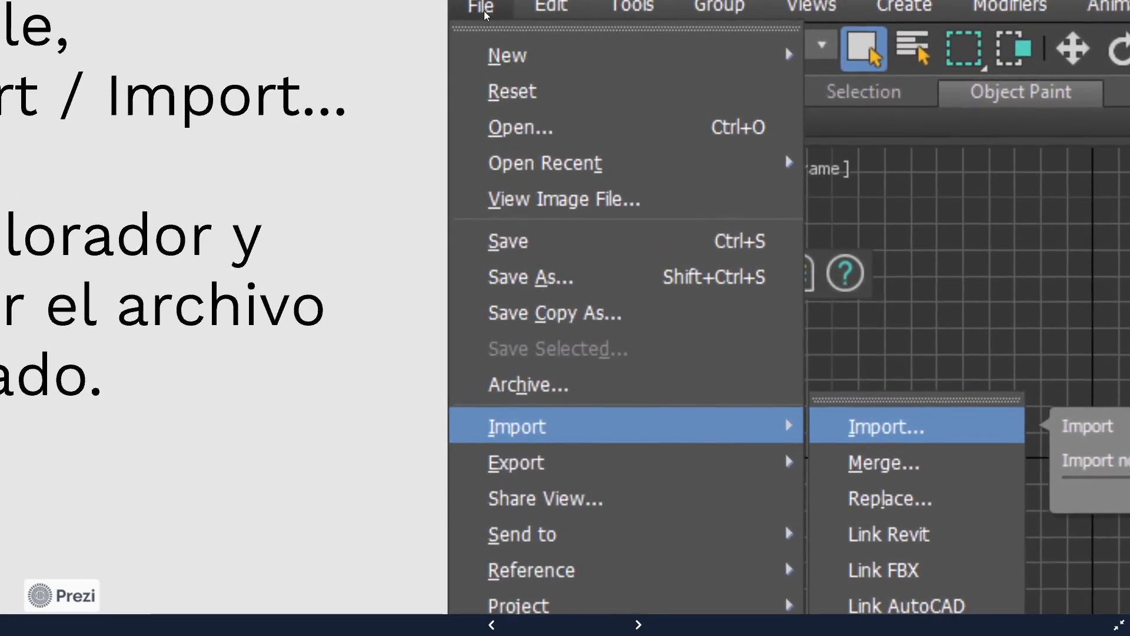
drag(676, 470, 418, 362)
scroll(653, 359, up, 2)
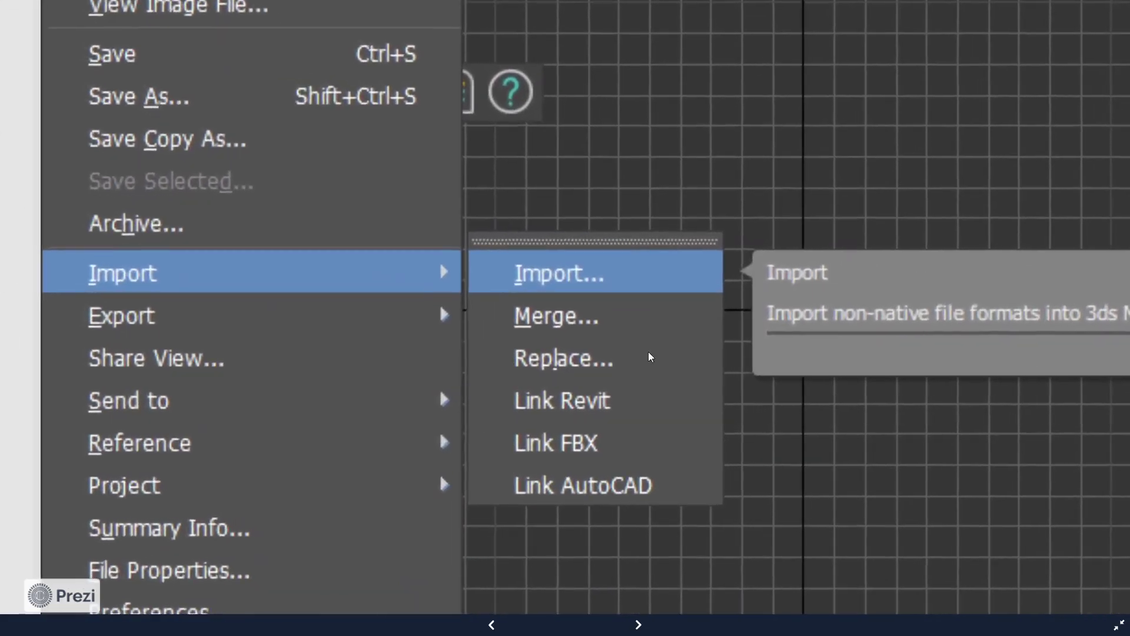
drag(595, 308, 585, 248)
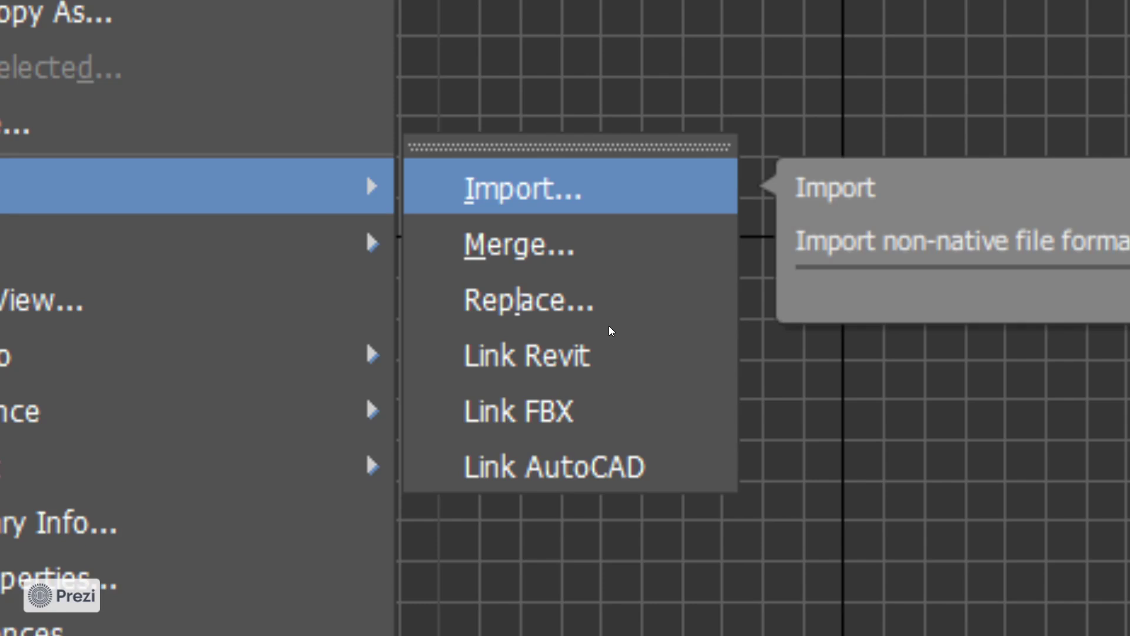
key(Right)
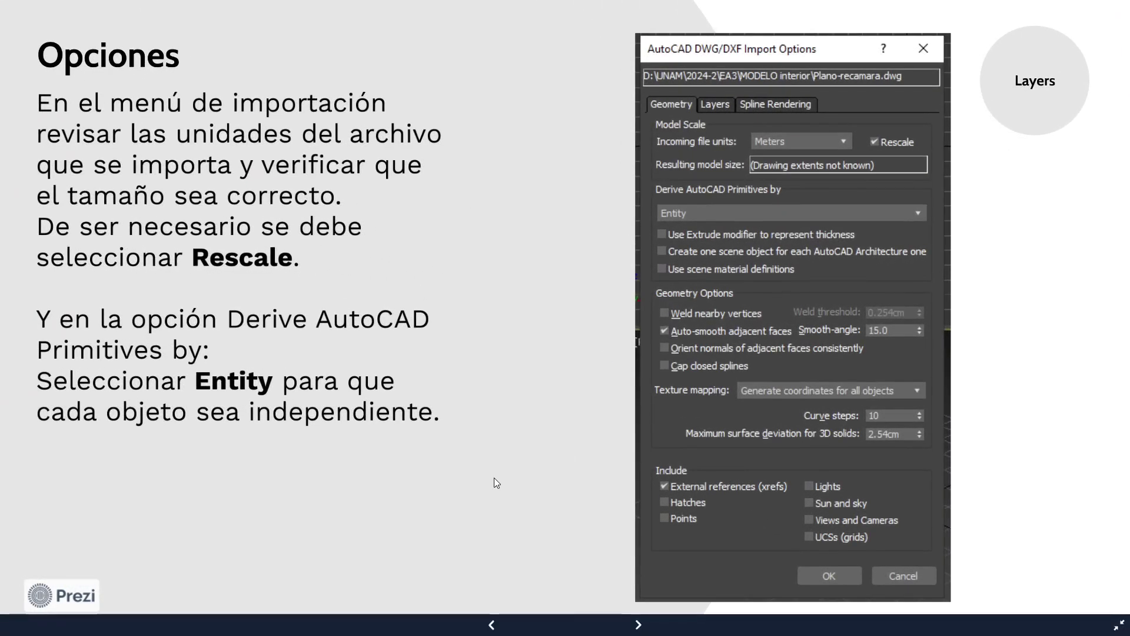
Step: Switch to 3ds Max and delete the box from the scene
key(alt+Tab)
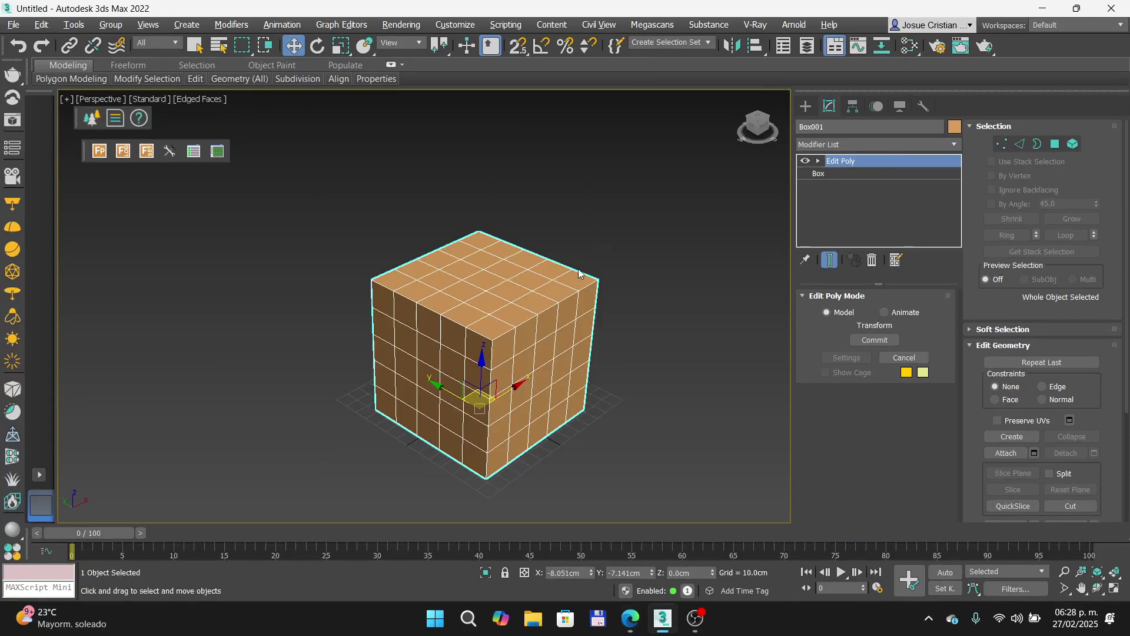
key(Delete)
Step: Choose "Para modelado básico.dwg" from D:\UNAM\2025-2\EA3\Modelado basico as the file to import and open its import options
click(13, 24)
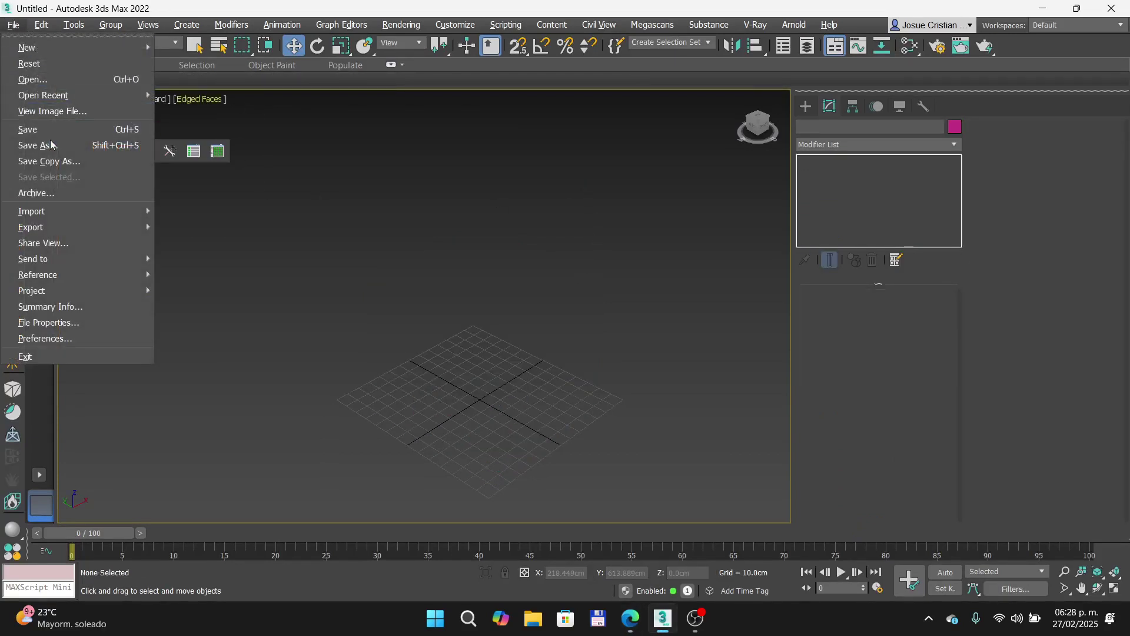
mouse_move(62, 212)
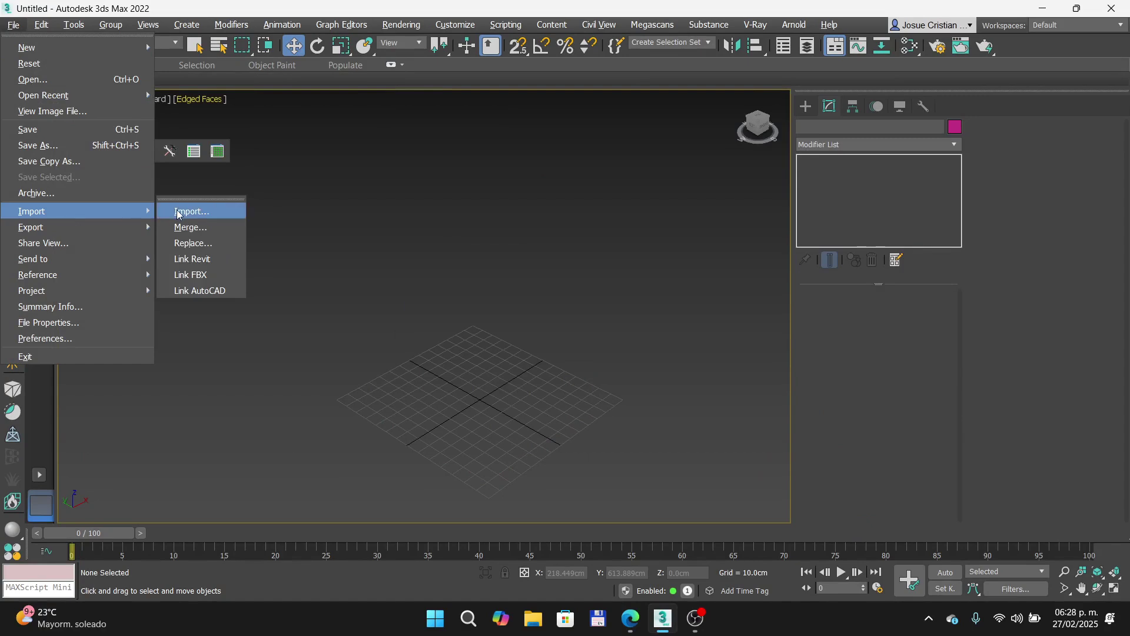
click(179, 212)
click(44, 238)
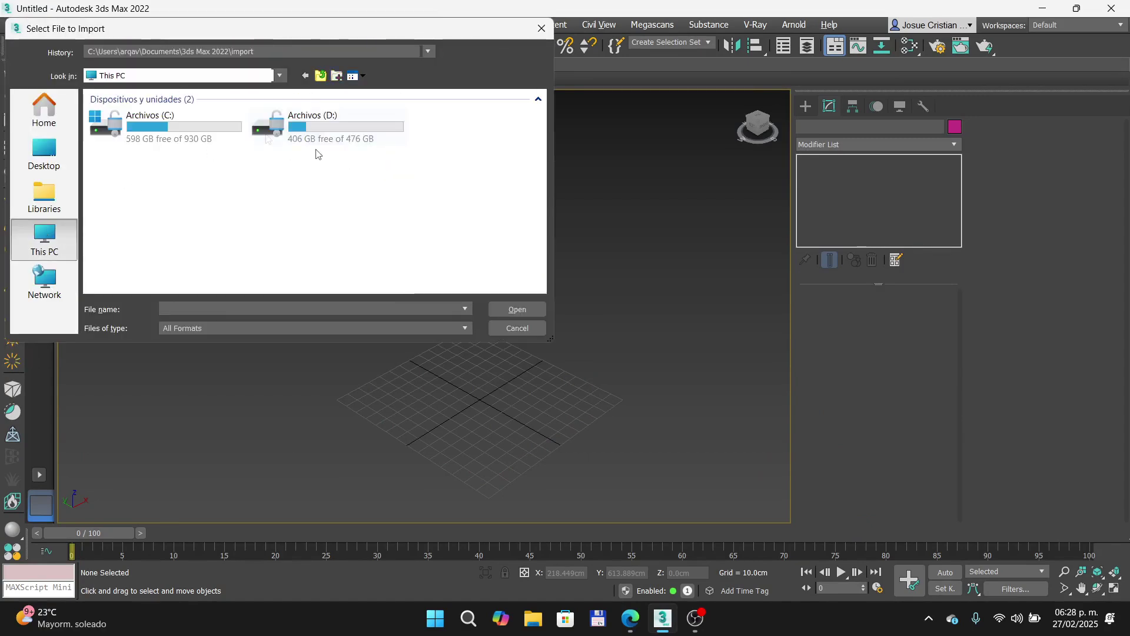
double_click(305, 130)
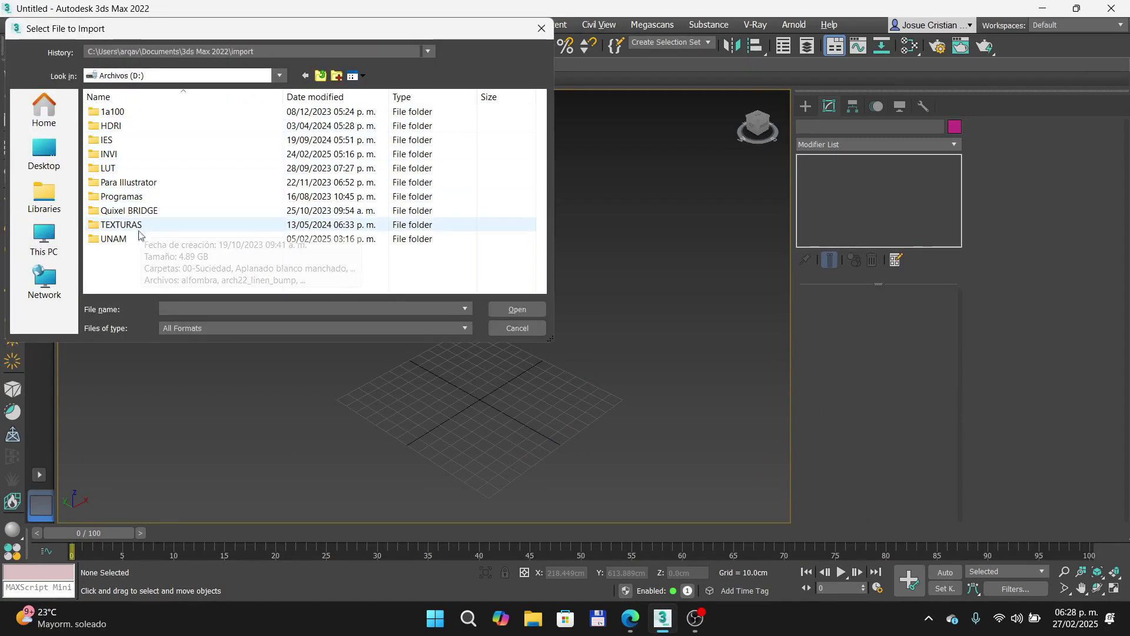
double_click(129, 240)
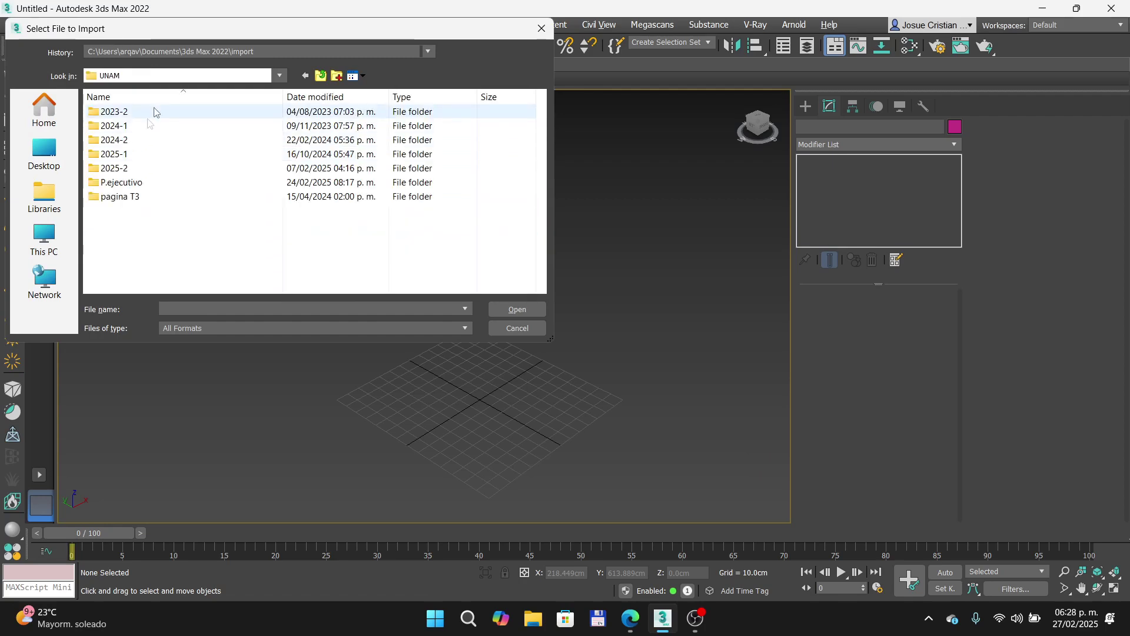
double_click(121, 168)
double_click(110, 112)
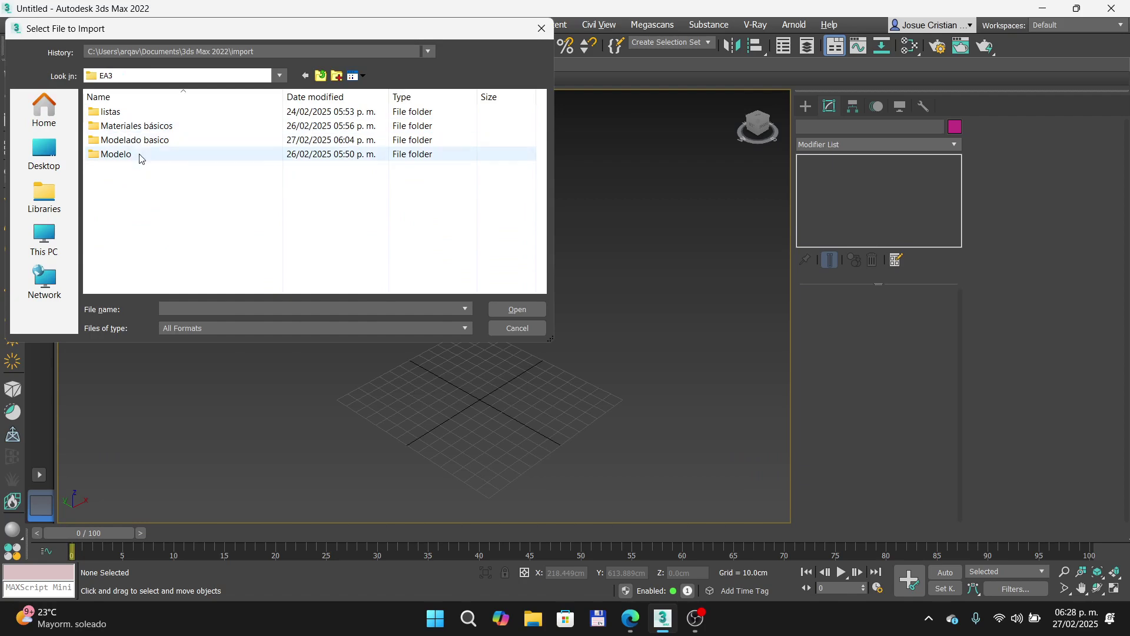
double_click(139, 155)
click(321, 76)
double_click(141, 140)
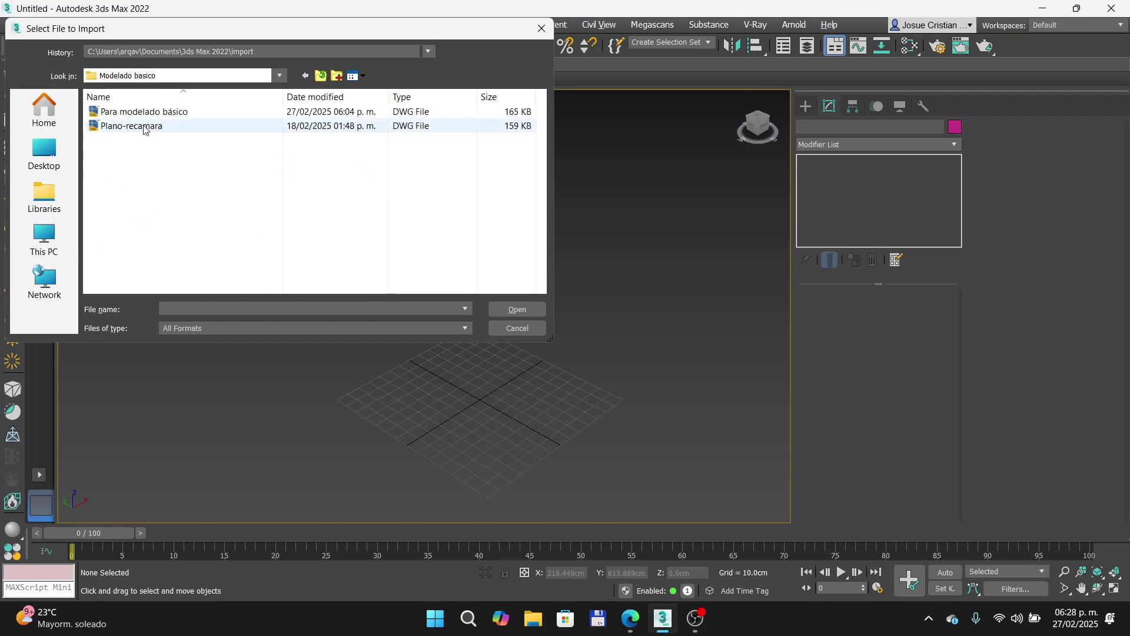
click(147, 112)
click(517, 310)
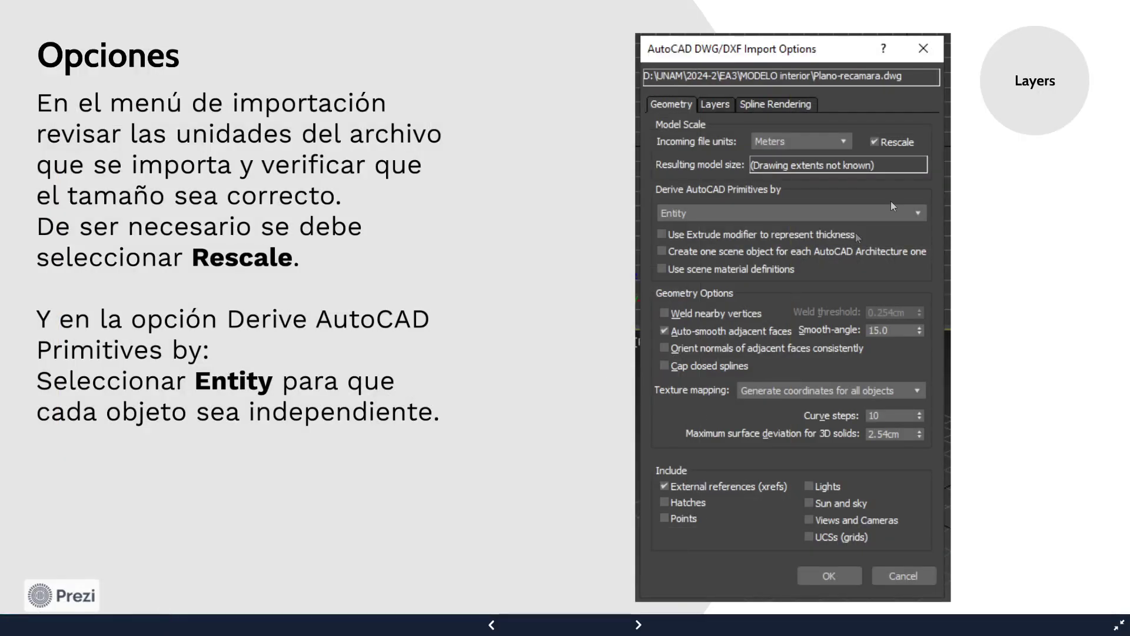
scroll(908, 152, up, 5)
drag(813, 144, 503, 197)
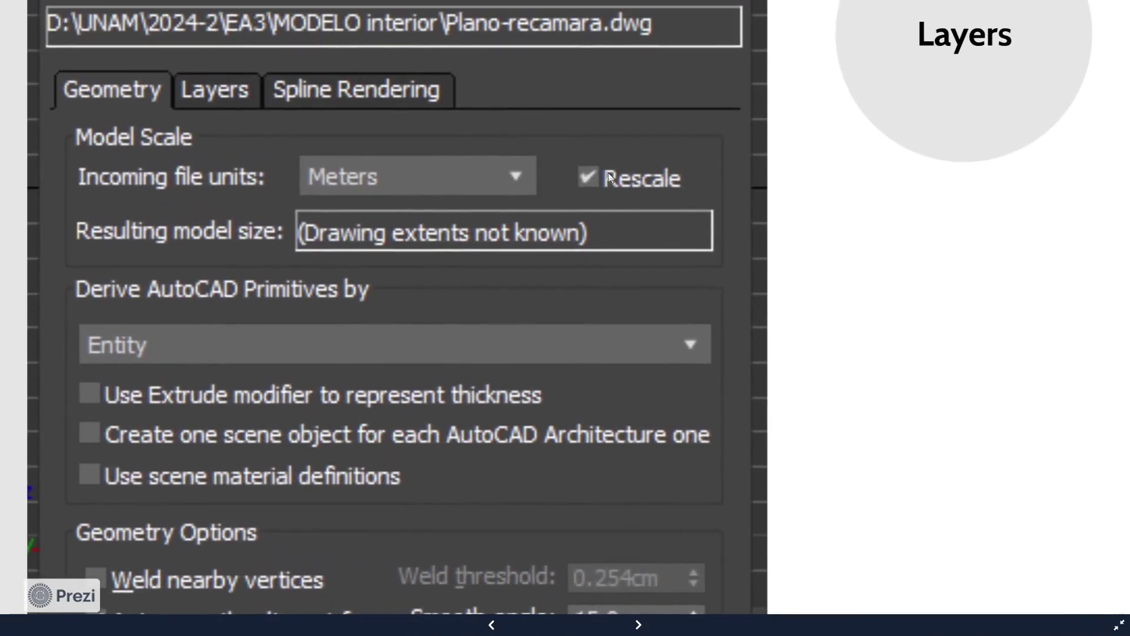
drag(609, 172, 659, 230)
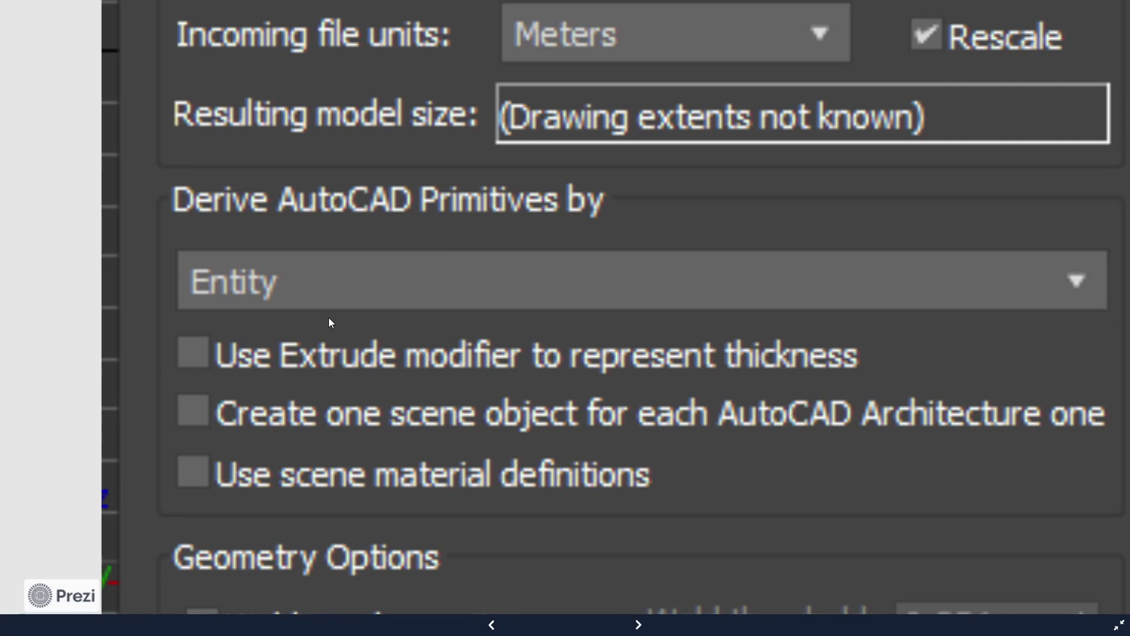
scroll(339, 242, down, 3)
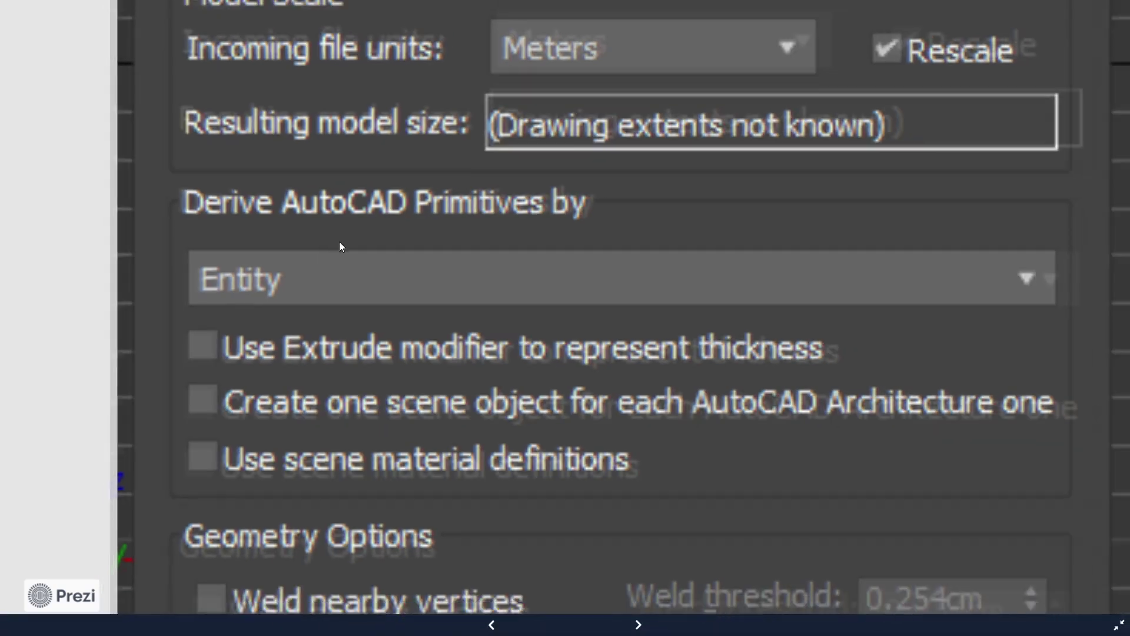
scroll(424, 285, down, 2)
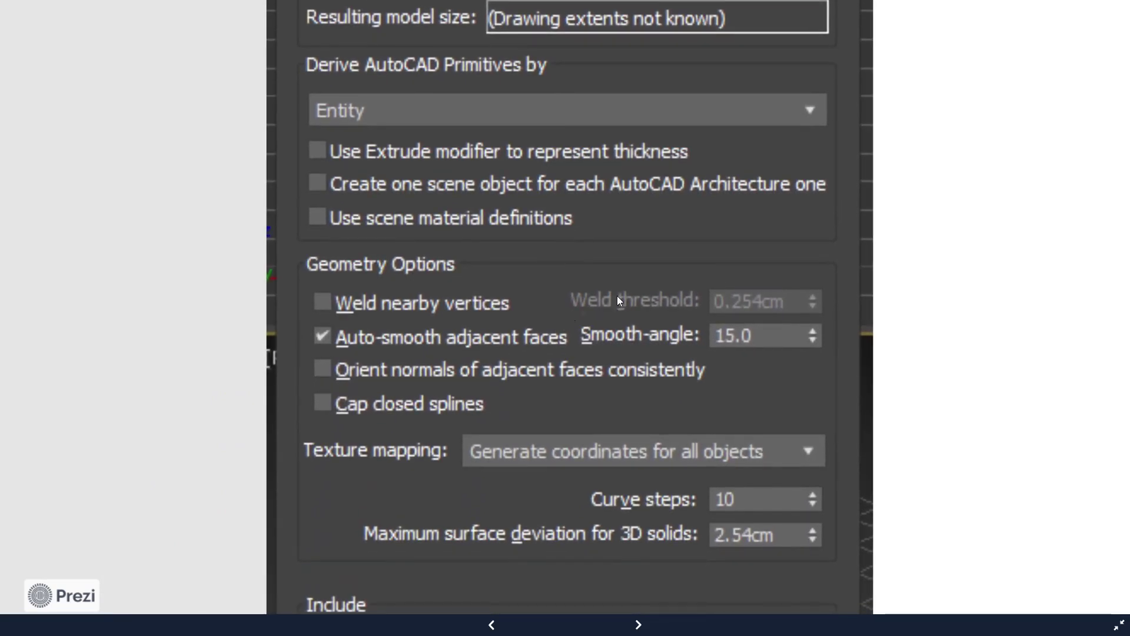
drag(474, 508, 473, 416)
scroll(474, 417, down, 5)
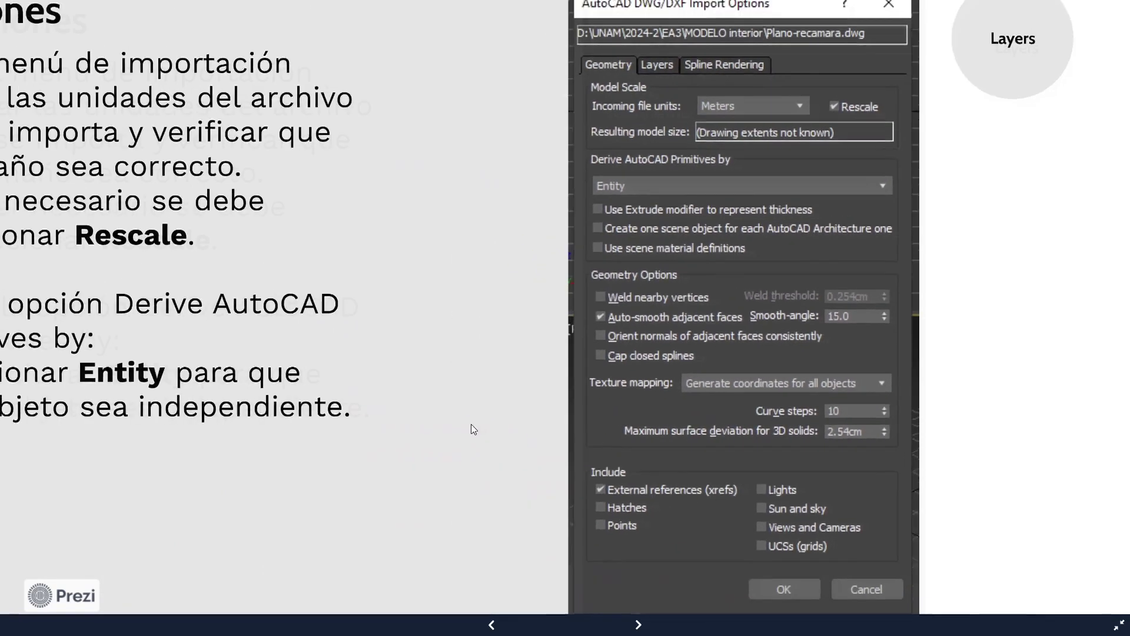
scroll(713, 487, up, 5)
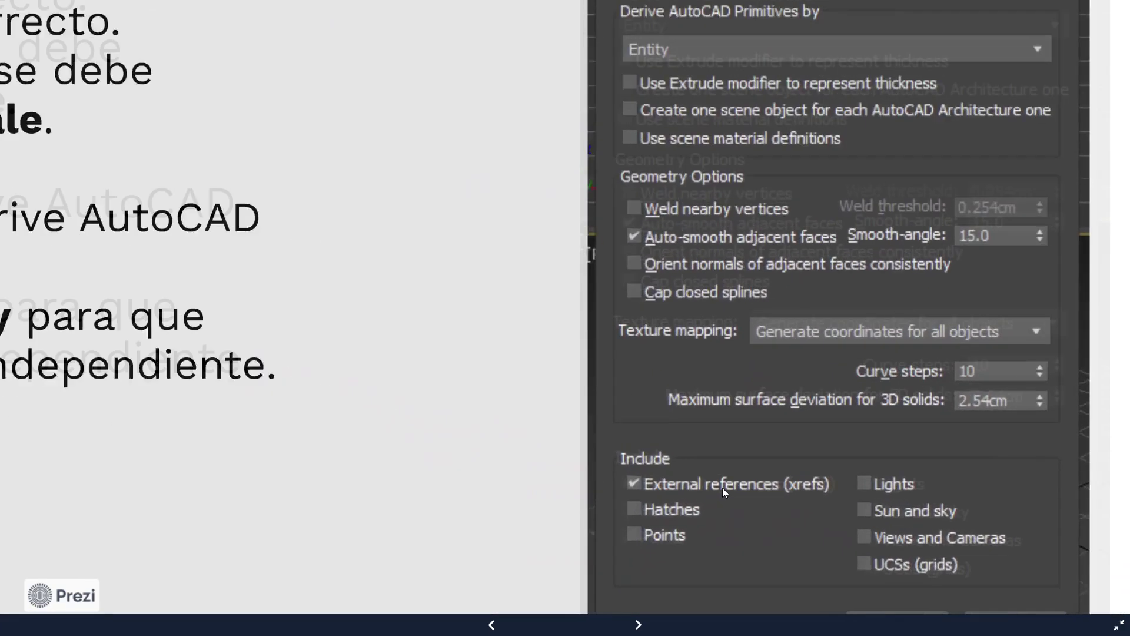
scroll(882, 379, up, 2)
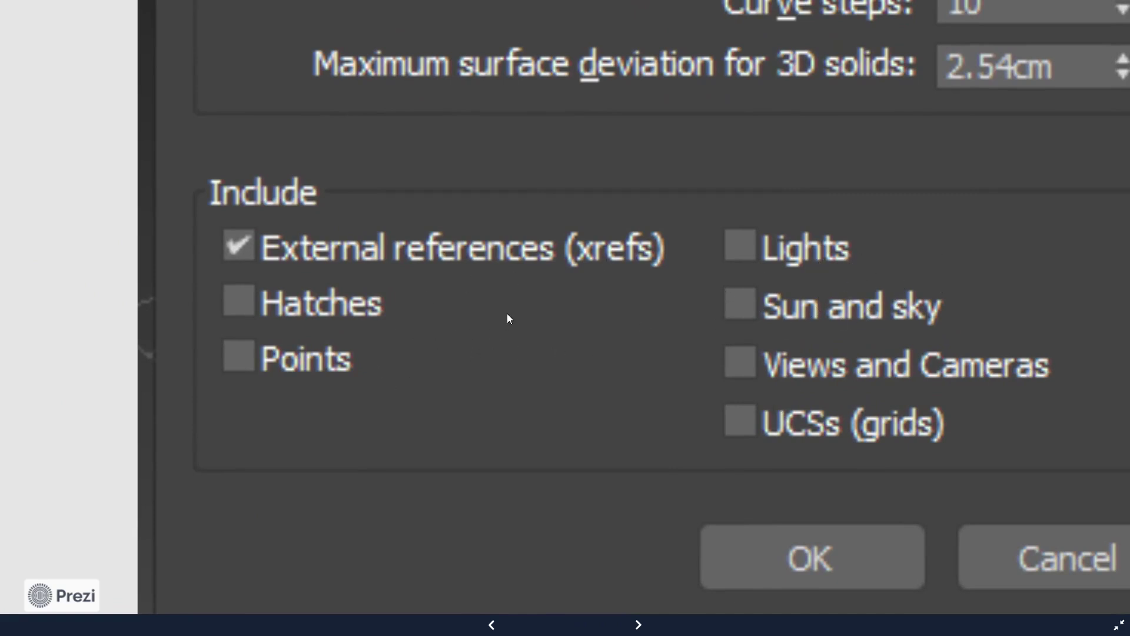
key(Right)
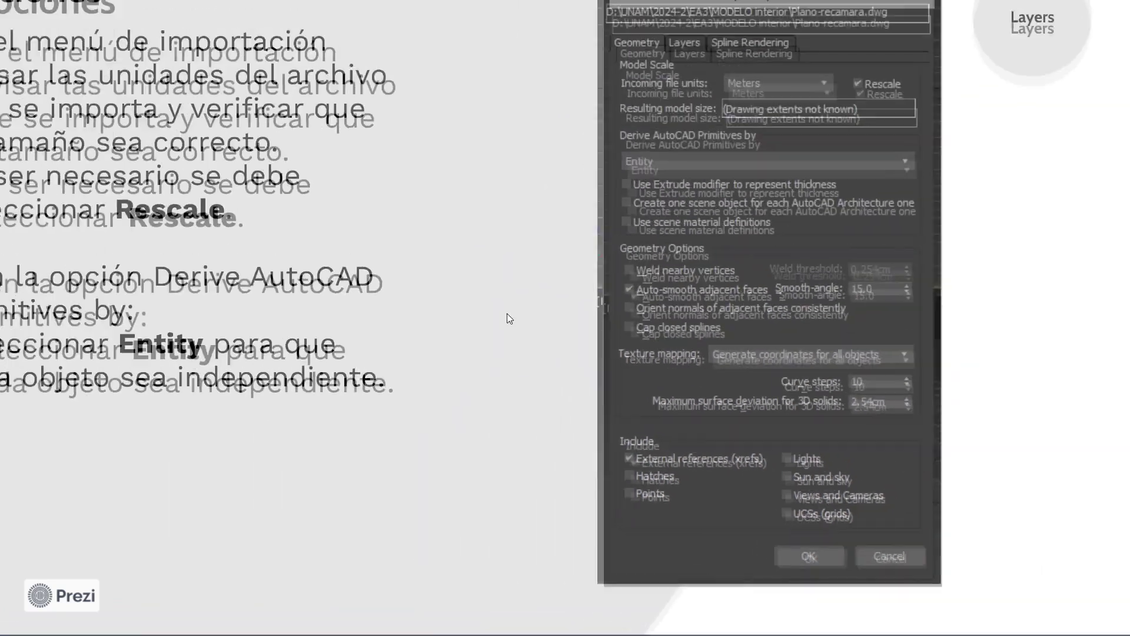
key(Right)
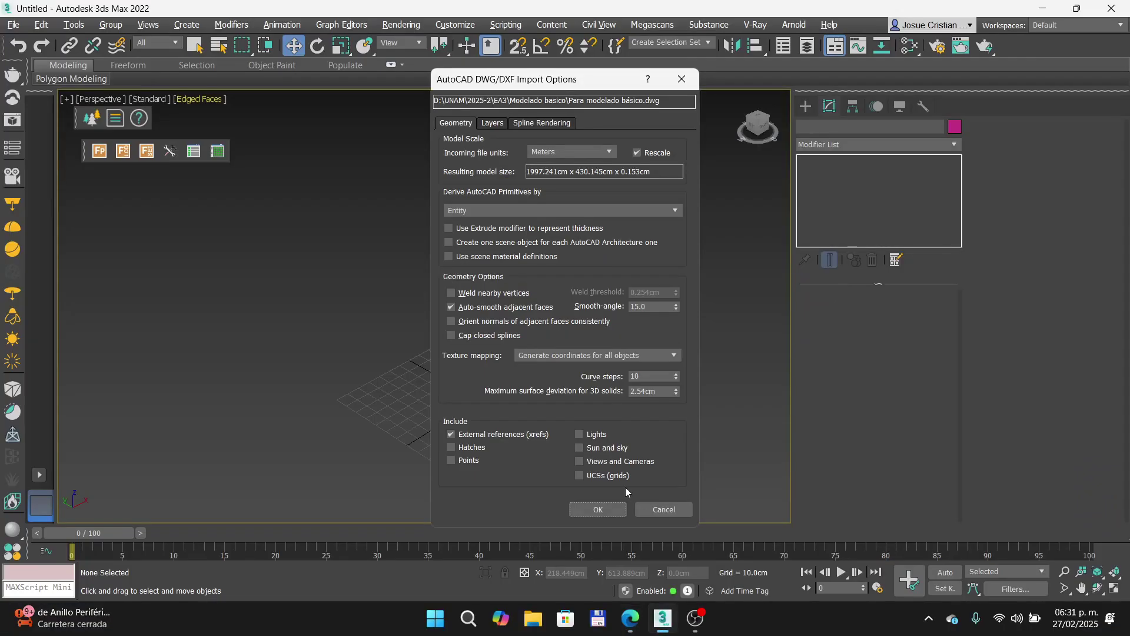
Step: Complete the DWG import with the existing import options and frame the imported plan and section in the Perspective view
click(599, 510)
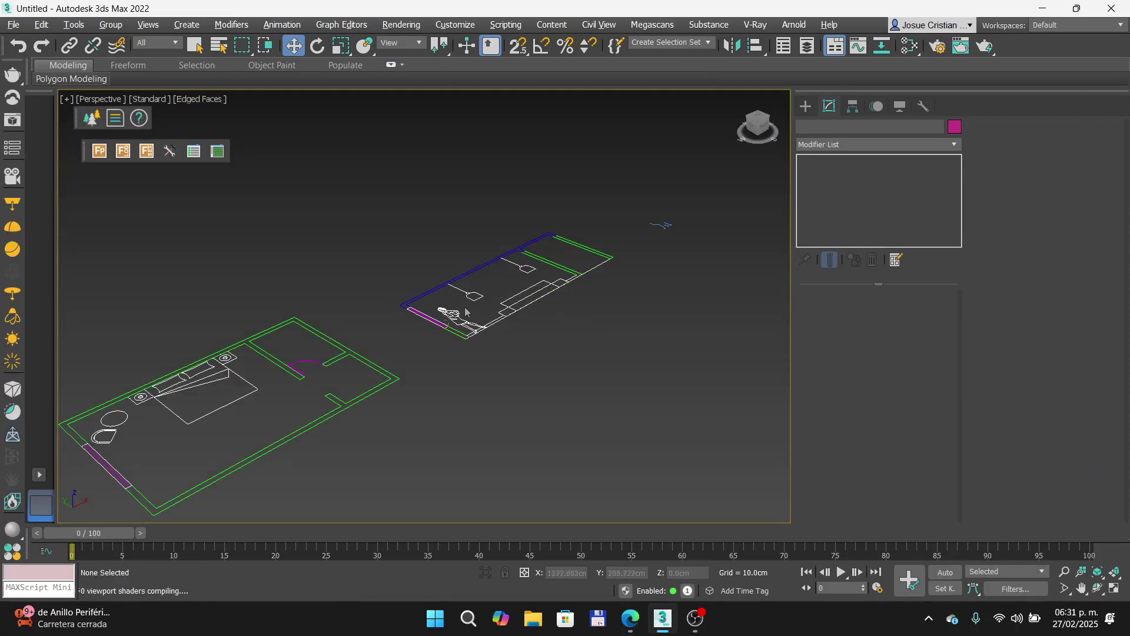
scroll(467, 312, down, 5)
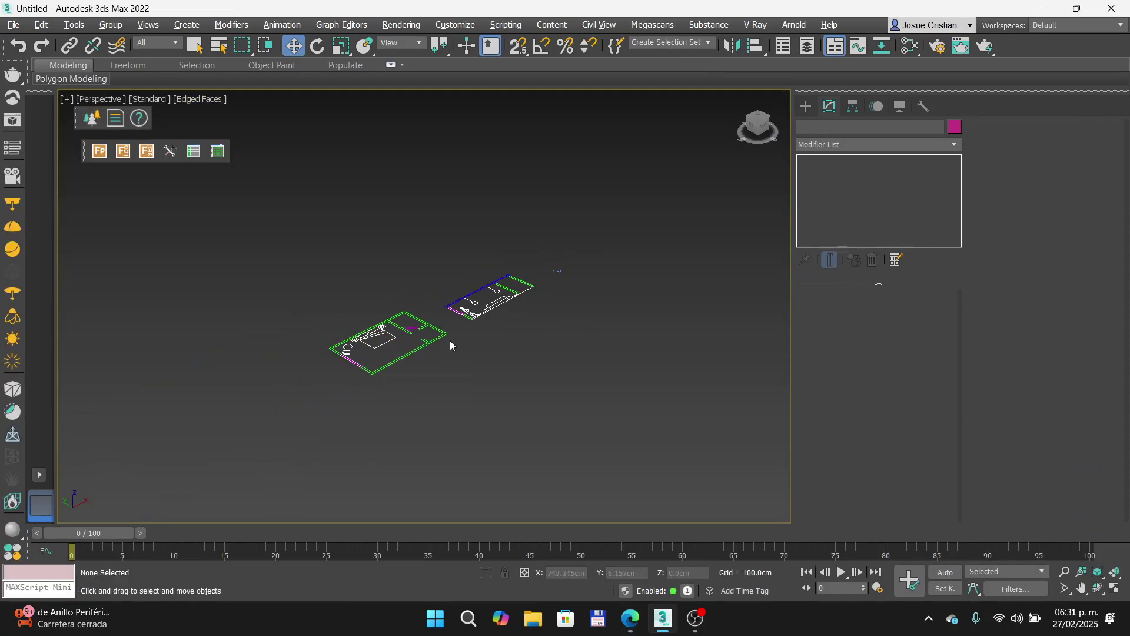
scroll(449, 353, down, 4)
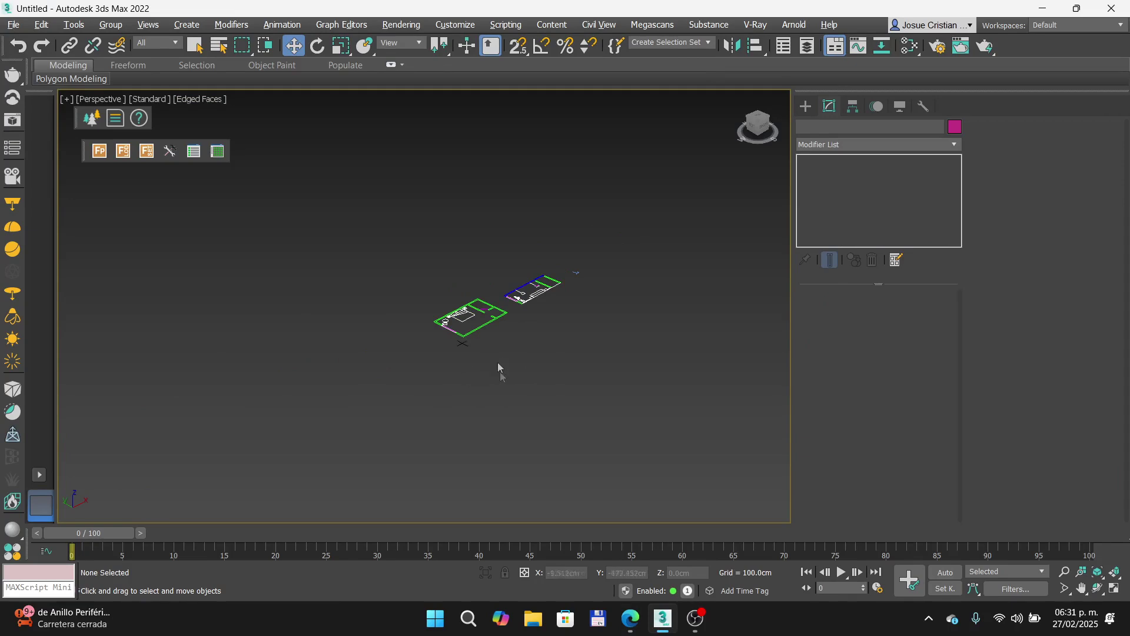
scroll(497, 362, up, 4)
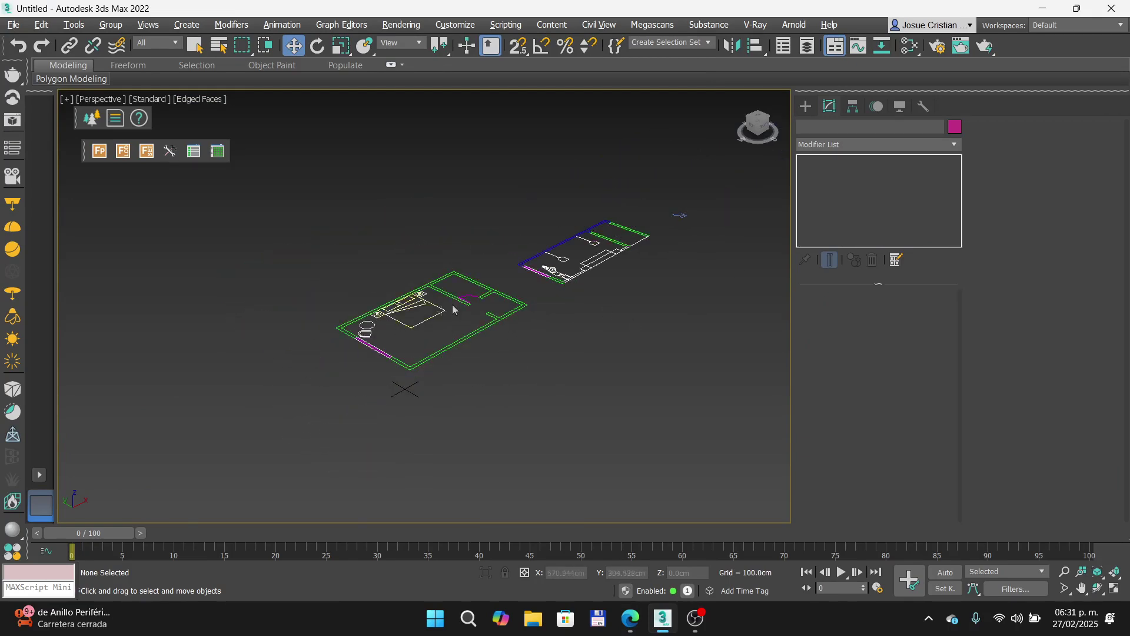
scroll(455, 283, up, 3)
middle_drag(389, 238, 348, 242)
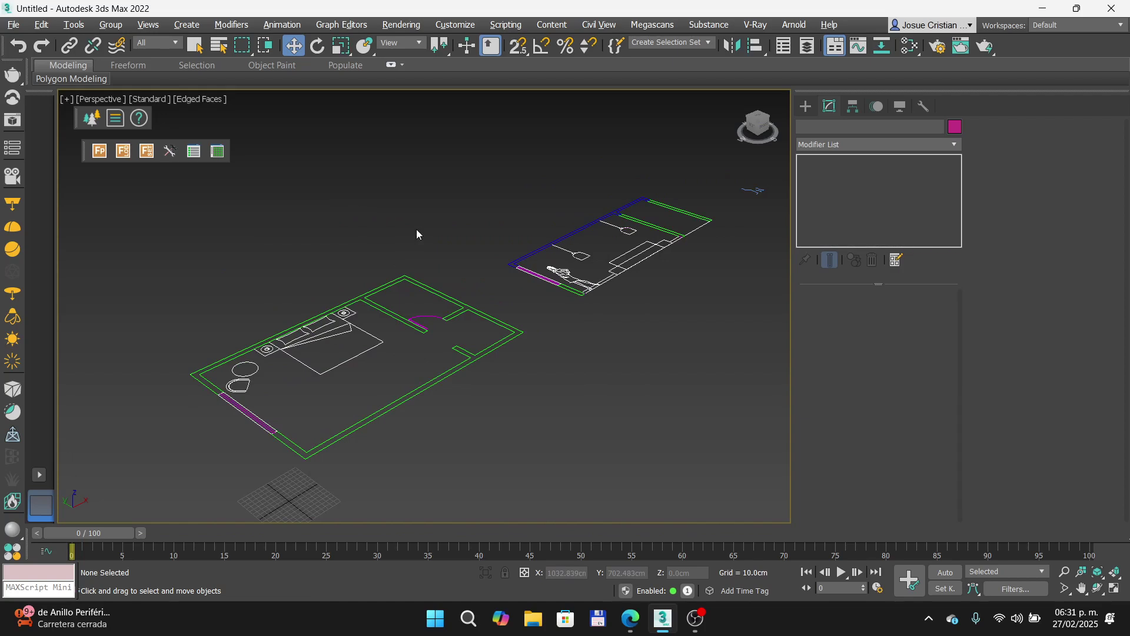
Step: Examine the imported linework in the Top, Front and Left views, and return to the maximized Perspective view
key(alt+w)
middle_drag(335, 216, 207, 218)
scroll(373, 228, down, 2)
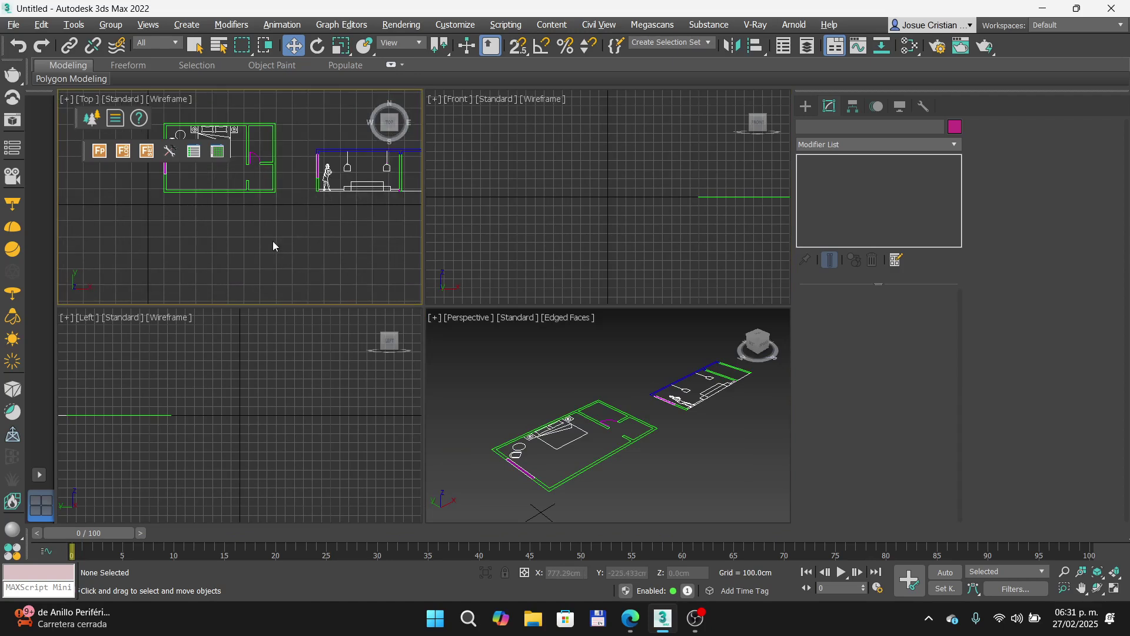
middle_drag(274, 242, 275, 264)
click(575, 252)
scroll(525, 219, down, 2)
scroll(525, 224, down, 1)
click(275, 371)
scroll(244, 371, down, 2)
middle_drag(234, 370, 275, 417)
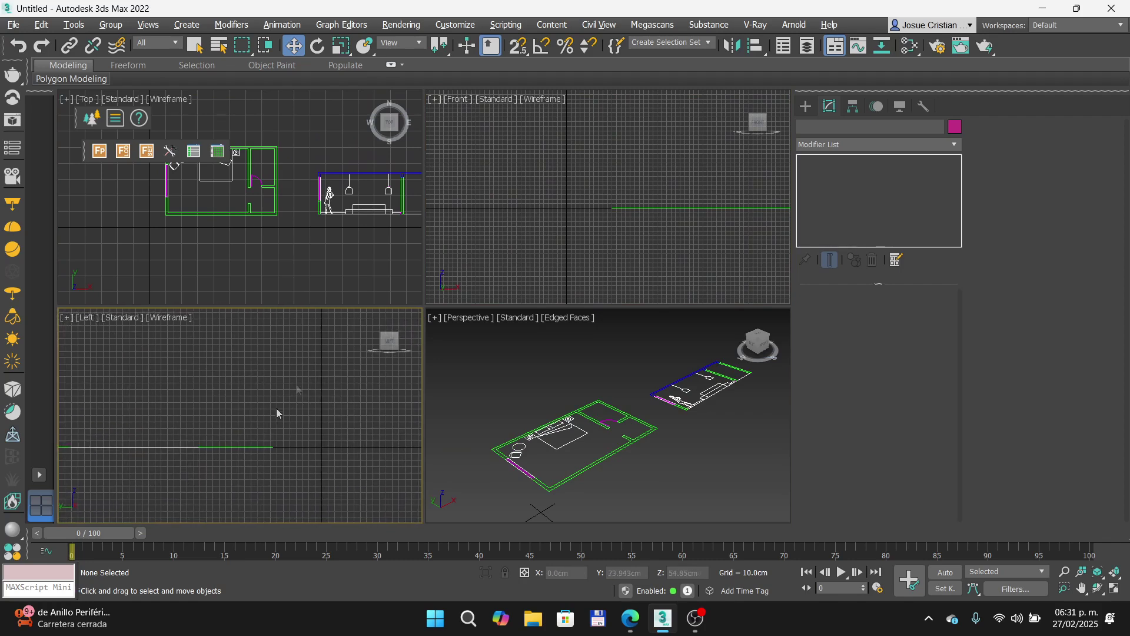
click(482, 400)
key(alt+w)
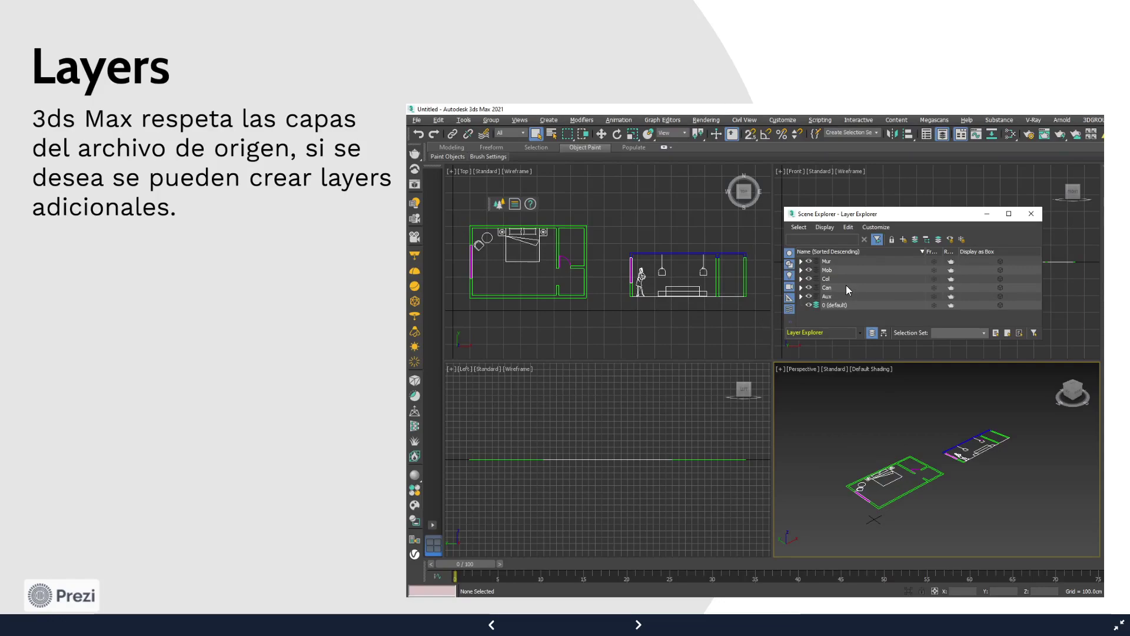
scroll(831, 295, up, 4)
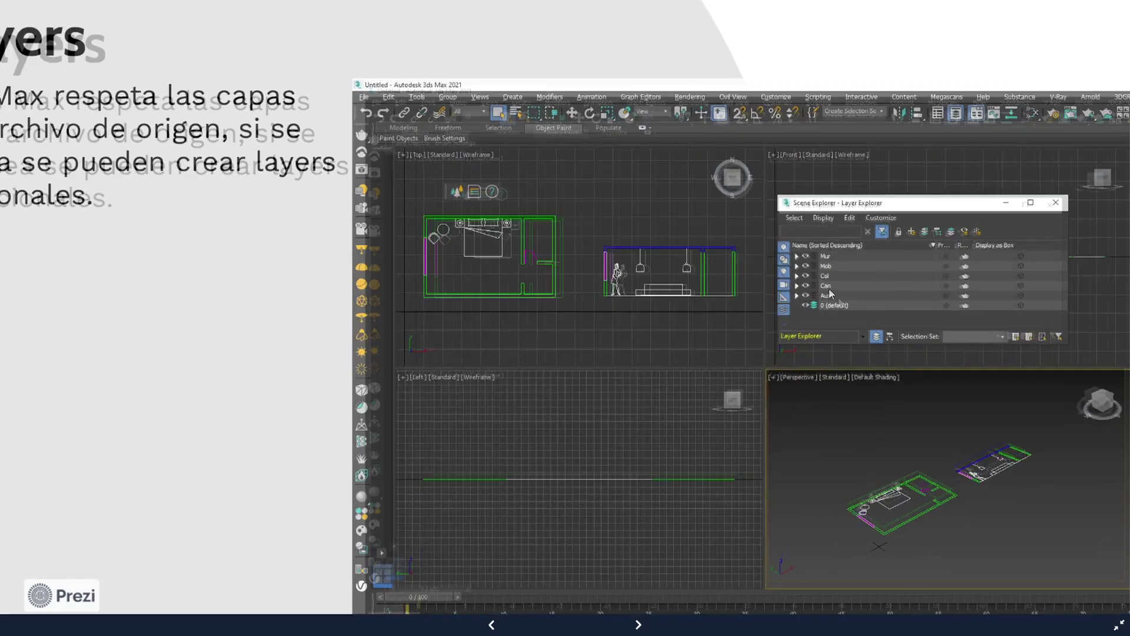
drag(783, 318, 544, 308)
scroll(720, 263, up, 3)
scroll(721, 263, up, 2)
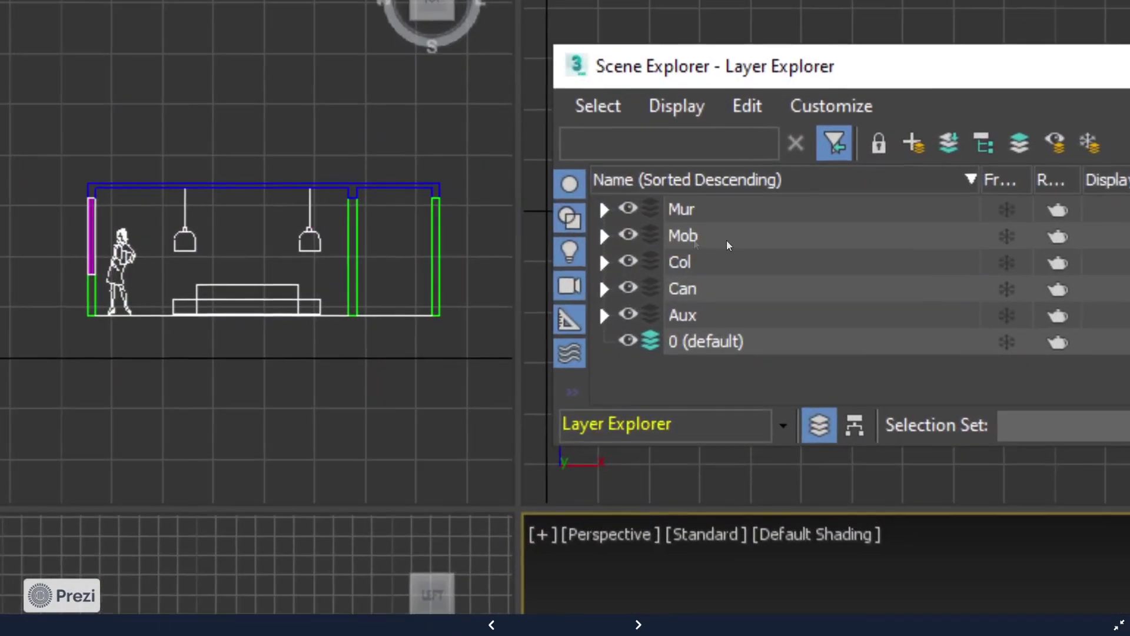
drag(630, 264, 493, 281)
scroll(495, 281, up, 3)
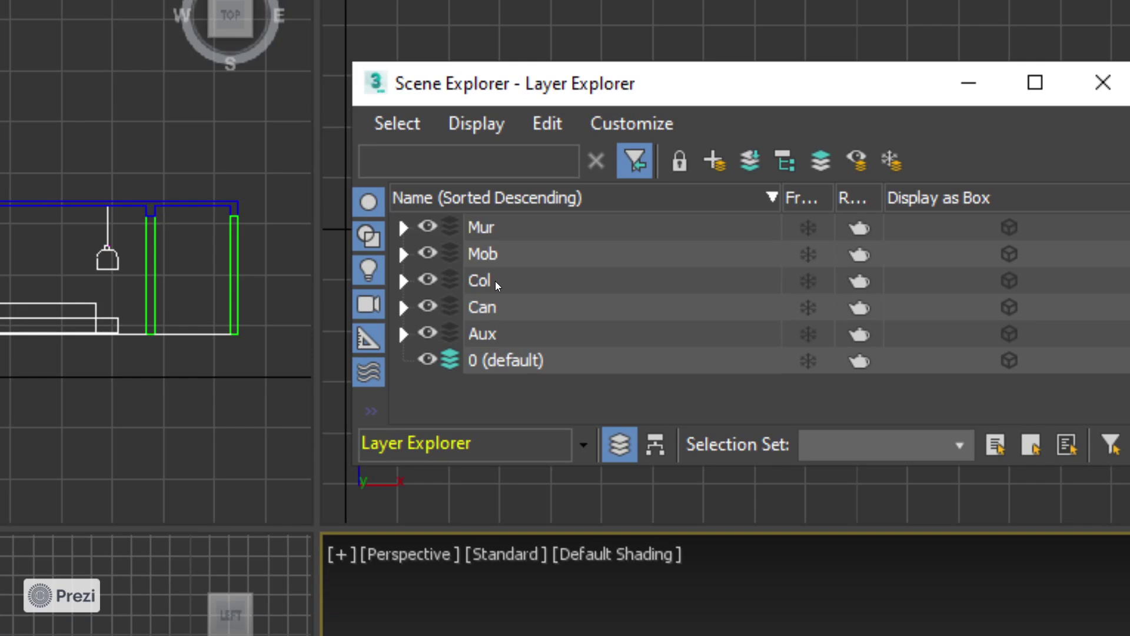
scroll(524, 356, up, 3)
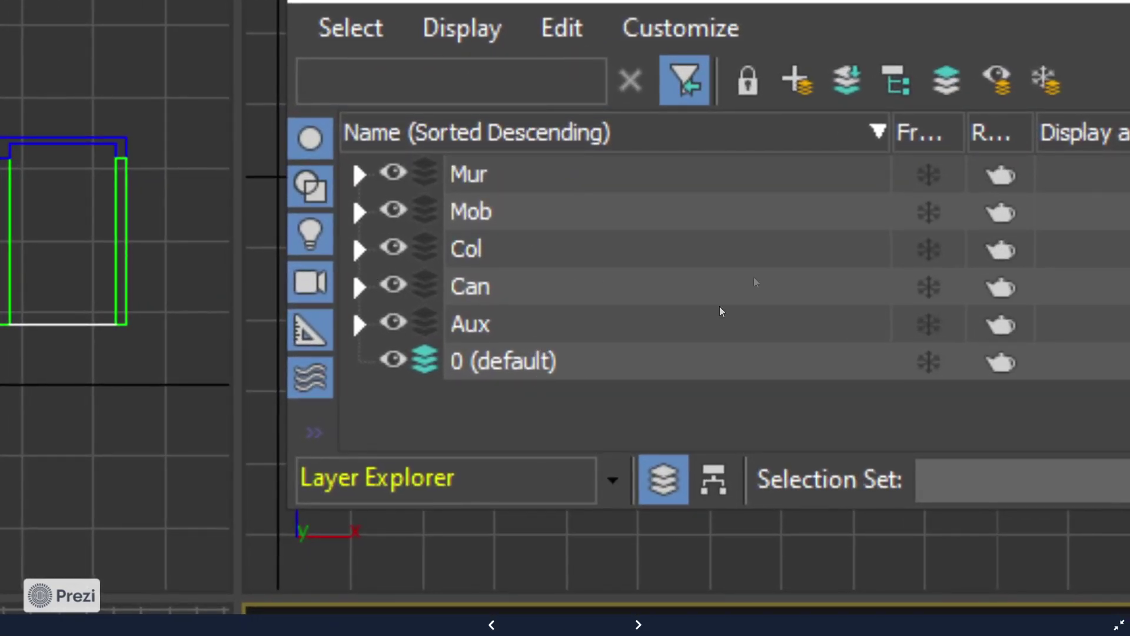
key(Right)
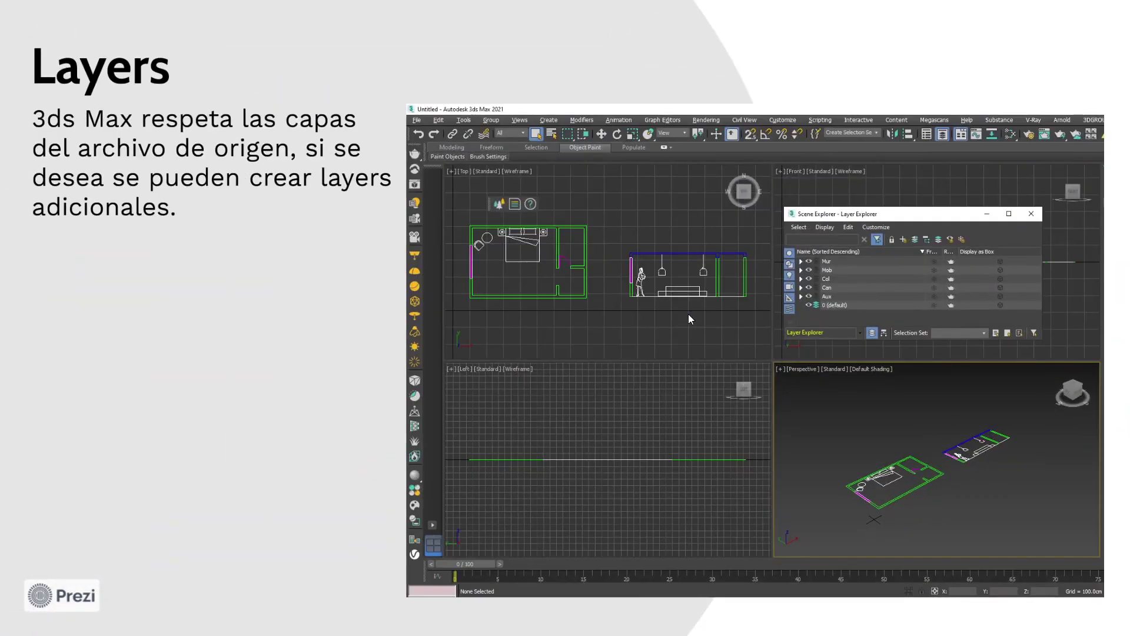
key(Right)
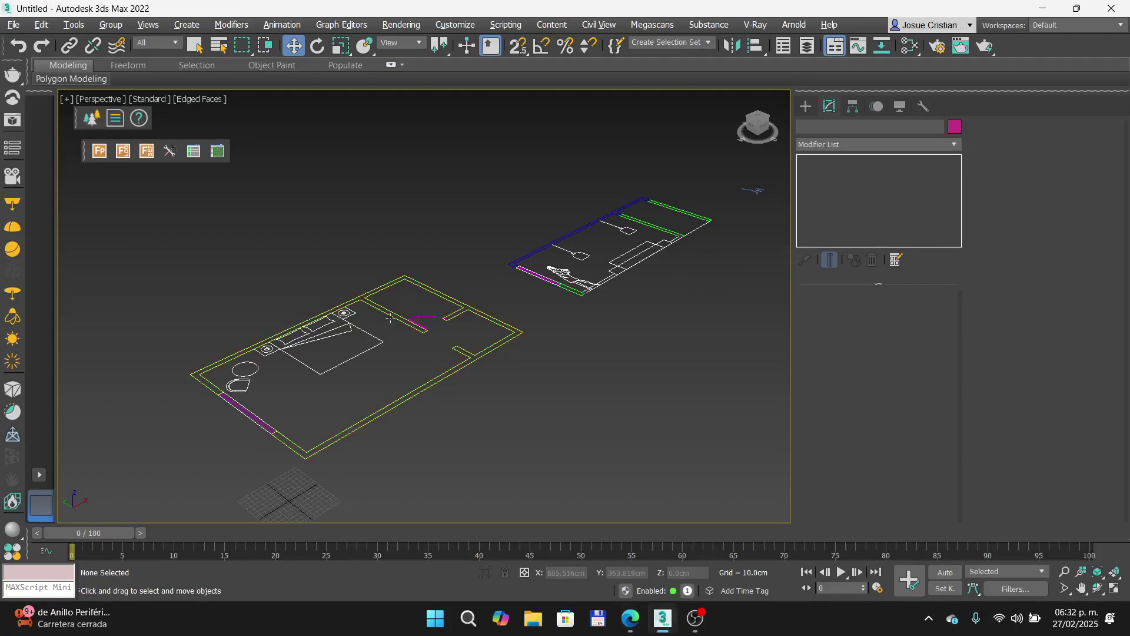
scroll(390, 318, down, 3)
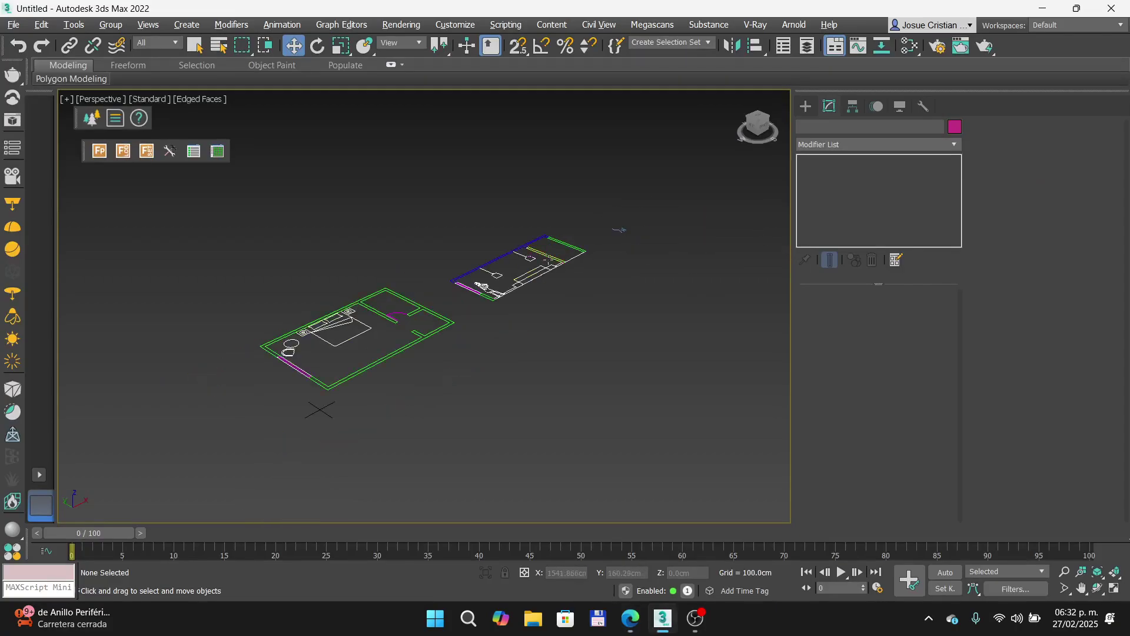
middle_drag(614, 293, 542, 302)
scroll(250, 391, up, 3)
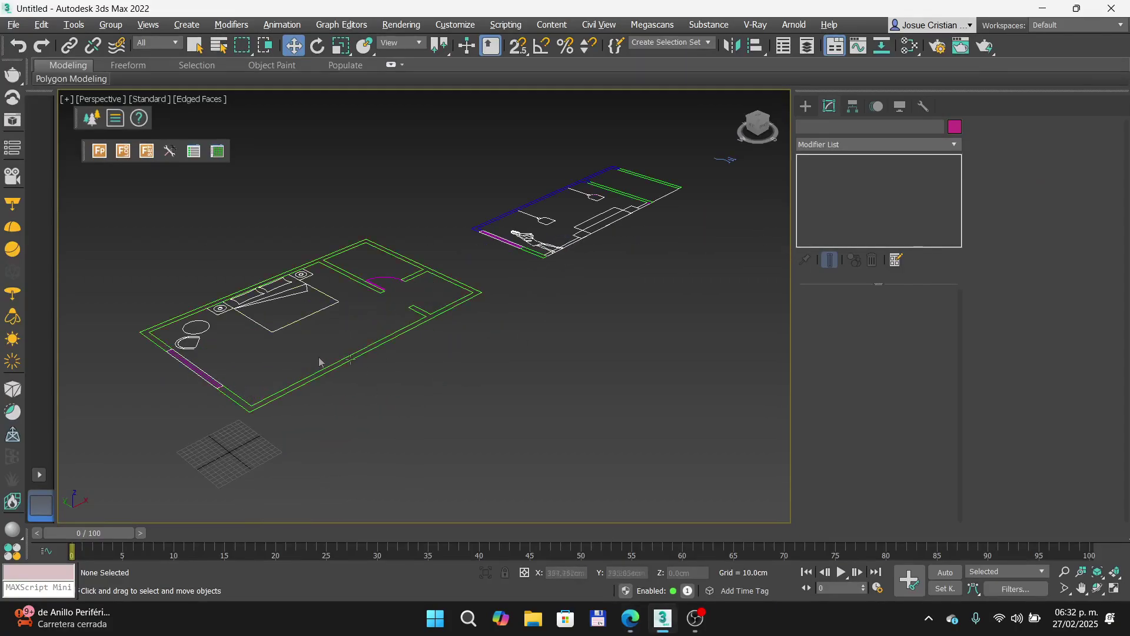
scroll(292, 357, down, 3)
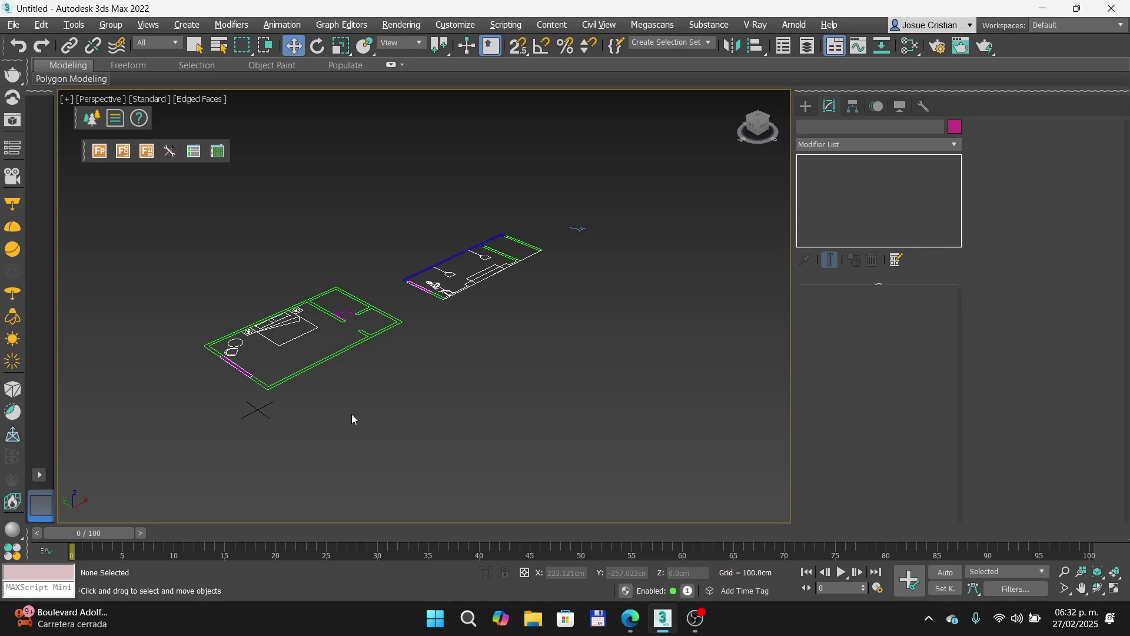
Step: Switch to the Prezi presentation in the browser and read the "Modelar con modificadores" slide
click(630, 618)
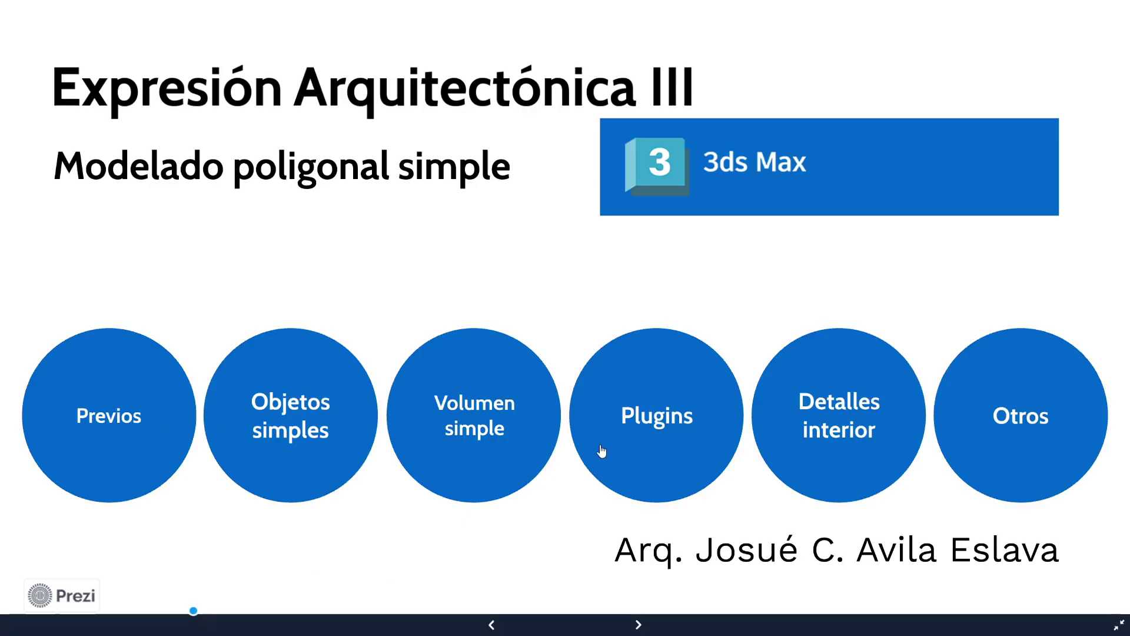
key(Right)
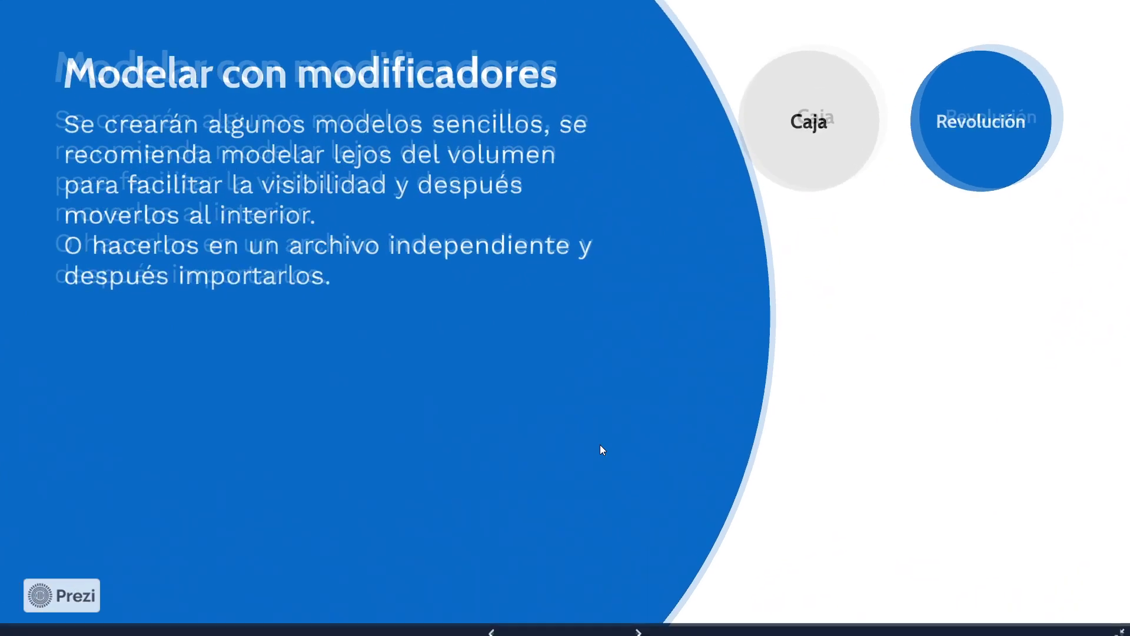
key(alt+Tab)
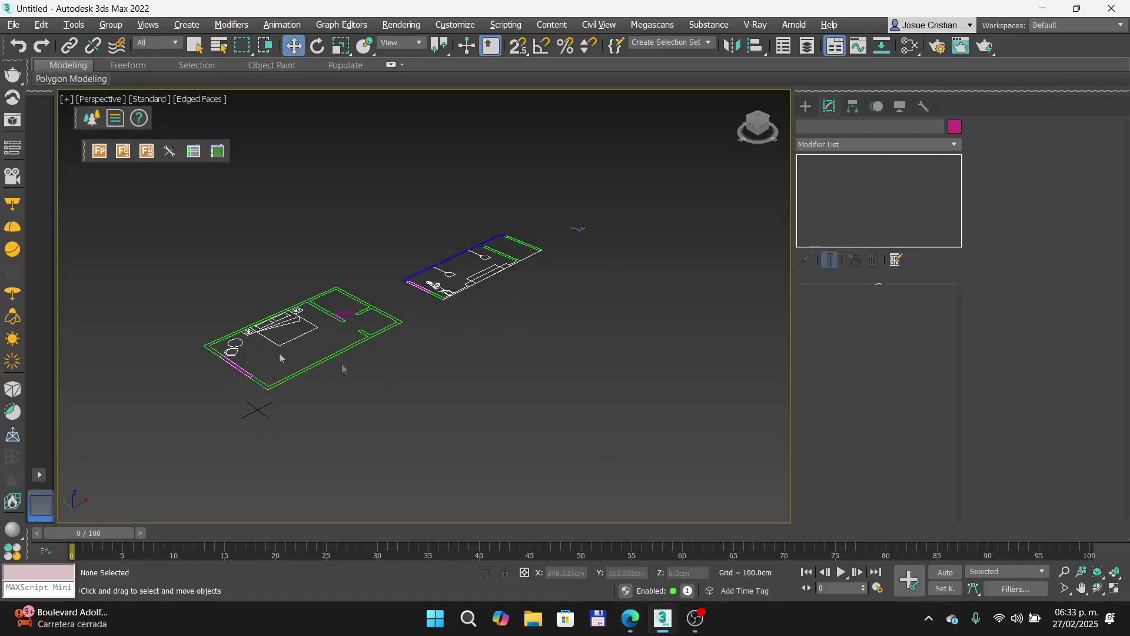
click(636, 621)
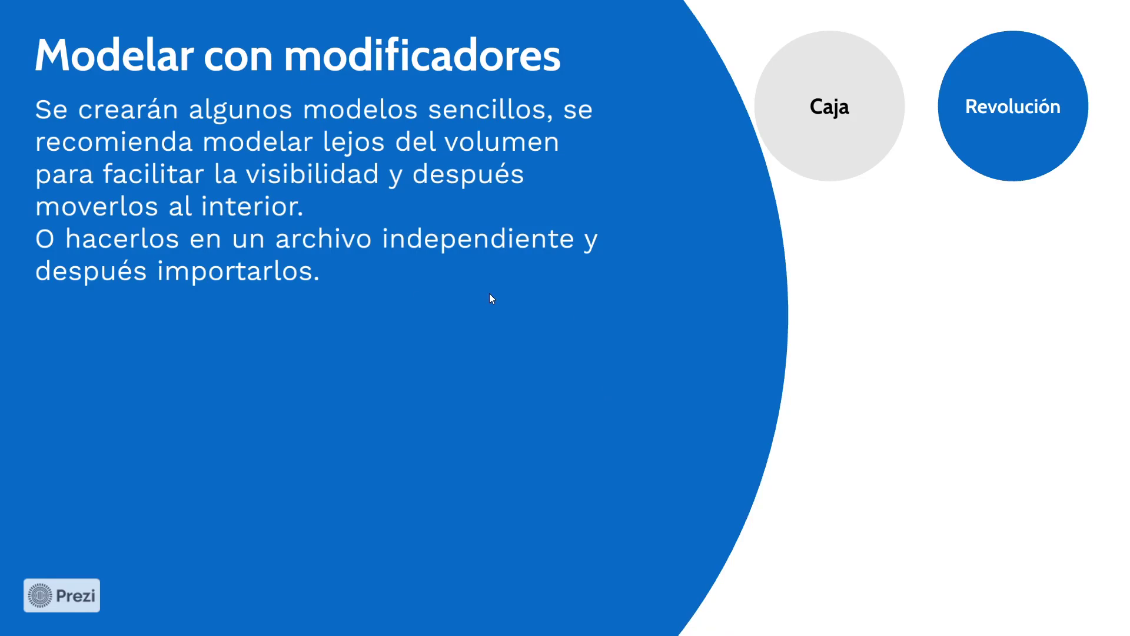
Step: Switch to 3ds Max and examine the imported plan and section in the Perspective view, moving to an empty area away from the drawings
key(alt+Tab)
scroll(447, 297, up, 4)
middle_drag(375, 371, 343, 277)
middle_drag(416, 263, 436, 330)
middle_drag(271, 284, 375, 411)
scroll(299, 345, up, 3)
scroll(411, 293, up, 3)
middle_drag(476, 273, 542, 377)
scroll(531, 354, down, 6)
middle_drag(578, 429, 517, 365)
scroll(517, 317, up, 5)
scroll(502, 267, down, 3)
middle_drag(701, 465, 590, 413)
middle_drag(297, 294, 341, 387)
middle_drag(453, 383, 377, 242)
middle_drag(303, 295, 383, 374)
middle_drag(318, 274, 380, 298)
middle_drag(170, 203, 343, 273)
mouse_move(512, 291)
middle_down()
mouse_move(416, 361)
mouse_move(235, 358)
middle_up()
middle_drag(372, 280, 389, 384)
scroll(387, 263, up, 3)
scroll(433, 372, up, 4)
mouse_move(387, 264)
middle_down()
mouse_move(433, 372)
mouse_move(479, 374)
middle_up()
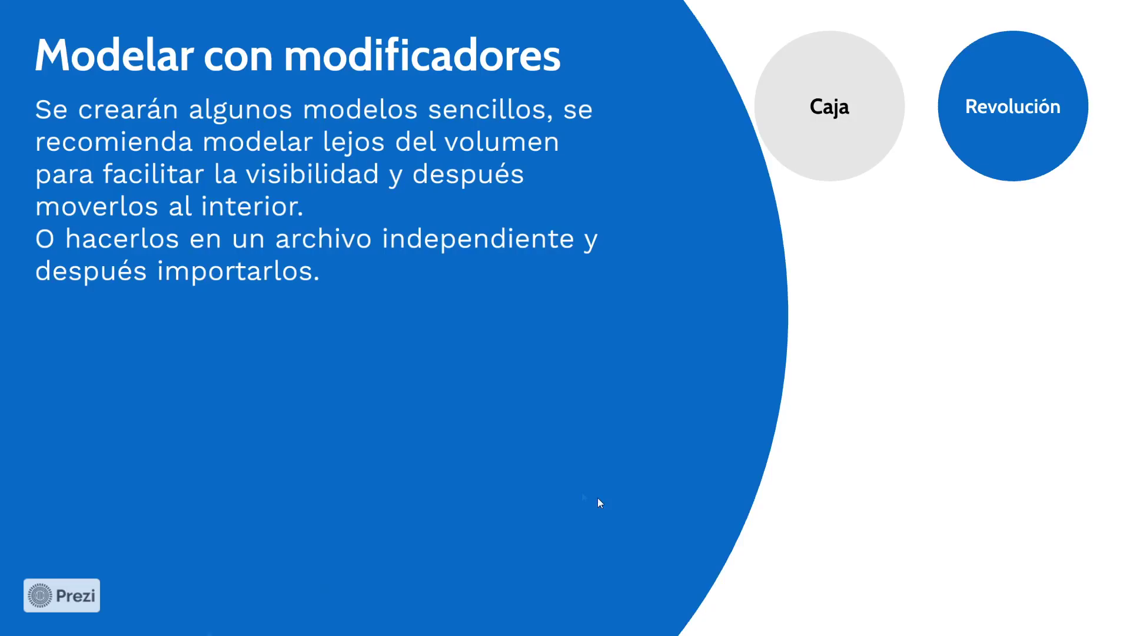
Step: Read the "Caja" slide in the Prezi presentation, examining the Create panel and the box's size and segment parameters up close
key(Right)
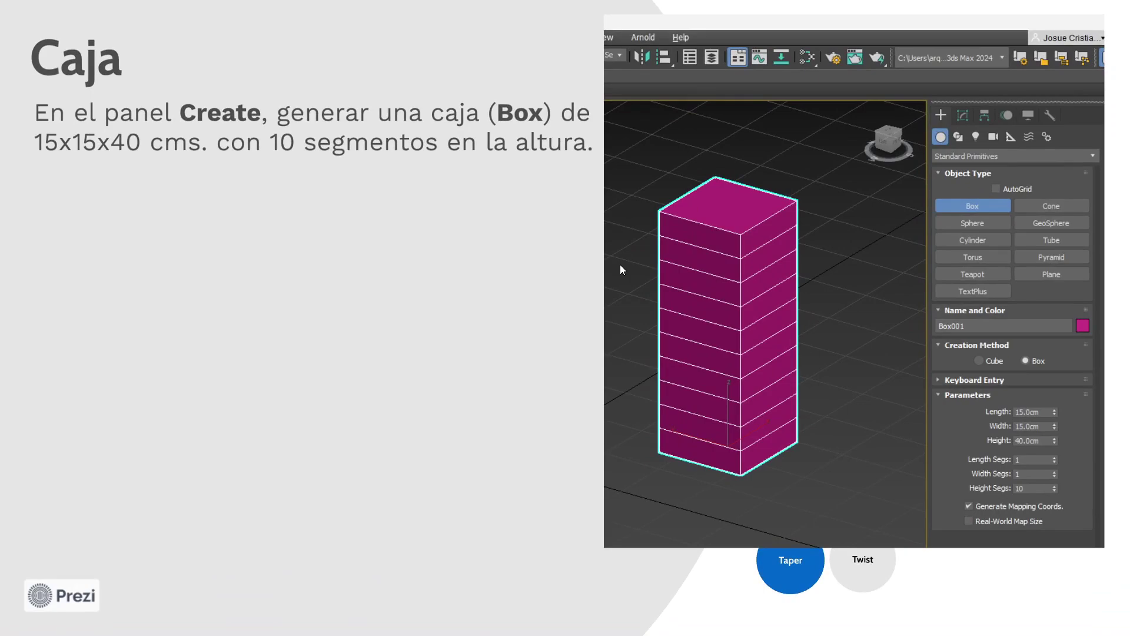
key(Right)
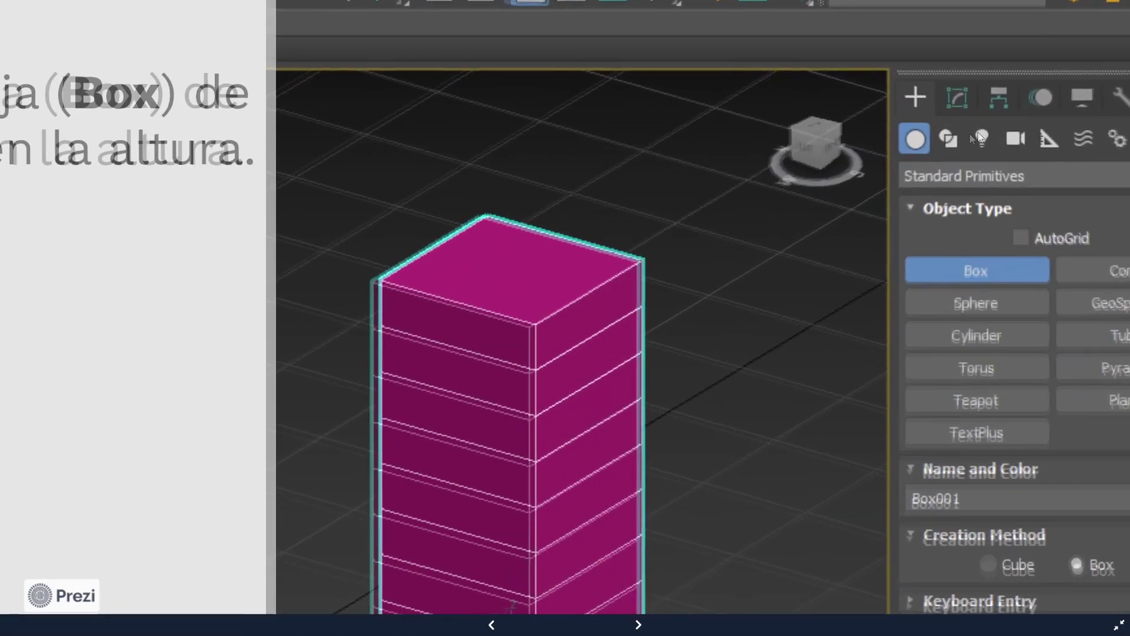
key(Right)
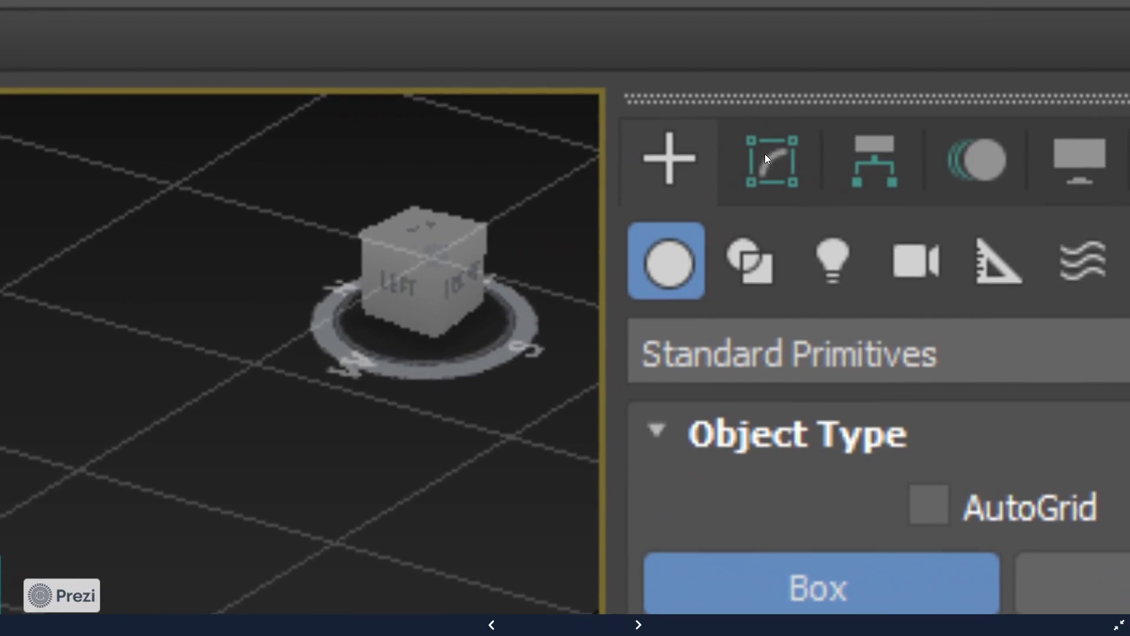
key(Right)
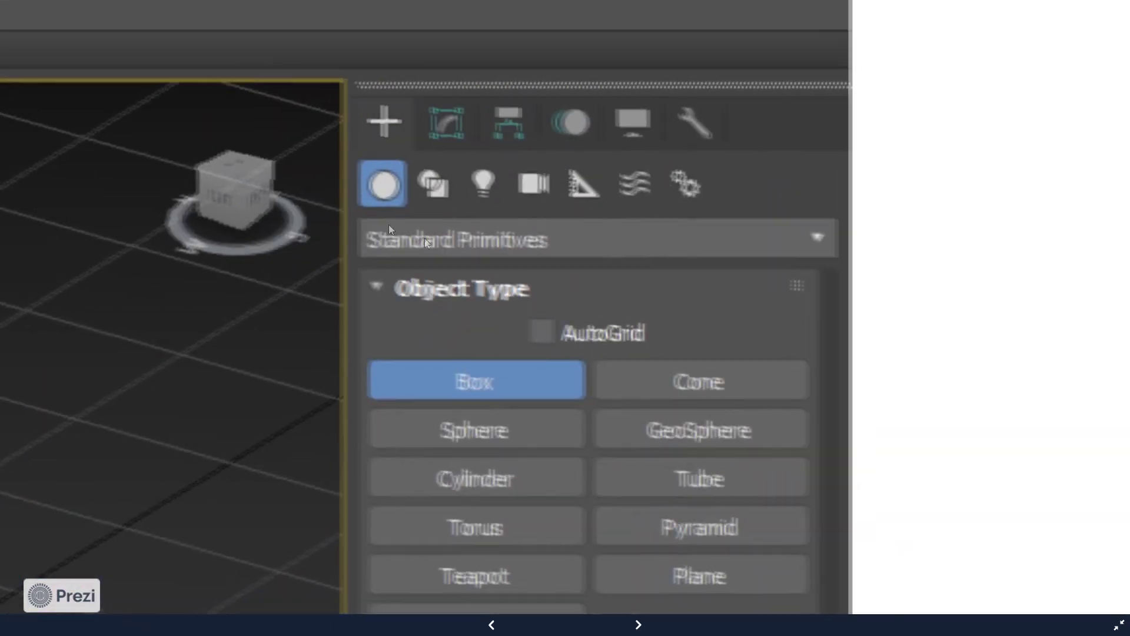
scroll(321, 297, down, 5)
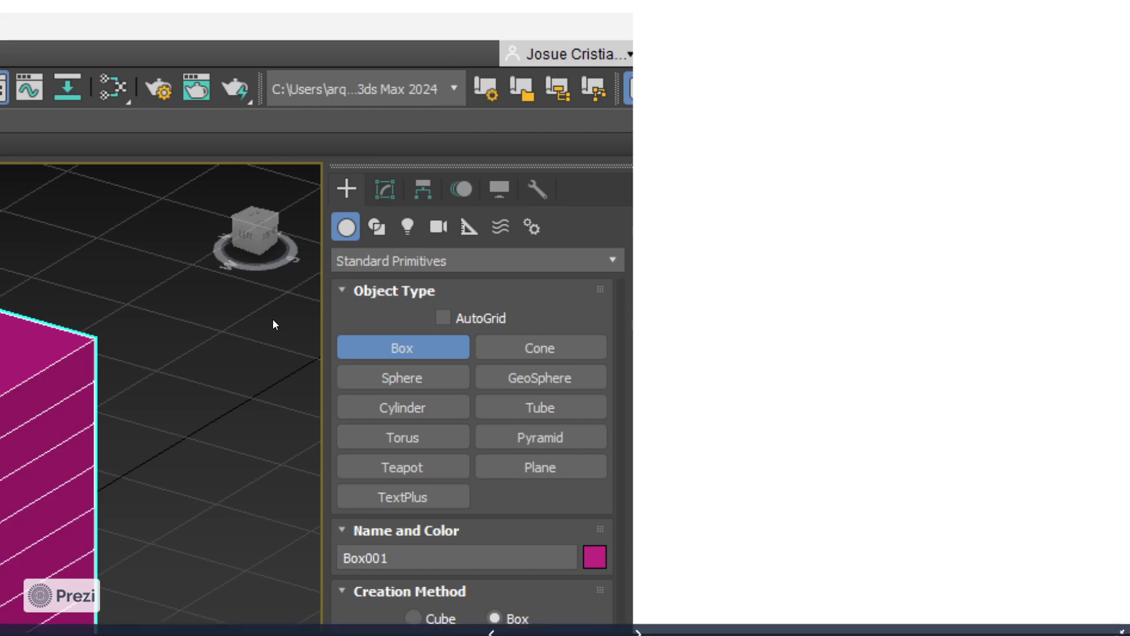
scroll(273, 319, down, 5)
scroll(771, 339, up, 2)
scroll(772, 339, up, 5)
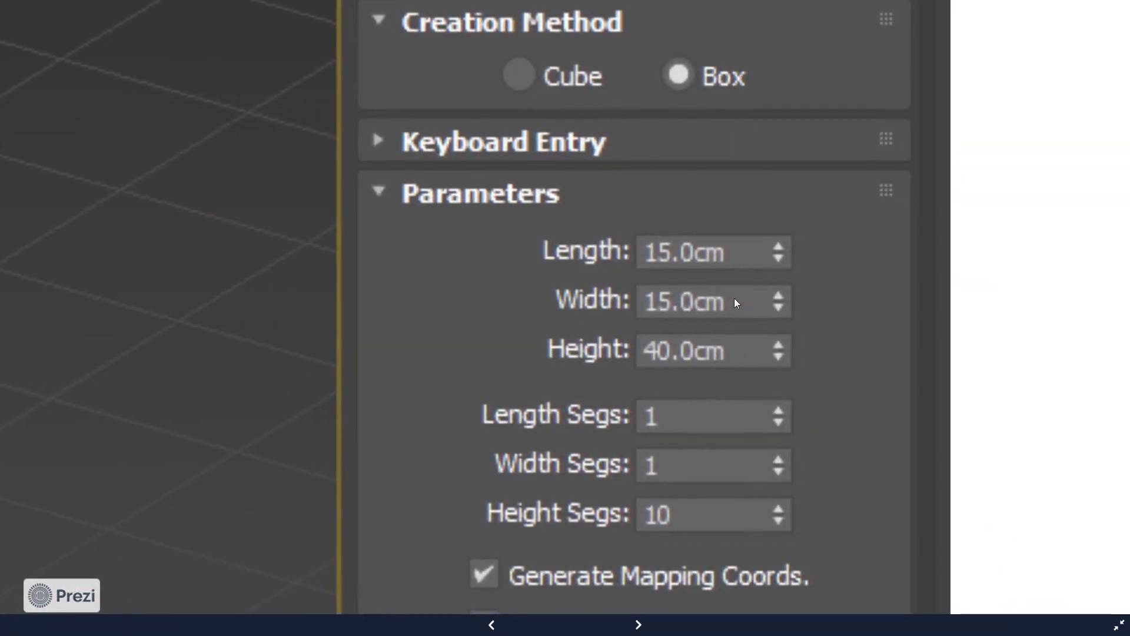
scroll(695, 352, up, 2)
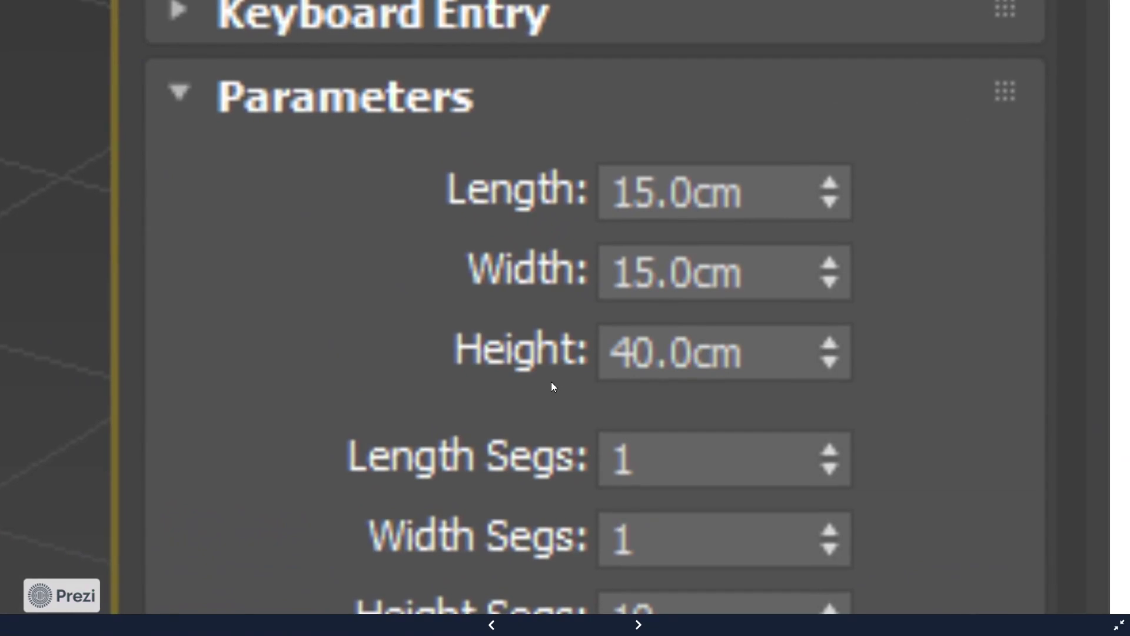
drag(645, 357, 453, 302)
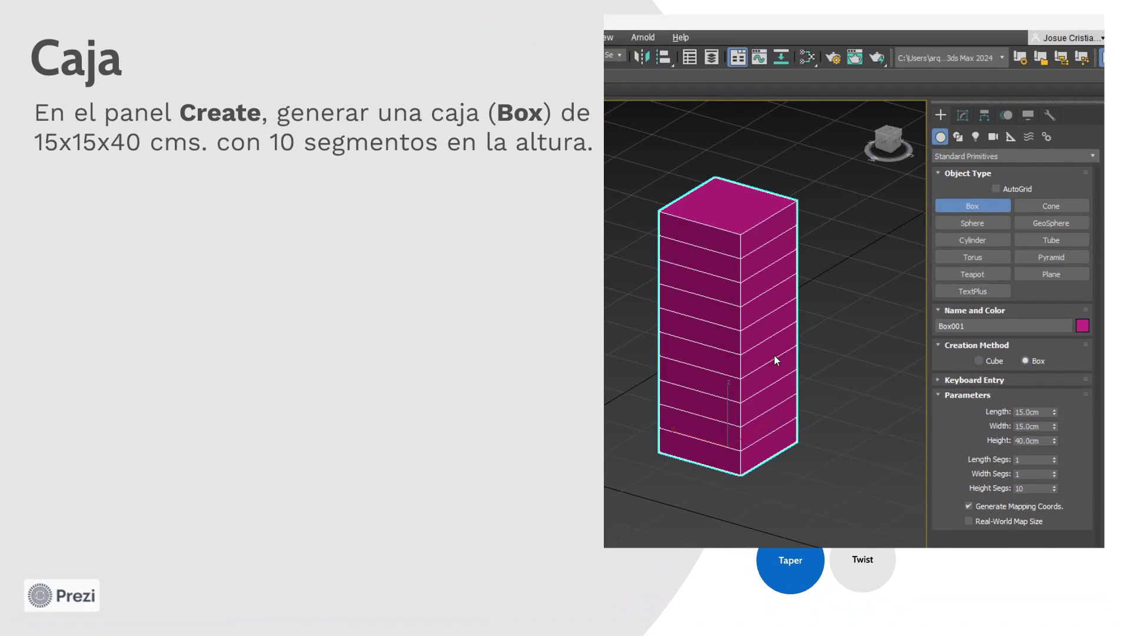
Step: Switch to 3ds Max and draw a box about 22 cm long, 41 cm wide and 138 cm high in the empty area
key(alt+Tab)
click(806, 106)
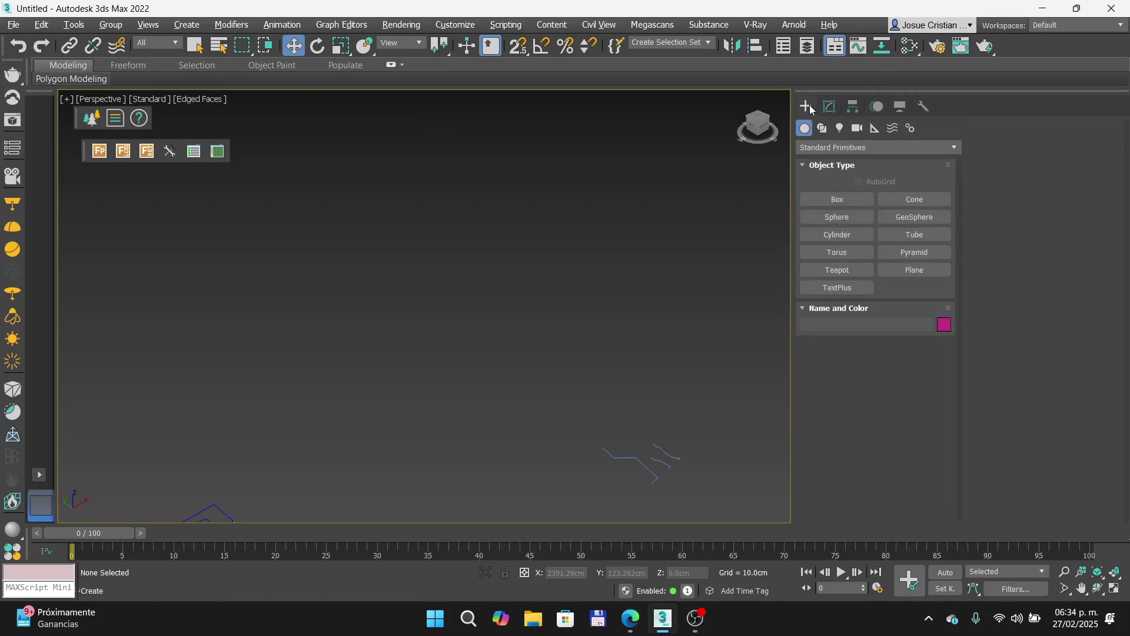
click(843, 200)
drag(539, 418, 503, 421)
click(537, 301)
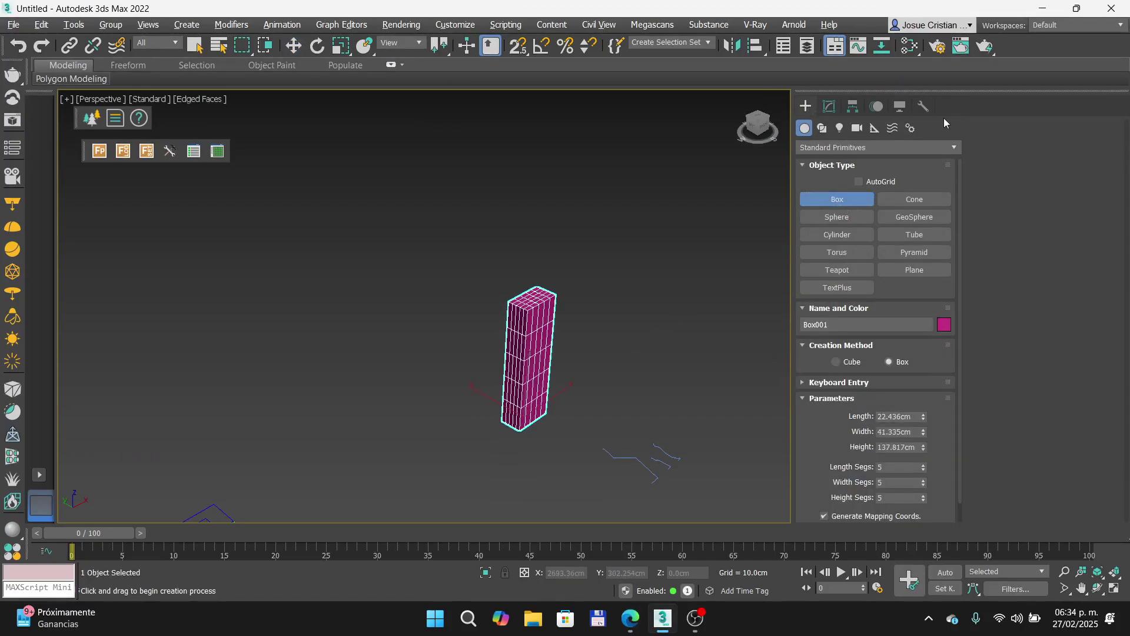
Step: Set the box's length and width to 15 cm each and its height to 40 cm
click(830, 106)
double_click(909, 313)
text(15)
key(Tab)
text(15)
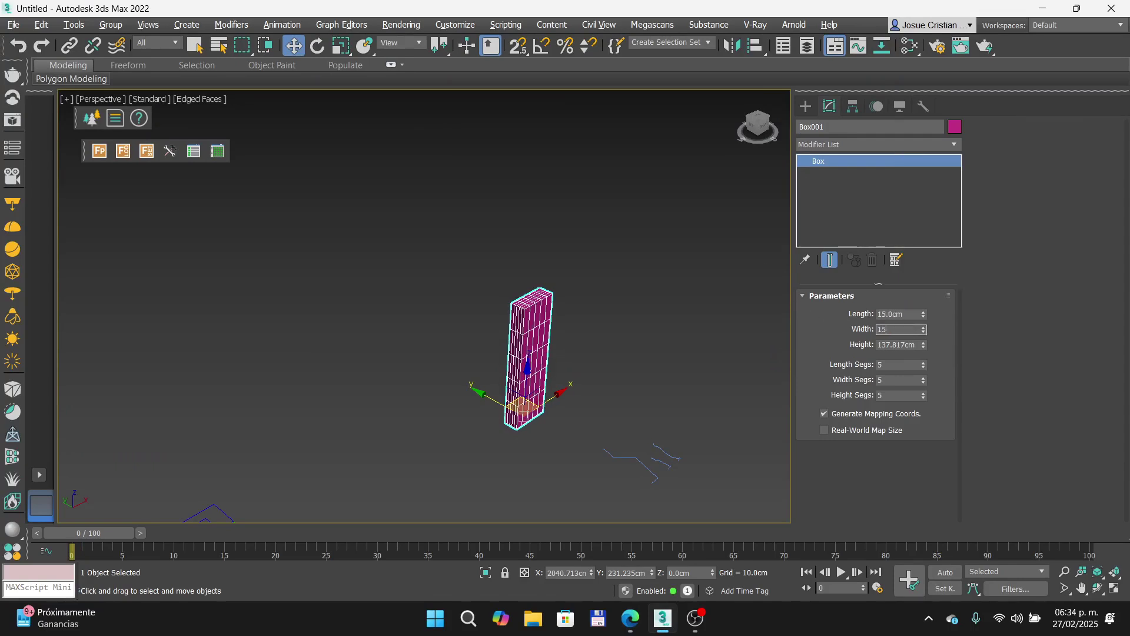
key(Tab)
text(4)
key(Tab)
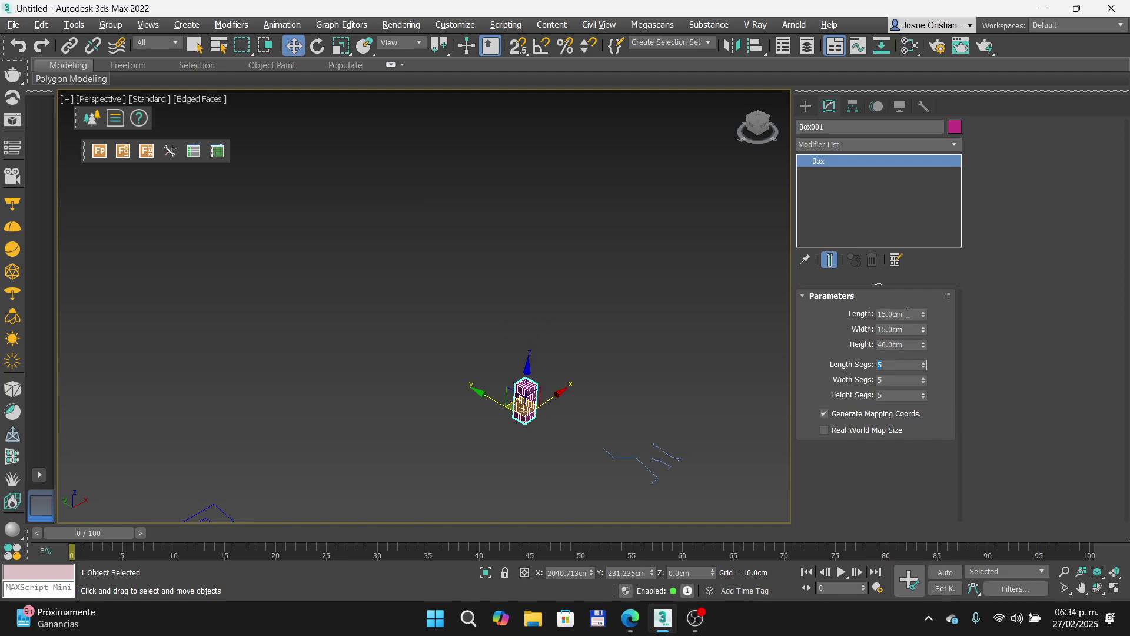
Step: Set the box to 1 length segment, 1 width segment and 10 height segments, and frame it in the view
text(1)
key(Tab)
text(1)
key(Tab)
text(10)
key(Return)
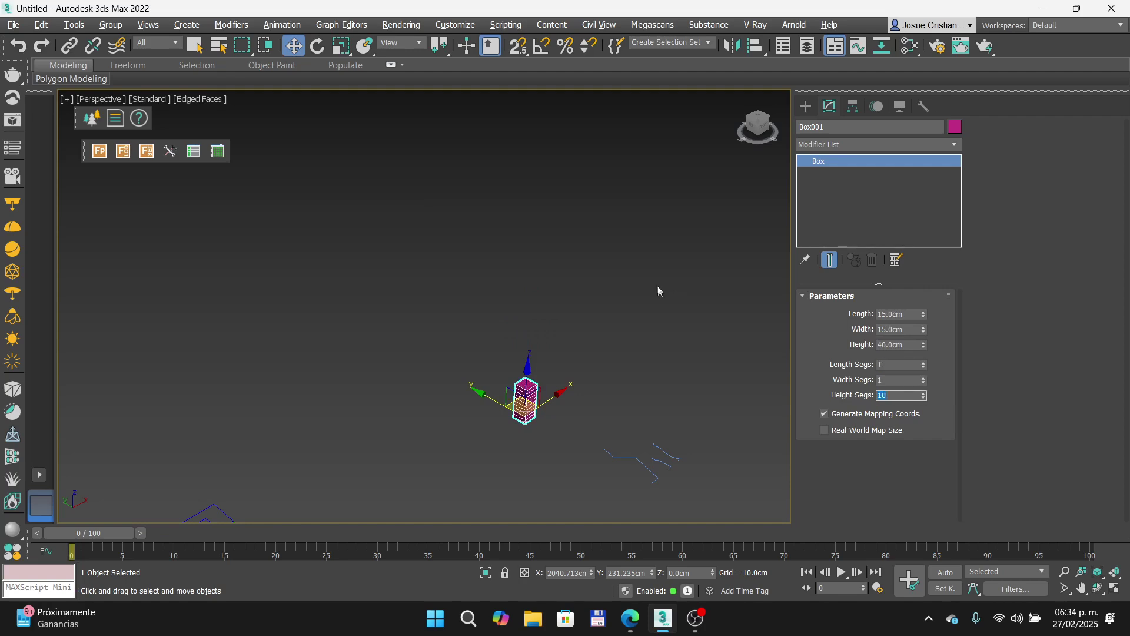
key(z)
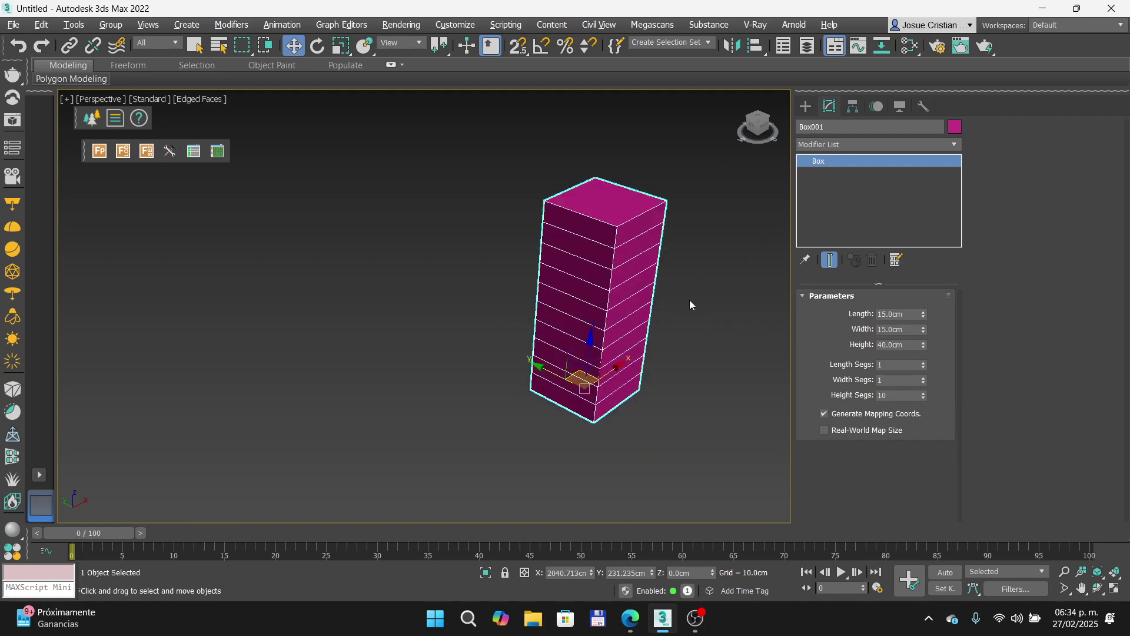
click(808, 108)
click(829, 107)
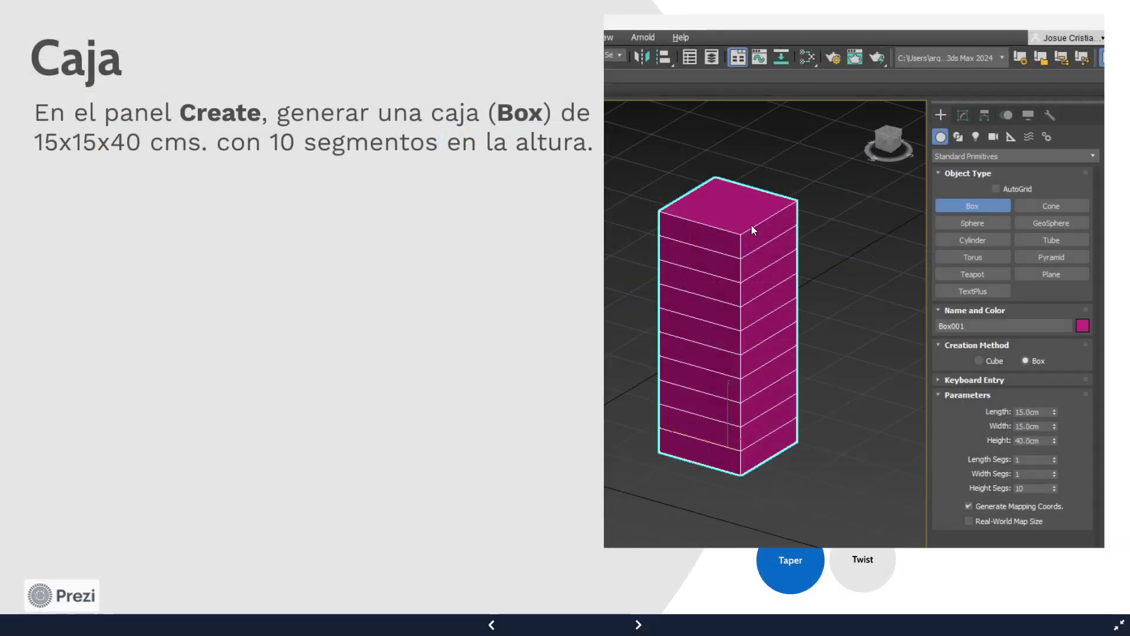
Step: Switch to the Prezi presentation and examine the modifier stack shown on the "Taper" slide
key(Right)
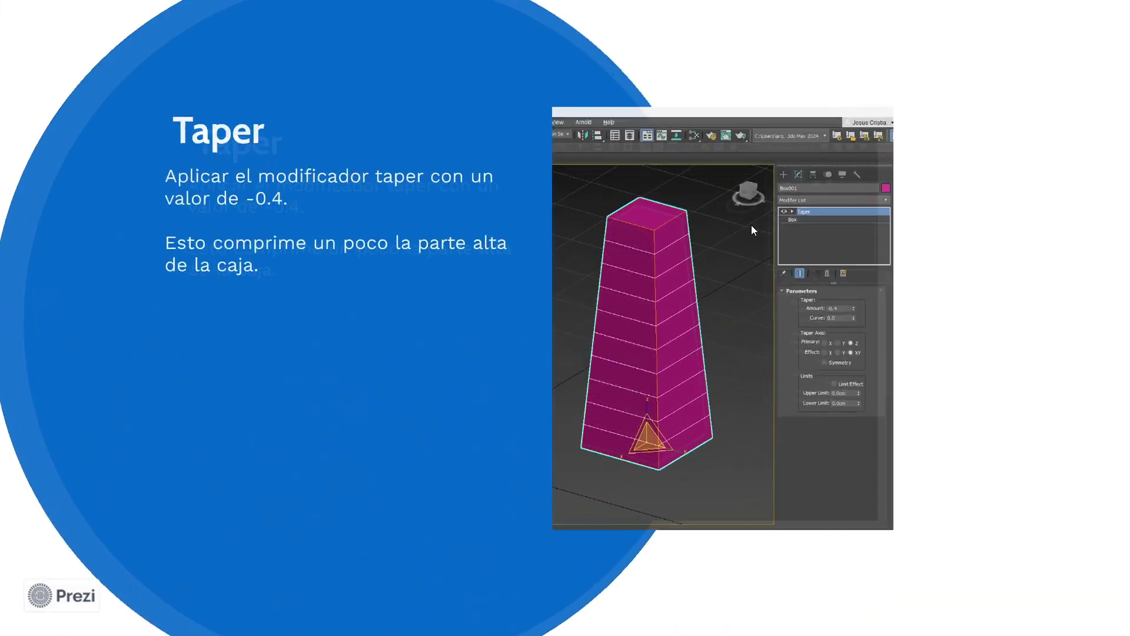
scroll(946, 140, up, 5)
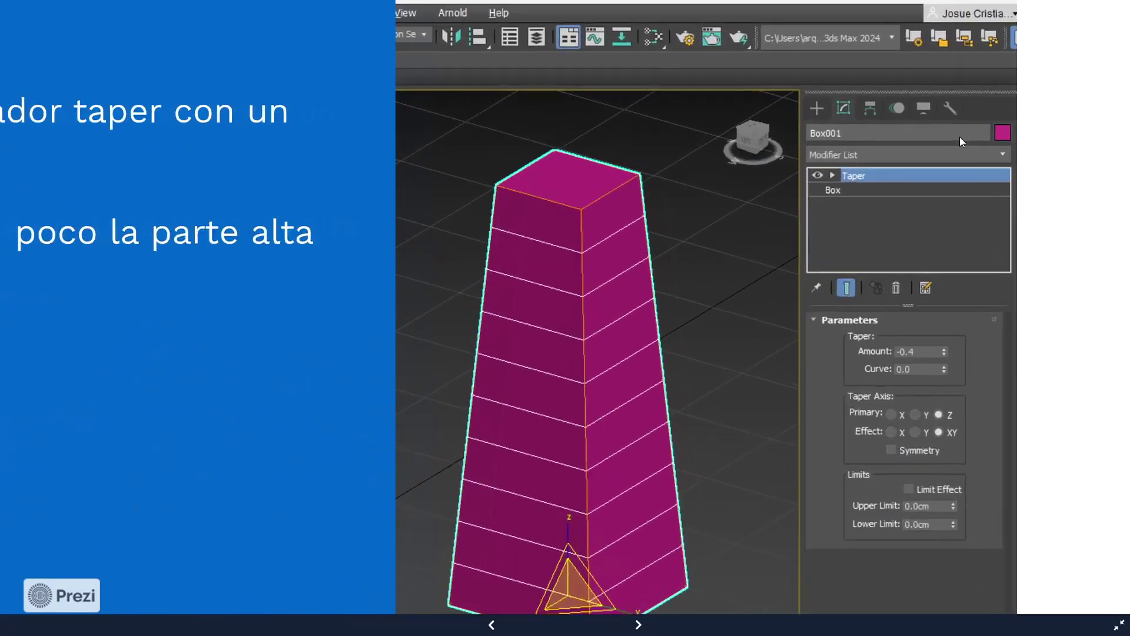
drag(953, 152, 816, 185)
scroll(819, 189, up, 3)
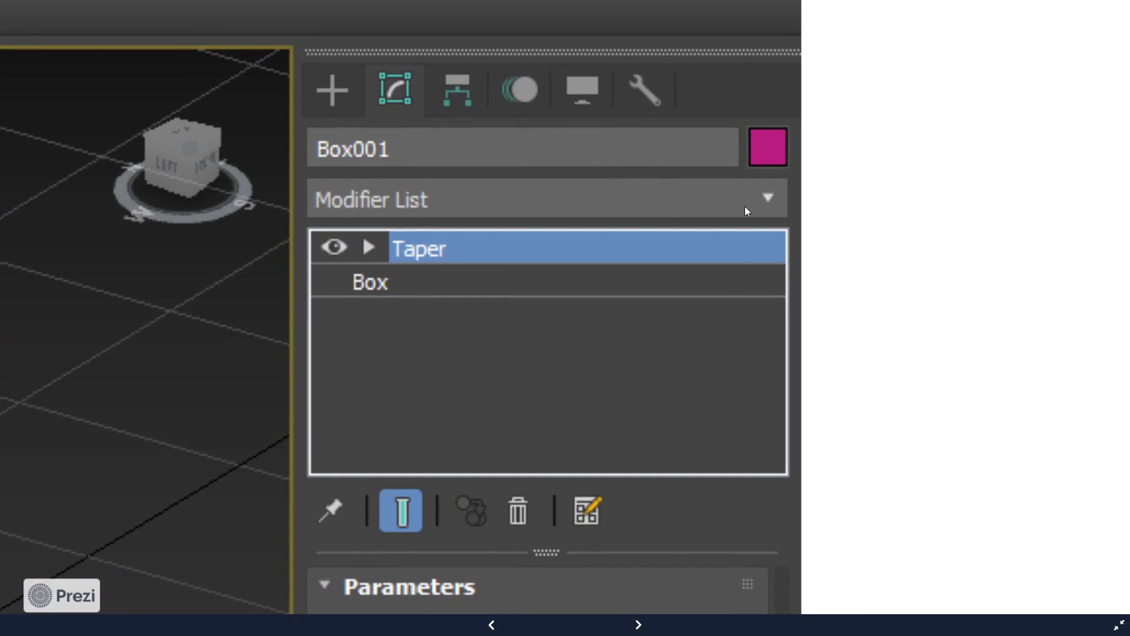
key(alt+Tab)
click(954, 145)
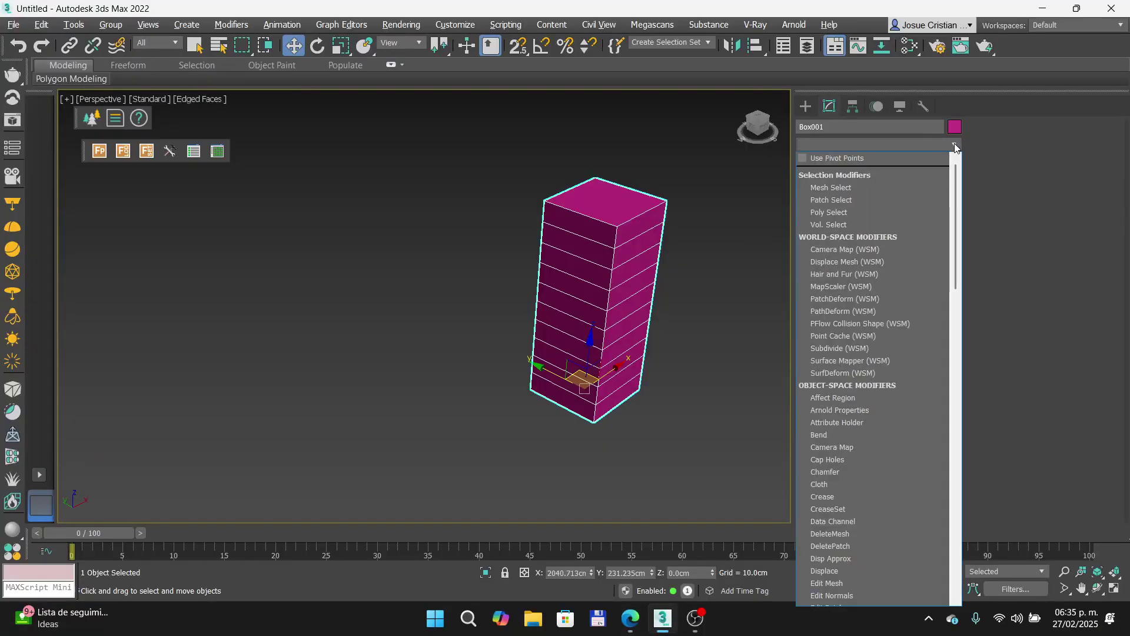
scroll(917, 297, down, 12)
scroll(907, 342, down, 17)
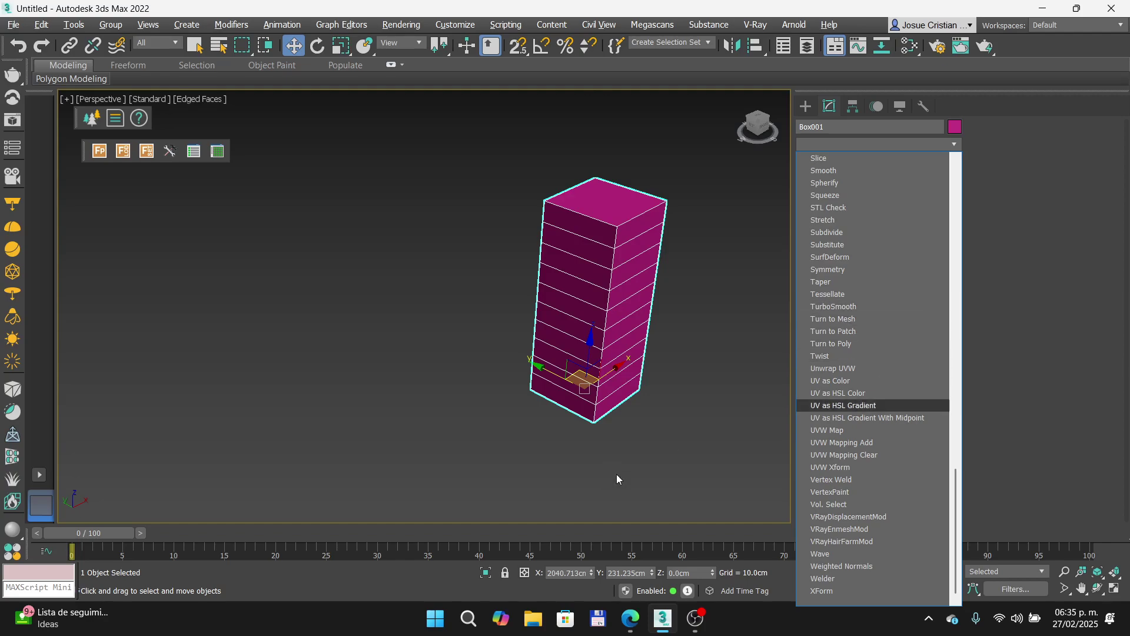
Step: Return to the Prezi presentation and review the "Taper" slide's instructions and modifier parameters
click(630, 622)
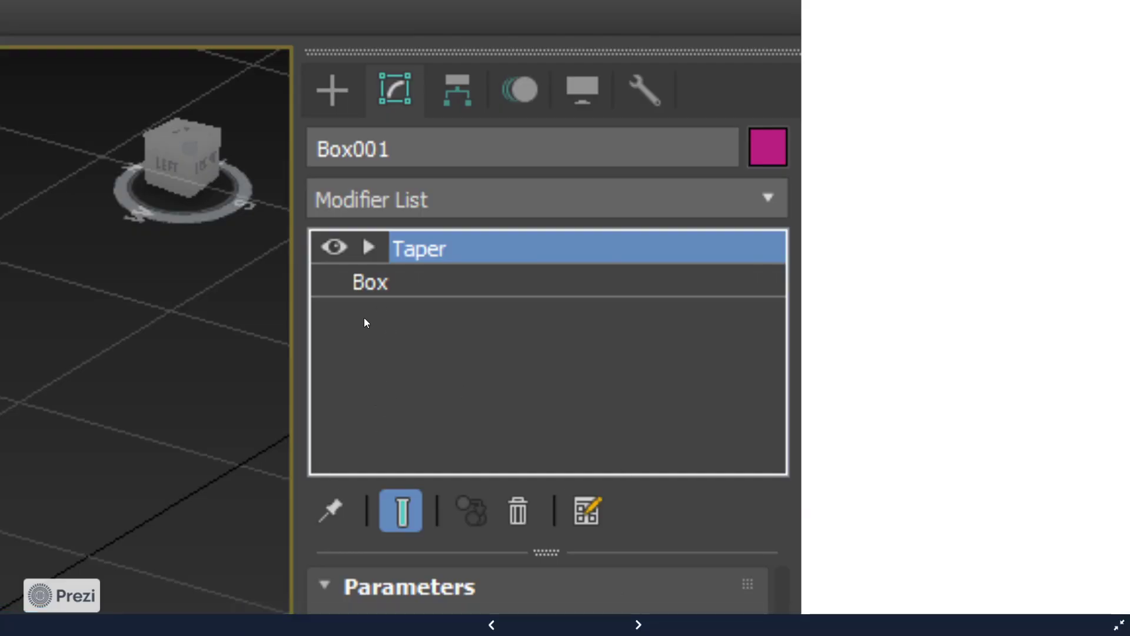
scroll(429, 274, up, 4)
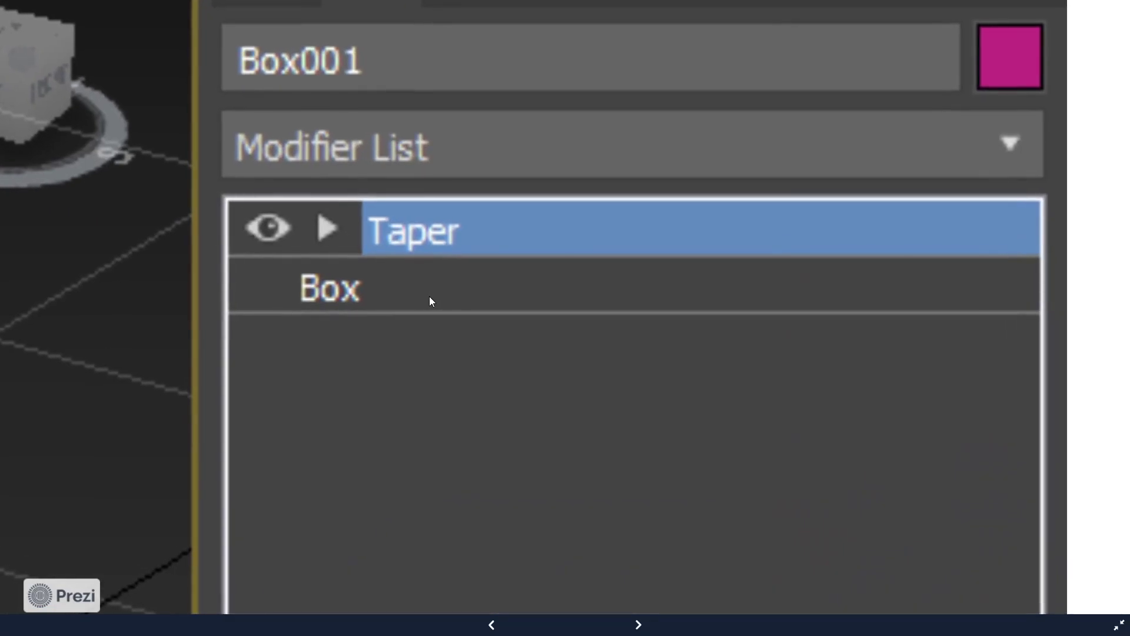
key(Right)
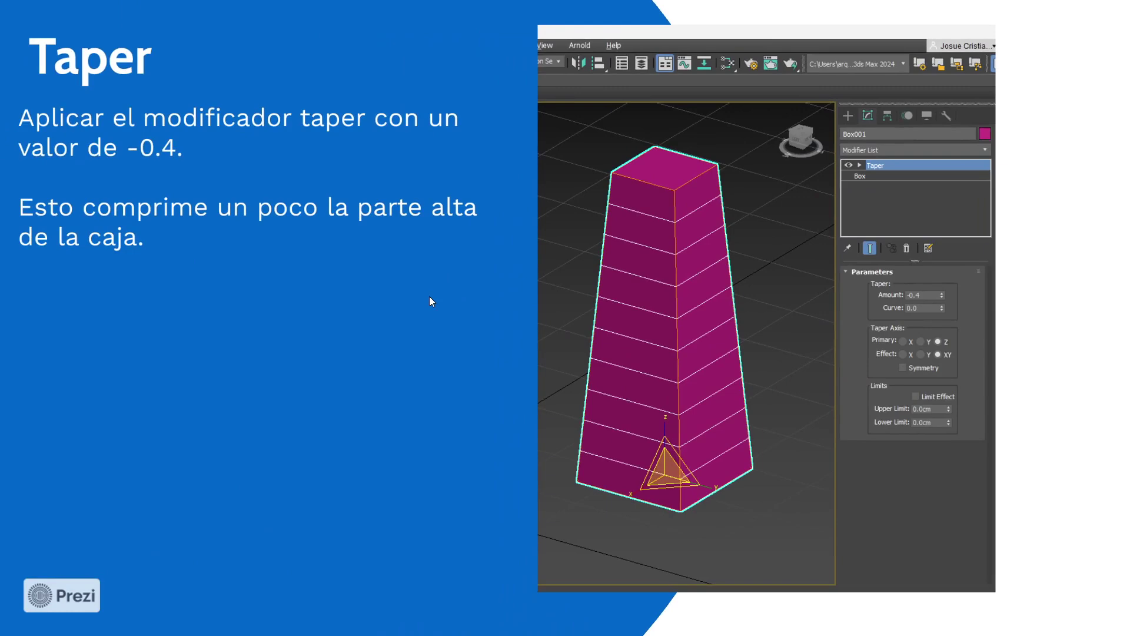
scroll(966, 181, up, 5)
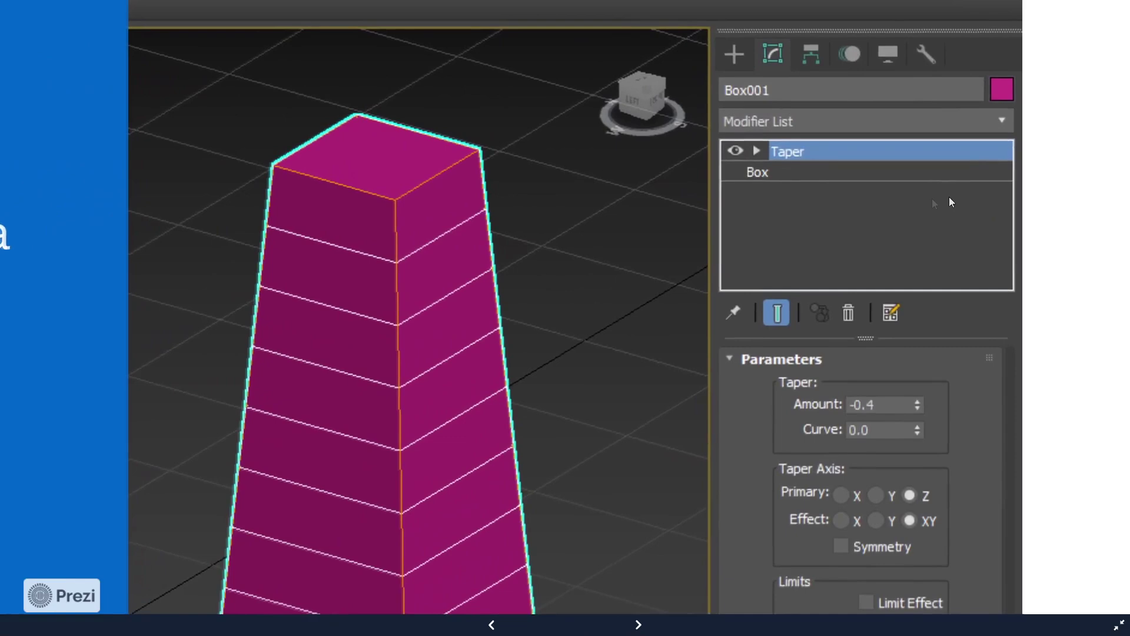
drag(949, 197, 811, 204)
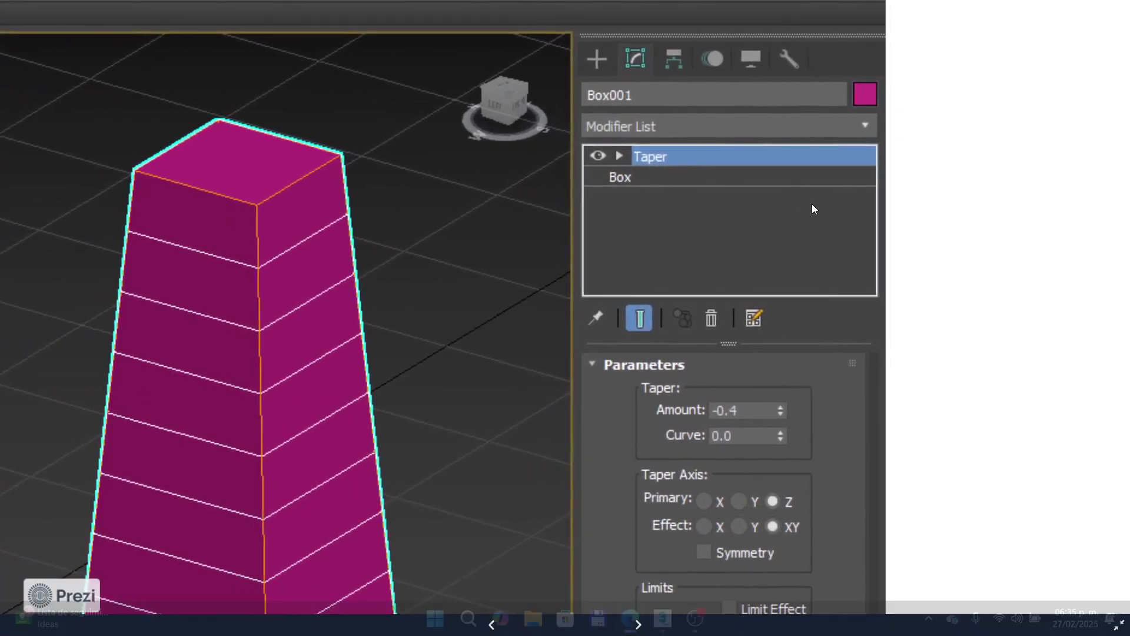
Step: Switch to 3ds Max and apply a Taper modifier to the box
key(alt+Tab)
click(951, 144)
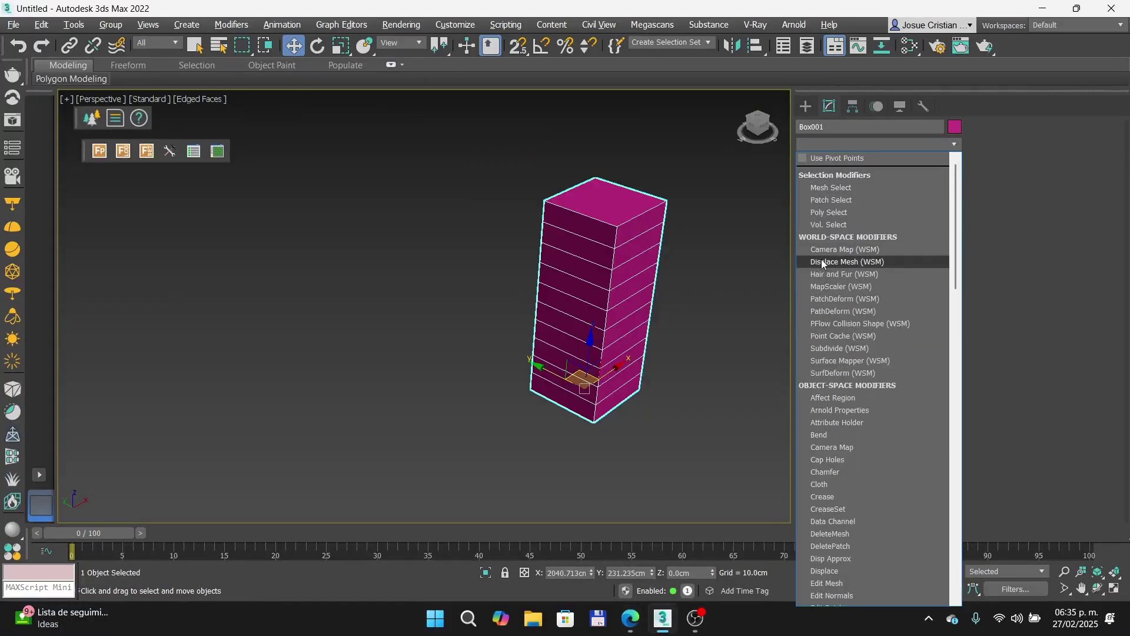
key(t)
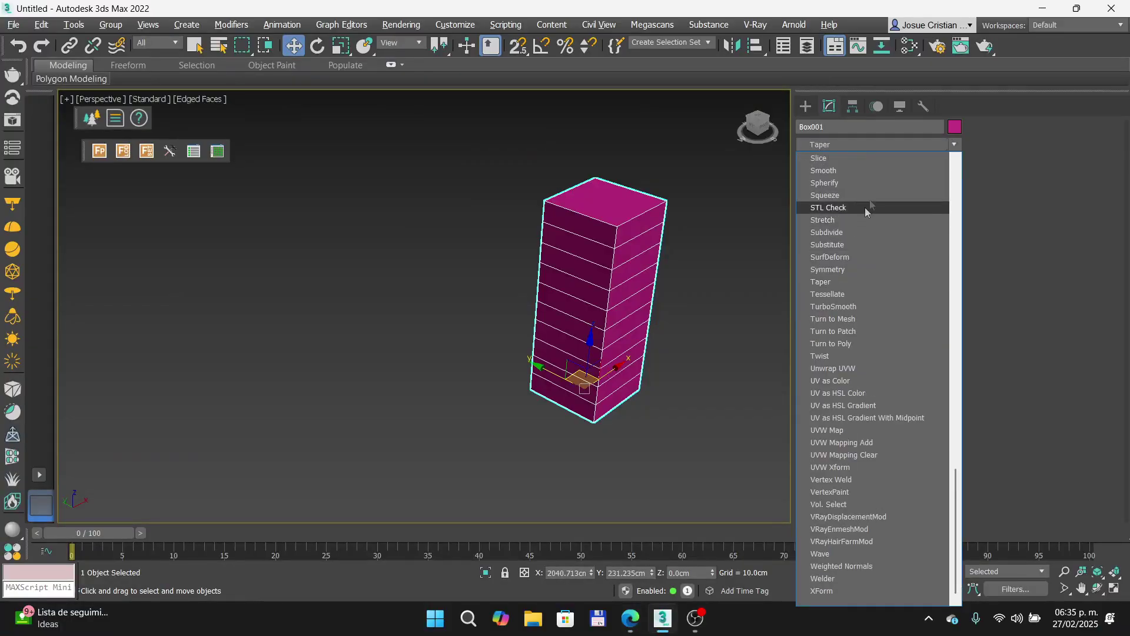
click(857, 282)
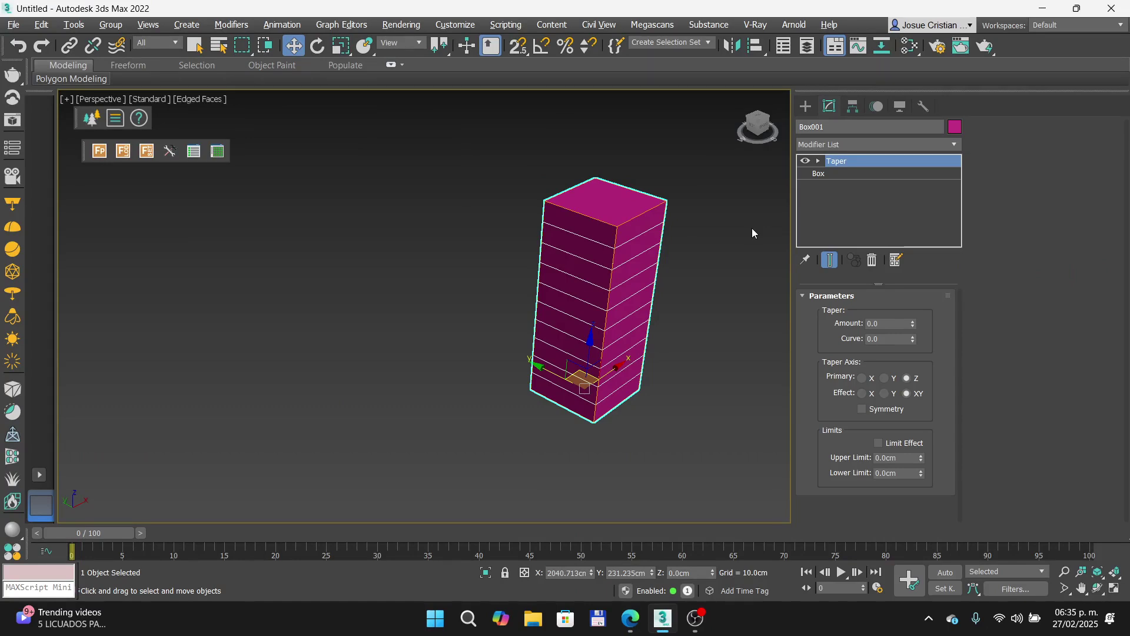
Step: Switch to the Prezi presentation and examine the amount and curve settings of the Taper modifier
click(641, 619)
scroll(697, 453, up, 5)
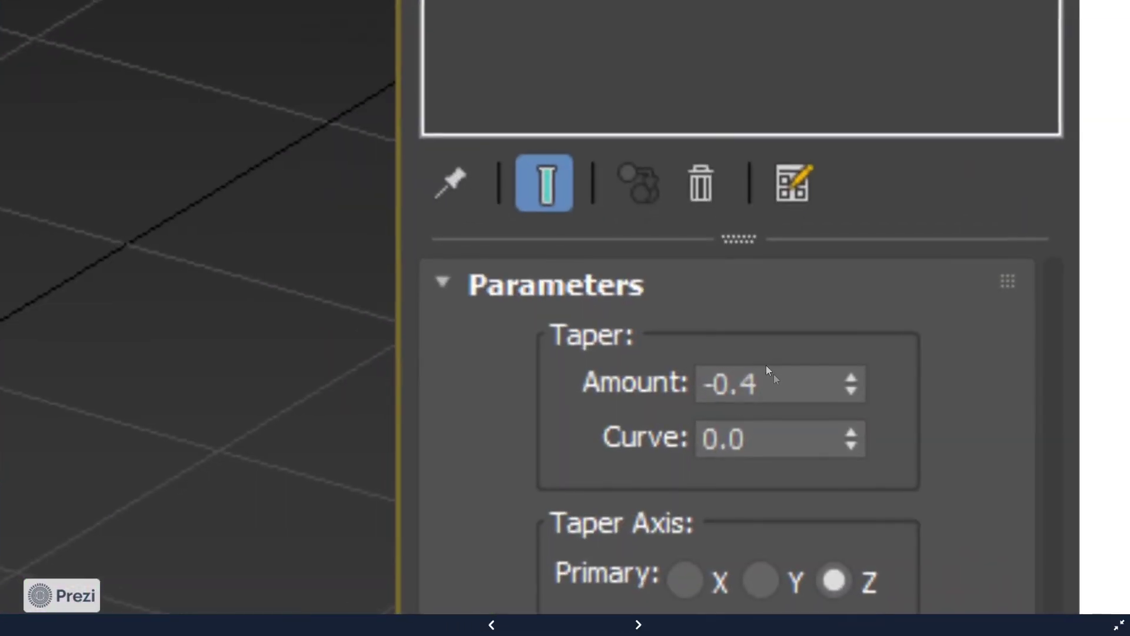
scroll(757, 402, down, 2)
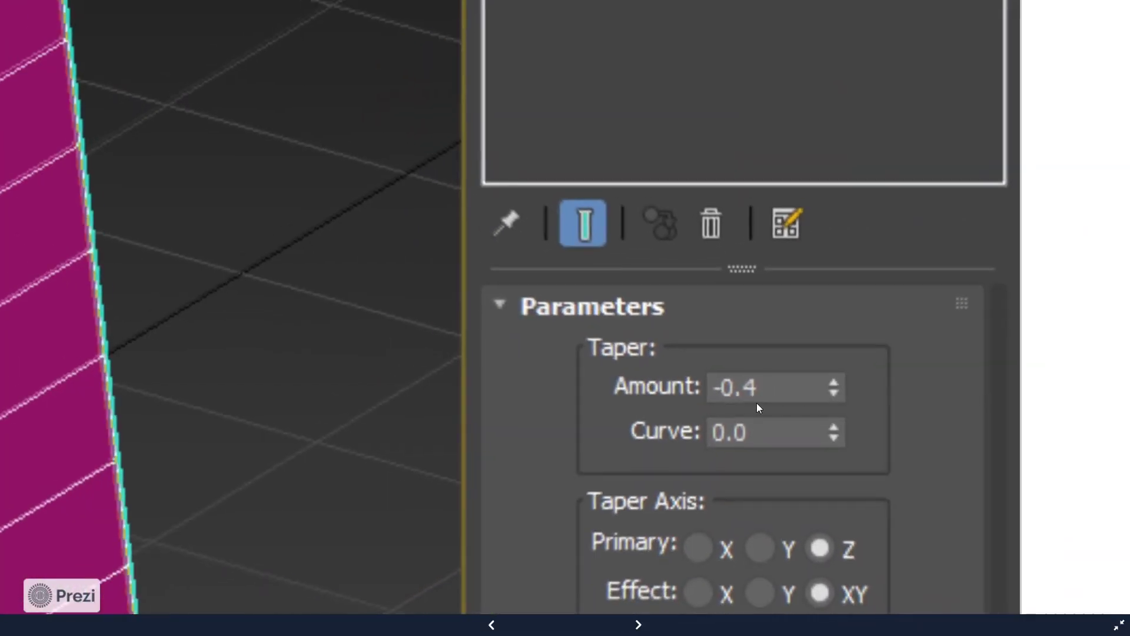
scroll(757, 403, down, 2)
scroll(748, 389, up, 3)
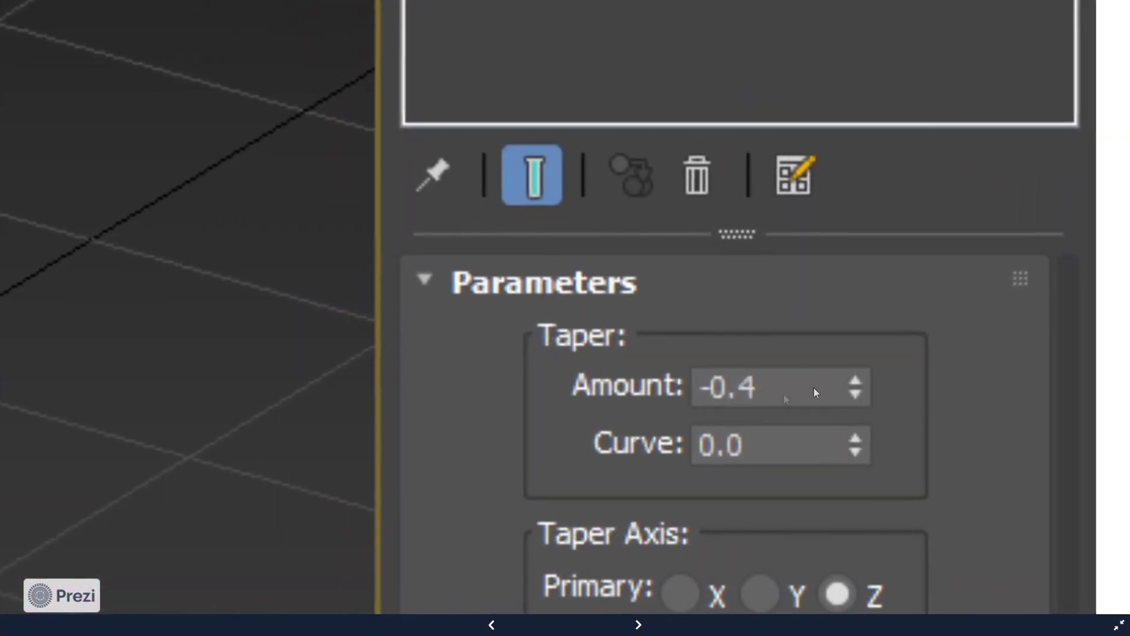
scroll(755, 383, down, 4)
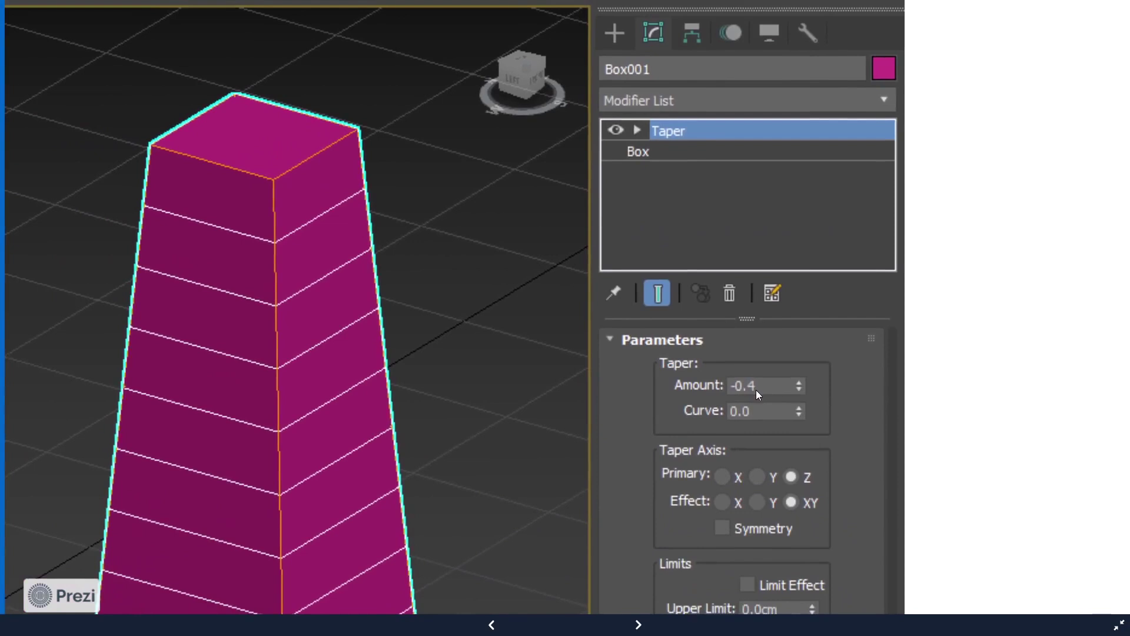
Step: Return to 3ds Max and set the Taper modifier's amount to -0.4
key(alt+Tab)
double_click(880, 324)
text(-)
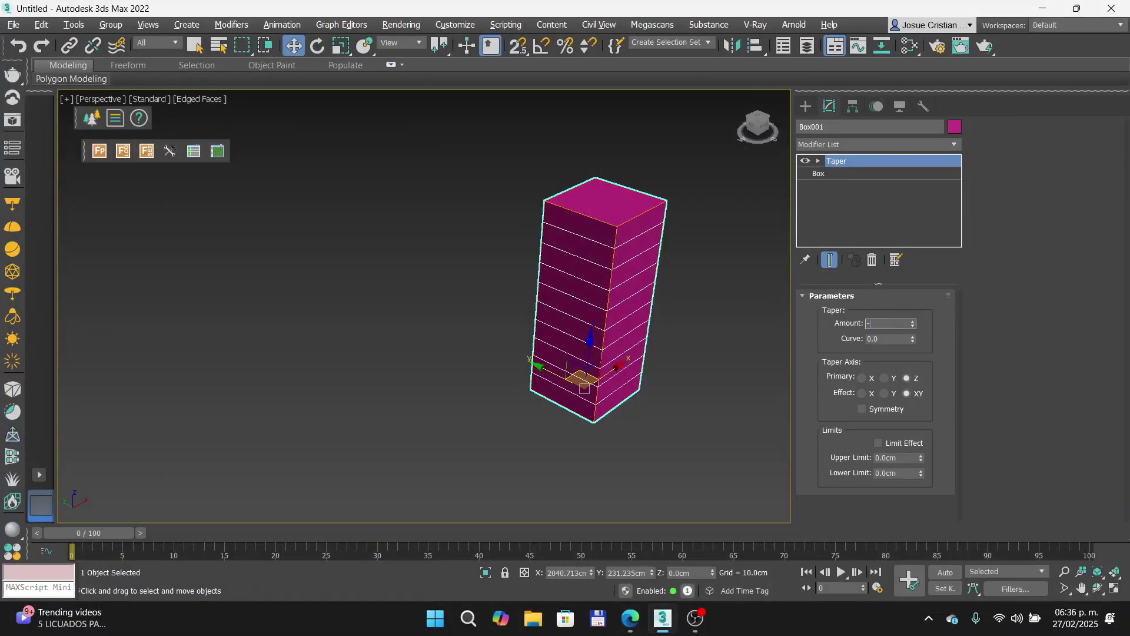
text(0.4)
key(Return)
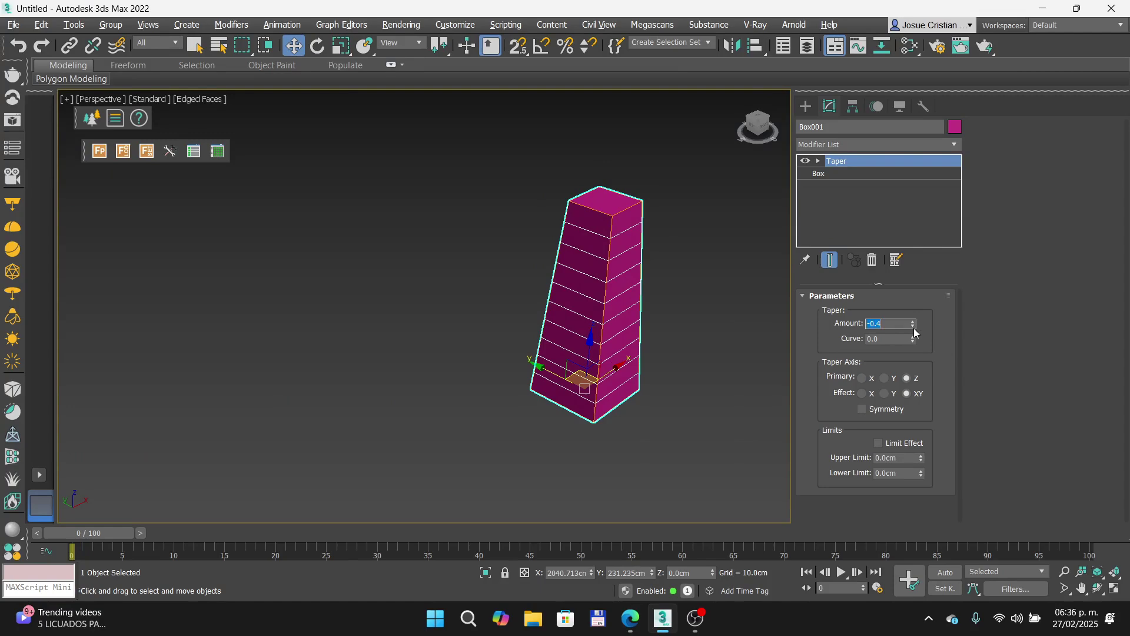
Step: Try out other taper amounts on the box and restore the amount to -0.4
drag(913, 326, 930, 277)
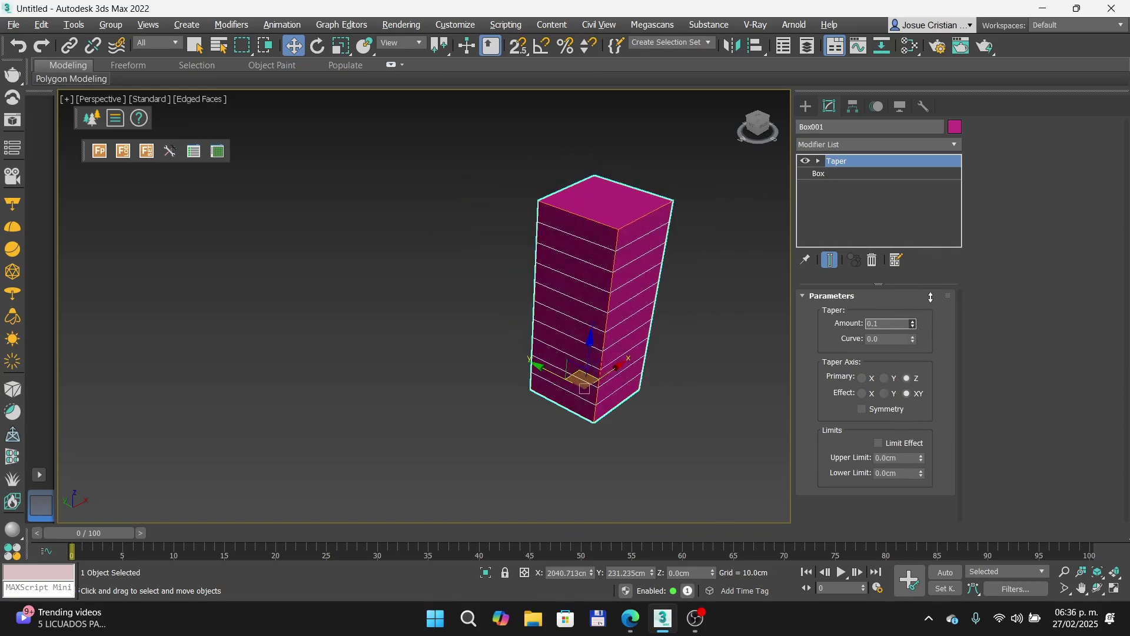
double_click(899, 323)
text(-0)
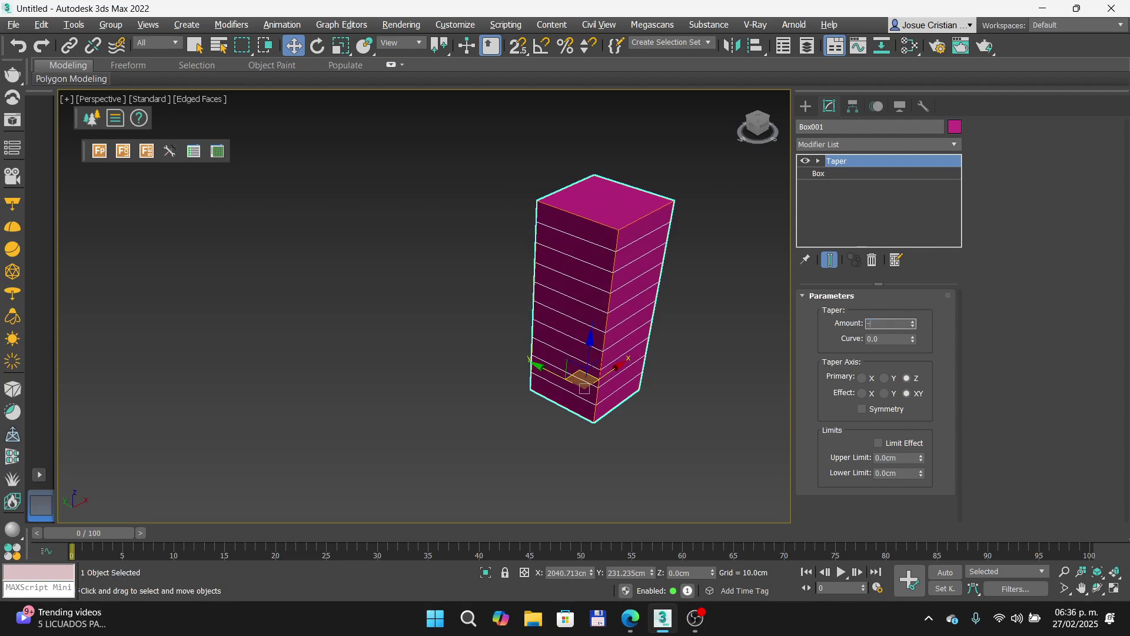
text(.4)
key(Return)
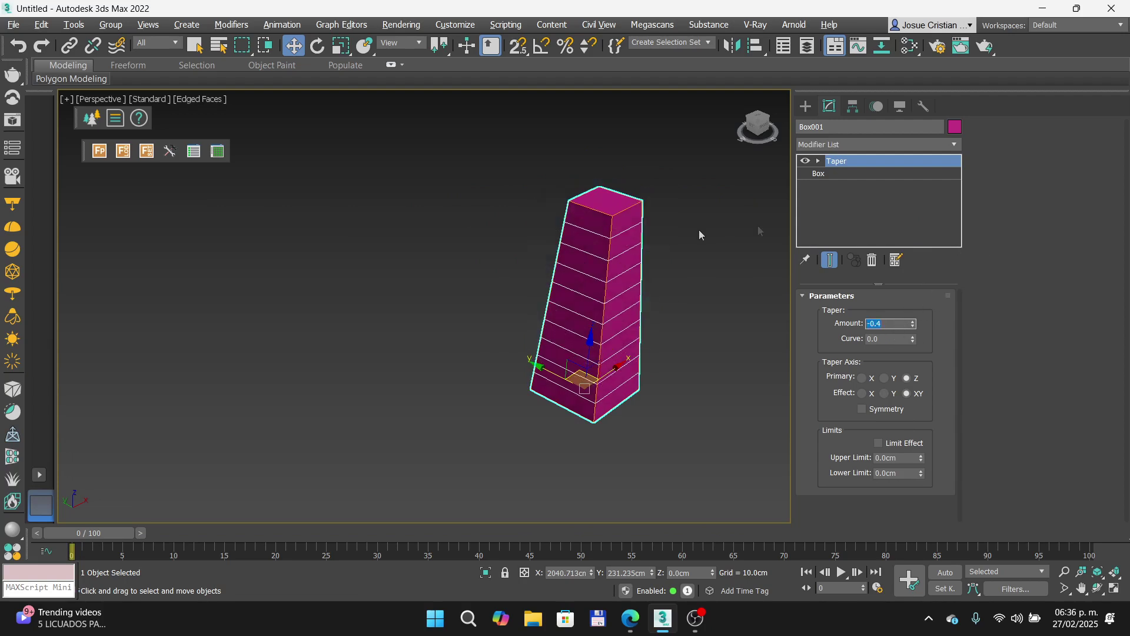
Step: Switch to the Prezi presentation and examine the taper axis and limit settings on the "Taper" slide
click(635, 616)
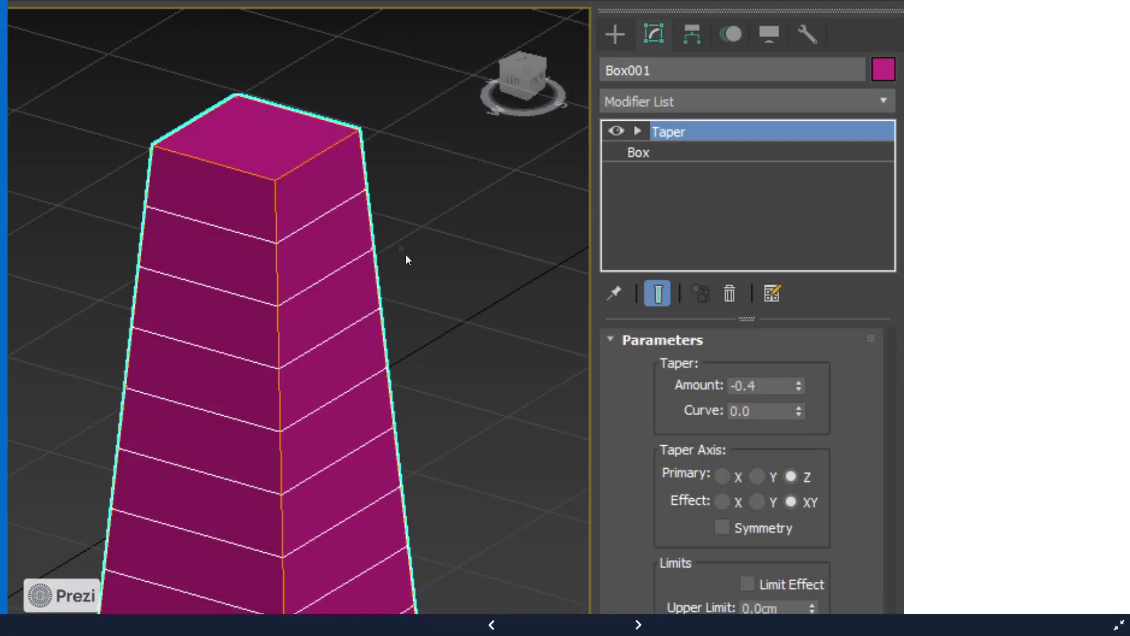
scroll(725, 514, up, 3)
drag(865, 504, 779, 450)
scroll(779, 449, up, 2)
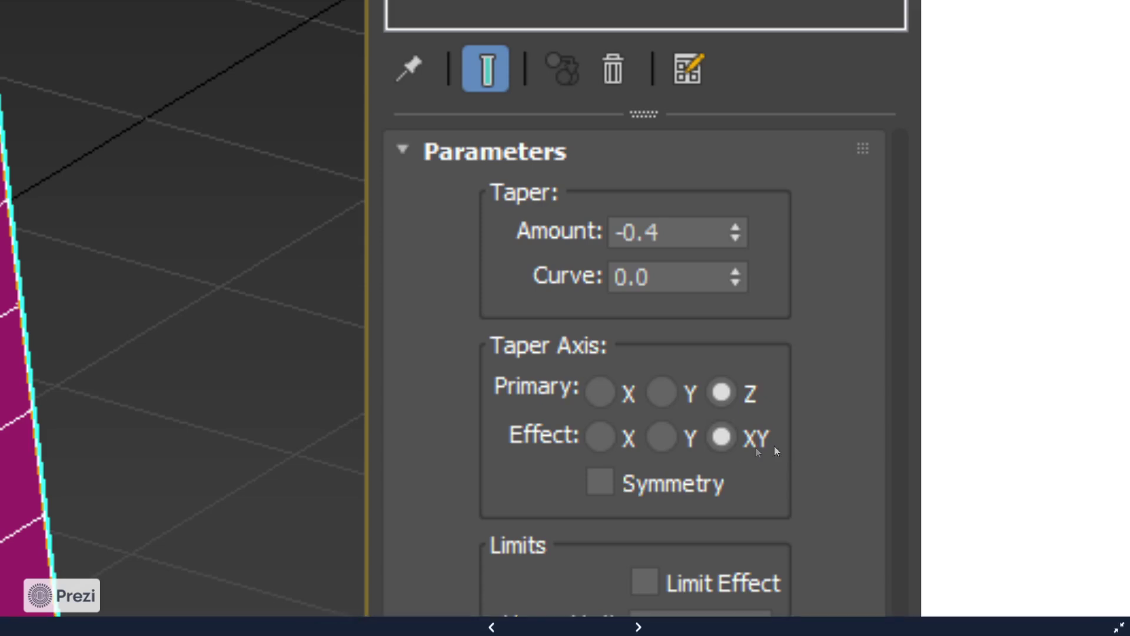
scroll(466, 265, down, 3)
scroll(380, 284, down, 2)
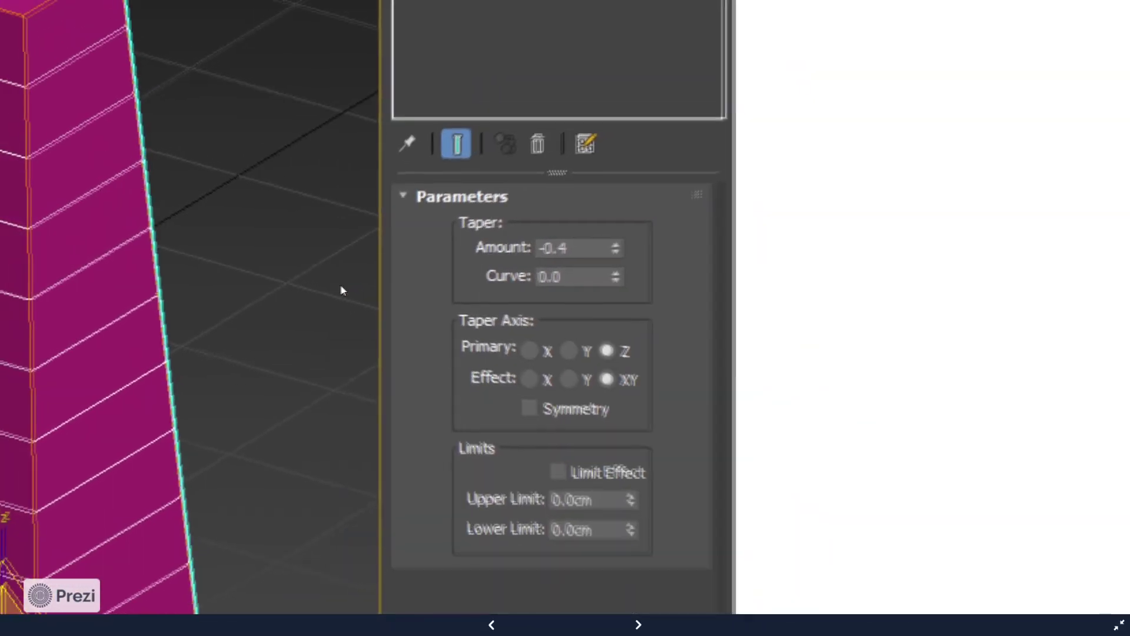
drag(350, 259, 492, 240)
scroll(491, 239, down, 2)
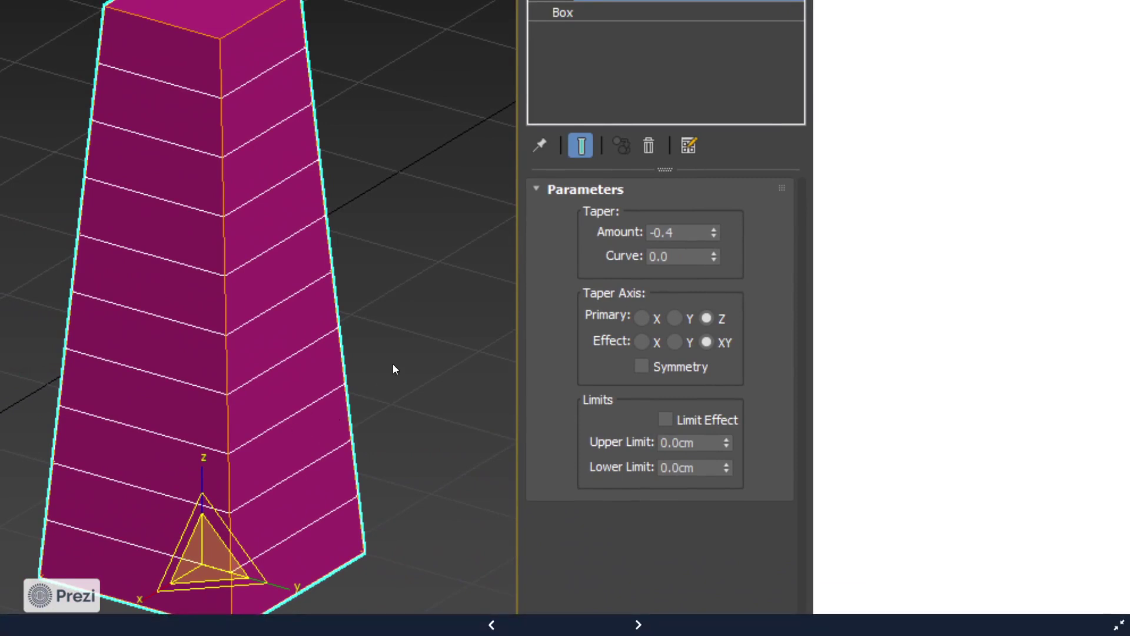
key(Right)
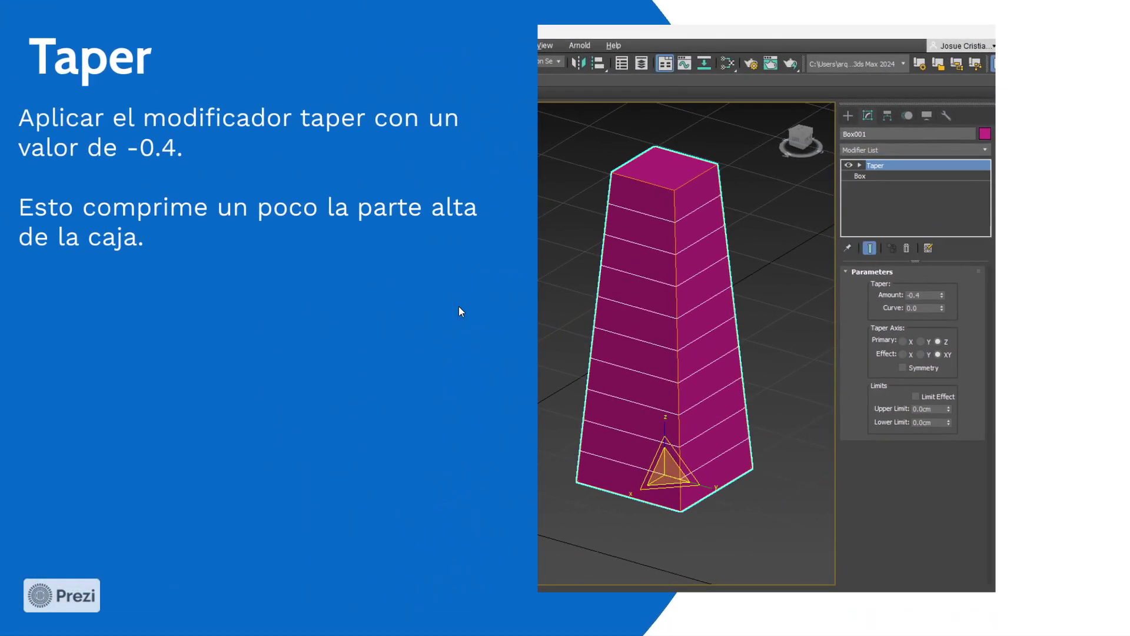
Step: Advance the presentation to the "Twist" slide and examine its instructions and modifier stack
key(Right)
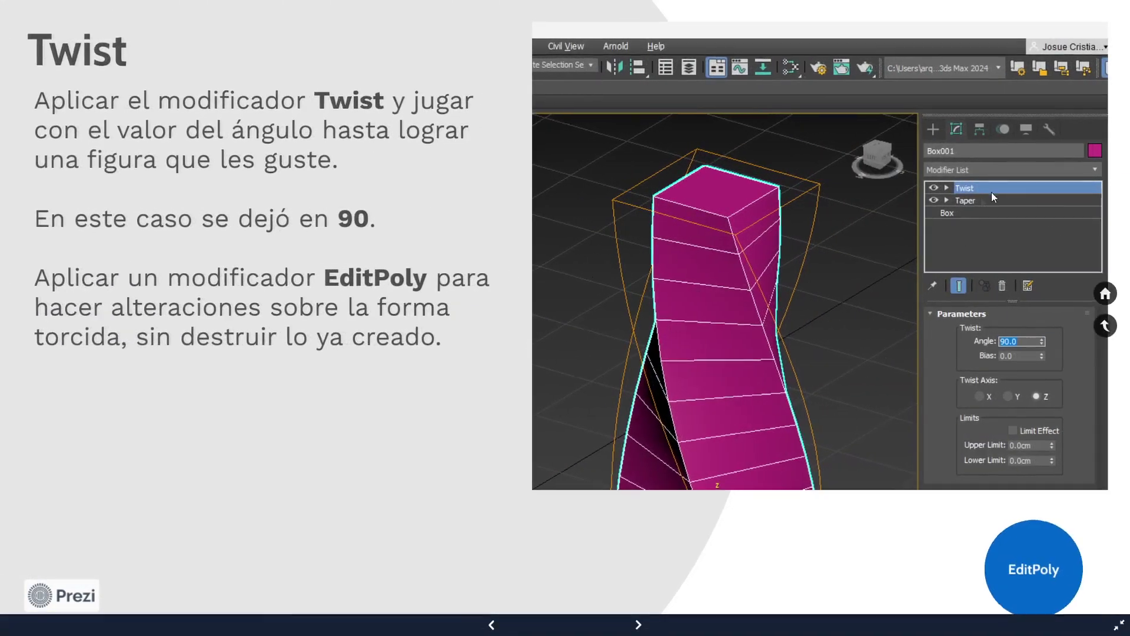
scroll(1004, 188, up, 4)
drag(1004, 188, 783, 275)
scroll(924, 288, up, 2)
scroll(924, 293, up, 1)
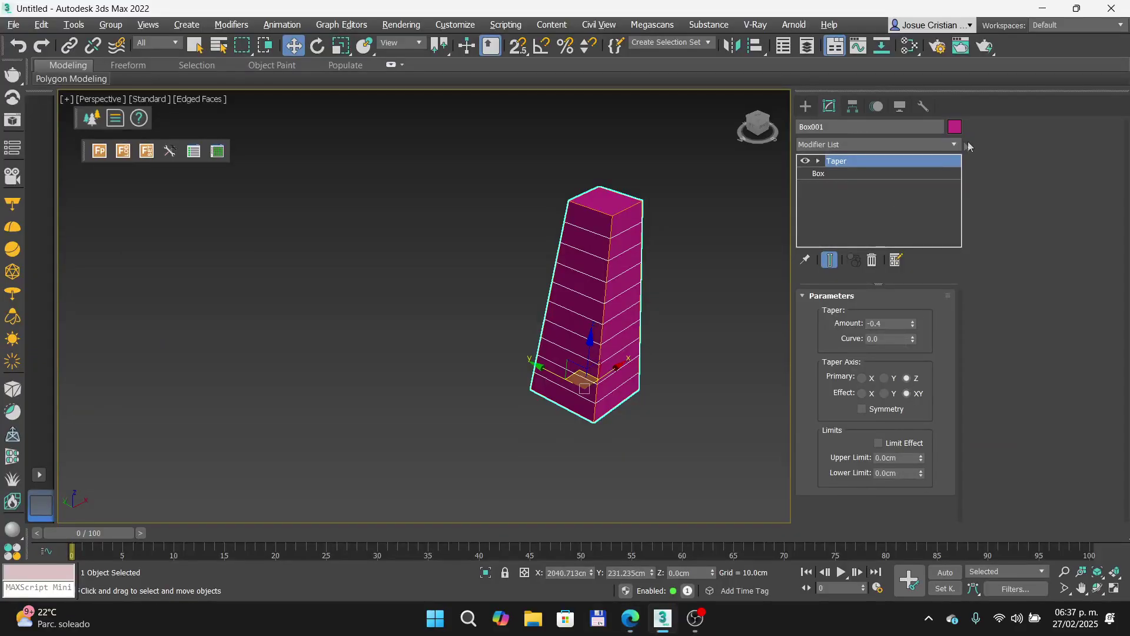
Step: In 3ds Max, apply a Twist modifier to the tapered box and set its angle to 90, following the Prezi slide
click(955, 144)
key(t)
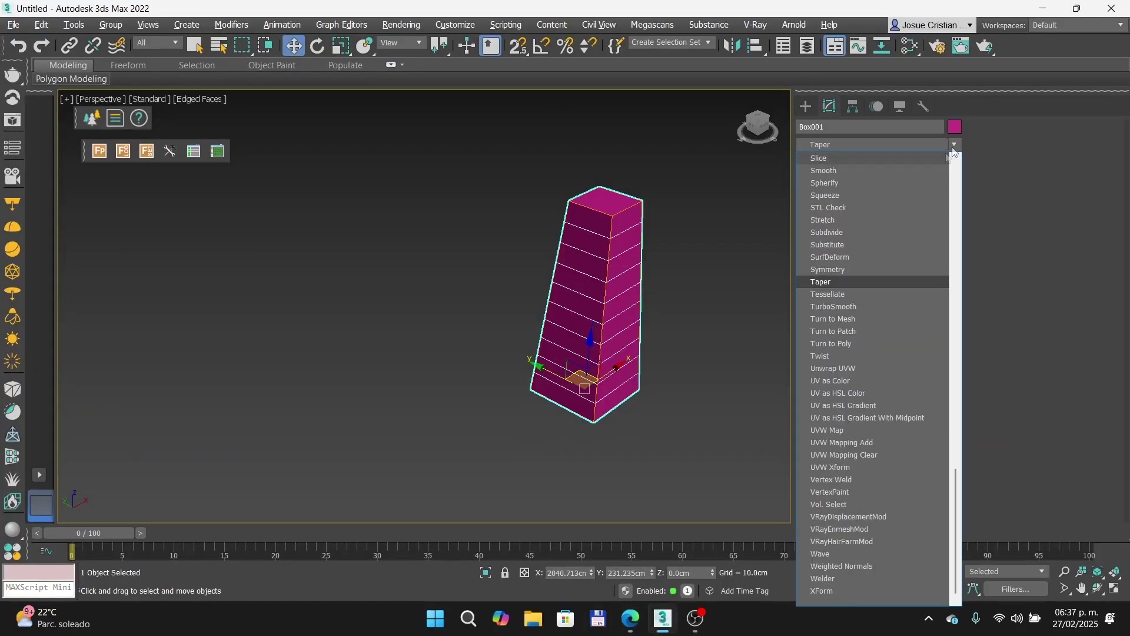
click(839, 357)
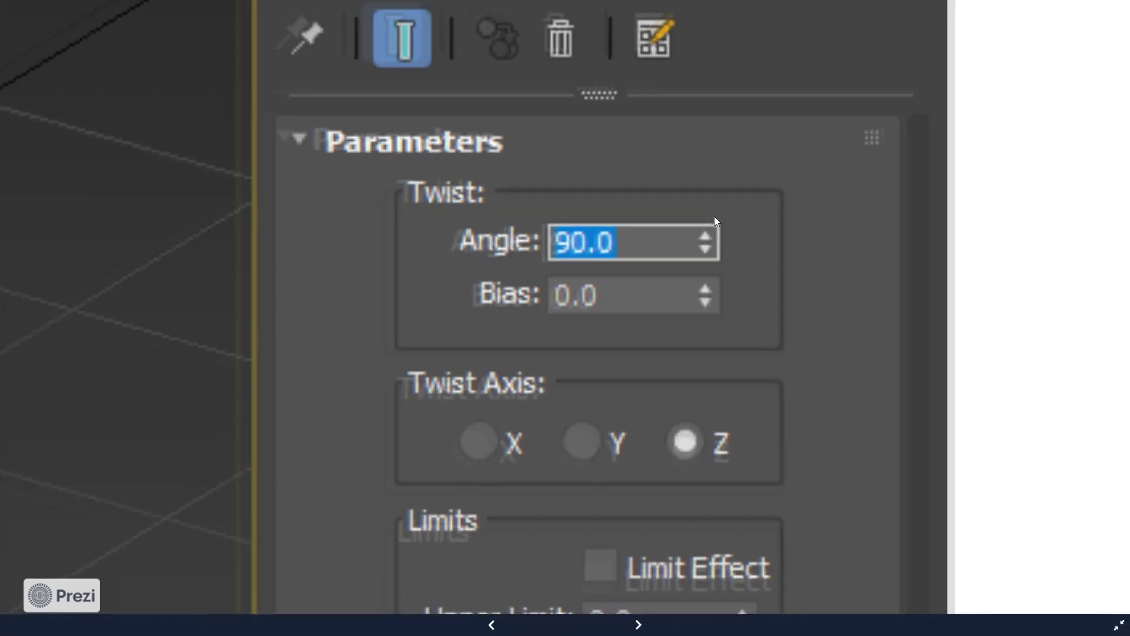
key(Right)
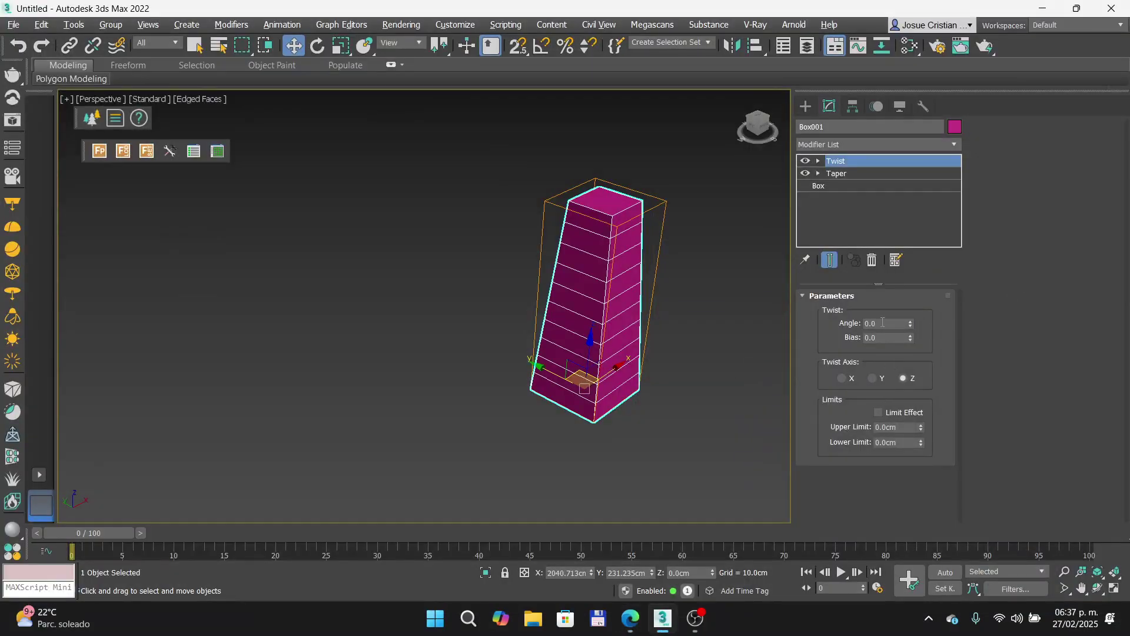
click(883, 322)
text(90)
key(Return)
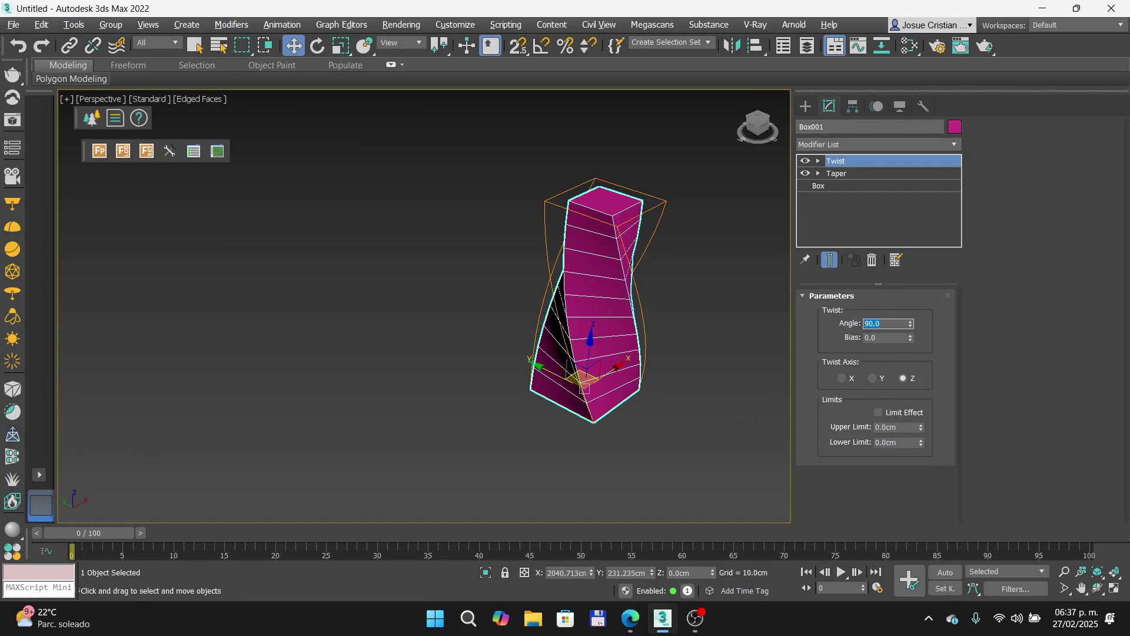
Step: Try the twist about the Y and X axes and restore the Z axis
click(872, 379)
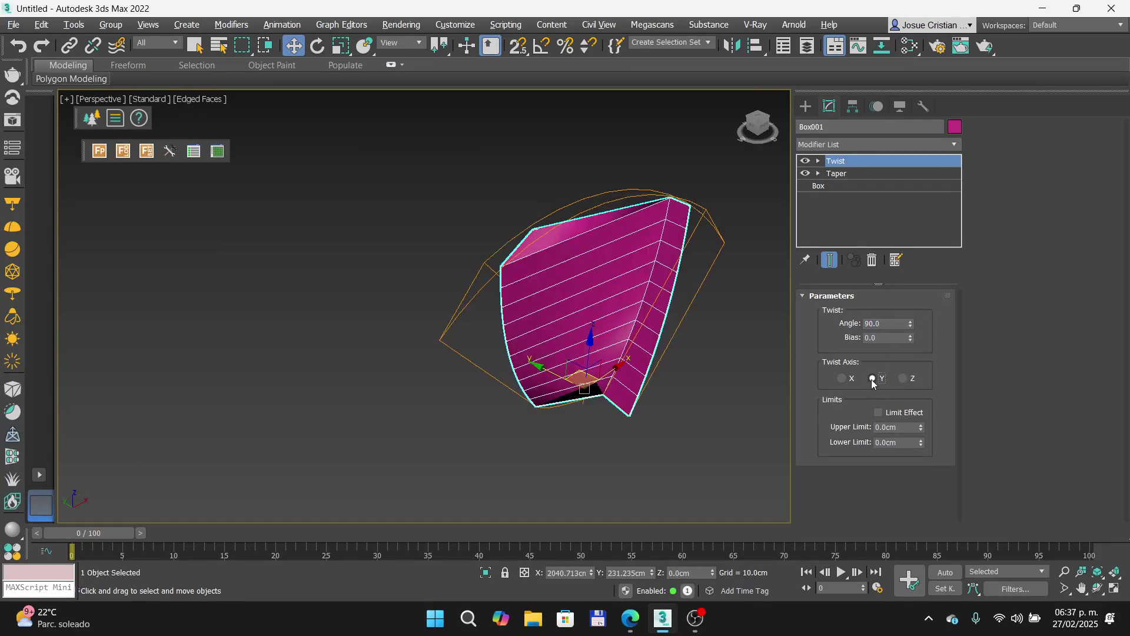
click(842, 379)
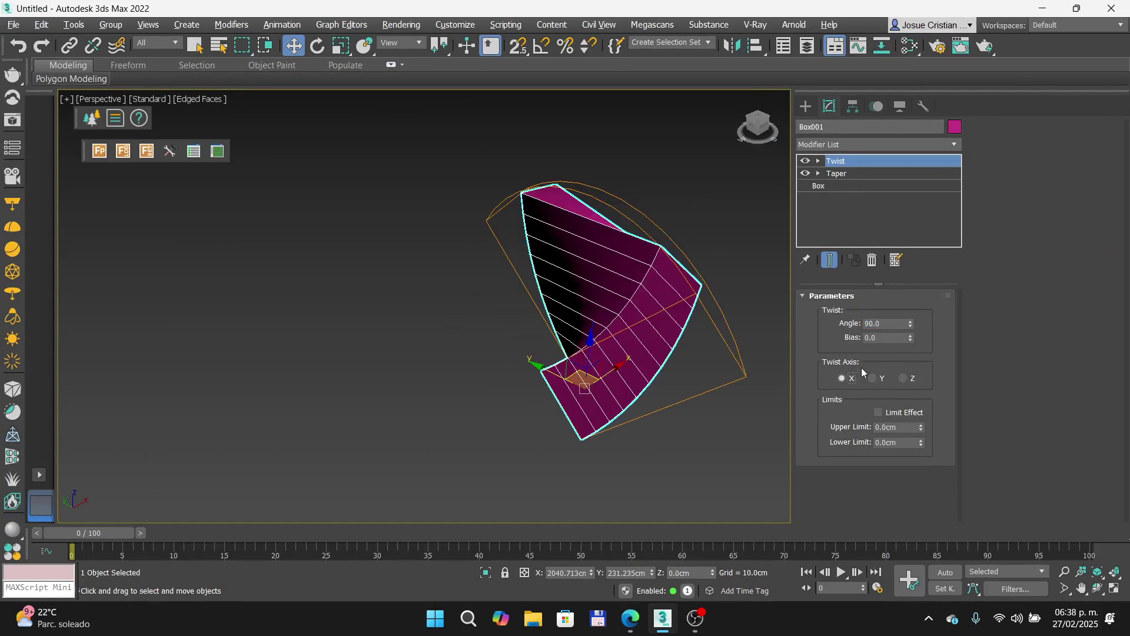
click(904, 378)
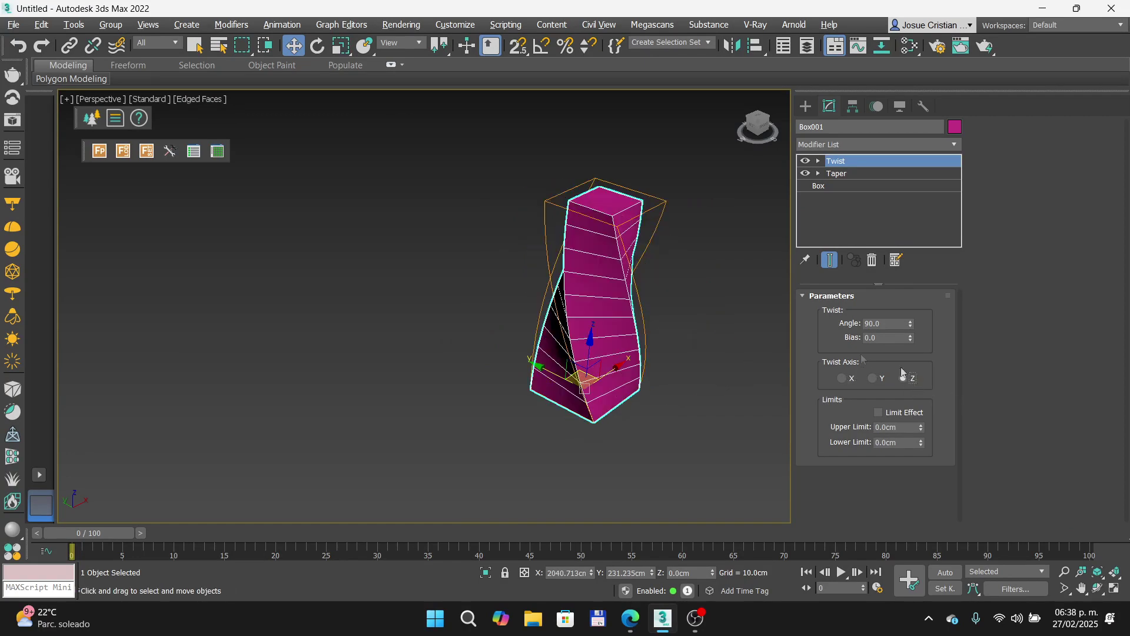
Step: Try twist angles of 180 and 360 on the box and restore the angle to 90
click(891, 327)
text(180)
key(Return)
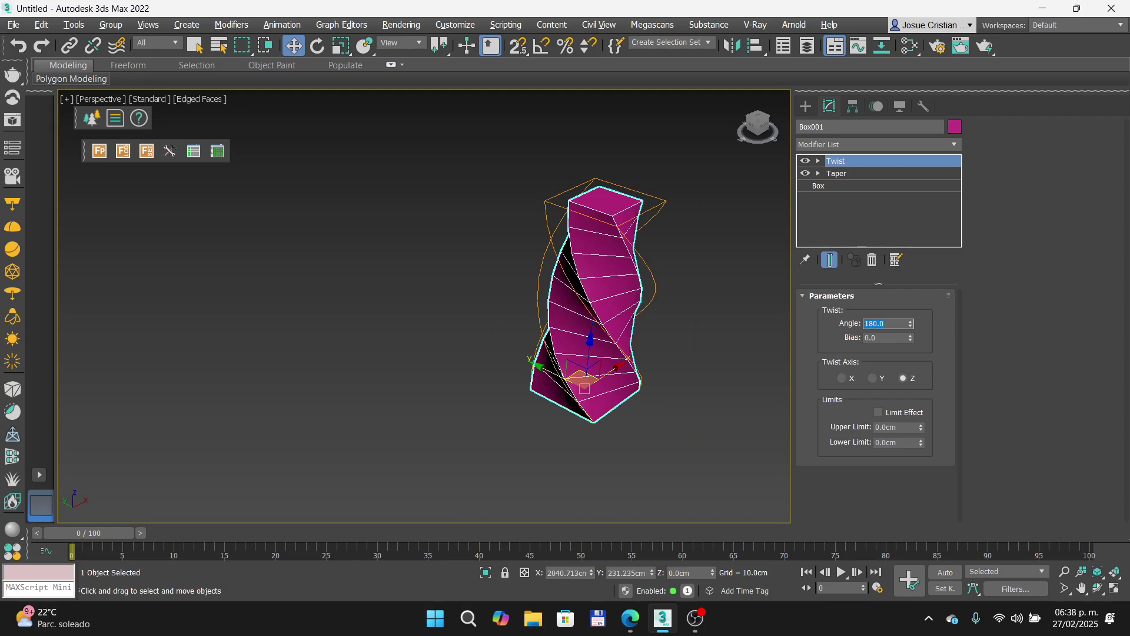
text(360)
key(Return)
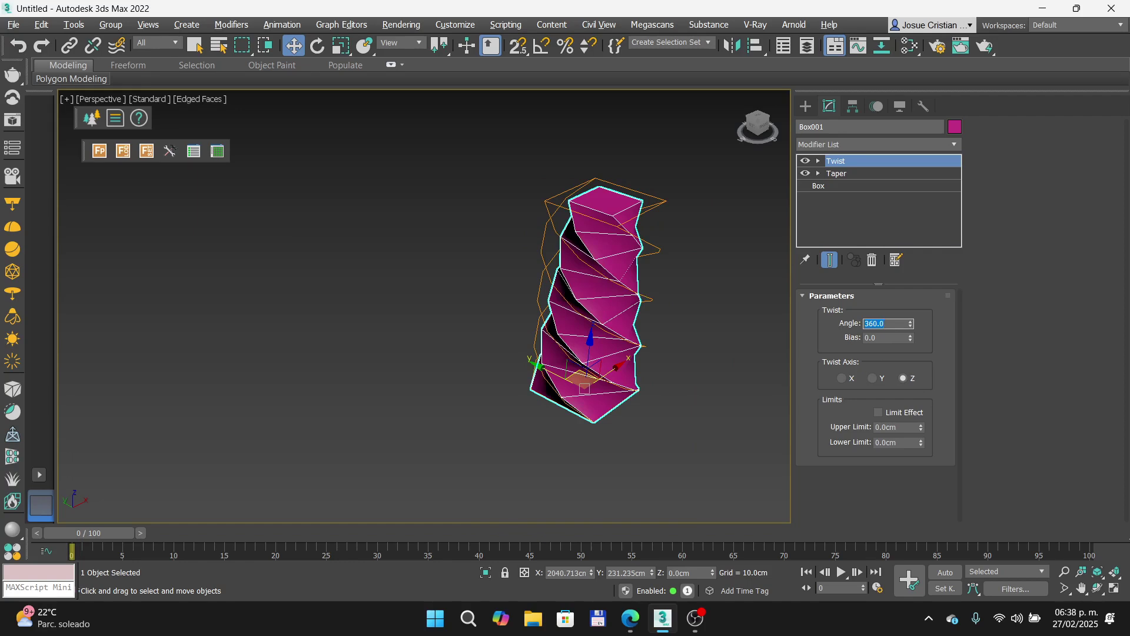
text(90)
key(Return)
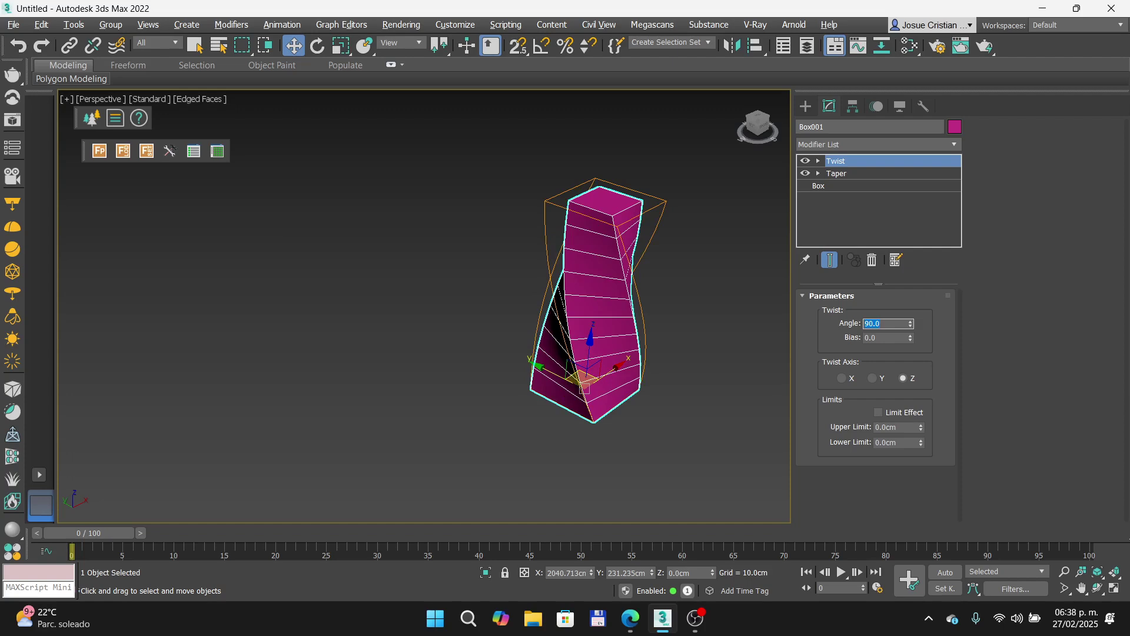
Step: Turn off the effect of the Twist and Taper modifiers in the box's modifier stack
click(892, 225)
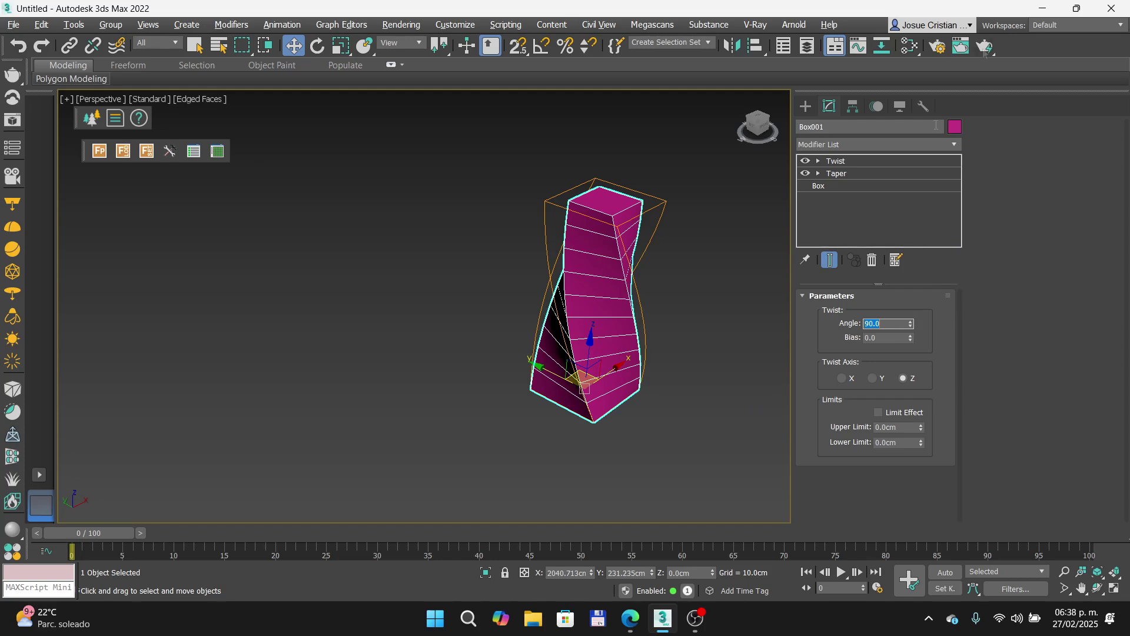
click(804, 160)
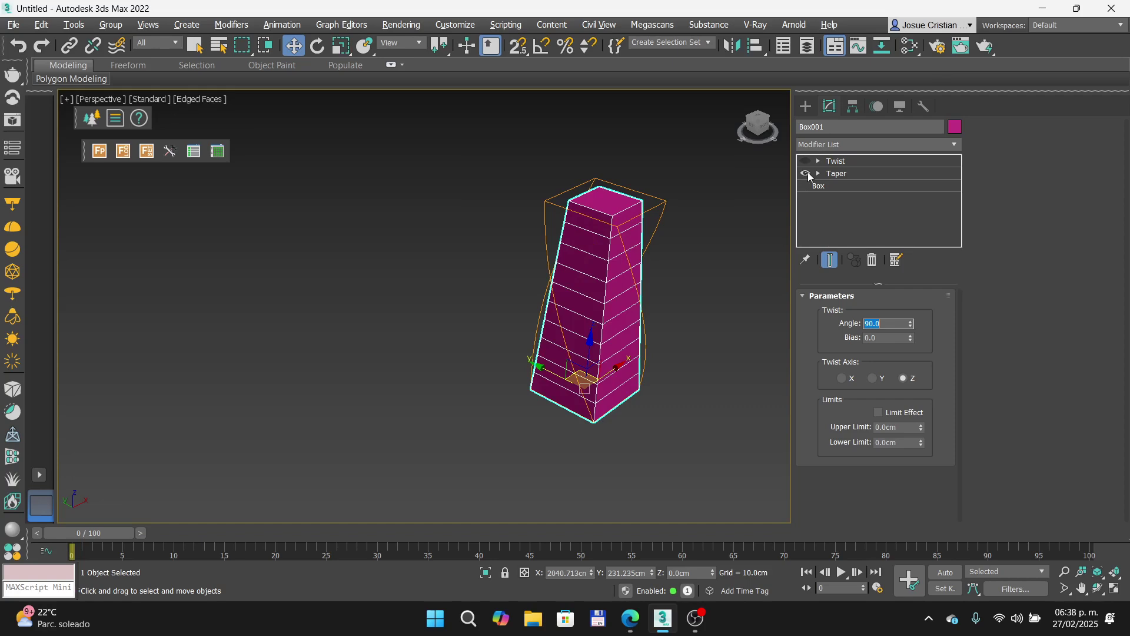
click(806, 173)
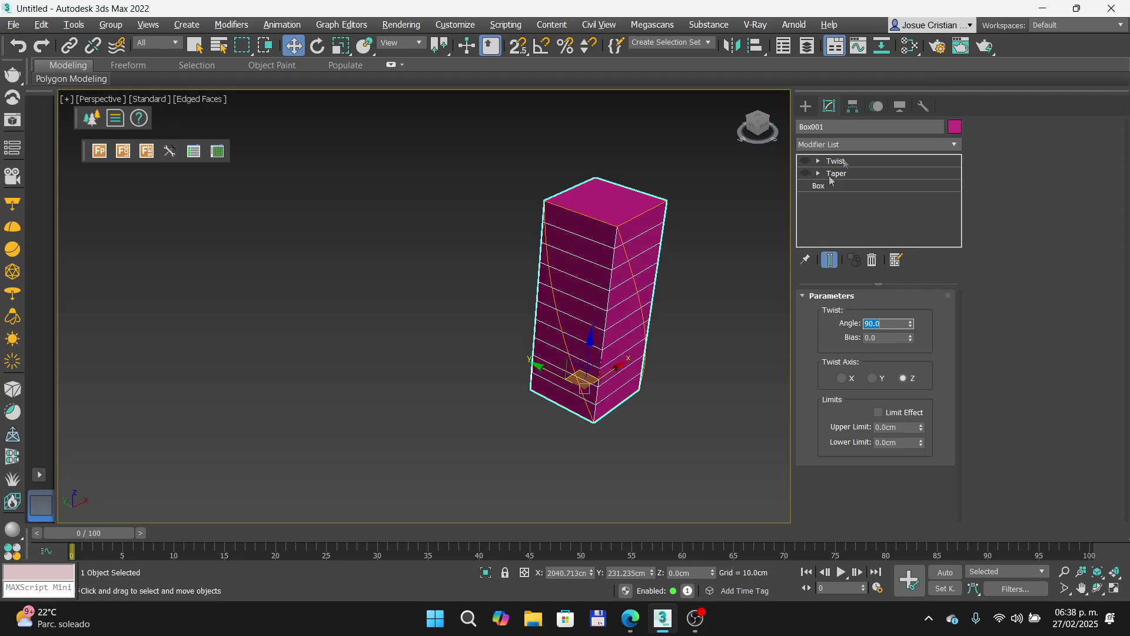
Step: Go to the base Box level of the stack and set its height segments to 1
click(830, 186)
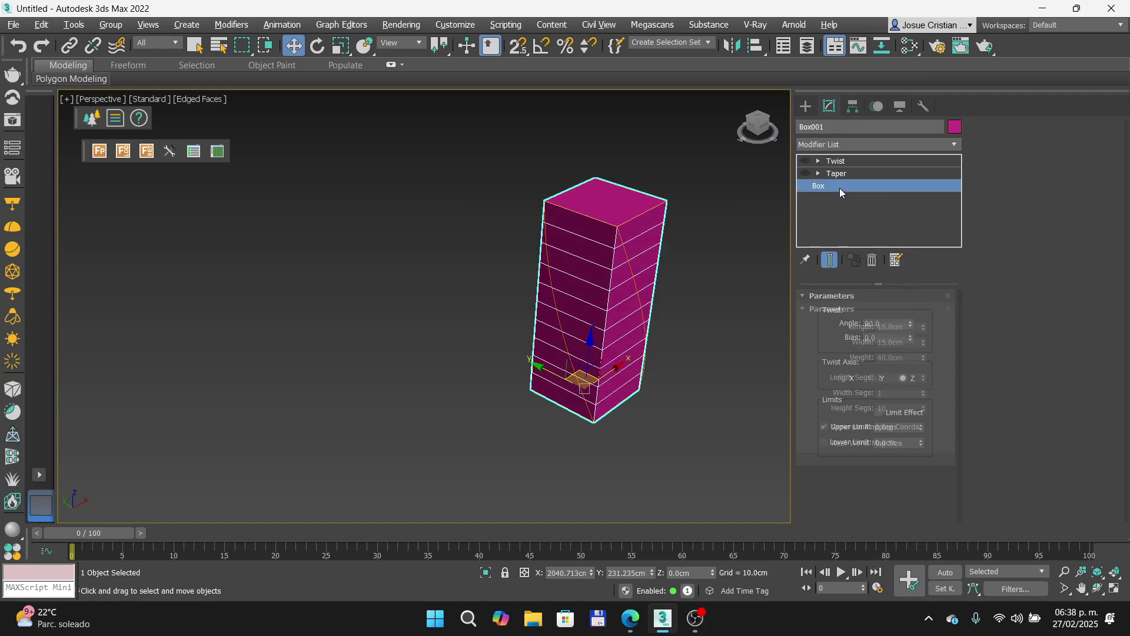
click(889, 393)
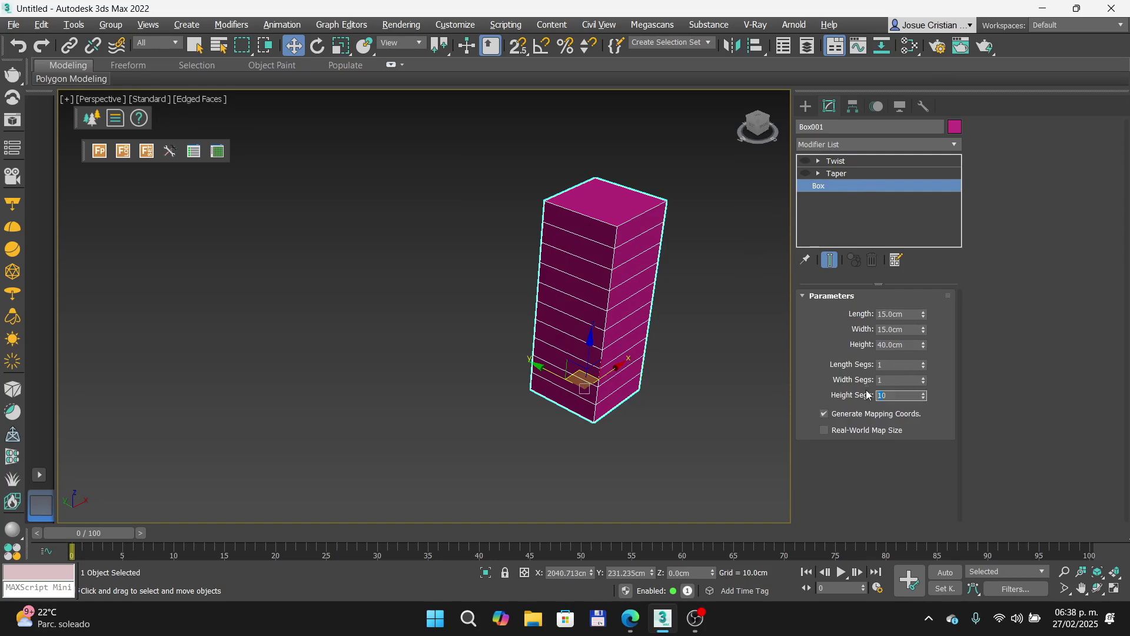
text(0)
text(1)
key(Return)
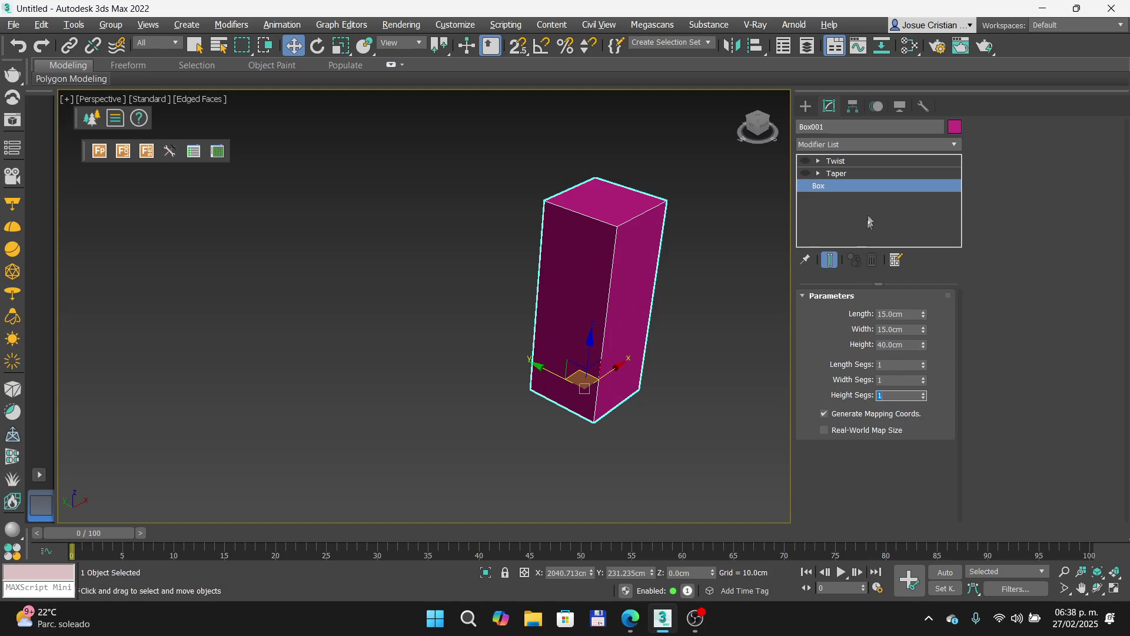
Step: Turn on the Taper and Twist effects to preview the box with one height segment, and turn both off again
click(806, 173)
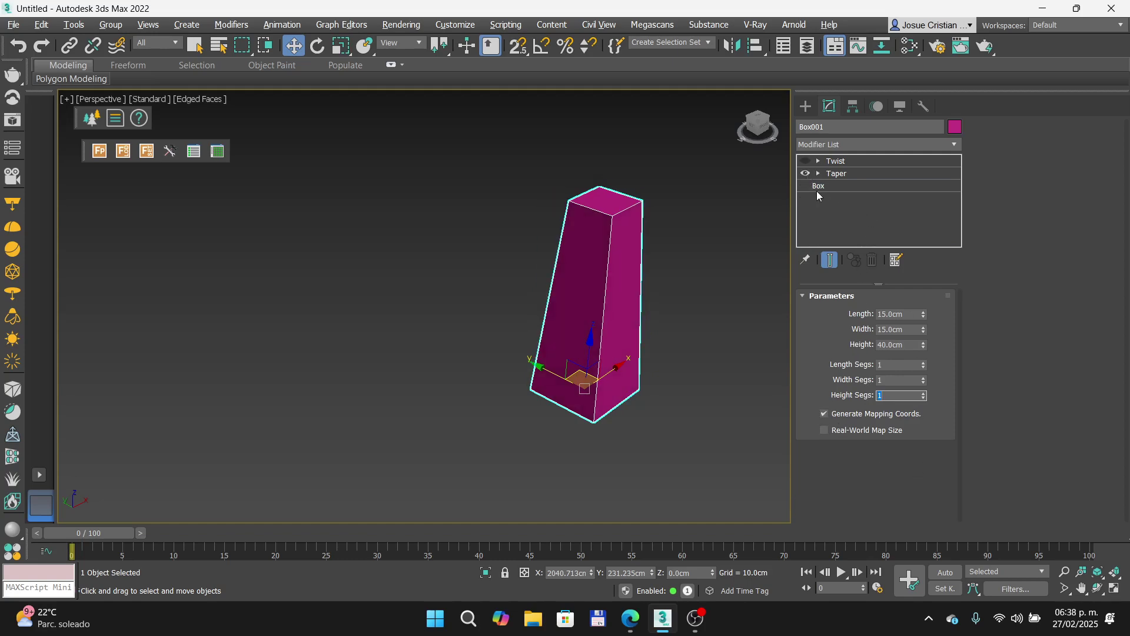
click(806, 161)
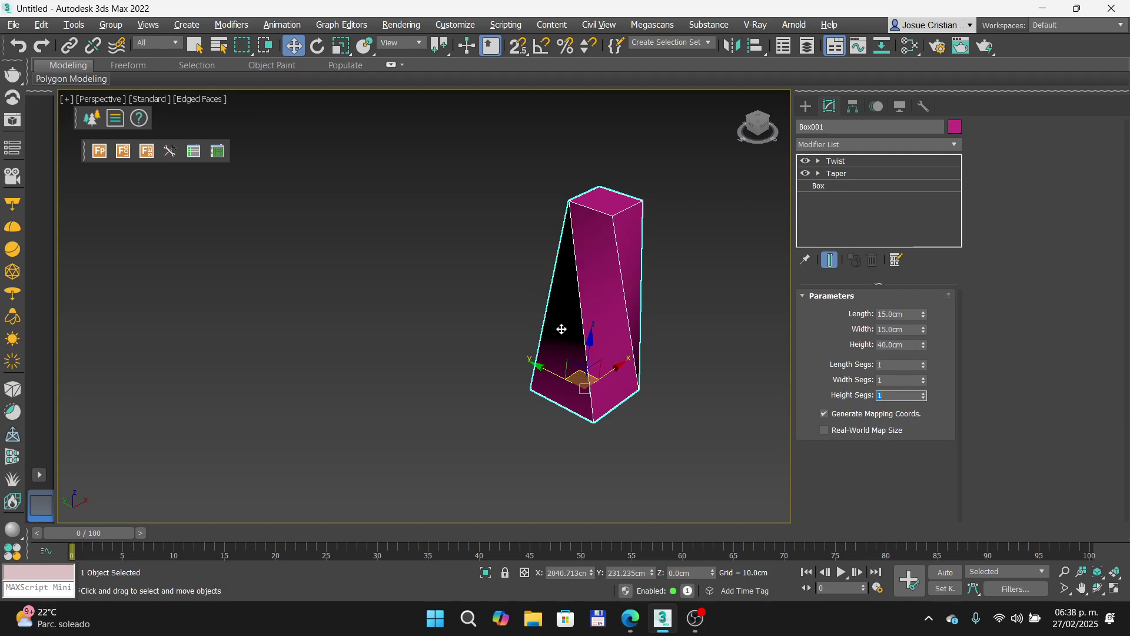
click(805, 161)
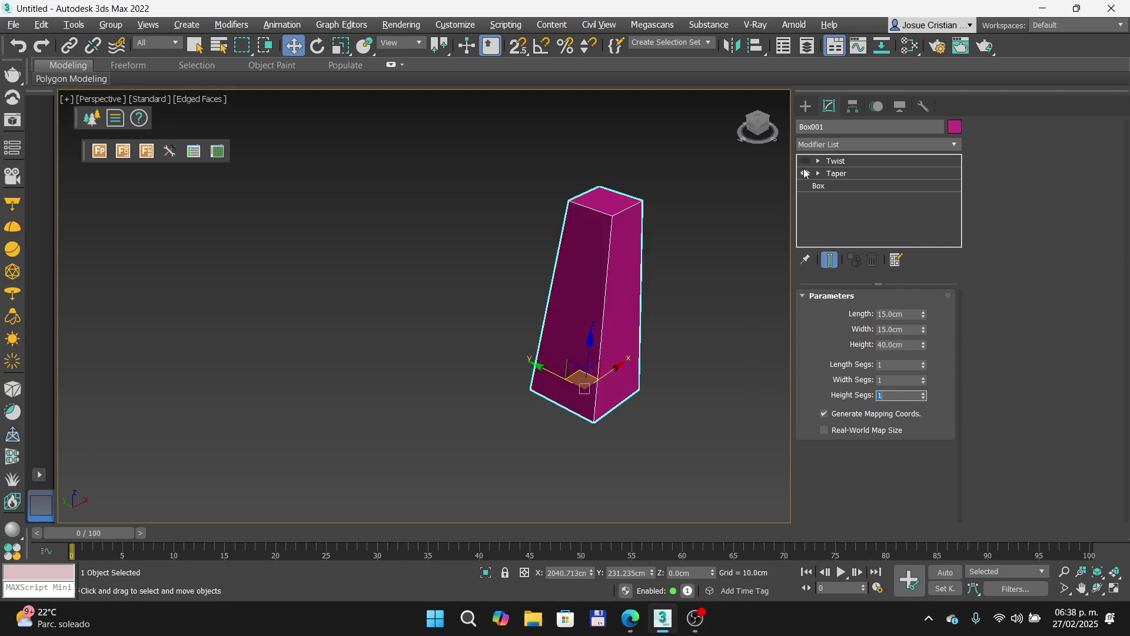
click(805, 173)
Step: Set the base box's height segments to 10 and turn the Taper and Twist effects back on
click(813, 189)
click(894, 394)
key(Return)
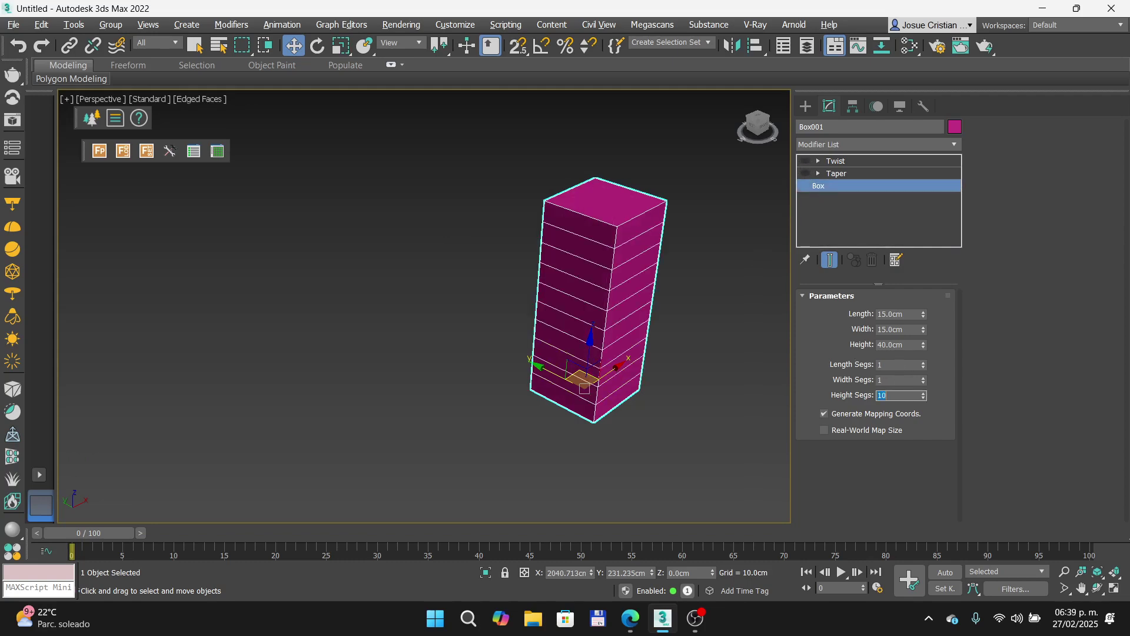
click(810, 173)
click(808, 162)
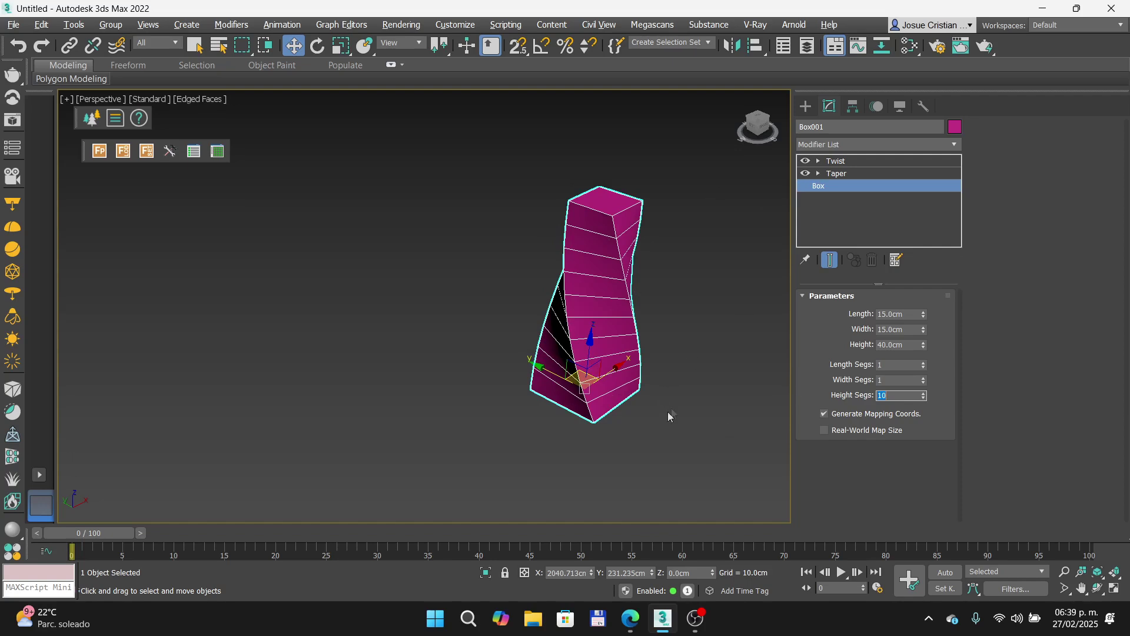
Step: Switch to the Prezi lesson, advance to the EditPoly slide and examine its instructions and modifier stack picture
click(636, 618)
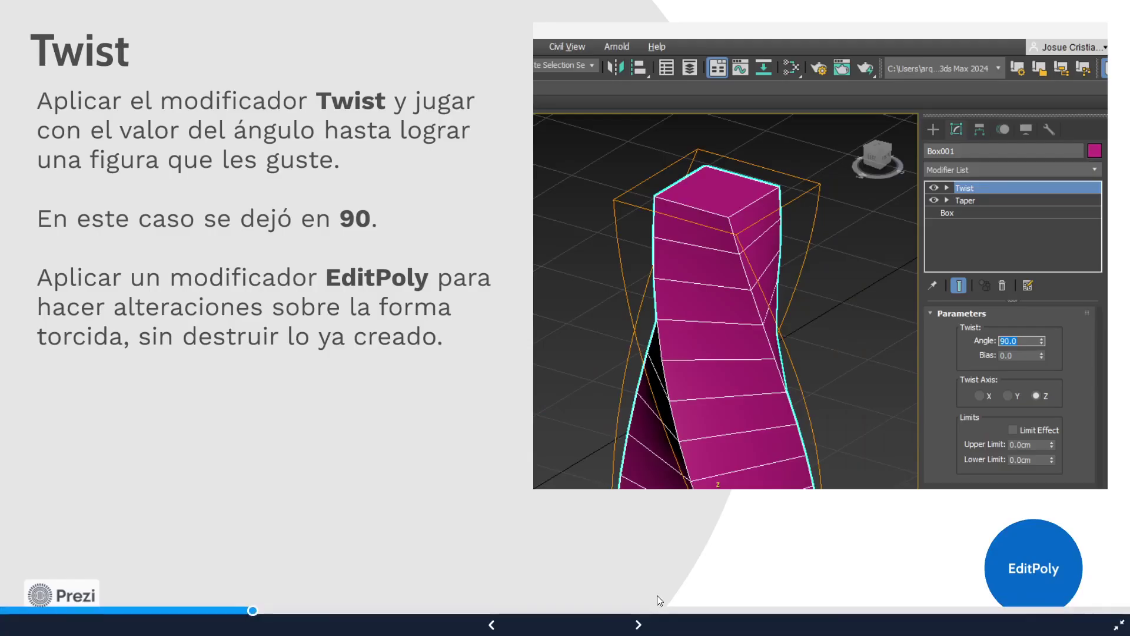
key(Right)
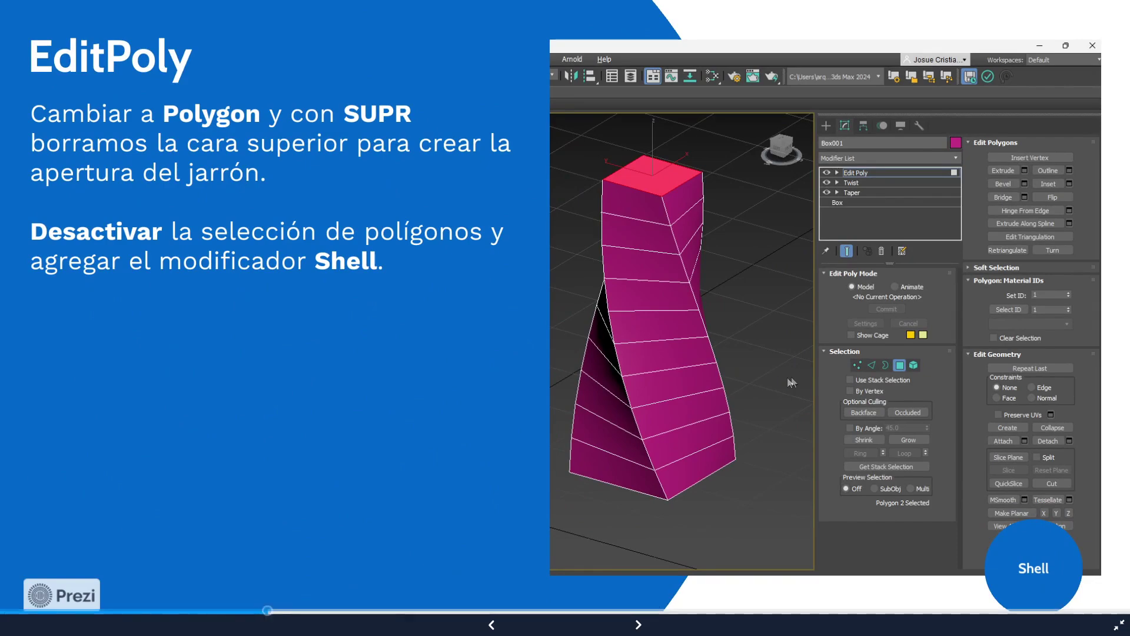
scroll(879, 202, up, 6)
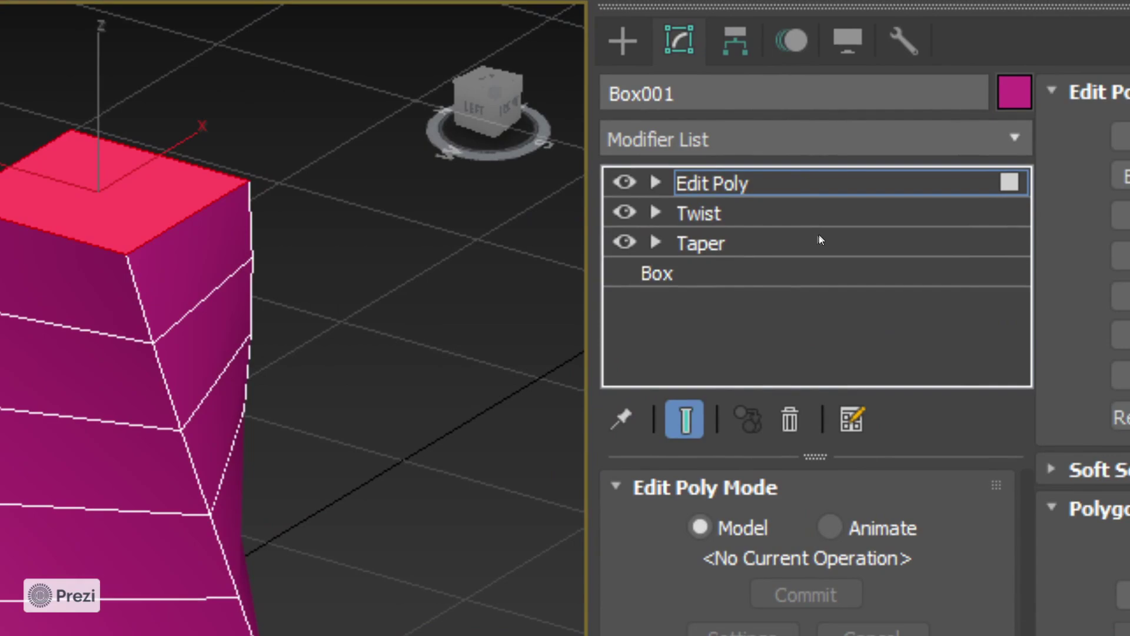
scroll(634, 239, down, 3)
drag(582, 269, 479, 146)
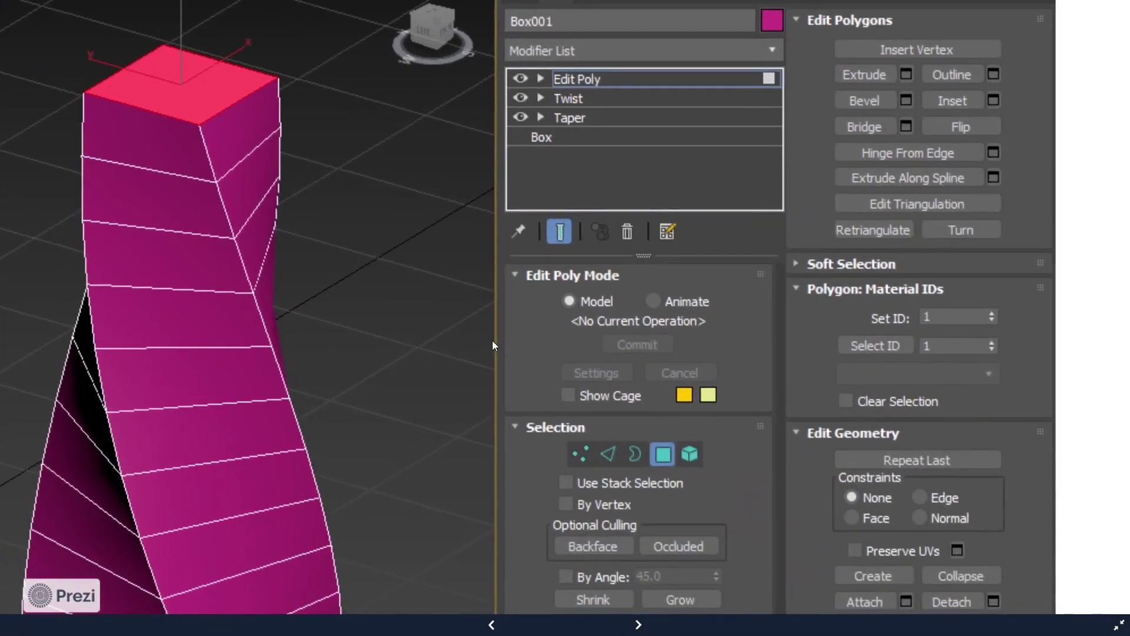
scroll(493, 341, down, 1)
drag(728, 522, 674, 394)
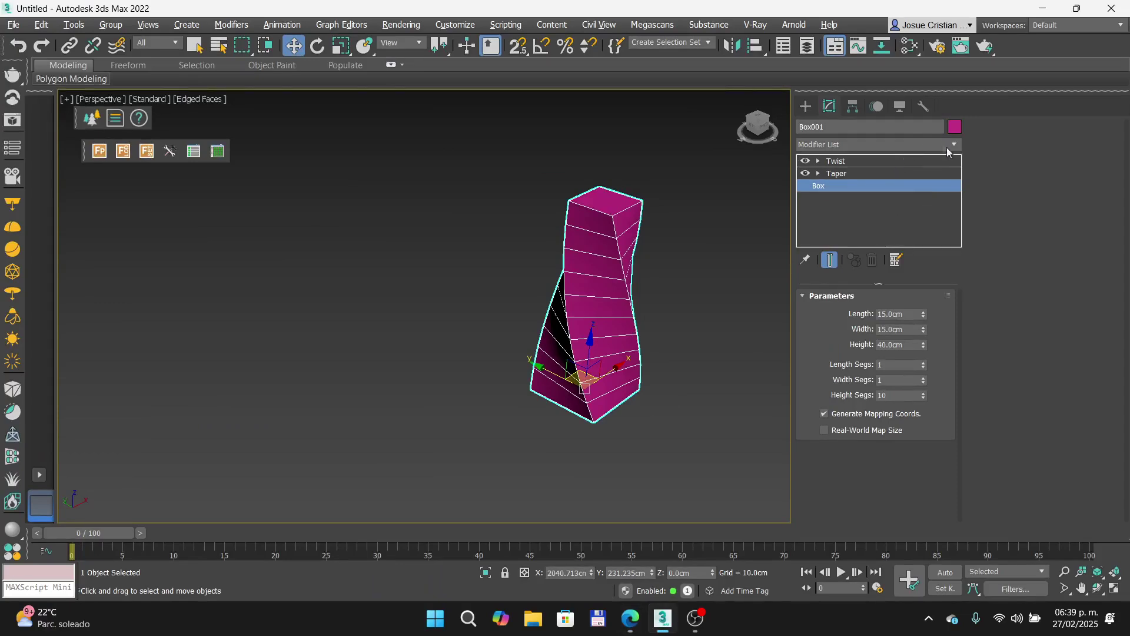
Step: Try an Edit Poly modifier directly above the base Box level and delete it from the stack
click(954, 145)
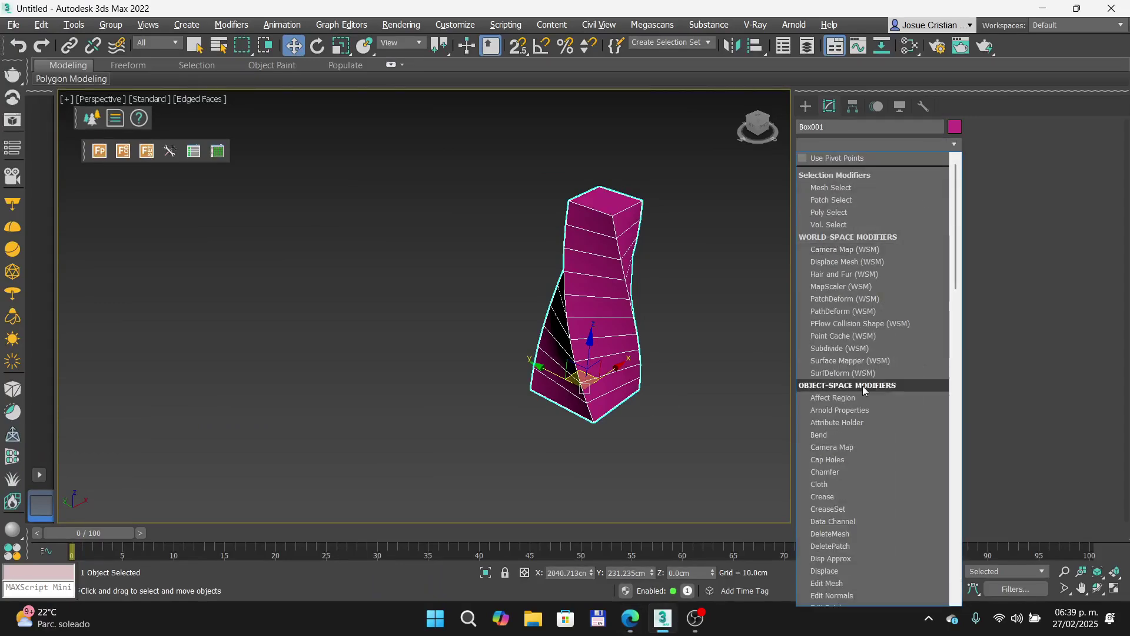
scroll(851, 467, down, 2)
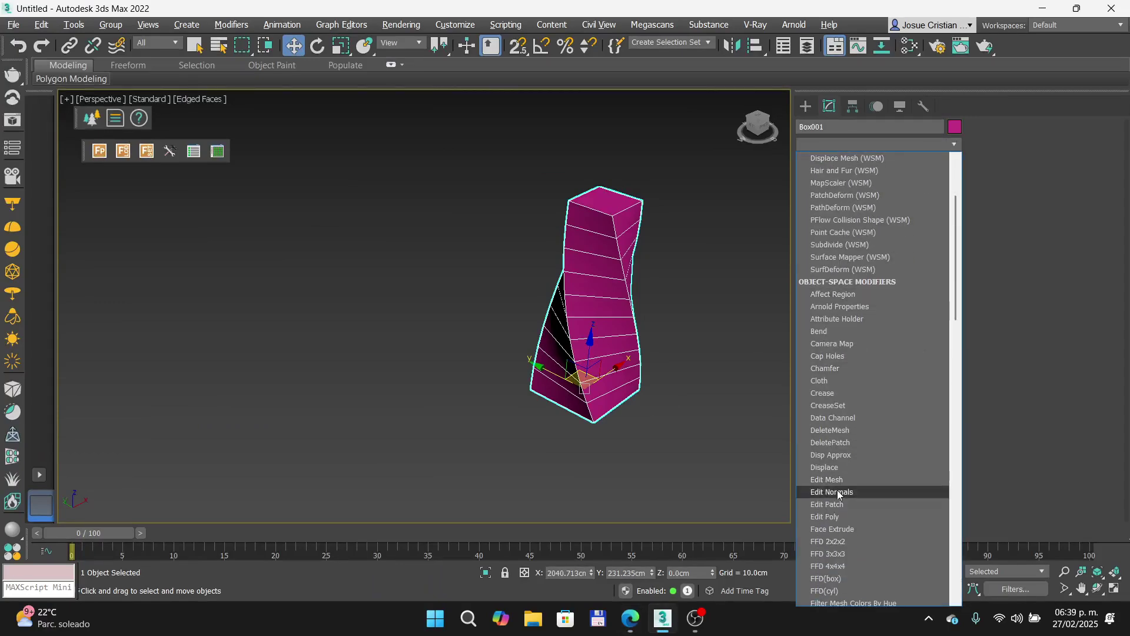
click(836, 518)
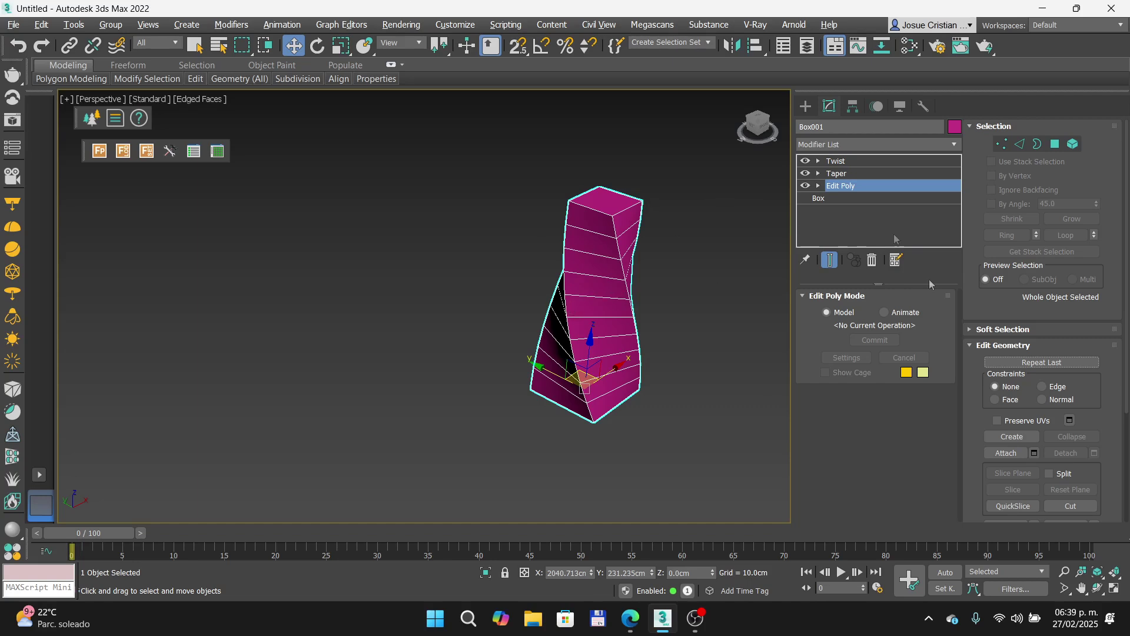
click(873, 260)
Step: Add an Edit Poly modifier above Twist at the head of the box's modifier stack
click(848, 160)
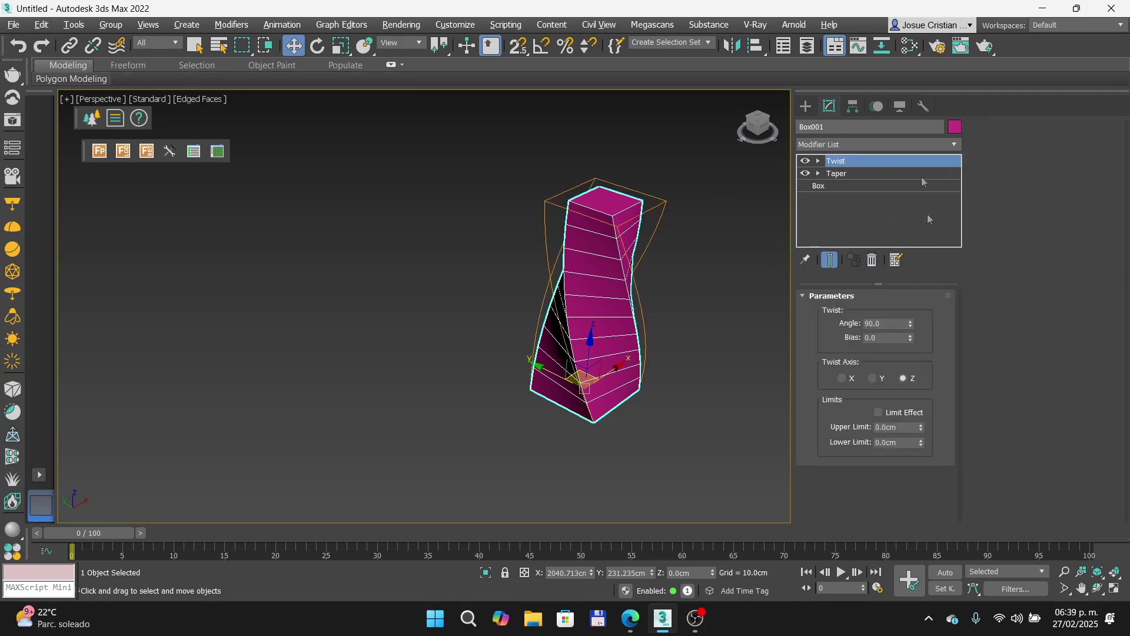
click(950, 144)
scroll(872, 457, down, 3)
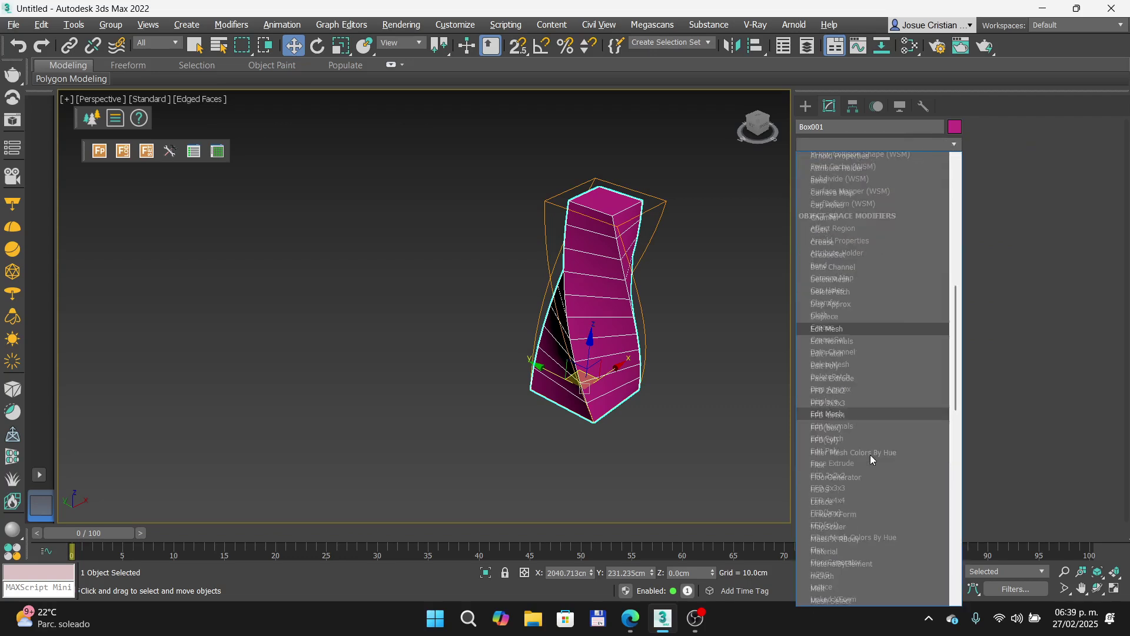
click(855, 196)
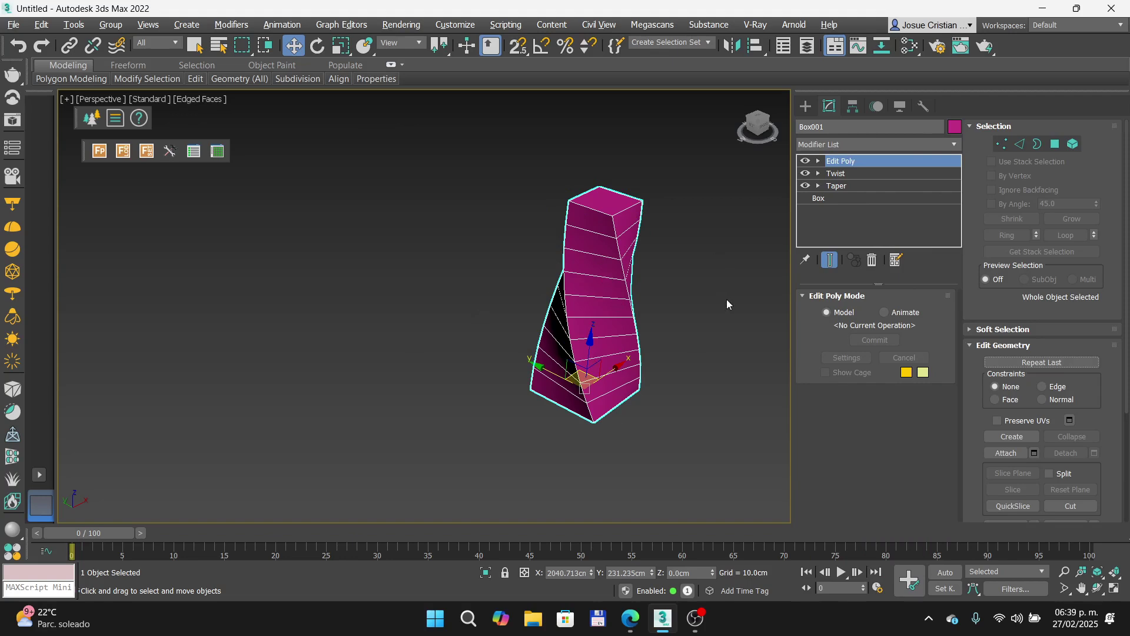
Step: Enter the Polygon level of Edit Poly and try selecting individual faces of the twisted box with the Select Object tool
click(1056, 144)
click(583, 256)
click(588, 281)
click(624, 242)
click(197, 46)
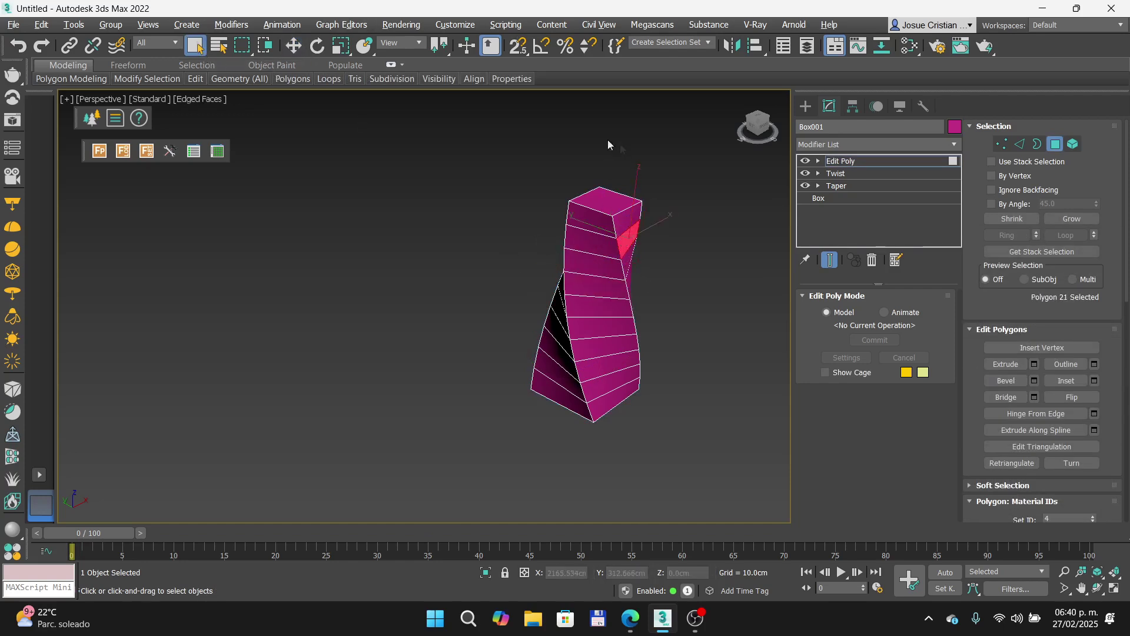
click(603, 206)
click(592, 220)
drag(595, 228, 591, 237)
click(531, 372)
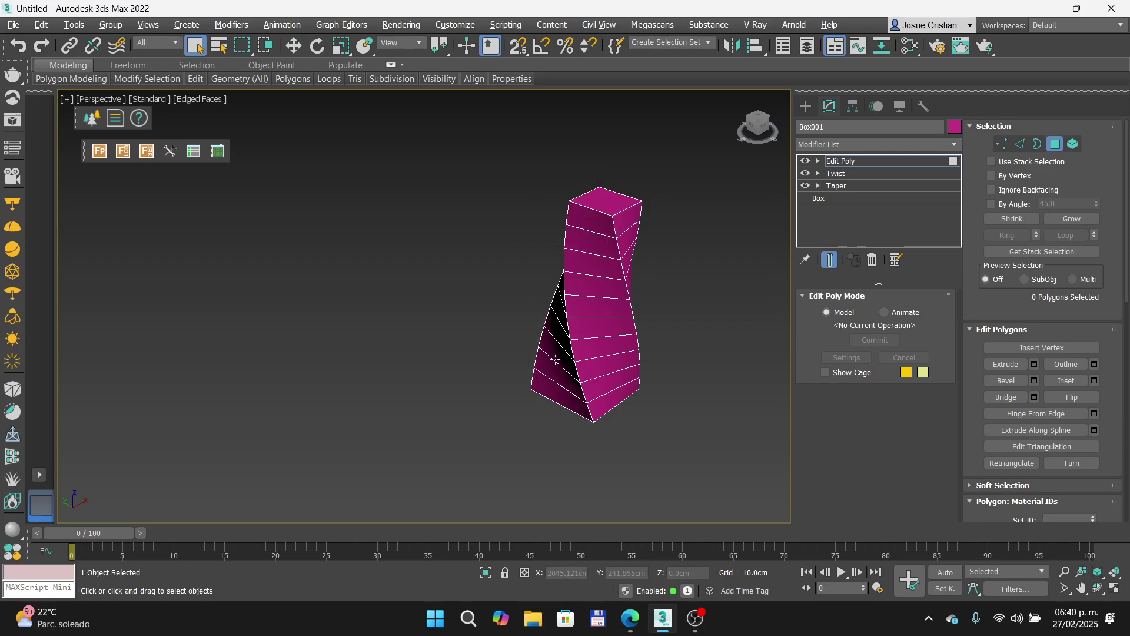
click(555, 359)
Step: Try selecting vertices and edges of the twisted box, and return to the Polygon level to pick a side face
click(1001, 144)
drag(587, 176, 564, 222)
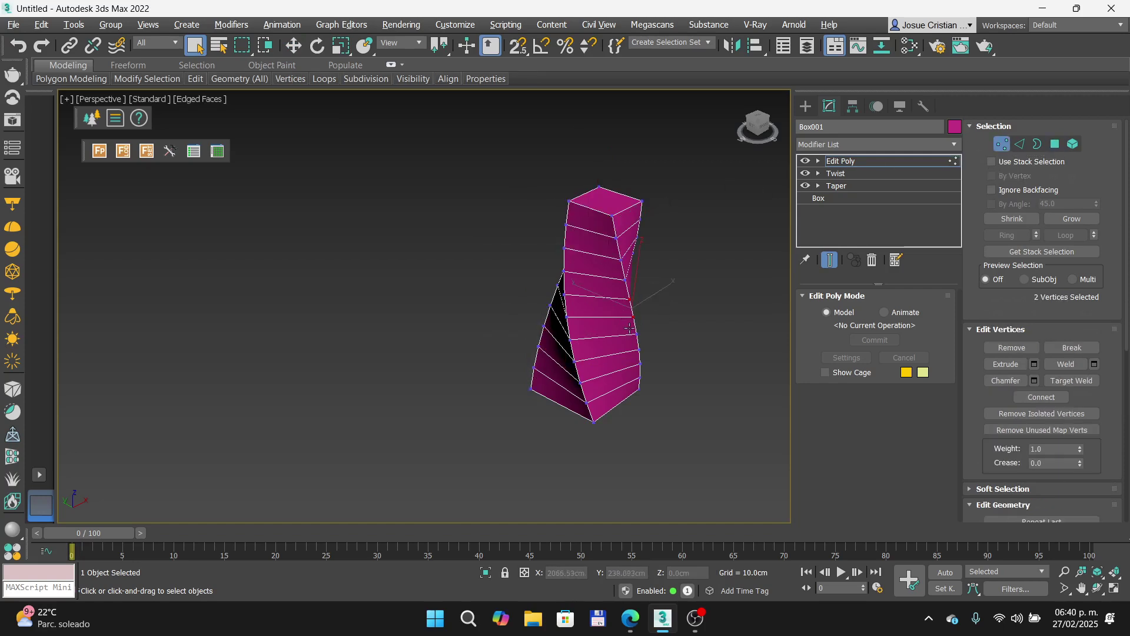
click(1020, 143)
click(594, 275)
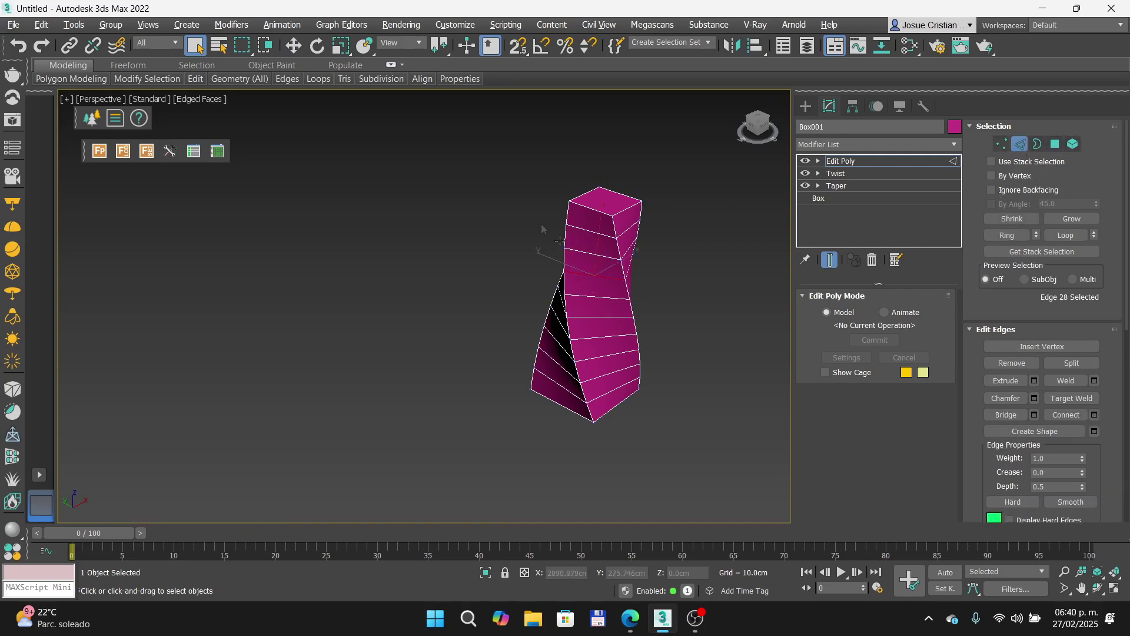
click(1056, 144)
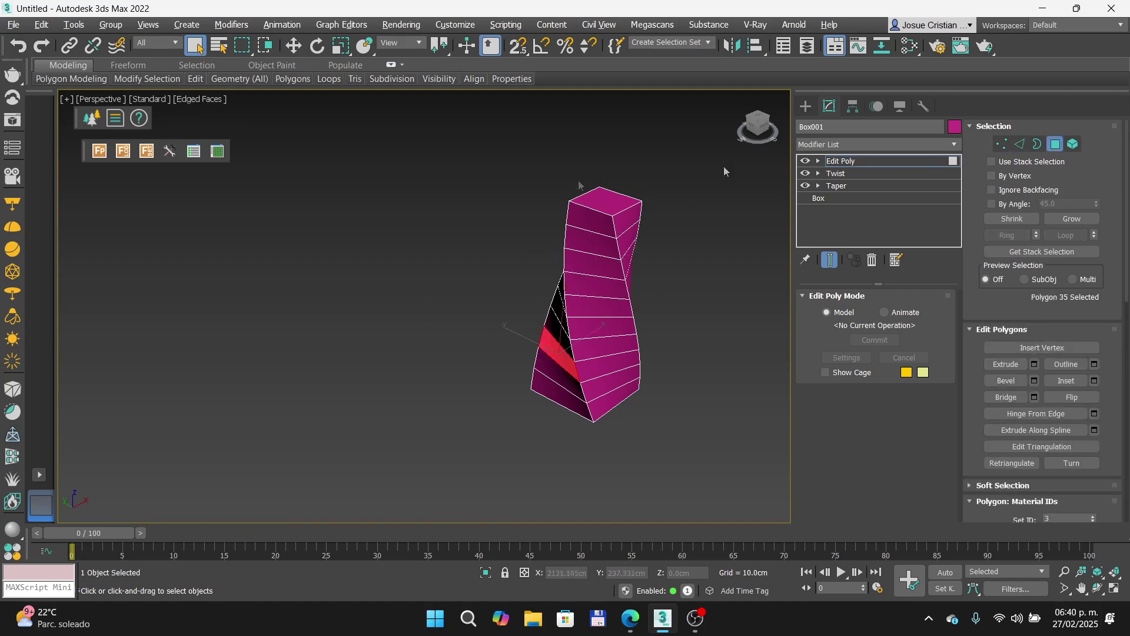
click(610, 222)
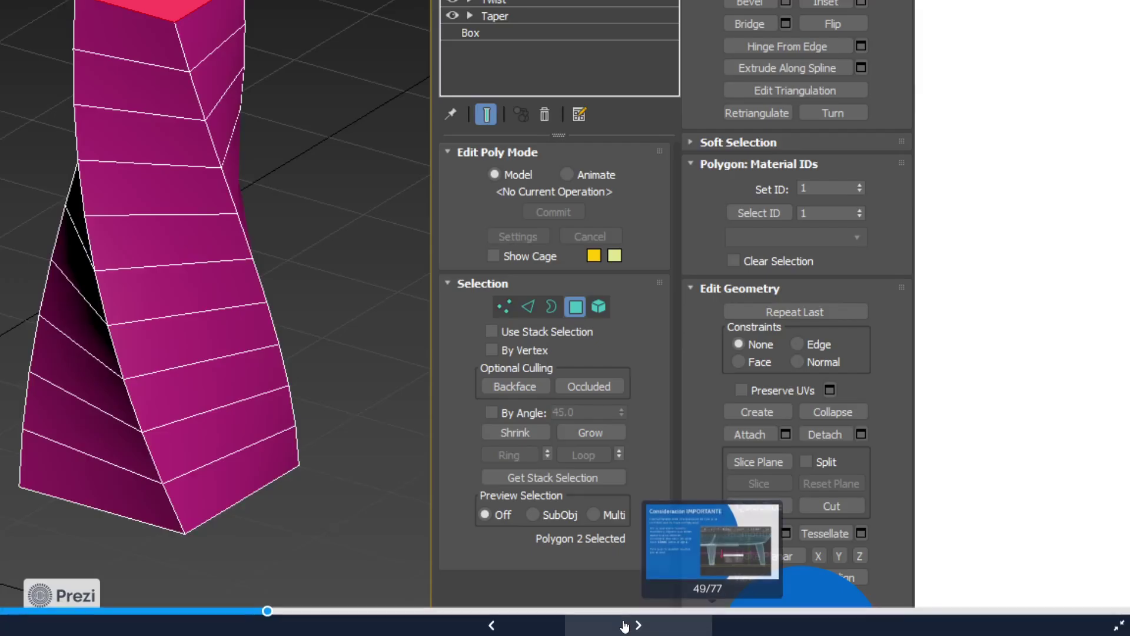
Step: Check the EditPoly slide in the Prezi lesson for the upper face to remove, and return to 3ds Max
click(625, 626)
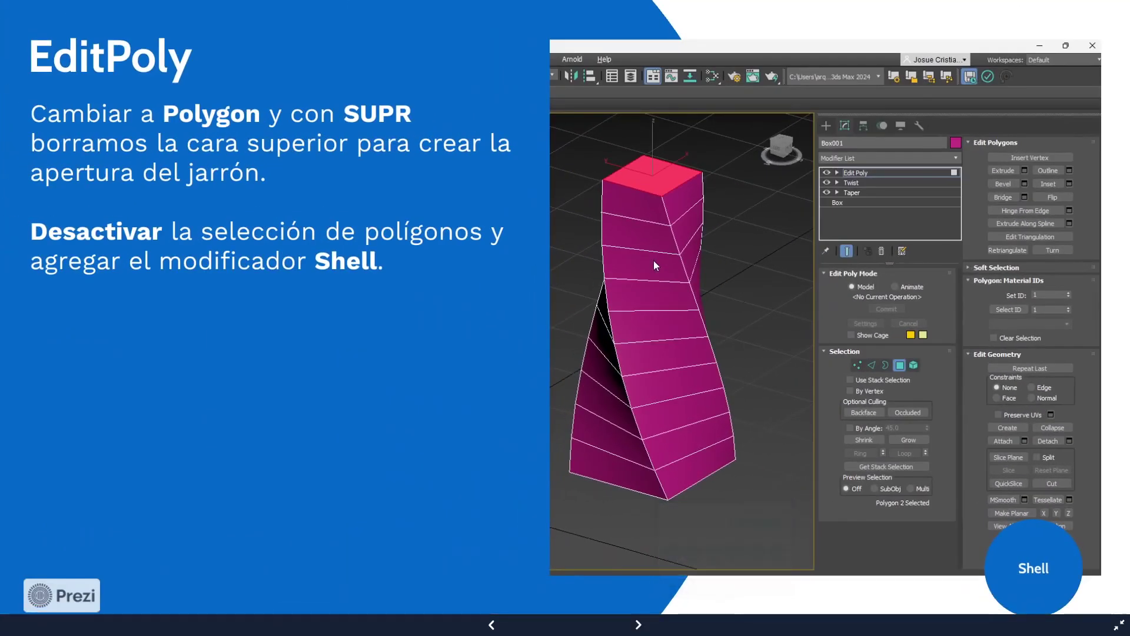
scroll(663, 175, up, 5)
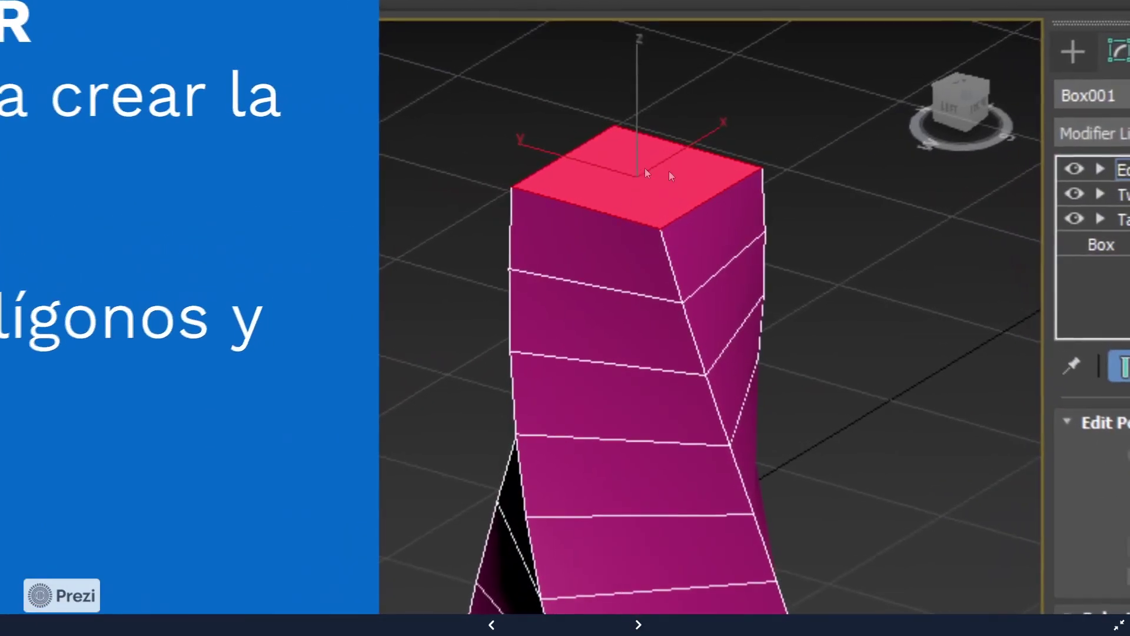
scroll(593, 179, down, 5)
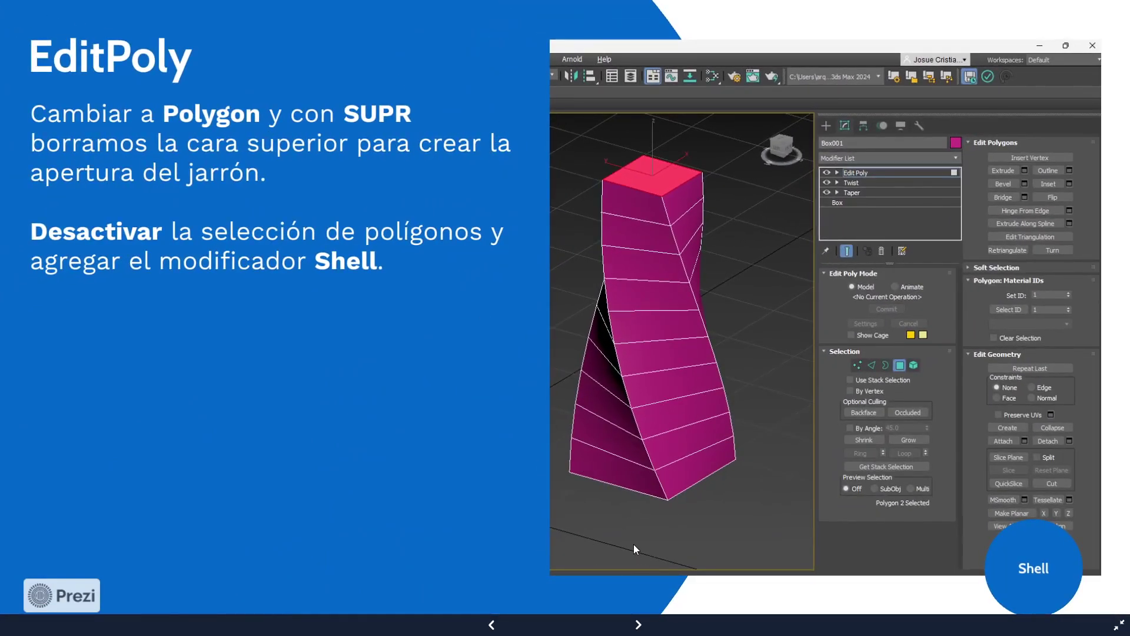
key(alt+Tab)
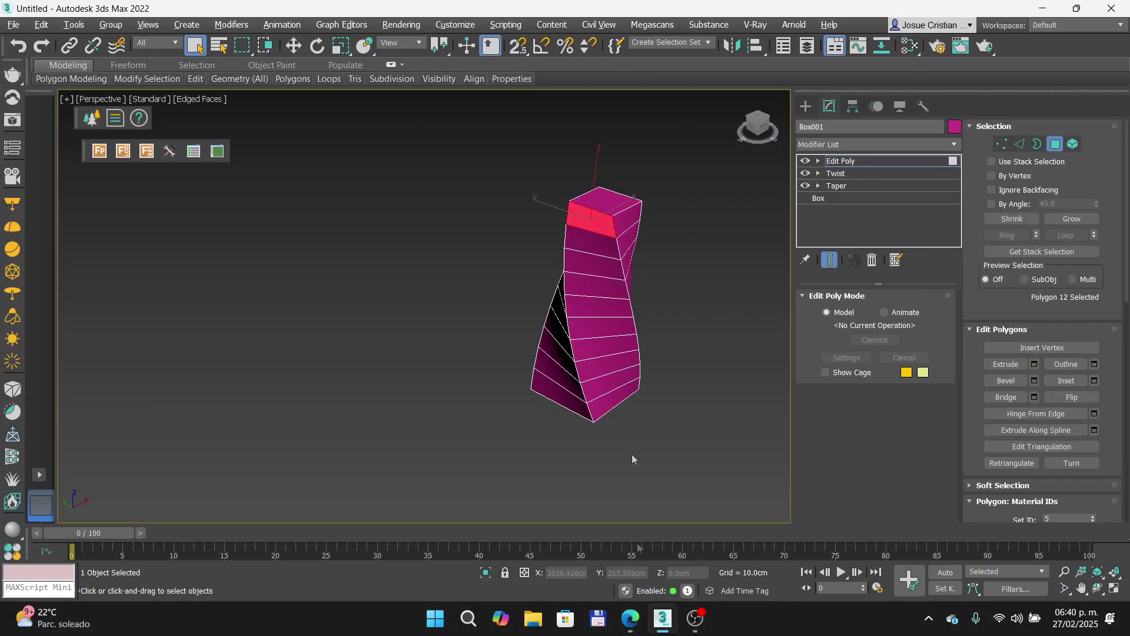
Step: Delete the top polygon of the twisted box to create the vase's opening
click(591, 198)
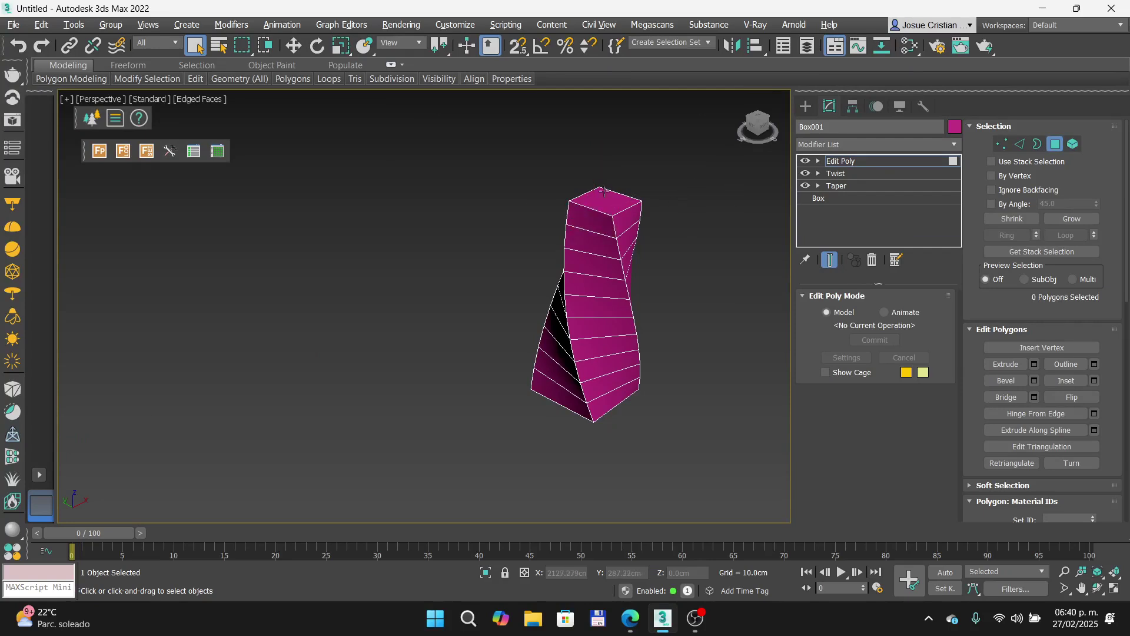
click(603, 194)
key(Delete)
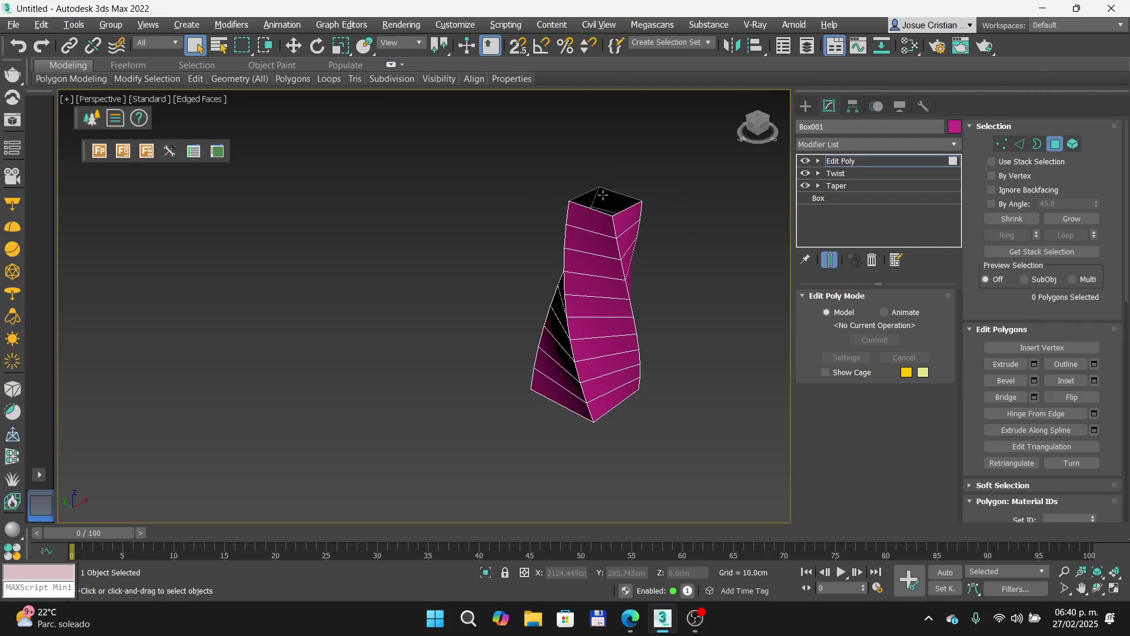
scroll(659, 169, up, 5)
scroll(648, 183, down, 3)
middle_drag(635, 219, 625, 157)
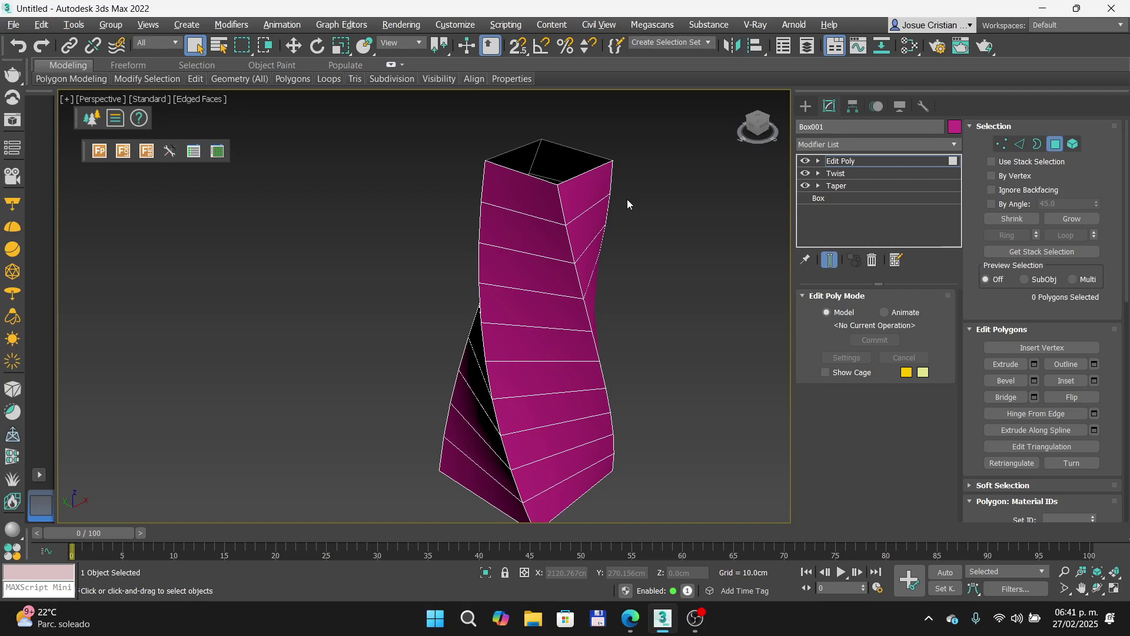
Step: Turn off the polygon selection level of Edit Poly to return to the whole object
click(1055, 146)
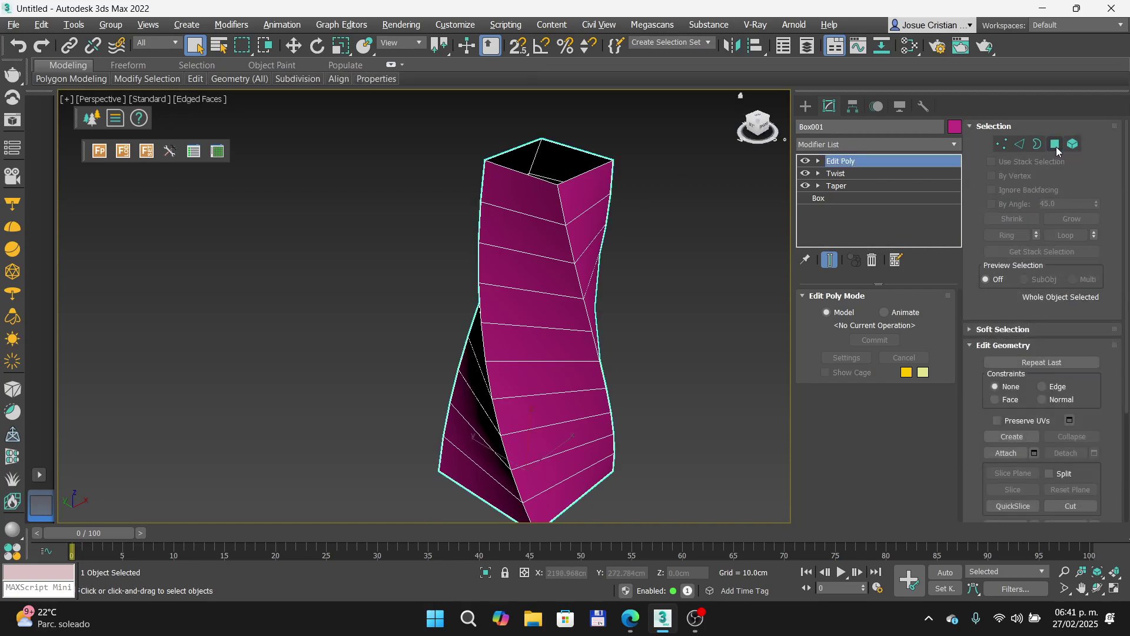
click(1056, 147)
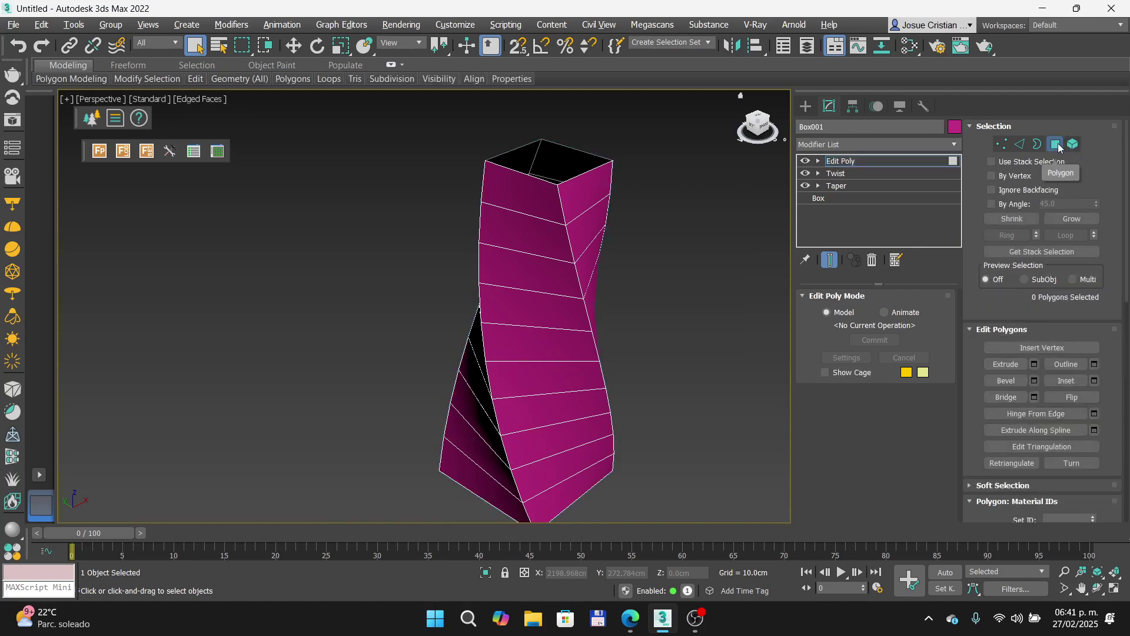
click(1056, 145)
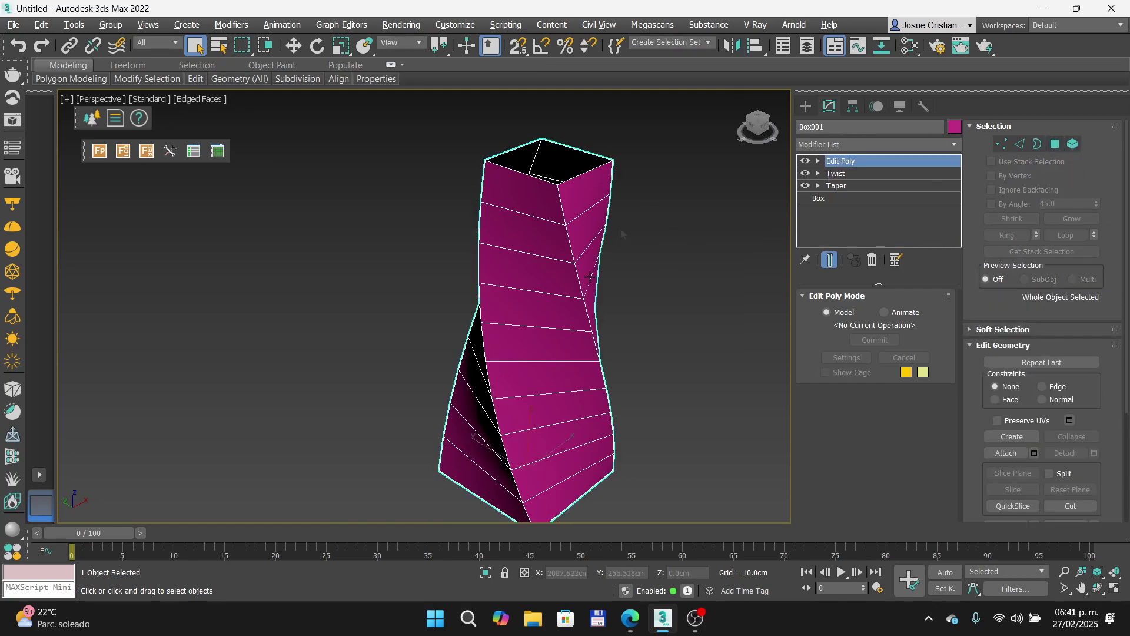
click(1055, 144)
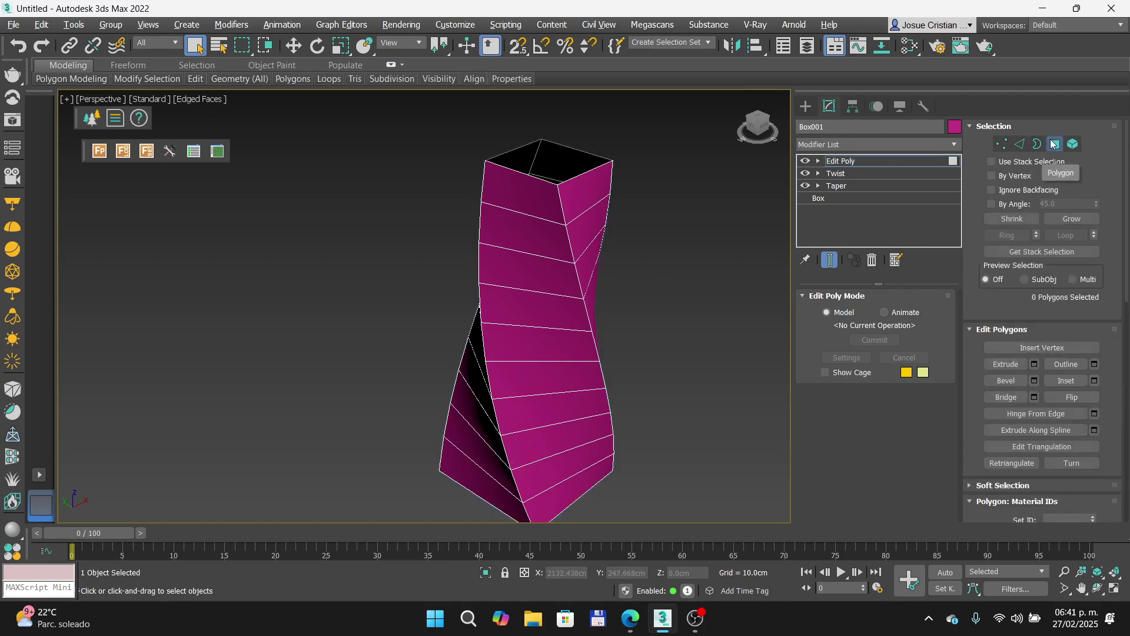
click(1055, 144)
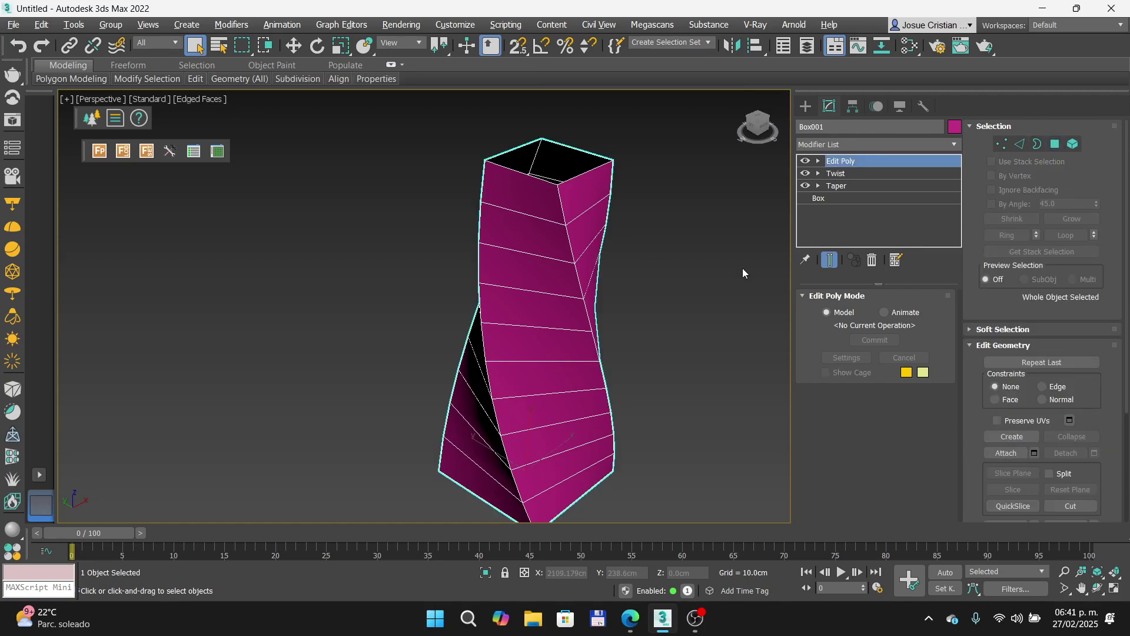
scroll(616, 197, up, 5)
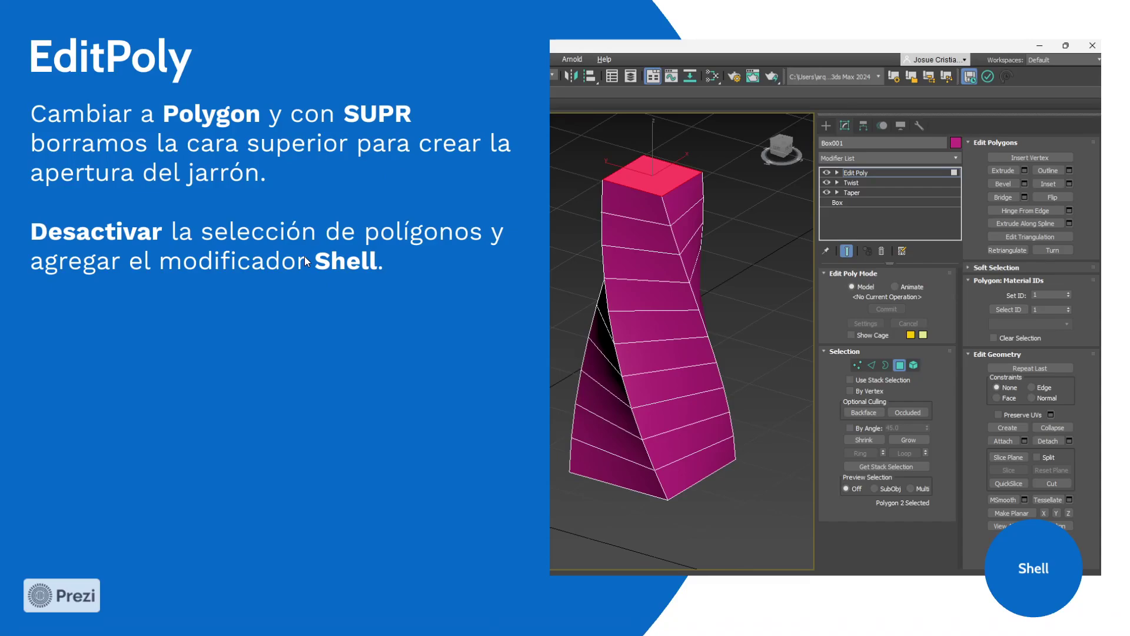
Step: Check the Shell slide in the Prezi lesson for the Inner Amount and Outer Amount values, and return to 3ds Max
key(Right)
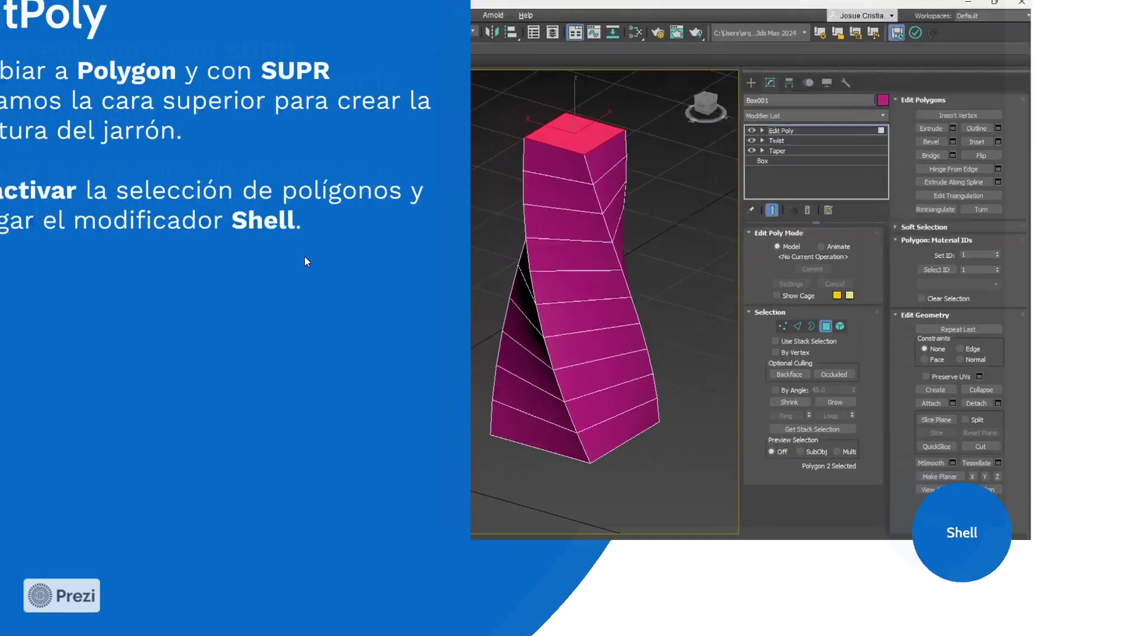
key(Right)
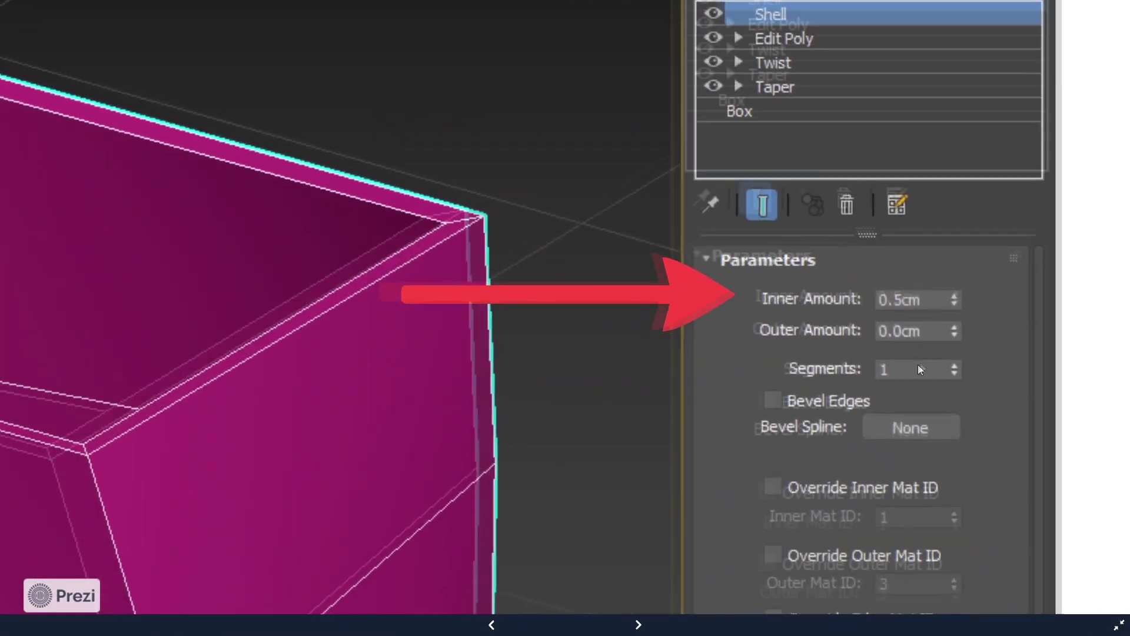
scroll(922, 295, up, 5)
scroll(931, 298, down, 3)
scroll(931, 298, down, 1)
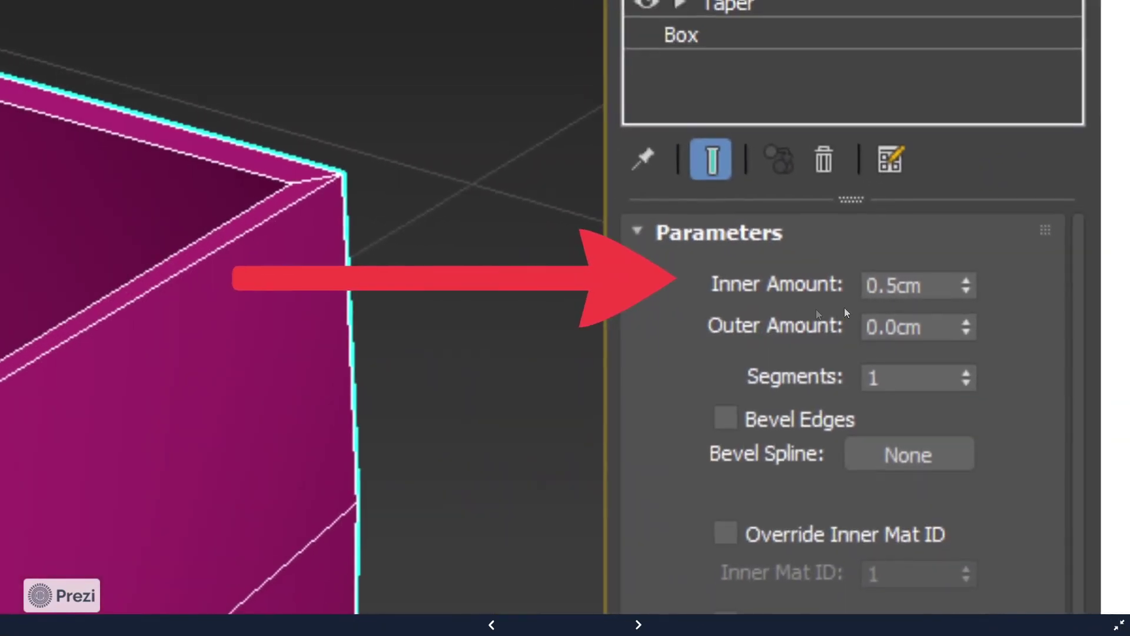
drag(803, 309, 897, 310)
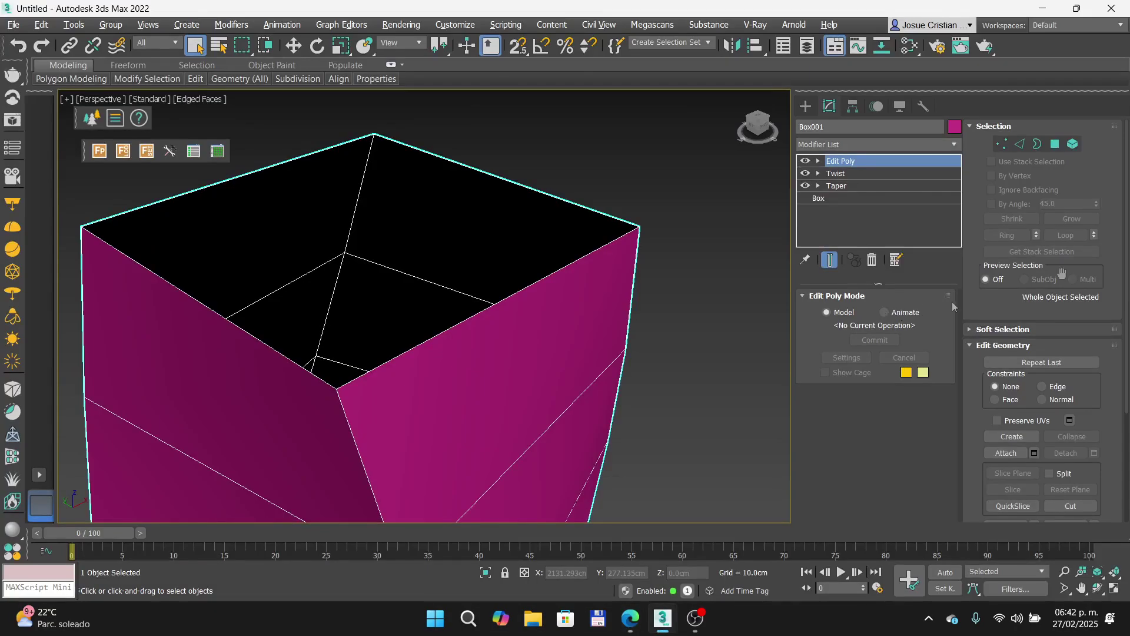
Step: Add a Shell modifier above Edit Poly to give the open vase wall thickness
click(955, 146)
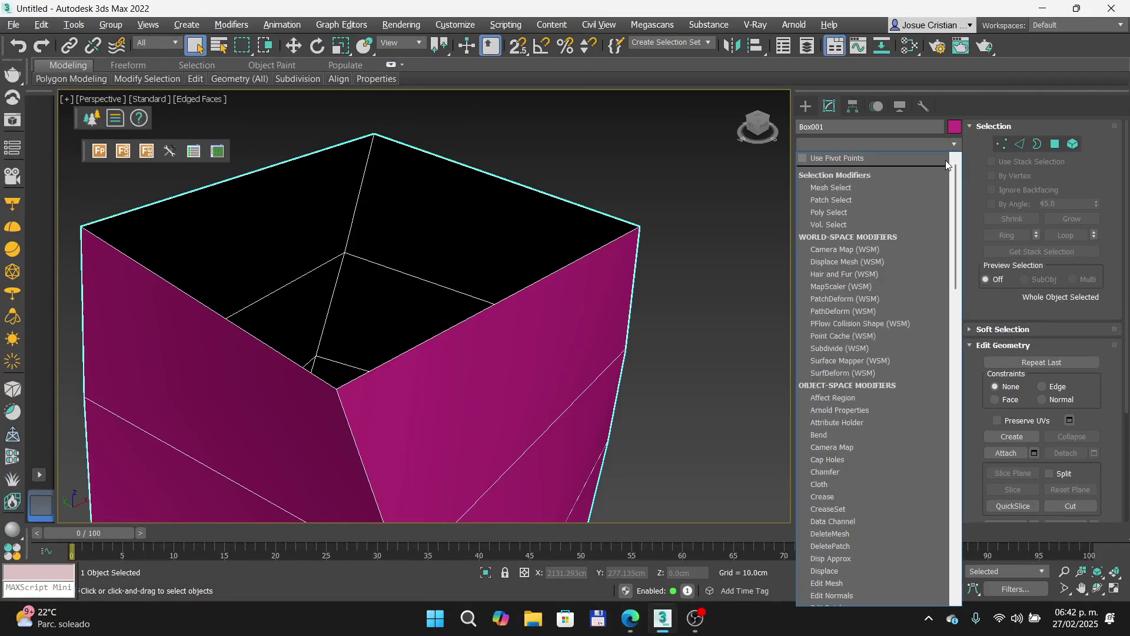
scroll(866, 295, down, 6)
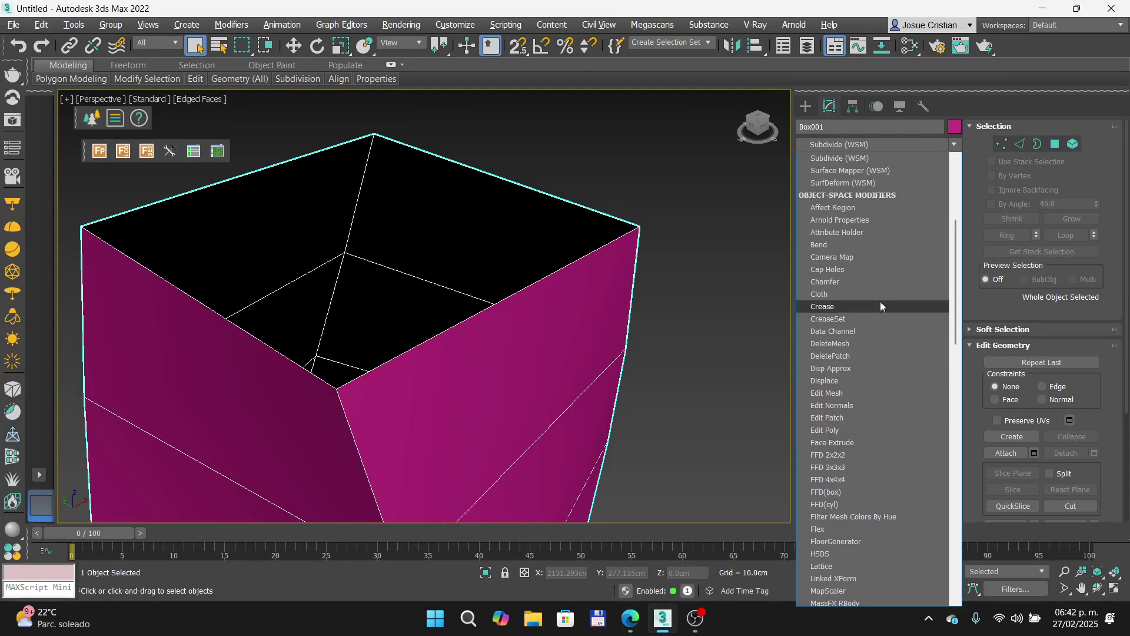
scroll(883, 354, down, 4)
scroll(884, 383, down, 10)
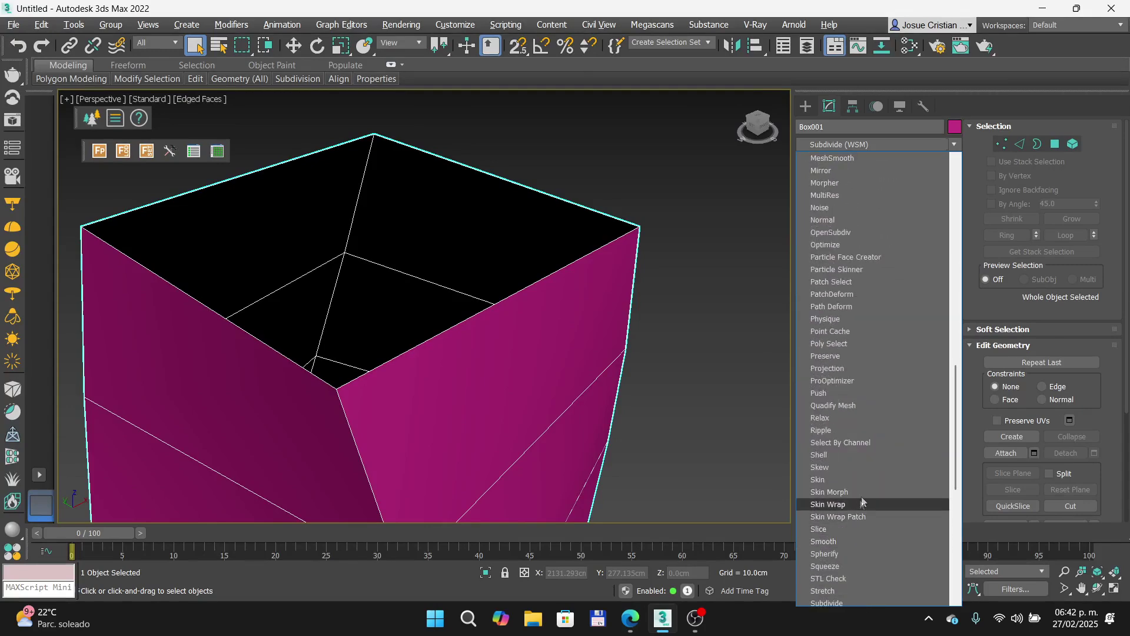
click(869, 456)
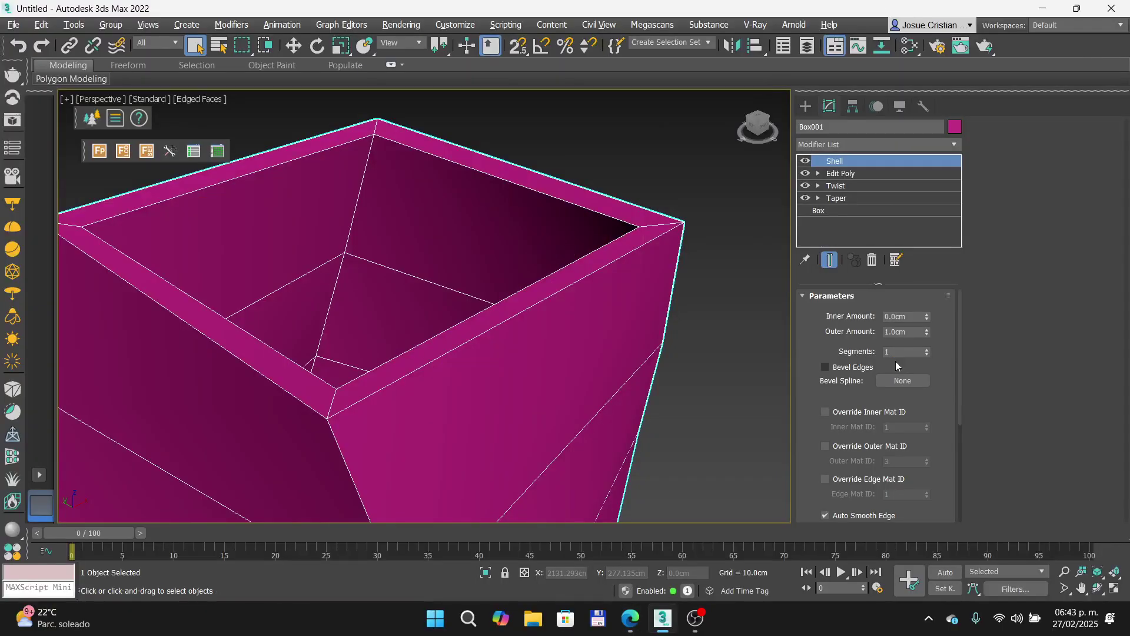
Step: Set the Shell's Outer Amount to 0 cm and its Inner Amount to 0.5 cm
scroll(481, 227, down, 5)
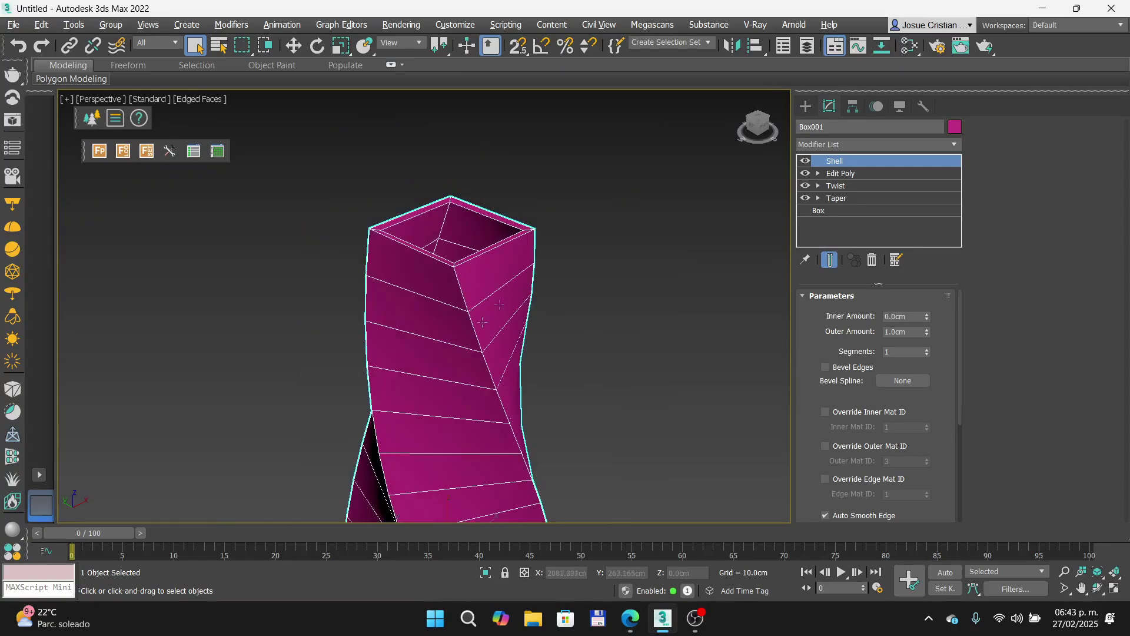
double_click(904, 332)
text(0)
key(Return)
double_click(904, 316)
text(0.5)
key(Return)
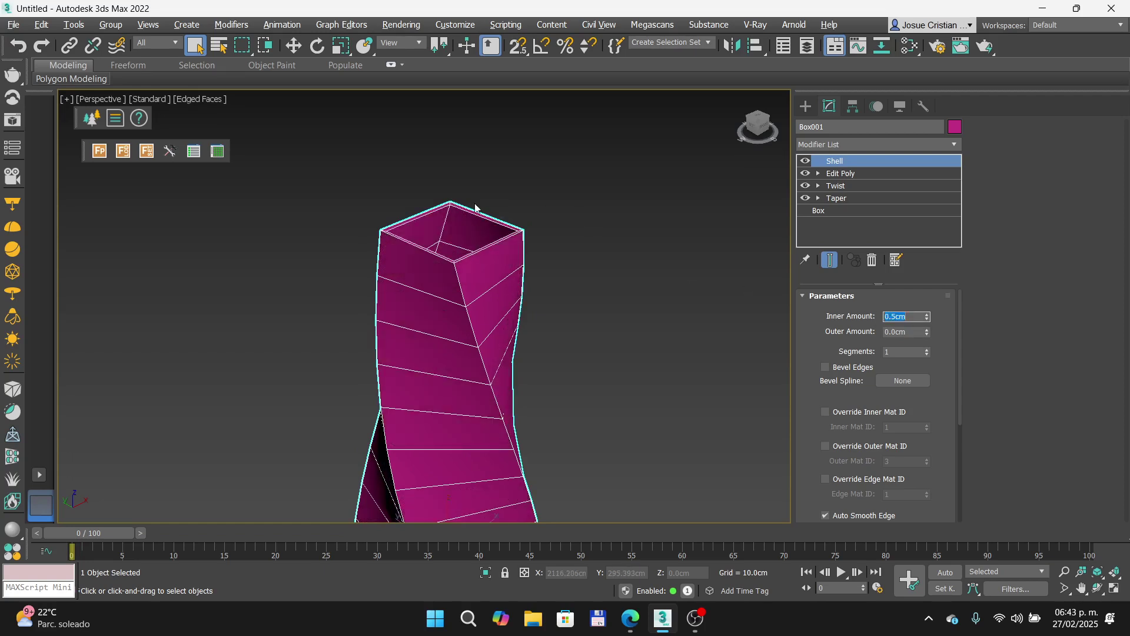
Step: Examine the wall thickness at the vase's rim up close and the whole vase from farther away
scroll(489, 214, up, 5)
scroll(488, 215, down, 4)
scroll(547, 292, down, 3)
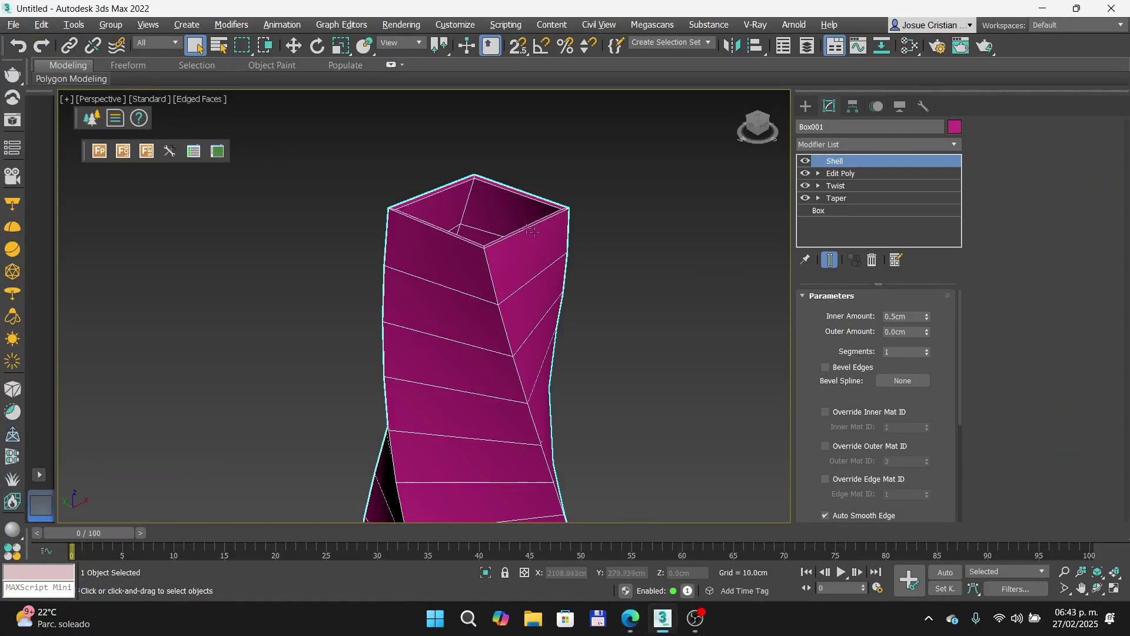
scroll(567, 254, down, 5)
scroll(557, 266, up, 4)
mouse_move(557, 267)
middle_down()
mouse_move(564, 284)
mouse_move(544, 268)
middle_up()
scroll(716, 282, up, 3)
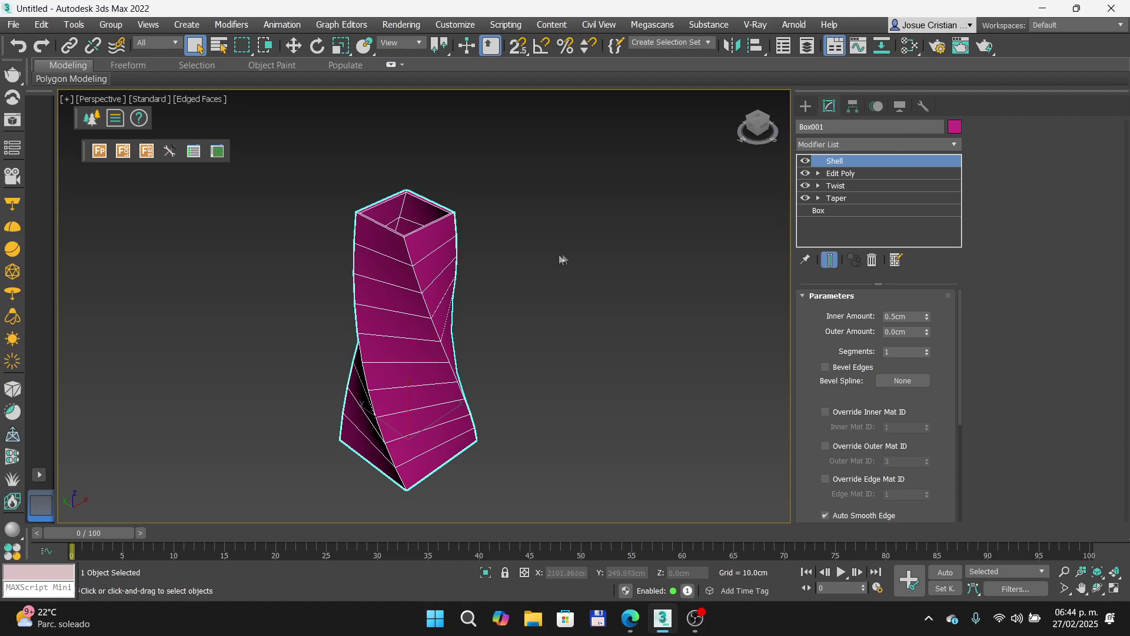
Step: Turn off Shell, Edit Poly, Twist and Taper one by one to view the original box, and turn them all back on
click(805, 162)
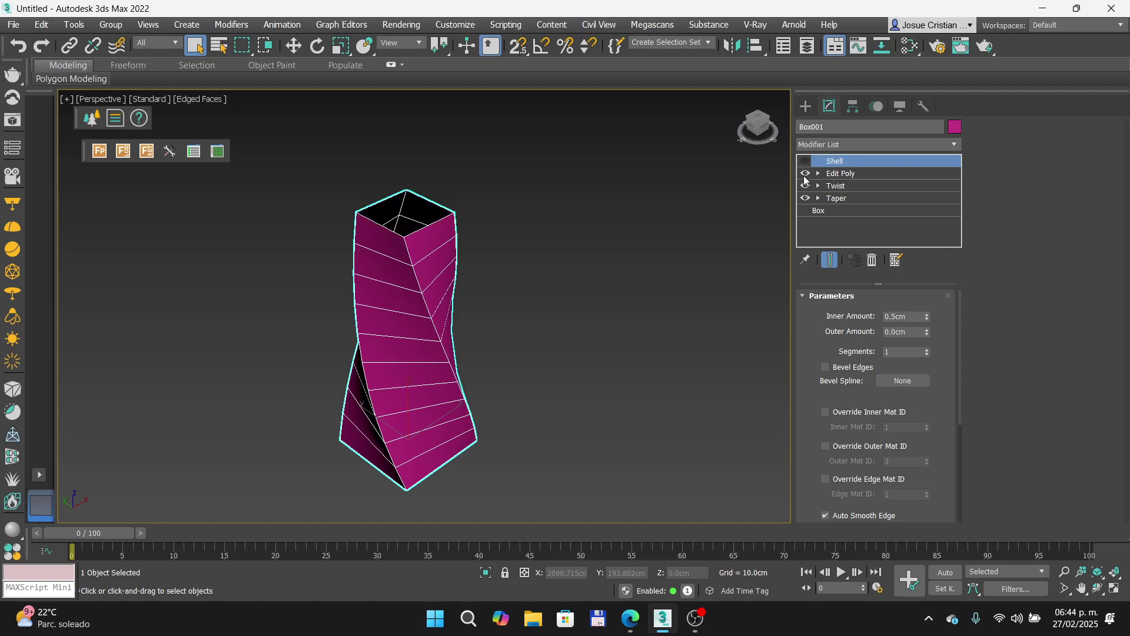
click(805, 174)
click(805, 186)
click(805, 199)
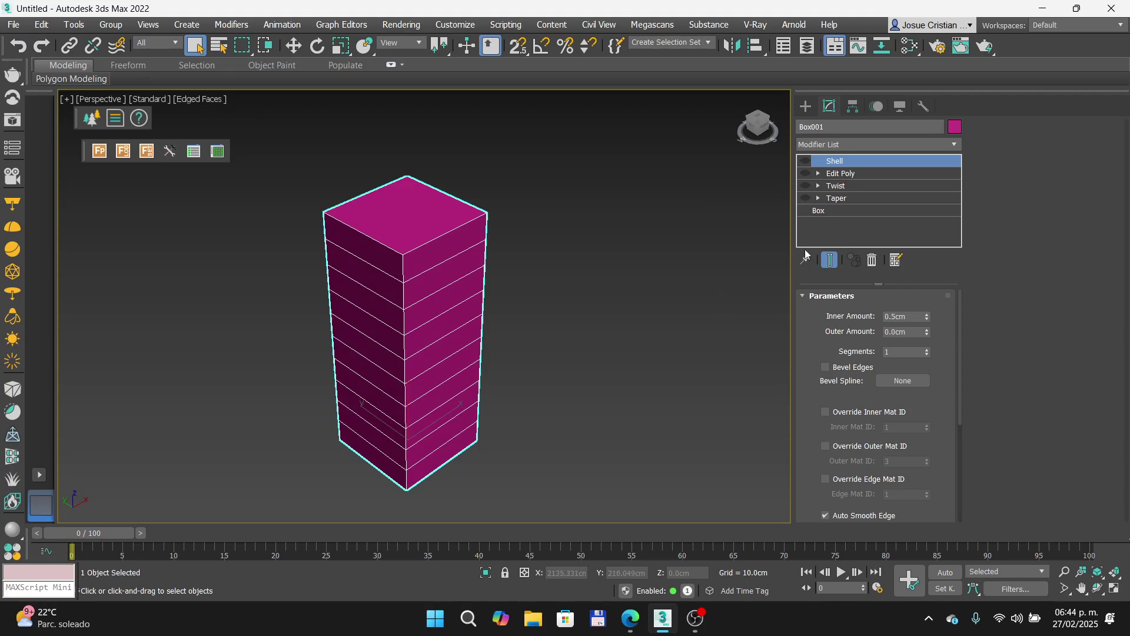
click(805, 198)
click(805, 186)
click(805, 174)
click(805, 161)
click(587, 283)
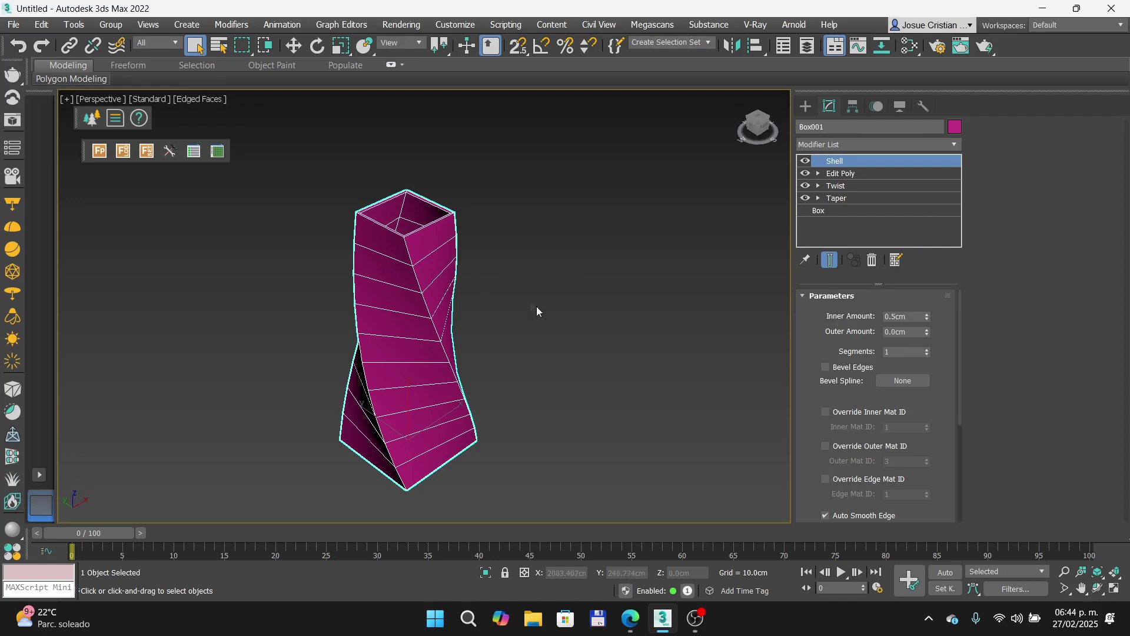
Step: Check the Prezi slide for which imported splines serve as profiles, and return to 3ds Max
scroll(477, 297, down, 3)
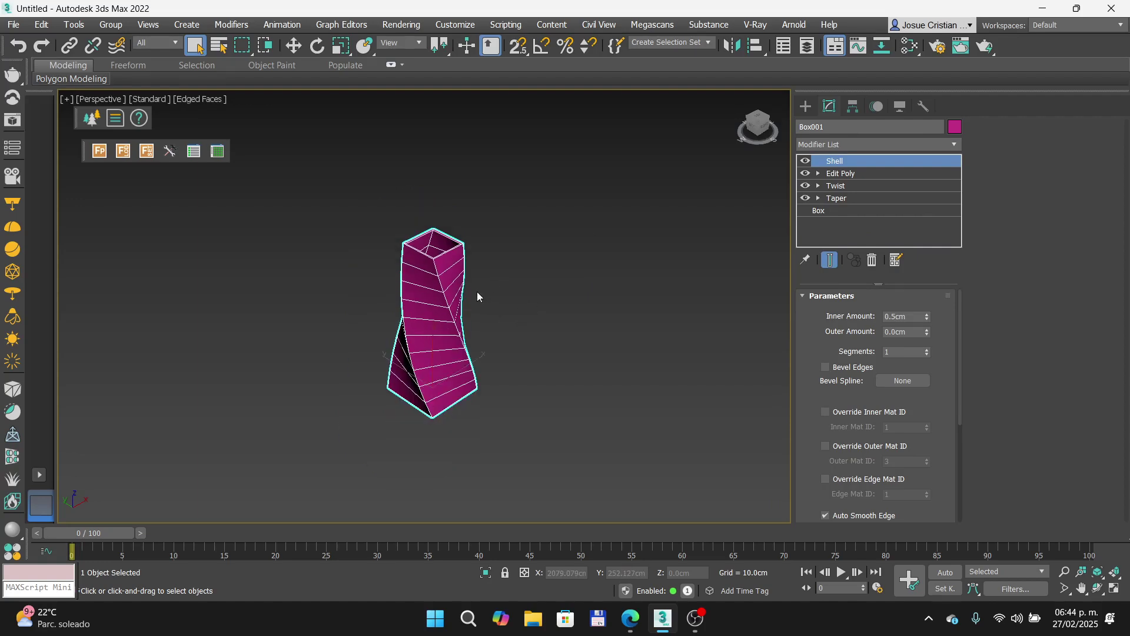
scroll(480, 300, down, 2)
middle_drag(500, 306, 452, 255)
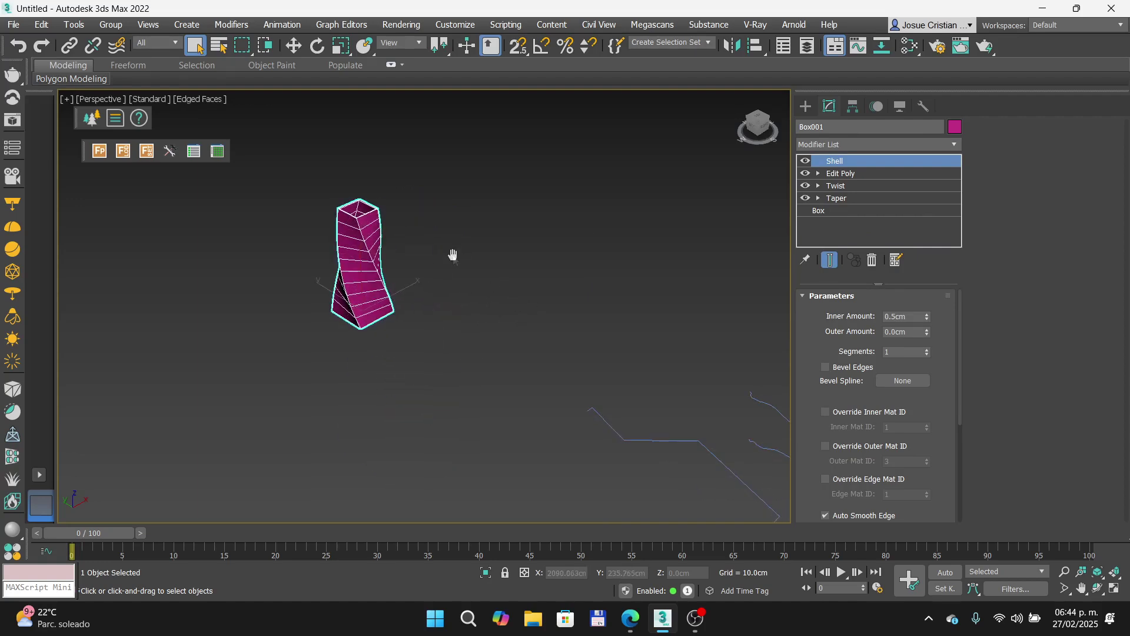
click(627, 620)
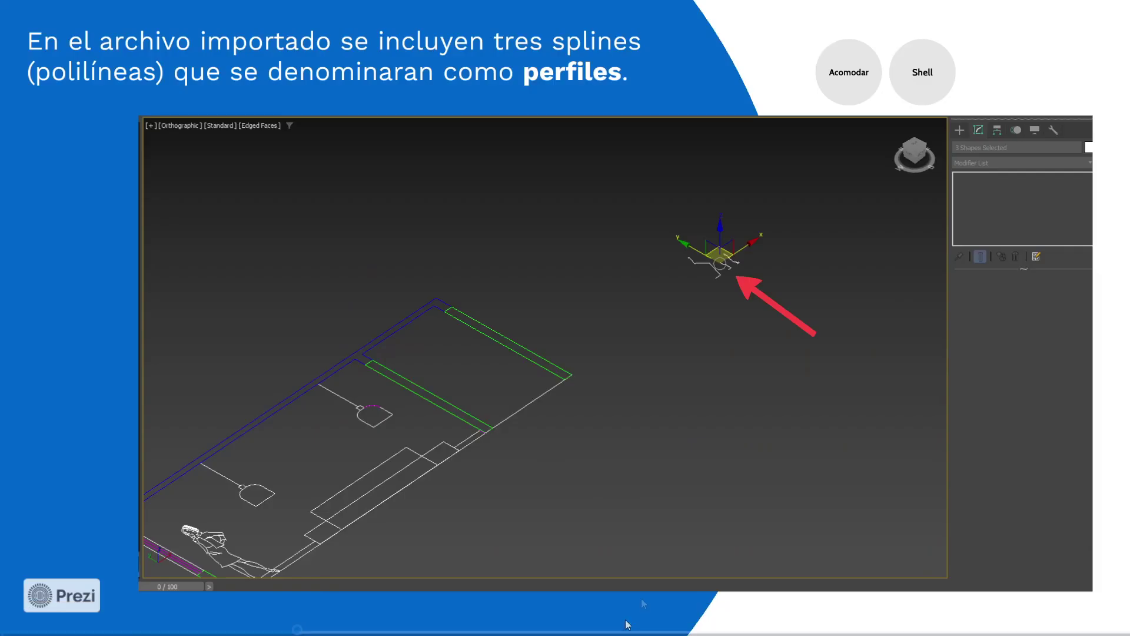
scroll(814, 238, up, 5)
scroll(735, 265, up, 5)
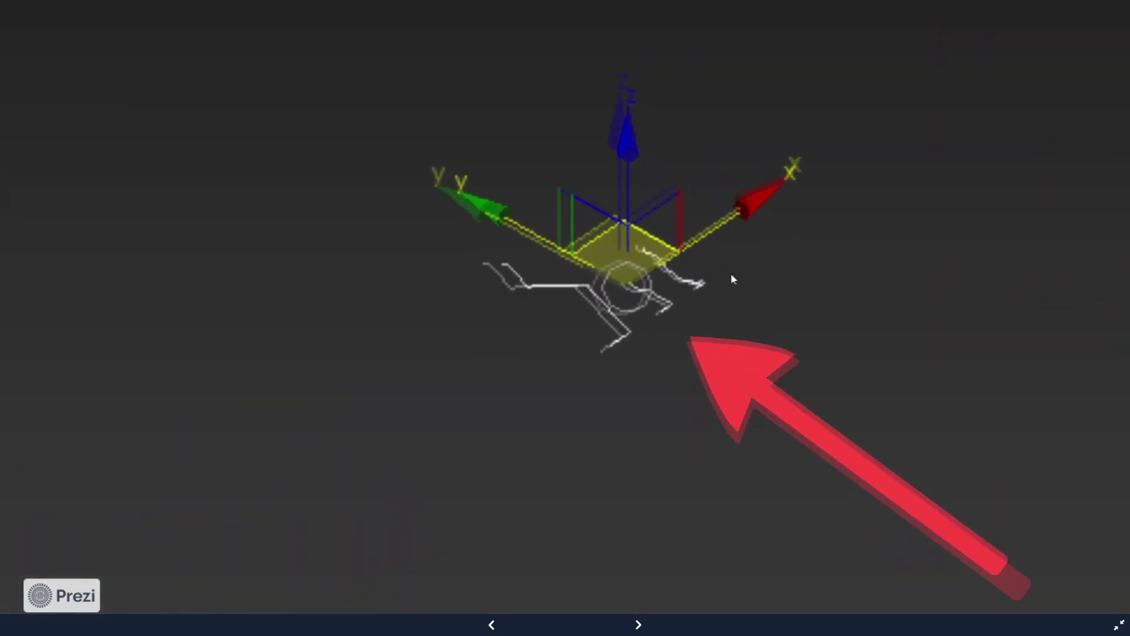
click(391, 346)
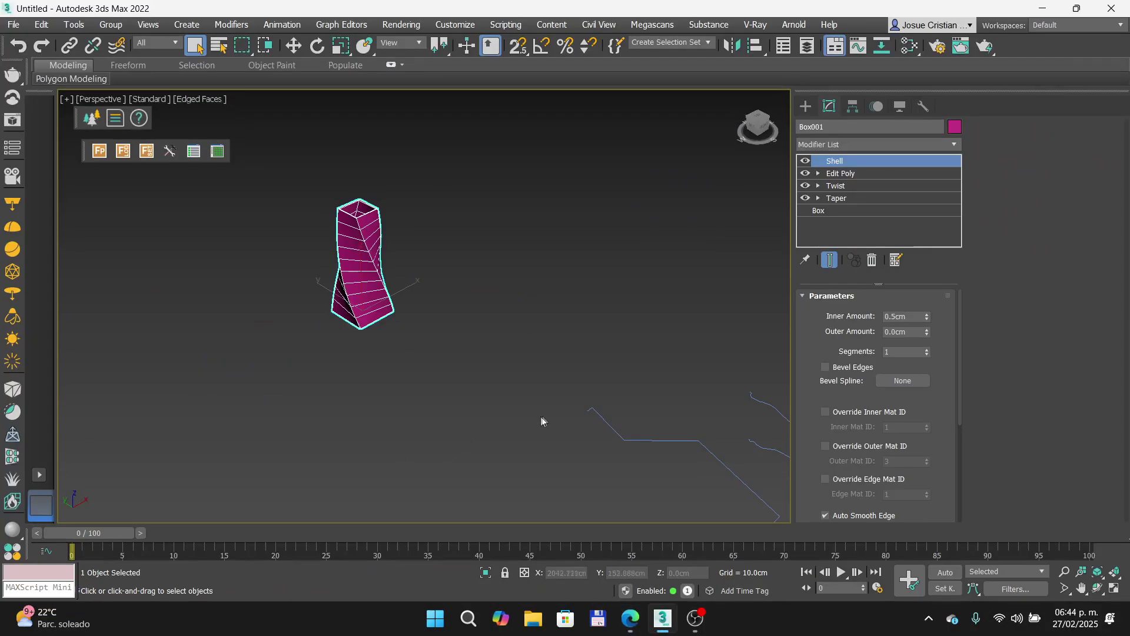
Step: Pick the largest profile spline beside the vase, view it against the imported plans, and clear the selection
scroll(497, 326, up, 5)
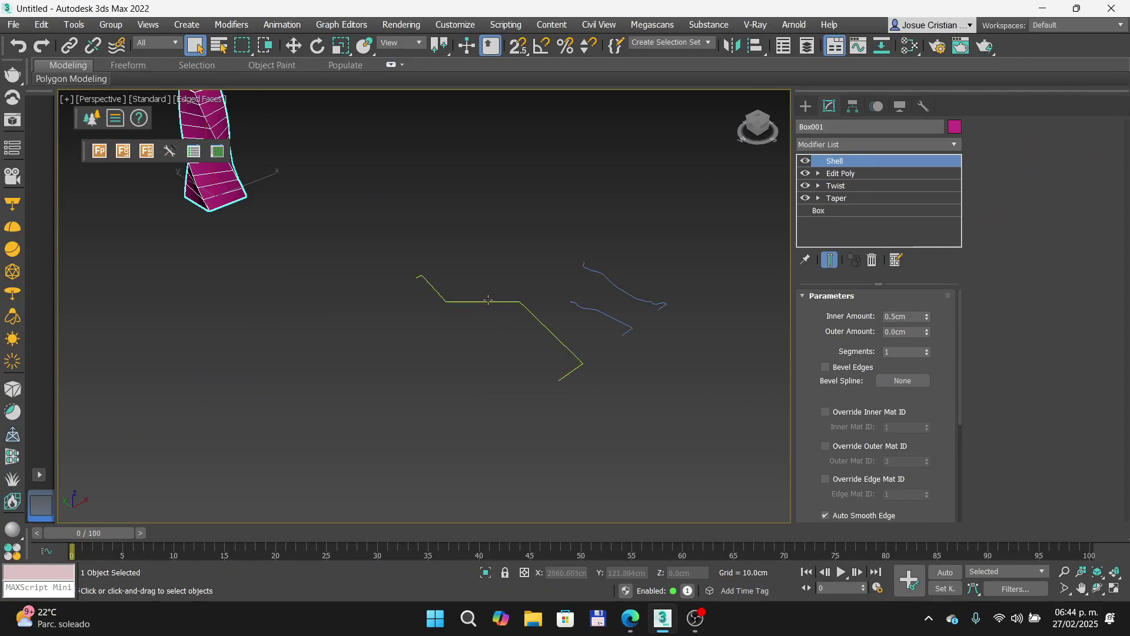
click(488, 300)
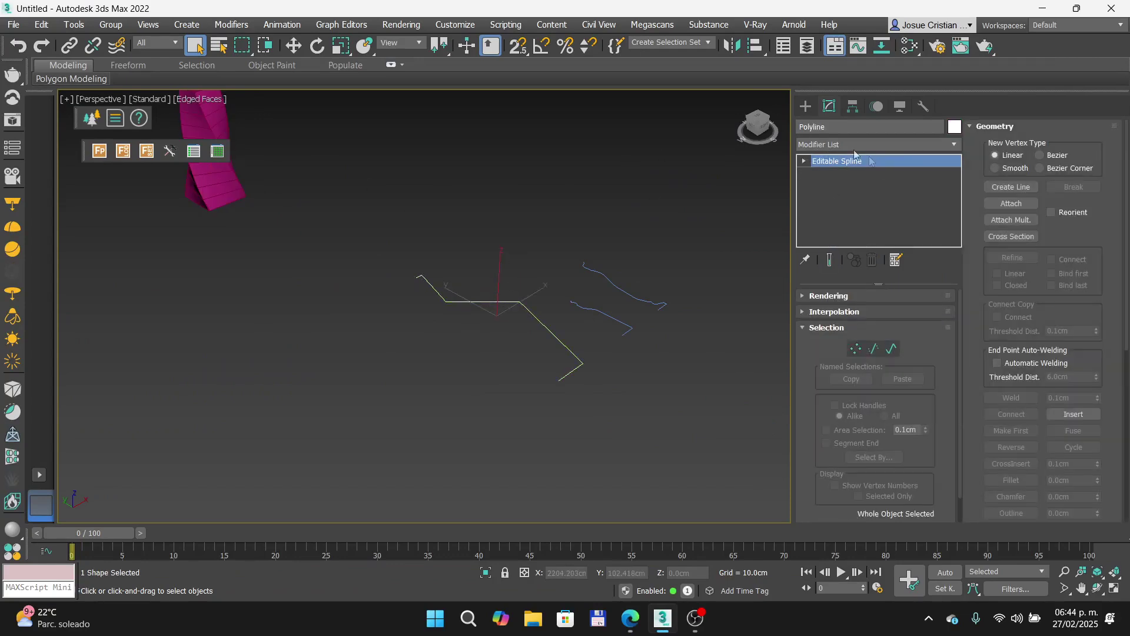
scroll(376, 242, down, 5)
middle_drag(341, 416, 756, 277)
middle_drag(510, 351, 468, 332)
click(521, 357)
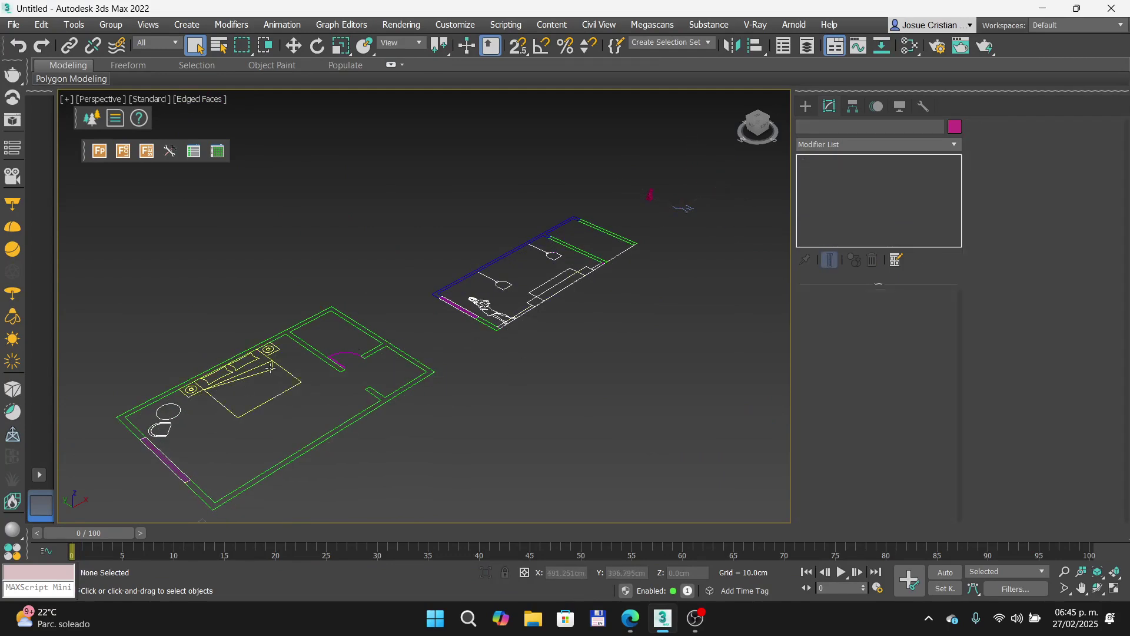
Step: Select each of the three imported profile splines in turn to identify them as separate polylines
middle_drag(639, 237, 500, 259)
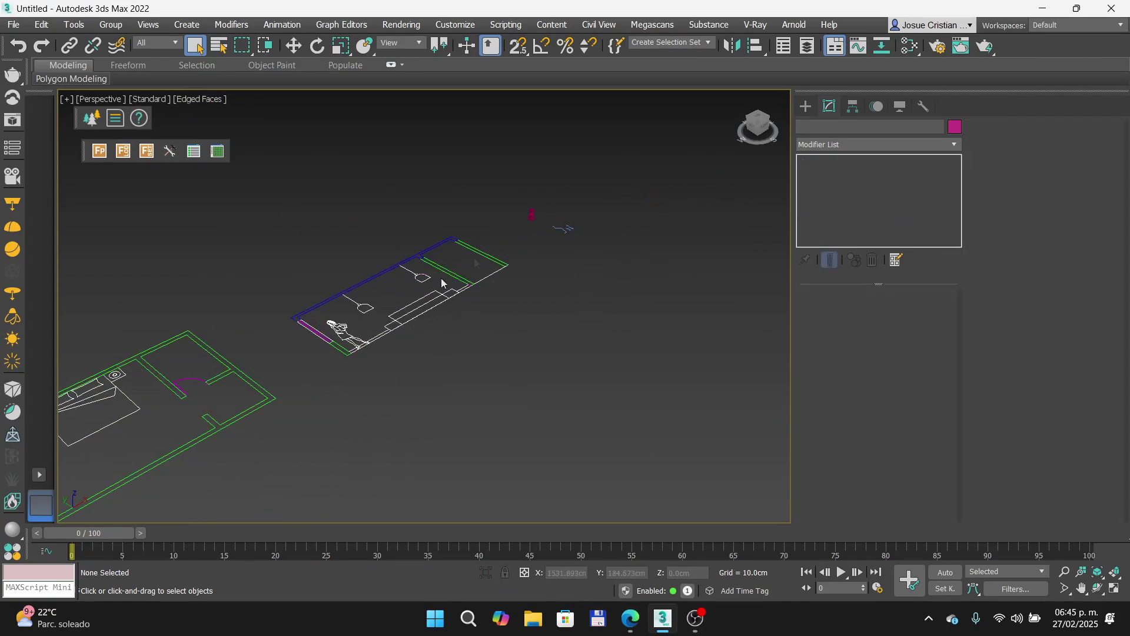
scroll(533, 321, up, 8)
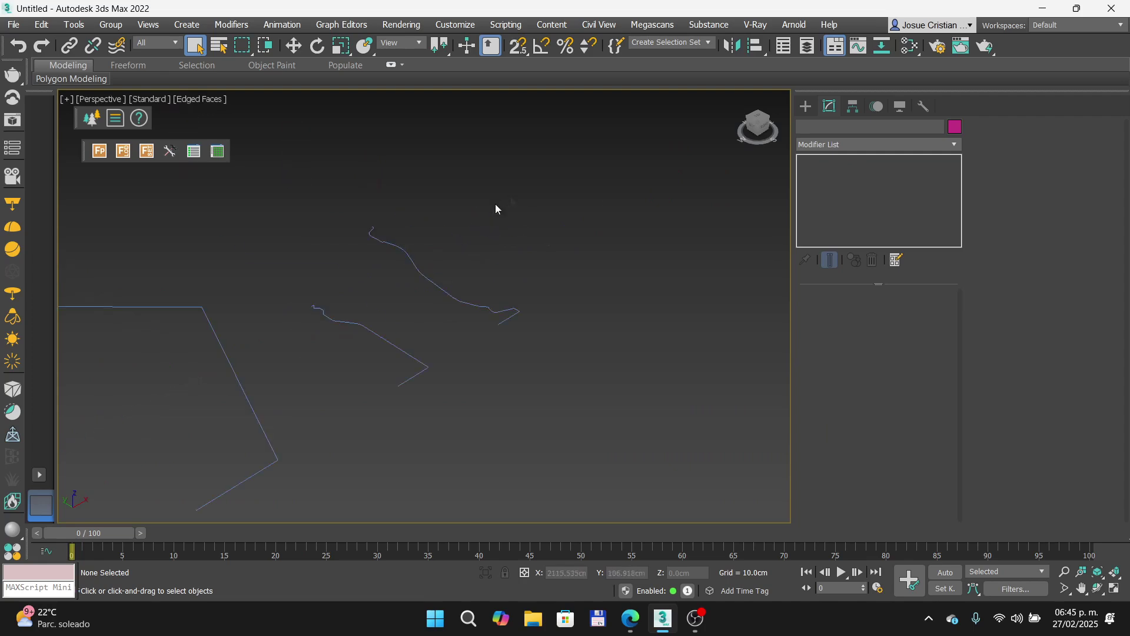
scroll(602, 235, down, 3)
click(336, 281)
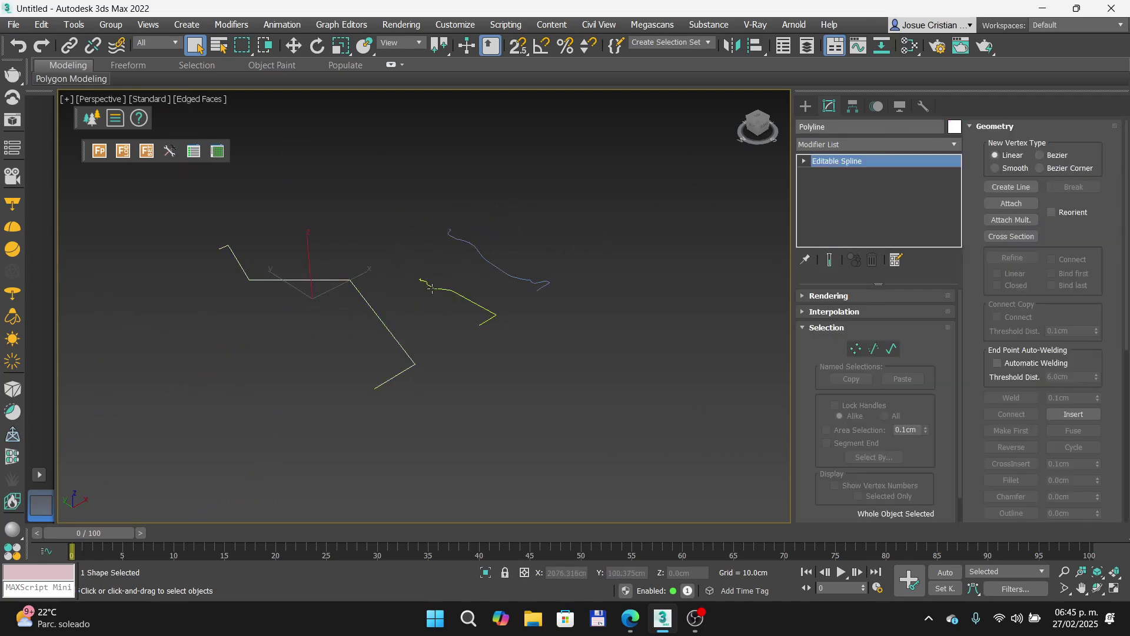
click(339, 284)
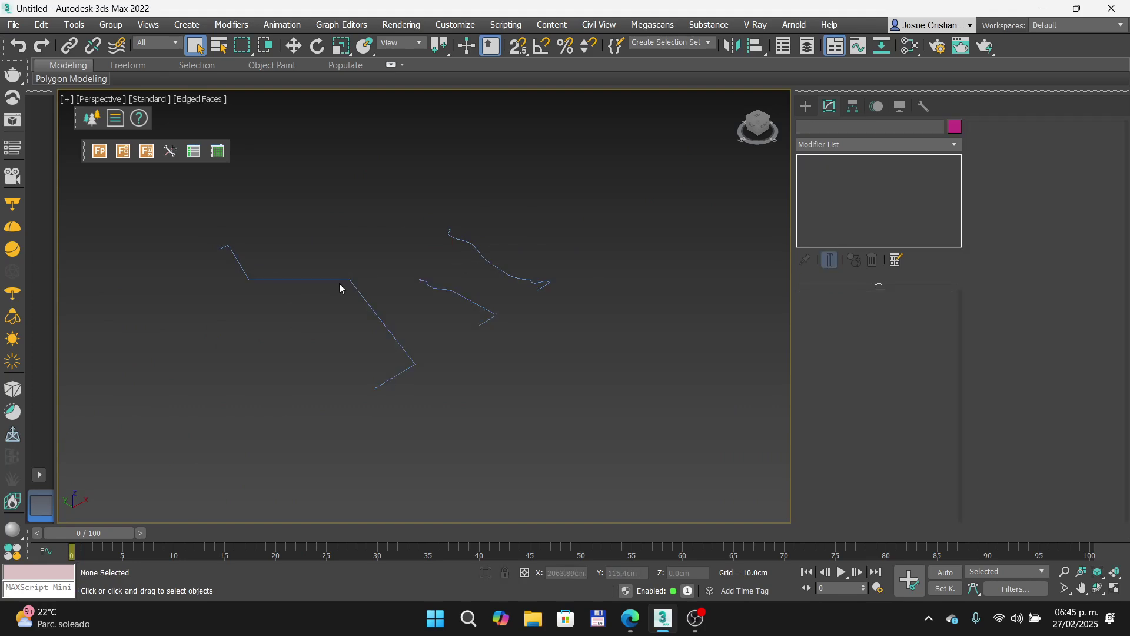
click(341, 281)
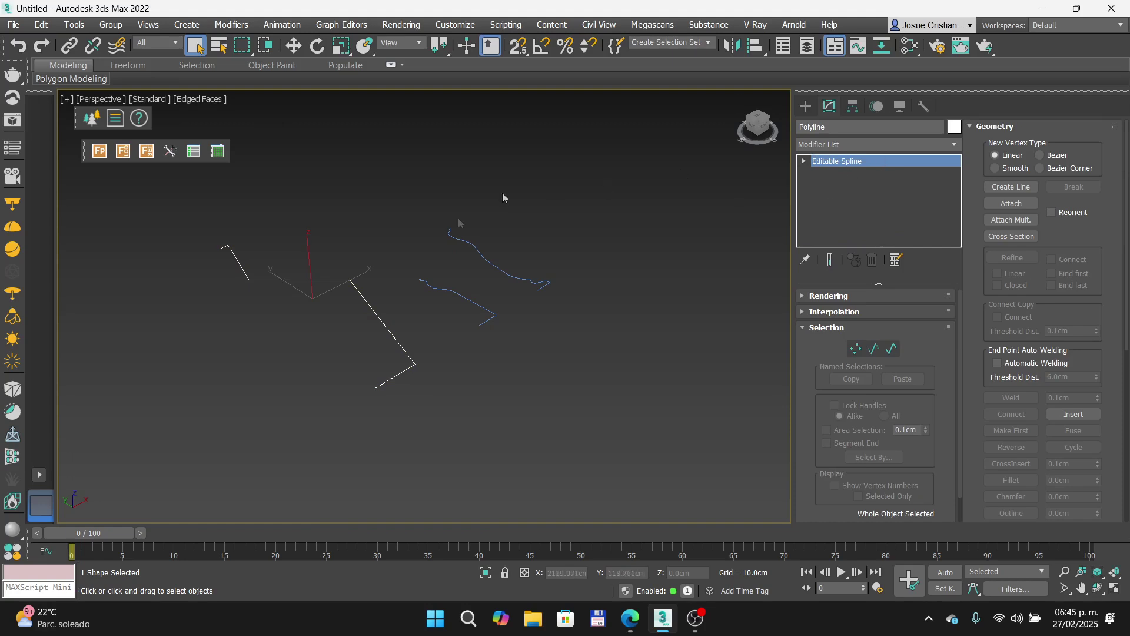
click(433, 286)
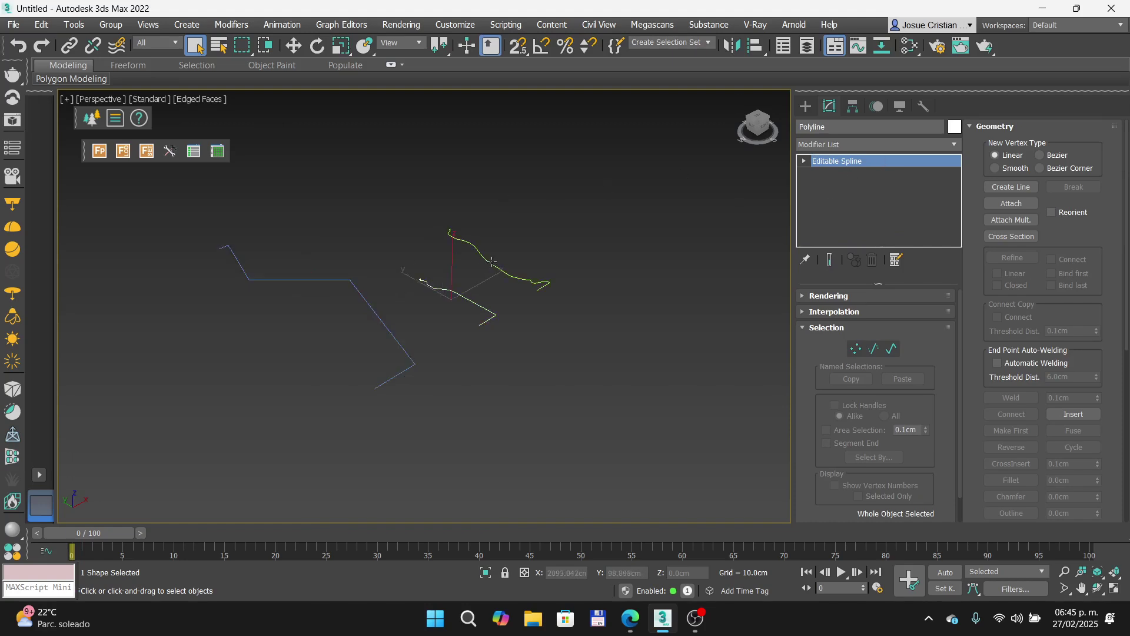
click(491, 263)
click(301, 281)
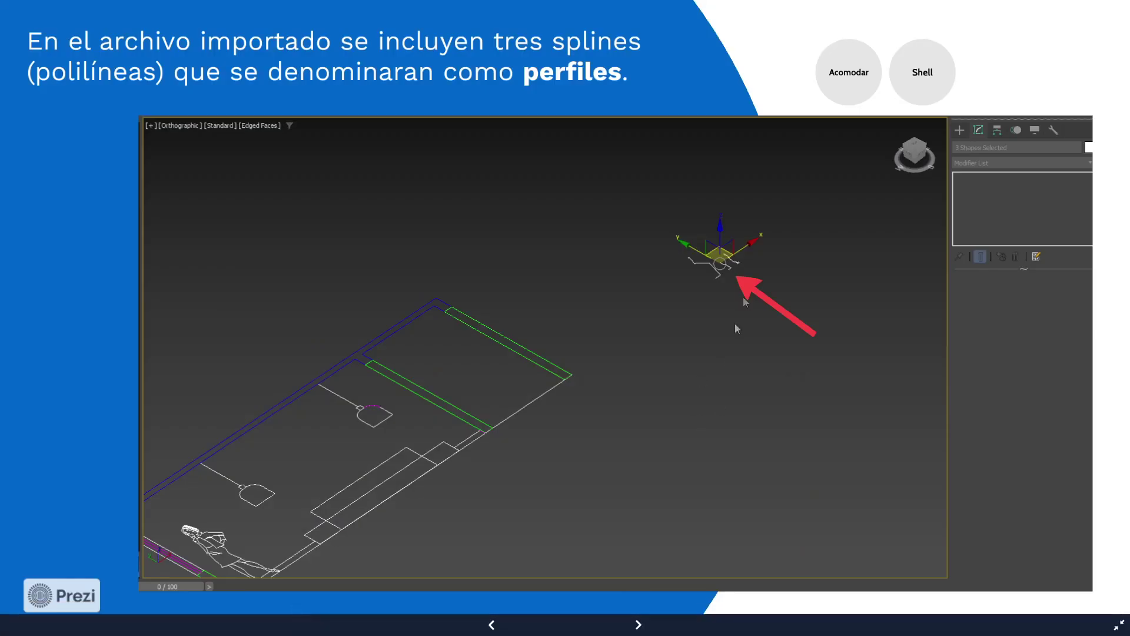
Step: Read the Prezi slide on rotating and moving the imported profiles, examining the rotation example and the angle snap setting
key(Right)
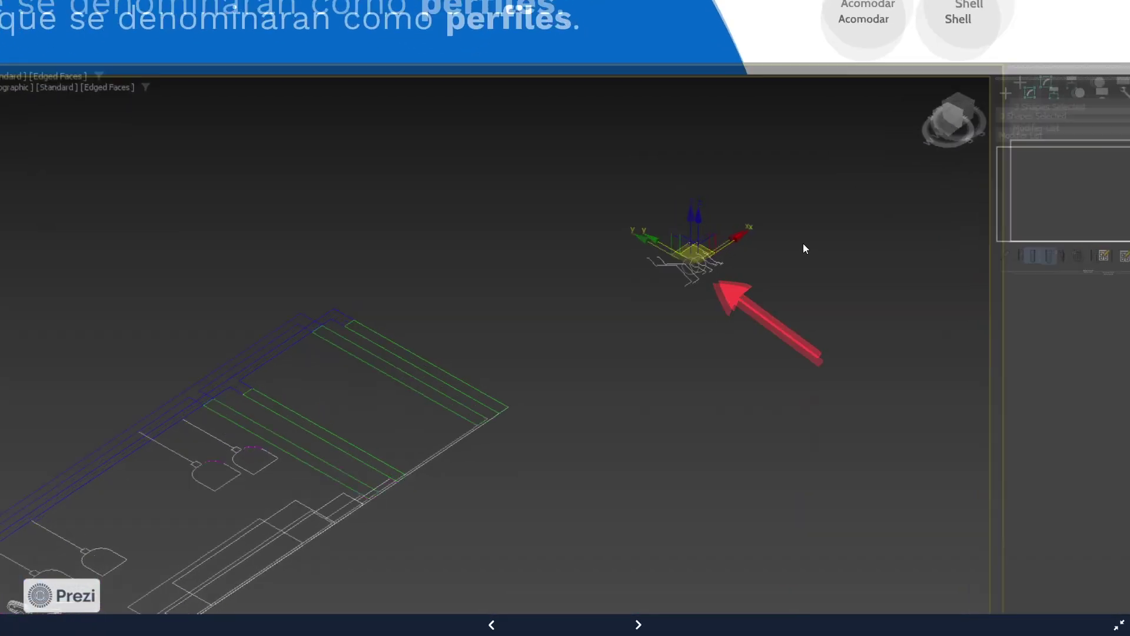
scroll(803, 244, up, 3)
scroll(715, 254, down, 5)
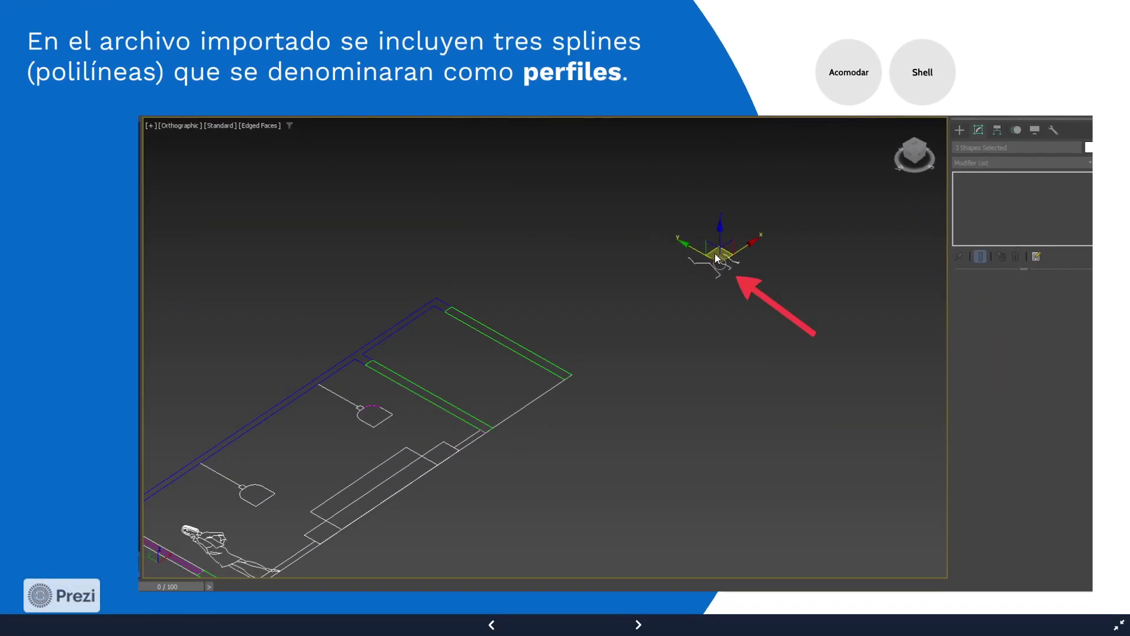
key(Right)
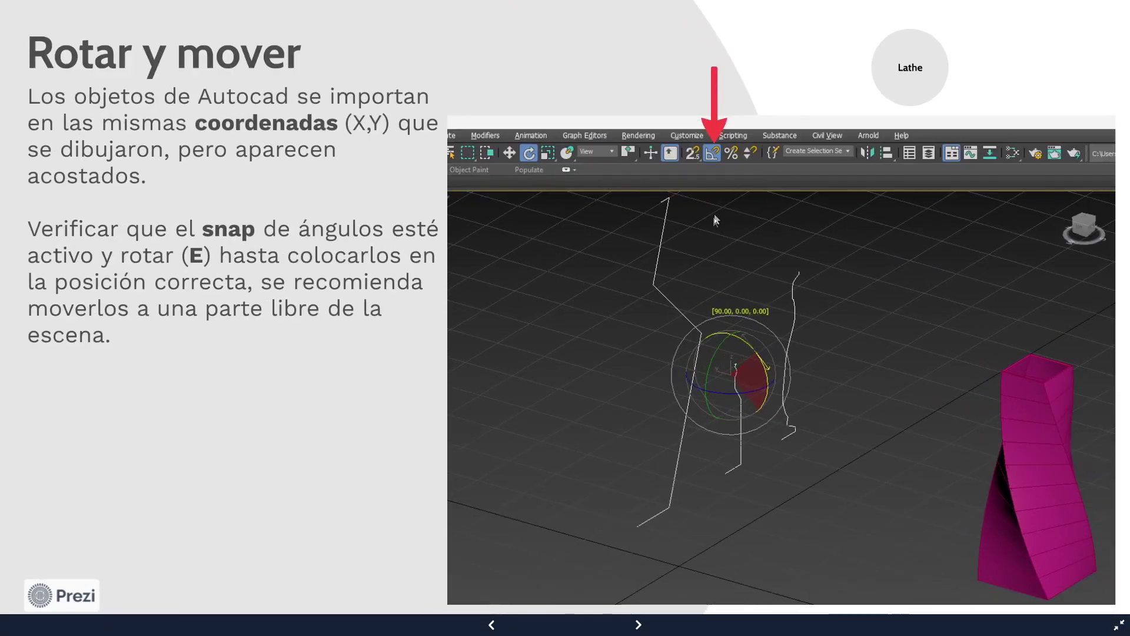
scroll(731, 354, up, 3)
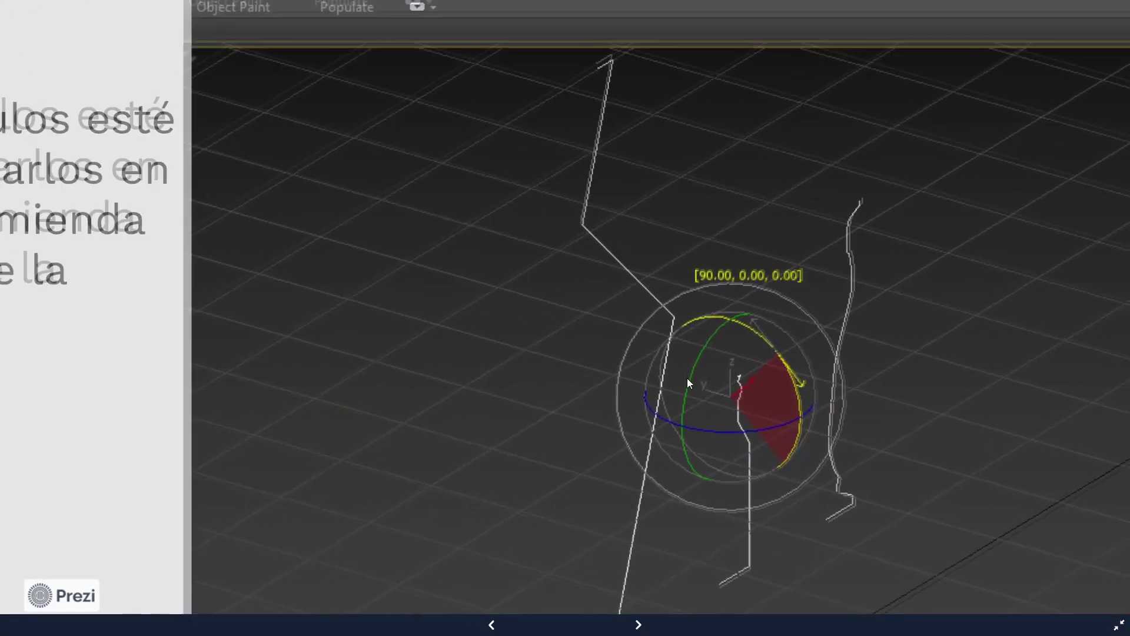
key(Right)
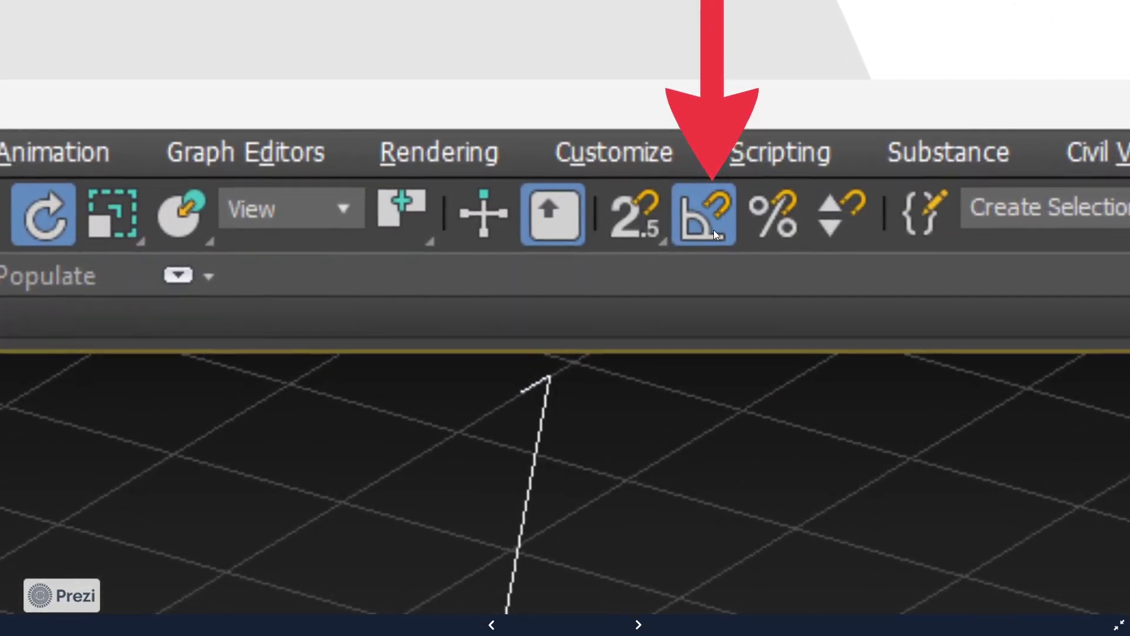
Step: Review the Prezi slide on rotating and moving the imported profiles, checking the angle snap setting against 3ds Max
scroll(715, 211, down, 5)
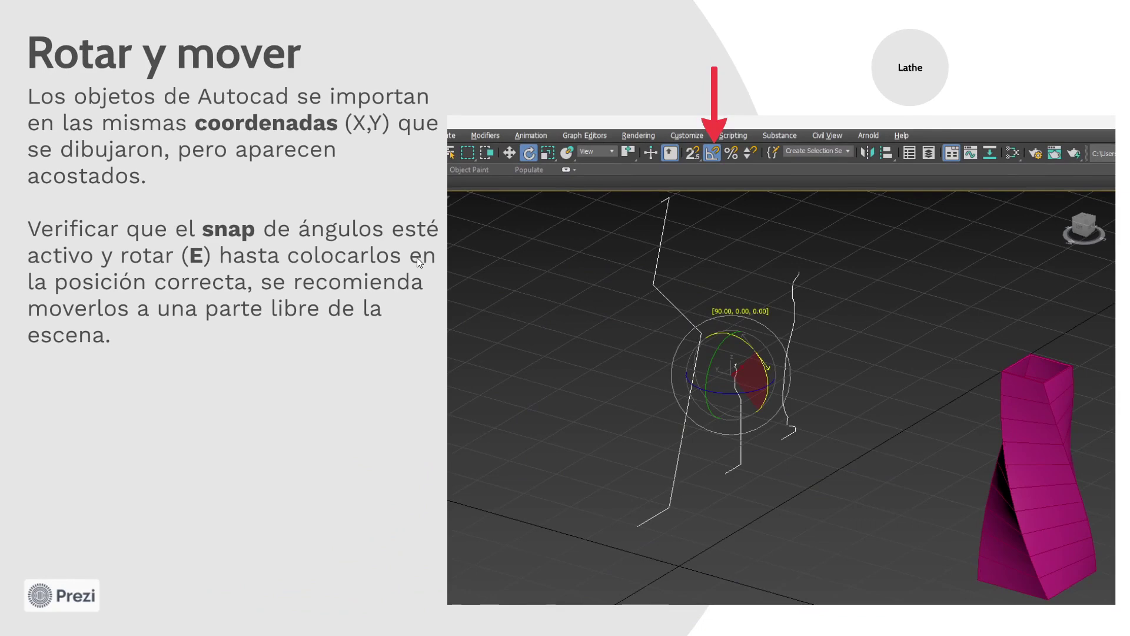
key(alt+Tab)
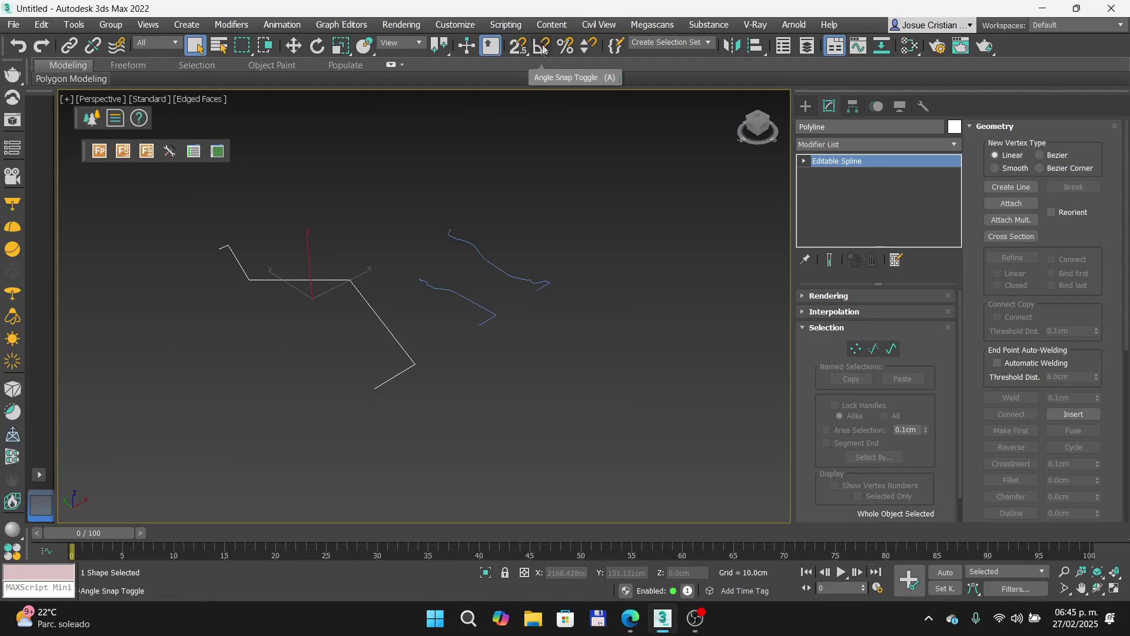
click(631, 618)
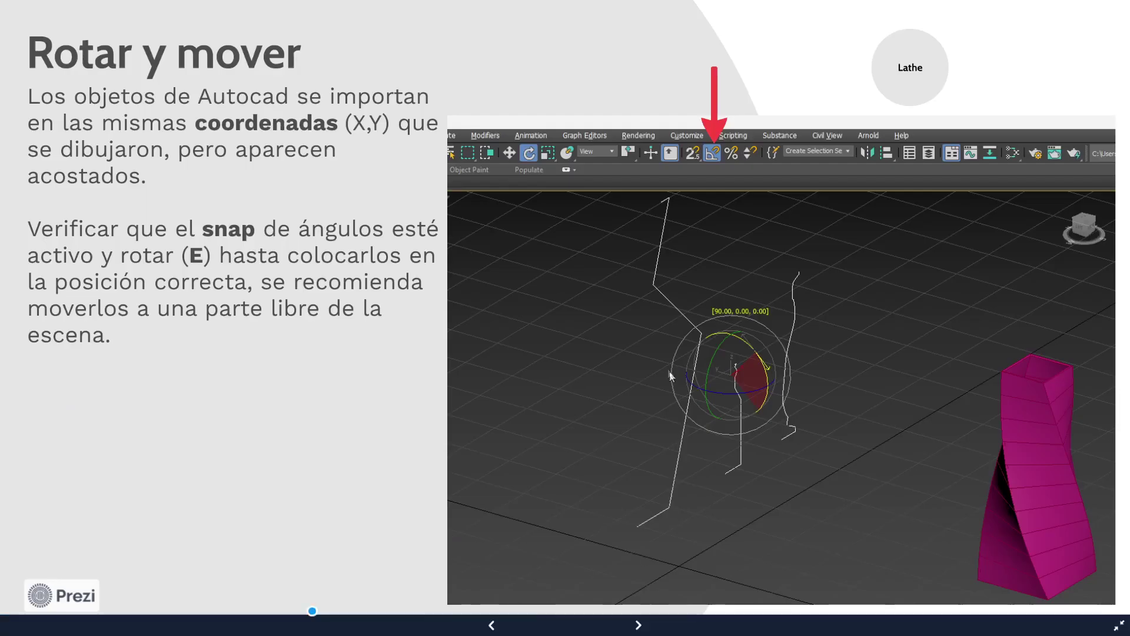
key(Right)
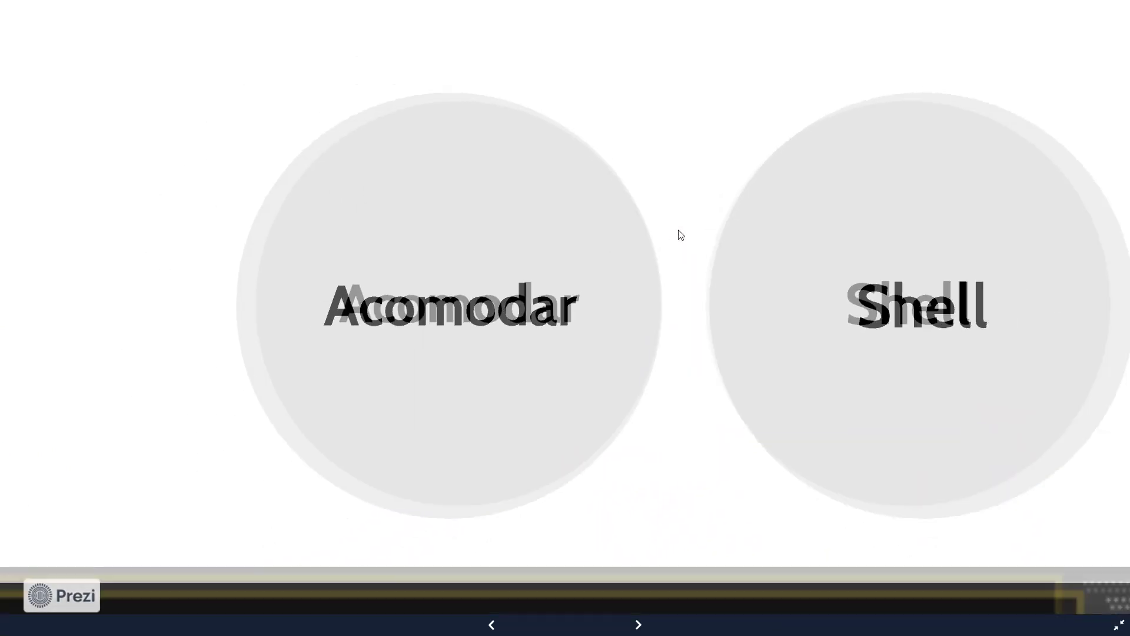
key(Right)
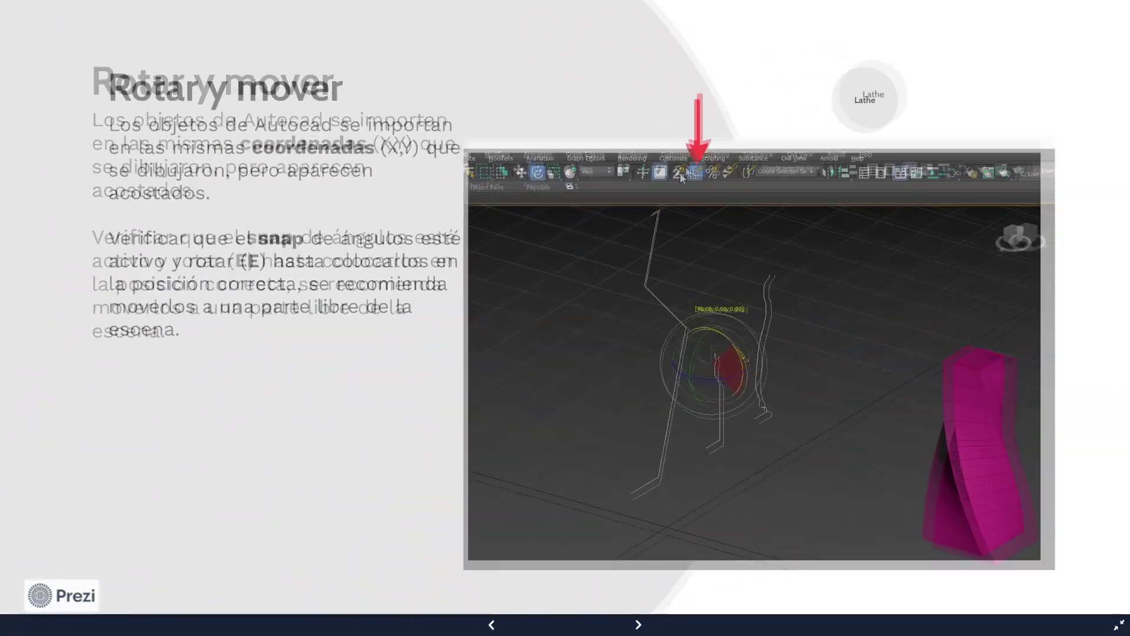
key(Right)
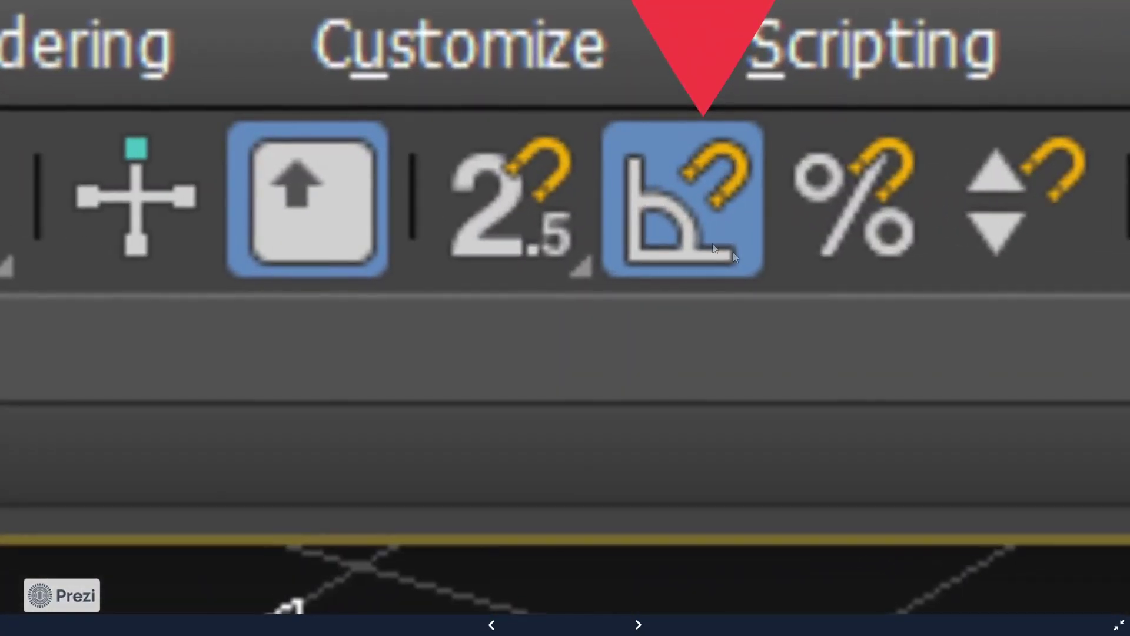
key(Right)
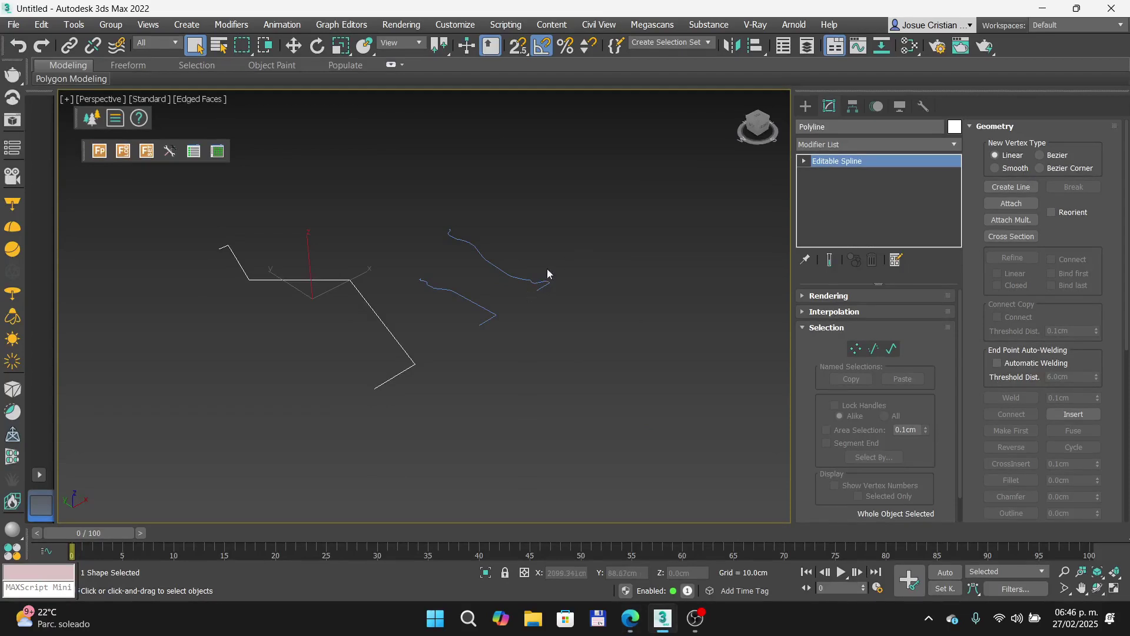
Step: Select all three profile splines and rotate them 90 degrees about the X axis so they stand upright
drag(593, 227, 349, 371)
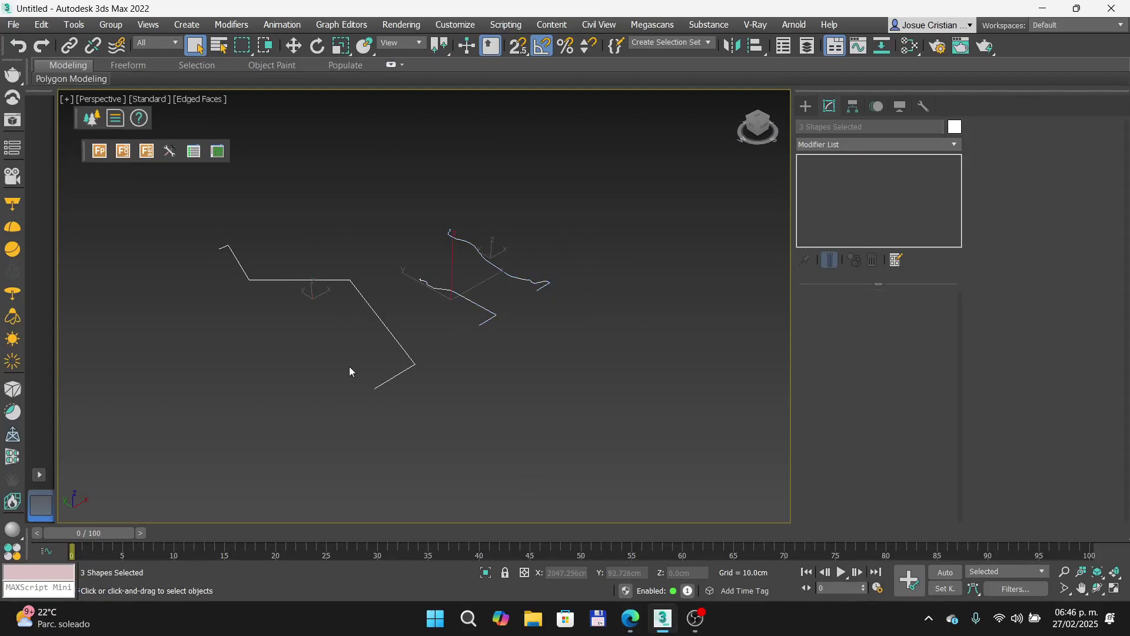
click(317, 46)
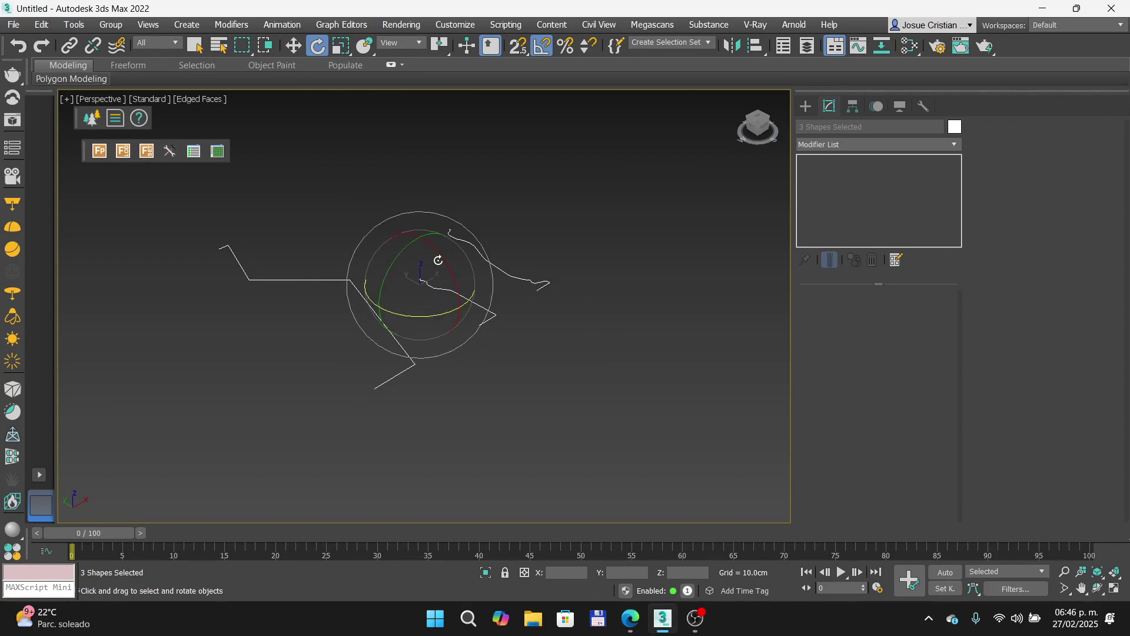
drag(439, 251, 449, 308)
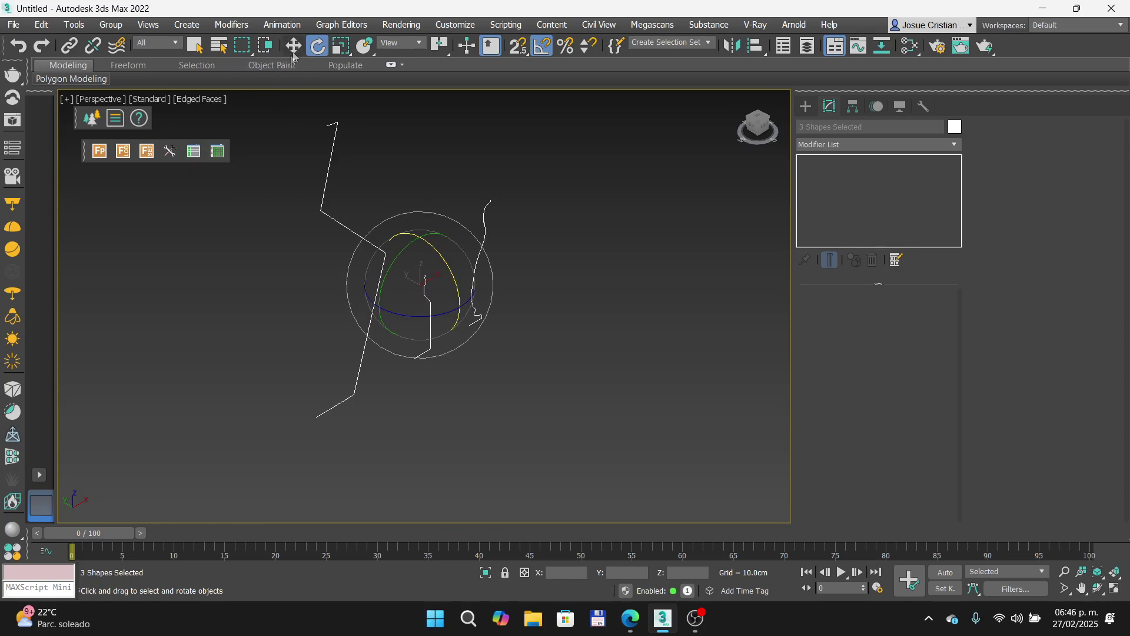
click(194, 45)
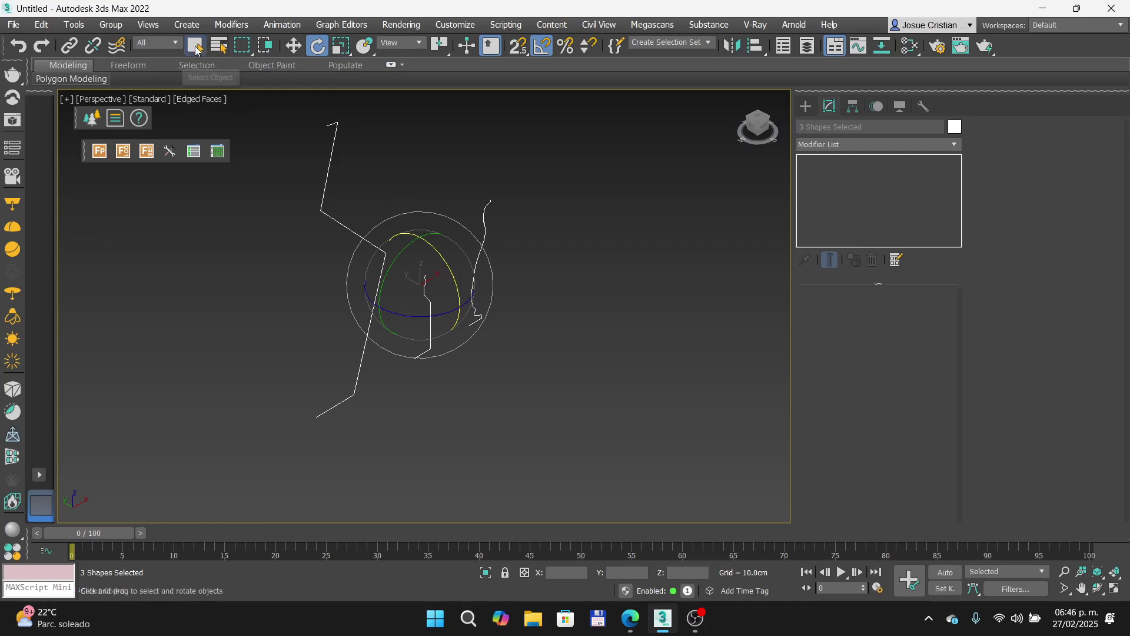
Step: View the upright profiles relative to the twisted vase and recheck the Prezi slide on rotating and moving them
scroll(381, 250, down, 5)
scroll(382, 250, up, 6)
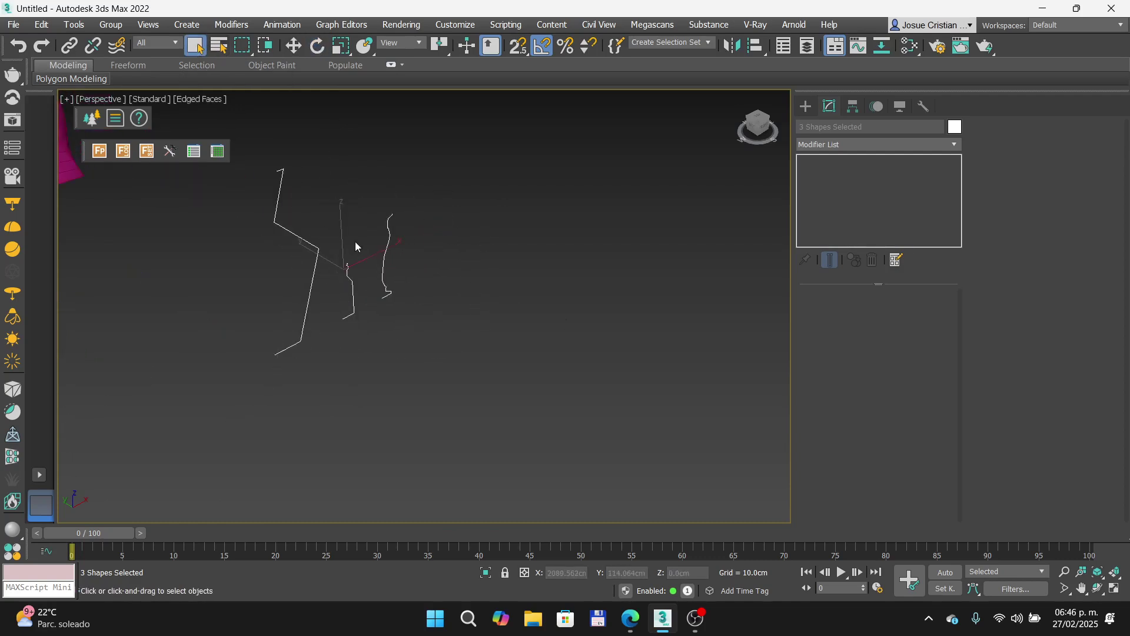
scroll(355, 242, down, 2)
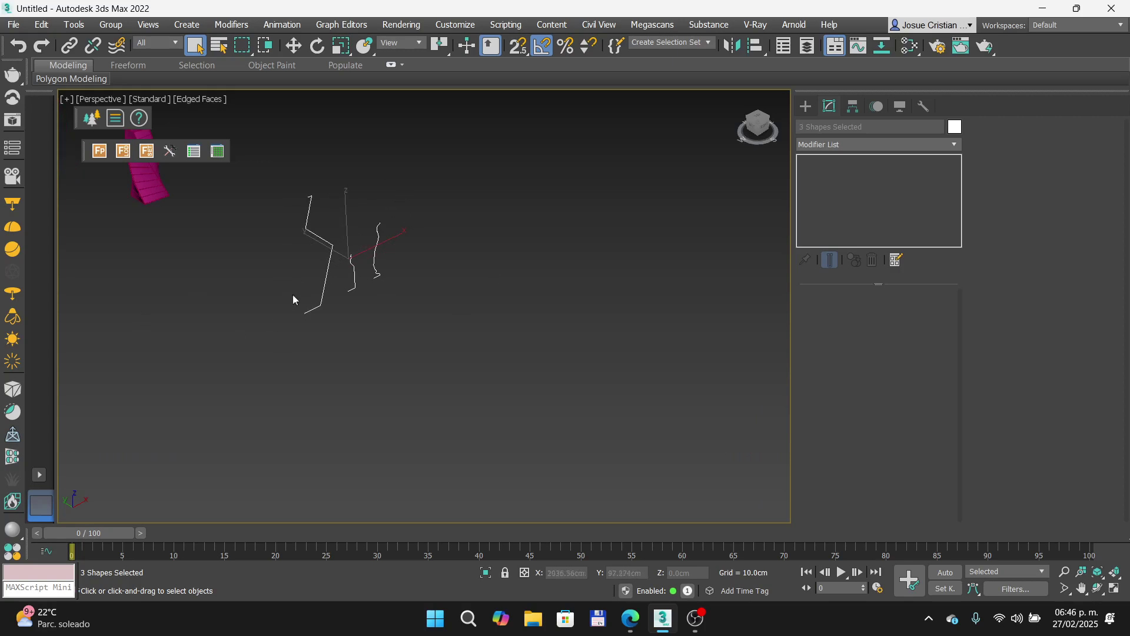
click(635, 630)
key(Right)
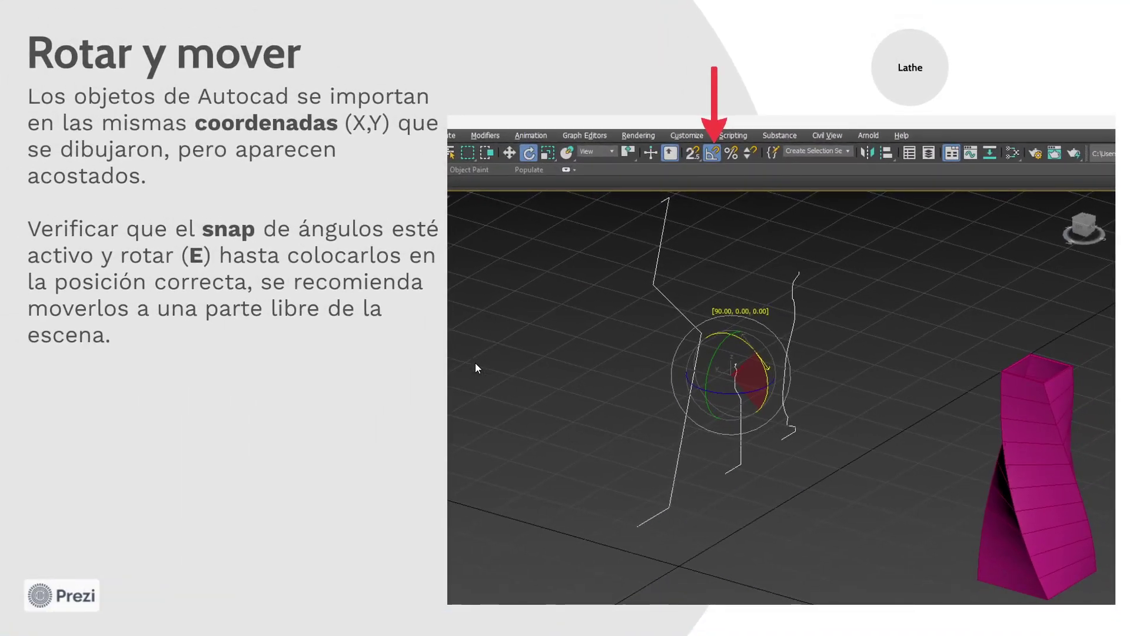
key(Right)
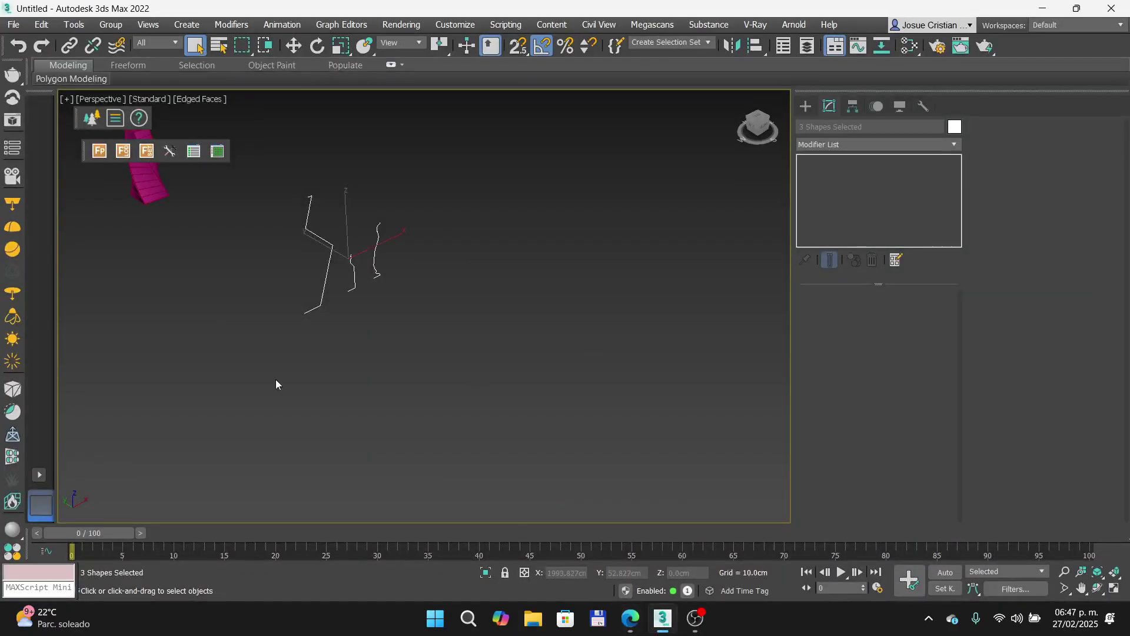
Step: Apply a Lathe modifier to the largest profile spline
click(292, 226)
click(306, 229)
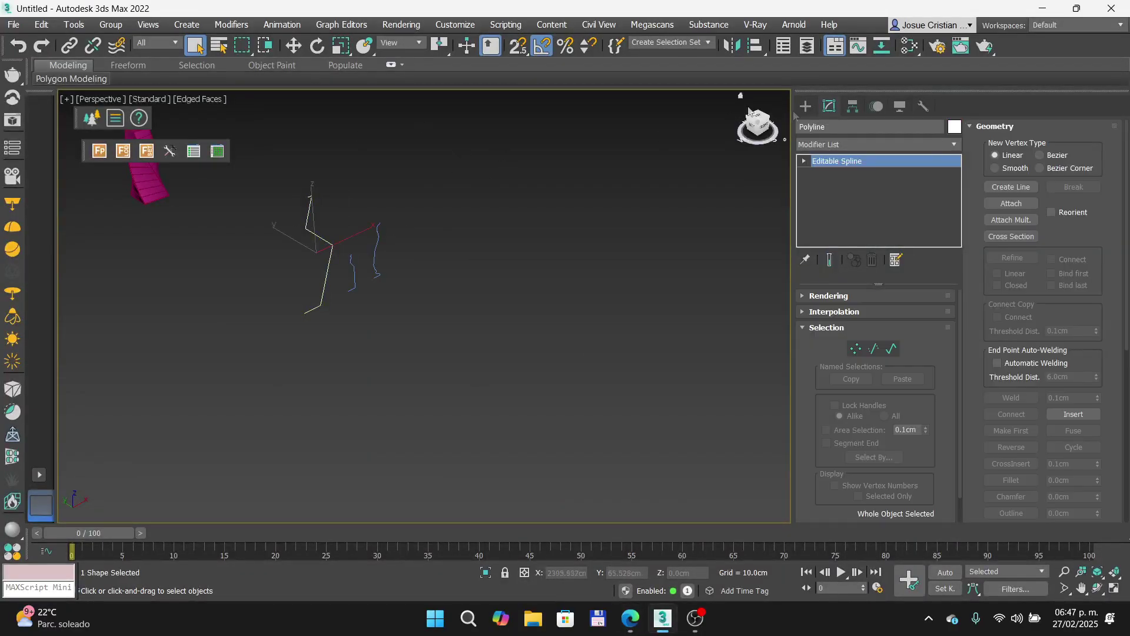
click(954, 145)
click(829, 104)
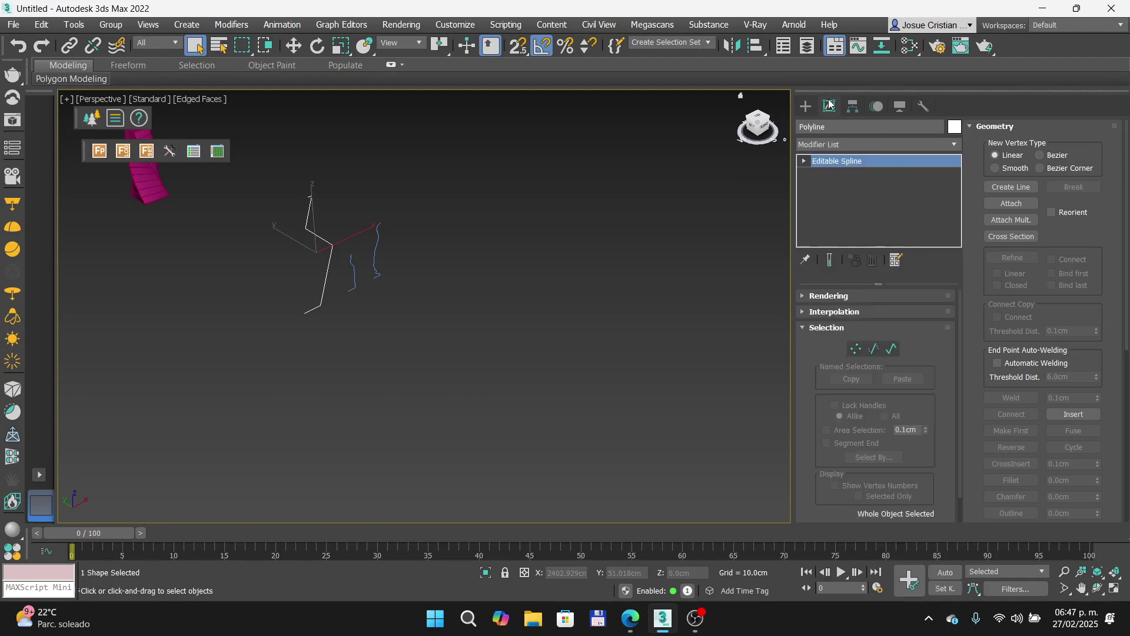
click(954, 144)
scroll(881, 213, down, 20)
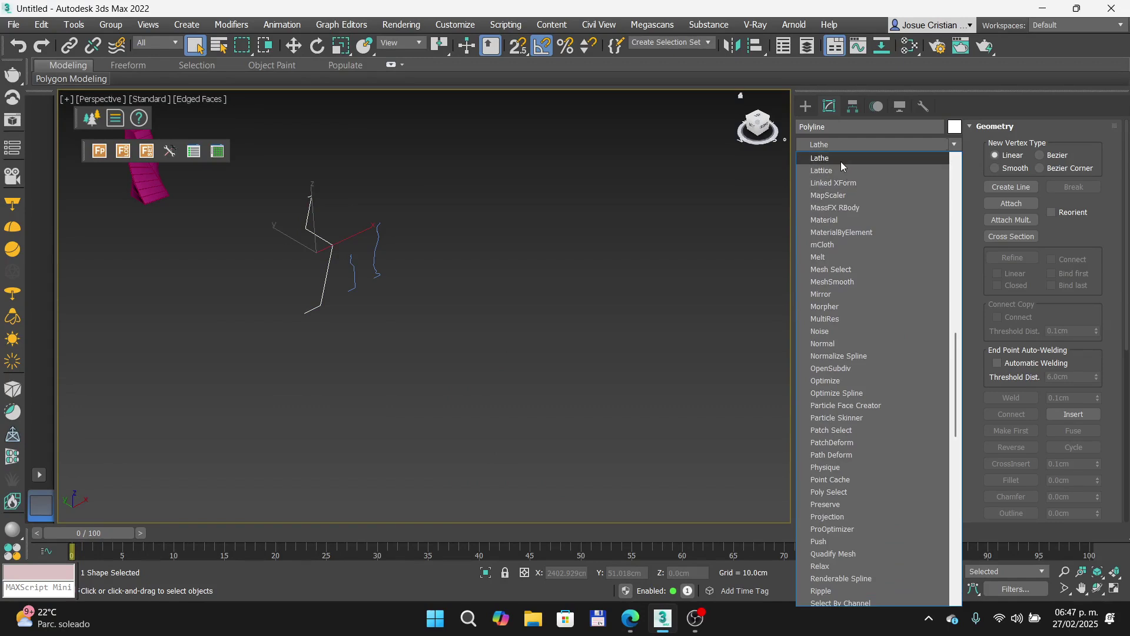
click(841, 160)
scroll(527, 250, up, 5)
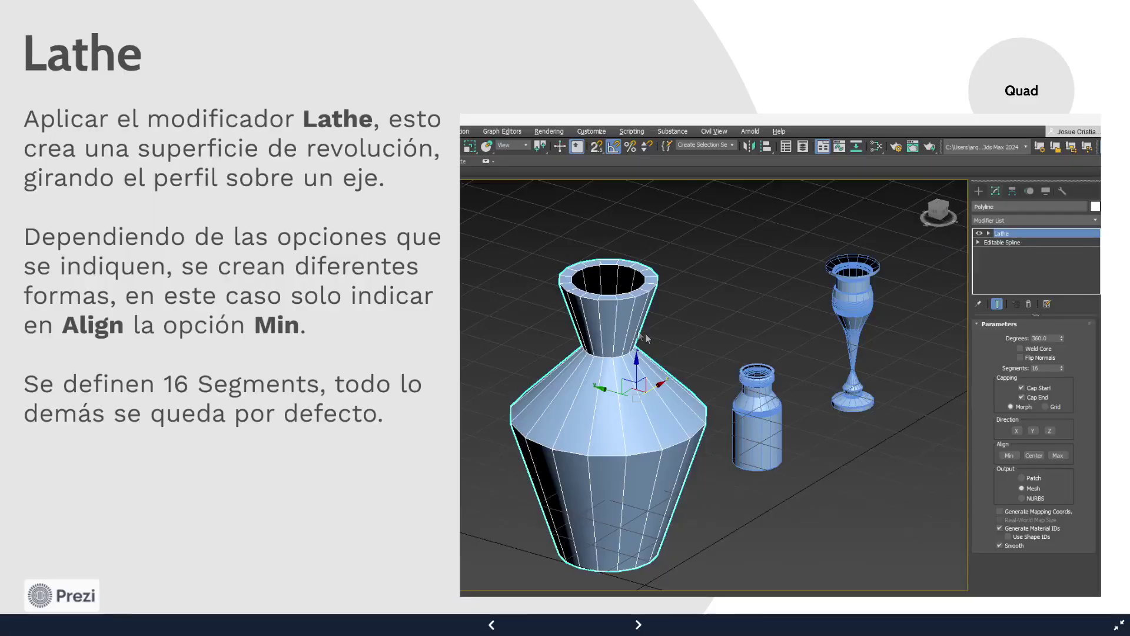
Step: Following the Prezi Lathe slide, set the large vase's Lathe alignment to Min
key(Right)
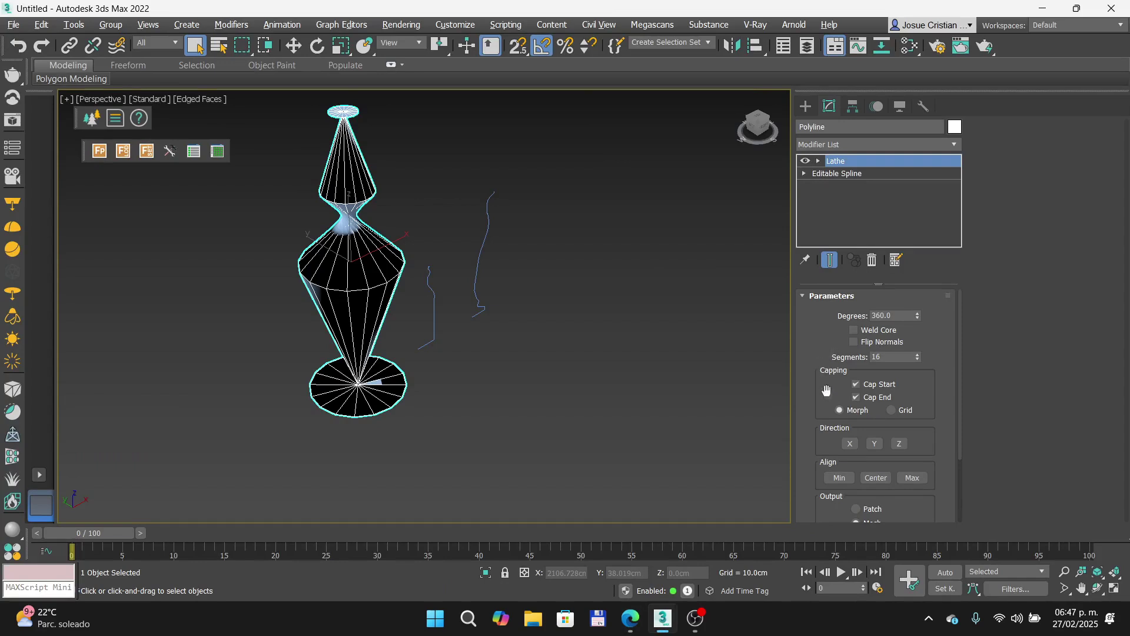
click(840, 478)
middle_drag(326, 331, 381, 319)
scroll(244, 338, down, 2)
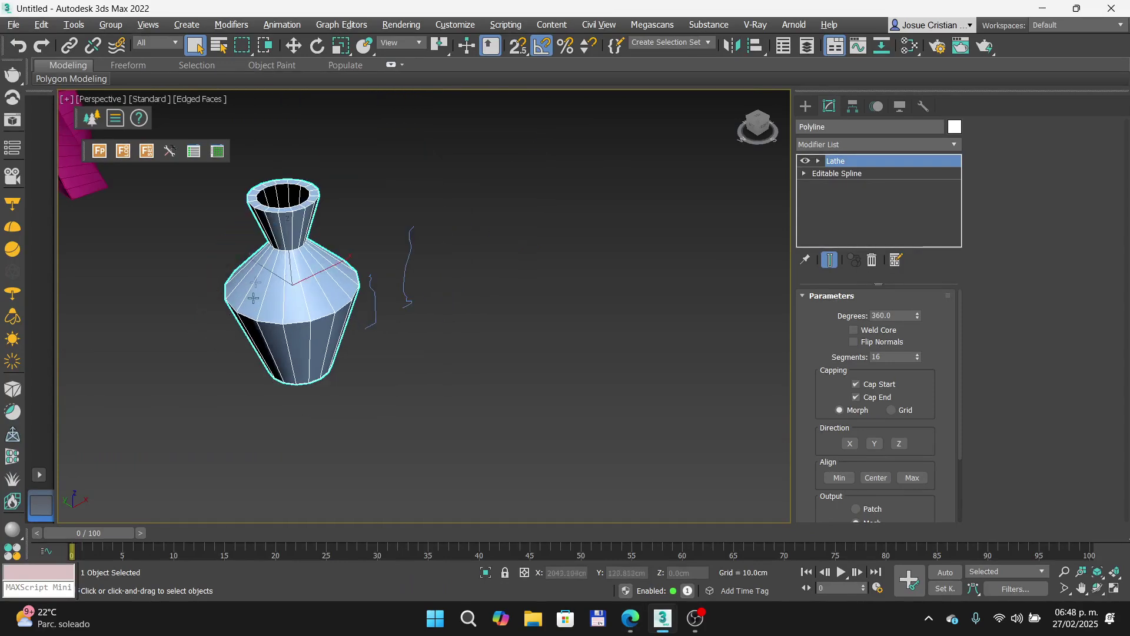
scroll(383, 302, up, 6)
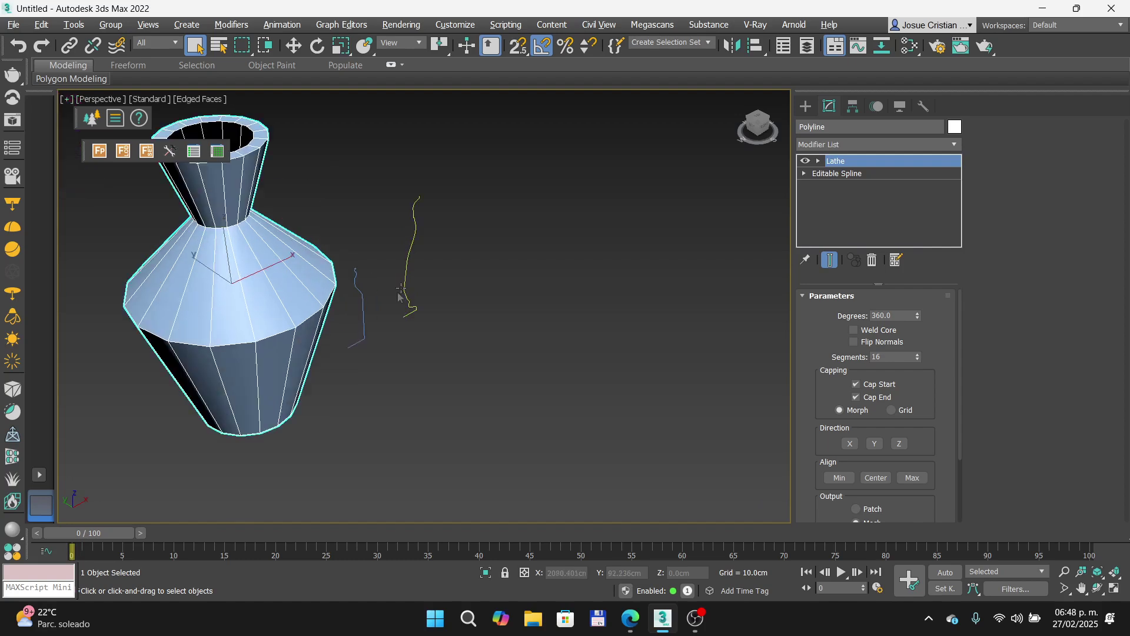
scroll(386, 302, down, 1)
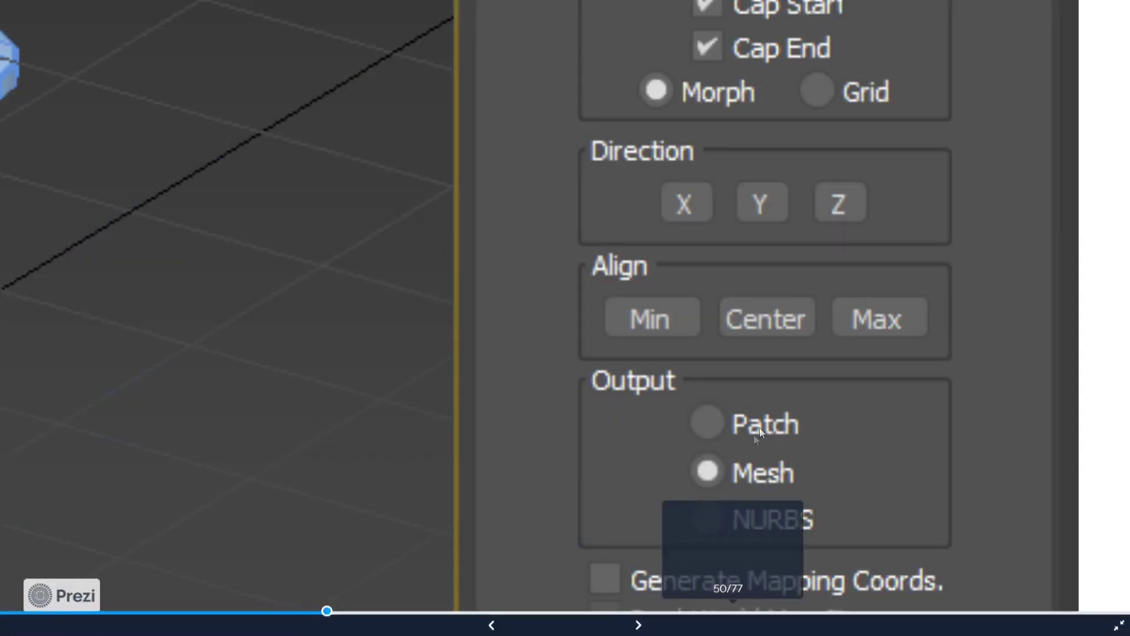
Step: Examine the Align, Degrees and Segments parameters on the Prezi Lathe slide and return to 3ds Max
key(Right)
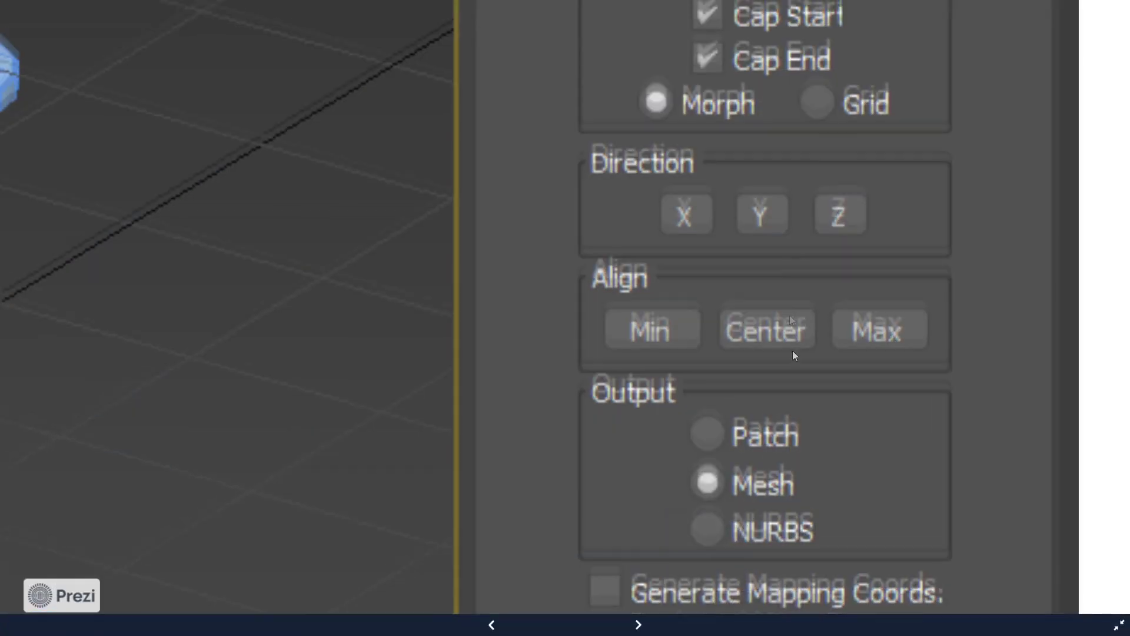
scroll(811, 164, up, 2)
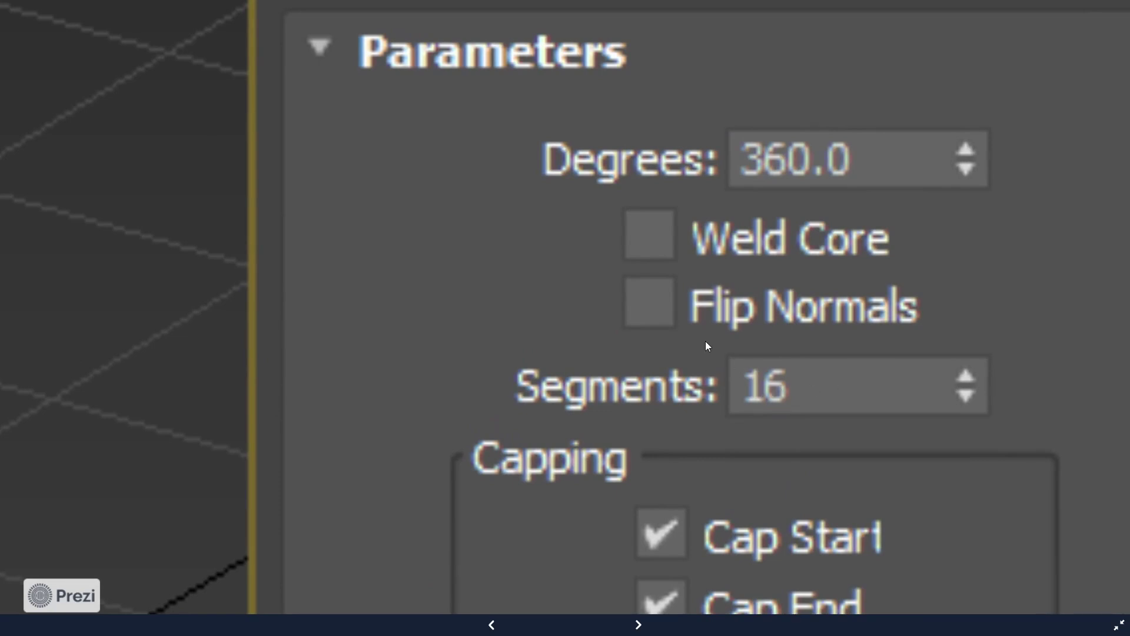
key(alt+Tab)
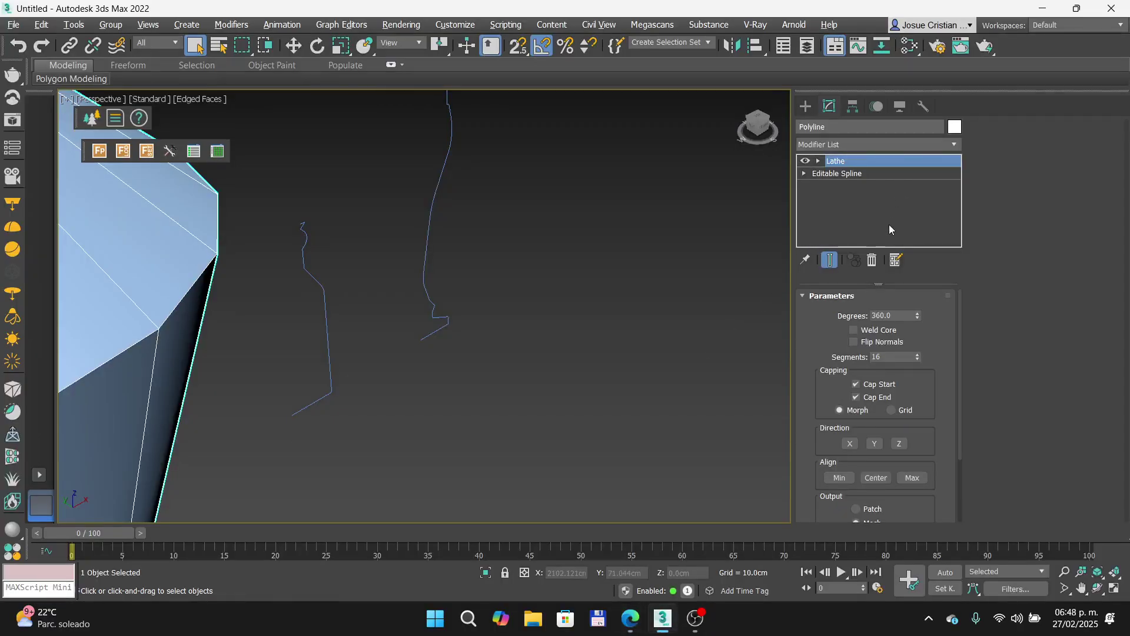
Step: Try a 180-degree Lathe revolution on the large vase and restore it to 360 degrees
scroll(549, 344, down, 6)
double_click(890, 316)
text(180)
key(Return)
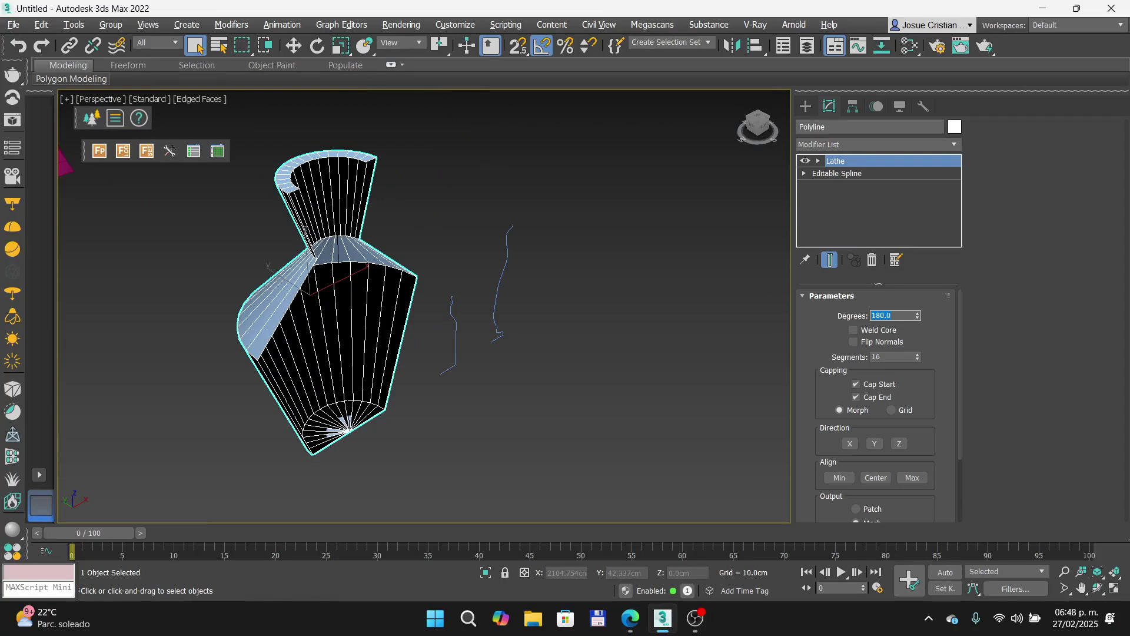
text(360)
key(Return)
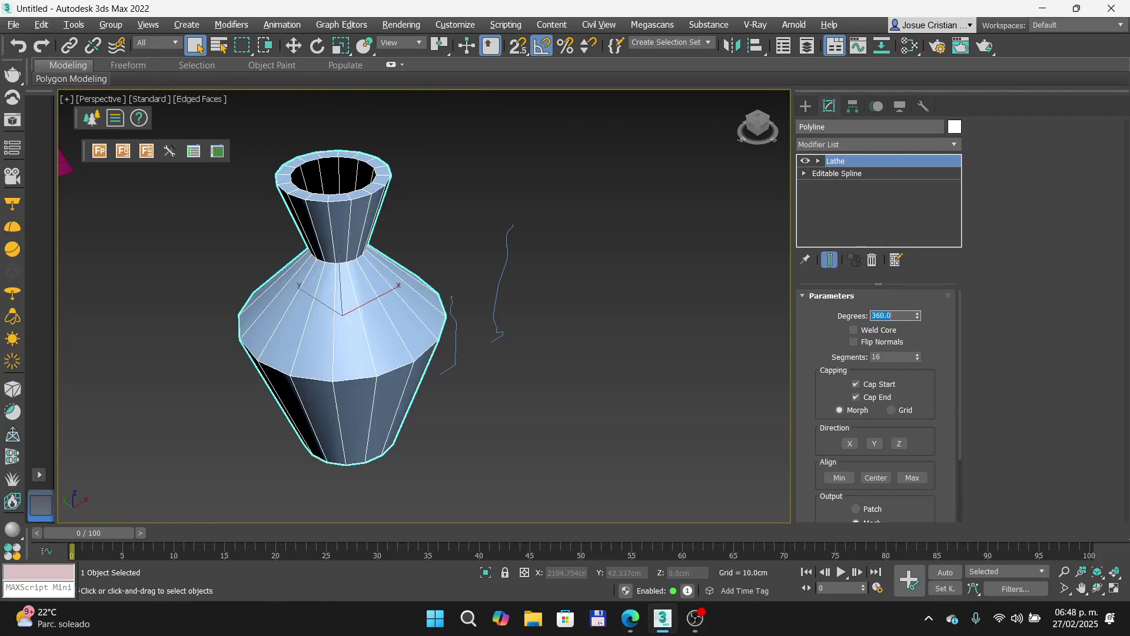
Step: Try 32 Lathe segments on the large vase and return the value to 16
click(891, 357)
text(32)
key(Return)
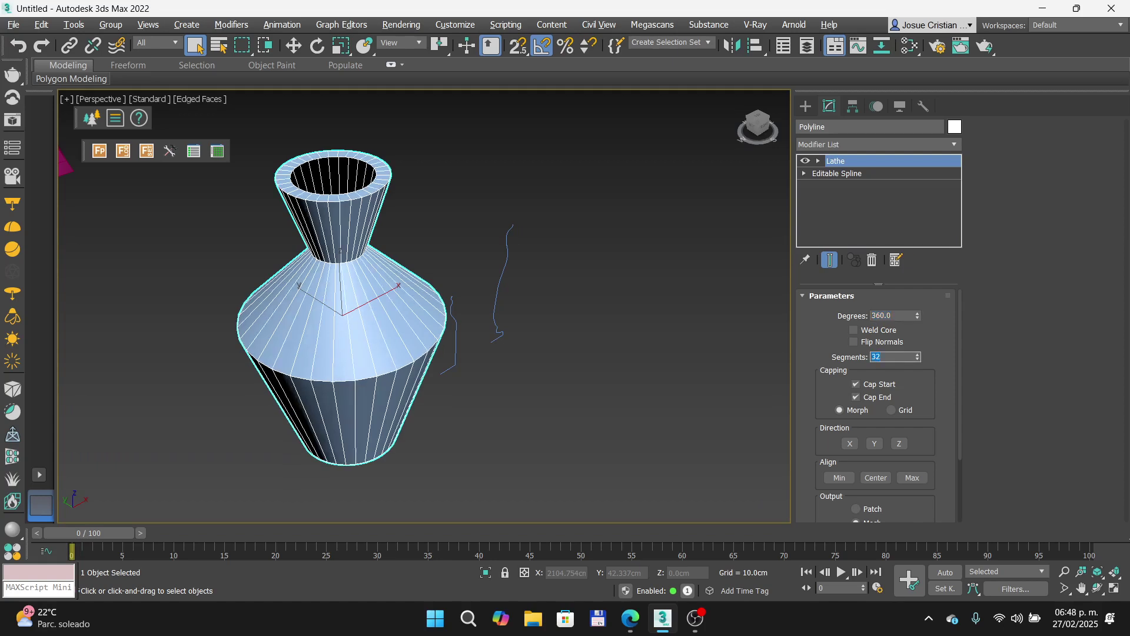
text(16)
key(Return)
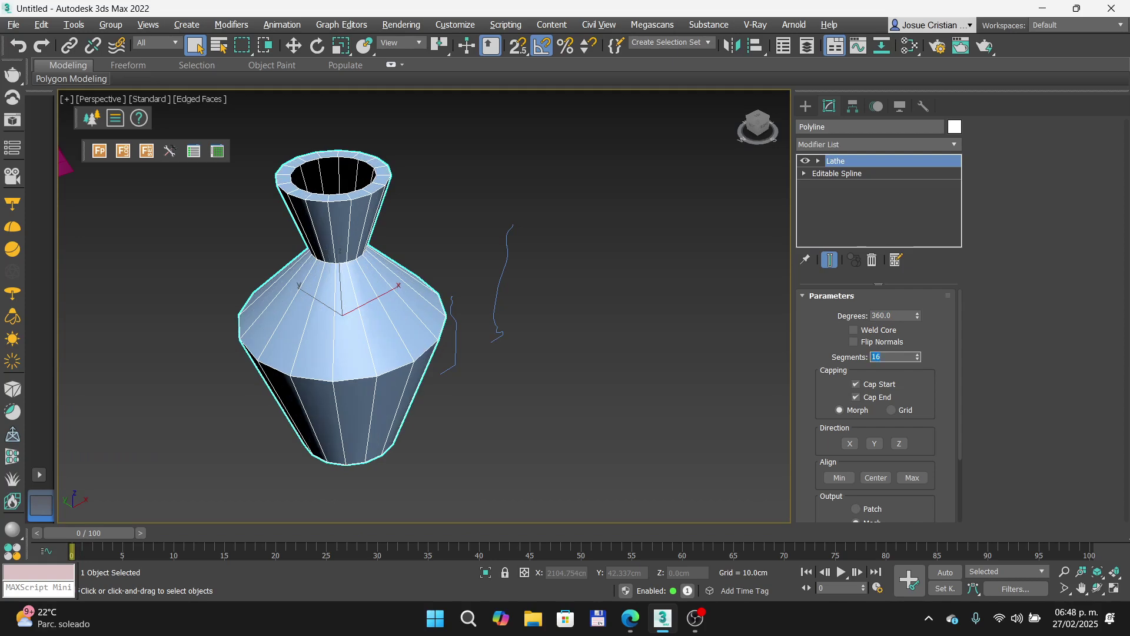
Step: Apply a Lathe modifier to the smallest profile spline beside the large vase and align it to Min
click(455, 338)
middle_drag(455, 337, 511, 325)
scroll(512, 324, up, 2)
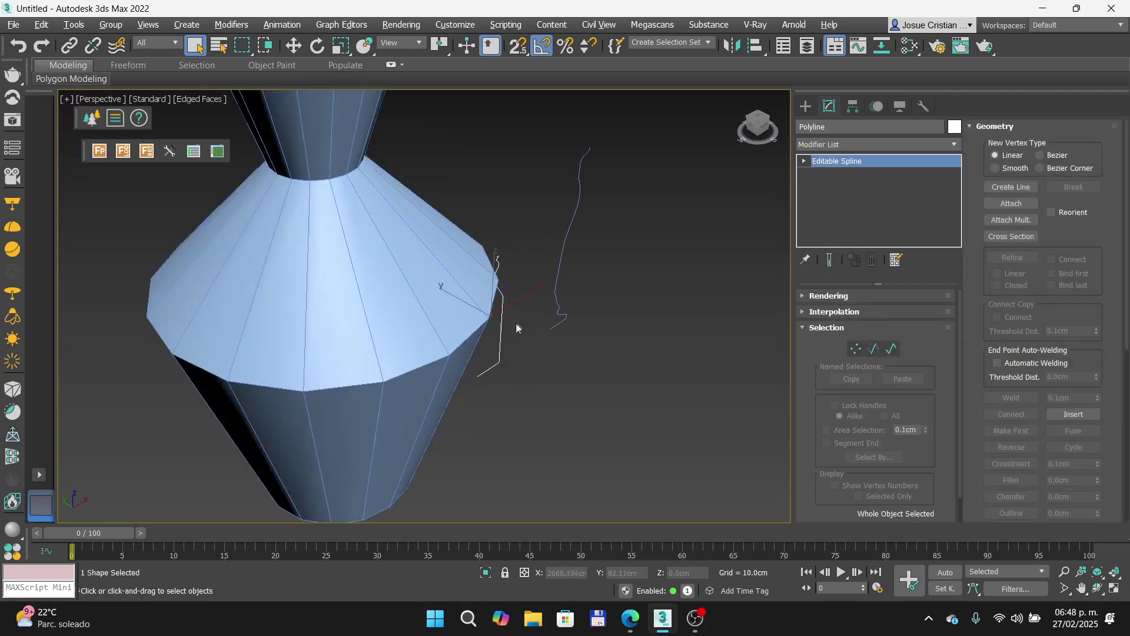
scroll(521, 363, up, 3)
alt+middle_drag(480, 309, 569, 256)
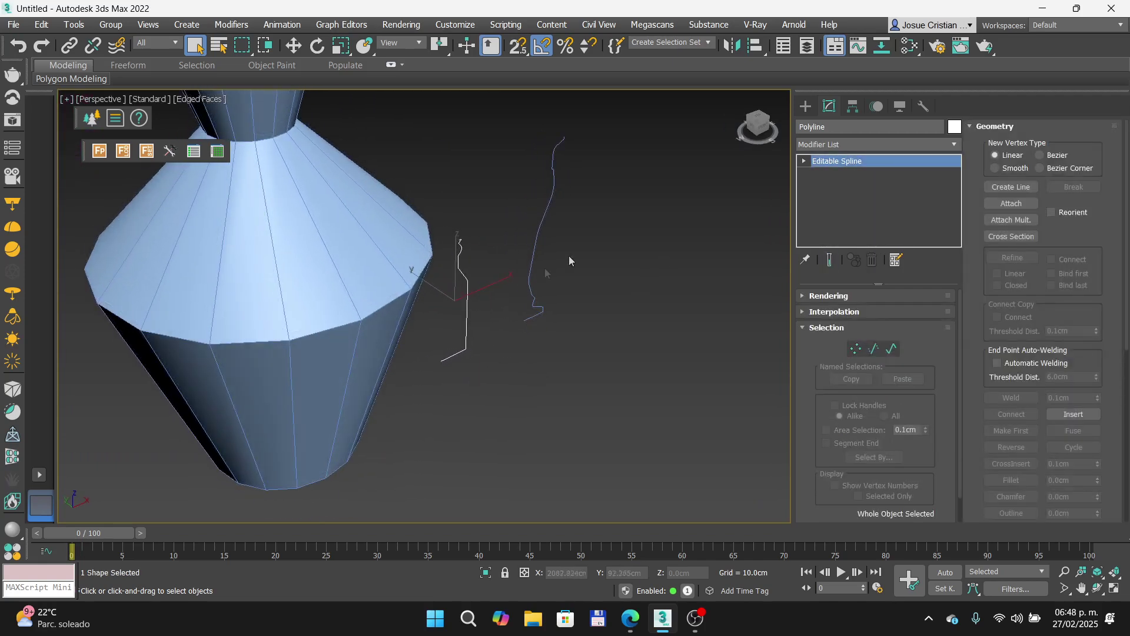
click(954, 144)
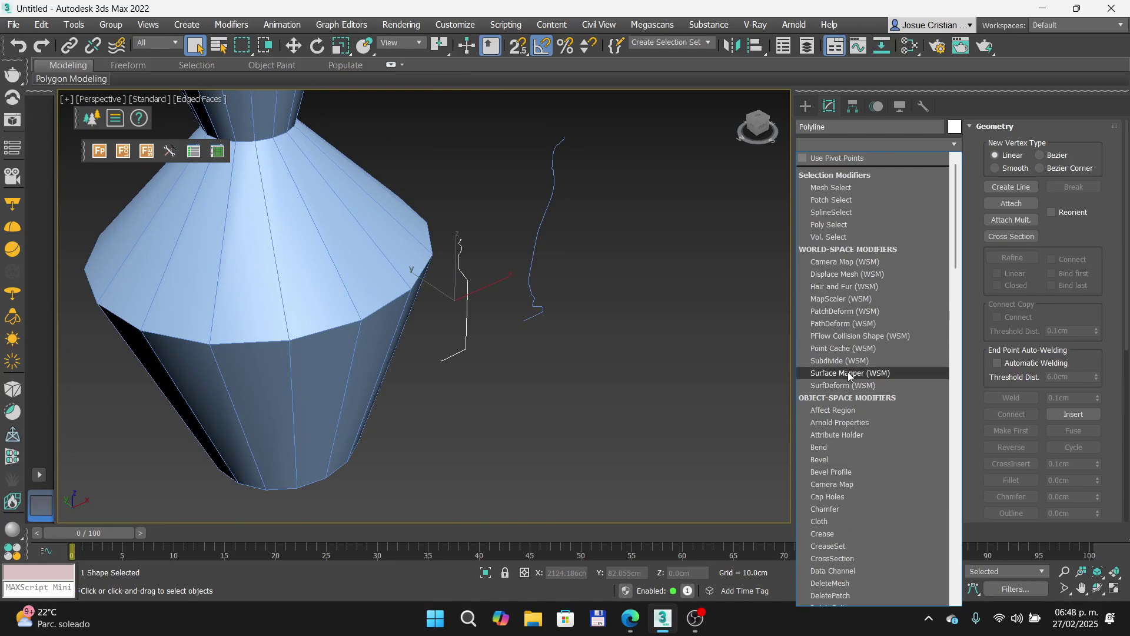
scroll(848, 372, down, 10)
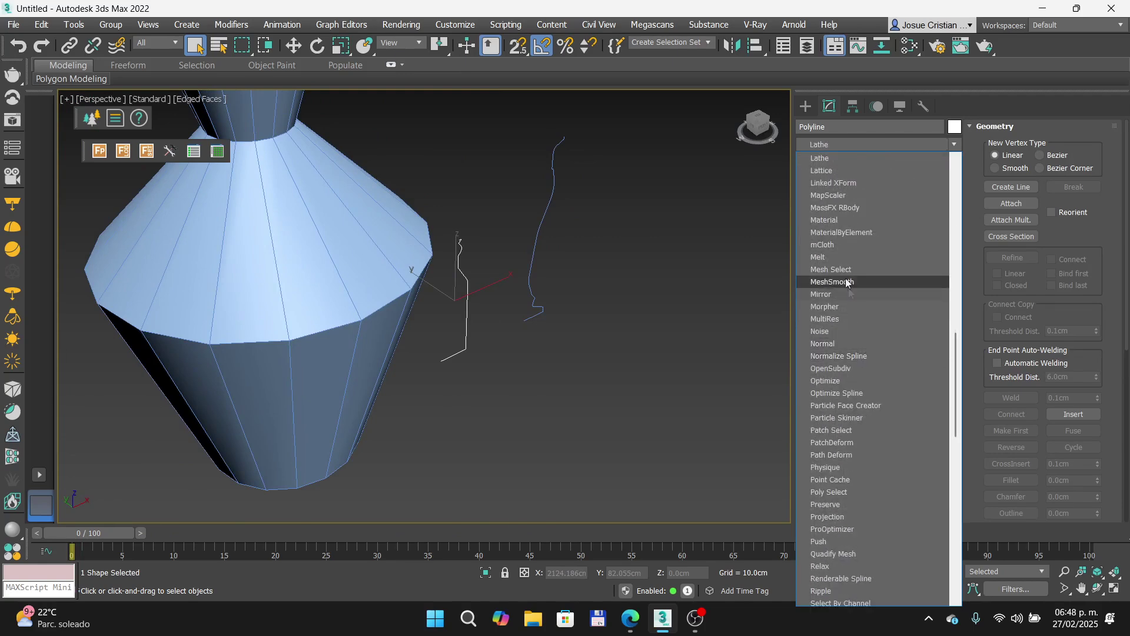
click(836, 160)
click(840, 477)
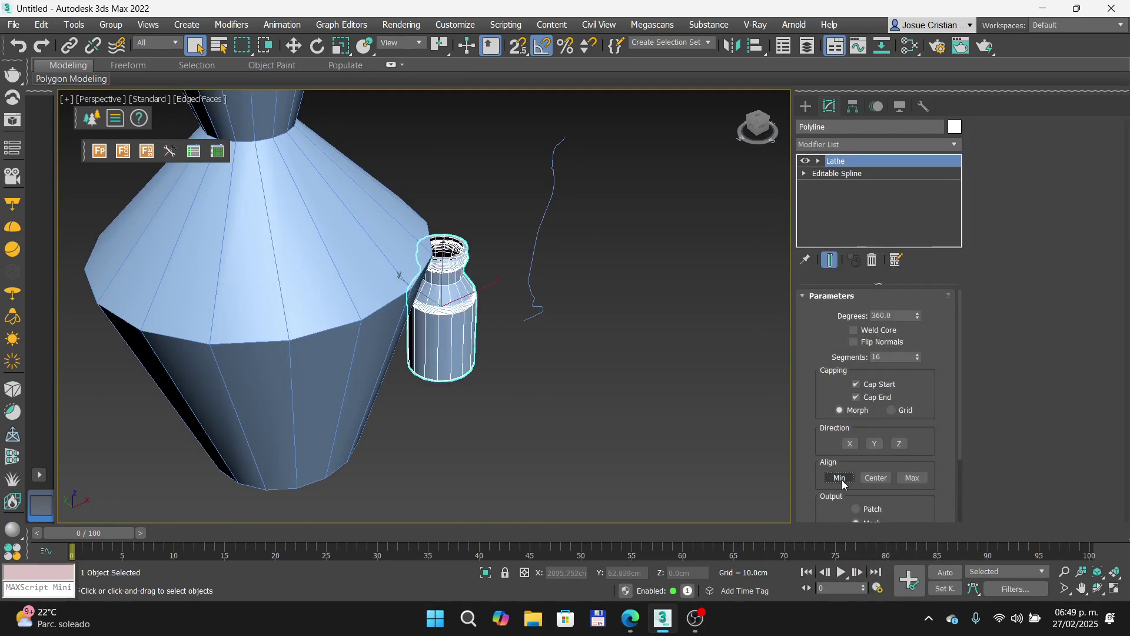
Step: Apply a Lathe modifier to the remaining profile spline beside the small bottle and align it to Min
middle_drag(565, 403, 645, 394)
scroll(570, 364, down, 3)
key(super+Tab)
key(super+Tab)
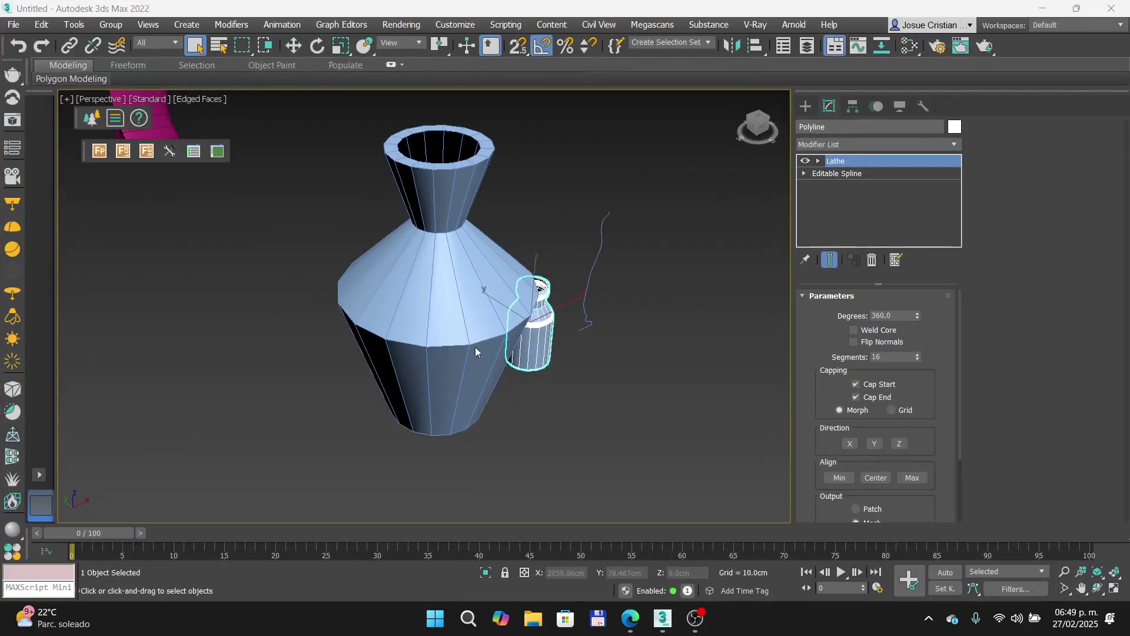
scroll(536, 354, up, 6)
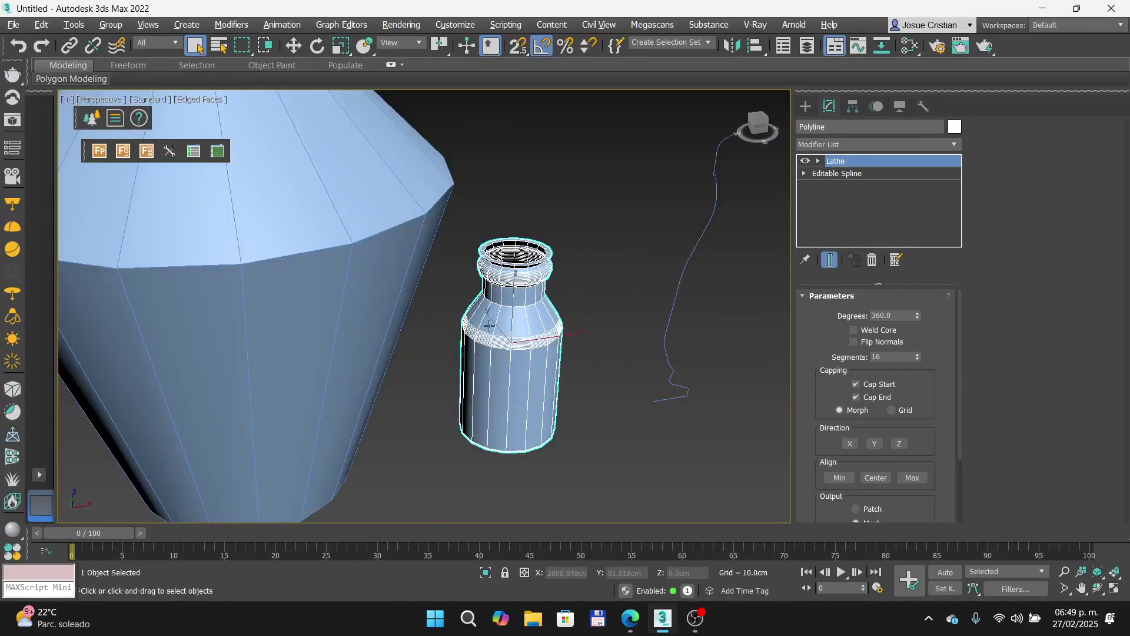
scroll(530, 346, down, 2)
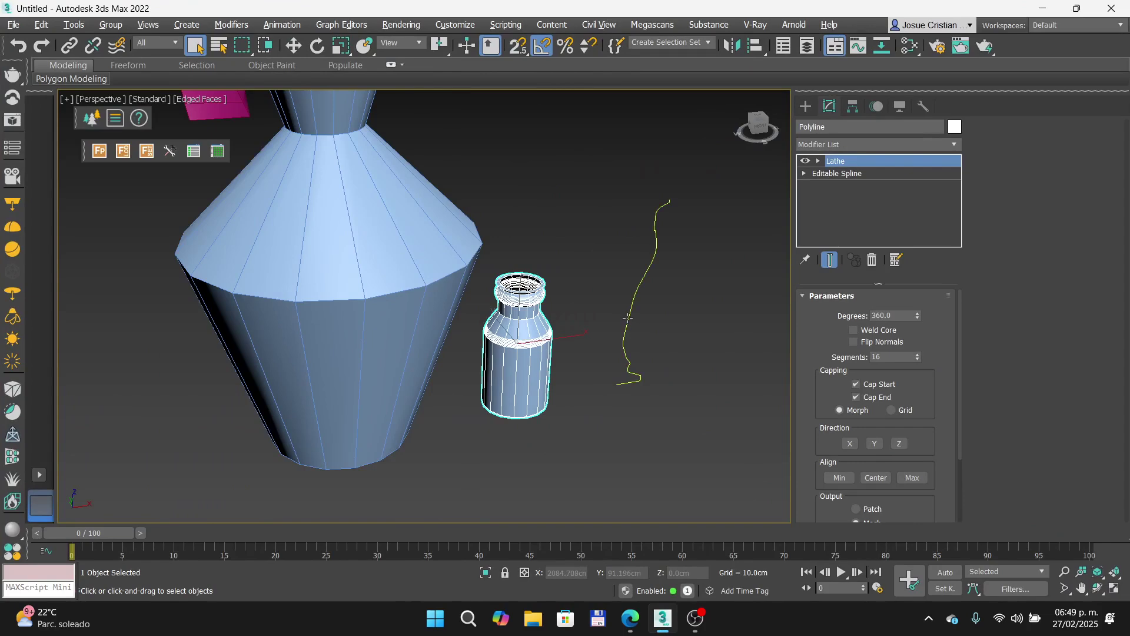
click(629, 317)
click(955, 145)
key(l)
click(830, 159)
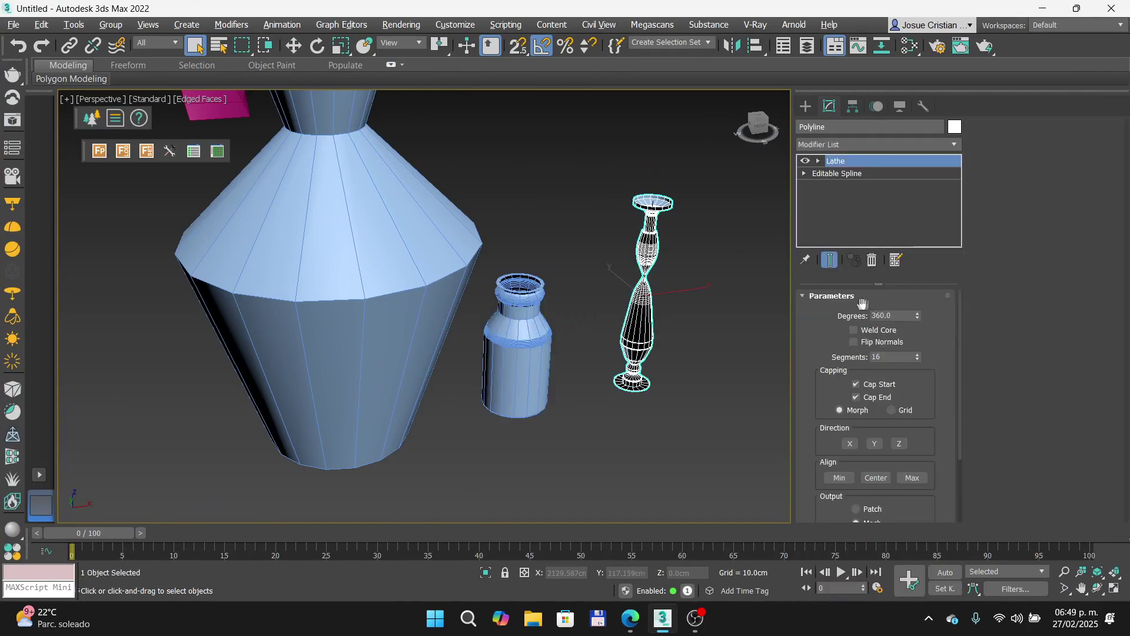
click(840, 477)
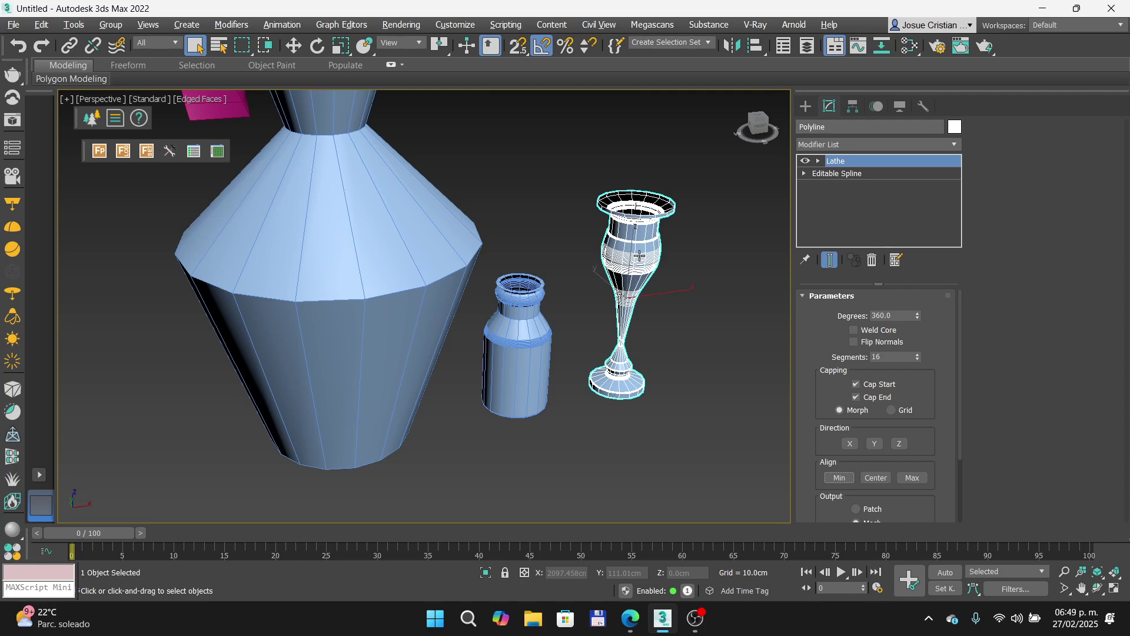
Step: Examine the three lathed vessels together from several distances and angles
scroll(553, 265, down, 3)
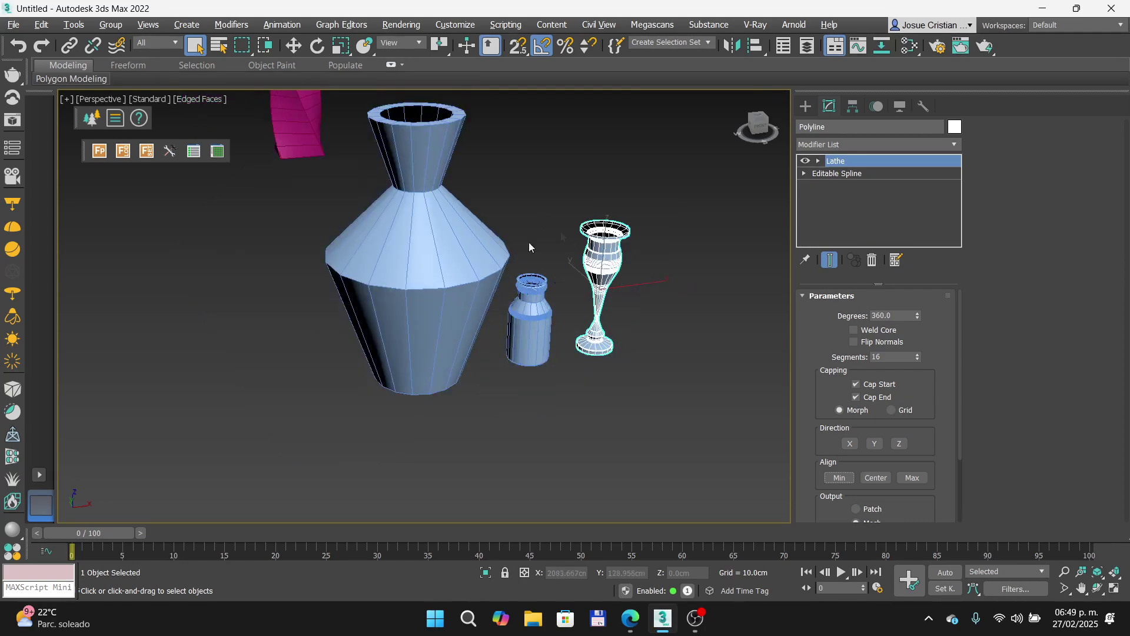
scroll(513, 203, down, 10)
scroll(506, 203, up, 12)
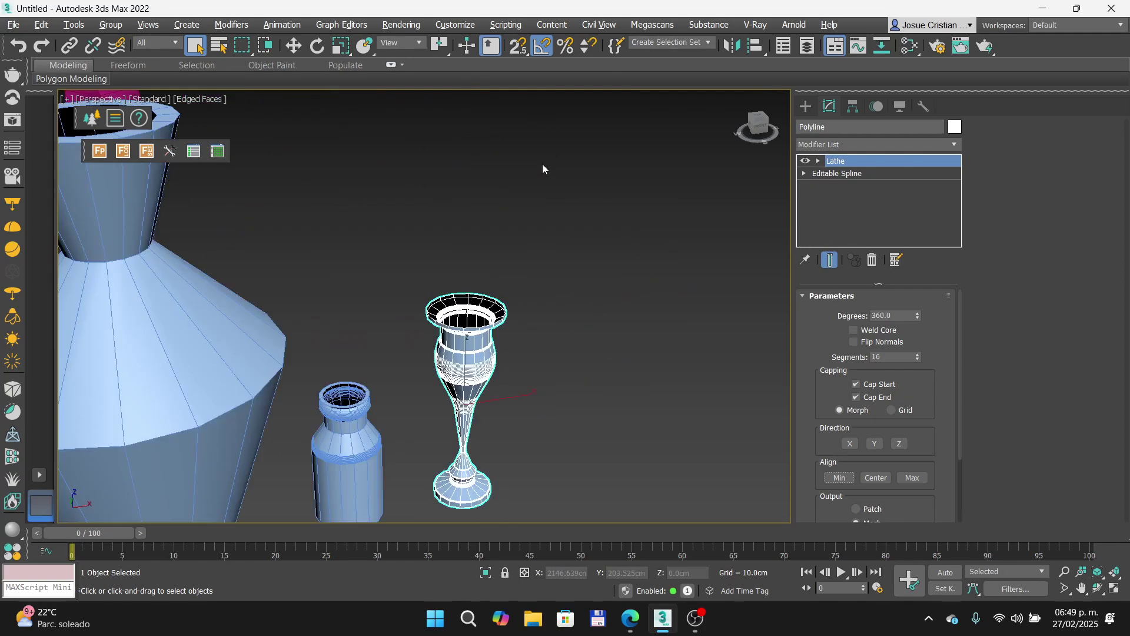
scroll(423, 222, down, 2)
middle_drag(362, 232, 403, 224)
scroll(516, 204, down, 5)
scroll(502, 221, up, 5)
scroll(503, 220, down, 5)
scroll(505, 226, up, 5)
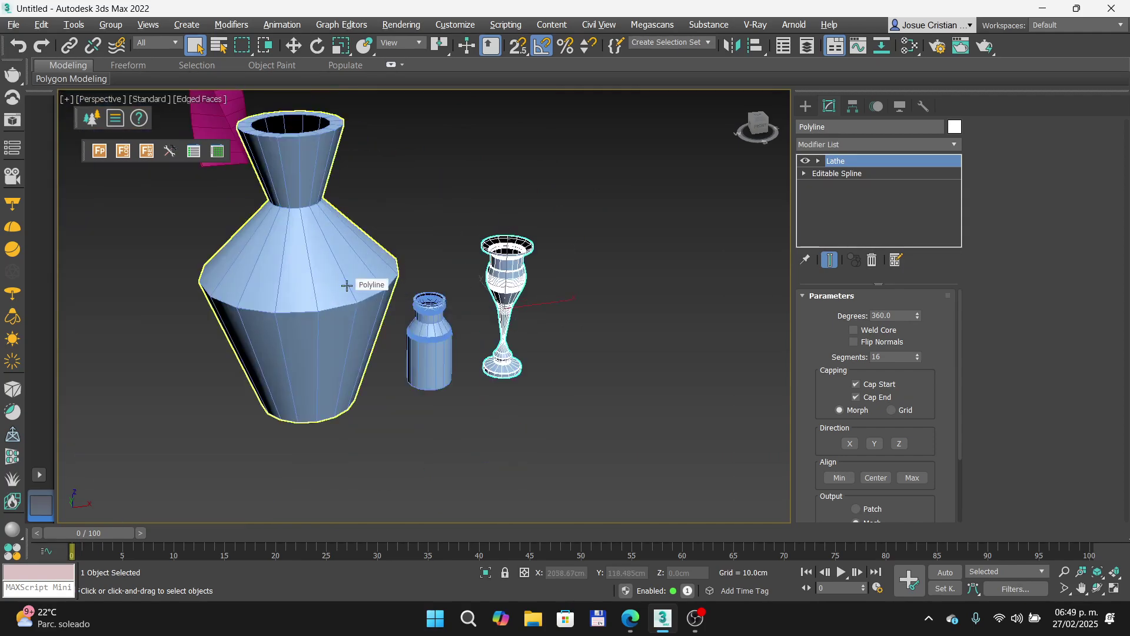
alt+middle_drag(336, 272, 412, 217)
scroll(411, 217, up, 1)
scroll(412, 217, down, 1)
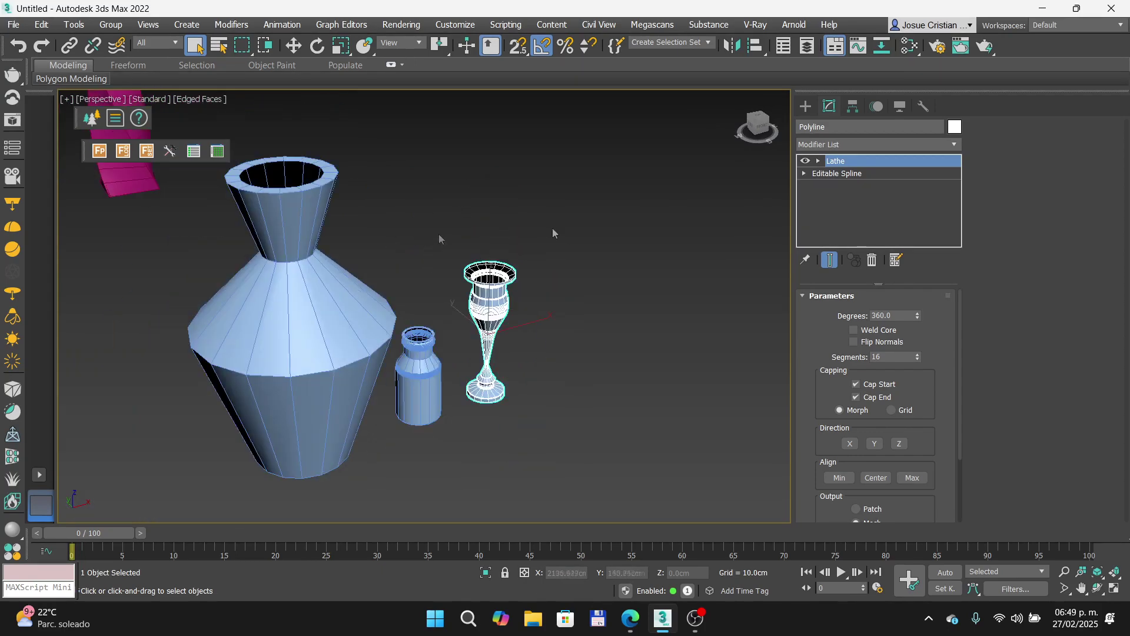
Step: Select the large vase, switch to the Prezi lesson and examine the arrowed bottle base on its Topología slide
click(272, 360)
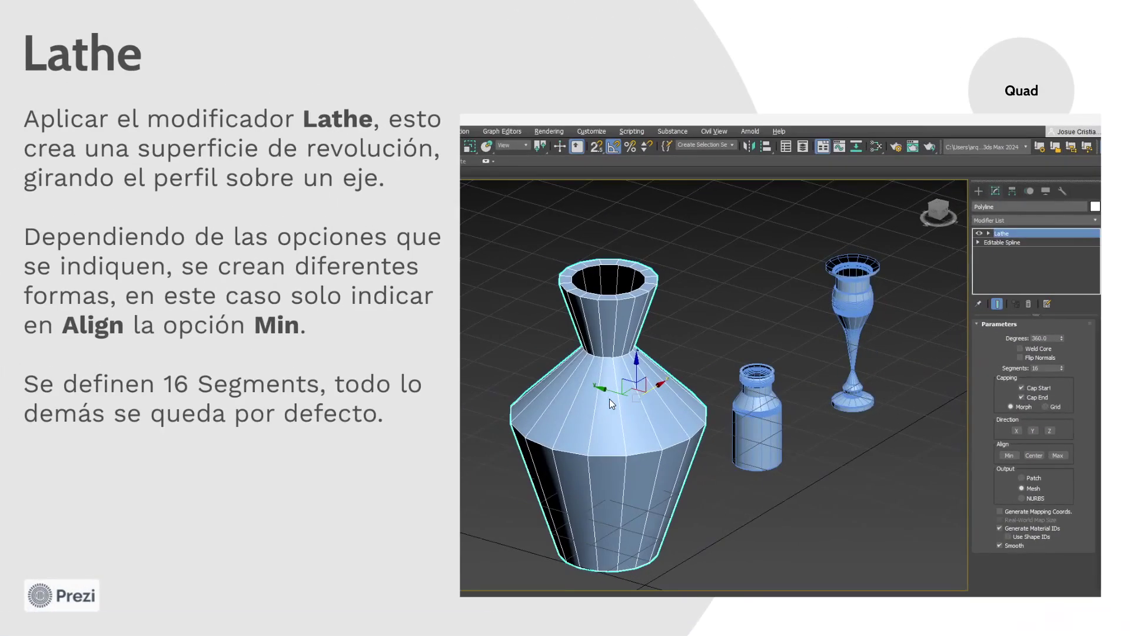
key(Right)
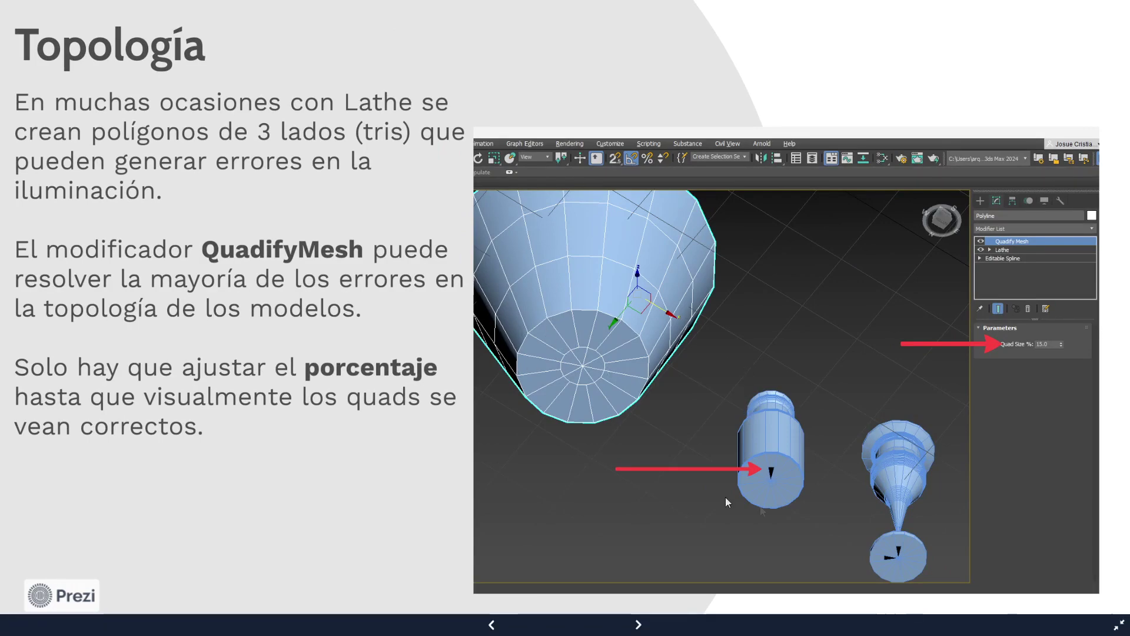
scroll(778, 503, up, 4)
drag(782, 503, 707, 433)
scroll(750, 425, up, 2)
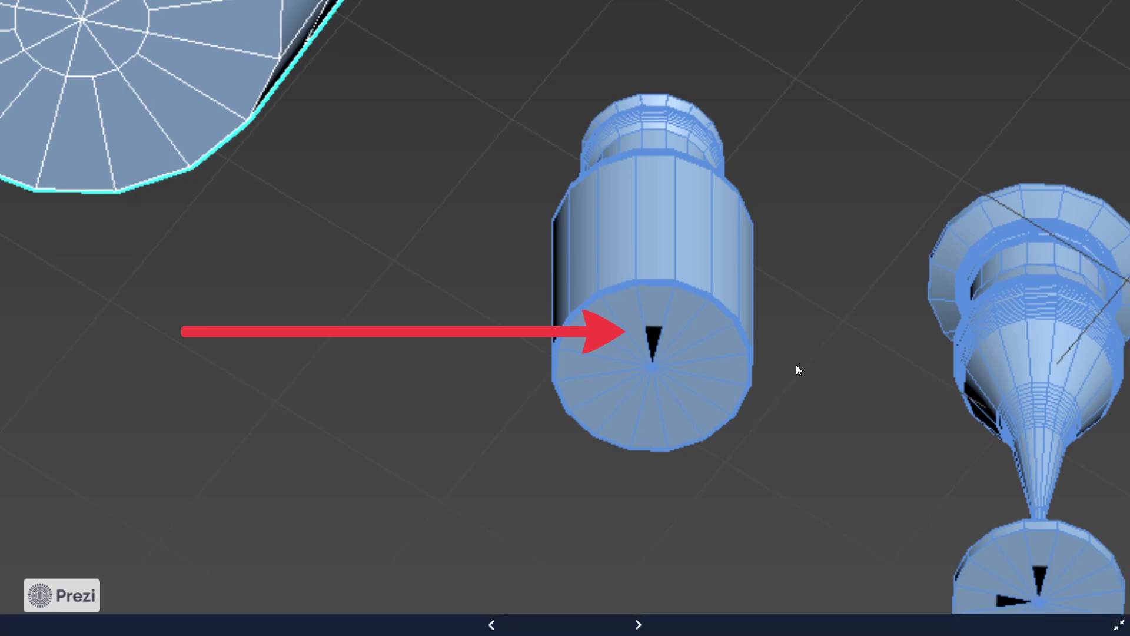
Step: Return to 3ds Max and inspect the undersides of the three lathed vessels
key(alt+Tab)
alt+middle_drag(540, 344, 459, 285)
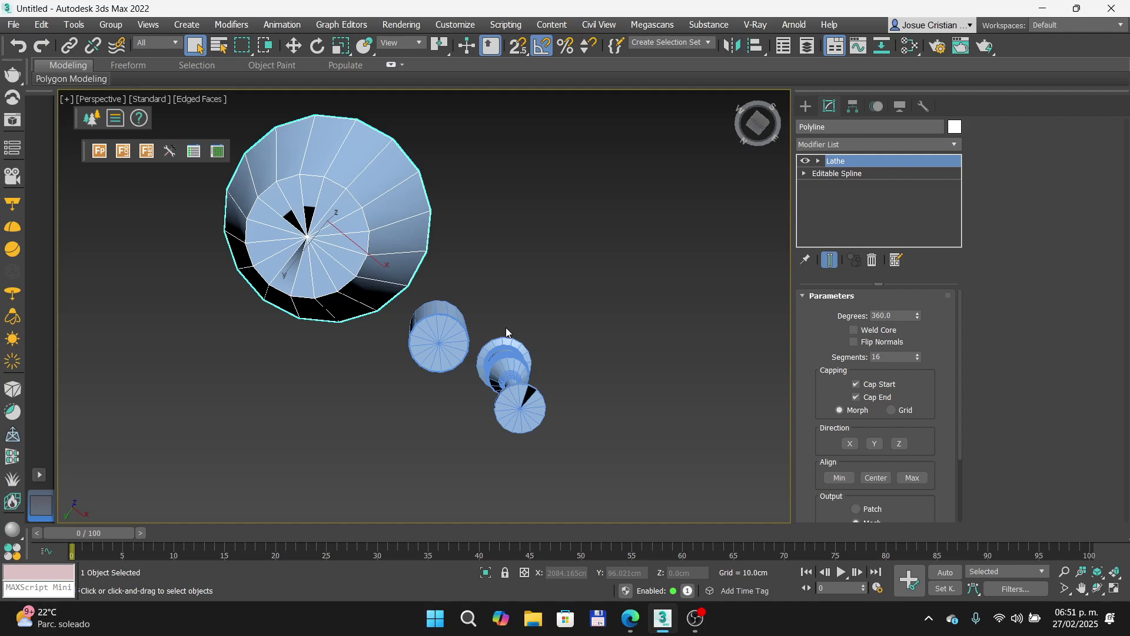
alt+middle_drag(440, 325, 401, 299)
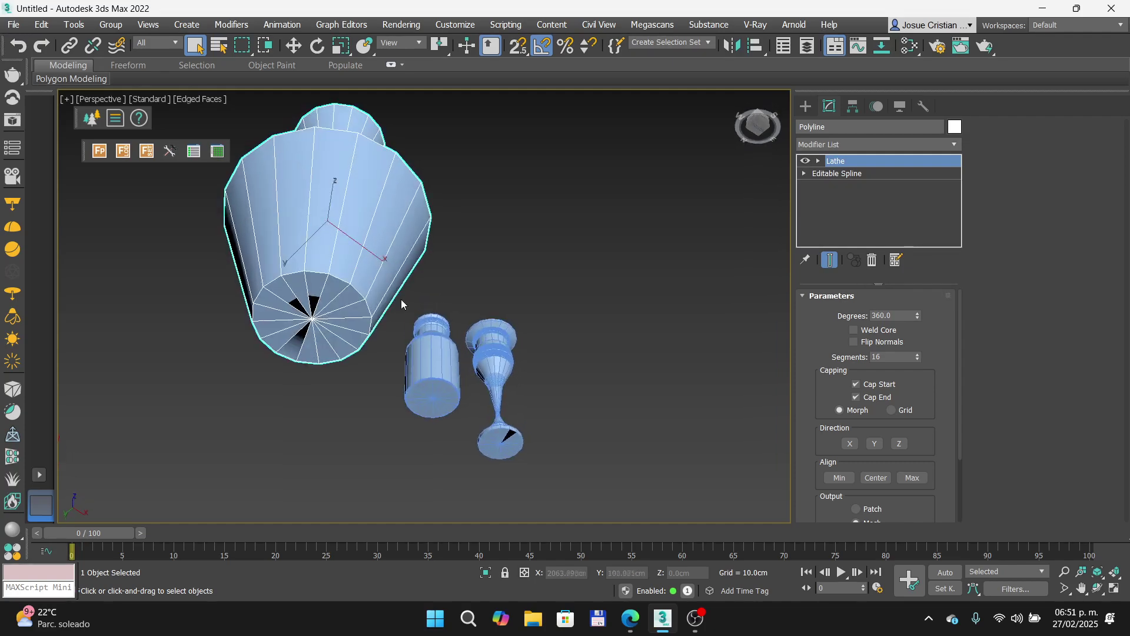
Step: Switch to the Prezi lesson and examine the Quadify Mesh modifier and the vase base on the Topología slide
key(alt+Tab)
key(Right)
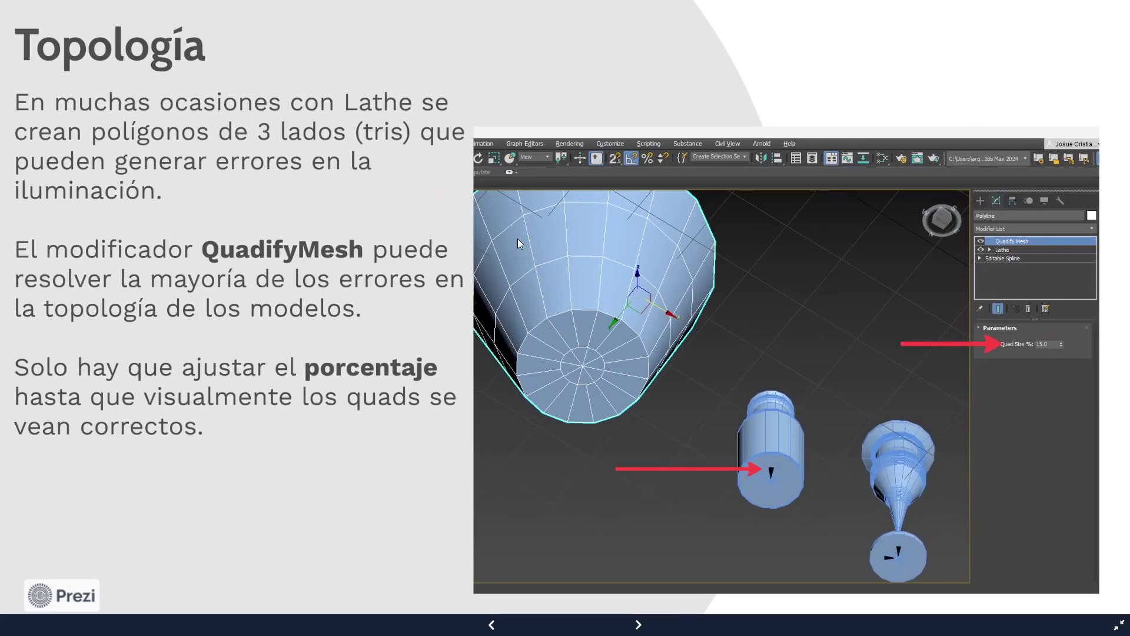
key(Right)
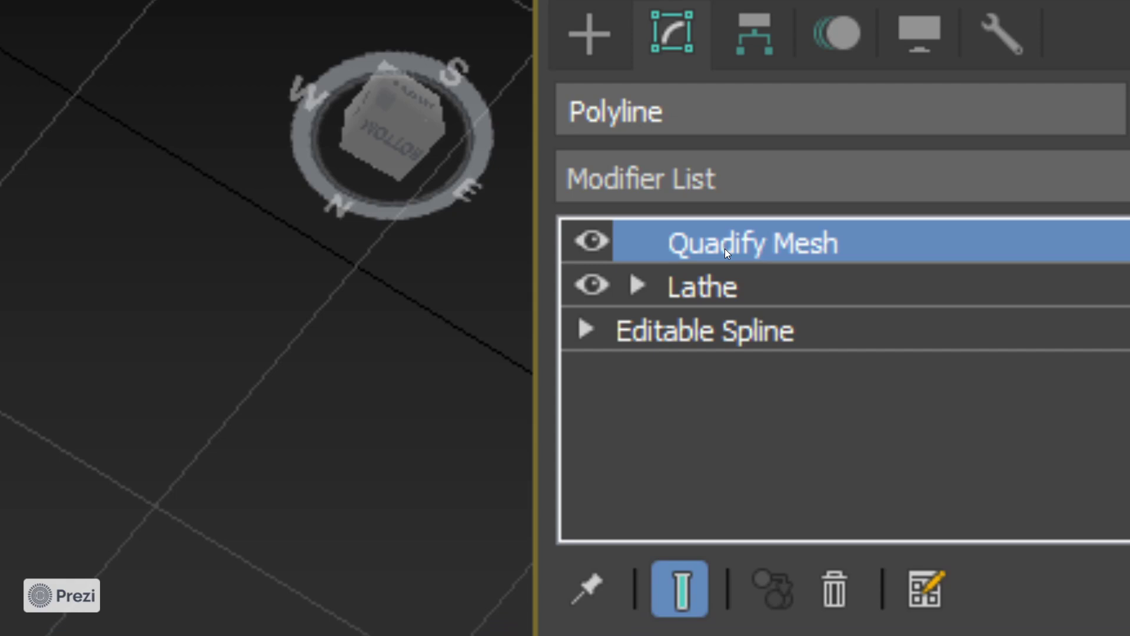
click(725, 248)
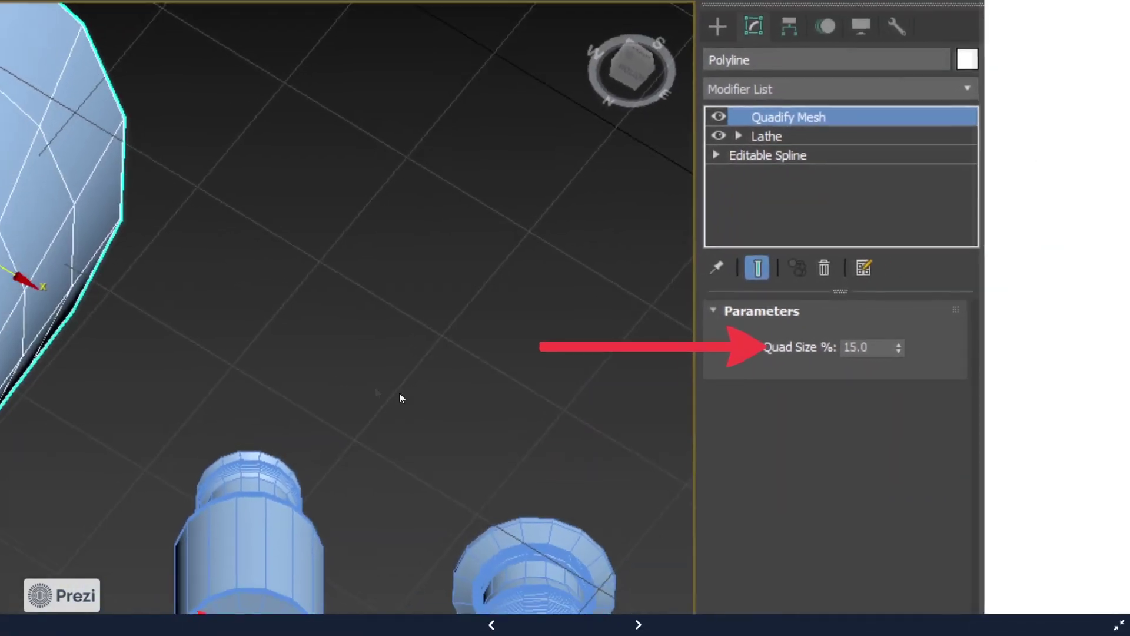
click(638, 301)
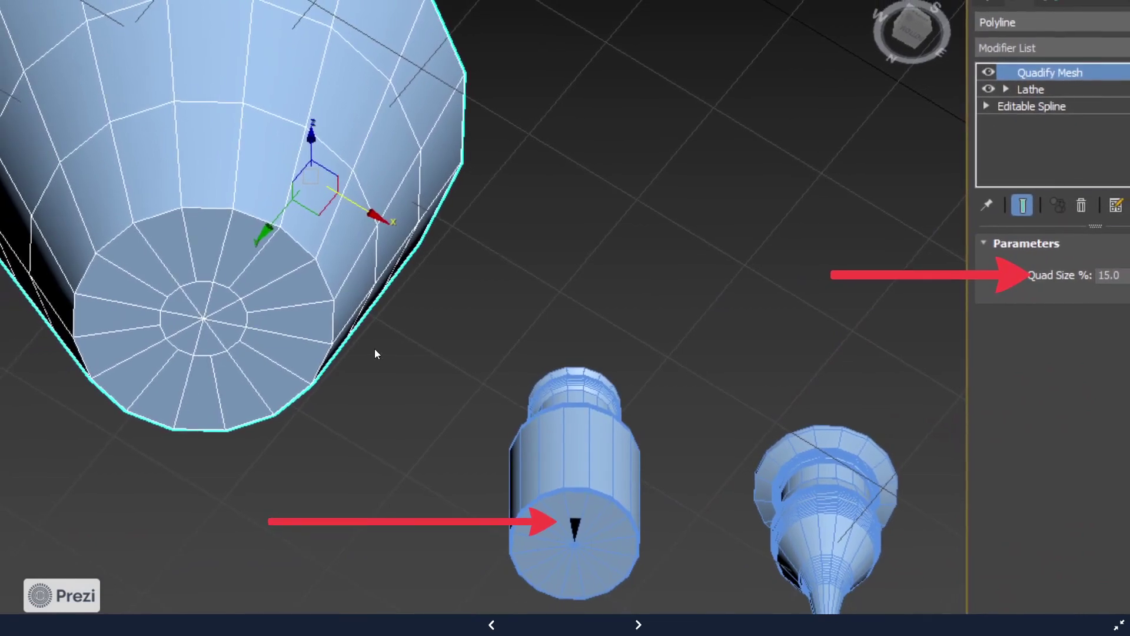
drag(306, 327, 398, 328)
Step: Return to 3ds Max and apply a Quadify Mesh modifier to the large vase
key(alt+Tab)
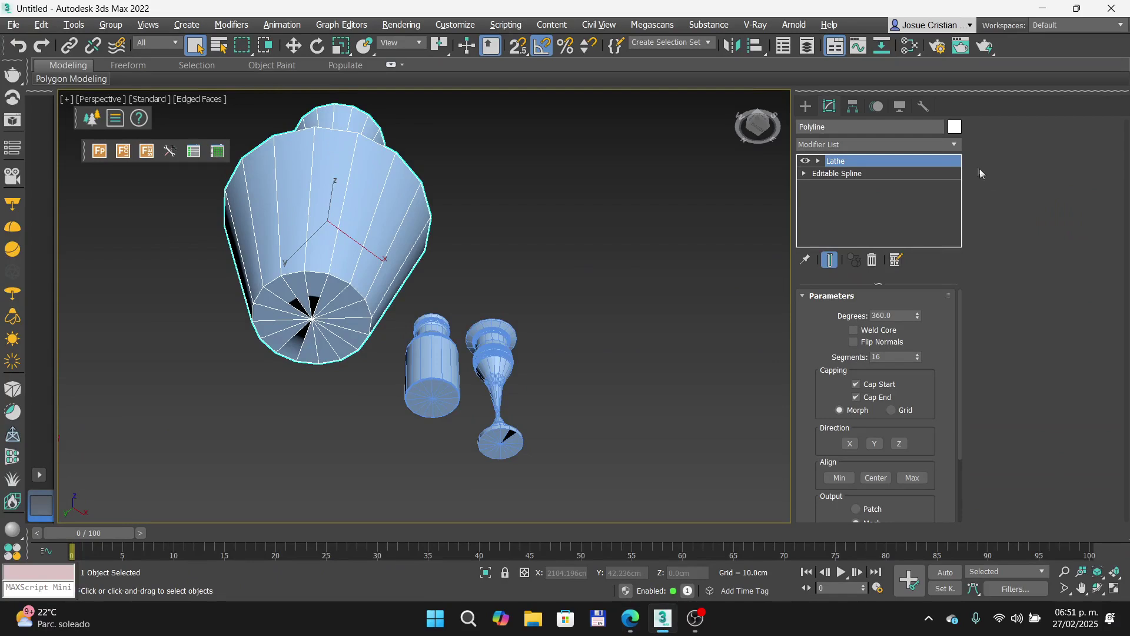
click(955, 145)
text(q)
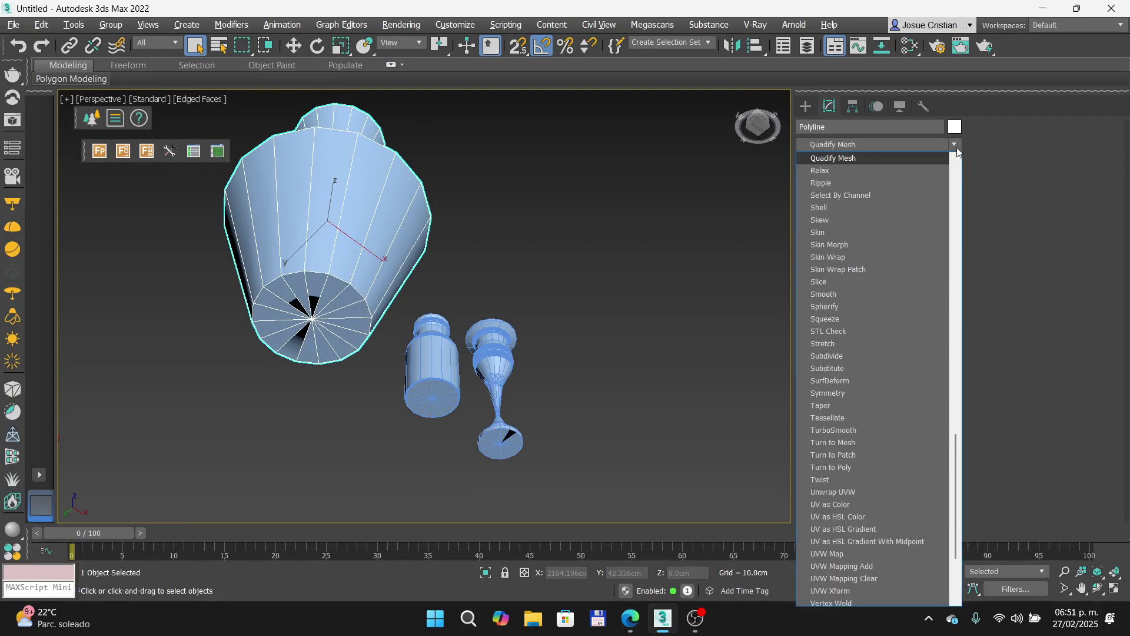
click(873, 157)
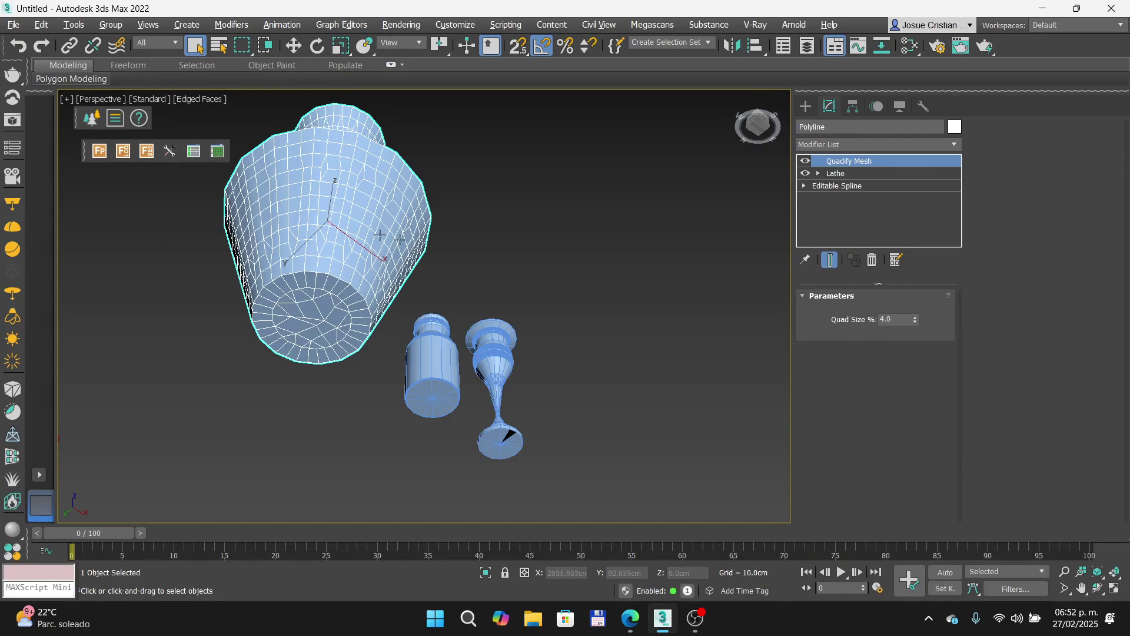
Step: Frame the large vase and inspect the quadified mesh on its side and base
middle_drag(454, 304, 467, 358)
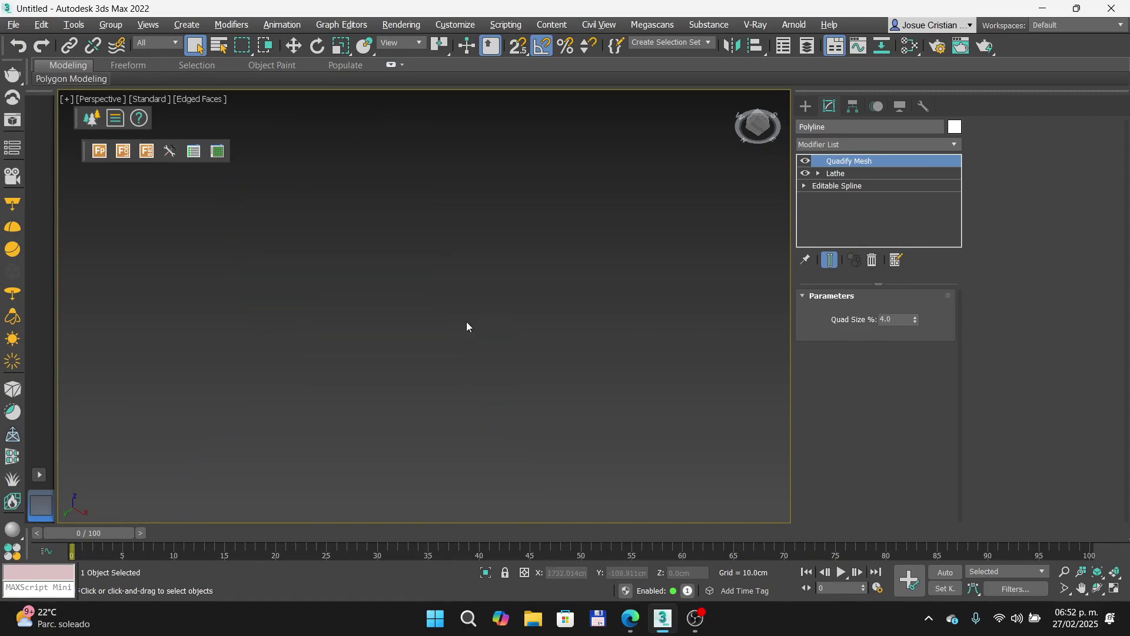
key(z)
scroll(463, 299, up, 4)
middle_drag(339, 349, 362, 280)
scroll(186, 355, up, 3)
scroll(187, 356, down, 3)
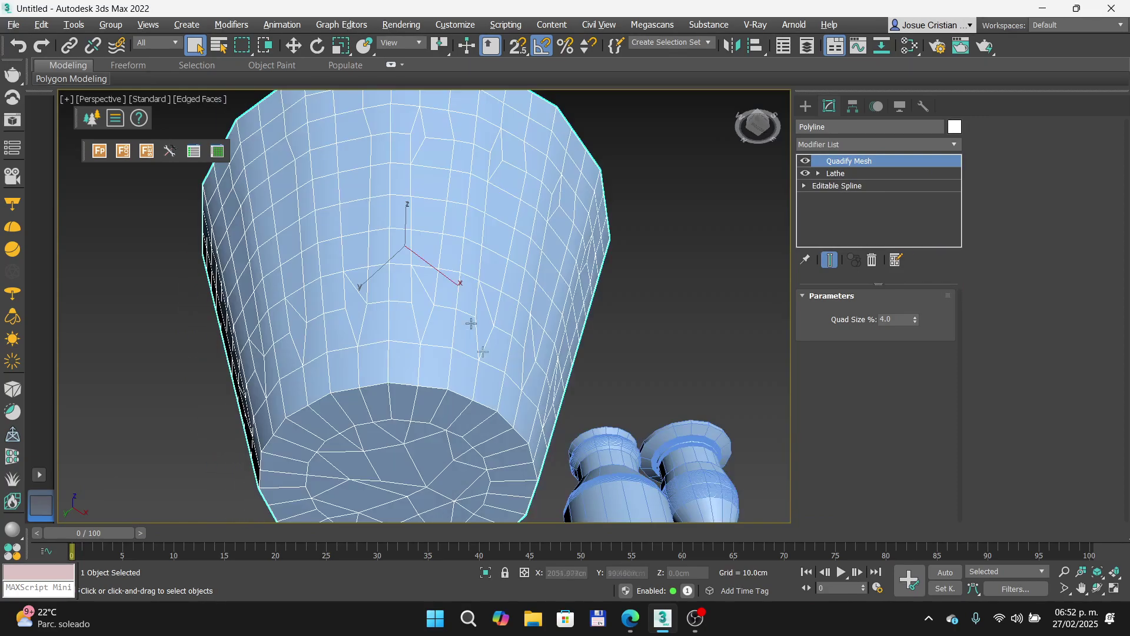
scroll(393, 303, up, 4)
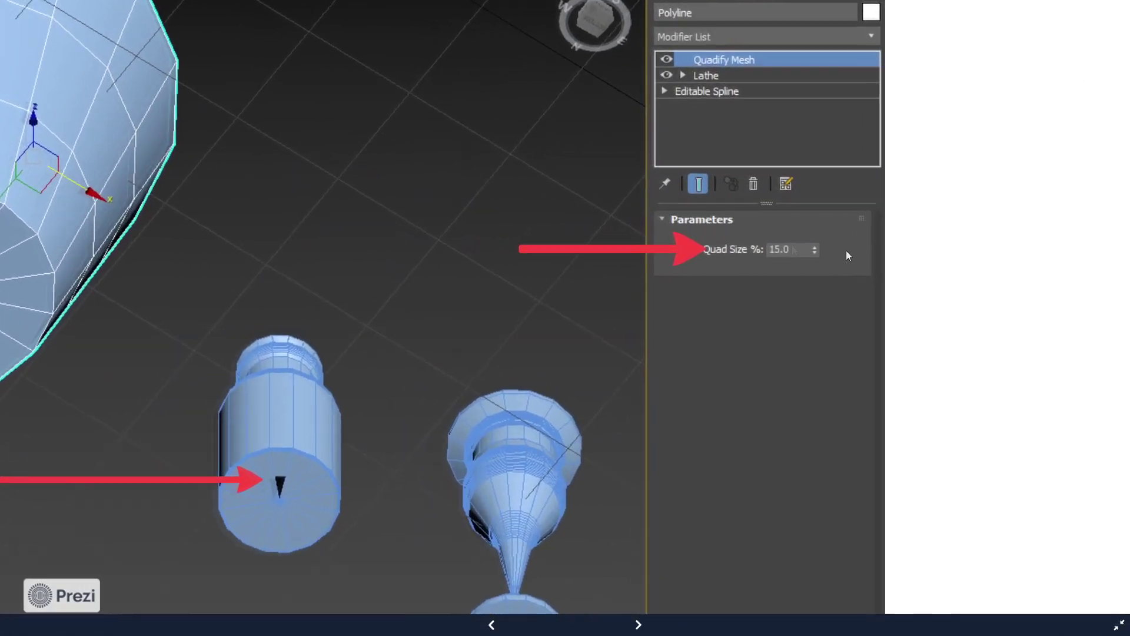
Step: Examine the Quad Size % parameter and the resulting vase mesh on the Prezi's Topología slide
scroll(793, 245, up, 8)
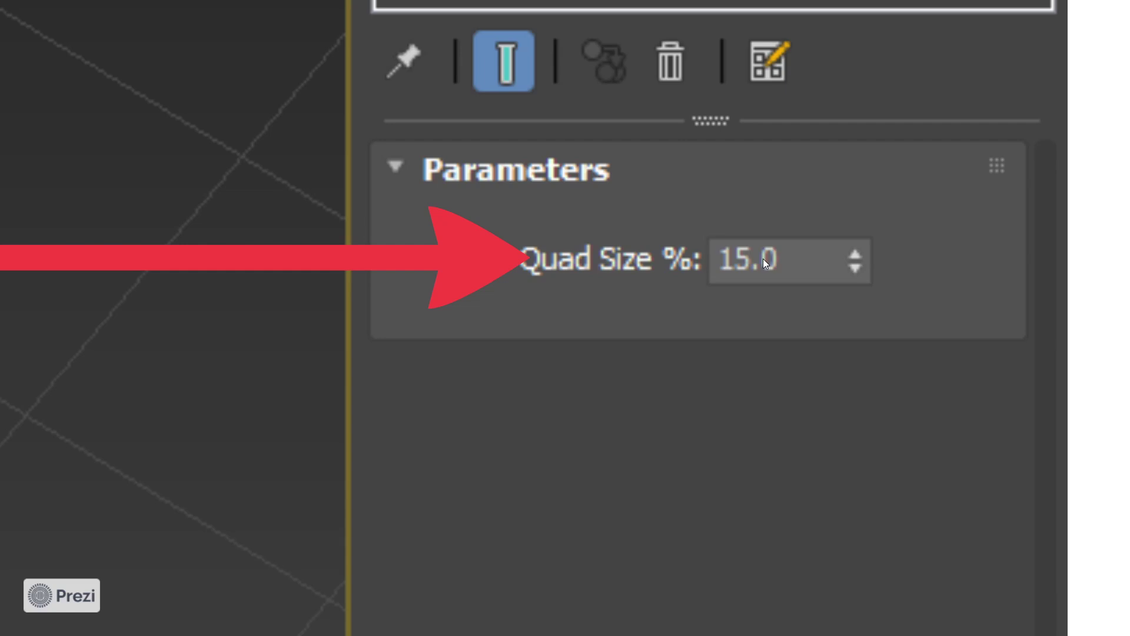
scroll(695, 261, down, 5)
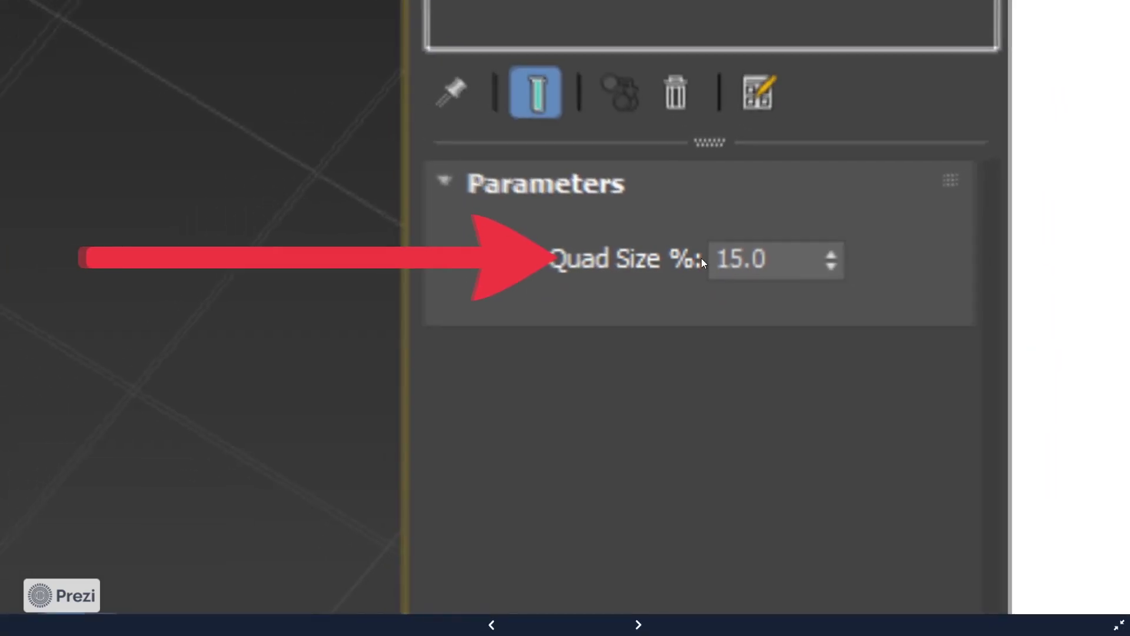
drag(433, 340, 683, 206)
scroll(332, 230, down, 2)
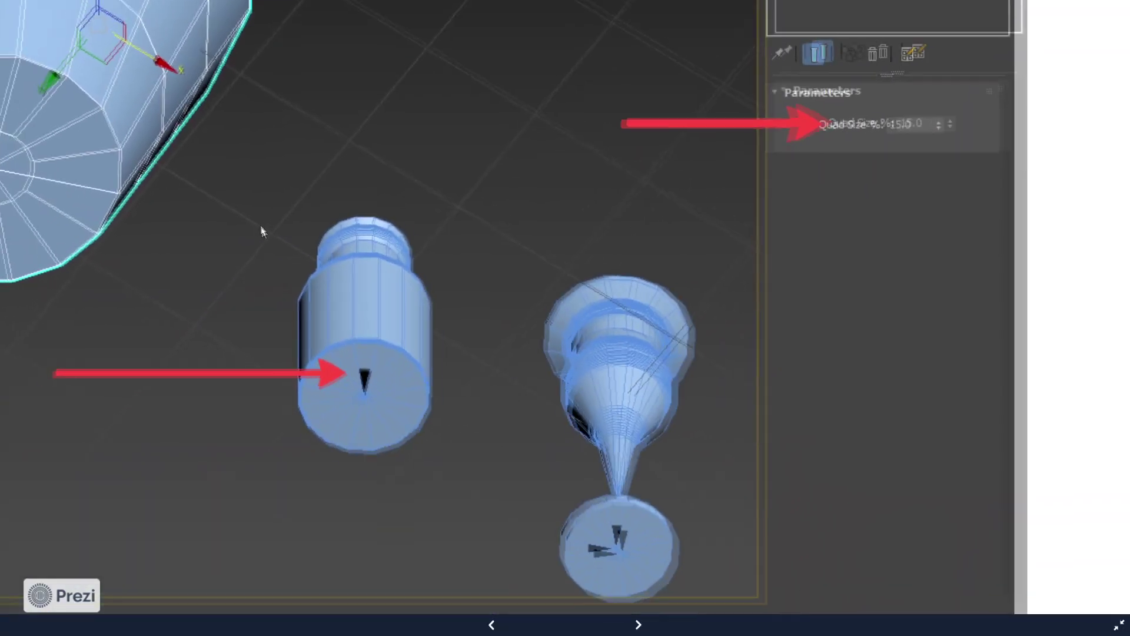
drag(261, 226, 412, 372)
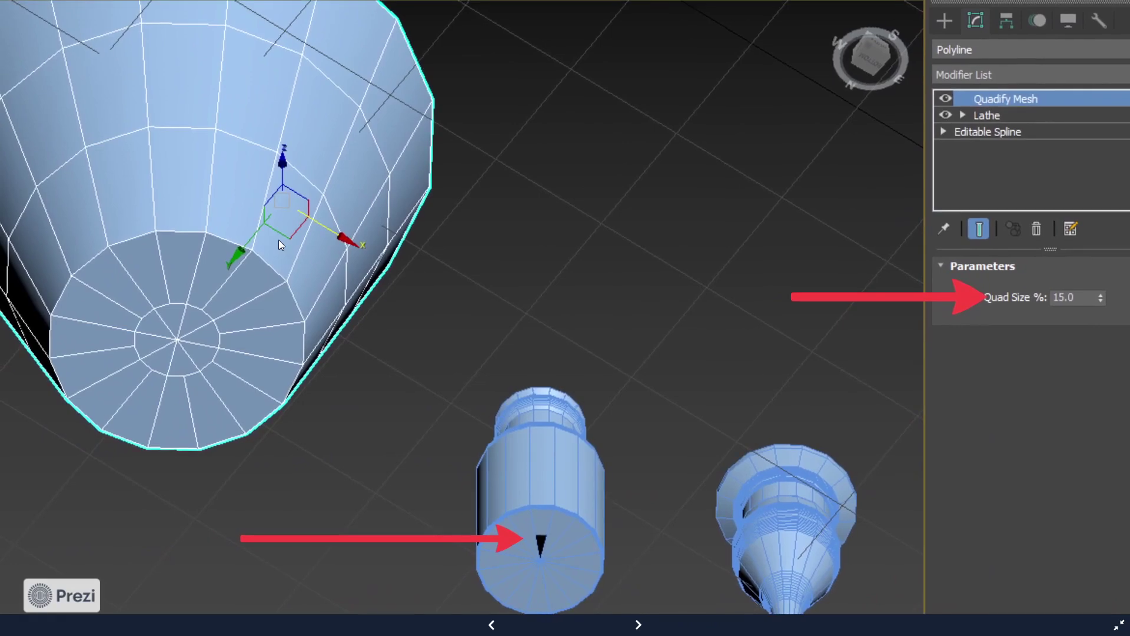
Step: Return to 3ds Max, try a Quad Size of 10% on the large vase's Quadify Mesh, and set it to 15%
key(alt+Tab)
scroll(448, 253, down, 3)
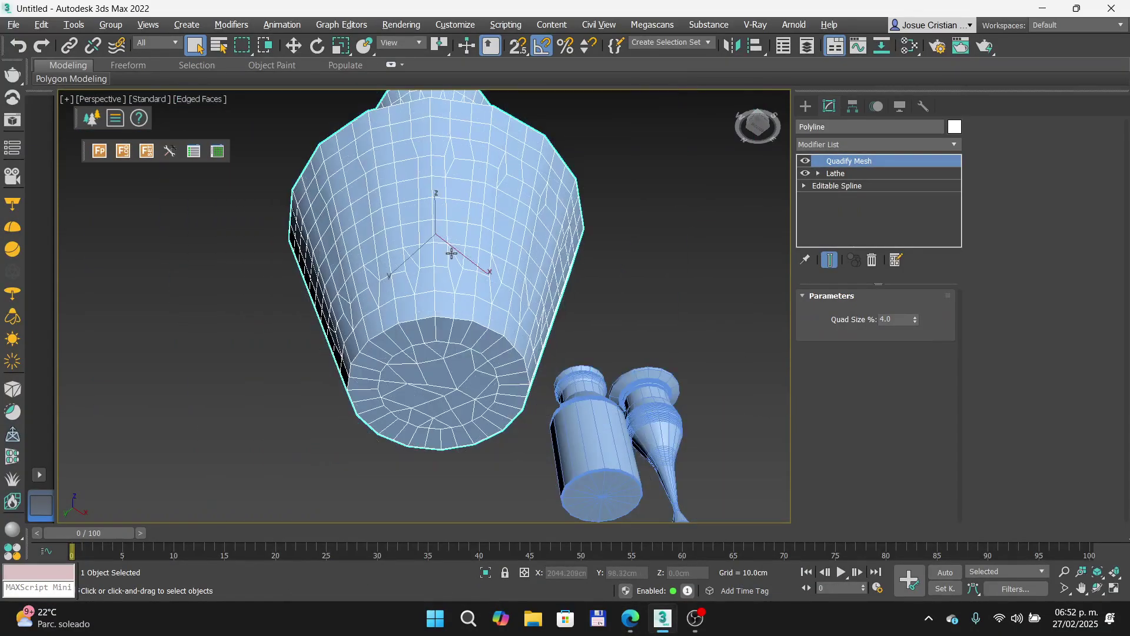
double_click(894, 319)
text(10)
key(Return)
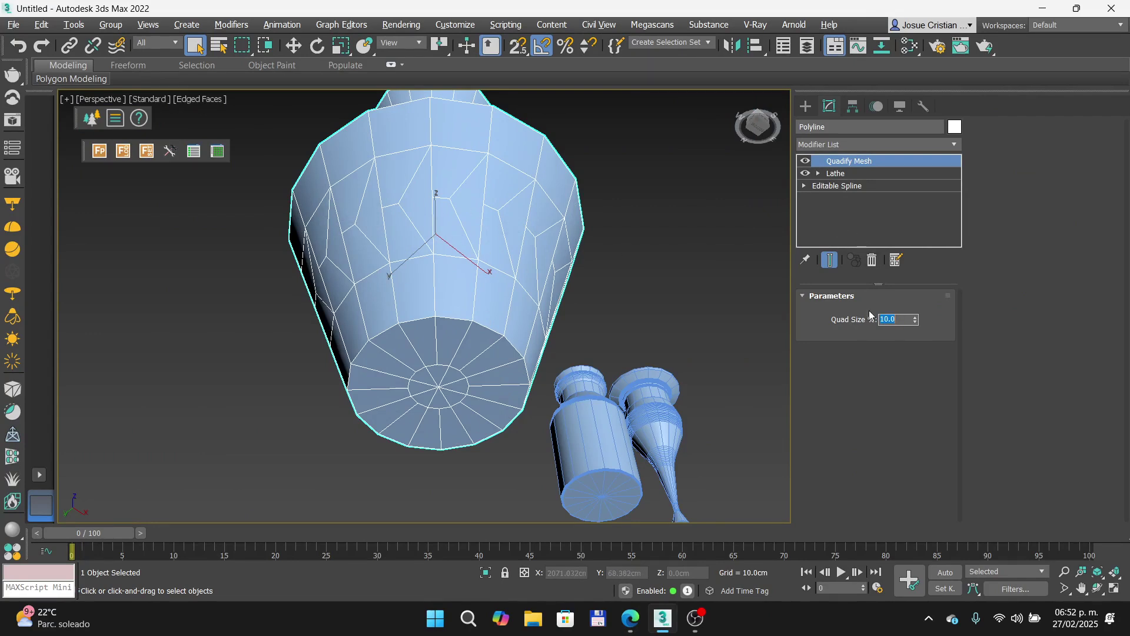
text(15)
key(Return)
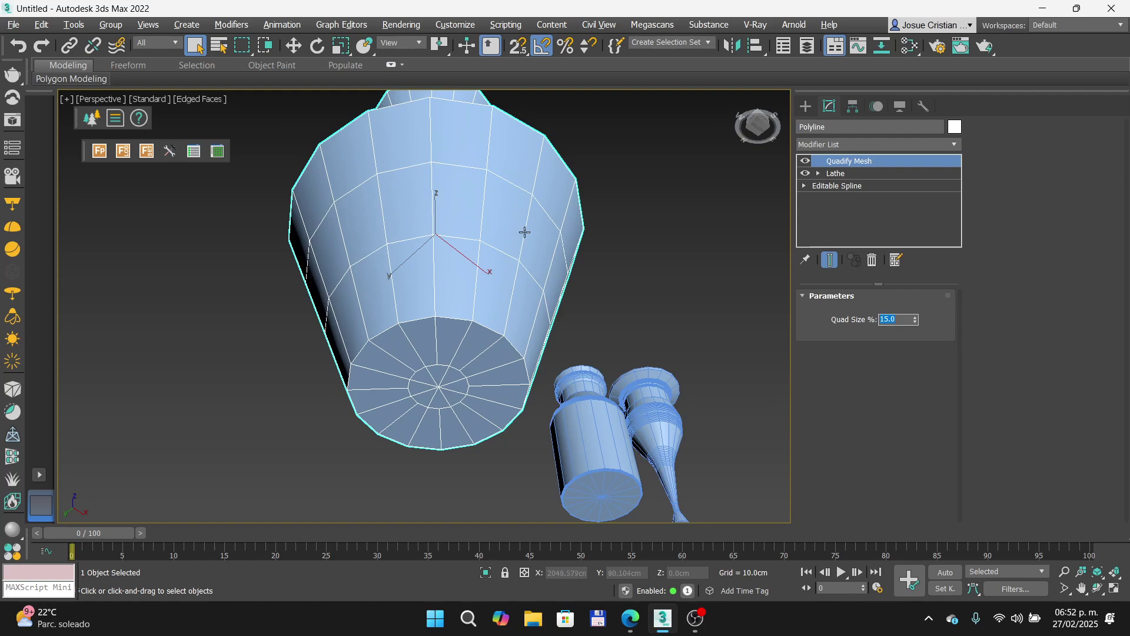
Step: Inspect the polygon layout at the centre of the large vase's base up close
scroll(424, 359, up, 2)
scroll(434, 303, down, 4)
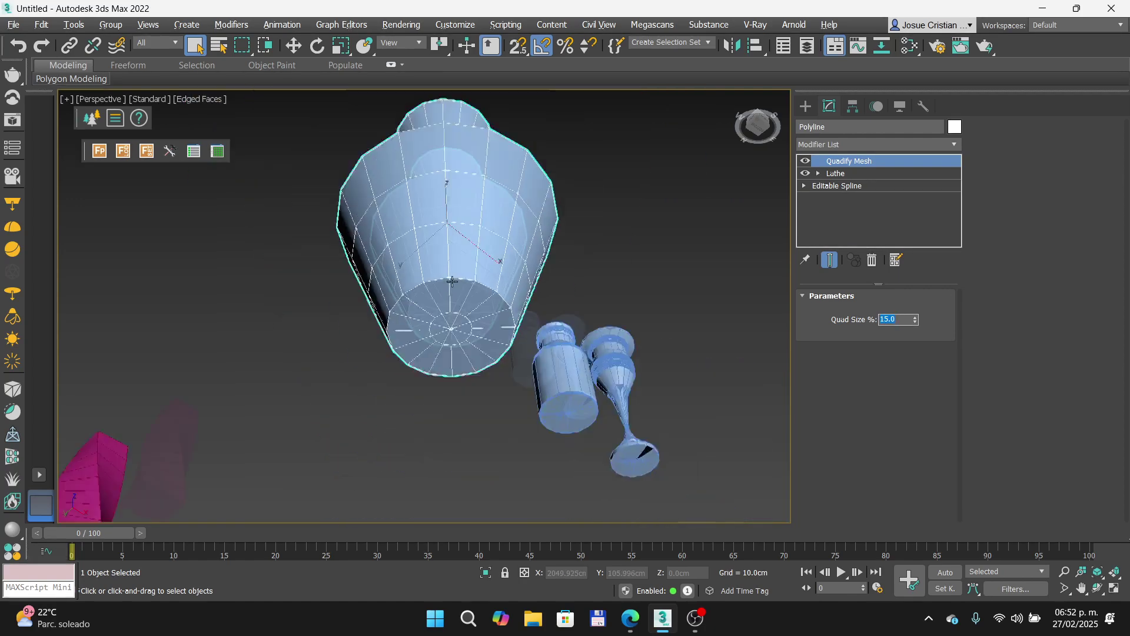
scroll(477, 265, up, 3)
scroll(480, 321, up, 8)
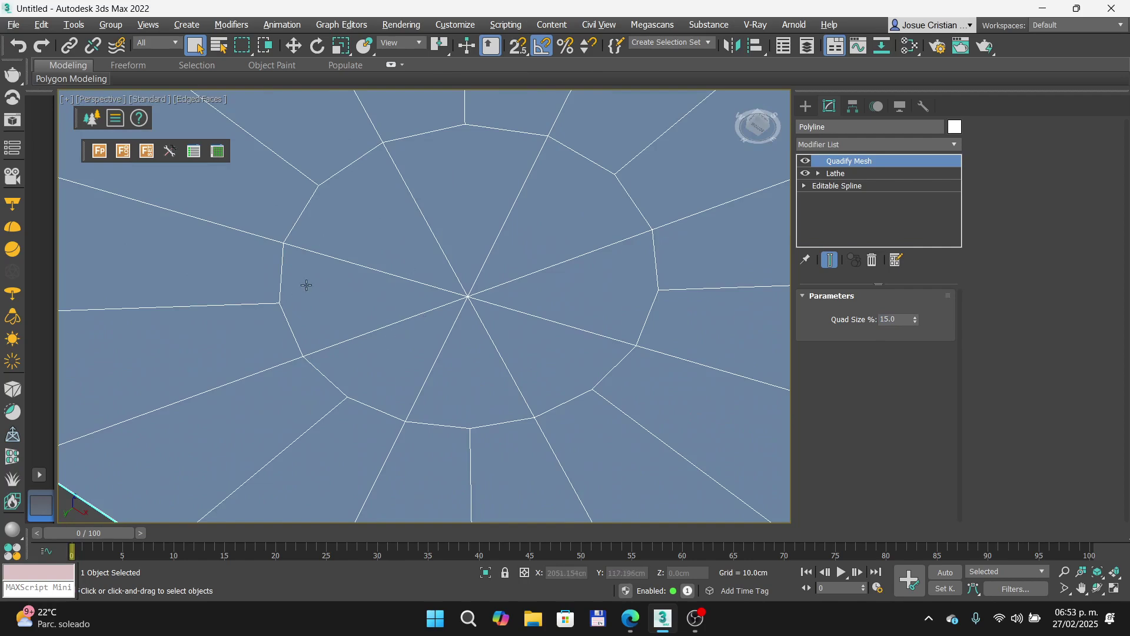
scroll(335, 267, down, 2)
scroll(335, 267, up, 2)
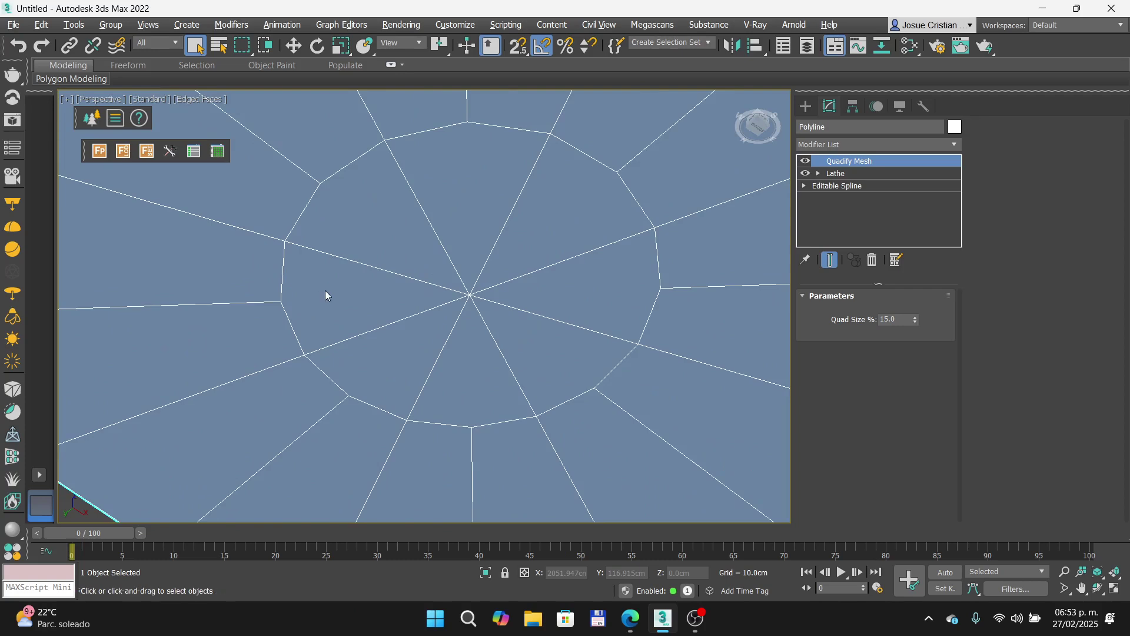
scroll(325, 291, down, 6)
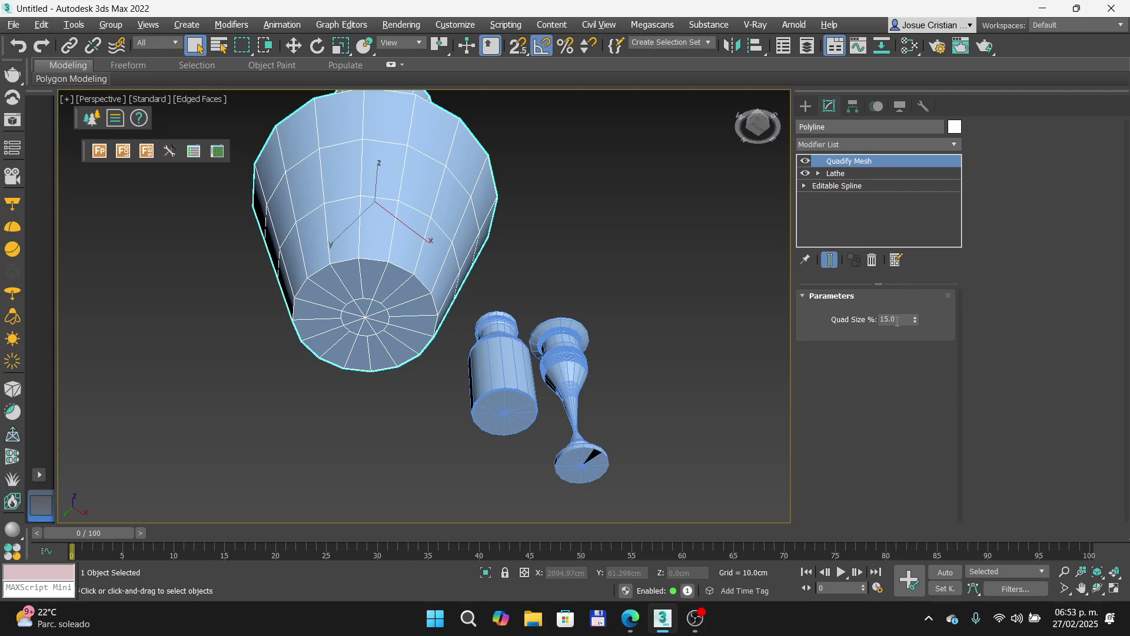
Step: Select the small bottle and examine the polygon layout of its base up close
alt+middle_drag(490, 242, 457, 331)
scroll(479, 307, down, 4)
scroll(512, 304, up, 6)
click(517, 304)
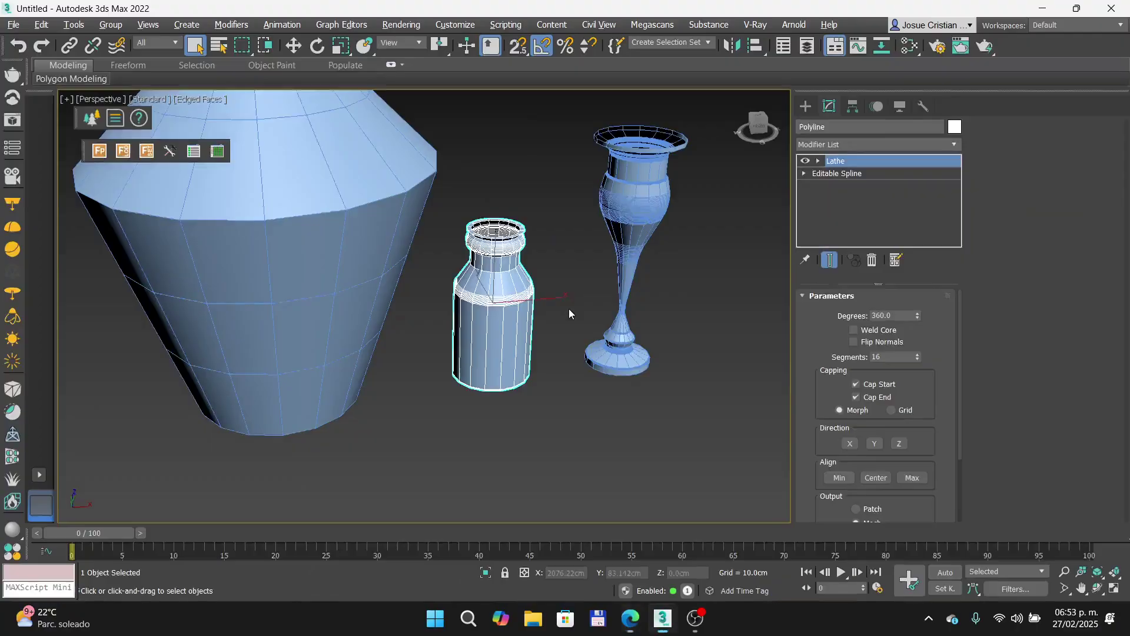
alt+middle_drag(567, 315, 595, 207)
scroll(550, 270, up, 5)
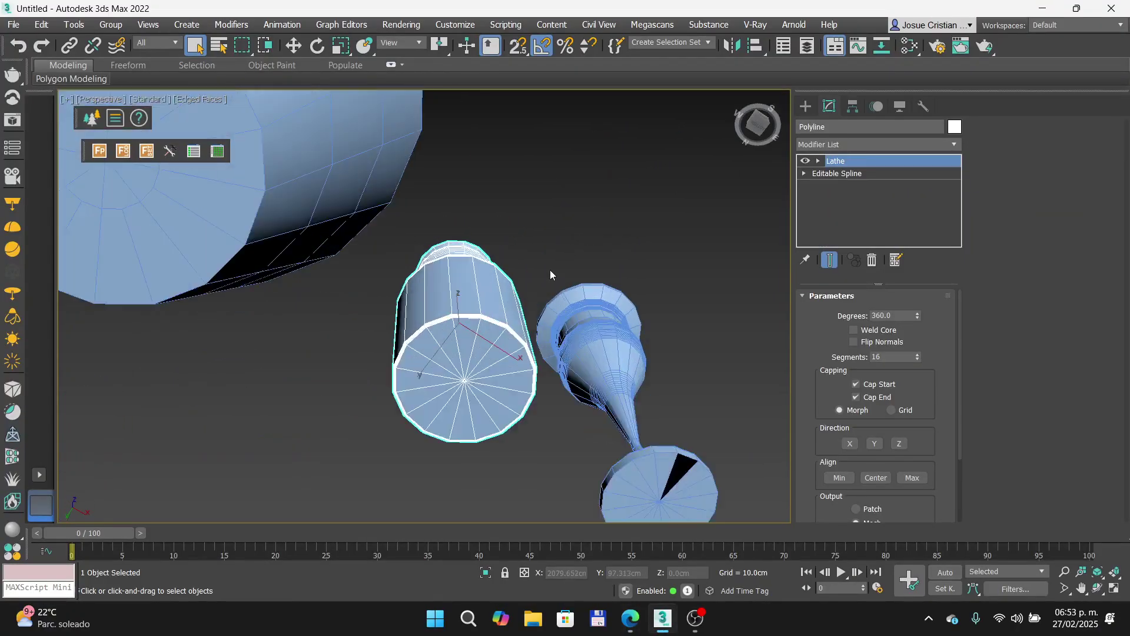
middle_drag(448, 368, 478, 271)
scroll(427, 341, up, 4)
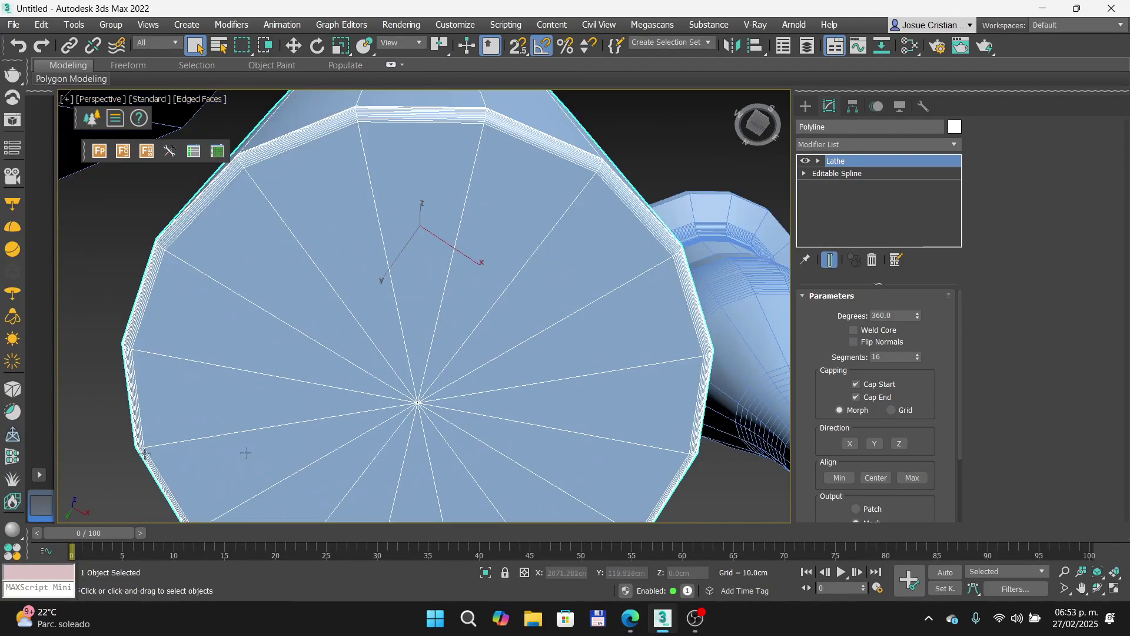
scroll(334, 344, down, 5)
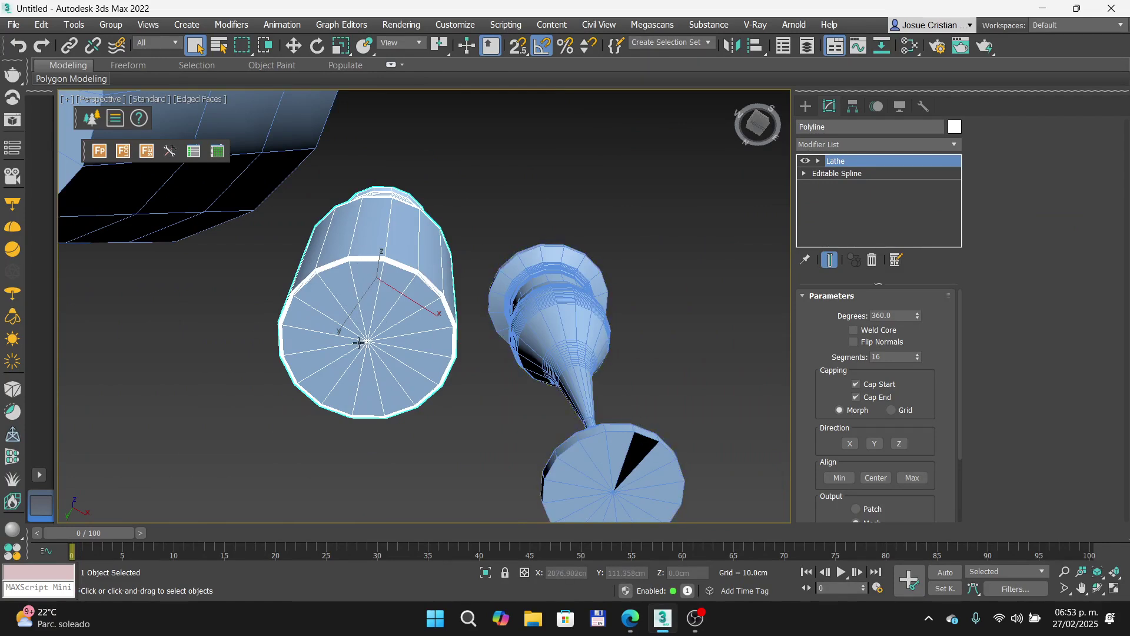
Step: Apply Quadify Mesh to the small bottle with a Quad Size of 15%, check its mesh, and select the goblet
click(954, 145)
text(q)
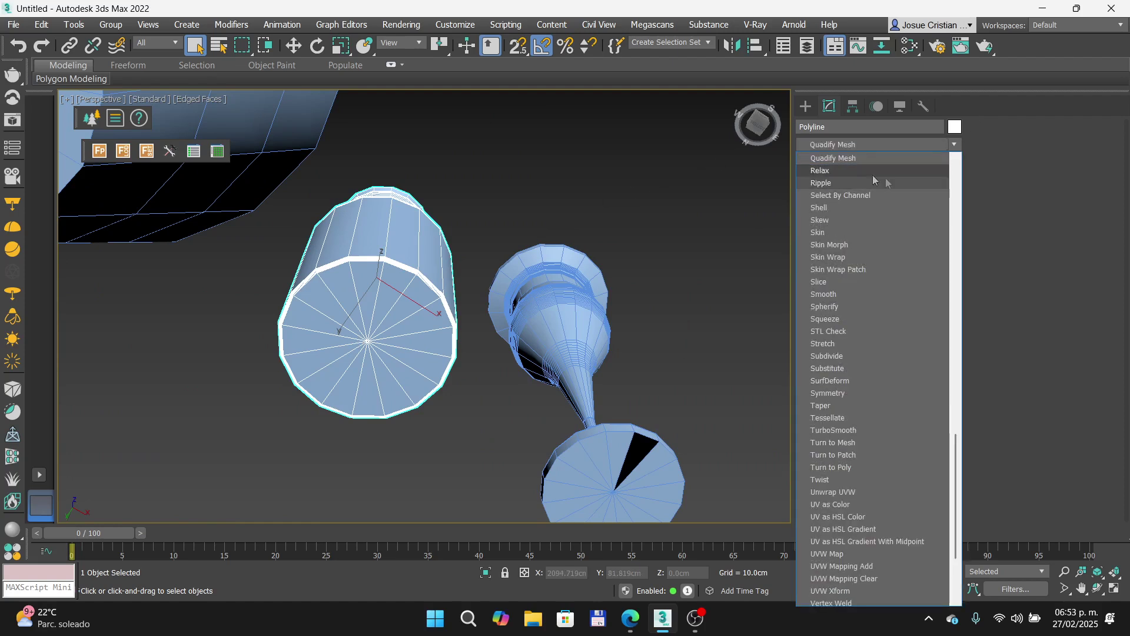
click(864, 162)
click(898, 319)
text(15)
key(Return)
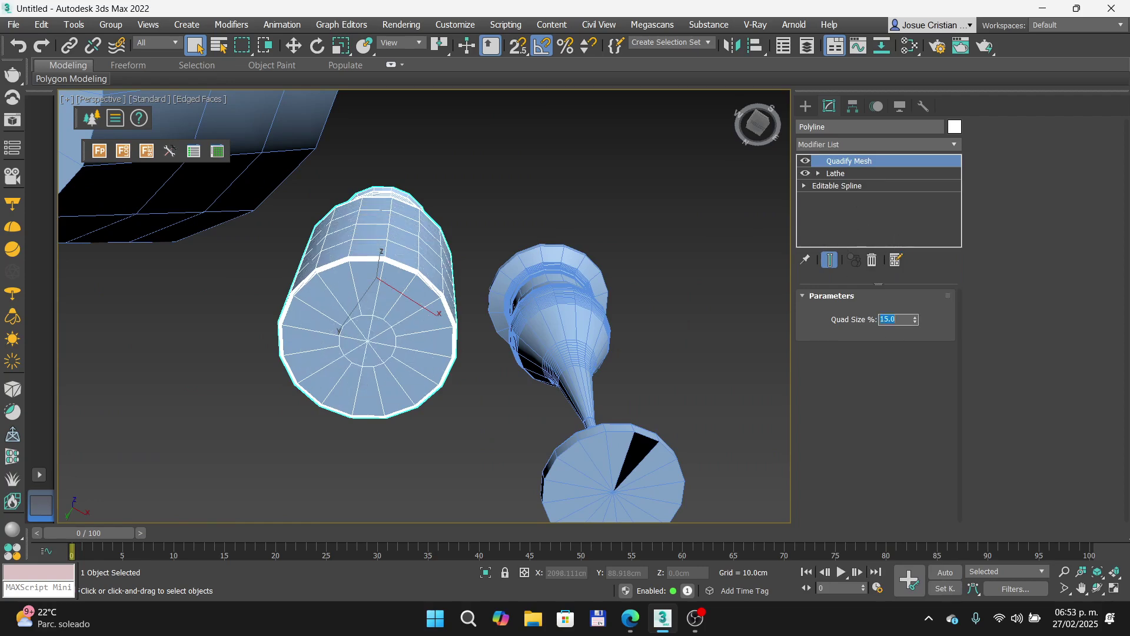
scroll(414, 259, up, 5)
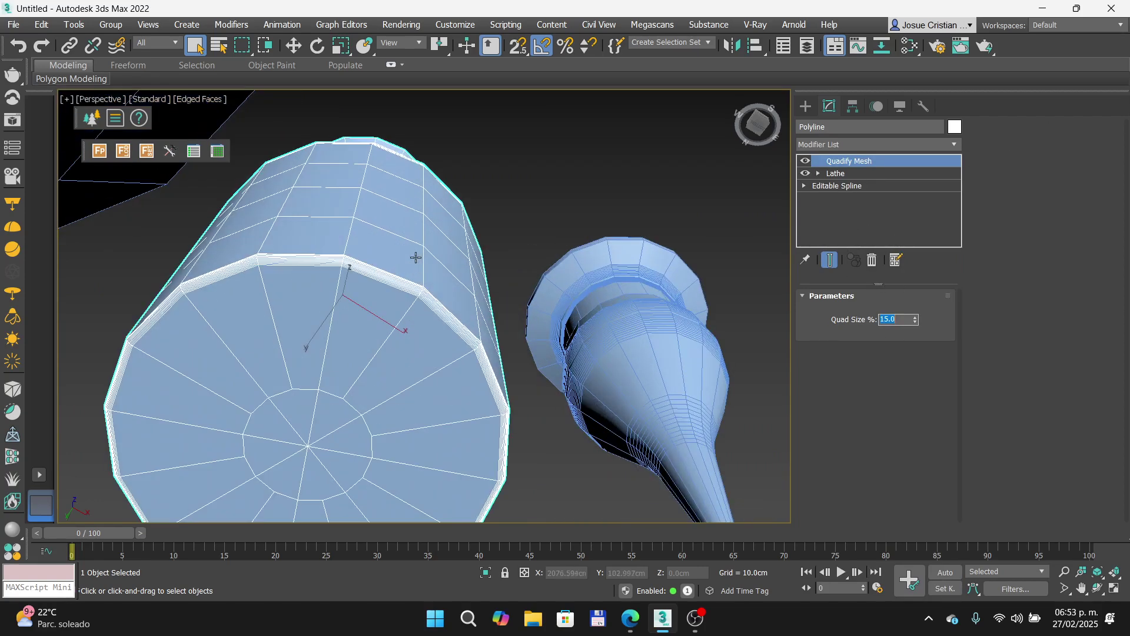
scroll(354, 294, down, 2)
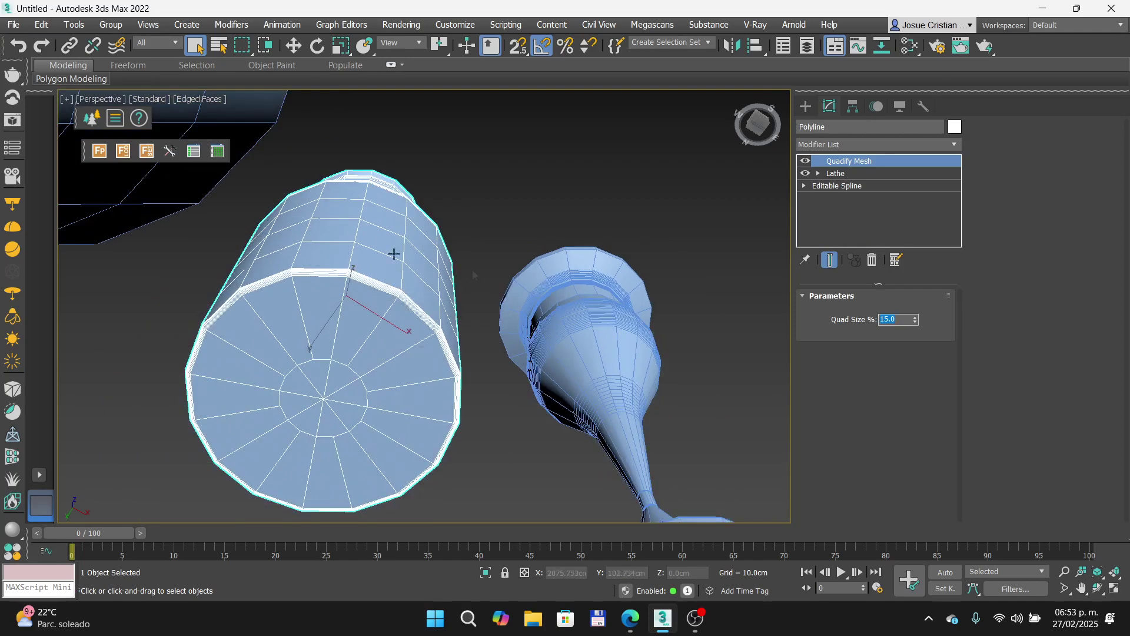
scroll(383, 320, up, 1)
scroll(386, 319, down, 2)
click(652, 358)
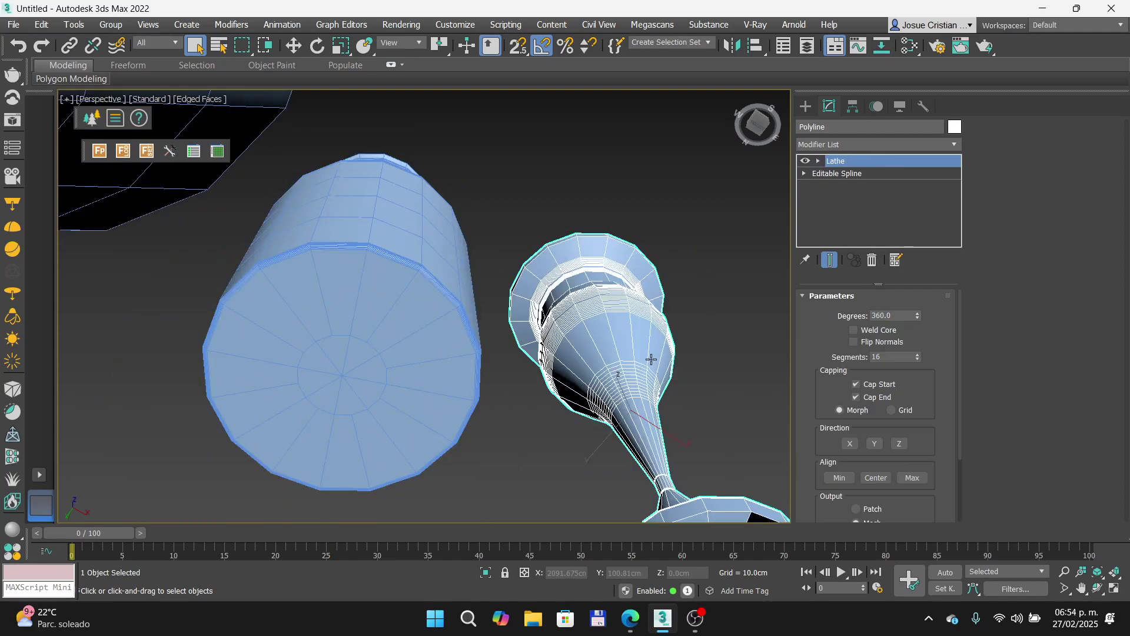
click(955, 147)
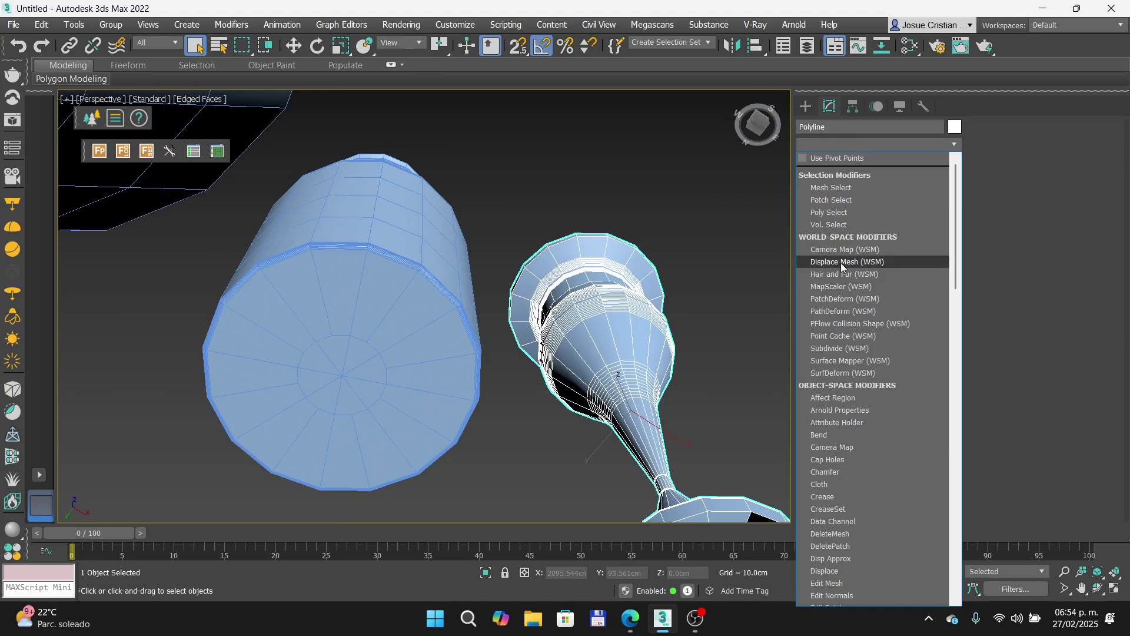
text(q)
click(848, 170)
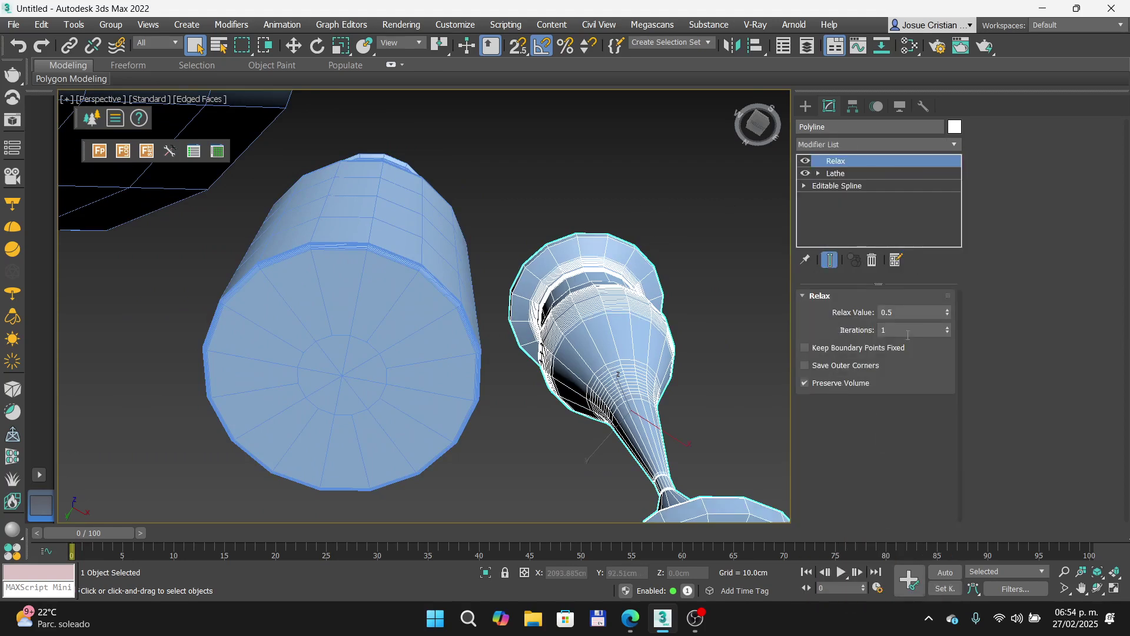
click(872, 259)
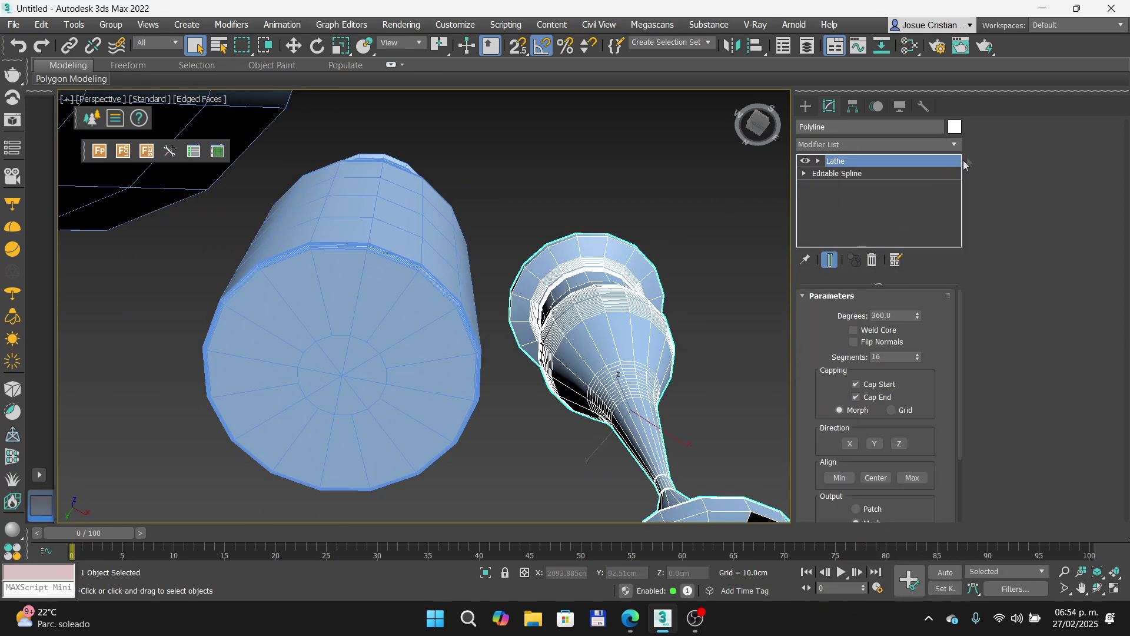
Step: Apply Quadify Mesh to the goblet with a Quad Size of 15% and check the mesh on its base
click(954, 148)
text(q)
click(861, 165)
double_click(899, 319)
text(15)
key(Return)
middle_drag(563, 332, 527, 183)
scroll(625, 378, up, 3)
middle_drag(688, 416, 656, 353)
scroll(677, 361, up, 2)
scroll(581, 329, down, 1)
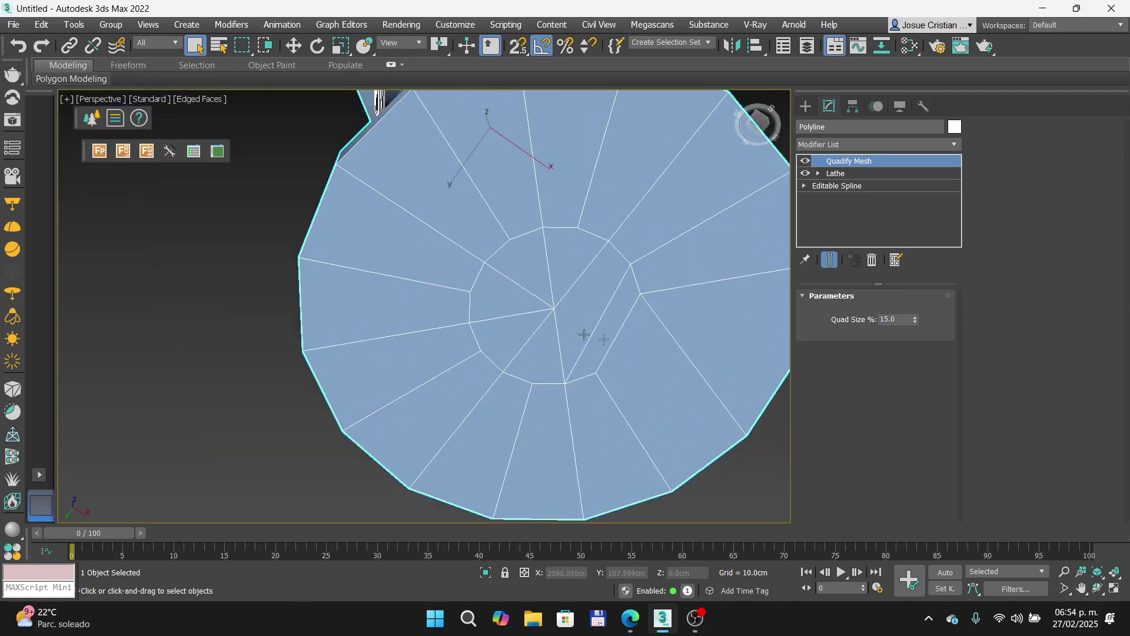
Step: Try Quad Sizes of 16%, 20% and 18.5% on the goblet's Quadify Mesh, and set it to 18%
click(907, 318)
text(16)
key(Return)
text(20)
key(Return)
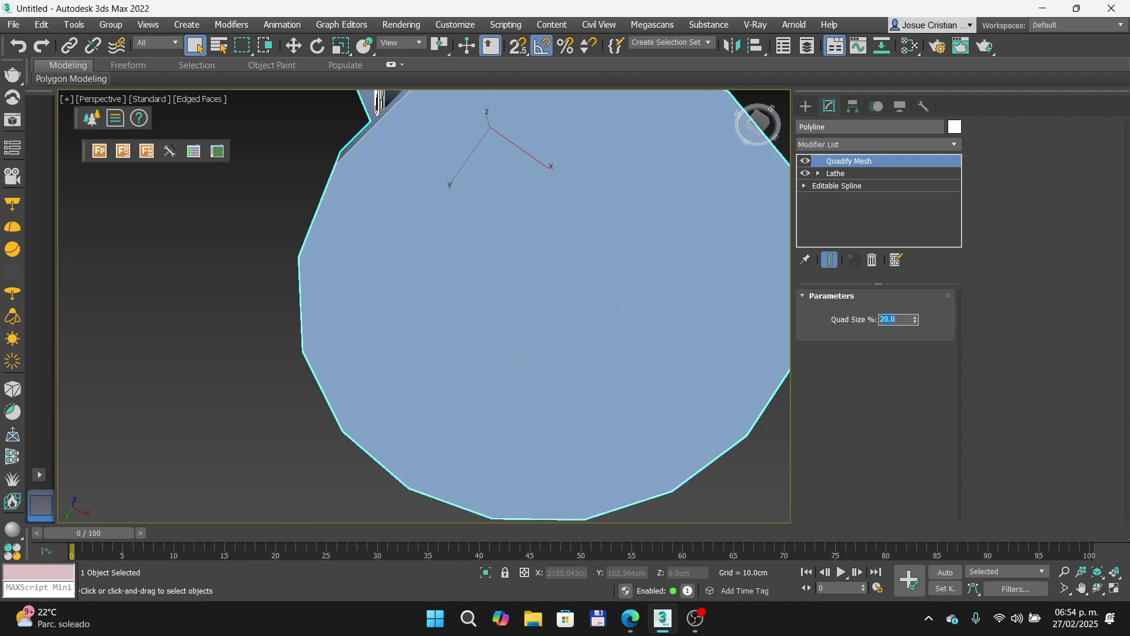
text(18)
key(Return)
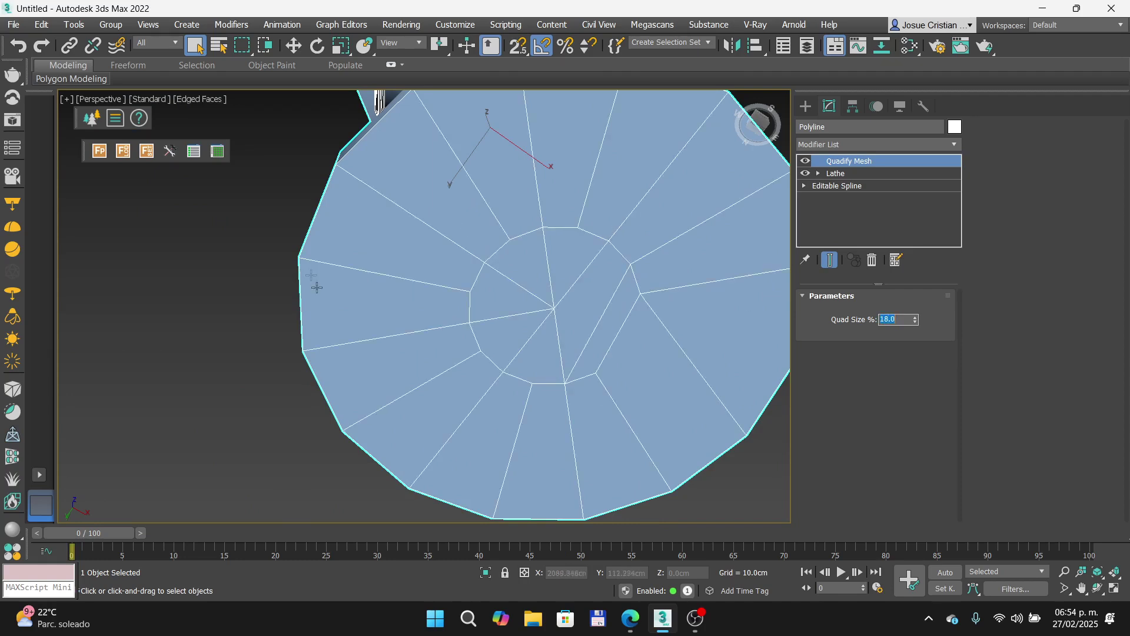
scroll(354, 310, down, 4)
text(18)
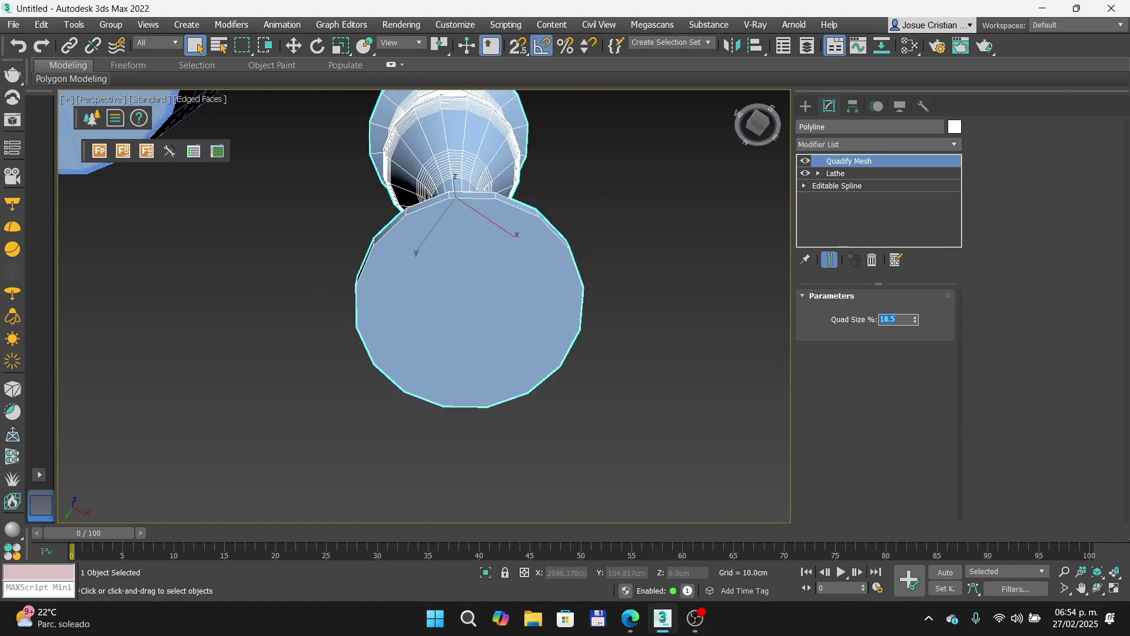
text(18)
key(Return)
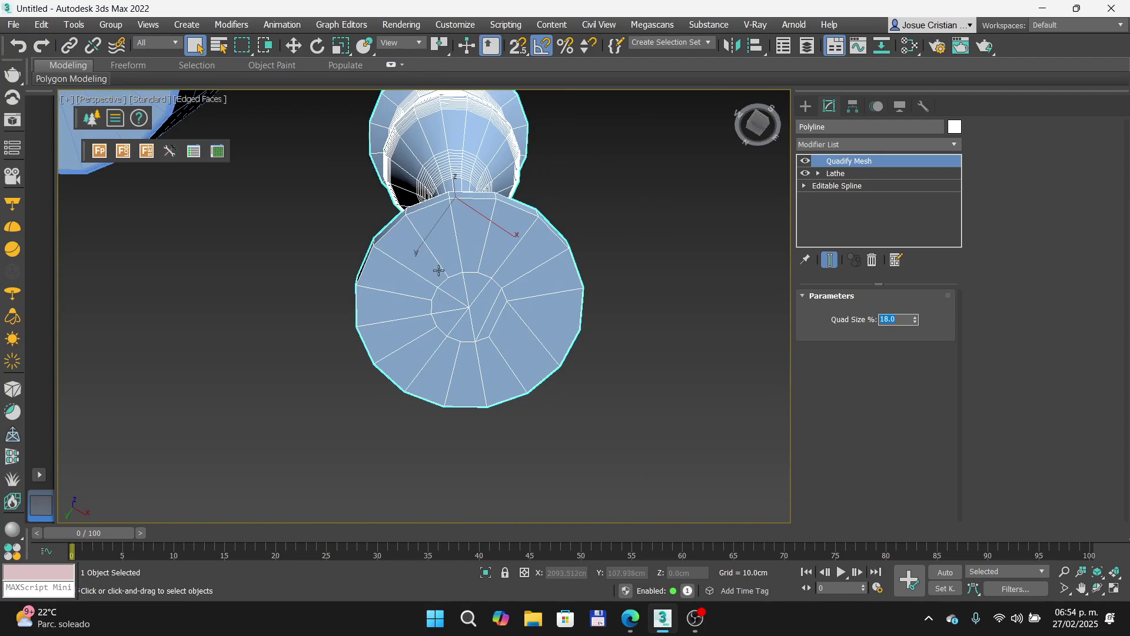
Step: Inspect the polygon layout of the goblet's base up close, and advance the Prezi lesson by one slide
alt+middle_drag(501, 251, 492, 308)
scroll(485, 403, up, 5)
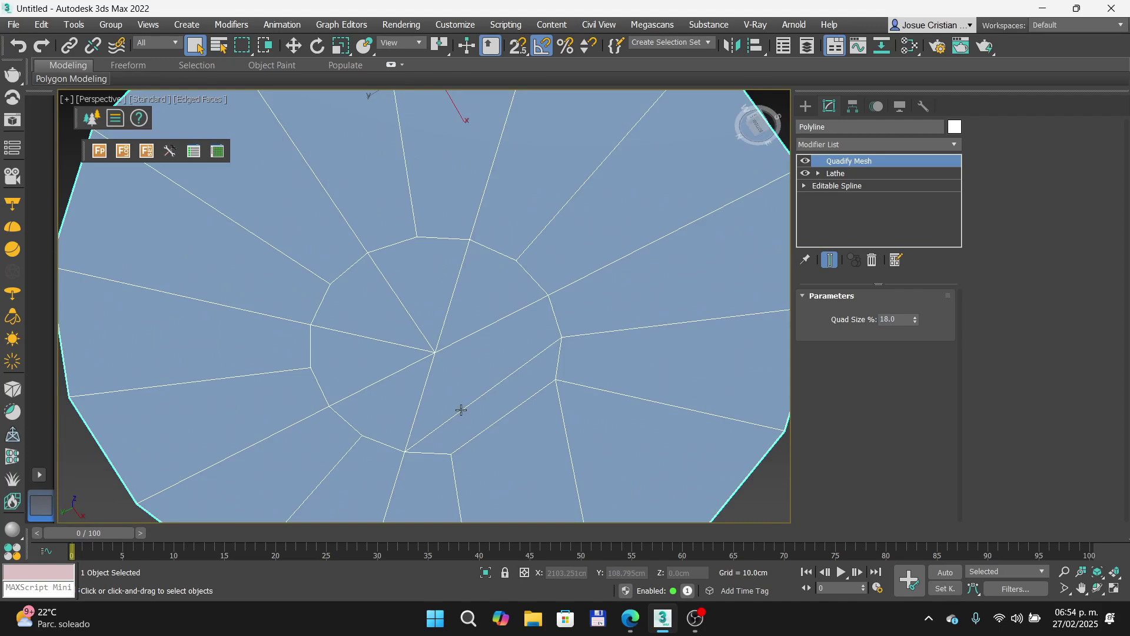
scroll(424, 418, down, 3)
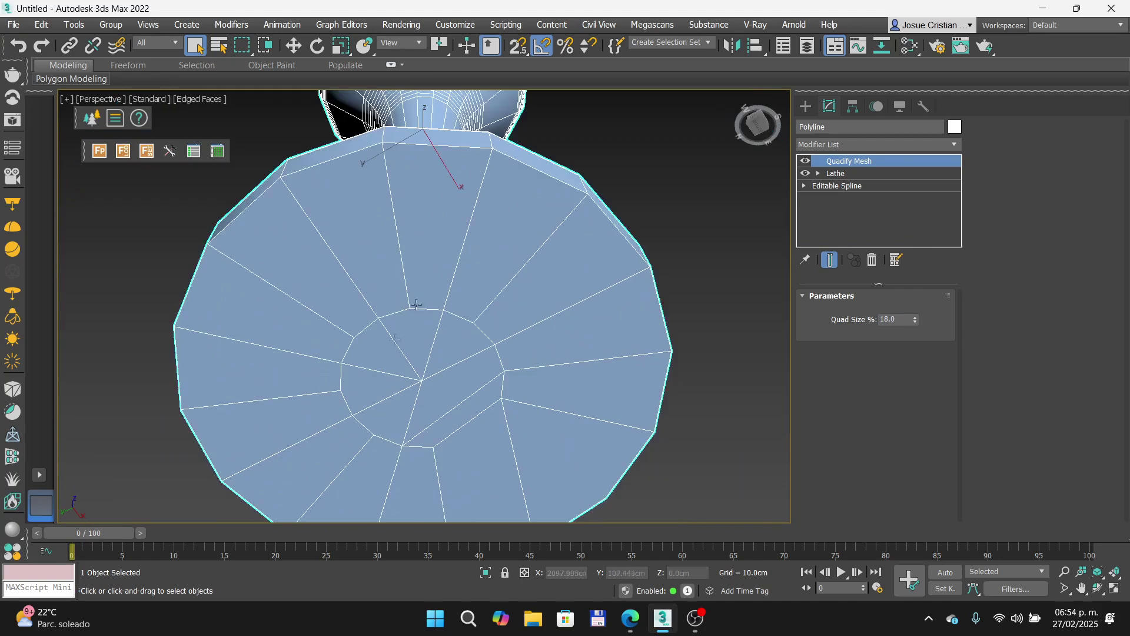
scroll(410, 315, down, 2)
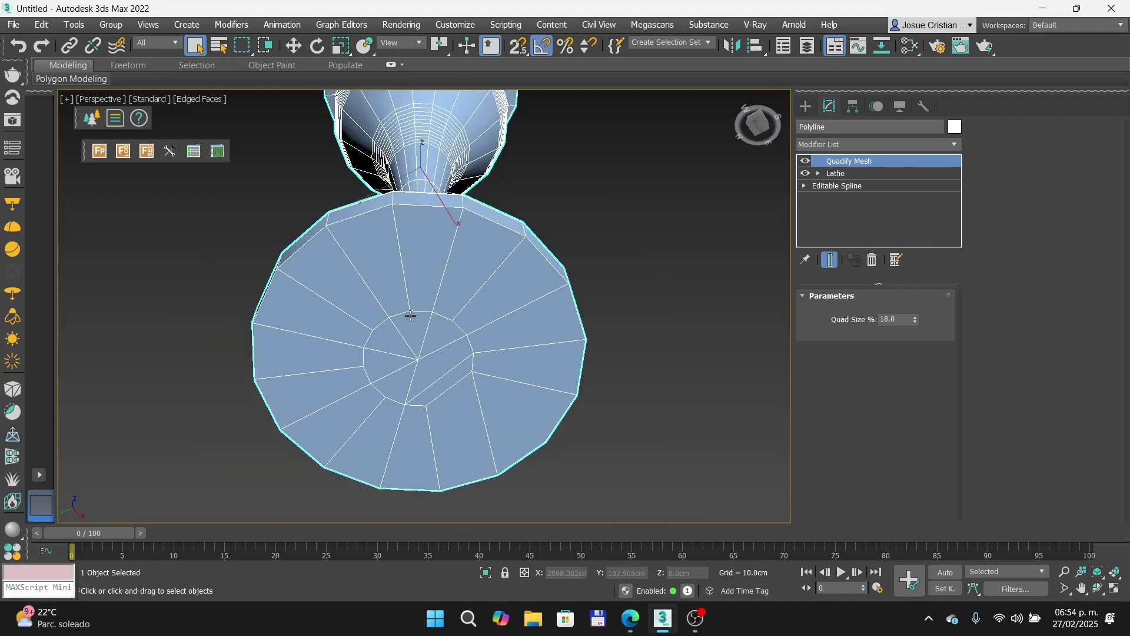
scroll(422, 292, down, 5)
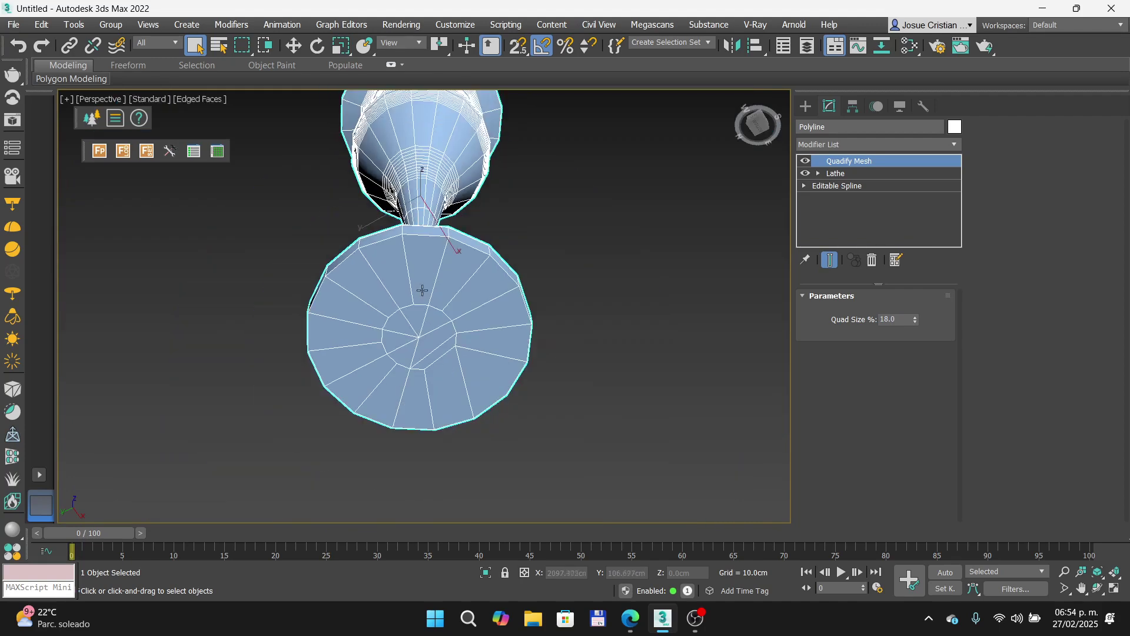
alt+middle_drag(421, 292, 456, 208)
scroll(396, 203, up, 4)
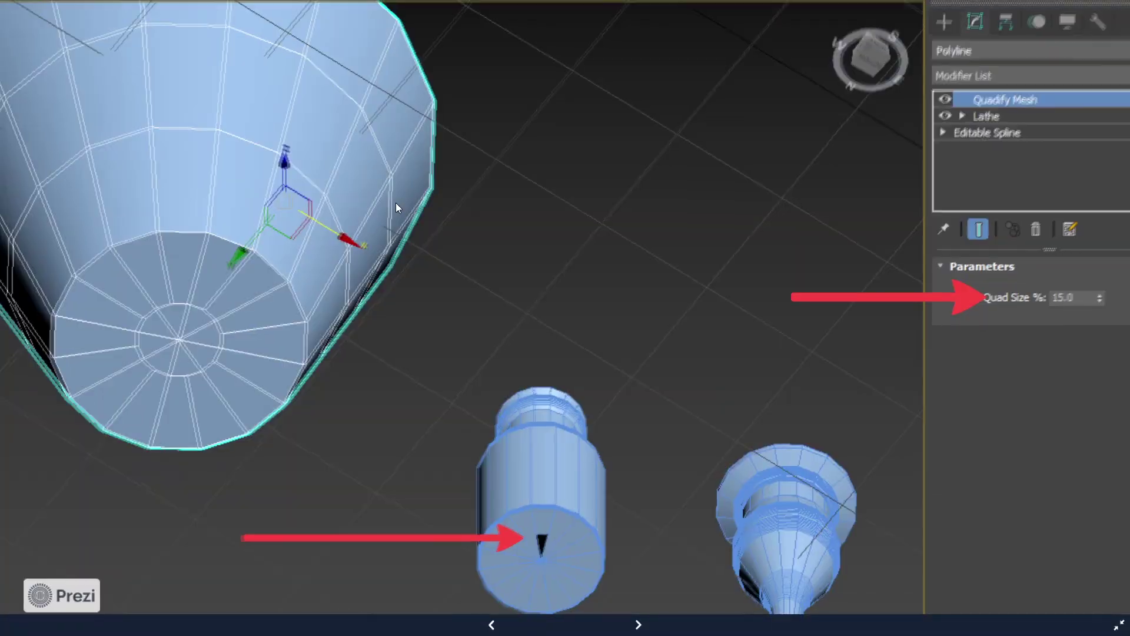
key(Right)
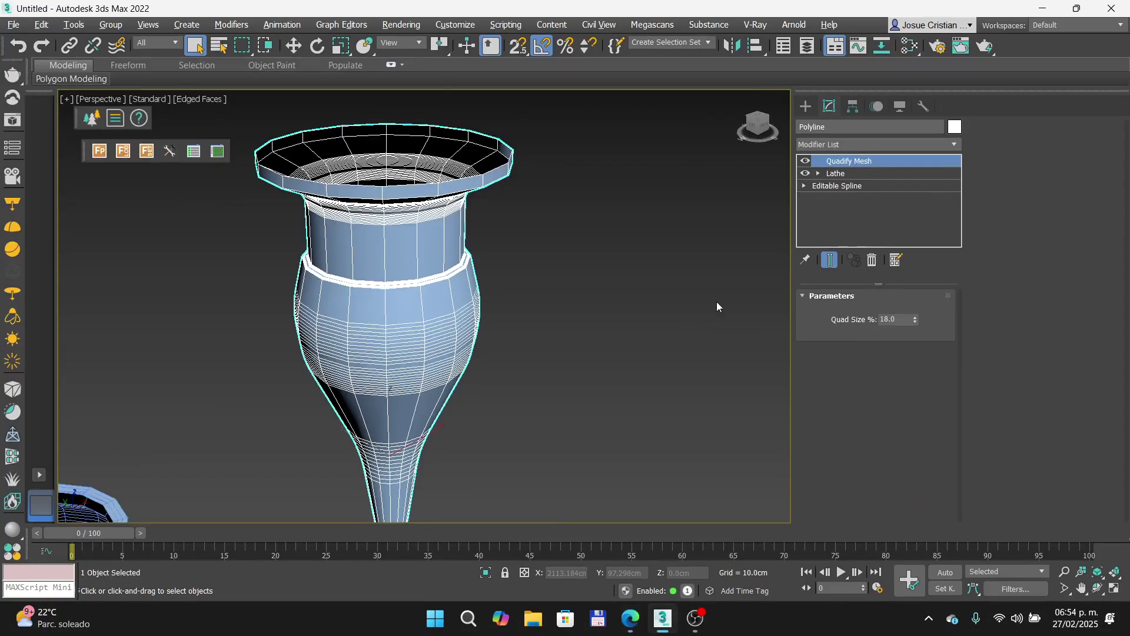
Step: Return to 3ds Max and inspect the rim and neck of the large vase beside the other vessels
scroll(717, 305, down, 5)
alt+middle_drag(609, 272, 576, 273)
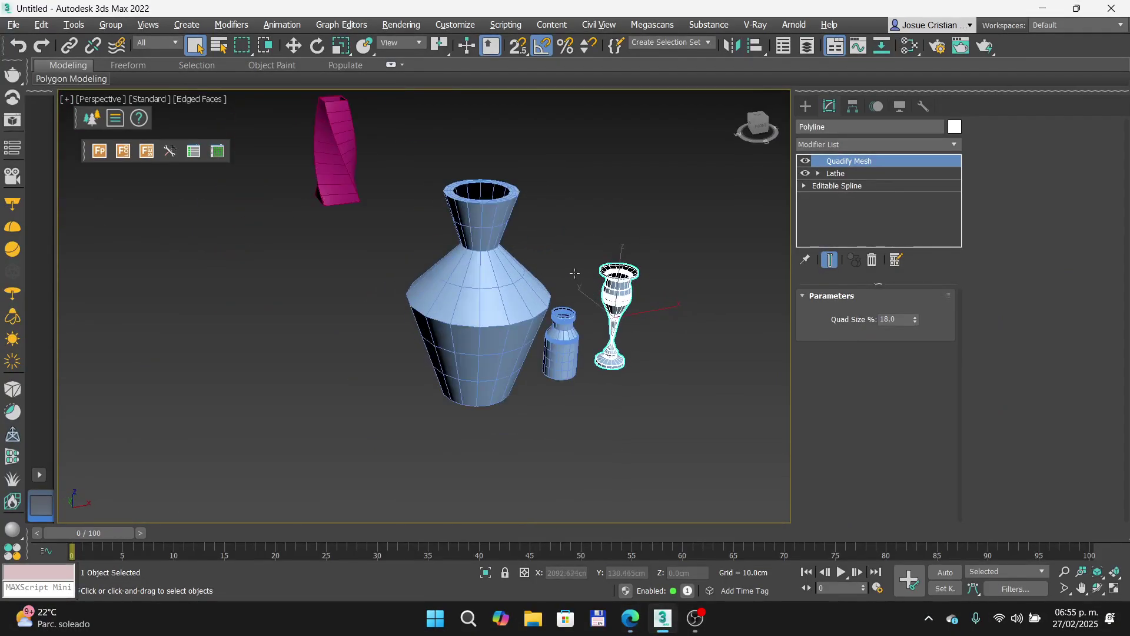
scroll(552, 238, up, 6)
middle_drag(500, 239, 529, 343)
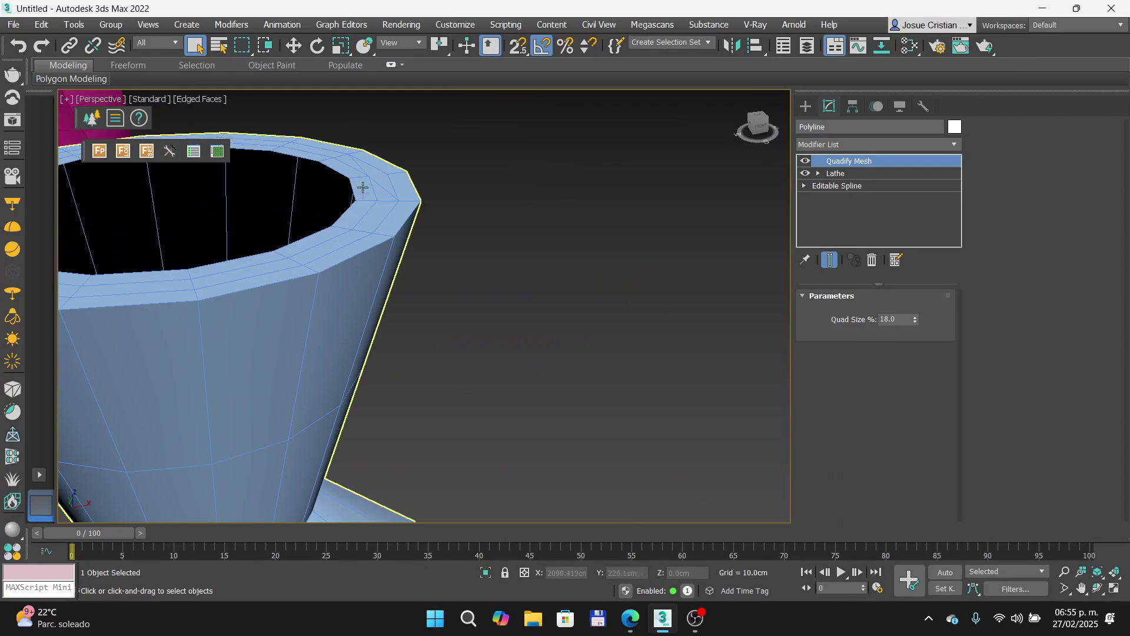
scroll(425, 207, up, 4)
scroll(352, 221, down, 4)
scroll(330, 225, up, 2)
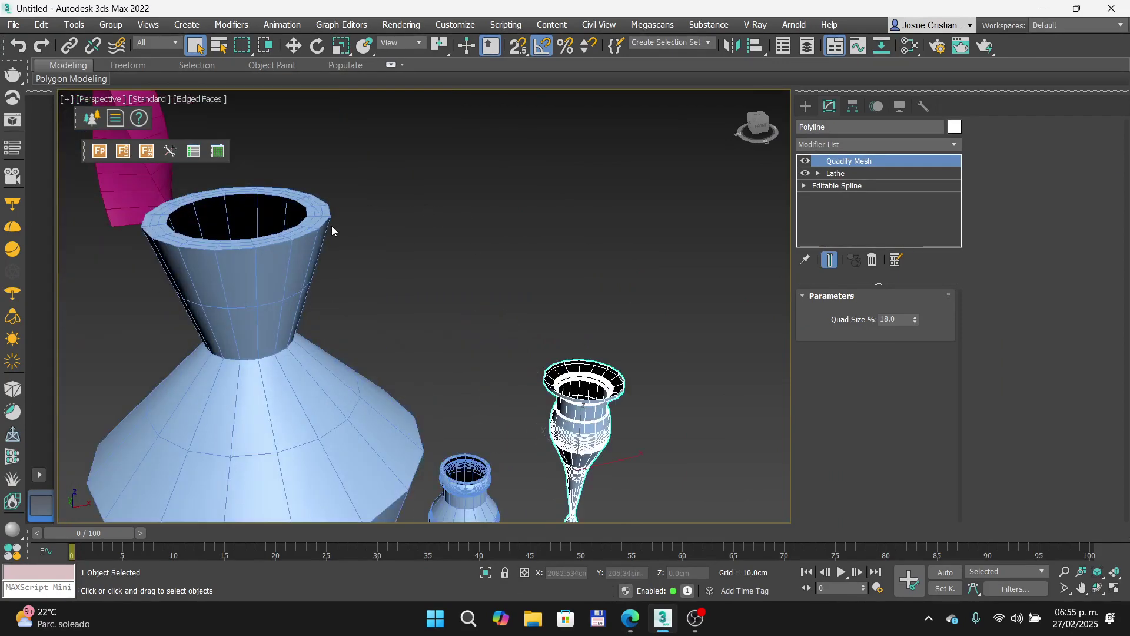
scroll(330, 197, up, 3)
scroll(300, 187, up, 2)
scroll(330, 214, down, 4)
scroll(326, 201, up, 2)
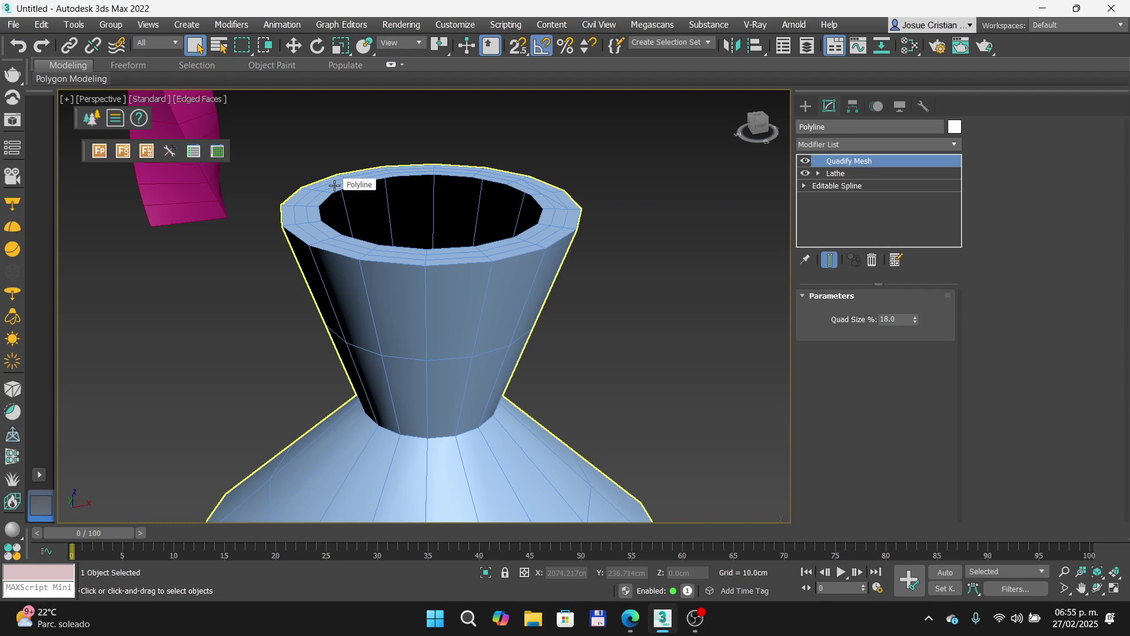
scroll(334, 185, down, 5)
scroll(411, 224, up, 4)
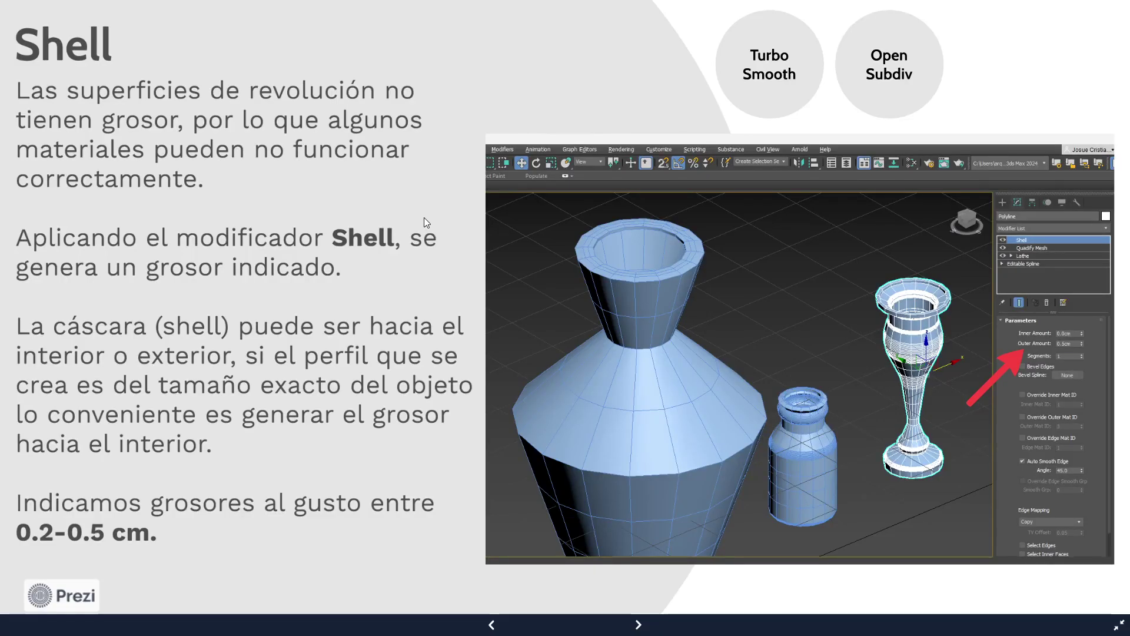
Step: Examine the Shell modifier's place in the stack and its Inner and Outer Amount on the Prezi's Shell slide
scroll(1036, 246, up, 5)
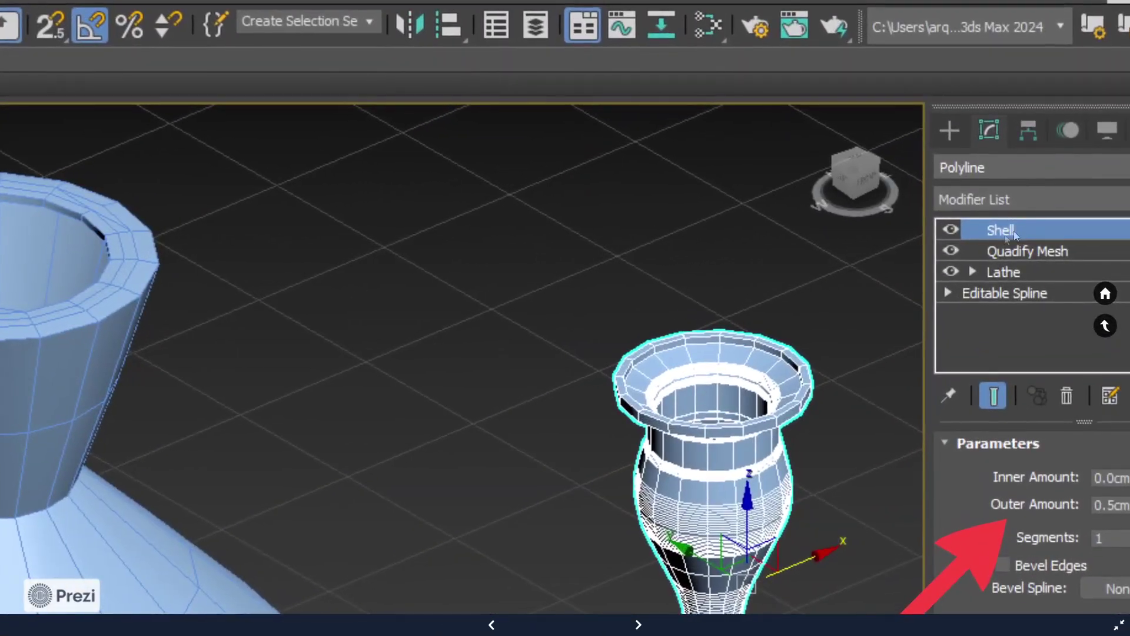
drag(1010, 316, 373, 385)
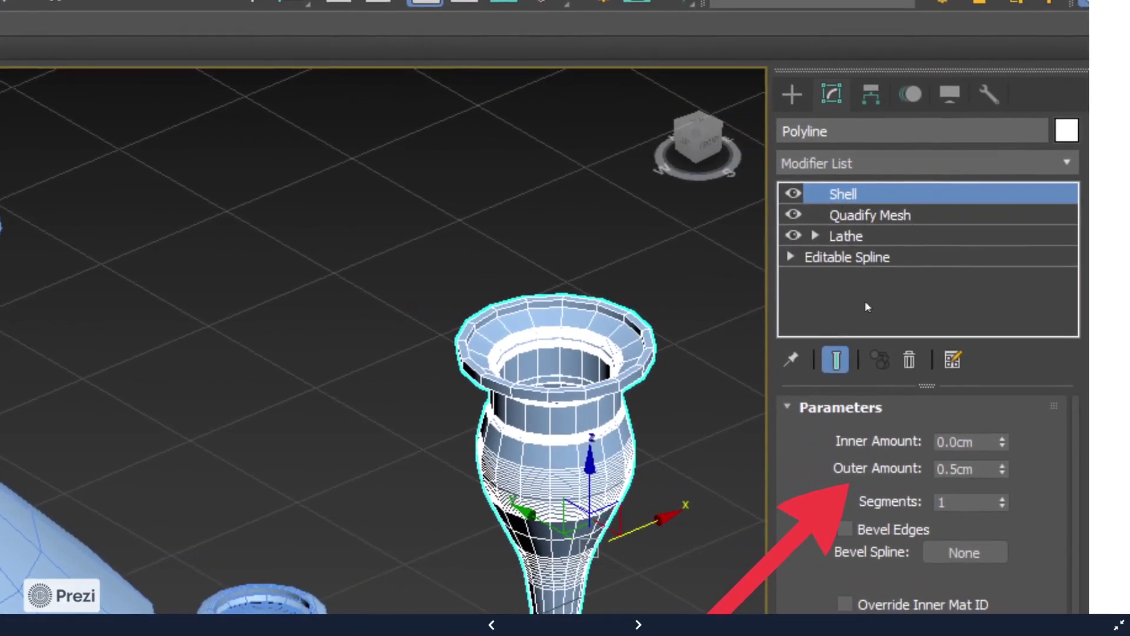
drag(866, 302, 848, 177)
scroll(936, 344, up, 4)
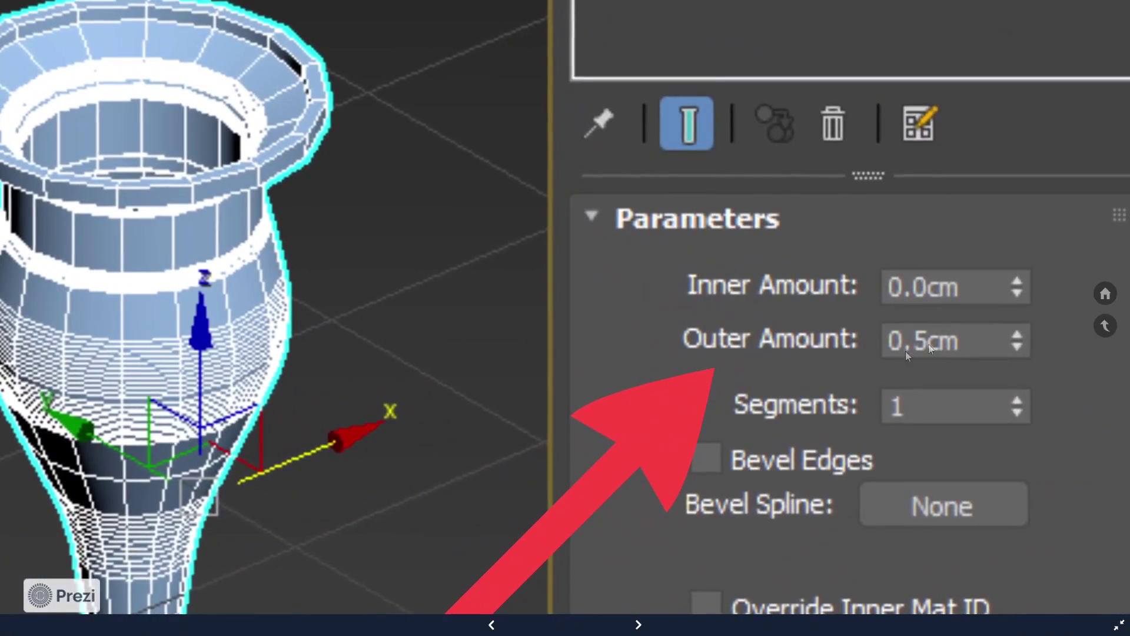
scroll(906, 351, up, 2)
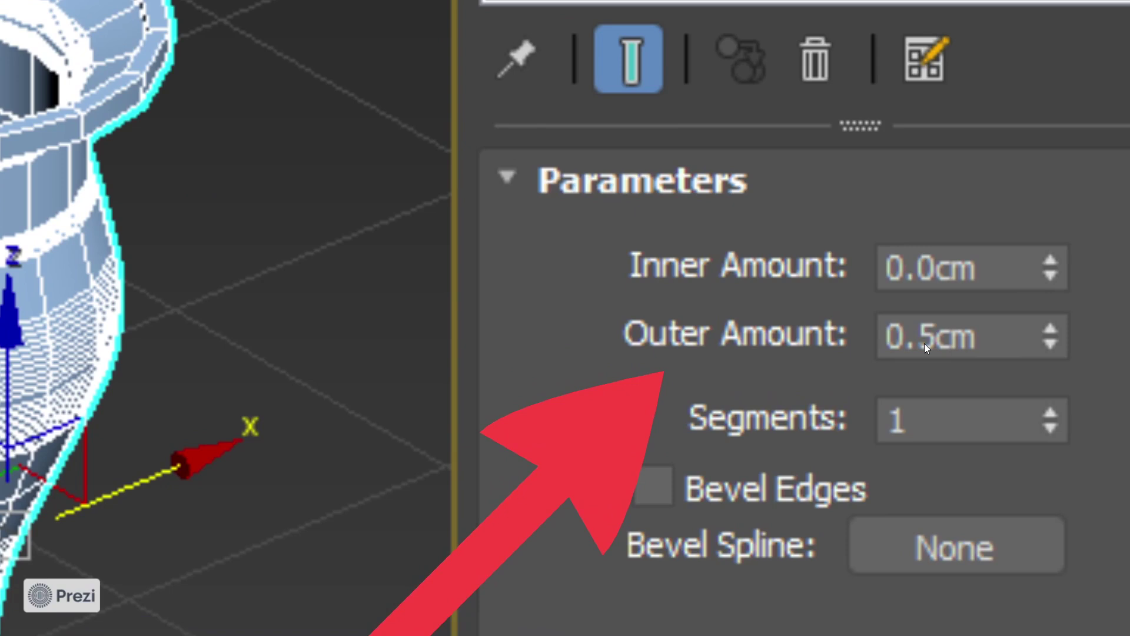
Step: Return to 3ds Max and add a Shell modifier above Quadify Mesh on the large vase
key(alt+Tab)
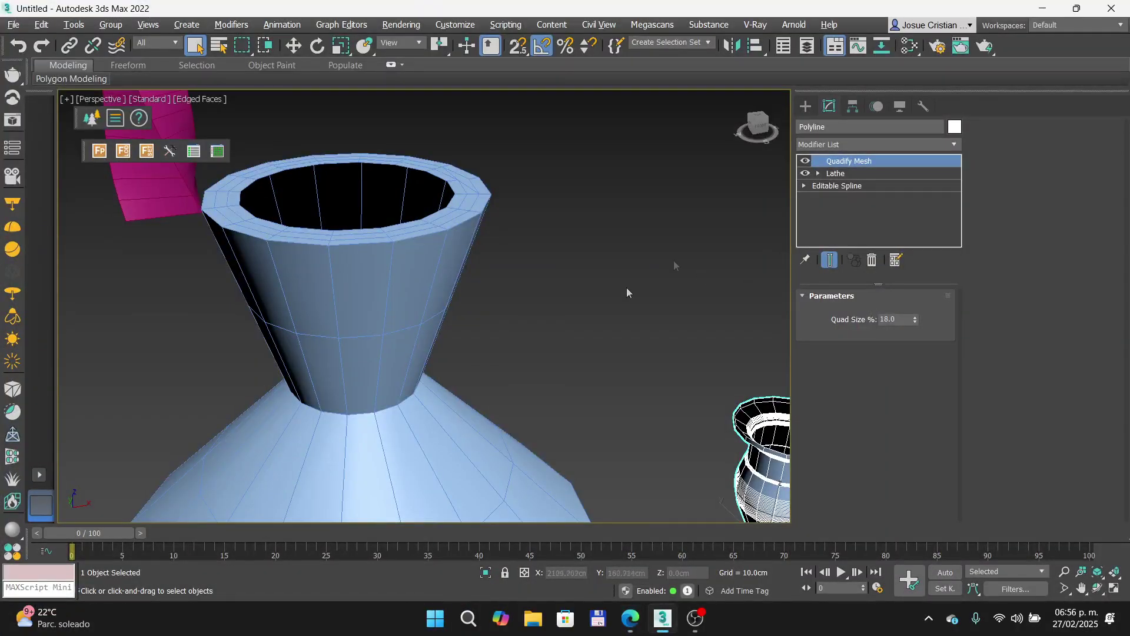
scroll(594, 264, down, 5)
scroll(565, 259, up, 5)
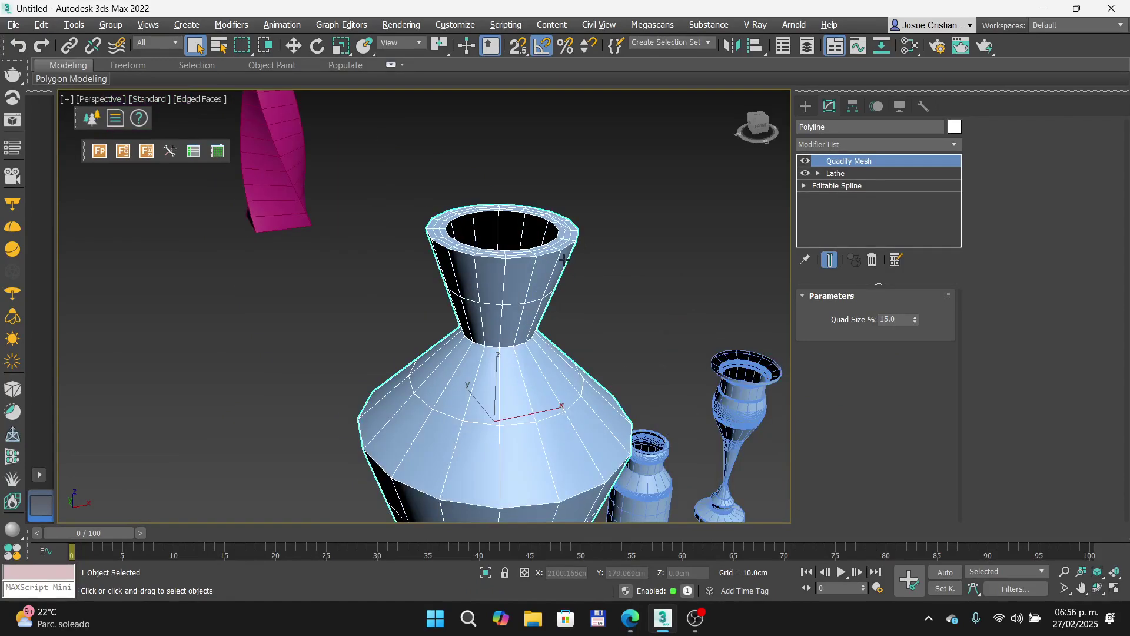
click(955, 144)
scroll(919, 253, down, 5)
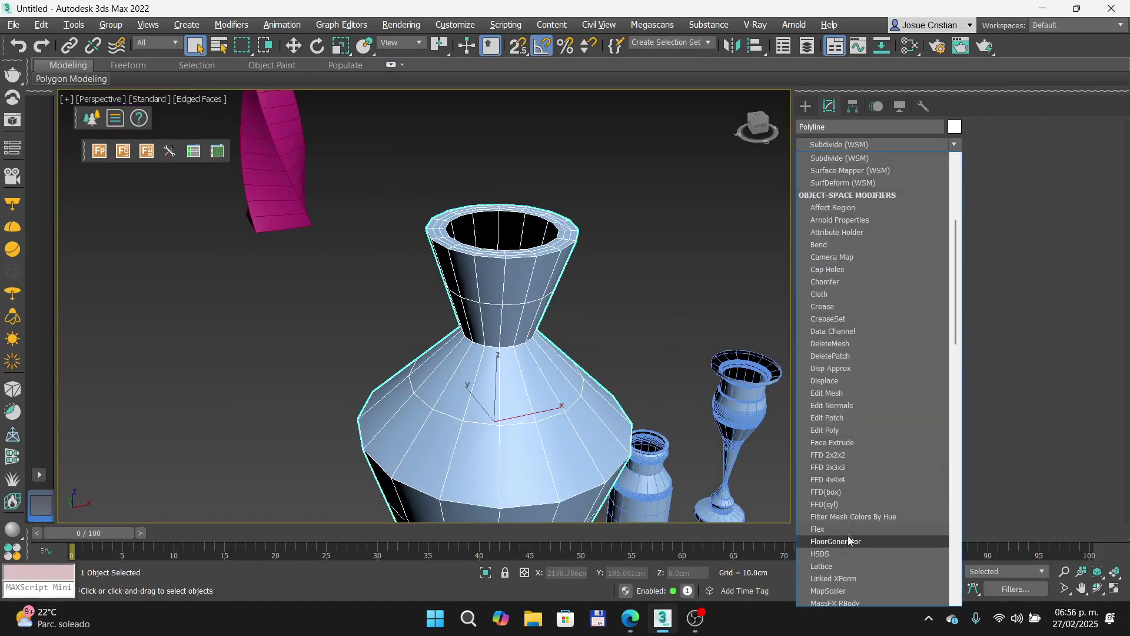
scroll(864, 415, down, 5)
scroll(849, 520, down, 7)
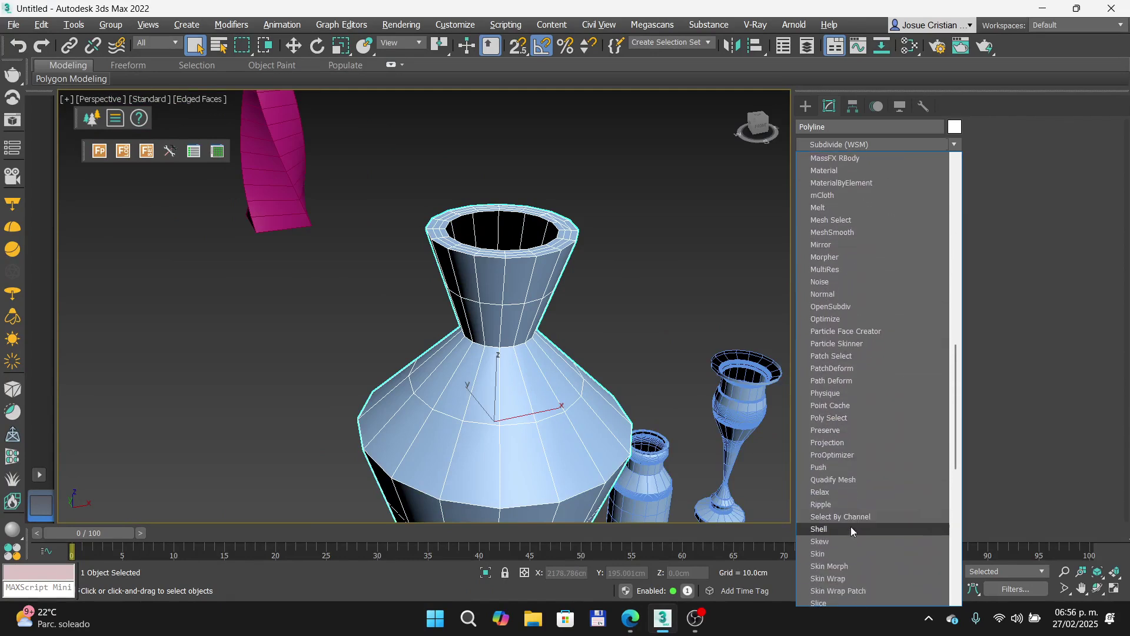
click(850, 531)
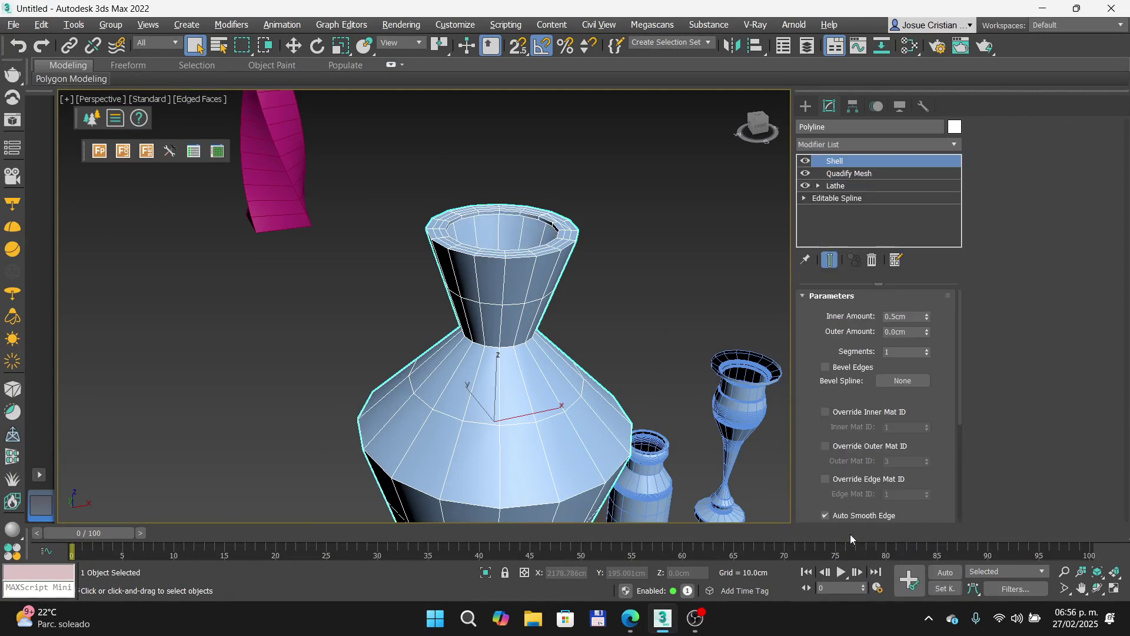
Step: Set the large vase's Shell to an Inner Amount of 0 cm and an Outer Amount of 0.5 cm, and check its rim
double_click(911, 316)
text(0)
double_click(910, 333)
text(.5)
key(Return)
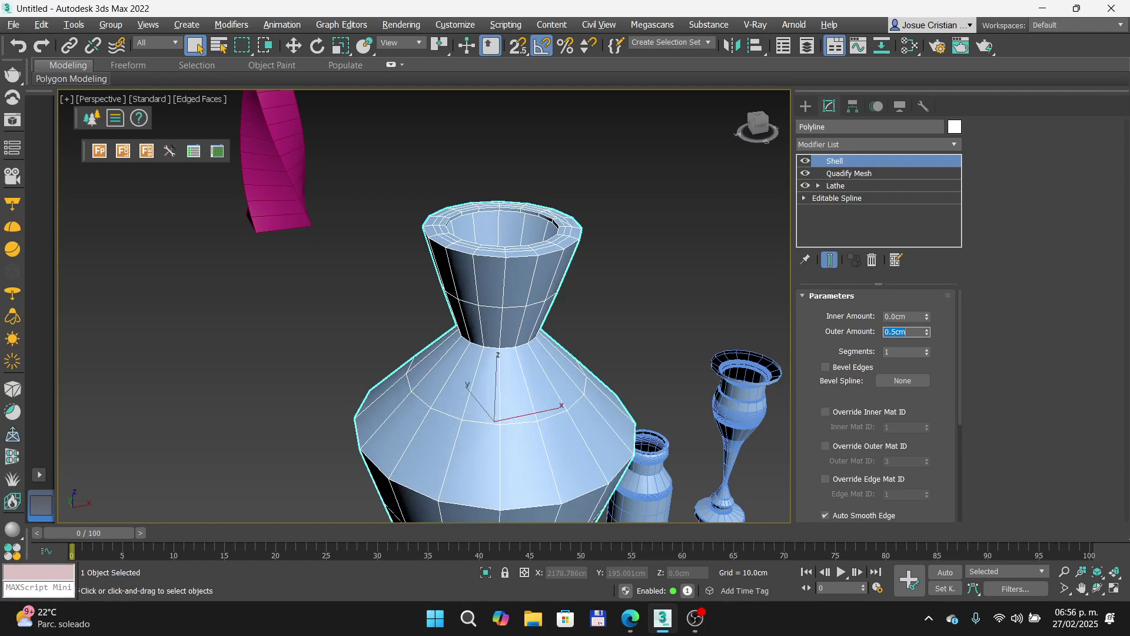
scroll(585, 200, up, 5)
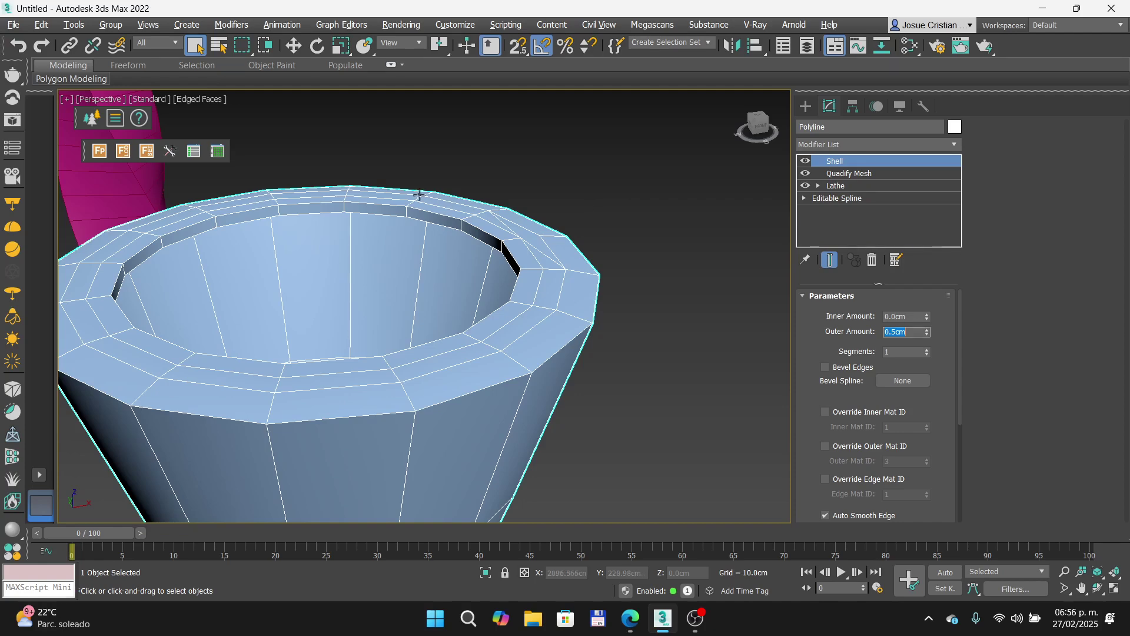
scroll(419, 194, down, 5)
middle_drag(459, 190, 382, 146)
Step: Add a Shell modifier with a 0.5 cm Outer Amount to the small bottle, and check the thickness at its mouth
click(472, 390)
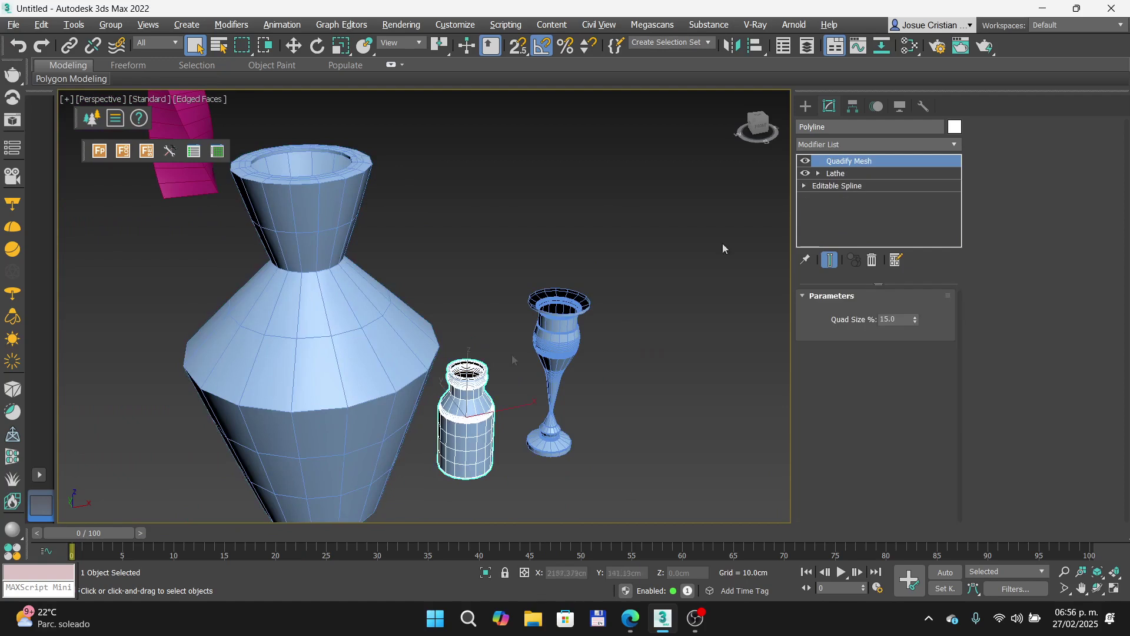
click(954, 143)
scroll(910, 189, down, 9)
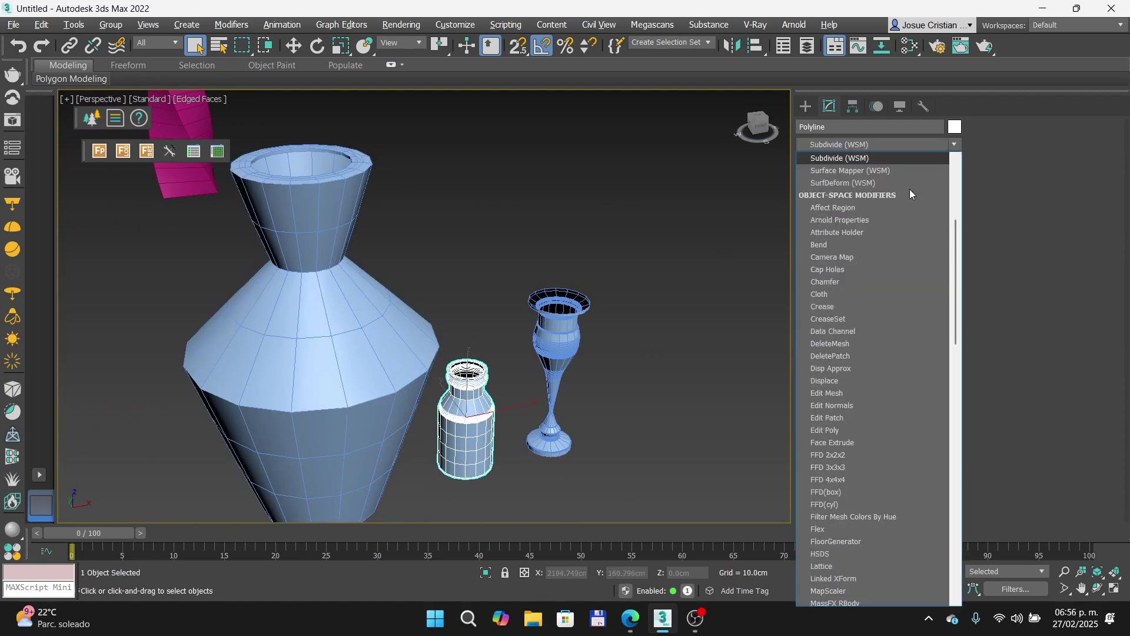
scroll(846, 460, down, 8)
scroll(849, 539, down, 3)
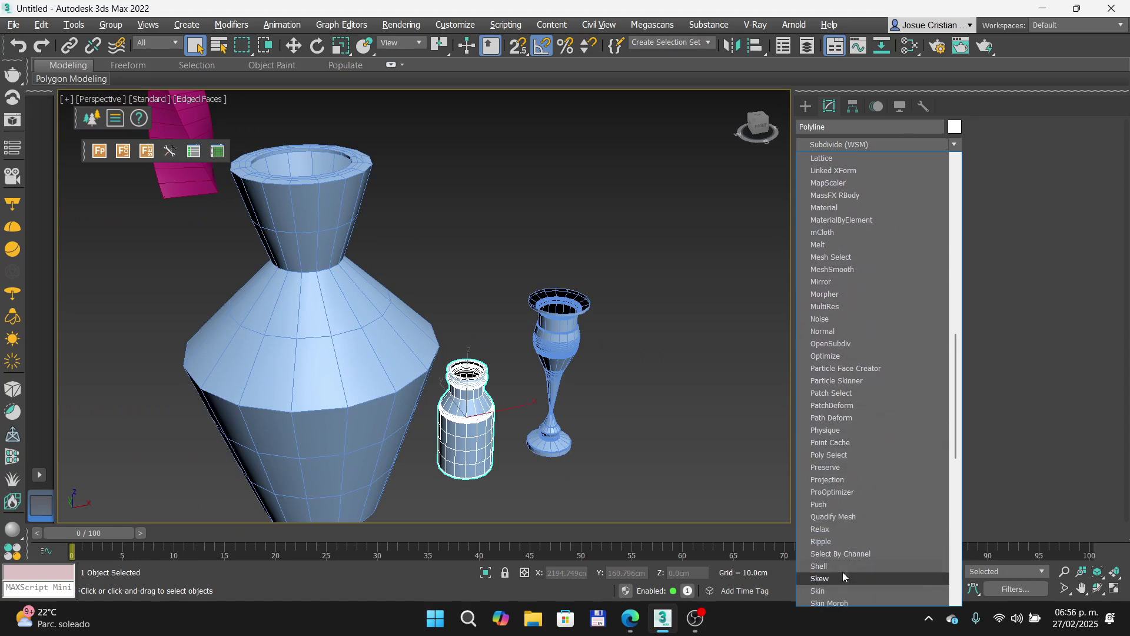
click(836, 568)
scroll(477, 370, up, 4)
scroll(478, 370, up, 4)
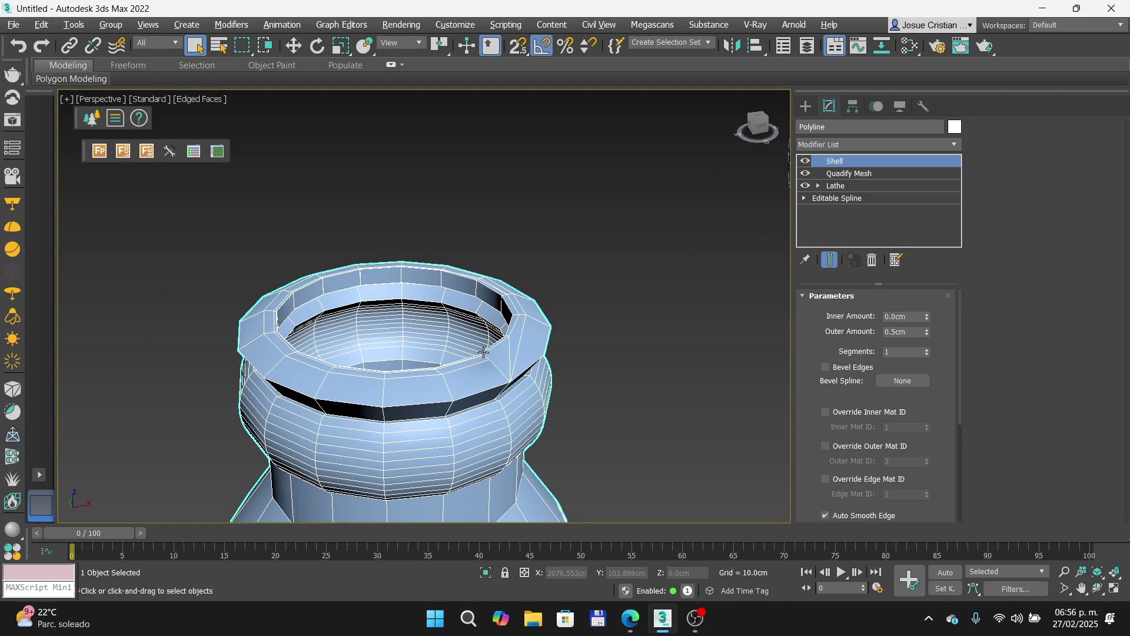
scroll(474, 273, down, 4)
scroll(494, 239, up, 1)
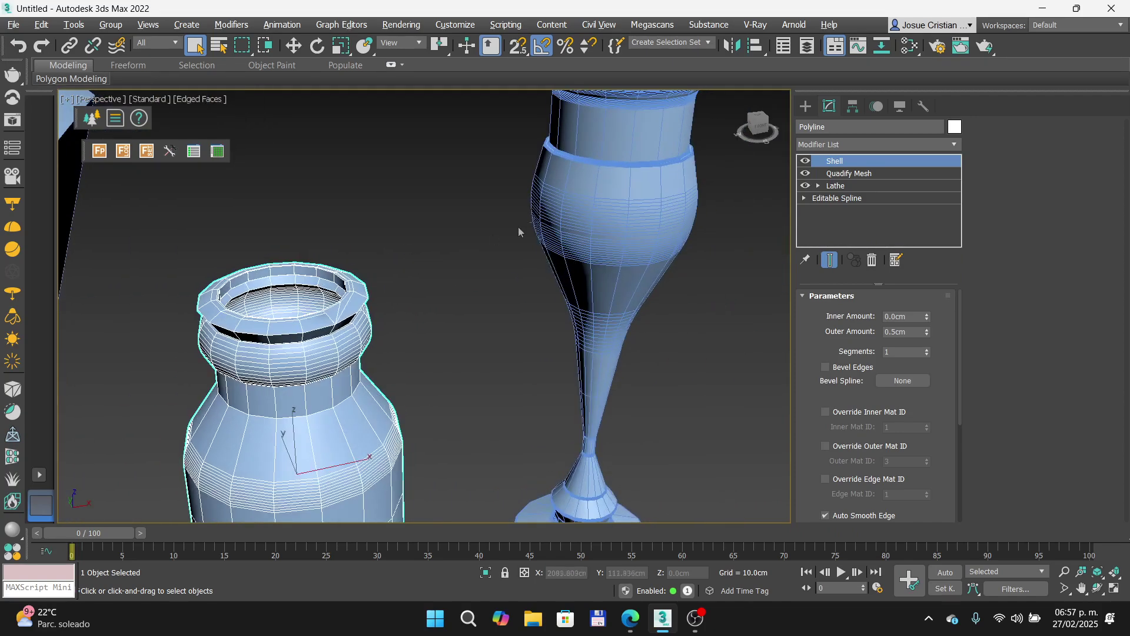
Step: Add a Shell modifier with a 0.5 cm Outer Amount to the goblet, and check its rim
click(565, 247)
click(954, 144)
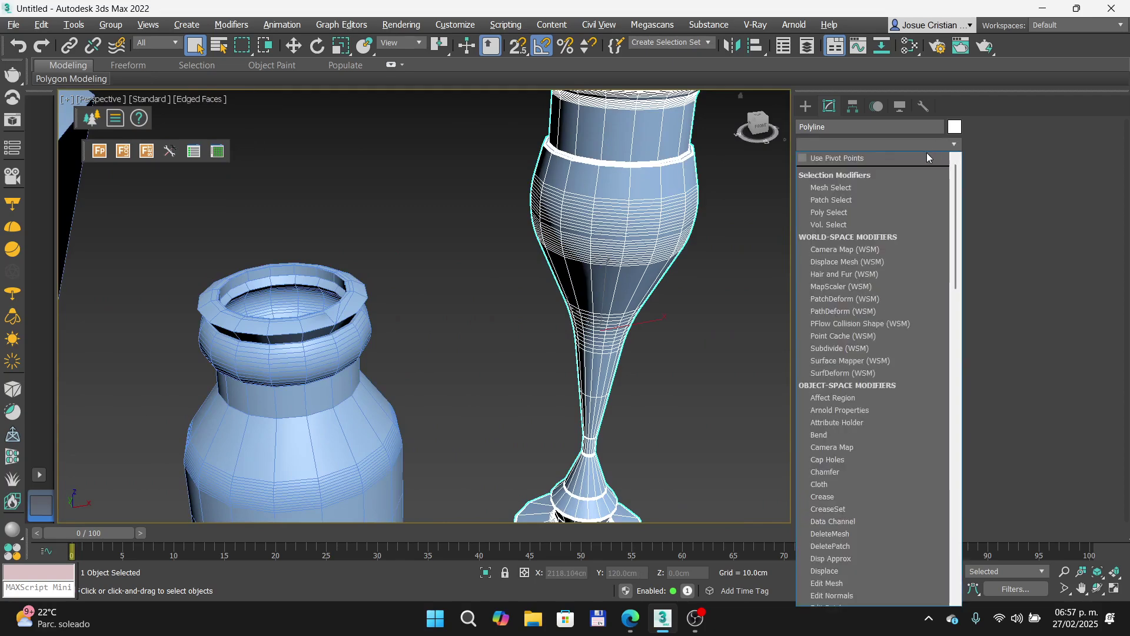
scroll(924, 154, down, 10)
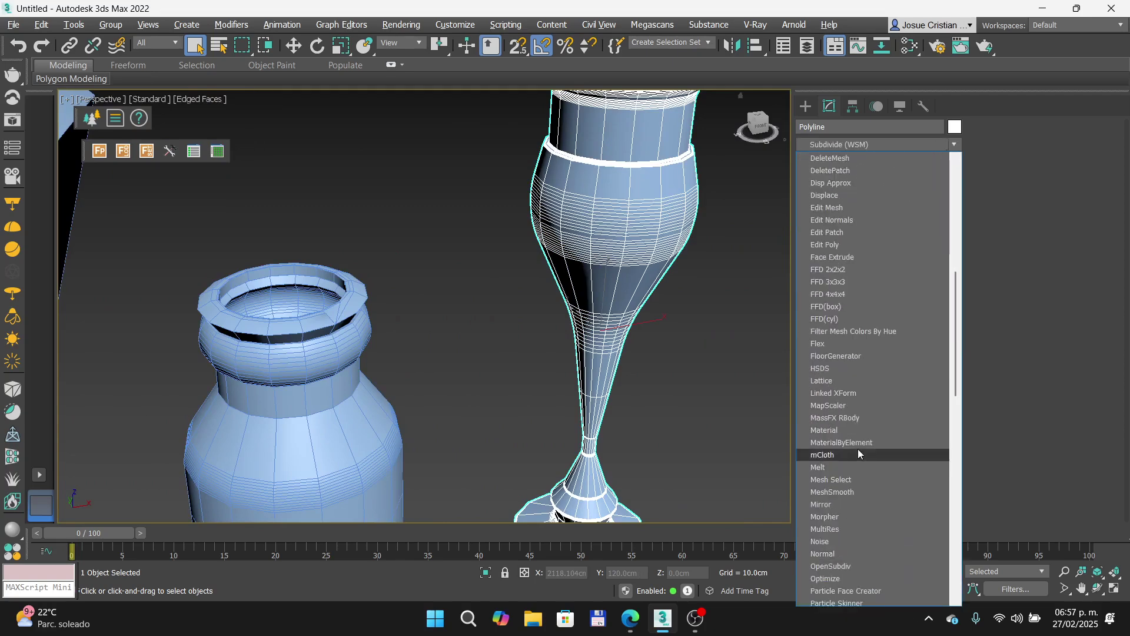
scroll(883, 477, down, 8)
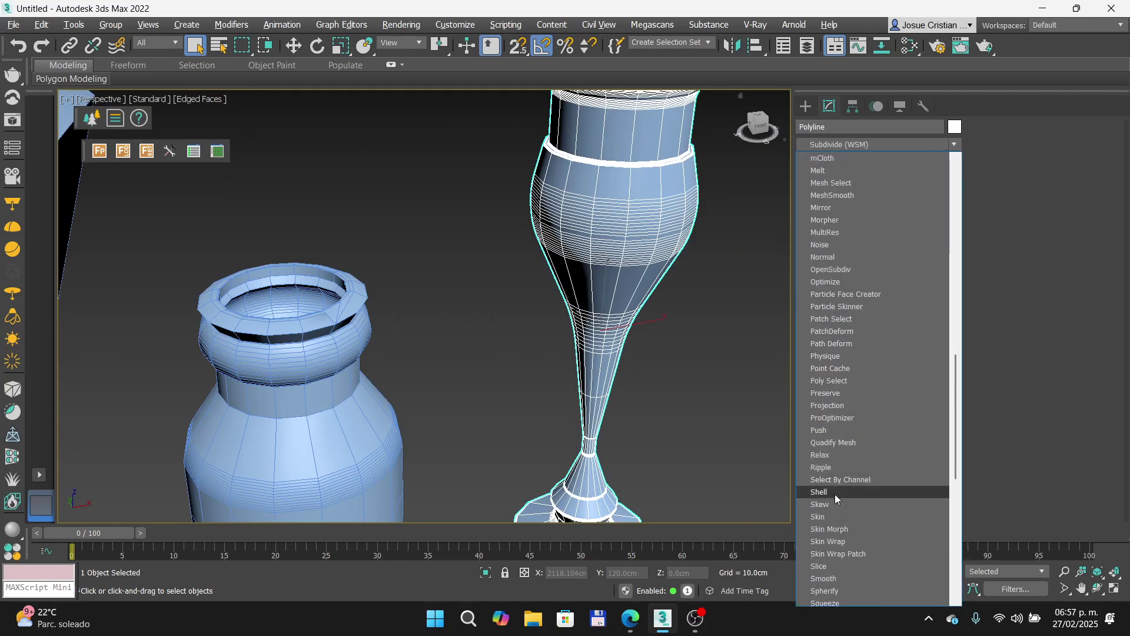
click(835, 492)
scroll(695, 369, down, 3)
scroll(667, 264, up, 5)
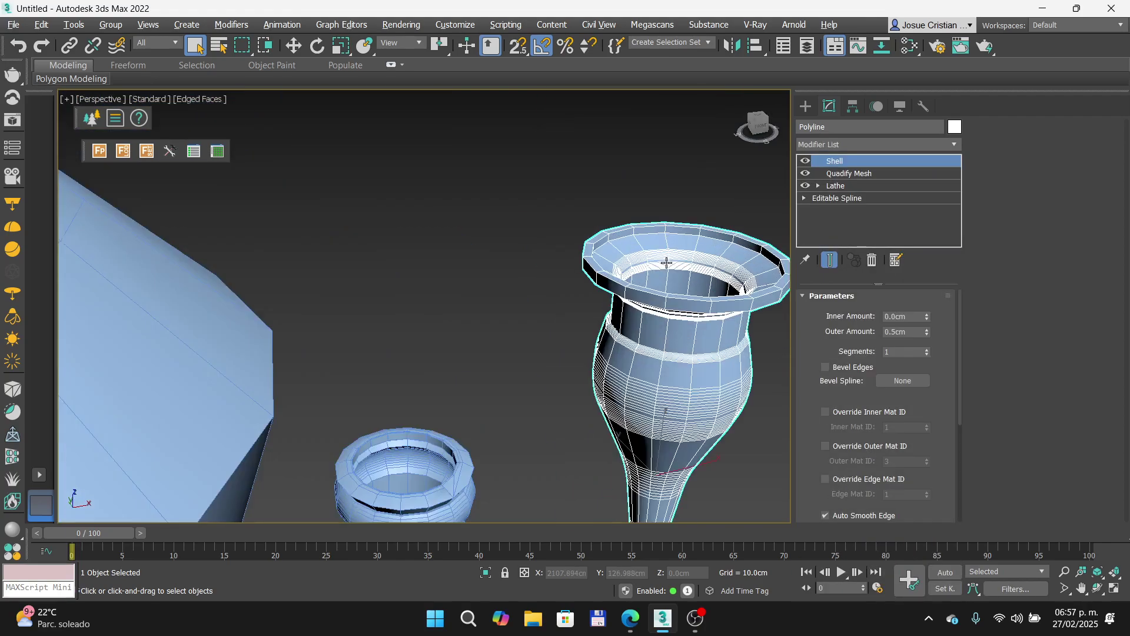
scroll(591, 265, down, 5)
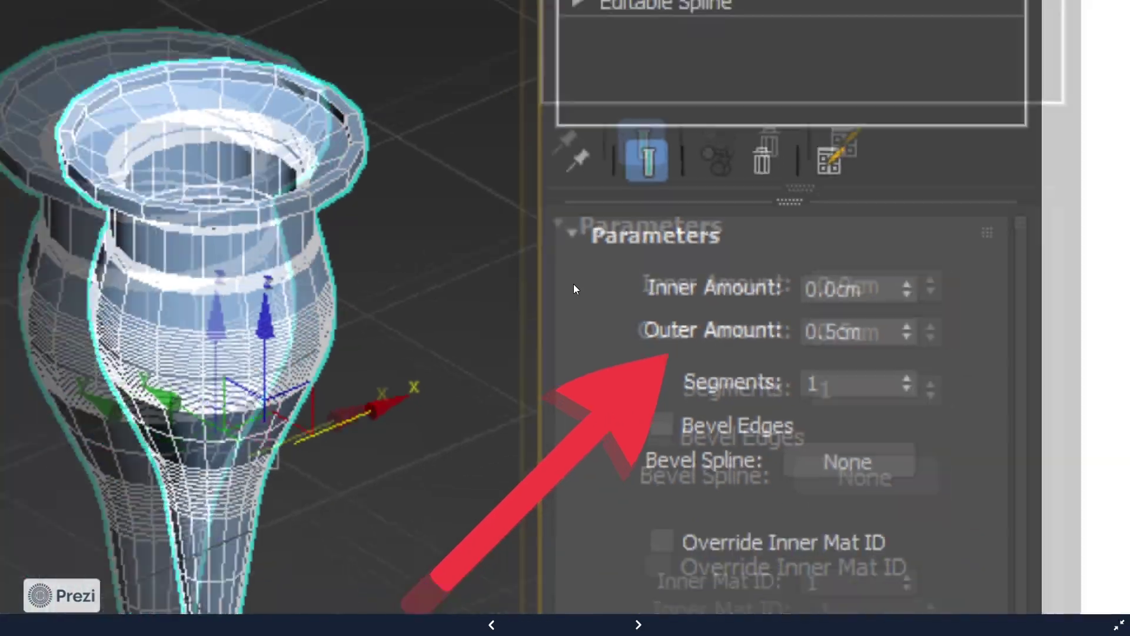
Step: Advance the Prezi lesson by one slide, and inspect the small bottle's faceted rim and neck in 3ds Max
key(Right)
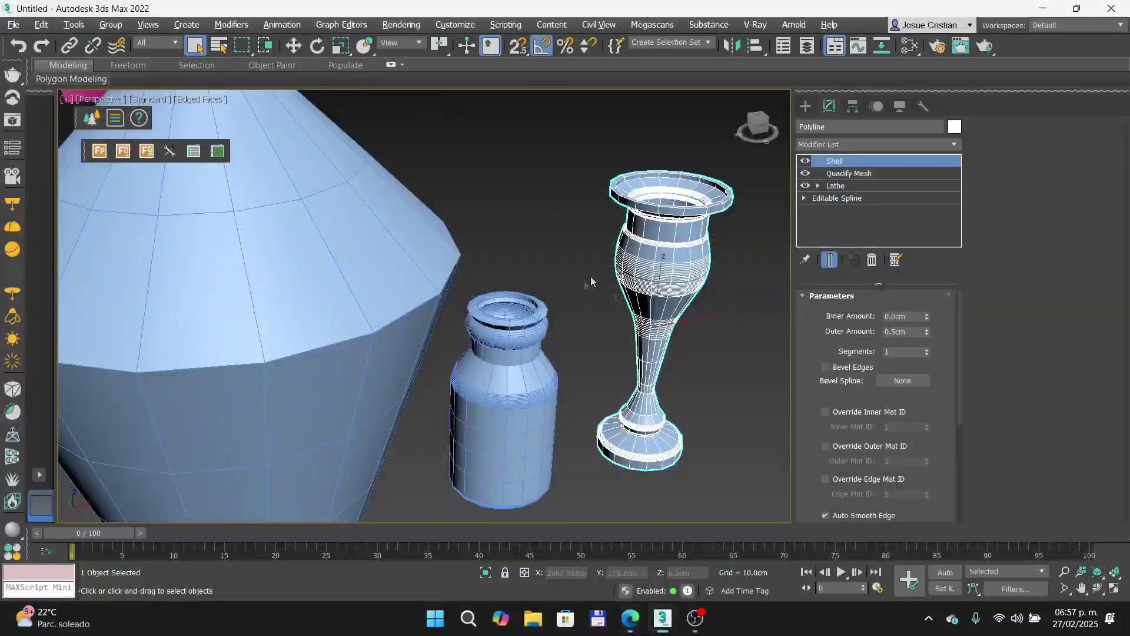
scroll(592, 276, down, 2)
scroll(584, 274, up, 6)
middle_drag(577, 390, 538, 286)
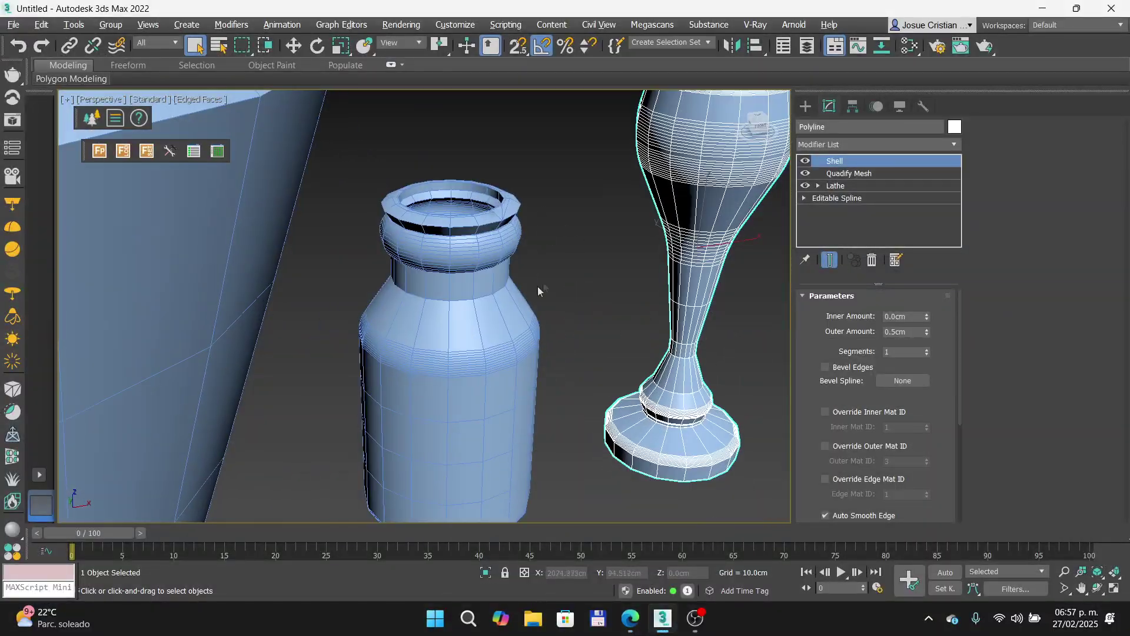
scroll(583, 259, up, 5)
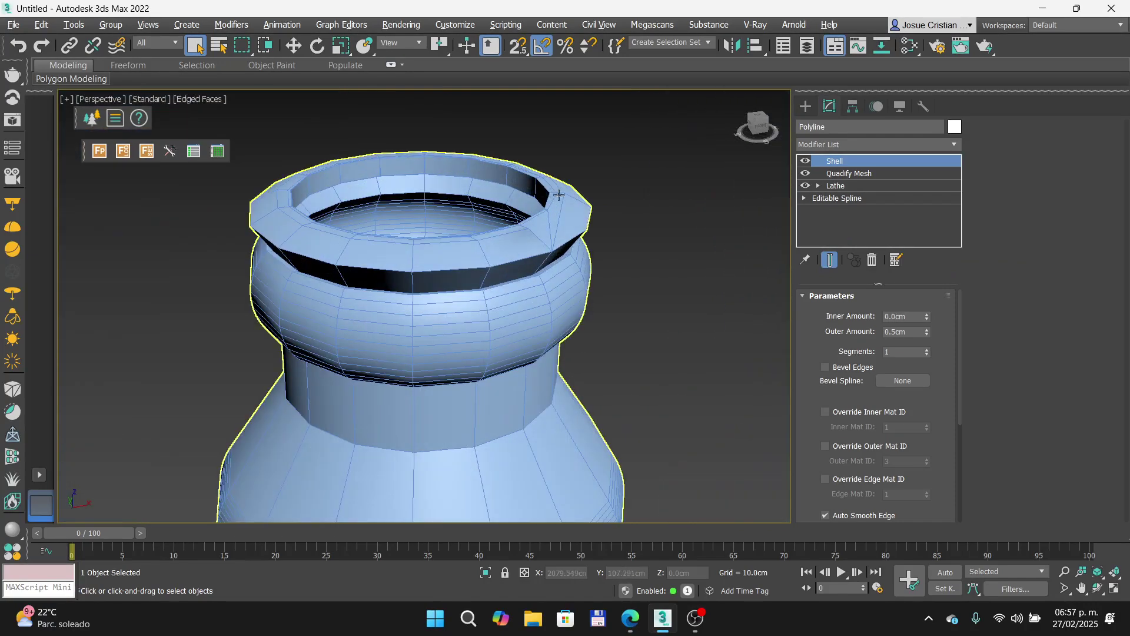
Step: Advance the Prezi past the TurboSmooth slide, and add a TurboSmooth modifier above Shell on the small bottle in 3ds Max
click(648, 219)
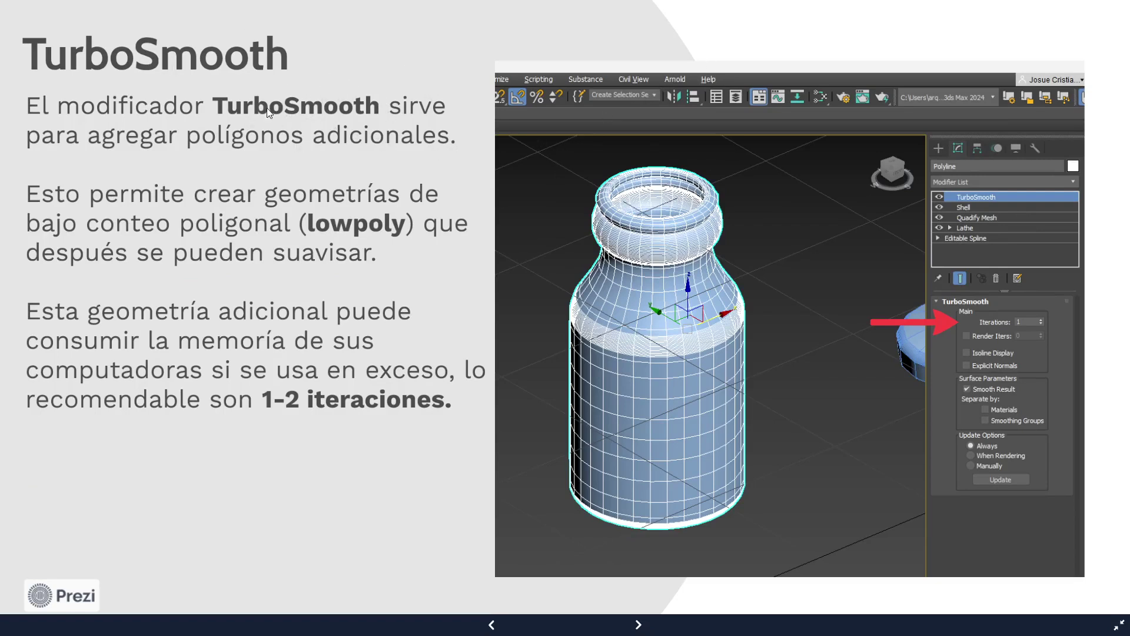
key(Right)
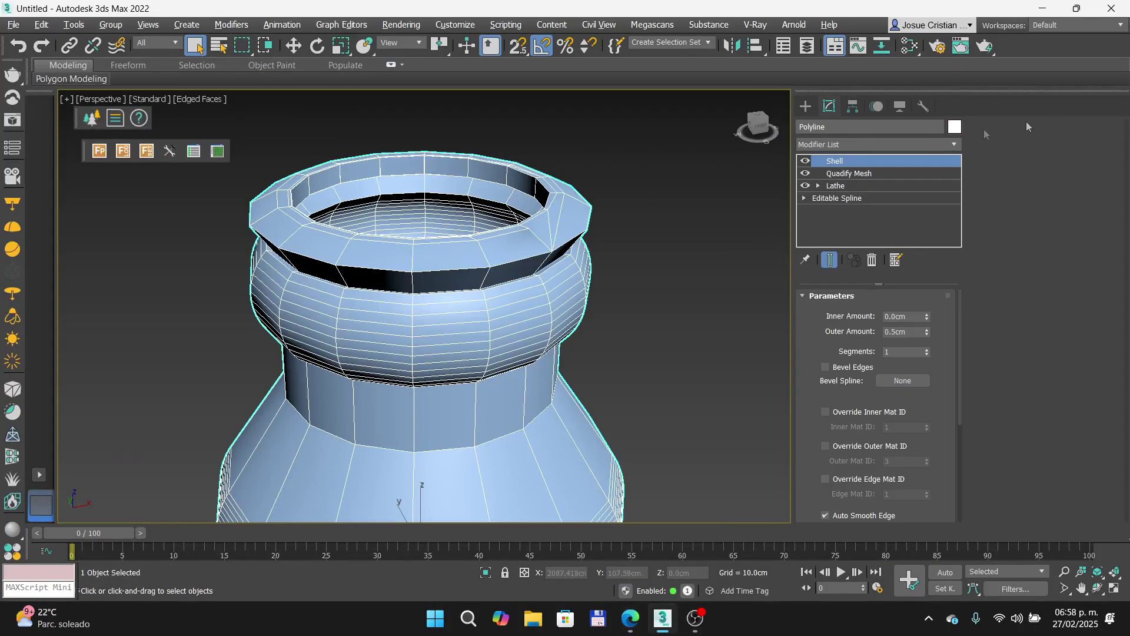
click(956, 145)
text(t)
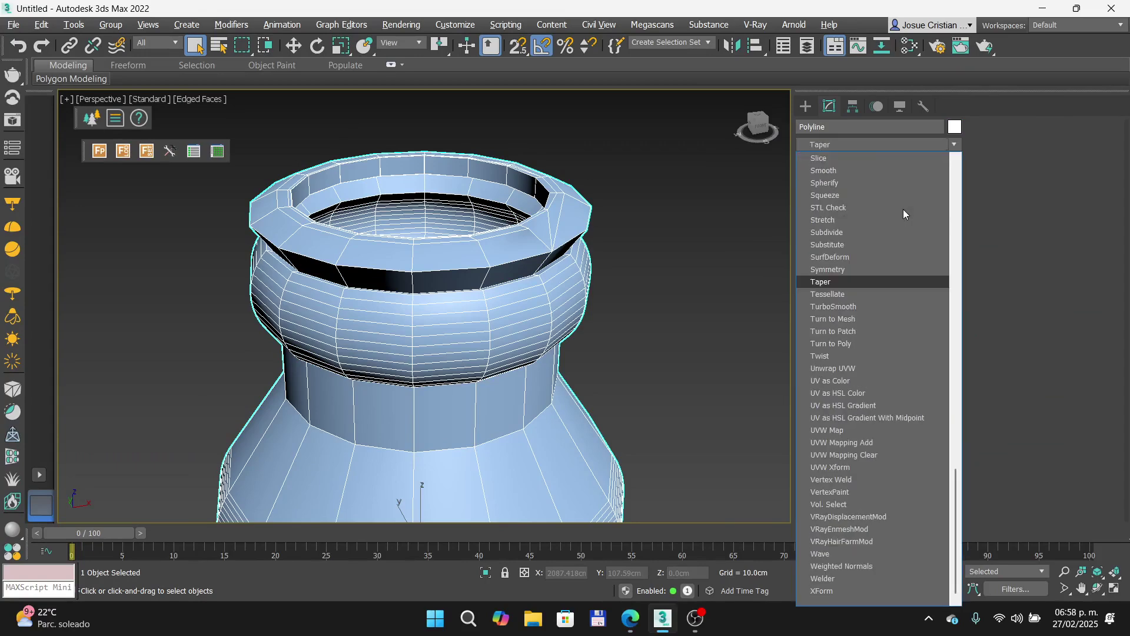
click(853, 307)
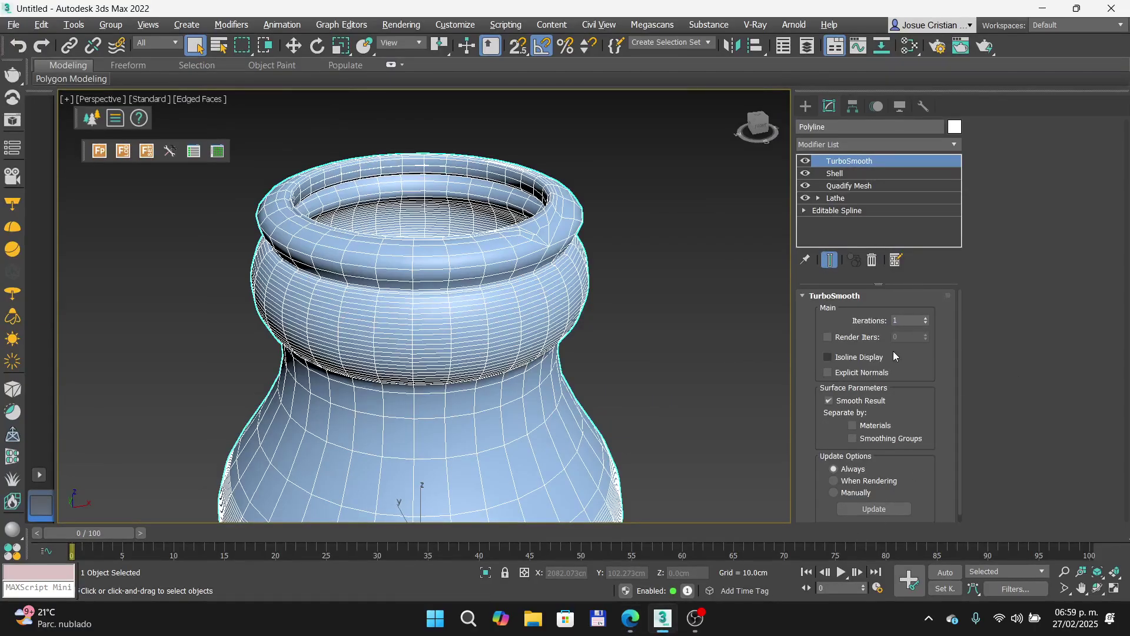
Step: Raise the TurboSmooth iterations on the small jar to 4
click(925, 318)
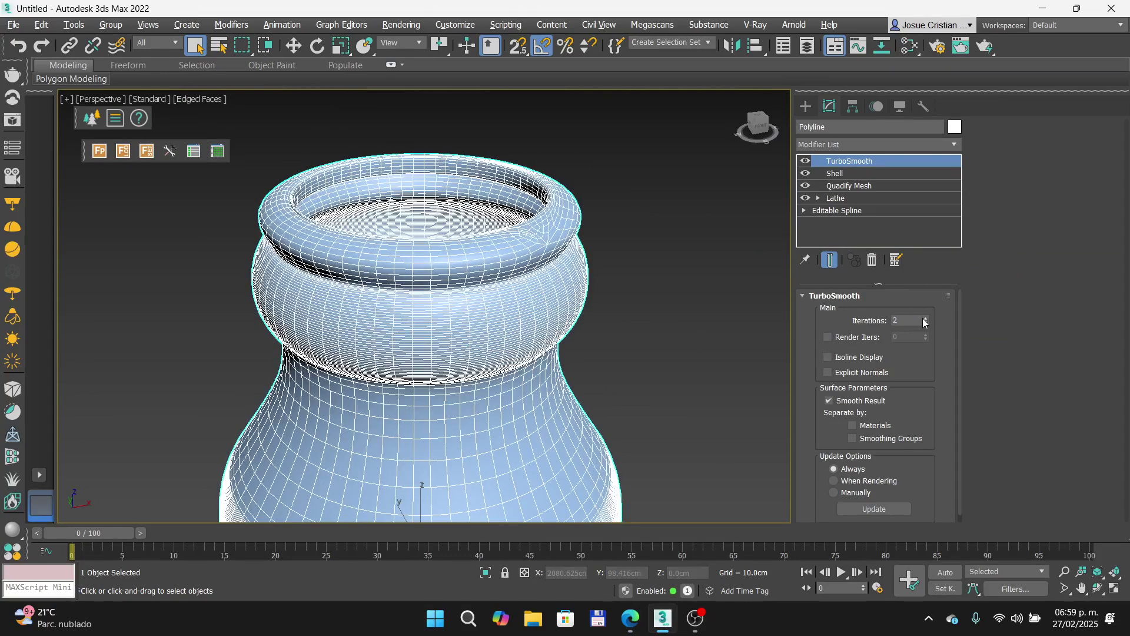
click(925, 318)
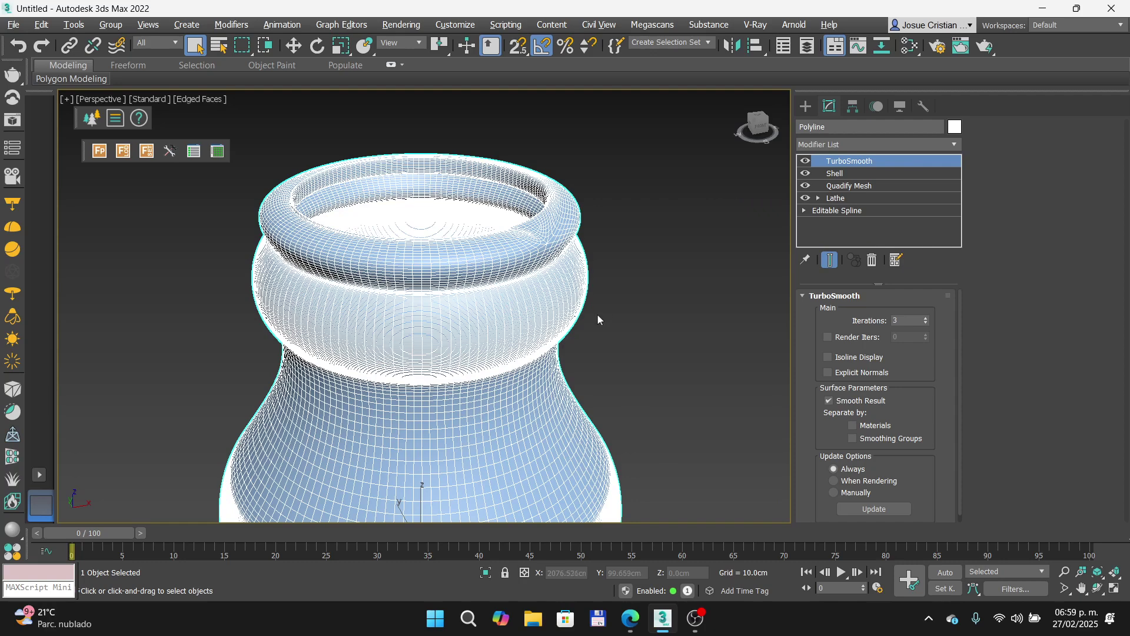
click(925, 318)
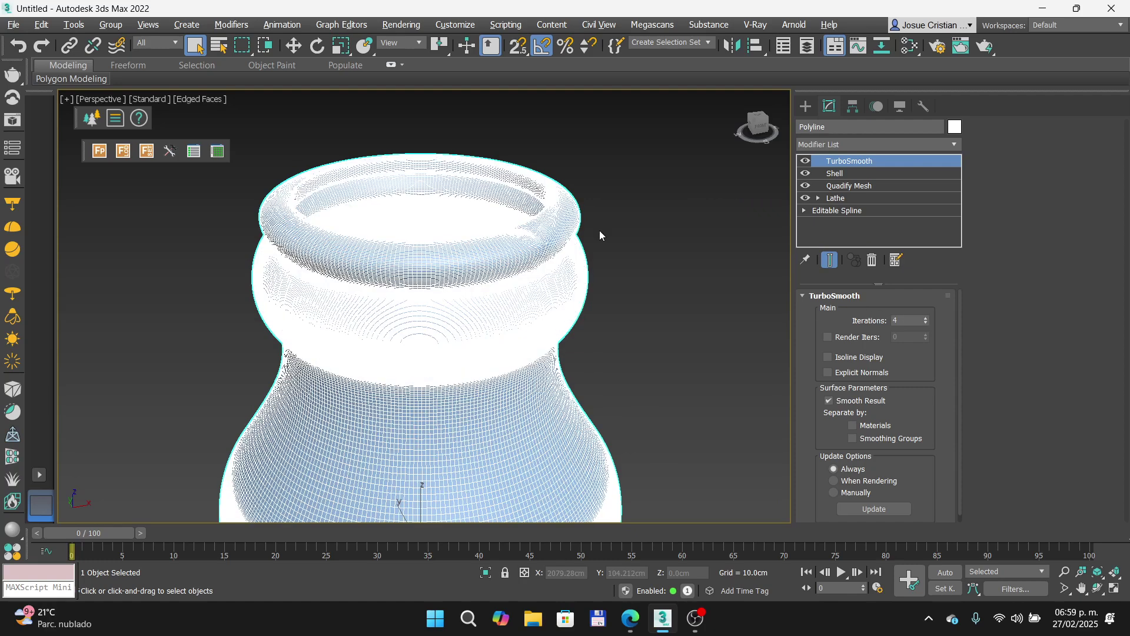
Step: Set the small jar's TurboSmooth iterations back to 1
drag(912, 327, 893, 318)
double_click(907, 310)
text(1)
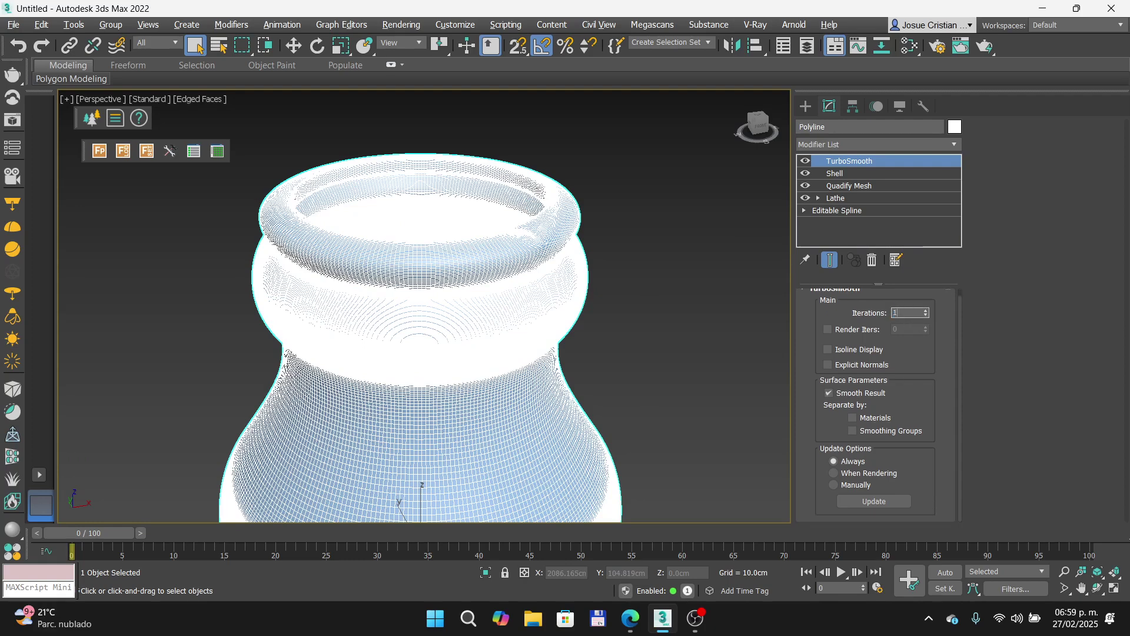
key(Return)
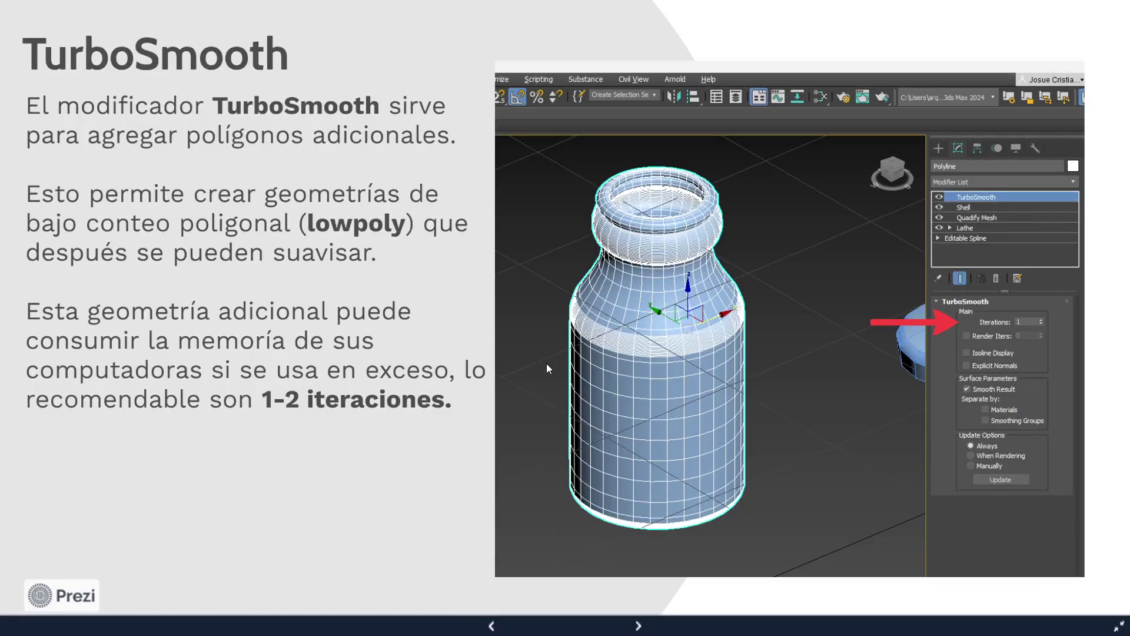
Step: Advance the presentation to the Open Subdiv slide, view its linked Pixar page and return to the slide
key(Right)
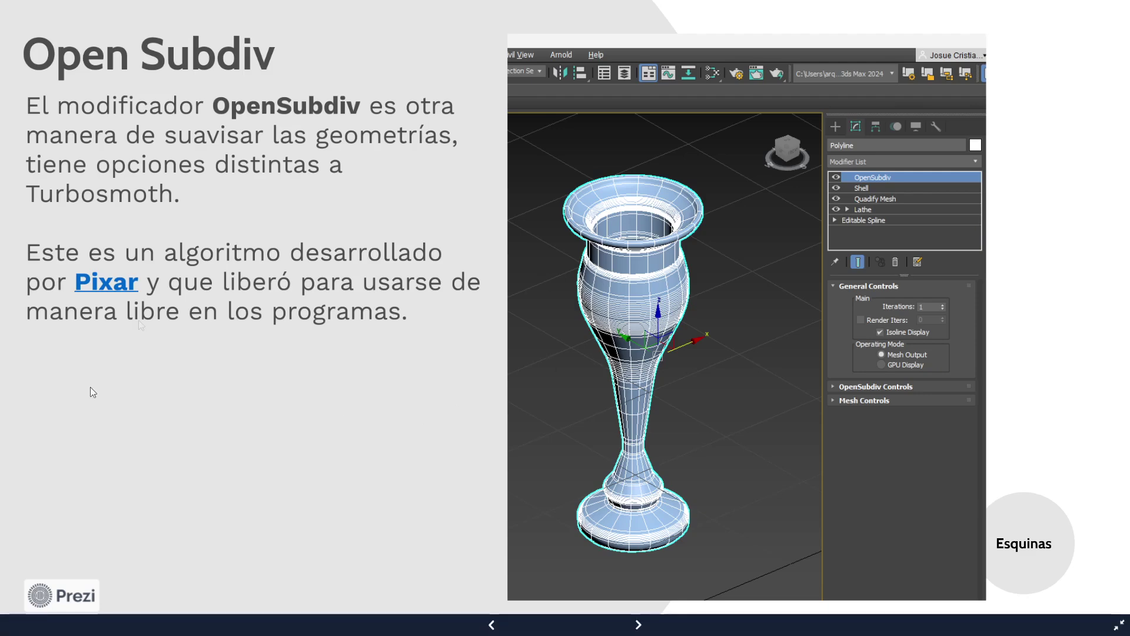
click(130, 281)
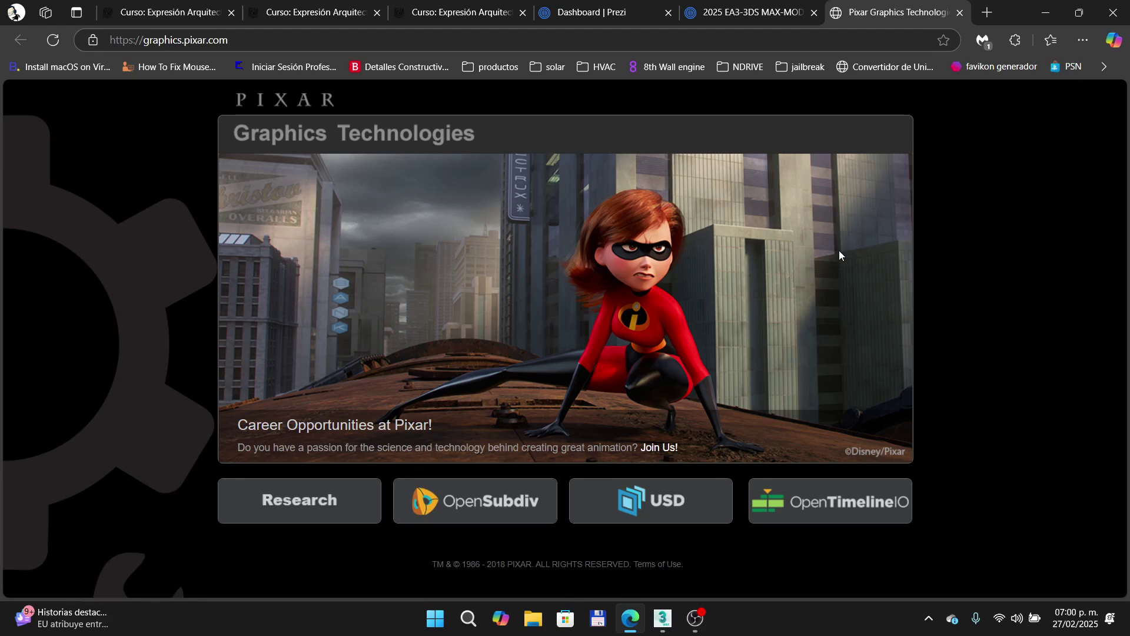
click(791, 10)
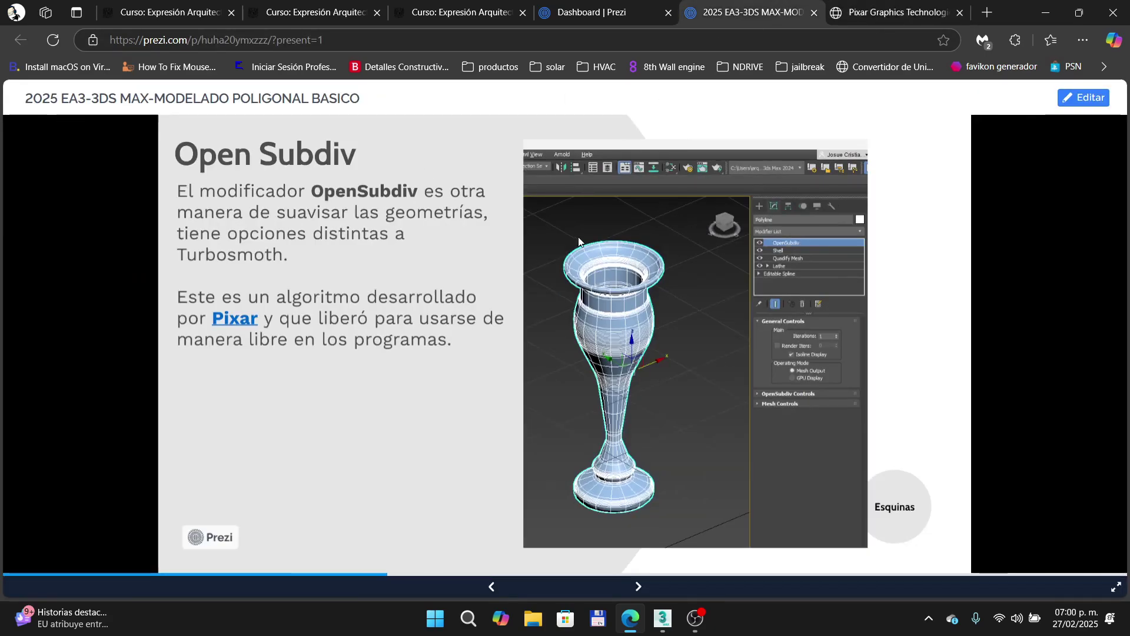
click(1116, 587)
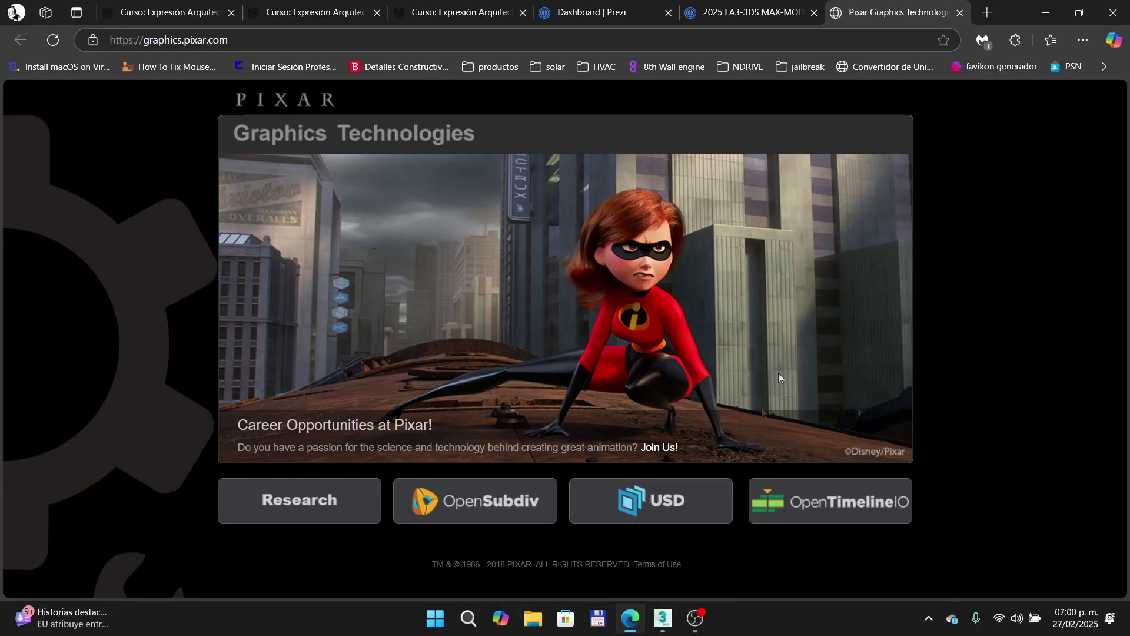
click(746, 3)
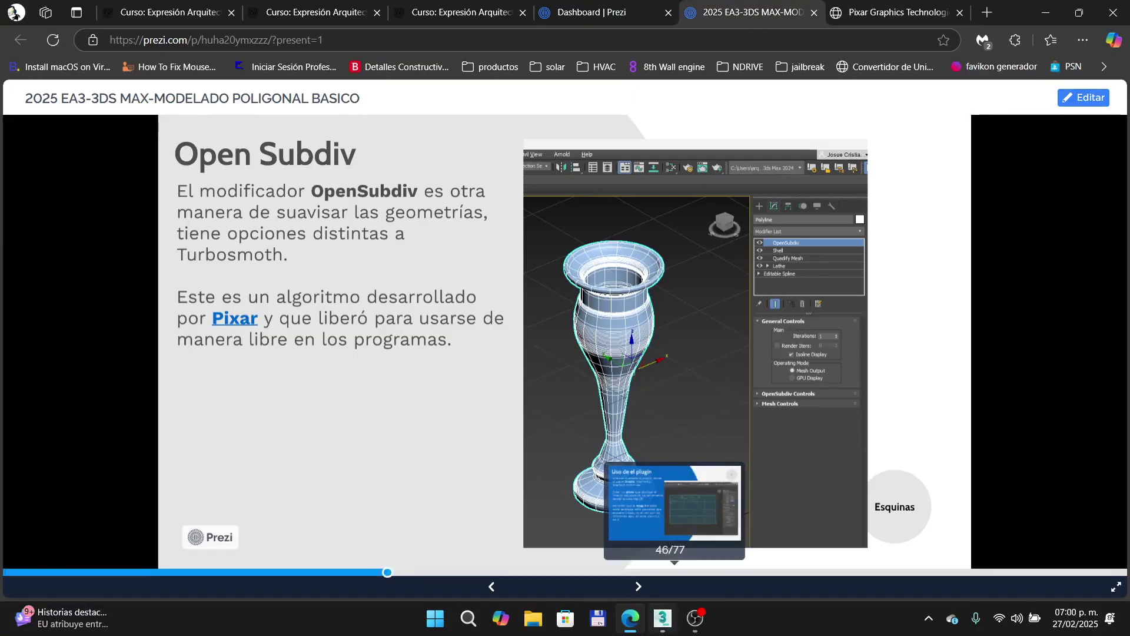
Step: Switch to 3ds Max and apply an OpenSubdiv modifier to the goblet-shaped vase
click(664, 617)
scroll(668, 253, down, 5)
middle_drag(654, 257, 434, 282)
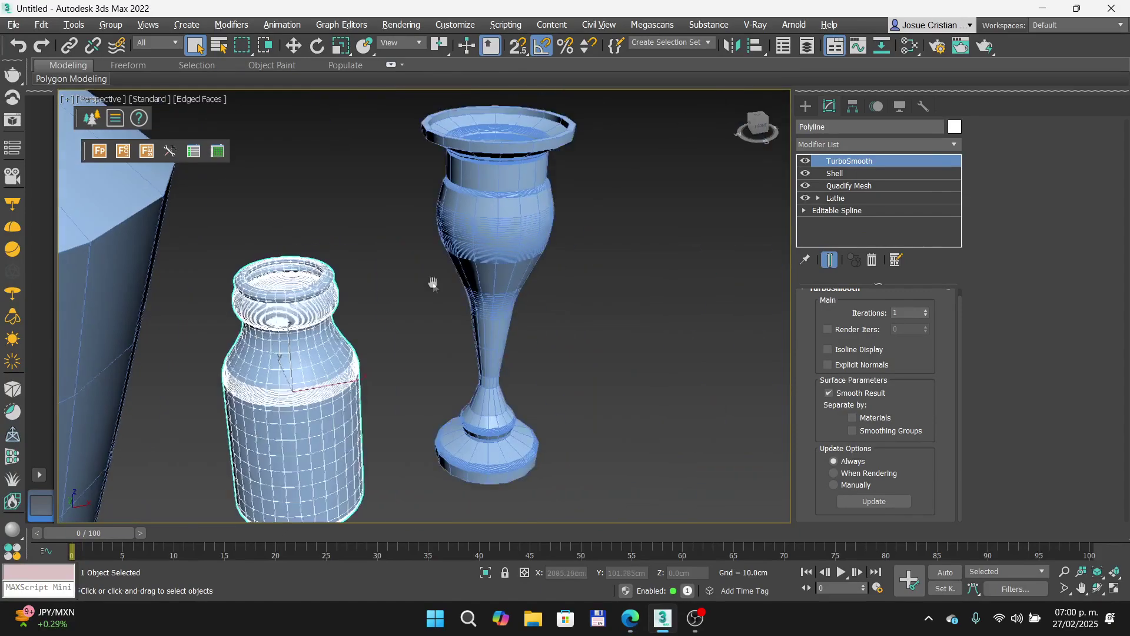
click(483, 271)
scroll(565, 194, up, 6)
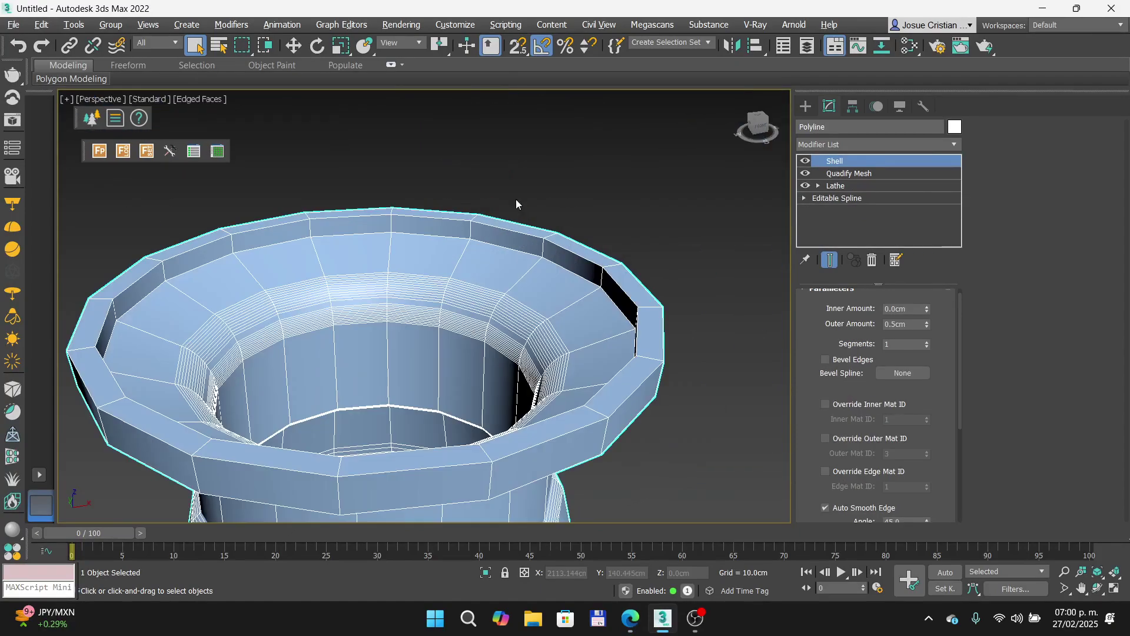
scroll(425, 241, down, 3)
click(953, 145)
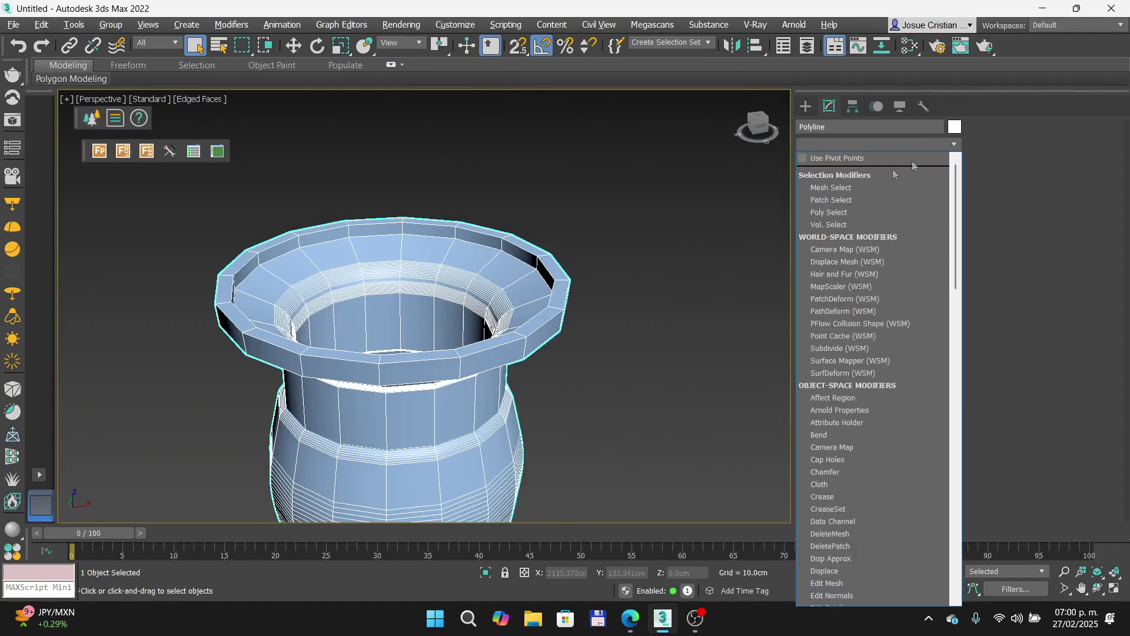
key(o)
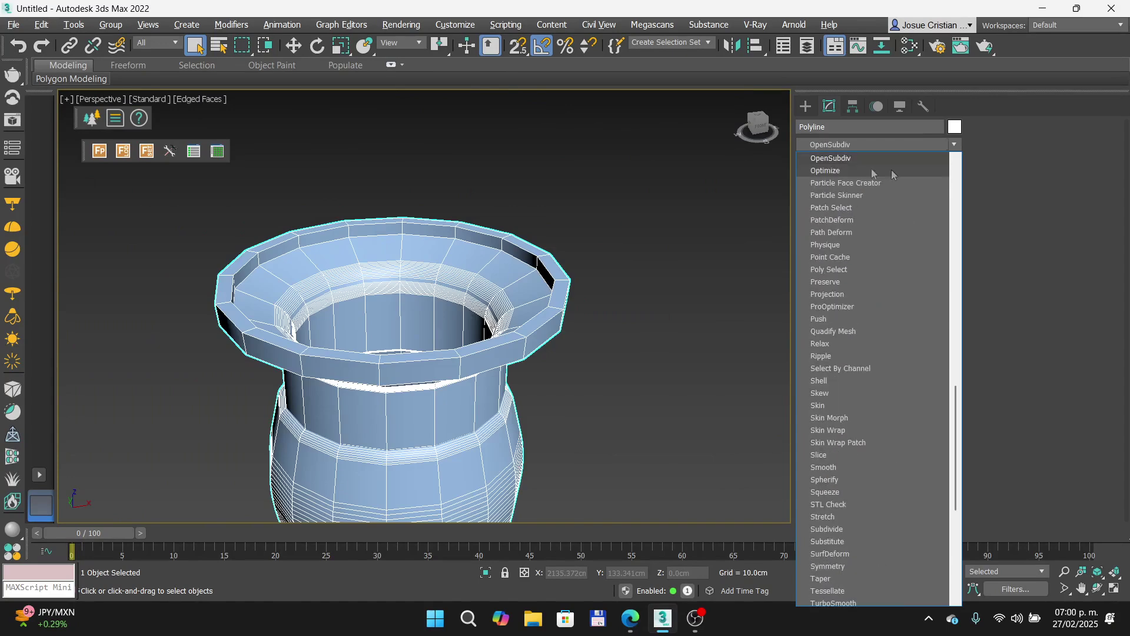
click(830, 159)
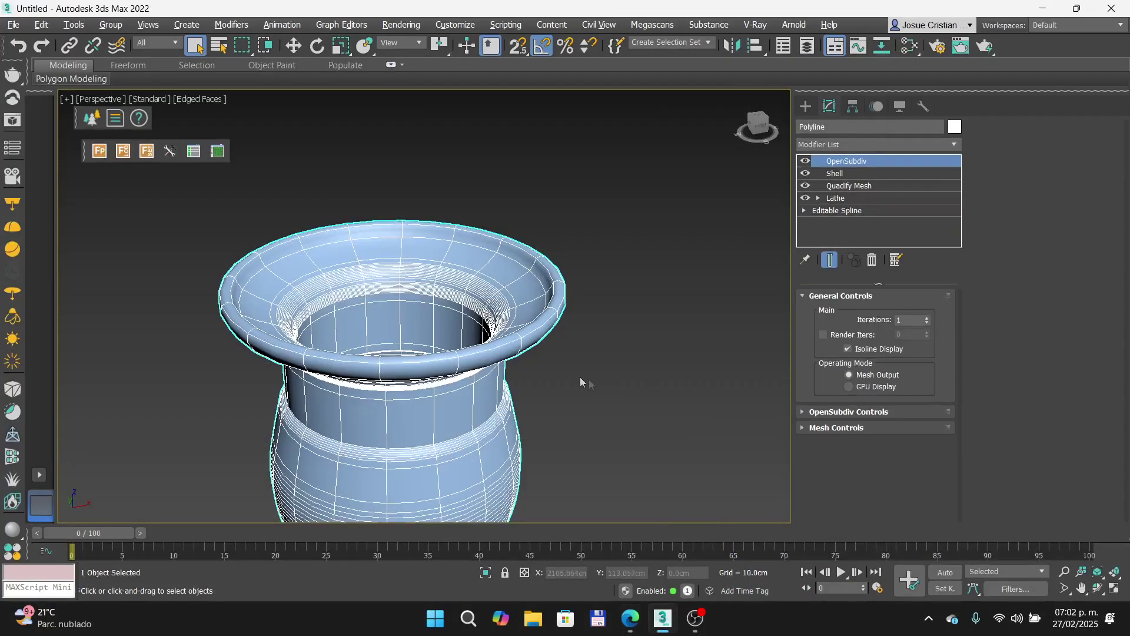
Step: Apply an OpenSubdiv modifier above Shell on the large angular vase
scroll(580, 380, down, 5)
middle_drag(580, 380, 483, 343)
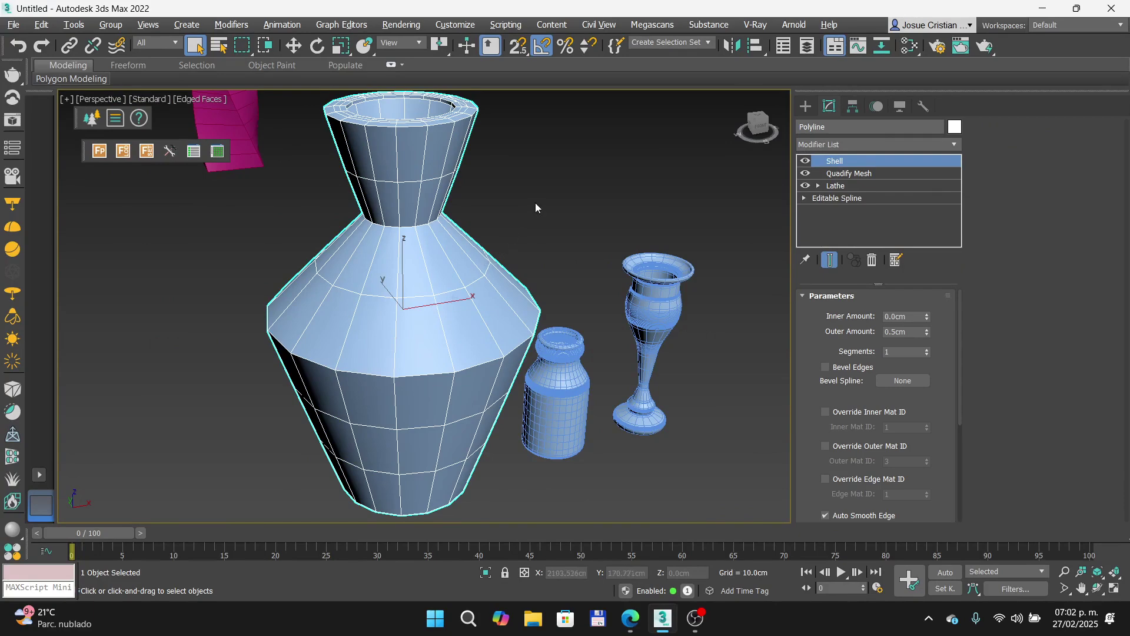
middle_drag(535, 203, 498, 212)
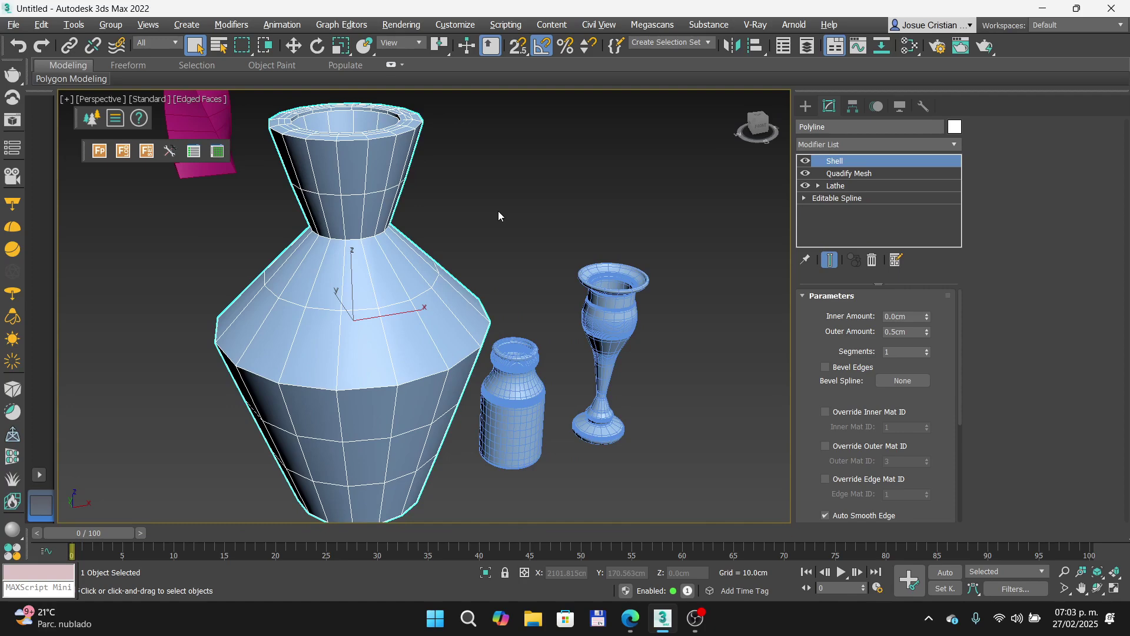
click(955, 144)
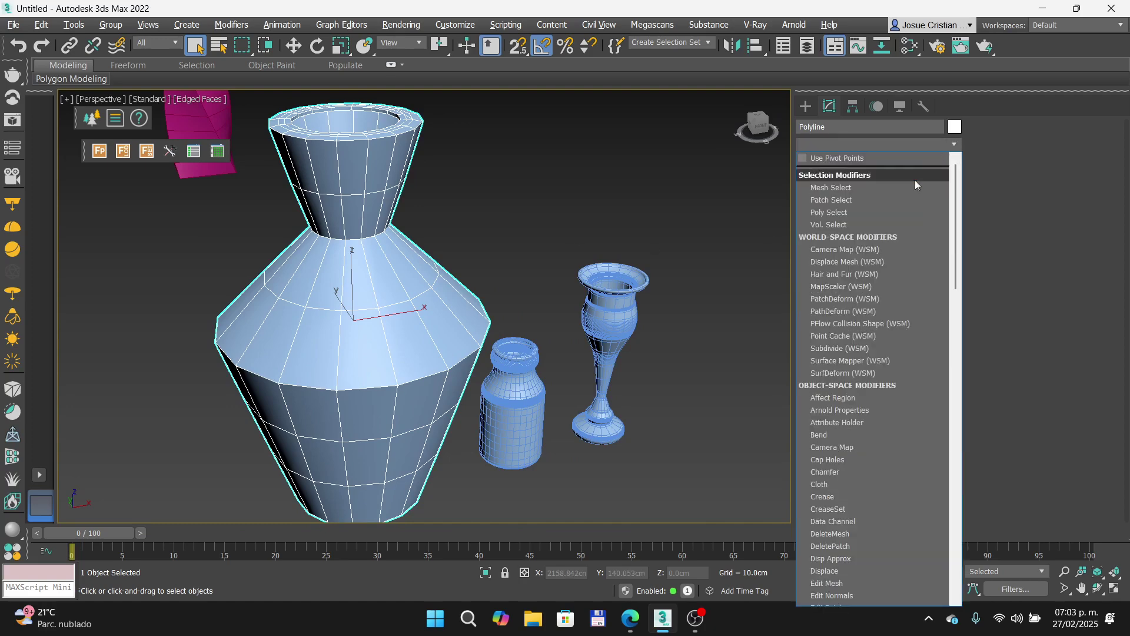
scroll(909, 191, down, 15)
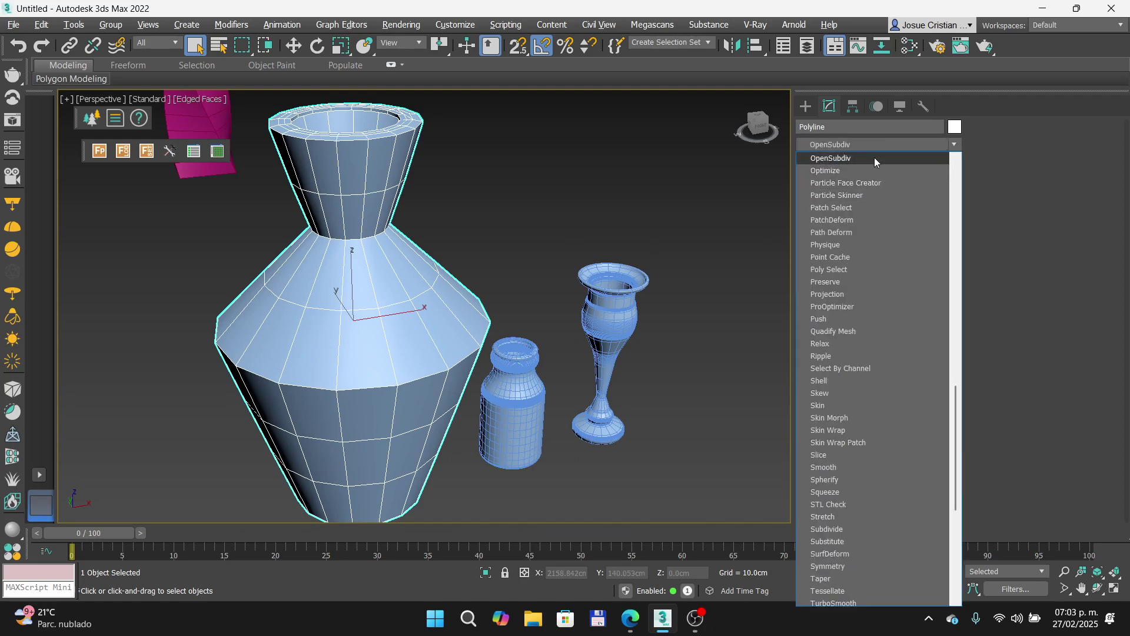
click(874, 158)
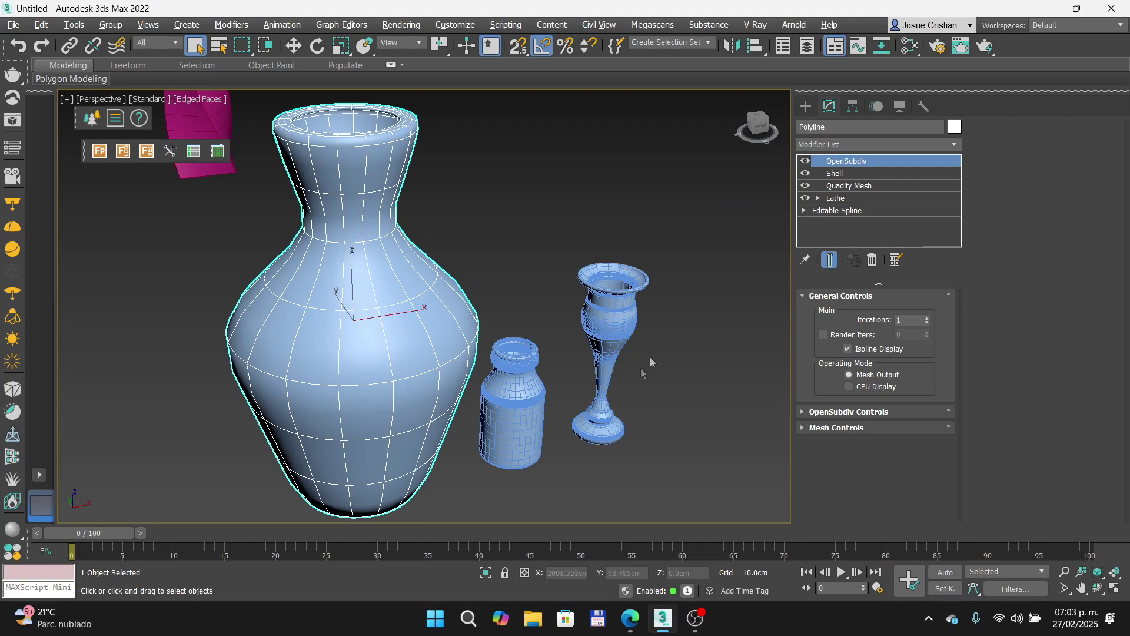
Step: Replace the large vase's OpenSubdiv modifier with TurboSmooth
click(873, 260)
click(955, 145)
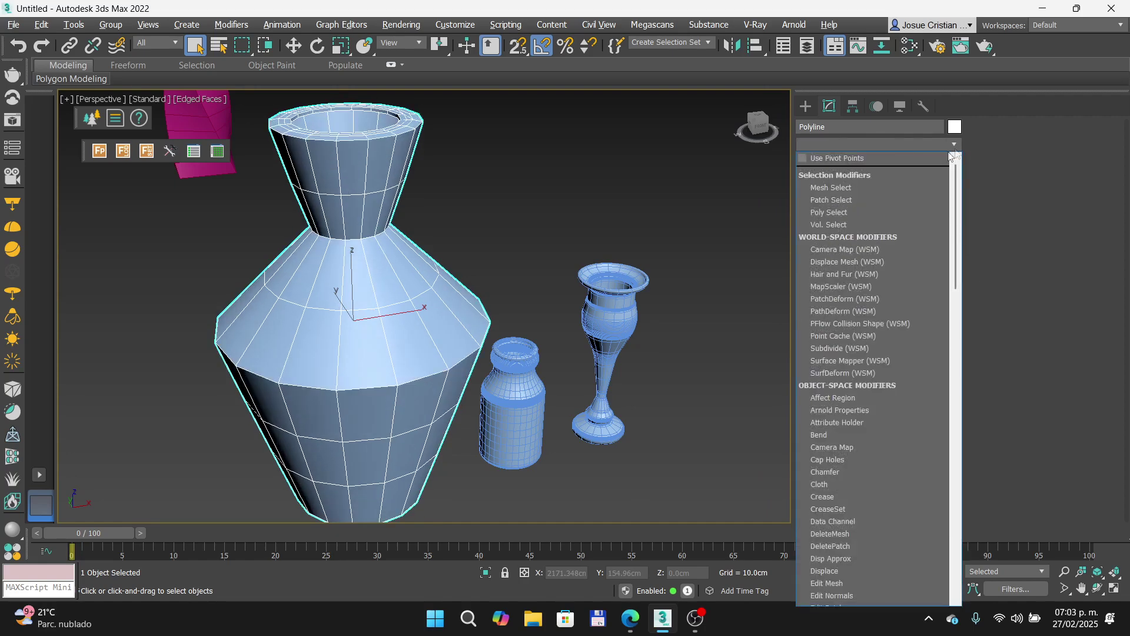
key(t)
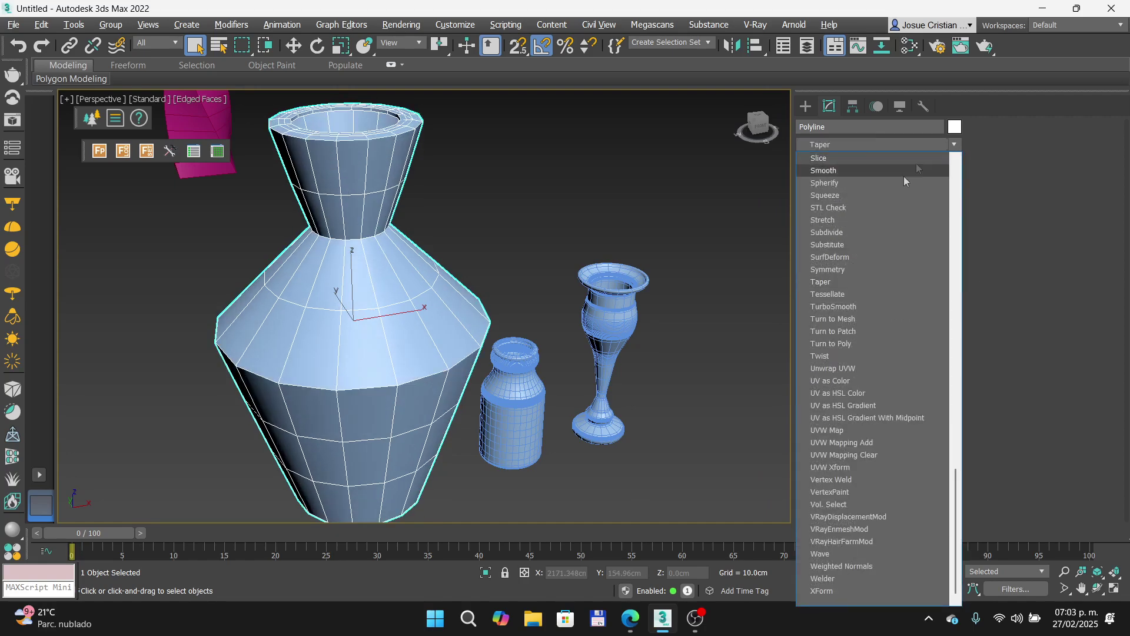
click(836, 307)
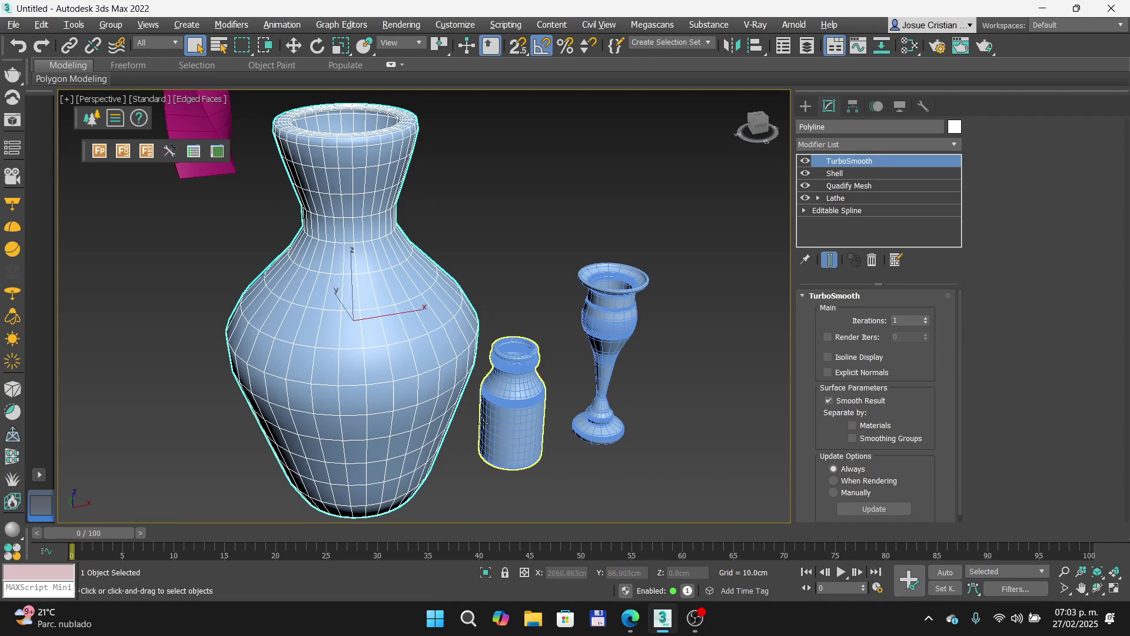
Step: Inspect the smoothed base of the large vase and remove its TurboSmooth modifier
middle_drag(480, 437, 487, 376)
scroll(415, 430, up, 10)
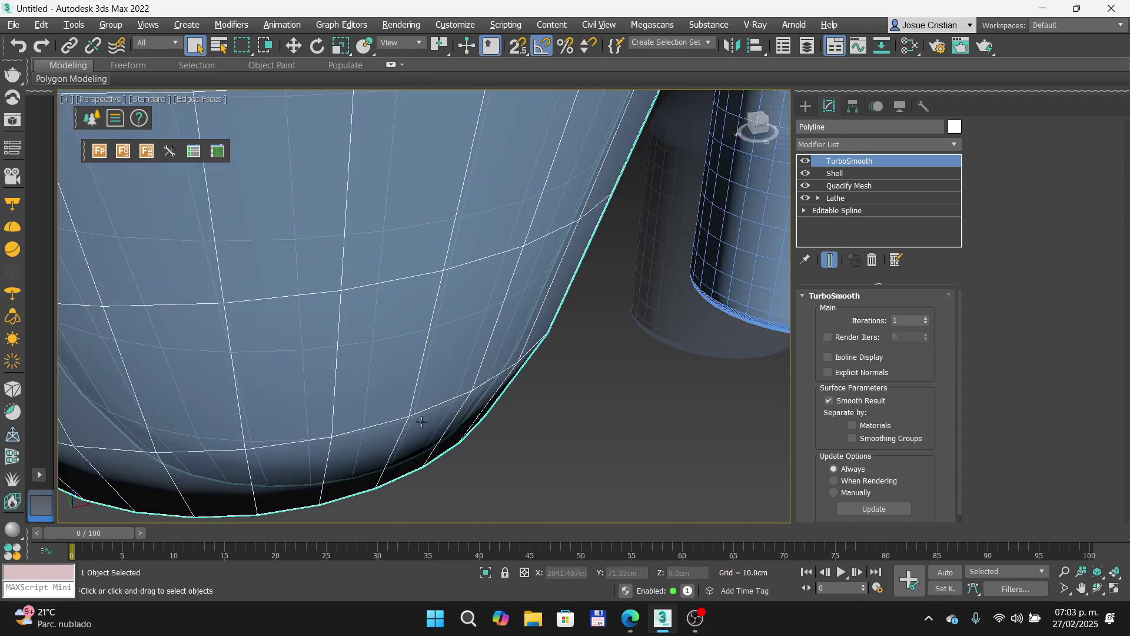
scroll(417, 420, down, 10)
scroll(431, 350, up, 2)
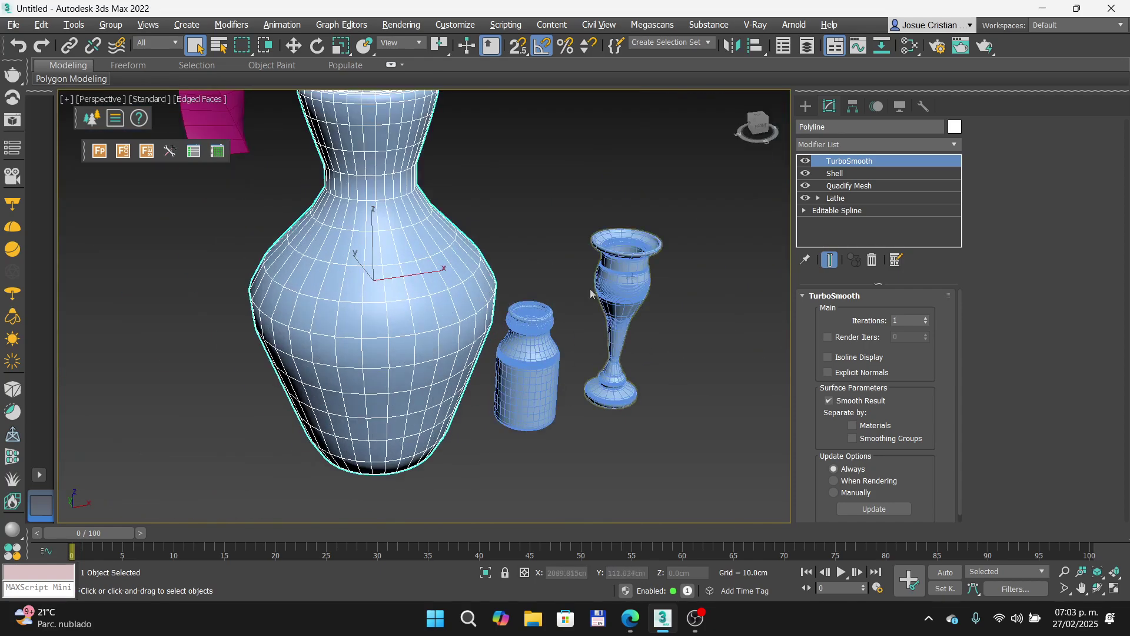
click(872, 259)
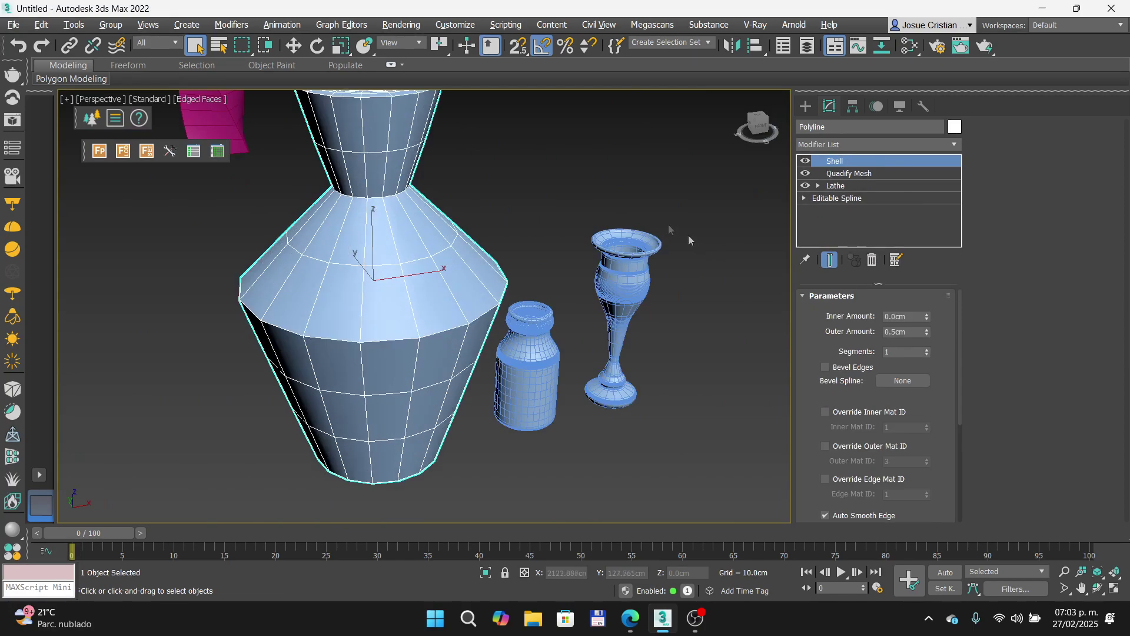
middle_drag(637, 192, 643, 209)
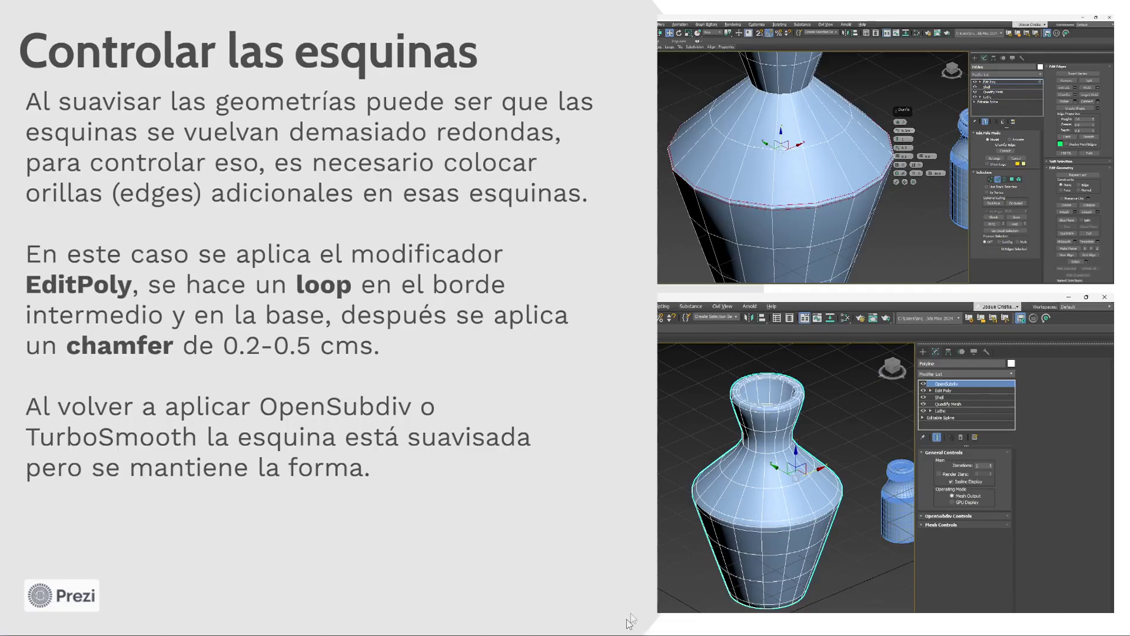
Step: Examine the Edit Poly modifier stack and Chamfer settings pictured on the "Controlar las esquinas" slide
click(630, 619)
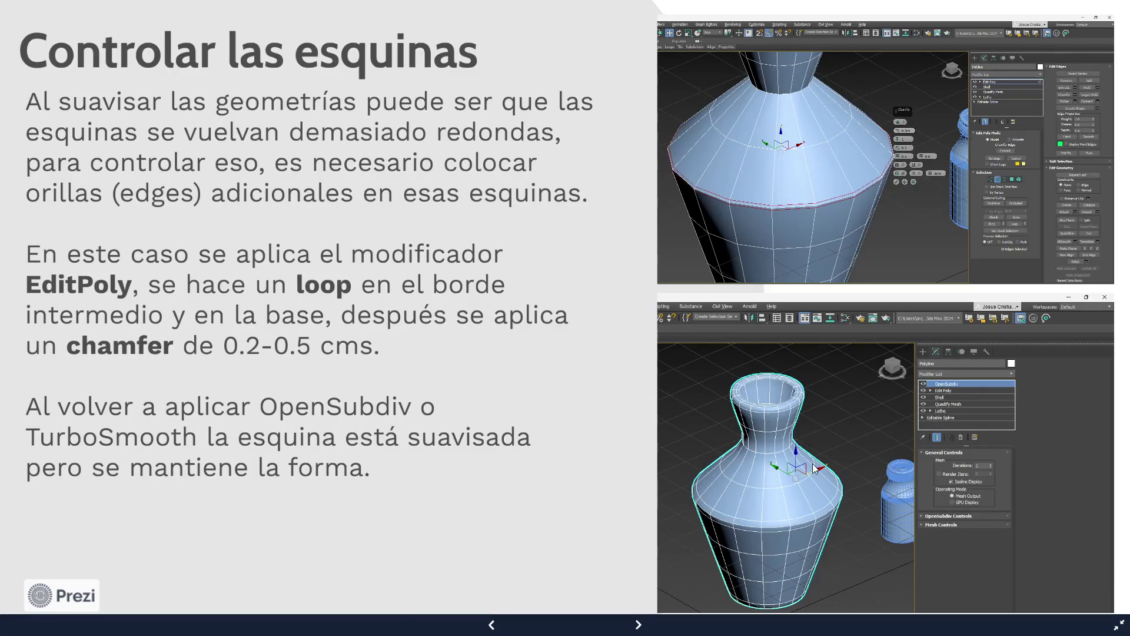
scroll(849, 213, up, 3)
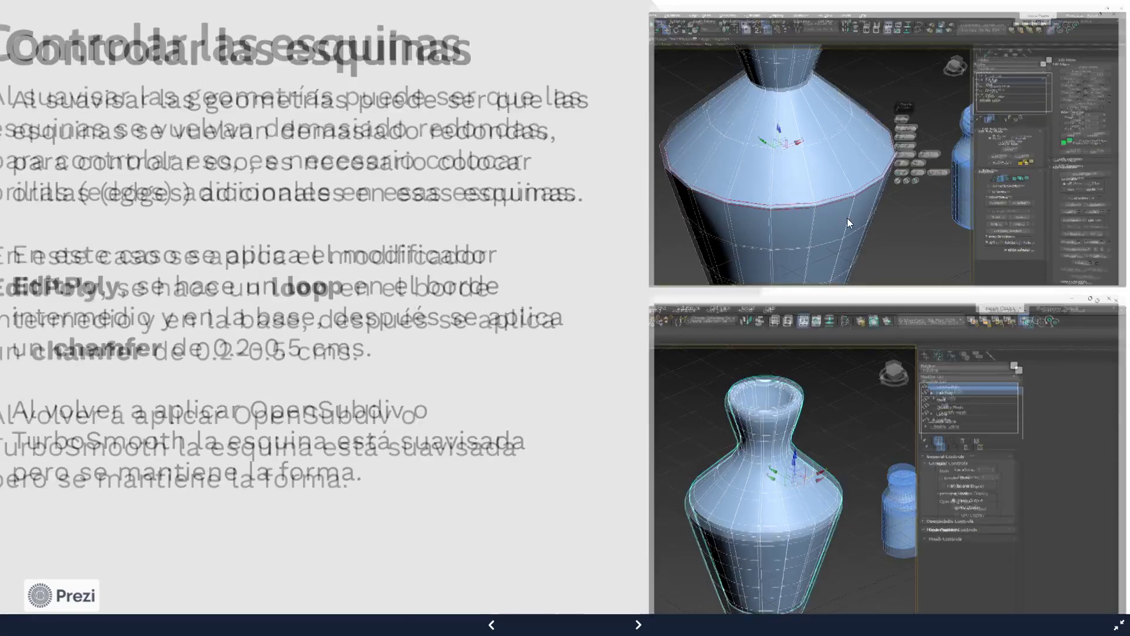
scroll(869, 164, down, 3)
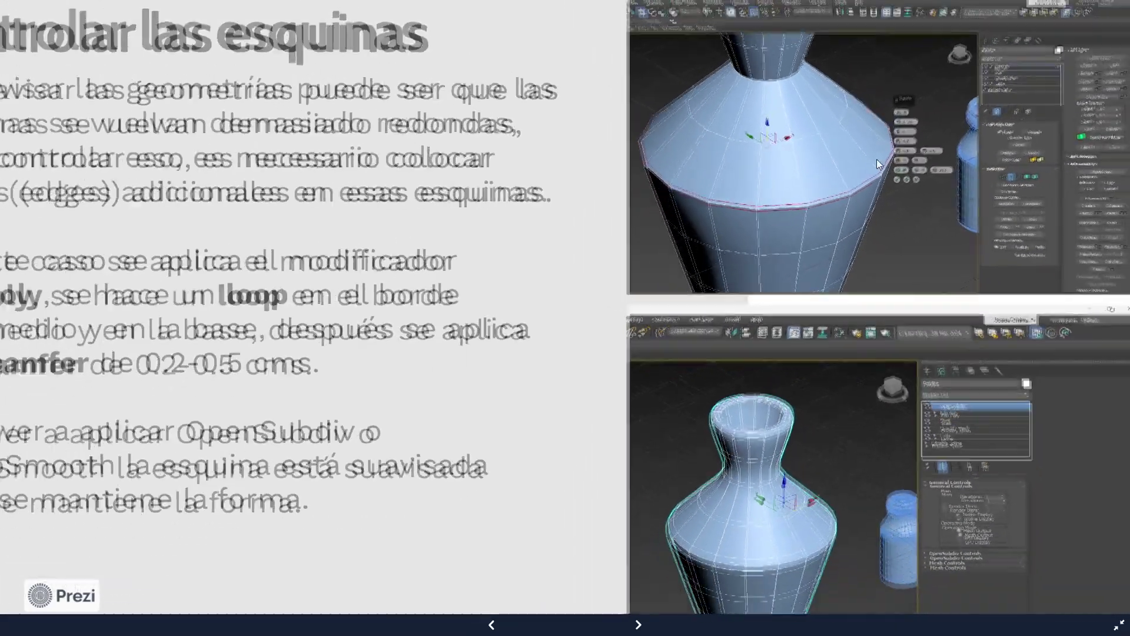
scroll(1008, 98, up, 4)
scroll(1004, 105, up, 8)
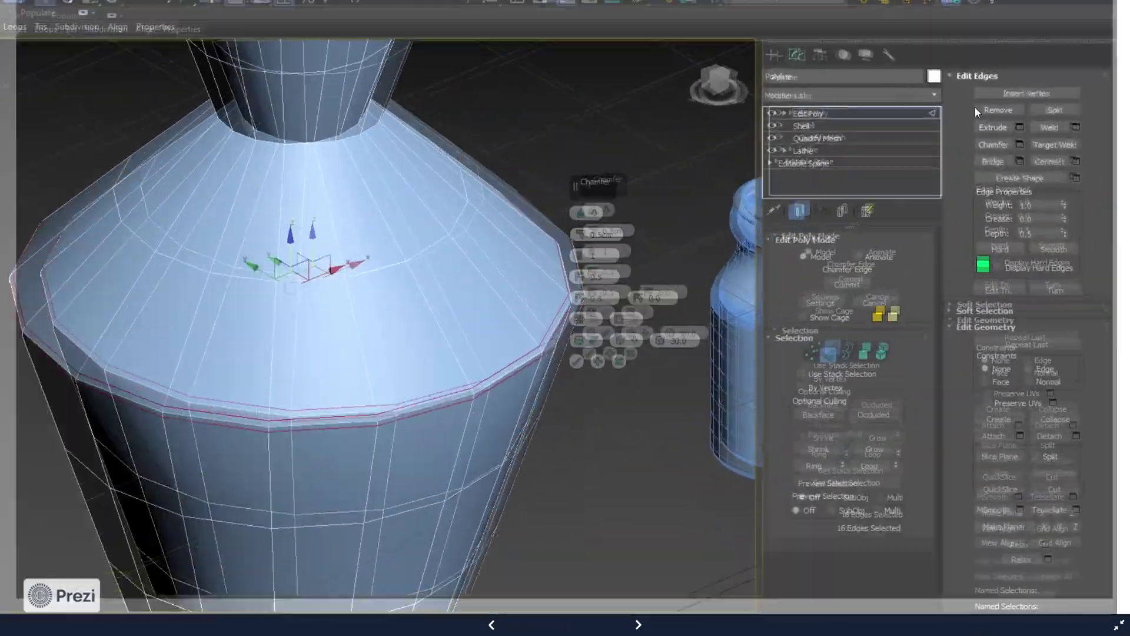
scroll(735, 230, up, 2)
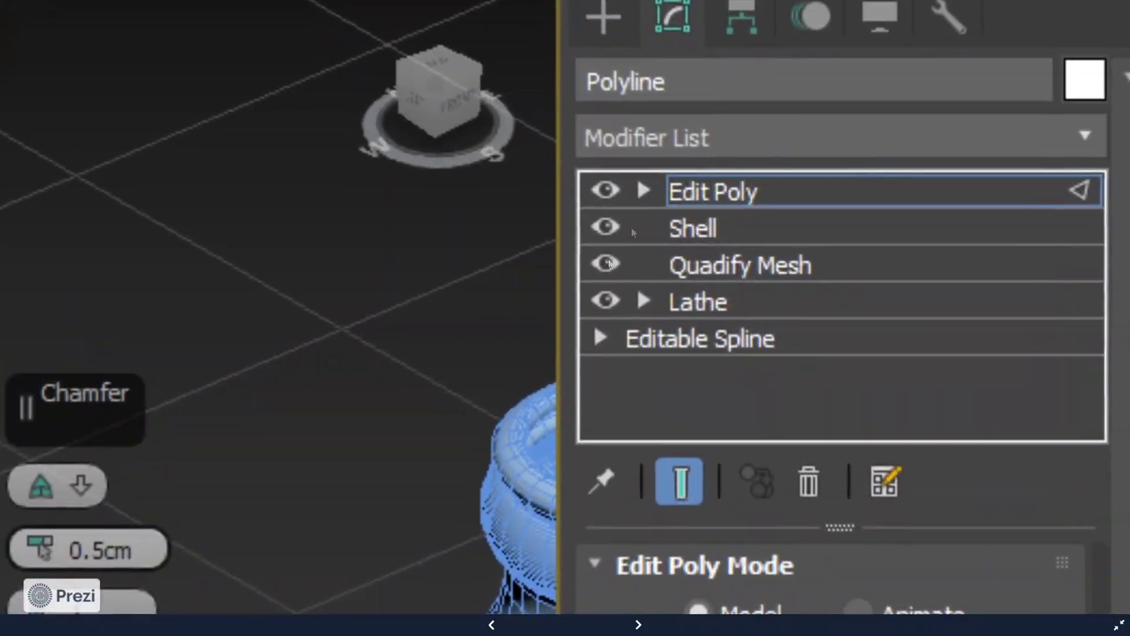
Step: Switch to 3ds Max and add an Edit Poly modifier above Shell on the large vase
key(alt+Tab)
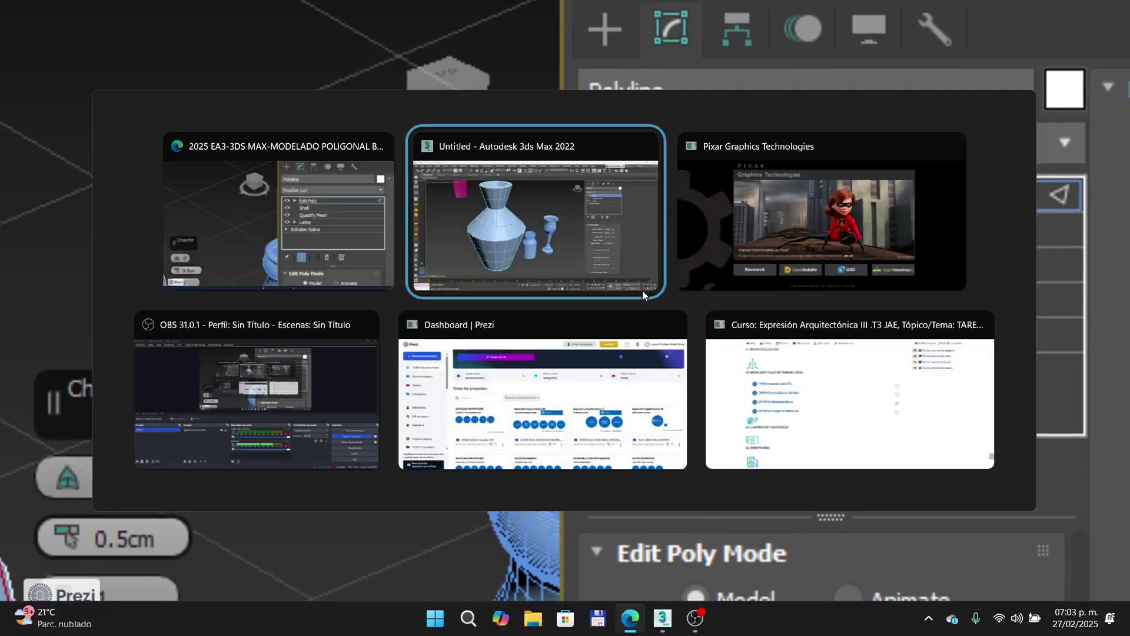
click(955, 145)
scroll(848, 210, down, 10)
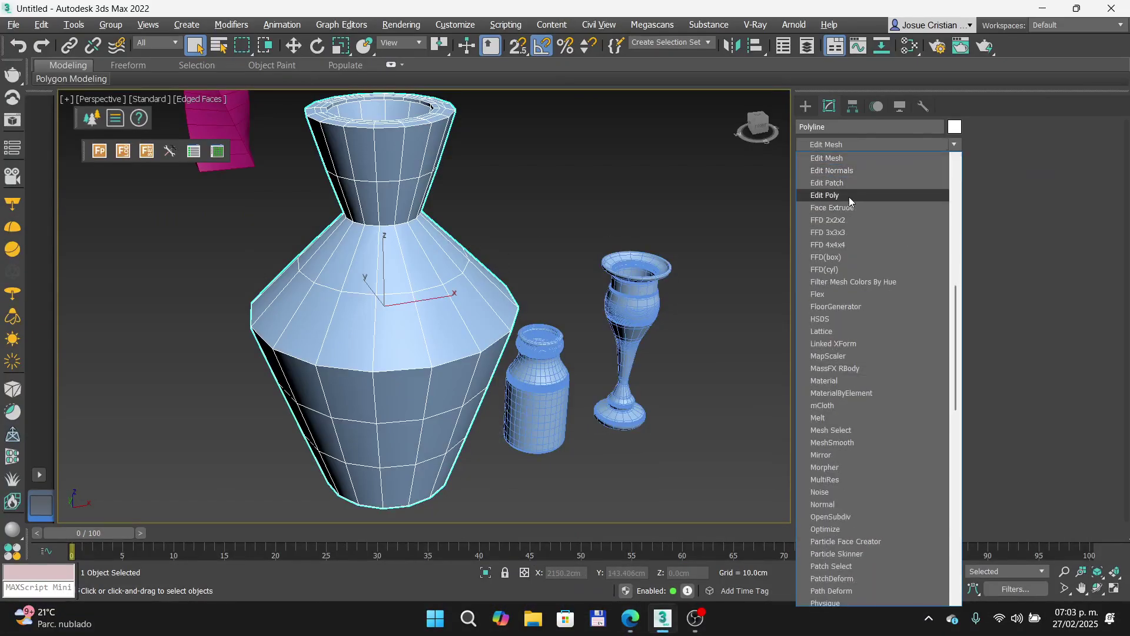
click(849, 196)
Step: Switch to the Prezi lesson and examine the pictured edge selection, Loop and Chamfer settings for the vase's corner
key(alt+Tab)
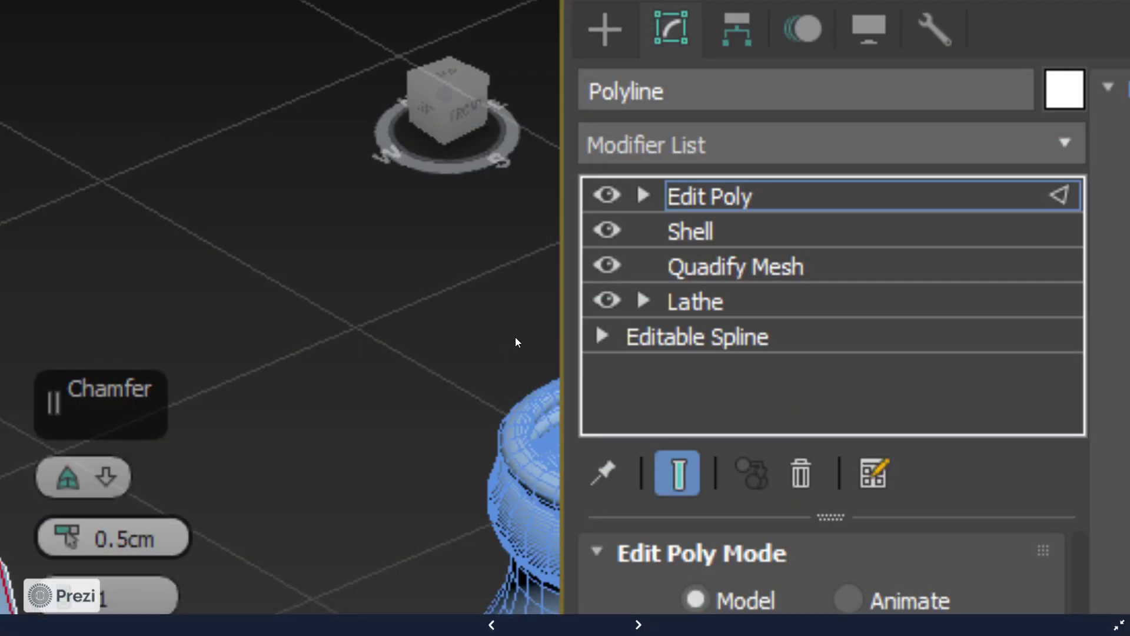
scroll(648, 268, down, 4)
key(Right)
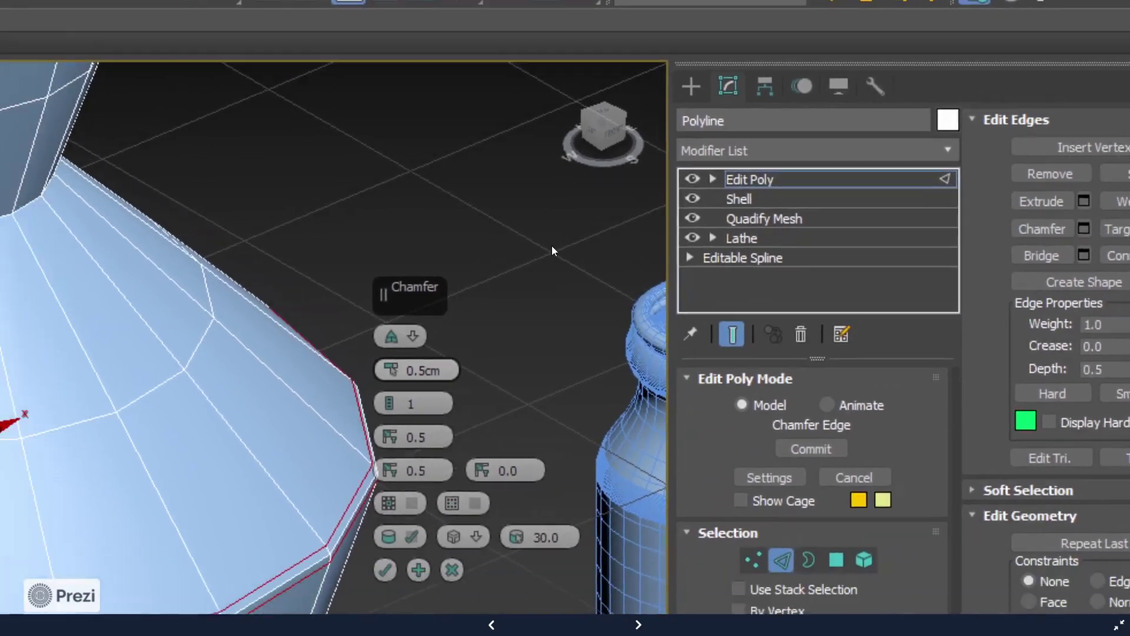
key(Right)
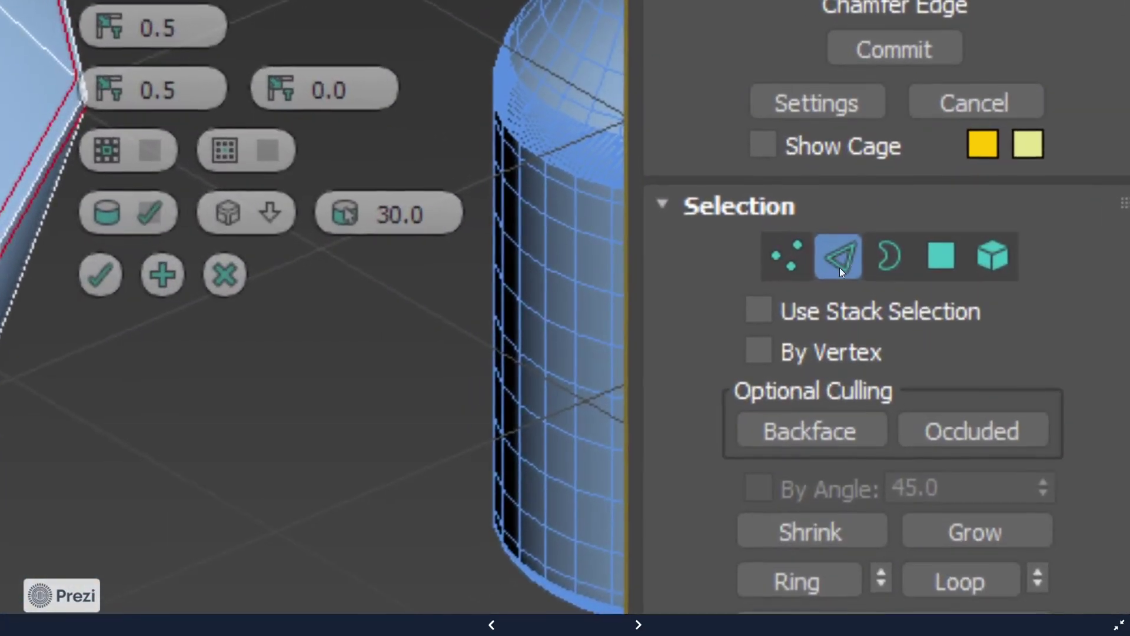
key(Right)
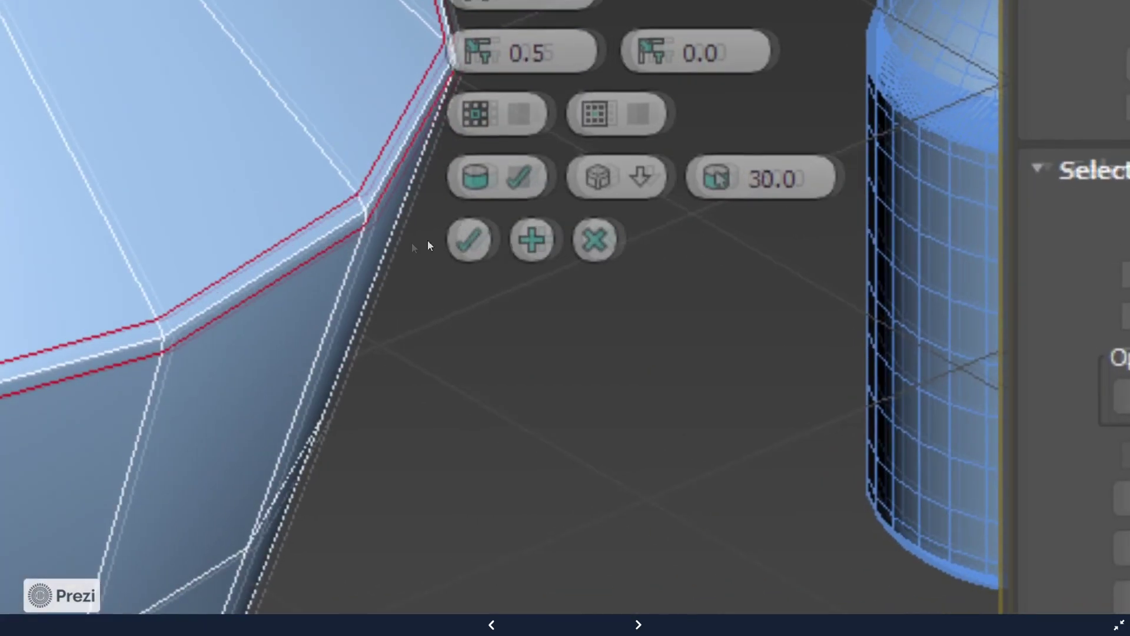
key(Right)
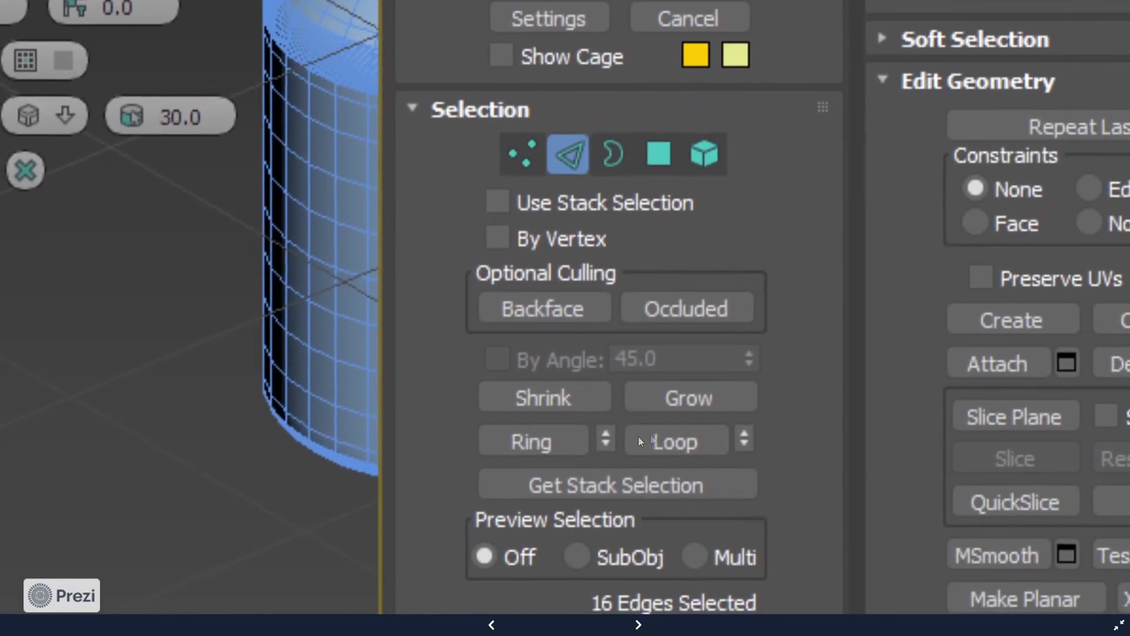
key(Right)
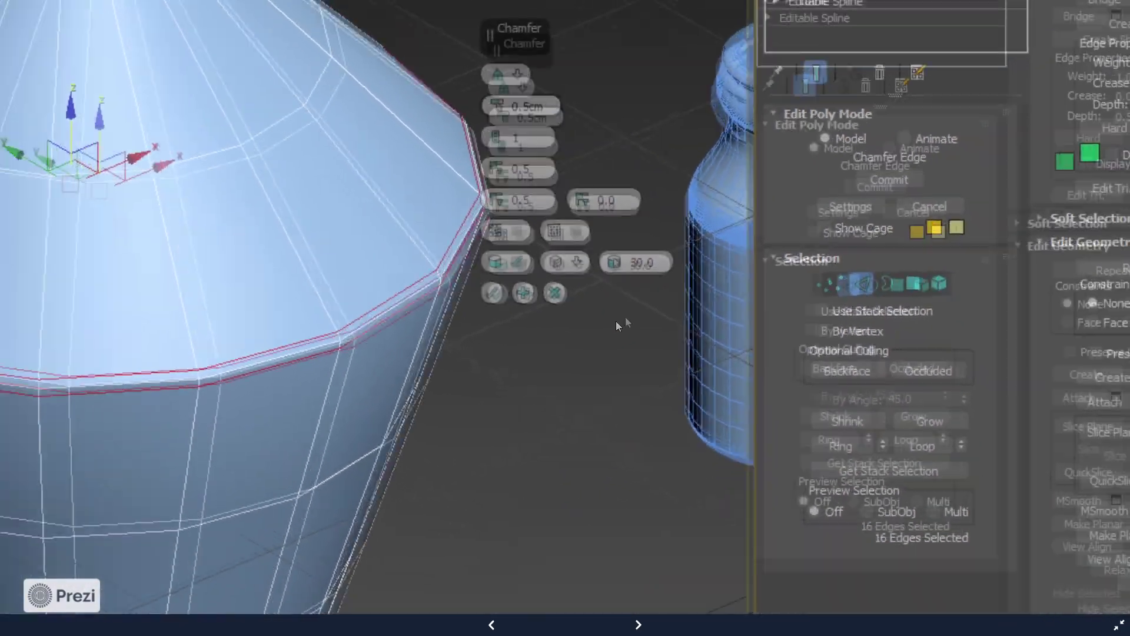
key(Right)
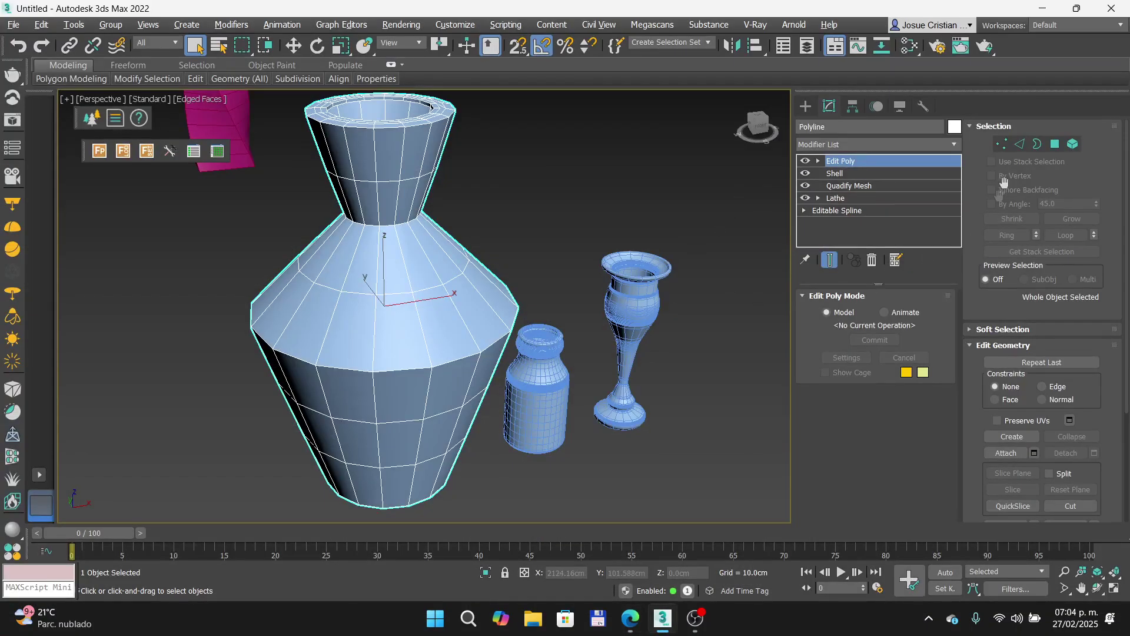
Step: In Edge selection, select the complete edge loop around the large vase's widest ring
click(1020, 144)
scroll(412, 368, up, 3)
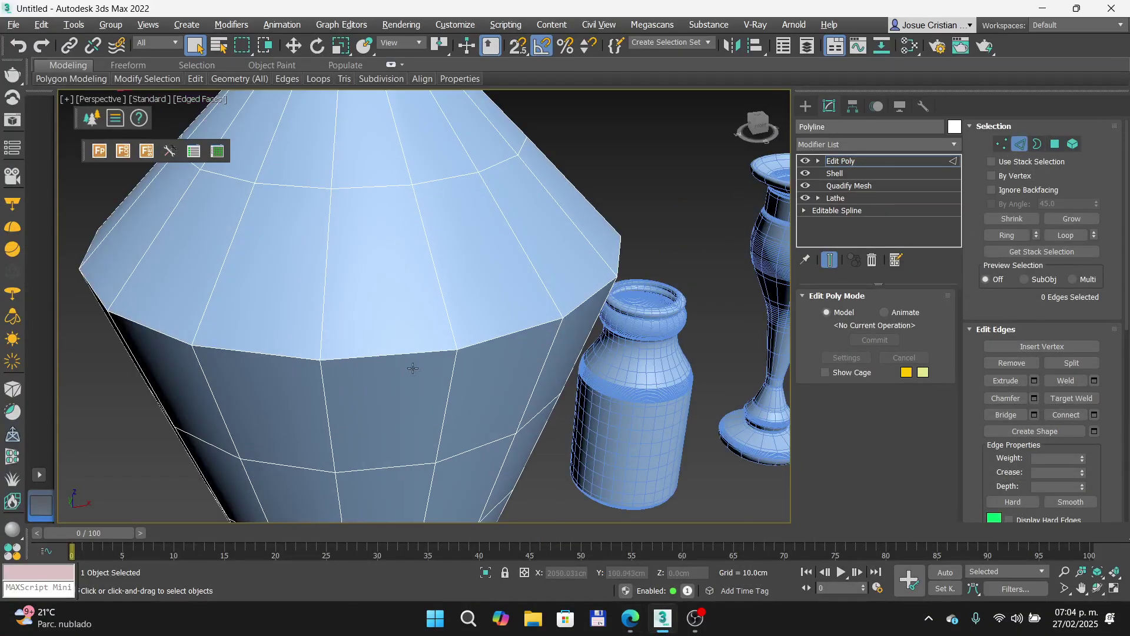
click(392, 355)
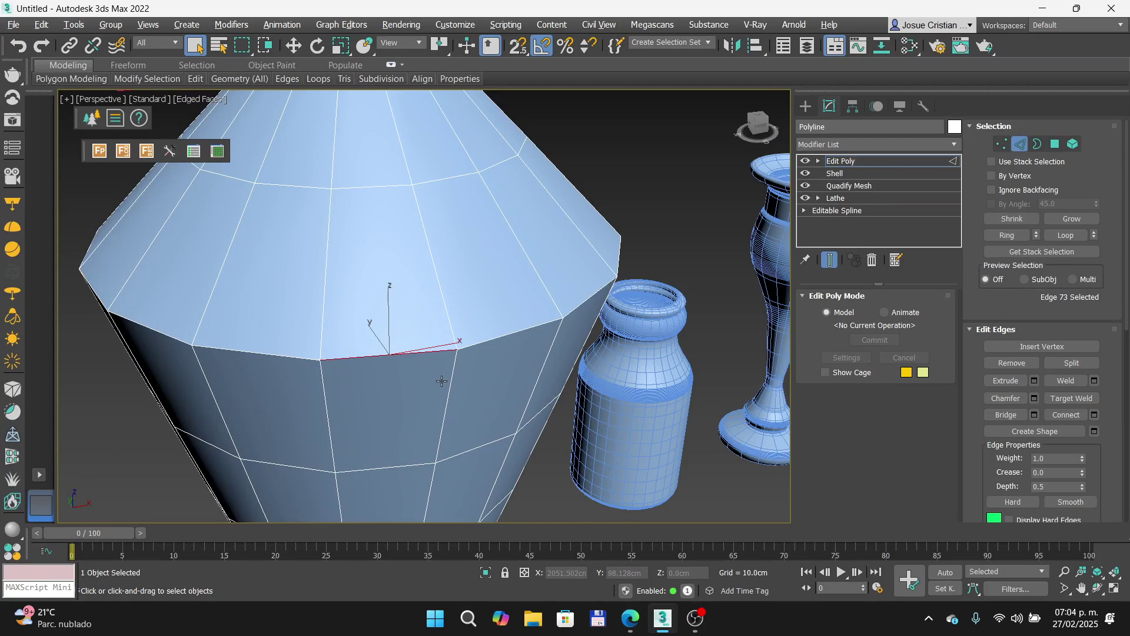
click(1067, 236)
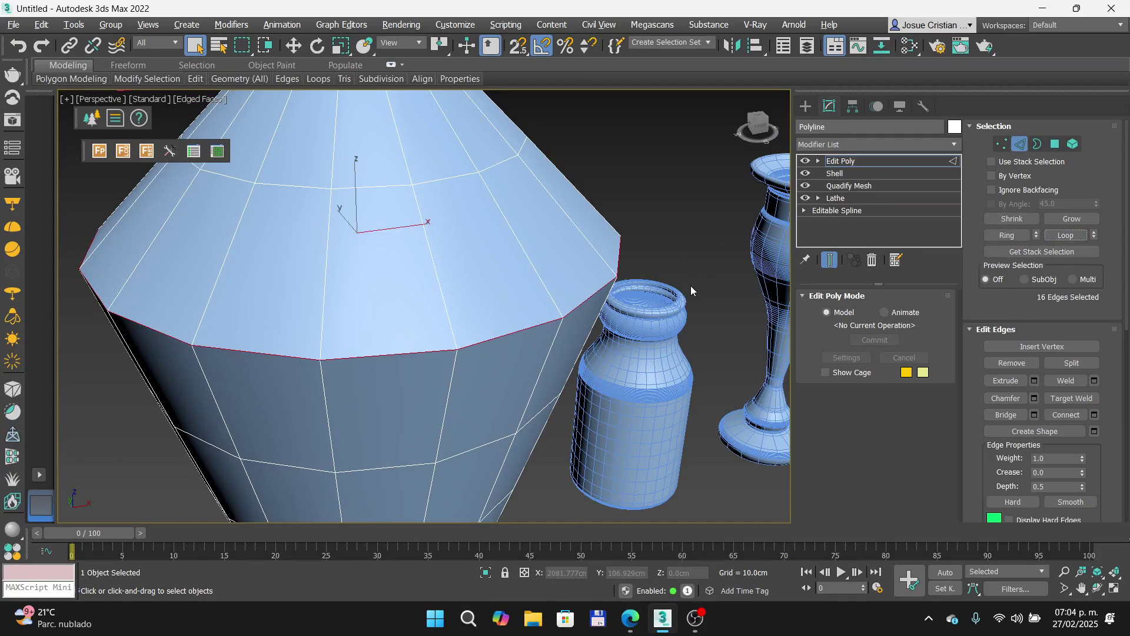
Step: Display the vase in wireframe and try selecting the widest ring's edges, first as a loop and also one by one
key(F3)
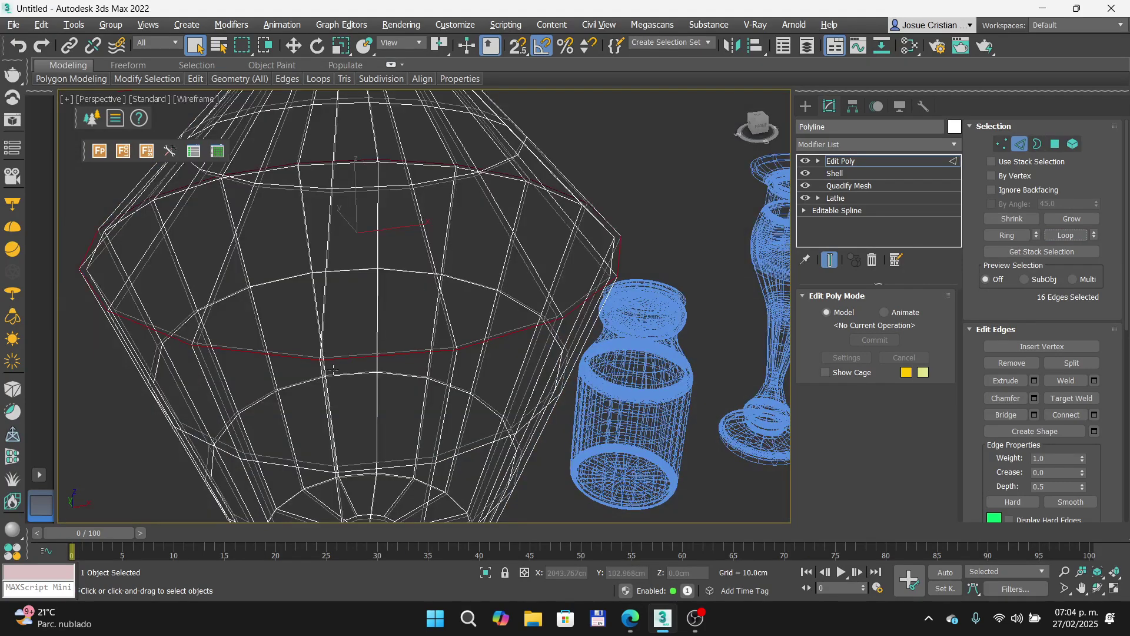
click(237, 351)
click(1066, 235)
click(286, 354)
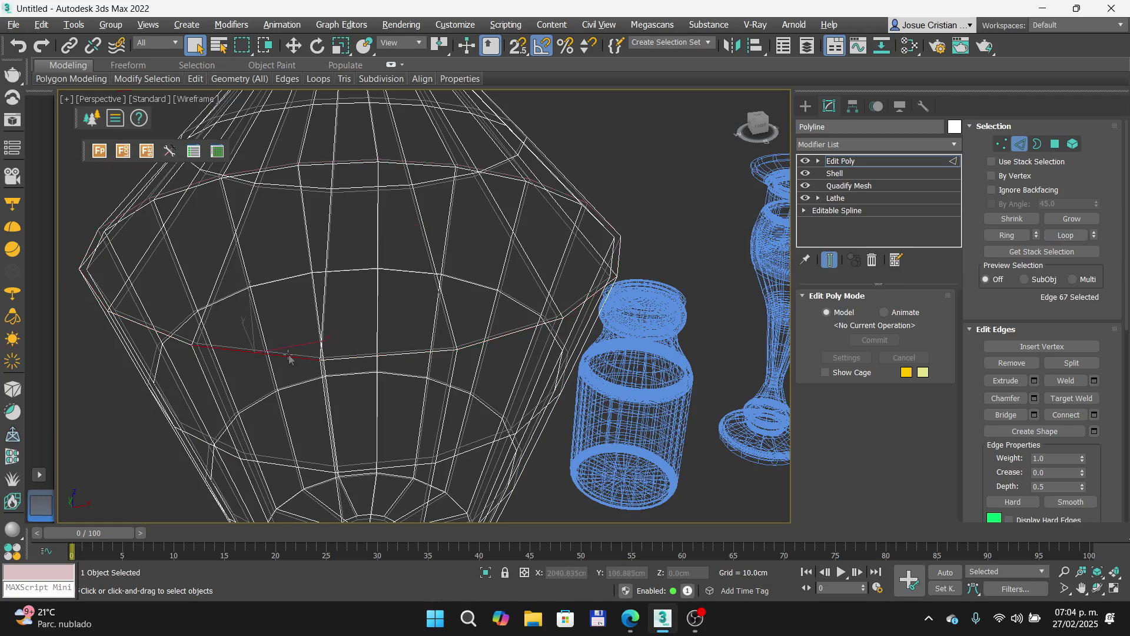
ctrl+click(357, 357)
ctrl+click(470, 346)
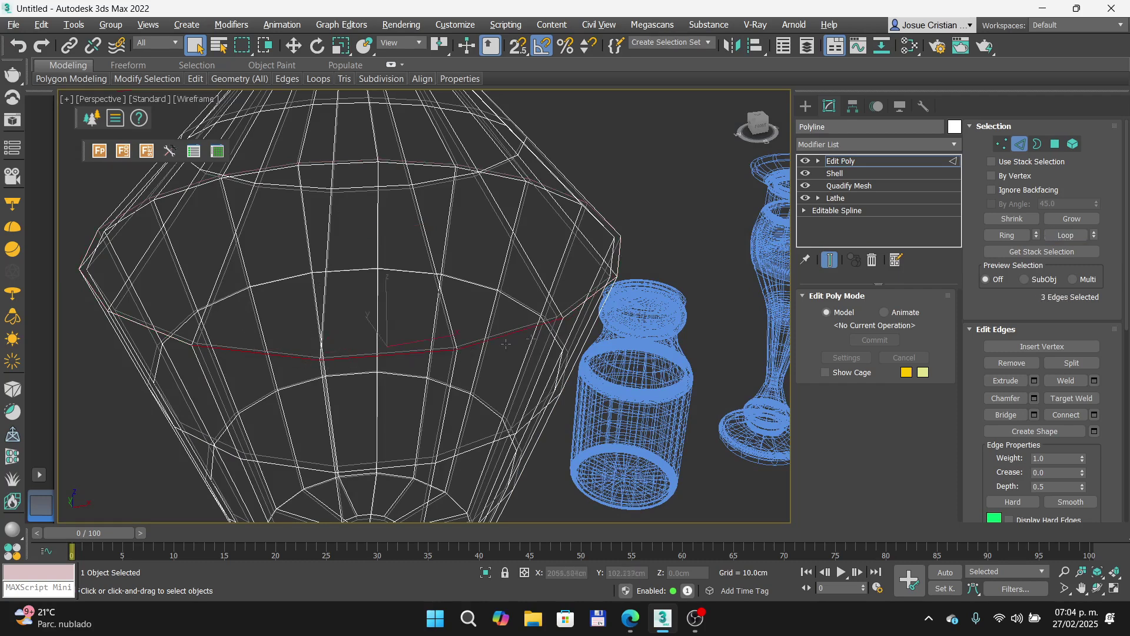
ctrl+click(556, 309)
Step: Reselect the full edge loop at the vase's widest ring from a single edge and restore the shaded display
click(275, 312)
click(280, 356)
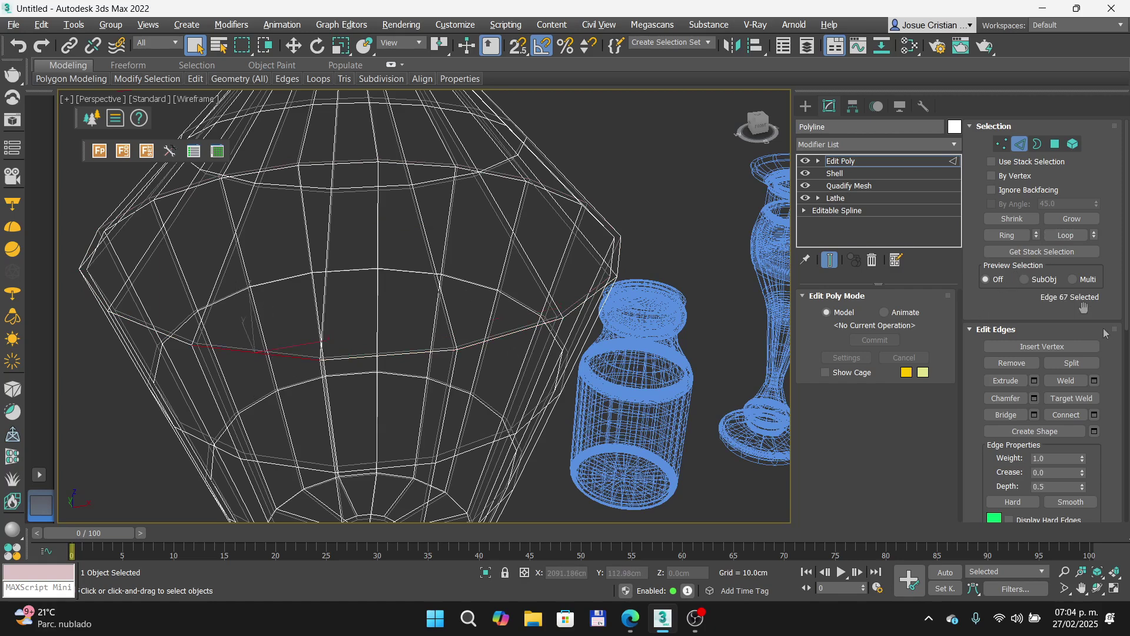
click(1067, 236)
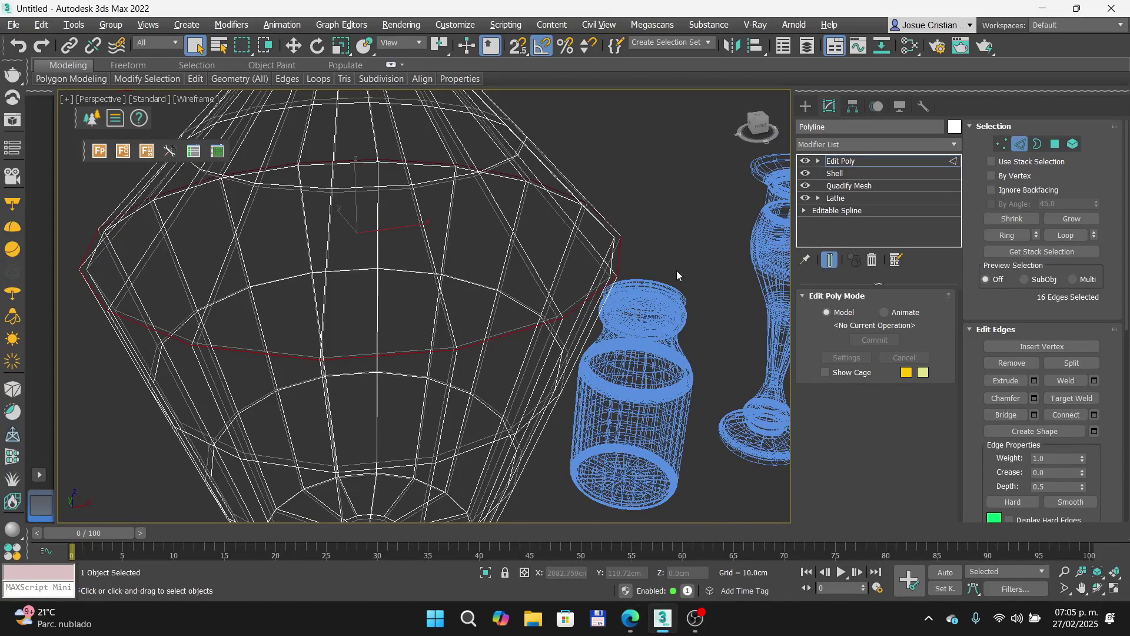
key(F3)
Step: Chamfer the edge loop at the vase's widest ring by 0.5 cm with 1 segment
scroll(521, 306, up, 4)
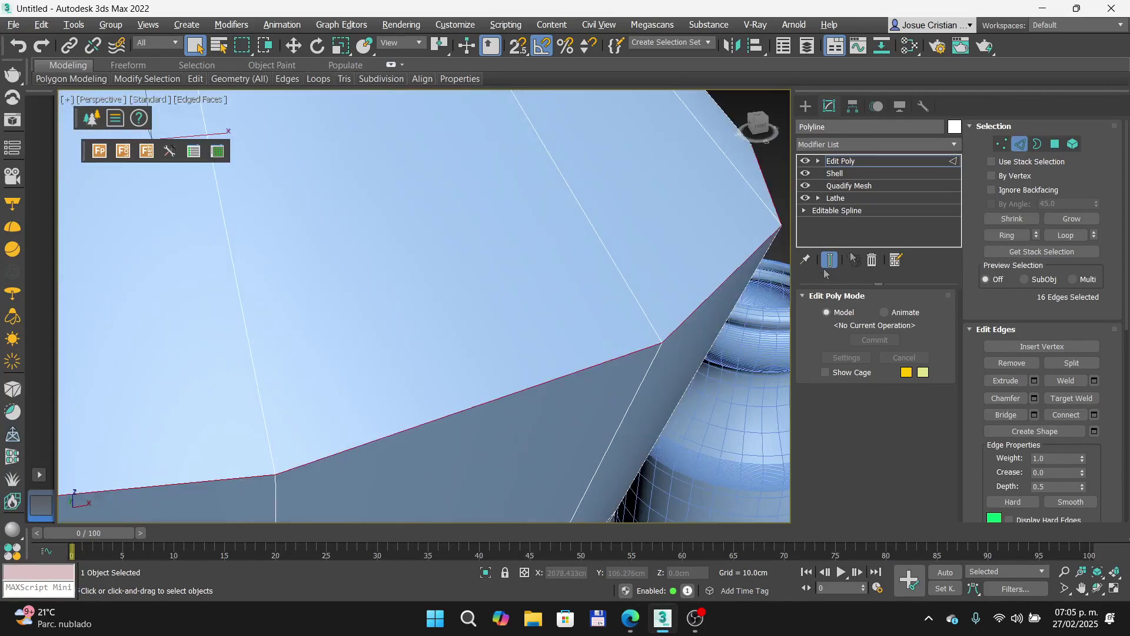
click(1034, 398)
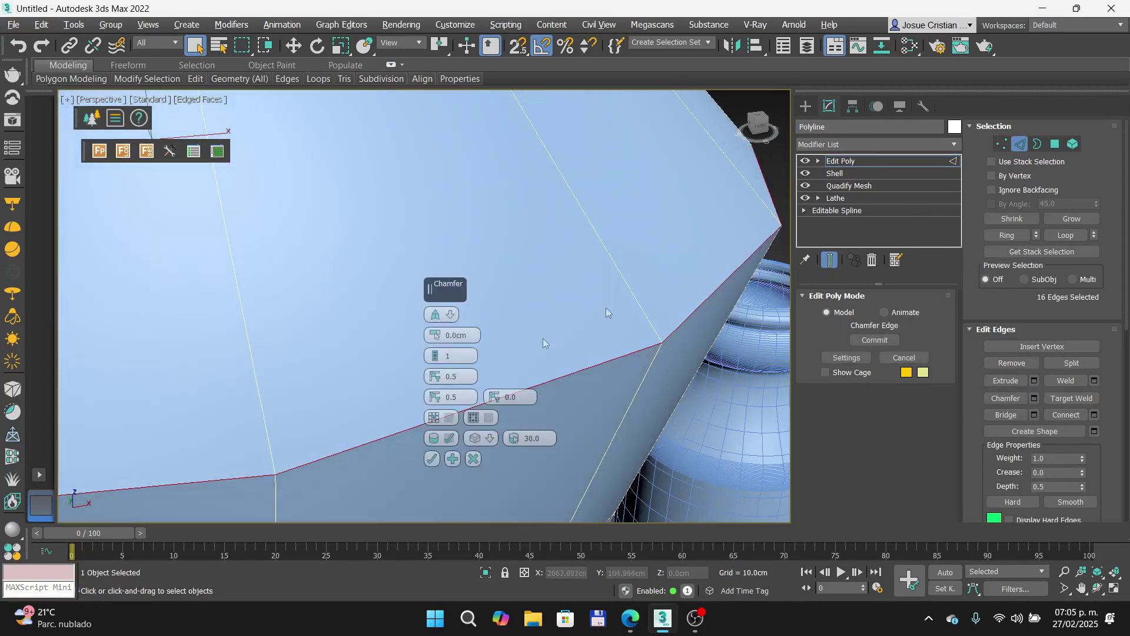
double_click(457, 335)
text(.)
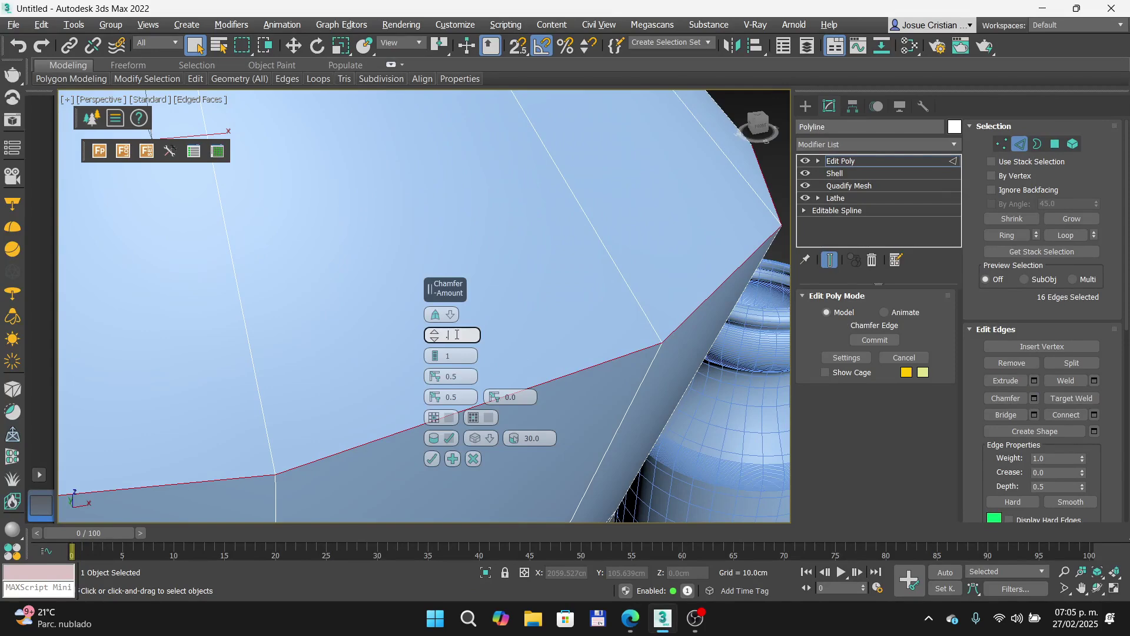
text(5)
key(Return)
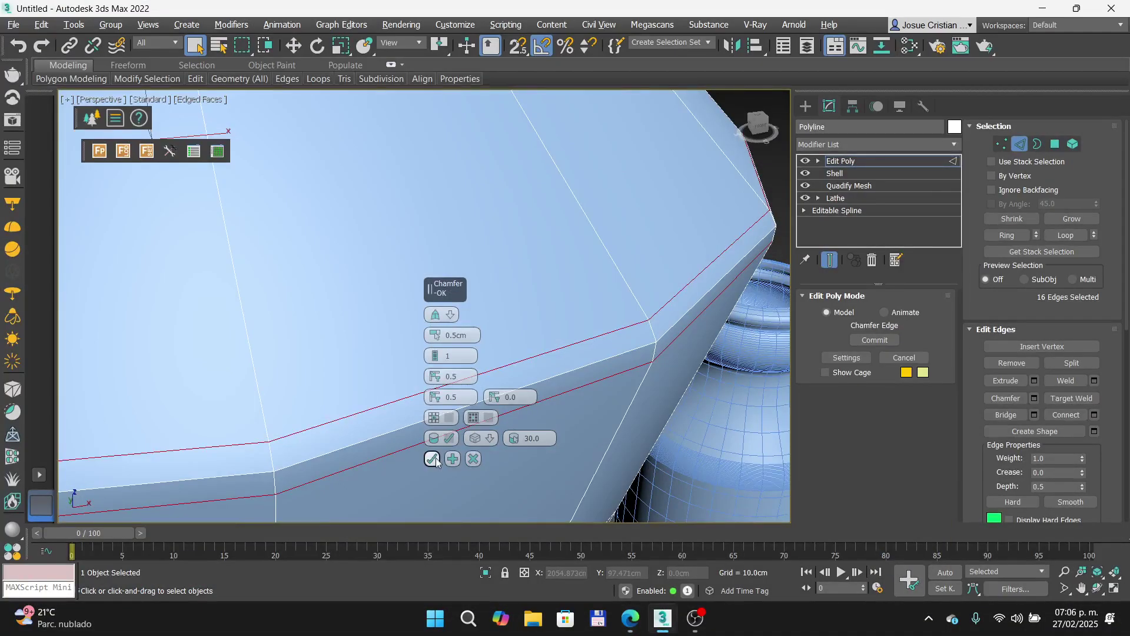
click(431, 460)
scroll(405, 344, down, 2)
middle_drag(404, 345, 507, 325)
Step: Exit sub-object selection on the large vase and add an OpenSubdiv modifier above Edit Poly
key(alt+Tab)
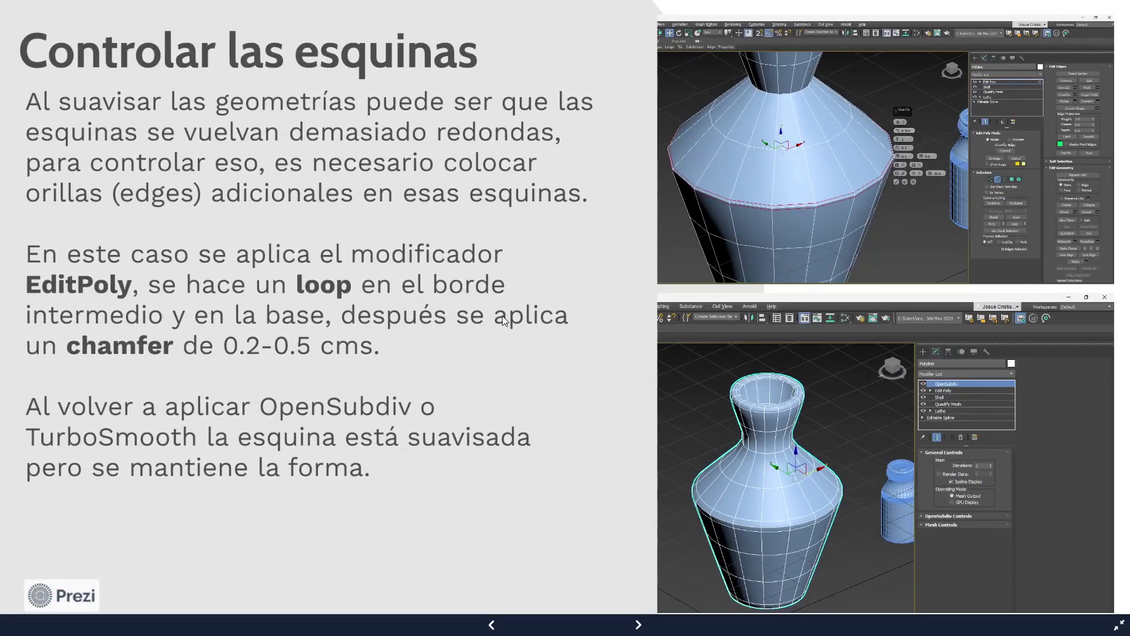
key(alt+Tab)
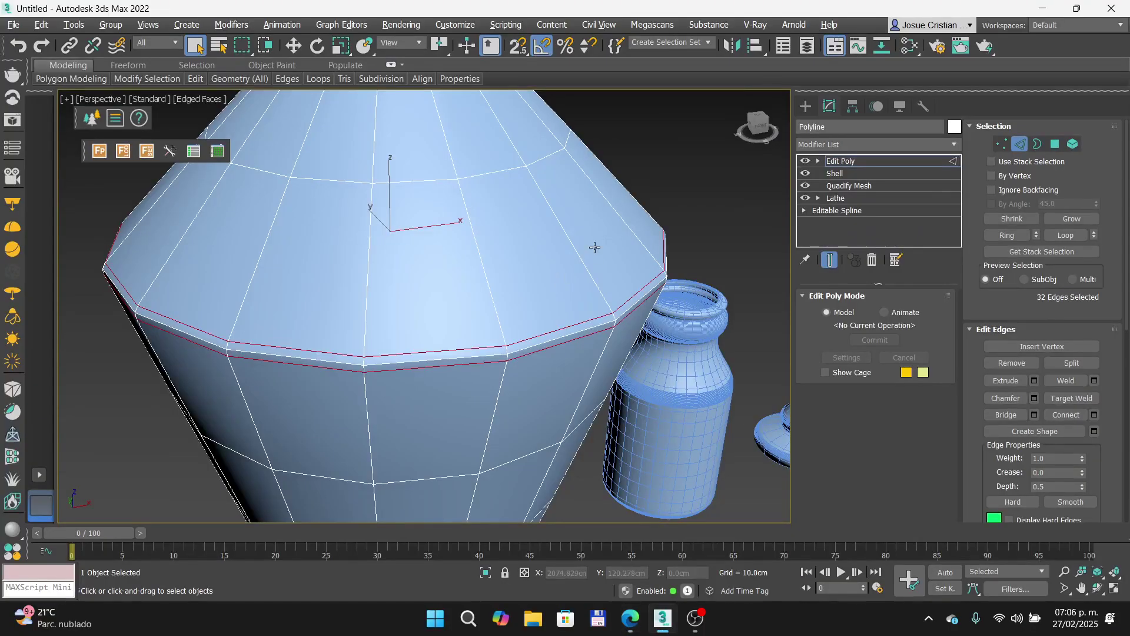
click(1036, 144)
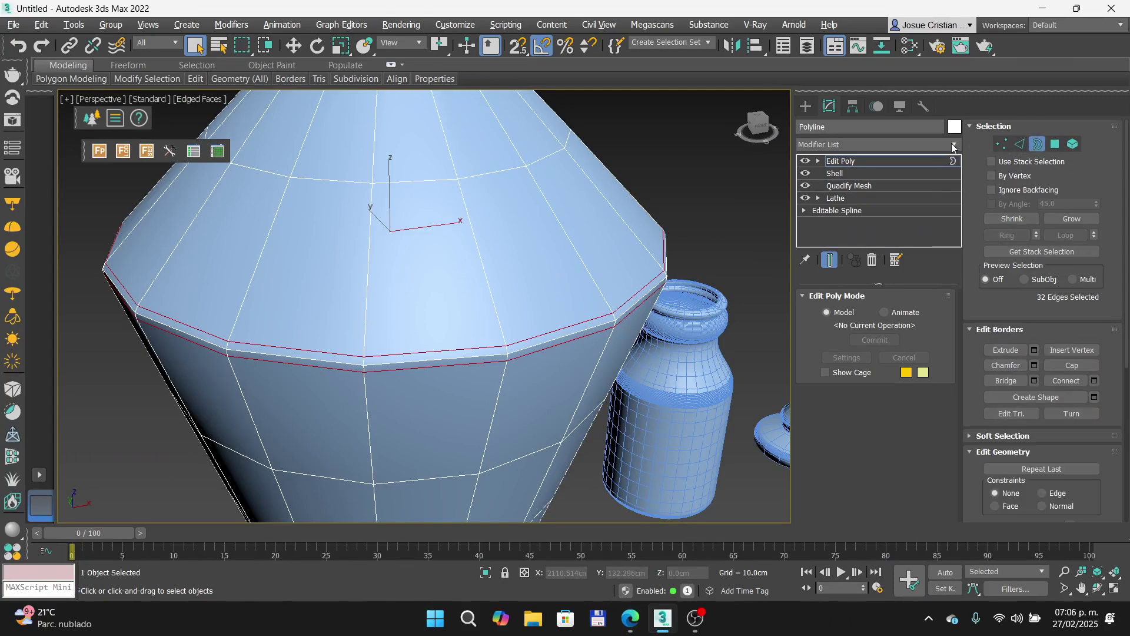
click(952, 145)
click(1032, 149)
click(1038, 145)
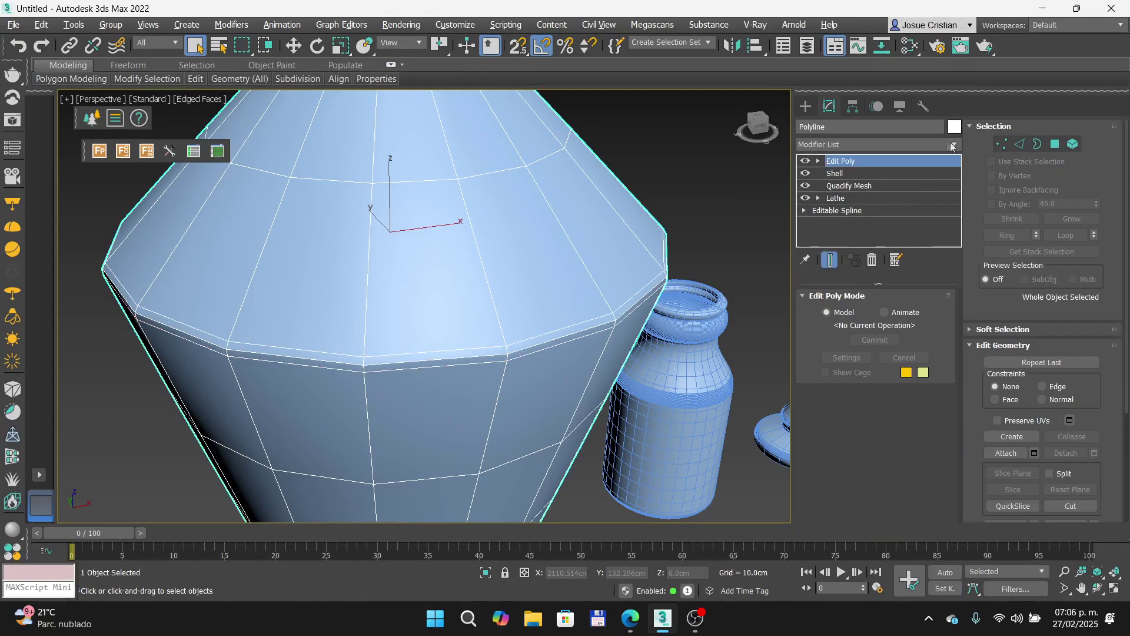
click(954, 145)
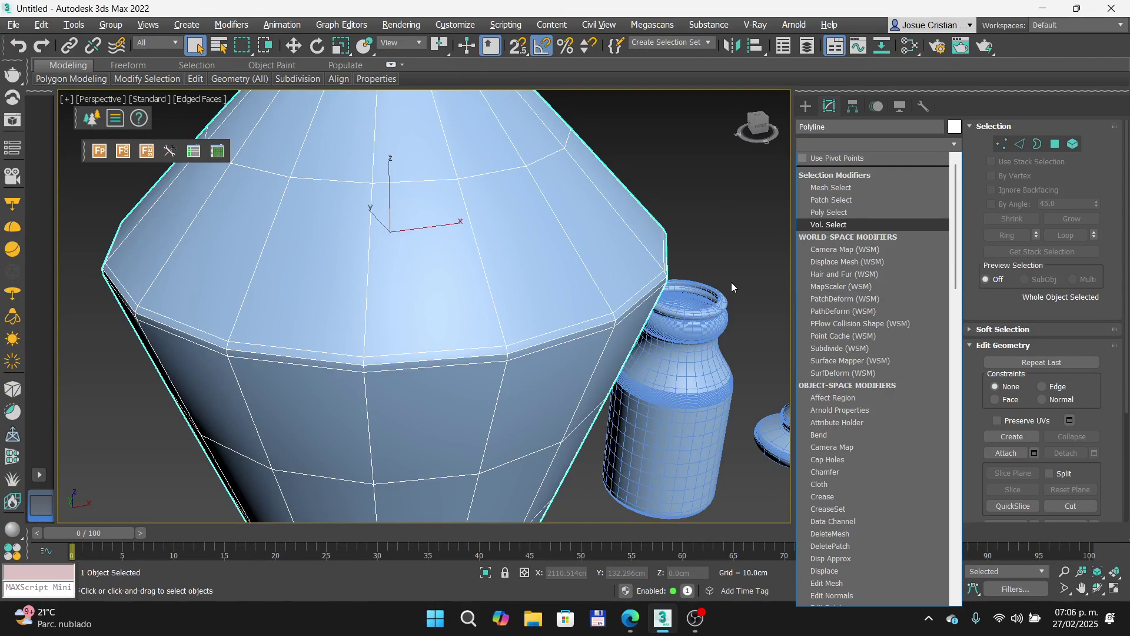
key(o)
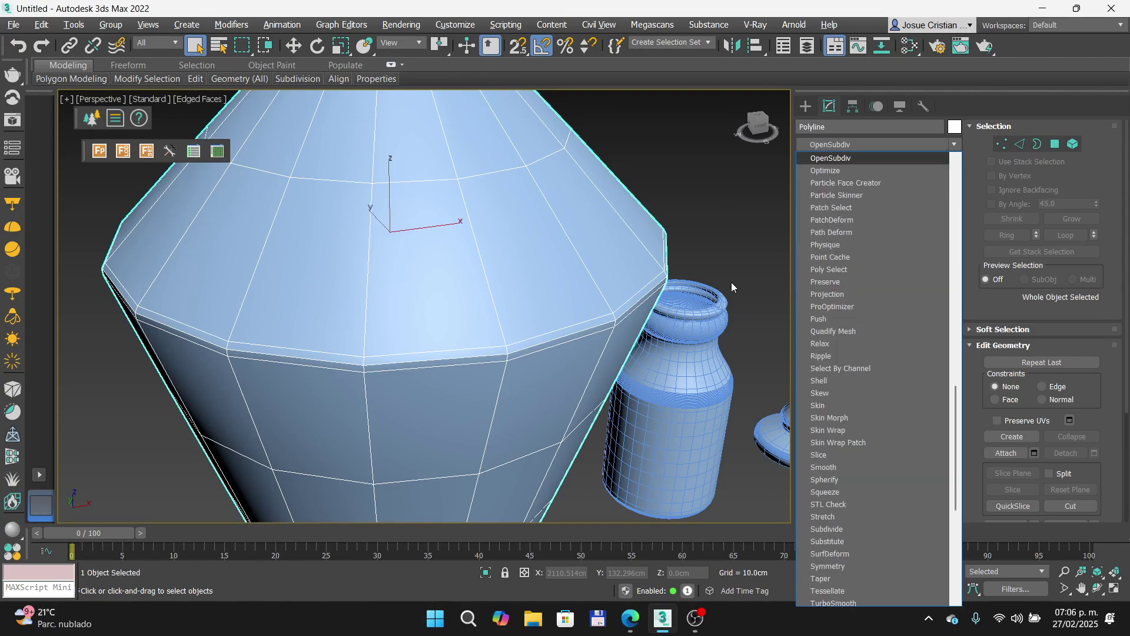
click(835, 157)
scroll(613, 271, down, 5)
mouse_move(622, 270)
middle_down()
mouse_move(605, 292)
mouse_move(622, 262)
middle_up()
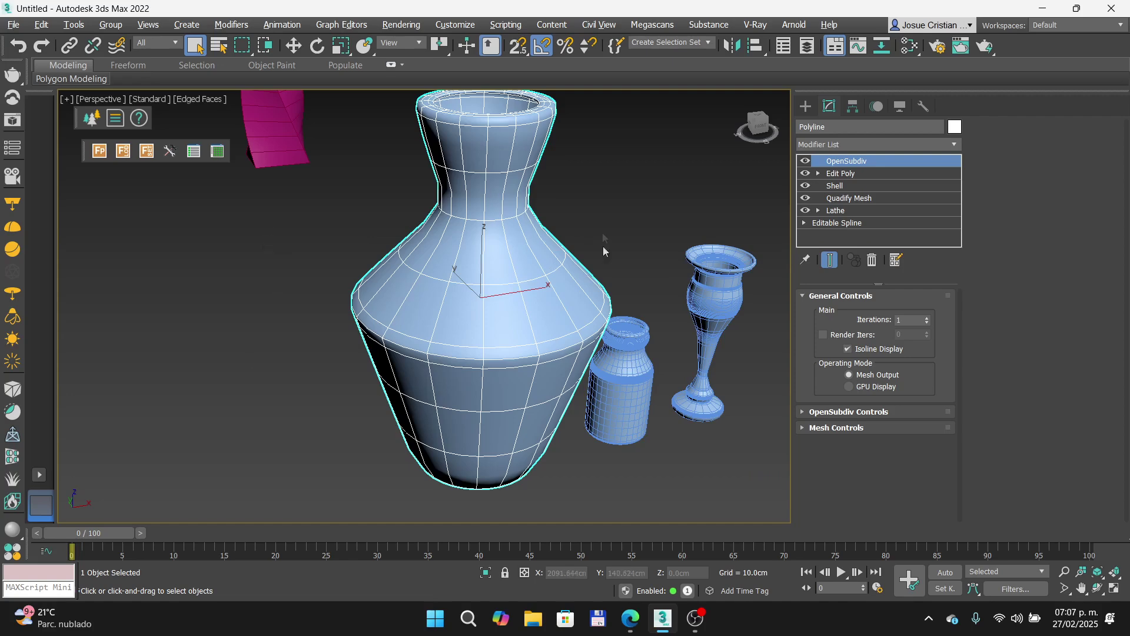
Step: Switch to the Prezi lesson and advance through the "No olviden descargar el archivo" slide to the course overview
mouse_move(627, 632)
click(635, 571)
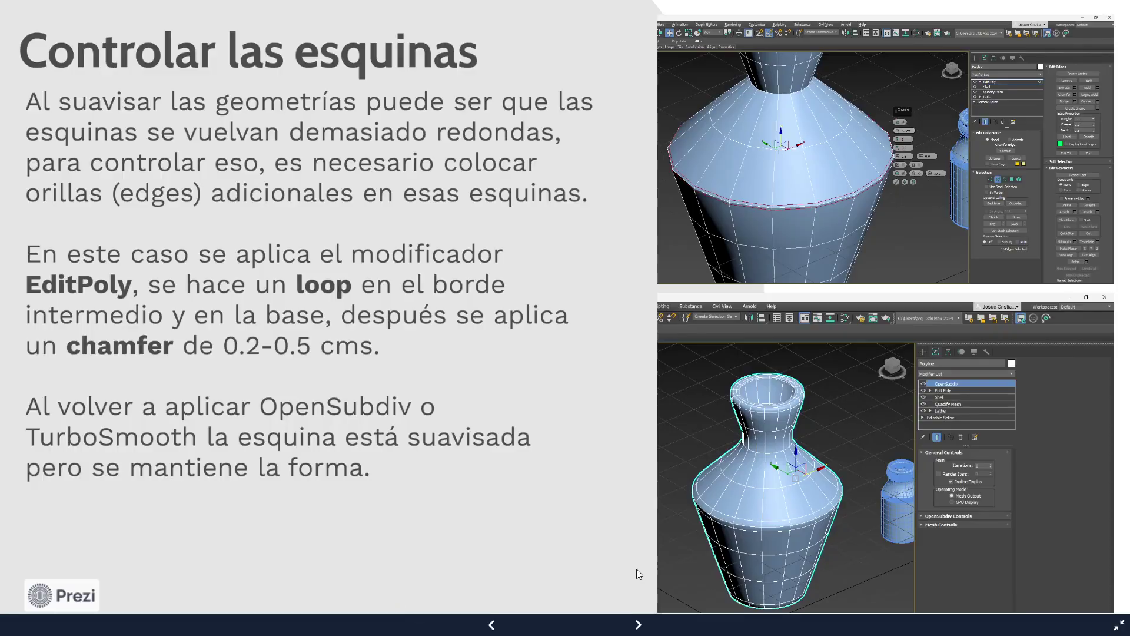
click(637, 570)
click(639, 575)
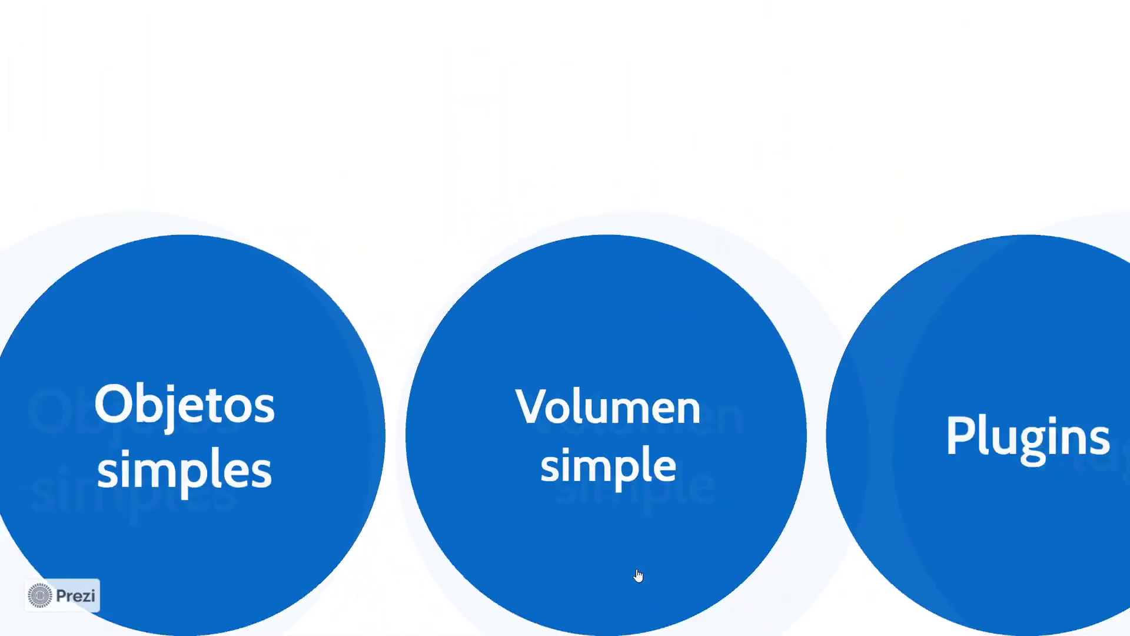
click(639, 574)
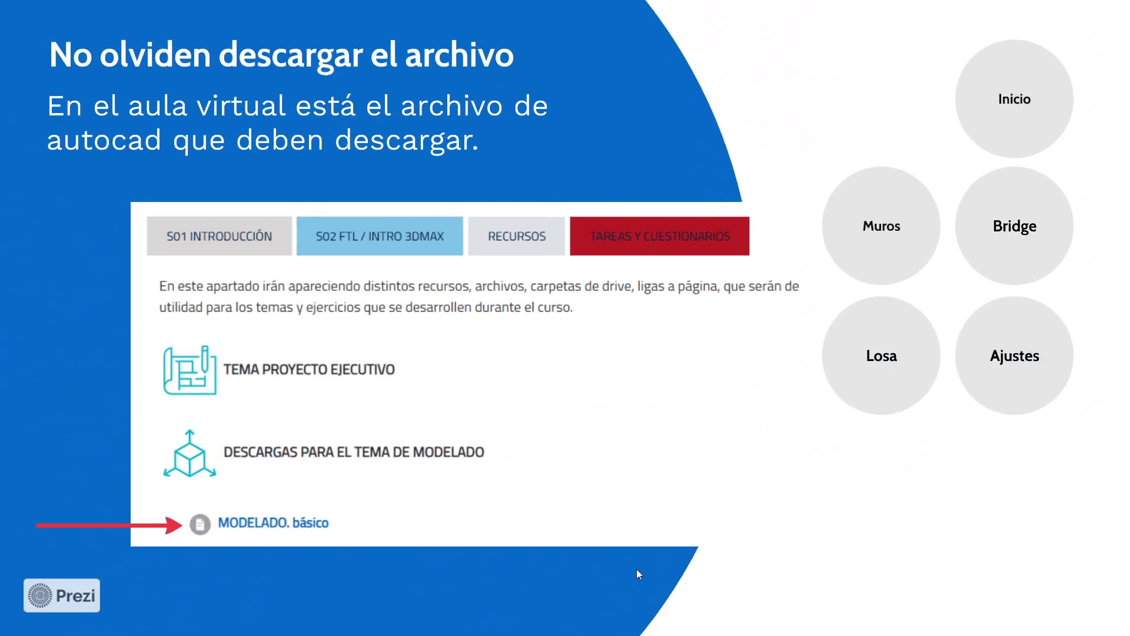
click(638, 574)
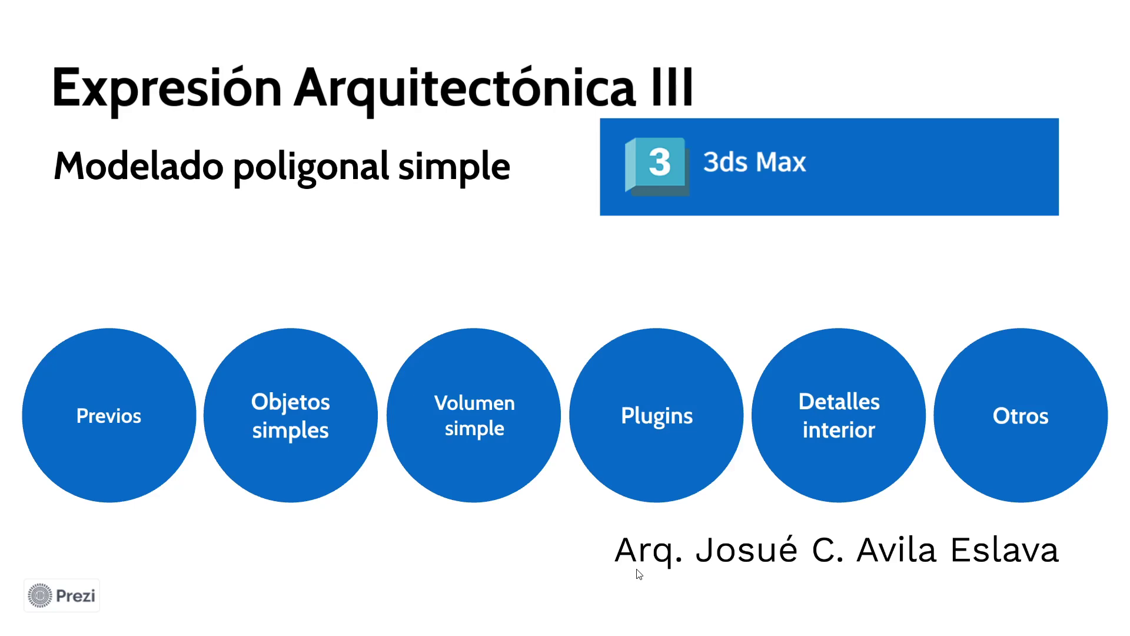
Step: Switch to 3ds Max, deselect the large vase and frame the vases together with the floor plan lines
key(alt+Tab)
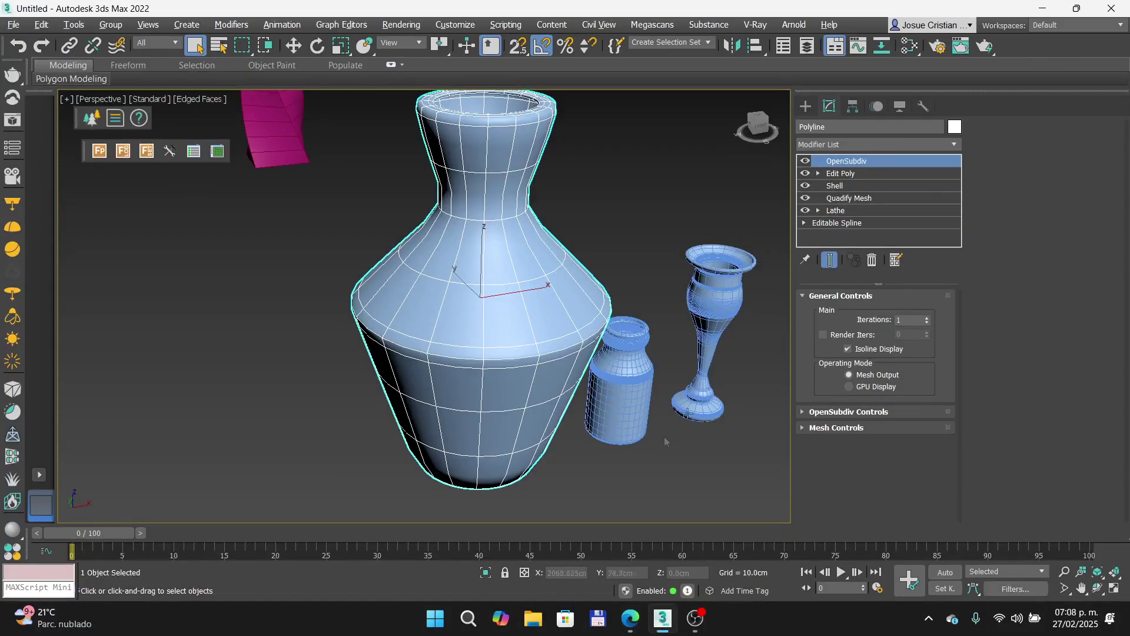
click(639, 235)
scroll(638, 236, down, 6)
middle_drag(509, 255, 590, 232)
scroll(549, 227, down, 3)
middle_drag(540, 203, 598, 210)
Step: Start saving the scene and browse to the Modelado basico folder under D:, UNAM, 2025-2, EA3
click(13, 25)
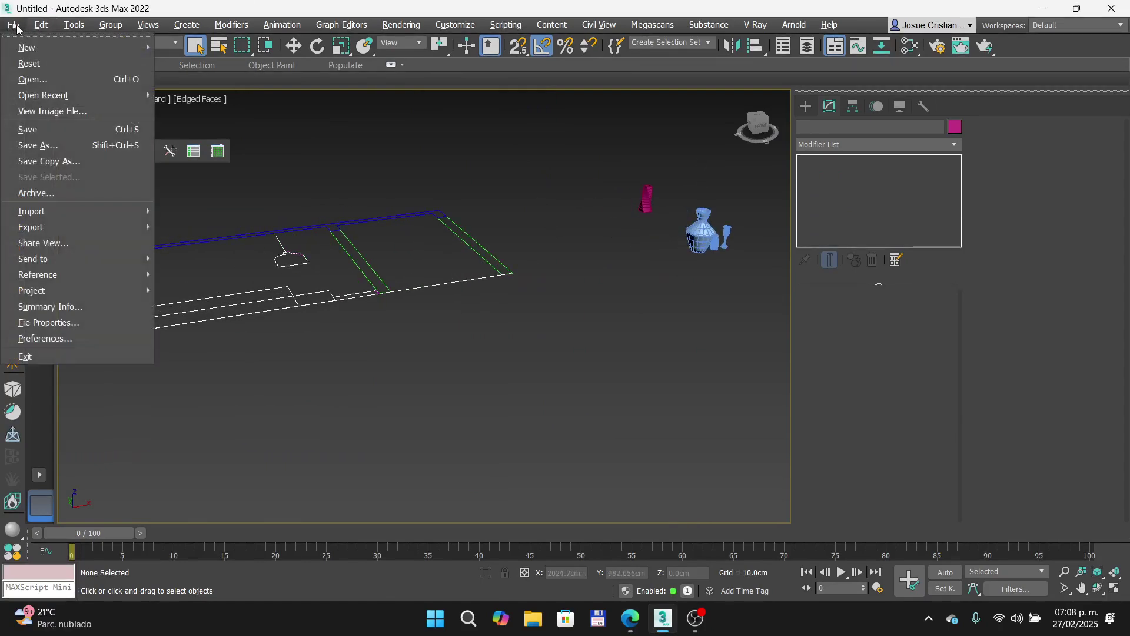
mouse_move(35, 265)
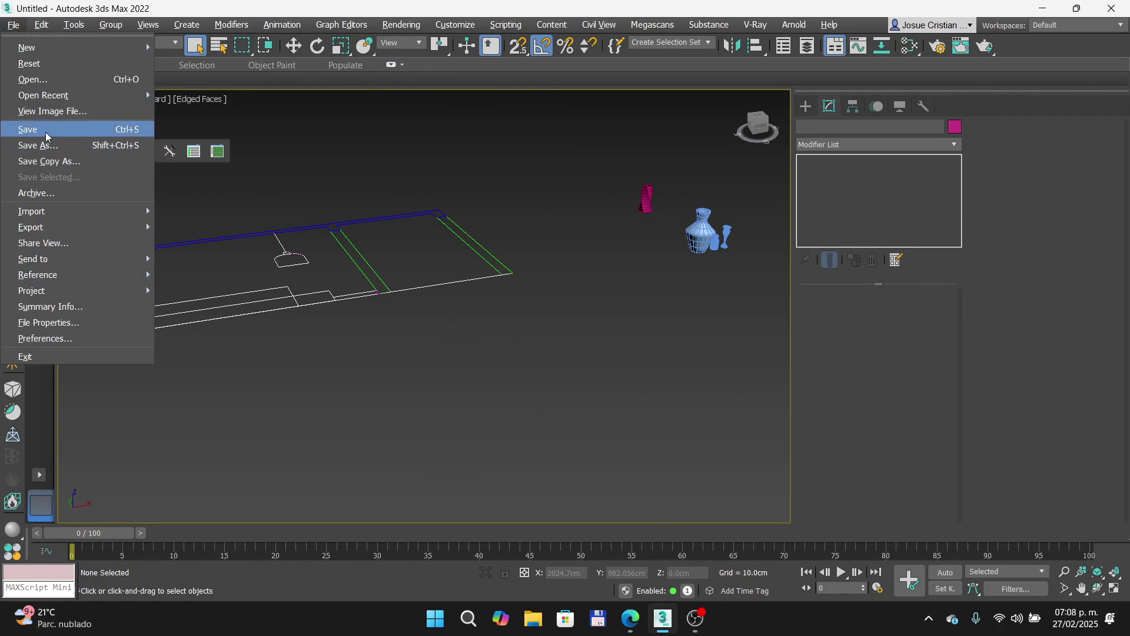
click(45, 131)
click(43, 254)
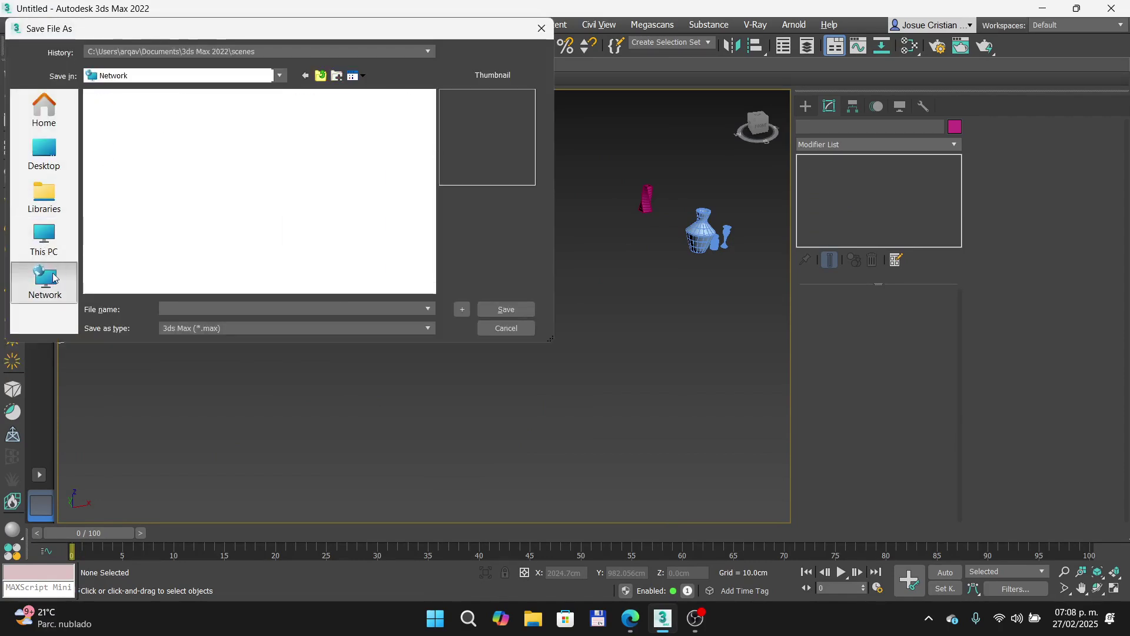
double_click(295, 125)
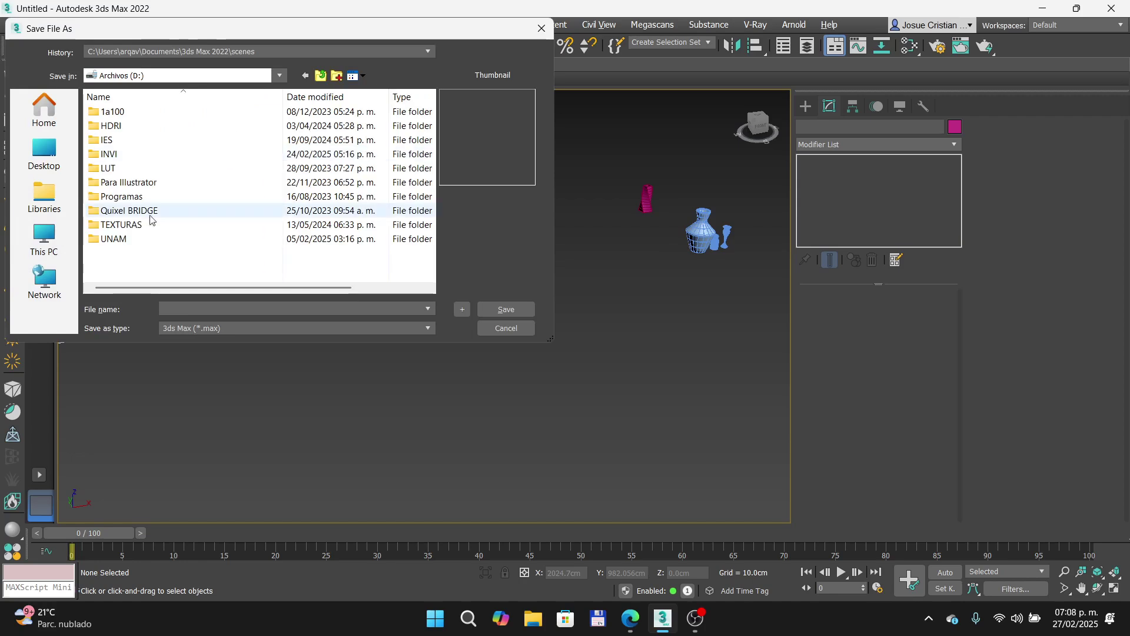
double_click(113, 238)
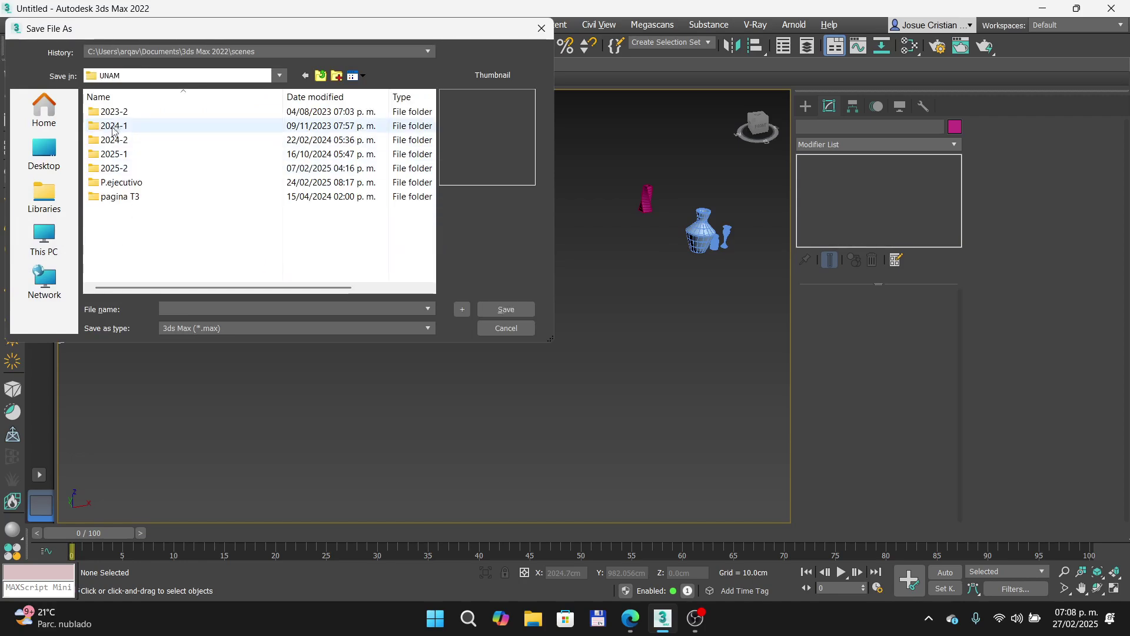
double_click(129, 169)
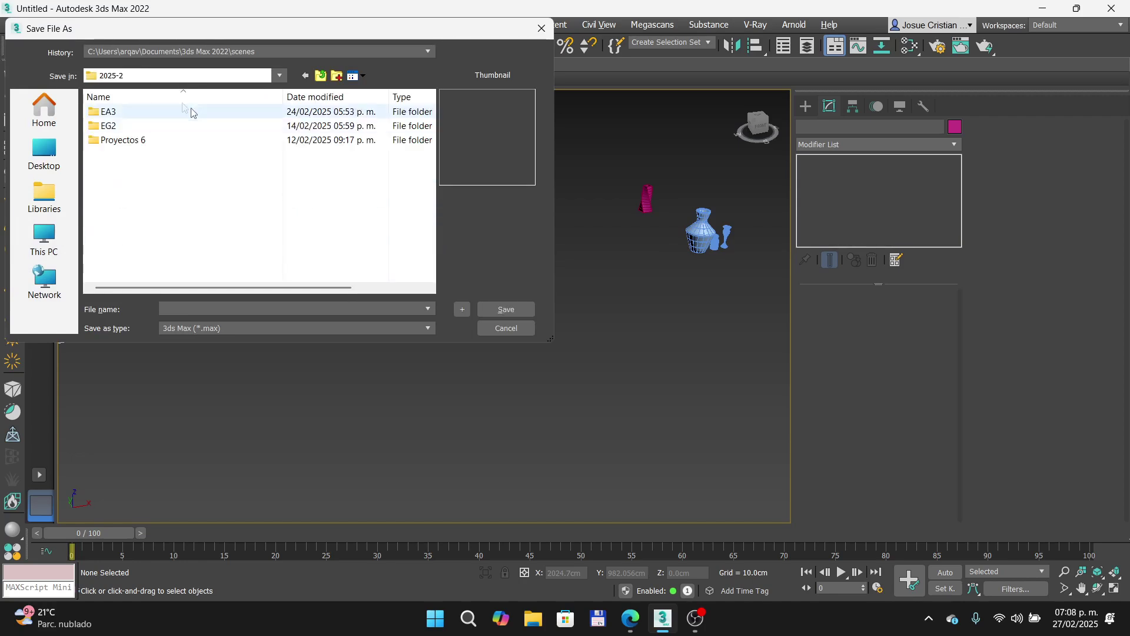
double_click(120, 114)
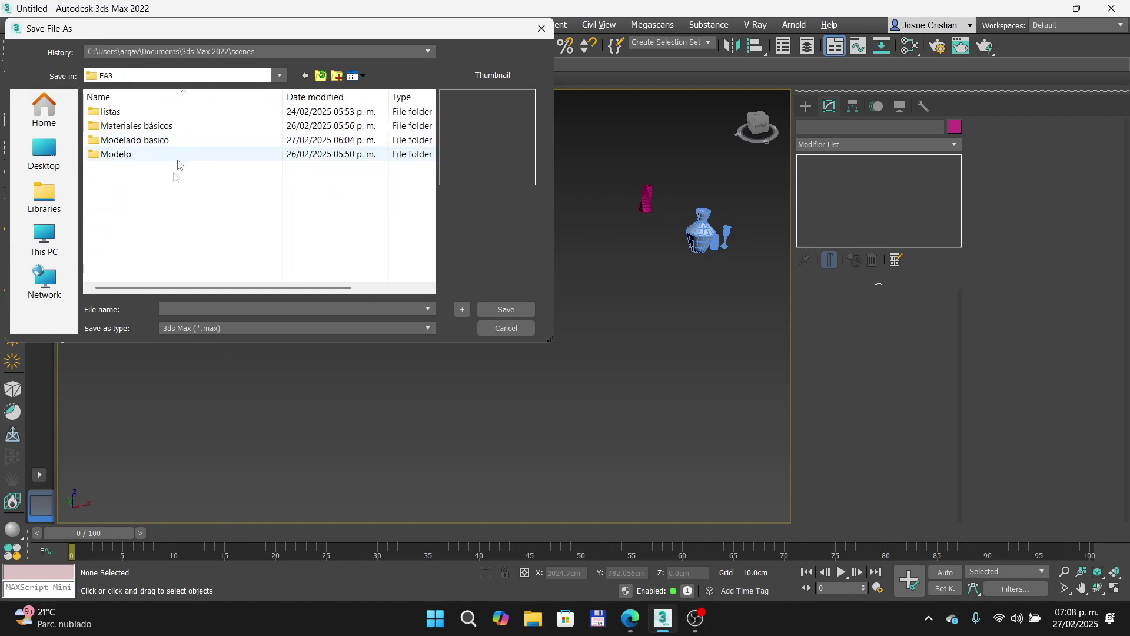
double_click(143, 141)
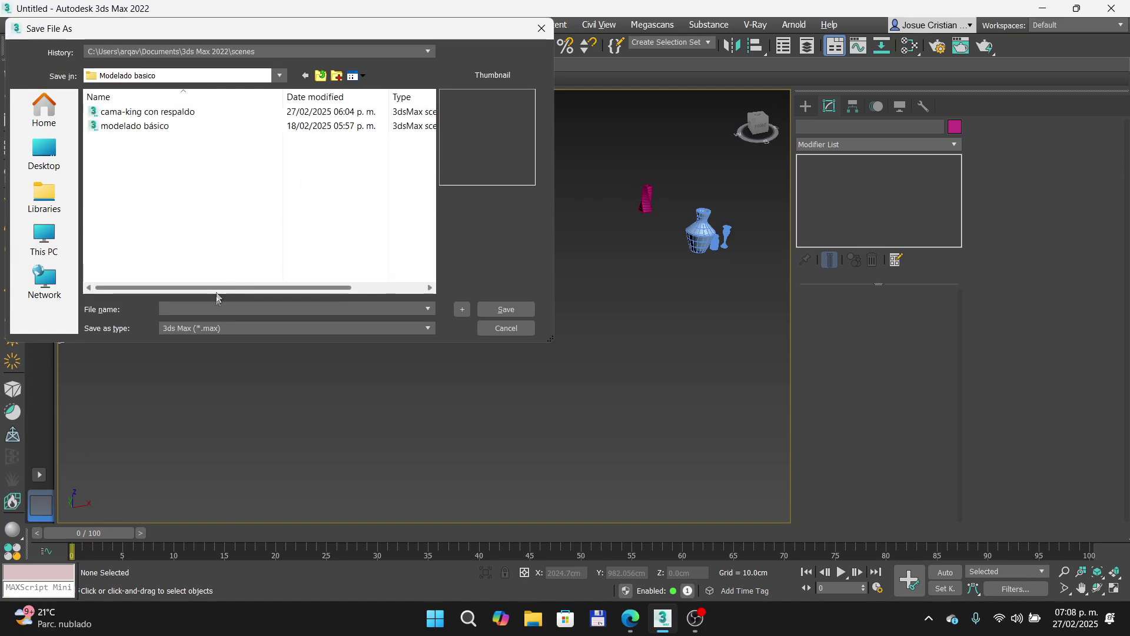
Step: Save the scene as modelado básico-CLASE in 3ds Max (*.max) format, reusing the existing modelado básico file name as the base
click(158, 128)
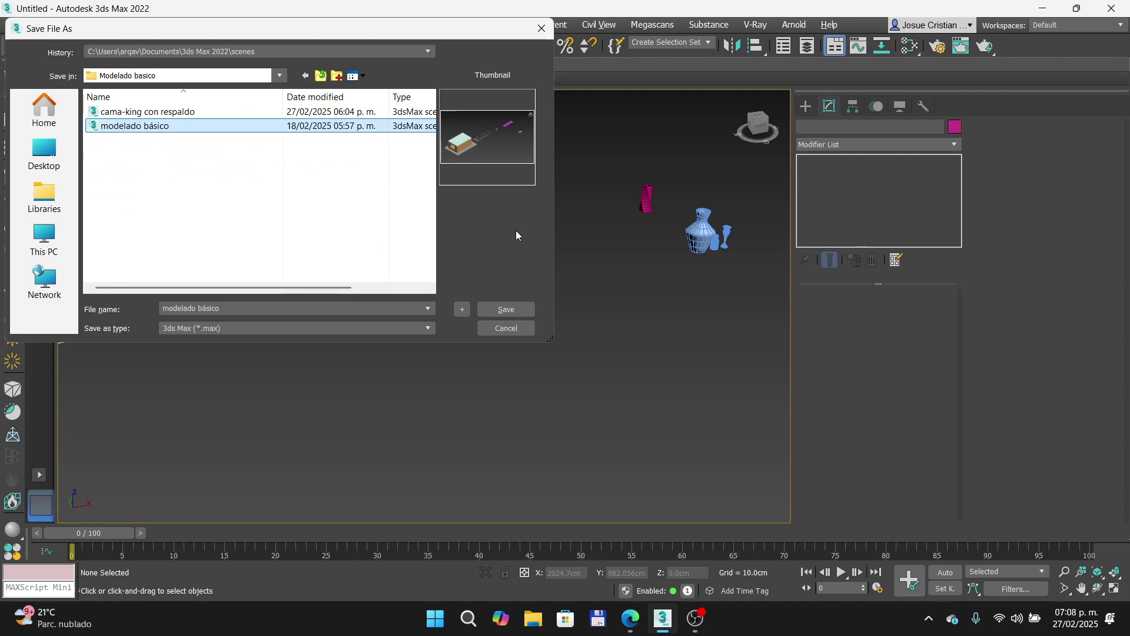
click(319, 310)
click(318, 311)
text(-CLASE)
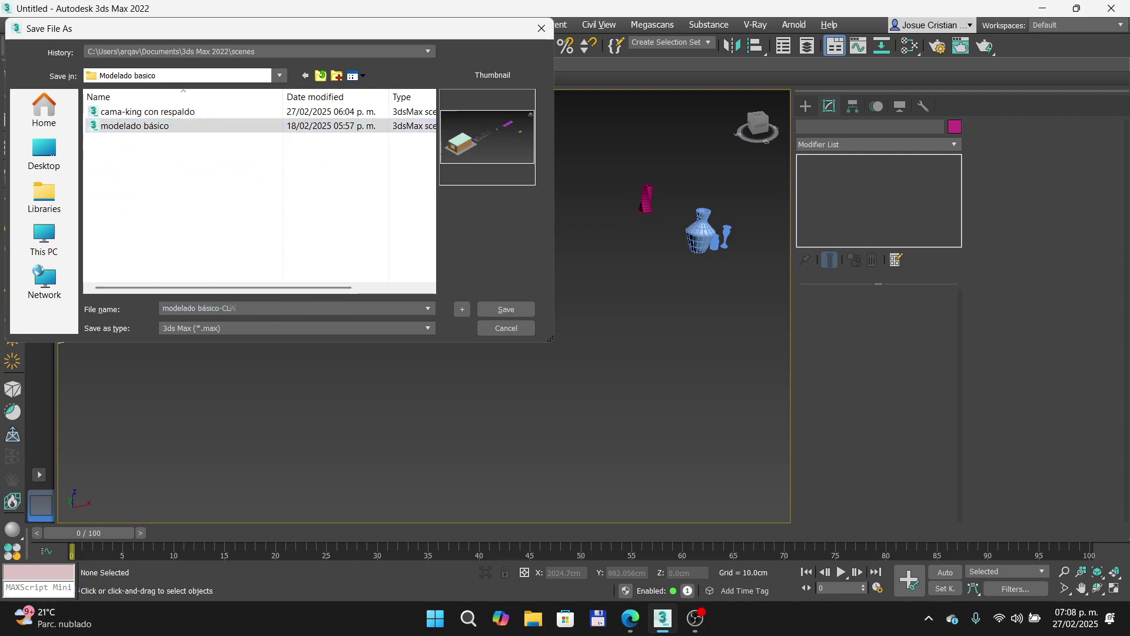
click(259, 329)
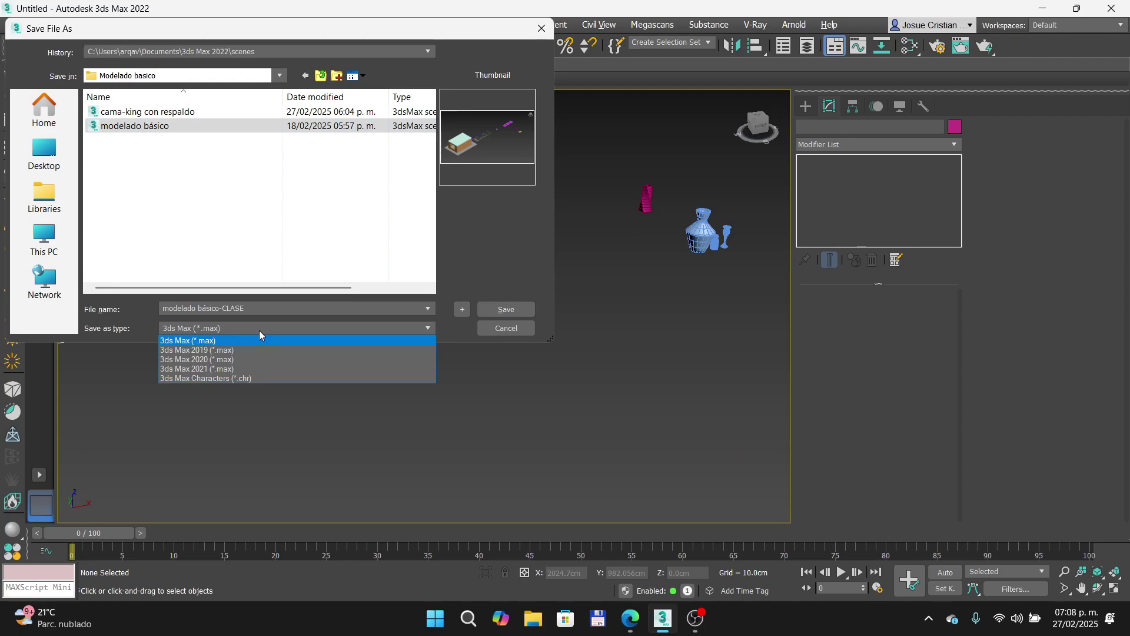
click(447, 306)
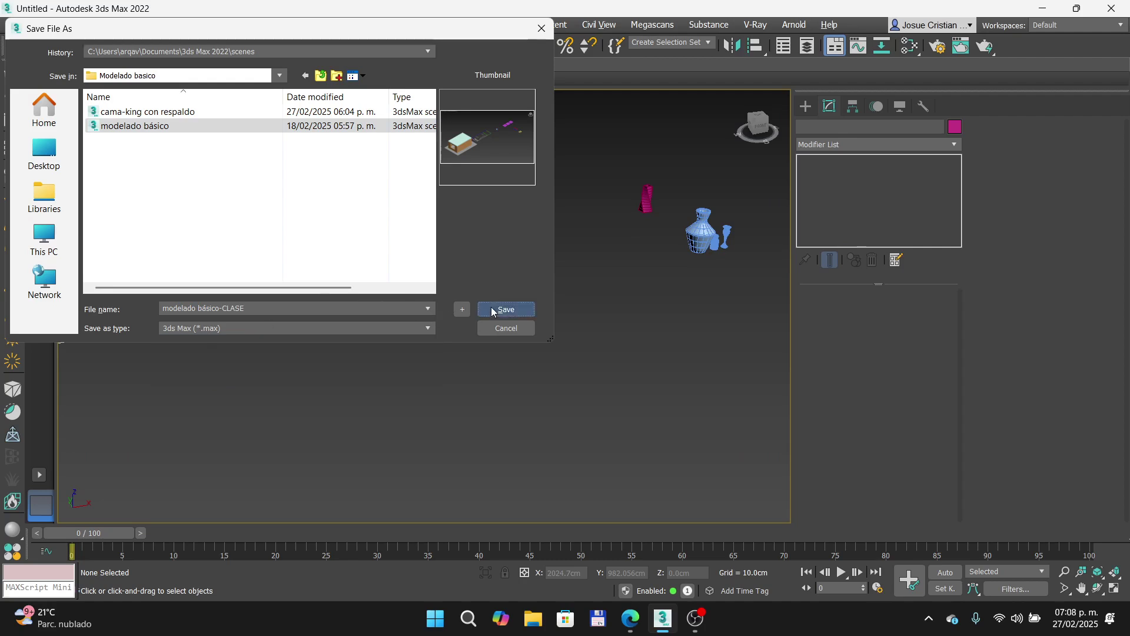
click(491, 306)
Step: Switch to the Prezi lesson, open the Otros section and advance to the Importar objetos slide to read the Merge instructions
middle_drag(556, 263, 459, 282)
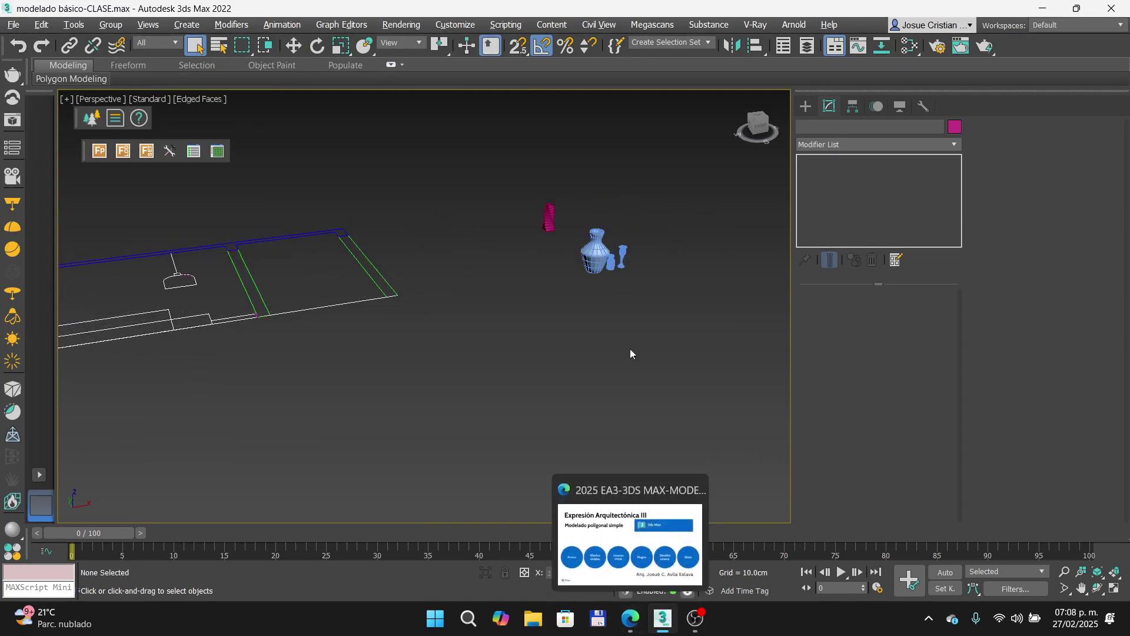
click(630, 619)
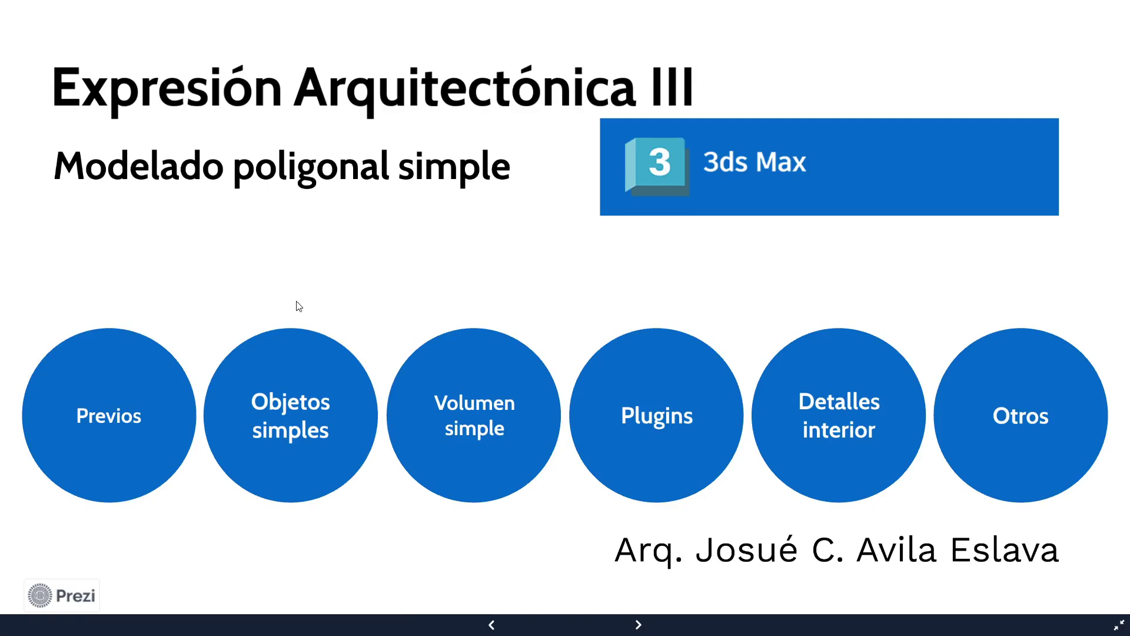
click(1020, 425)
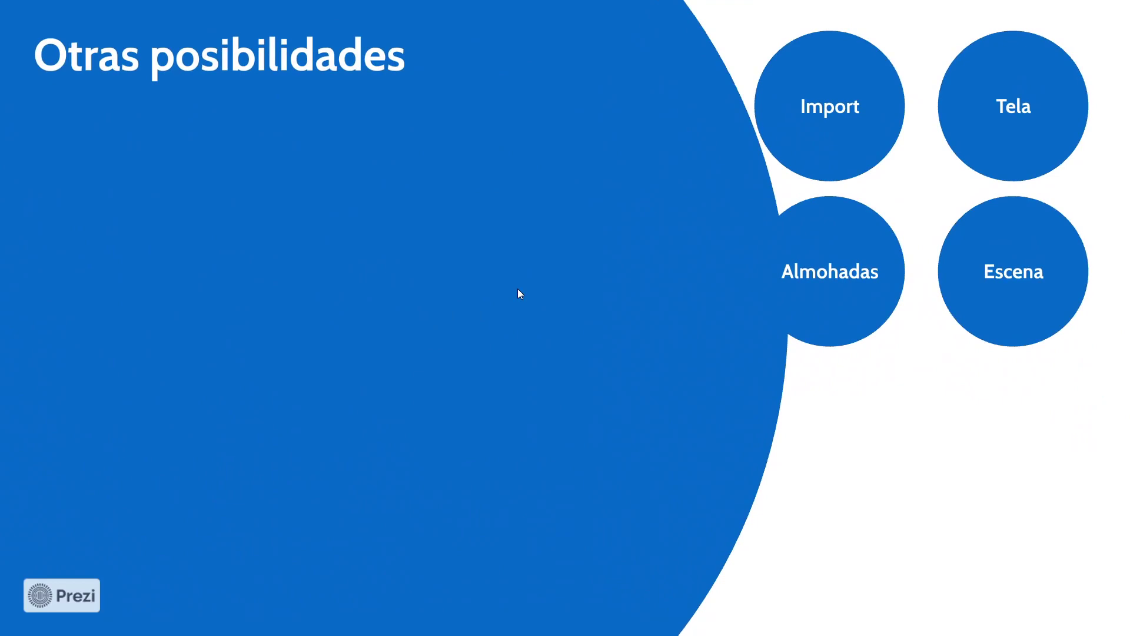
key(Right)
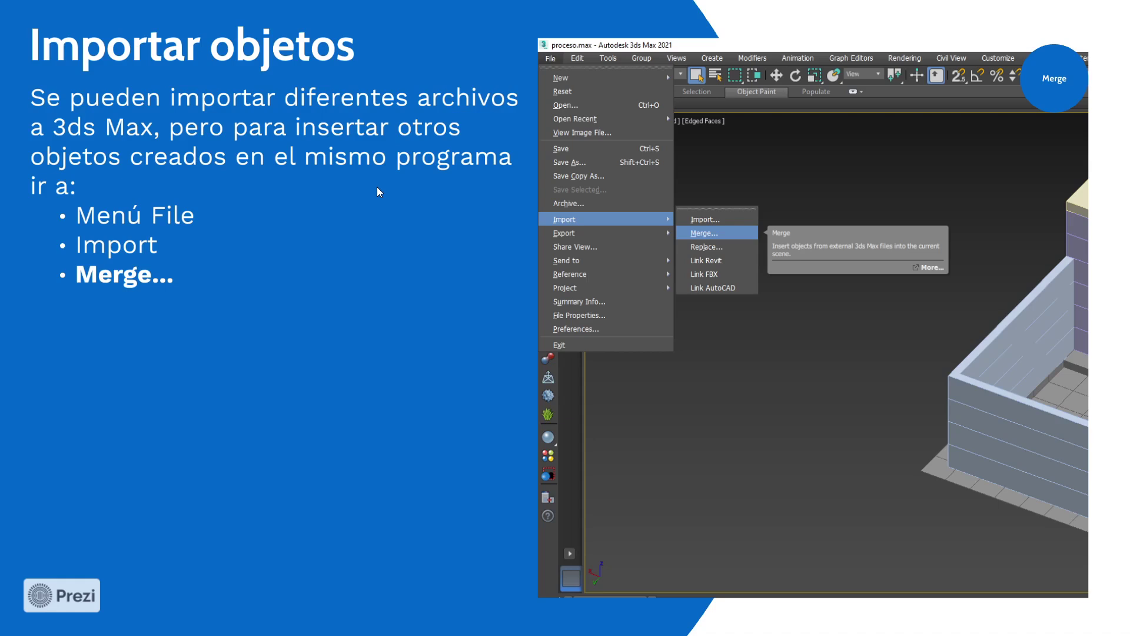
scroll(701, 229, up, 5)
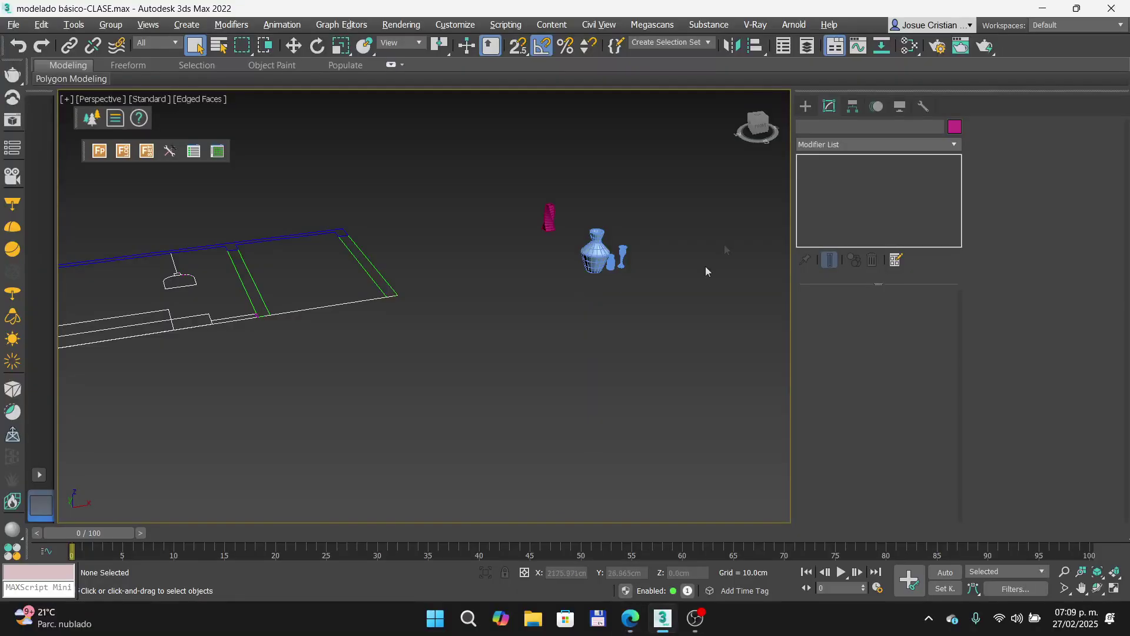
Step: Switch to 3ds Max and open cama-king con respaldo for merging from the Modelado basico folder under D:, UNAM, 2025-2, EA3
middle_drag(554, 239, 468, 262)
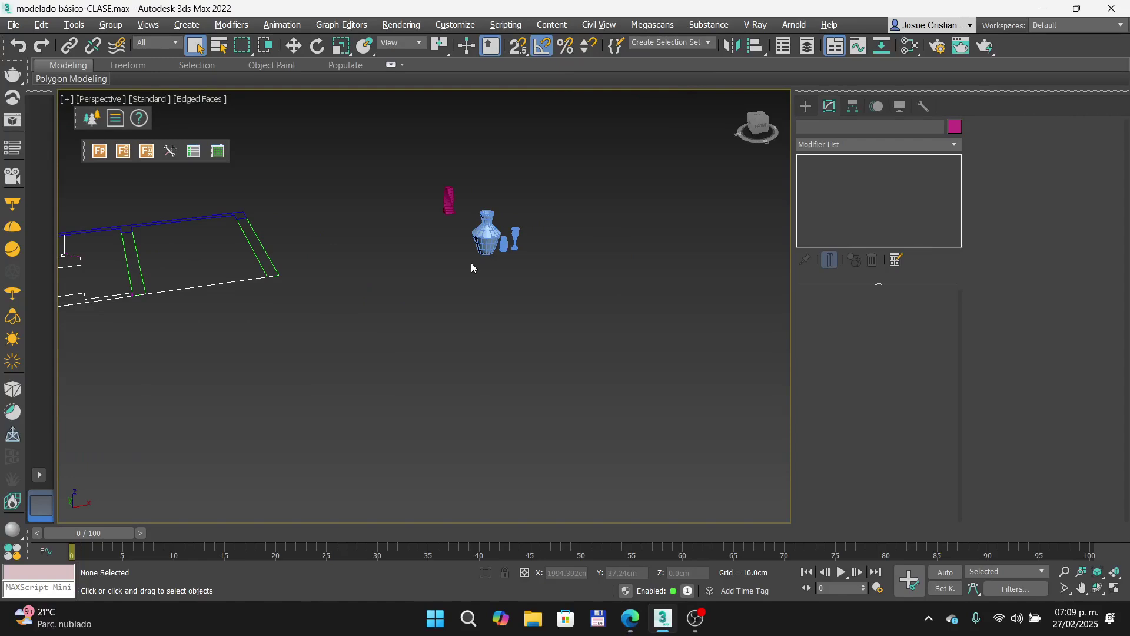
click(13, 26)
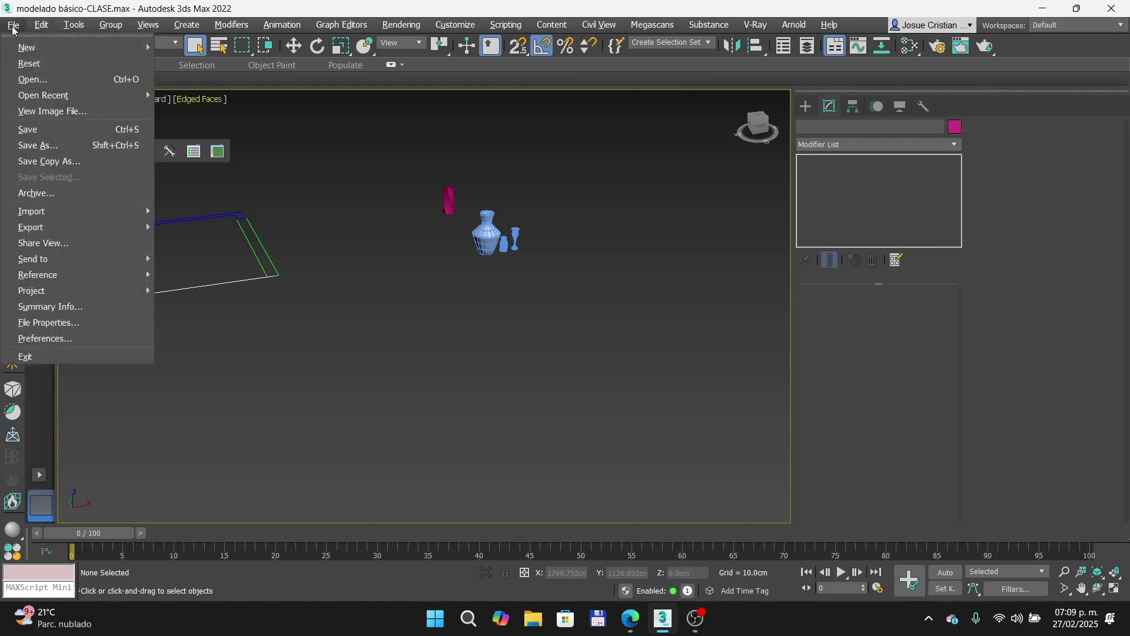
mouse_move(53, 207)
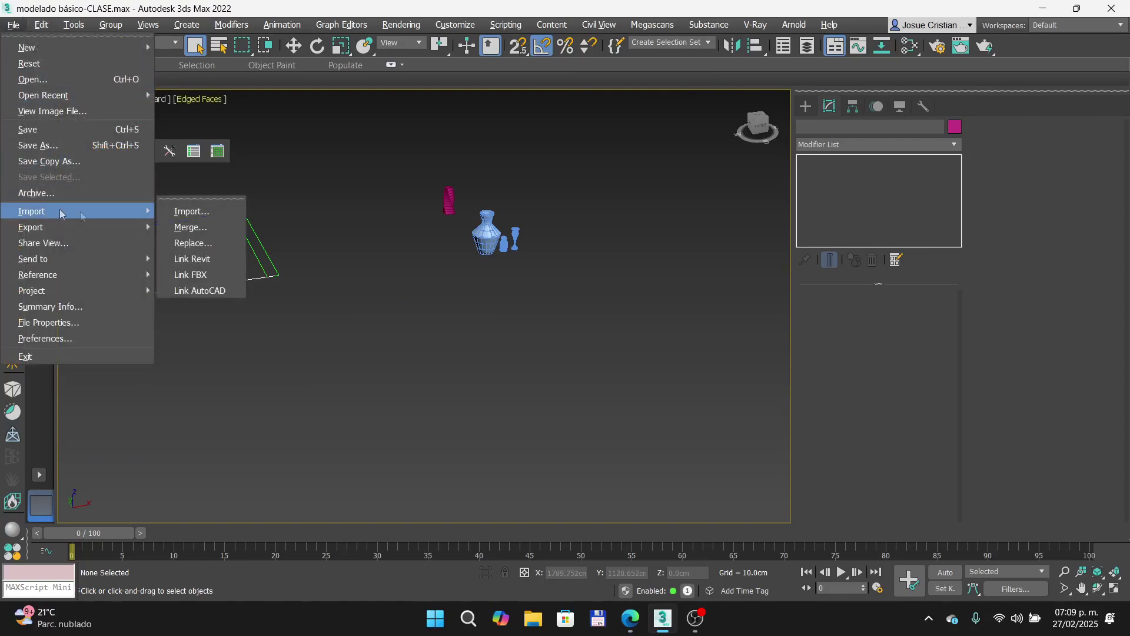
click(185, 228)
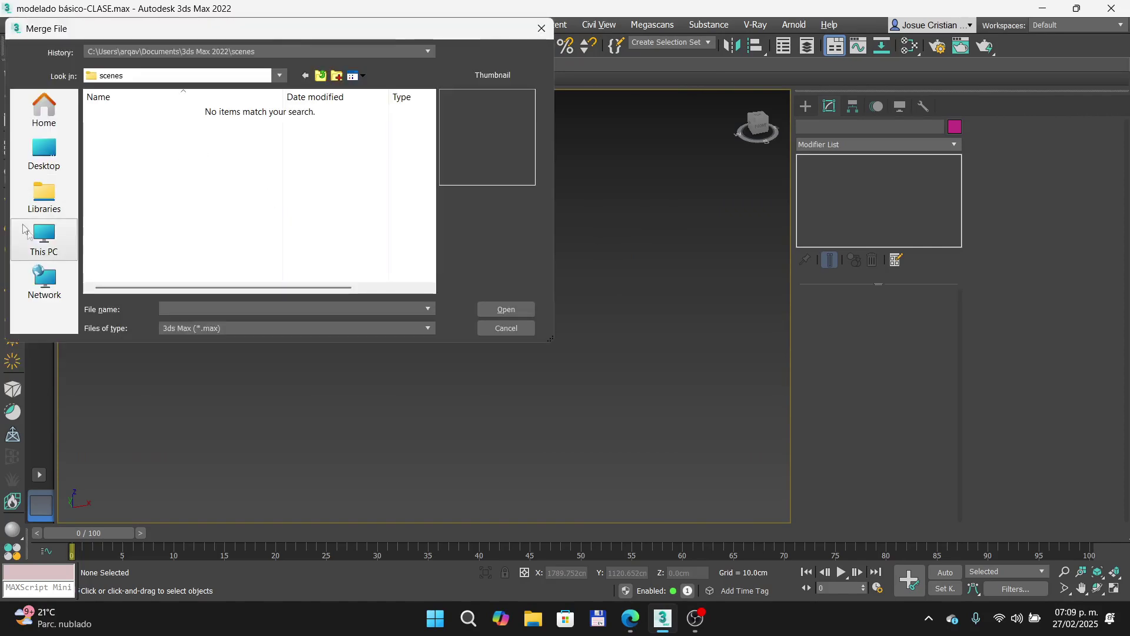
click(44, 238)
double_click(287, 141)
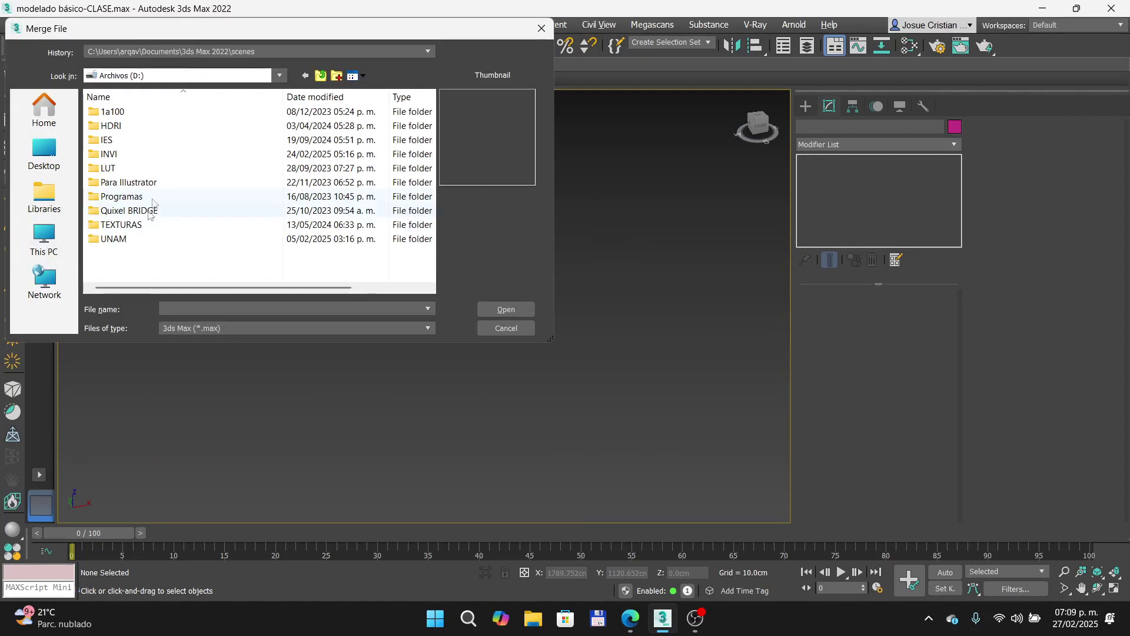
double_click(129, 238)
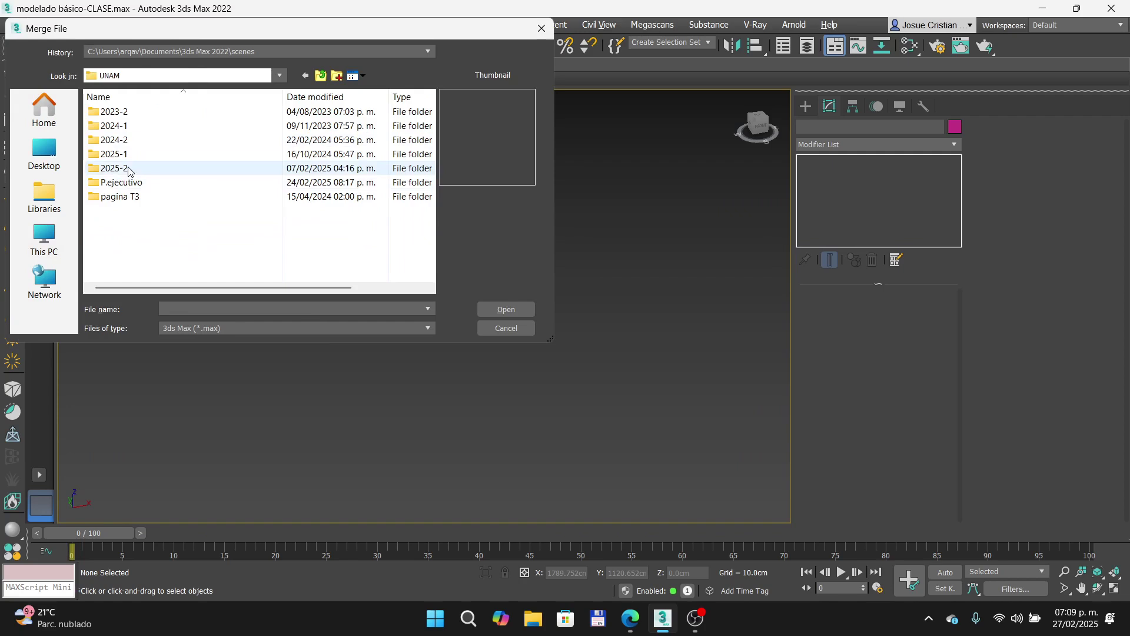
double_click(130, 168)
double_click(109, 112)
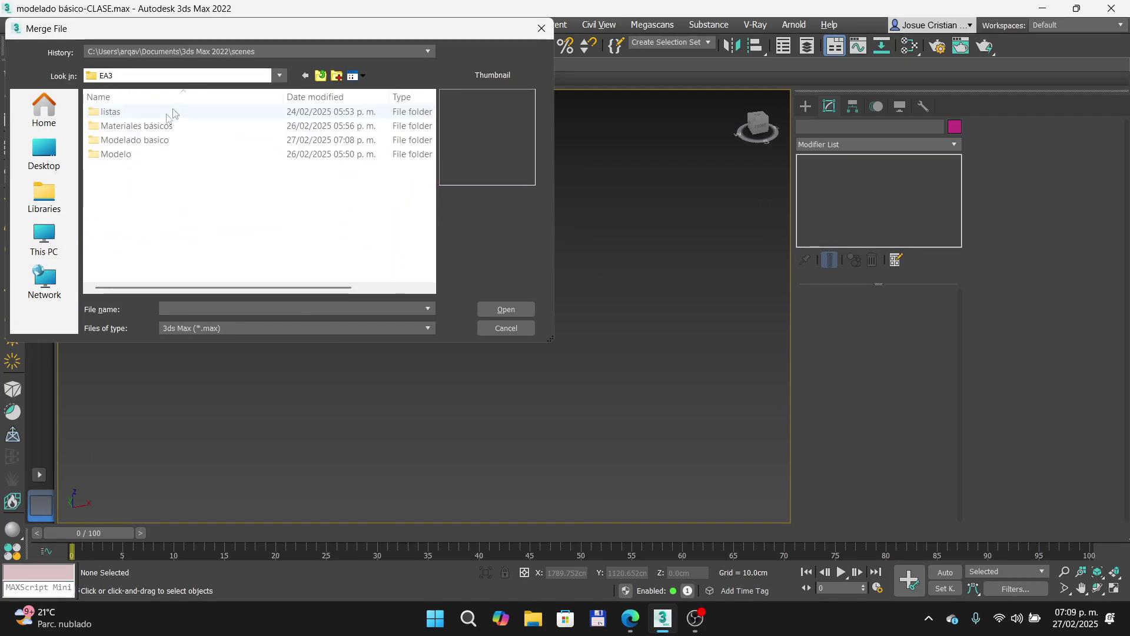
double_click(137, 142)
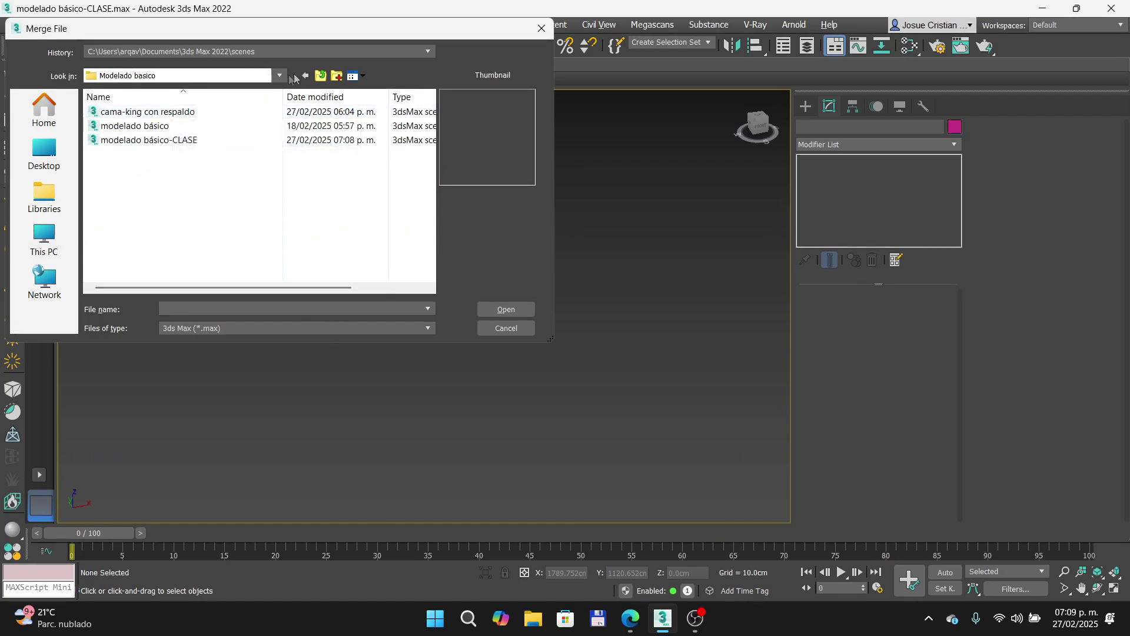
click(172, 112)
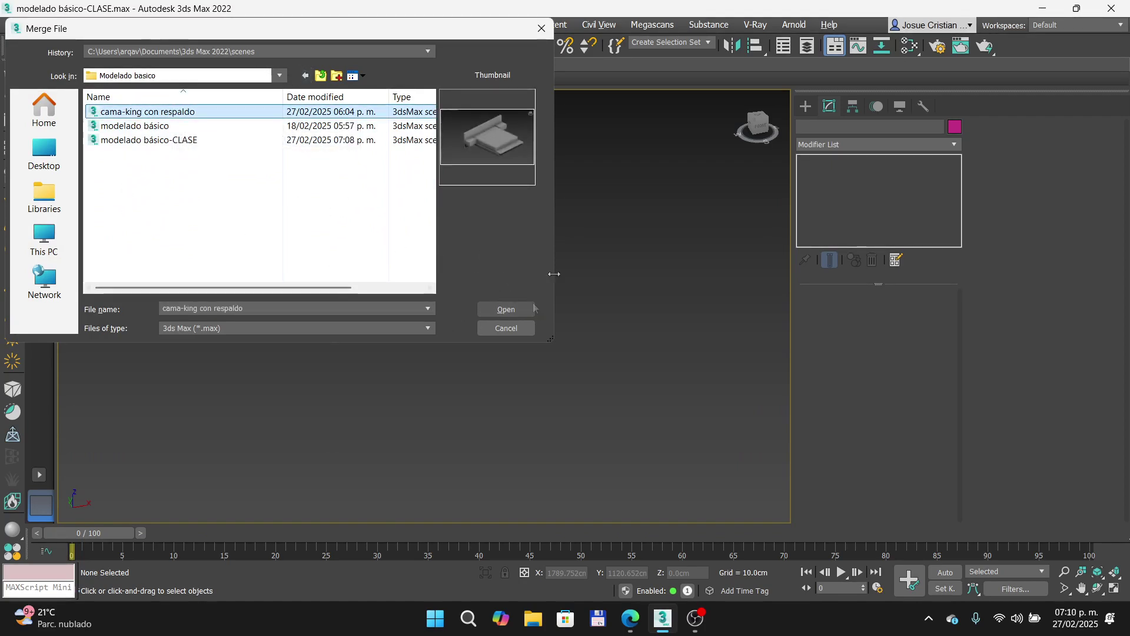
click(505, 309)
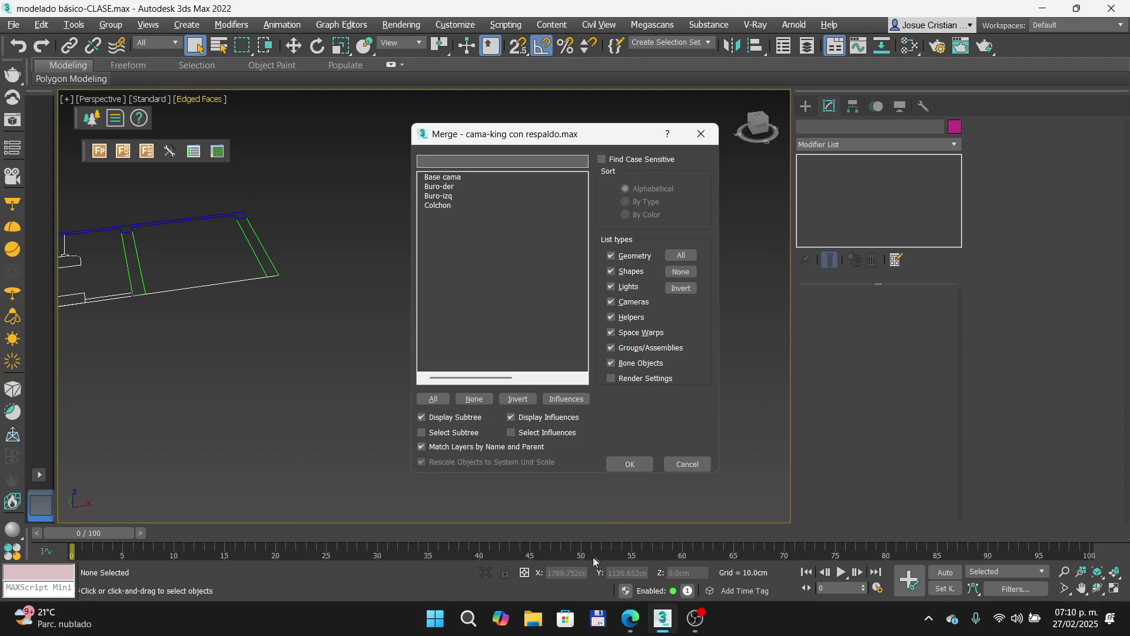
Step: Switch to the Prezi lesson and examine the Merge dialog illustration: its object list, list types and selection options
click(630, 623)
click(631, 629)
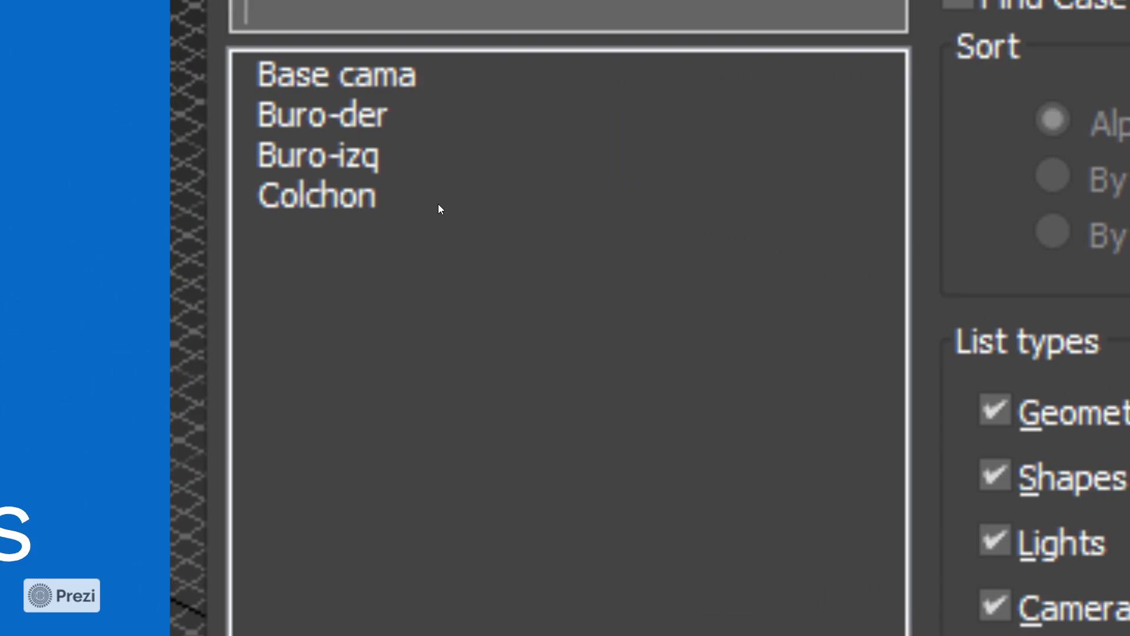
scroll(429, 193, down, 5)
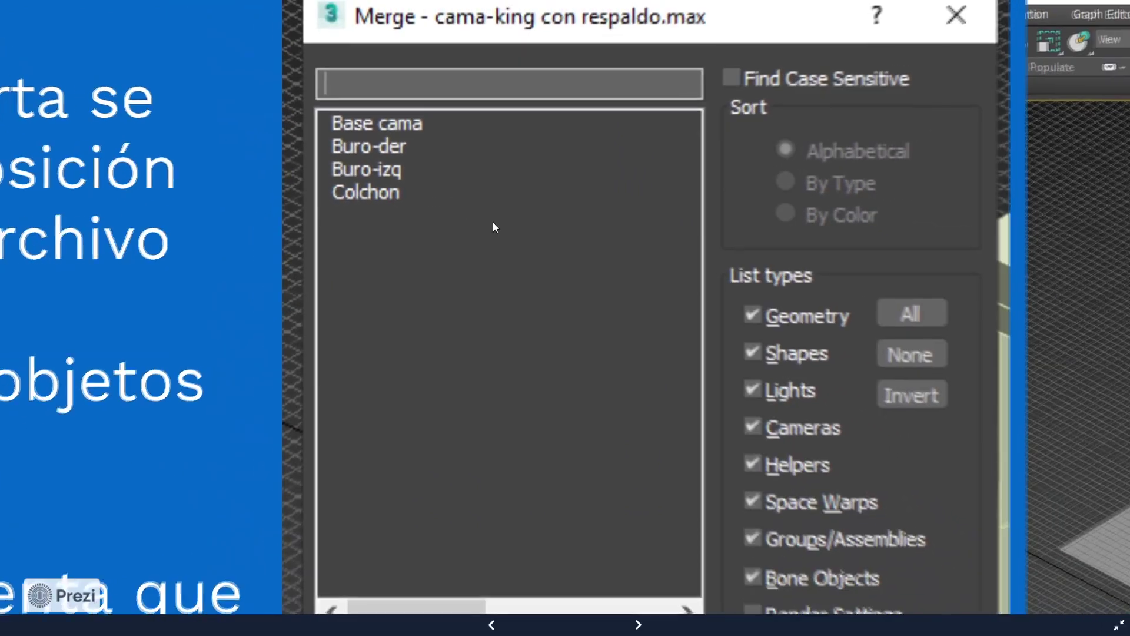
drag(493, 221, 461, 199)
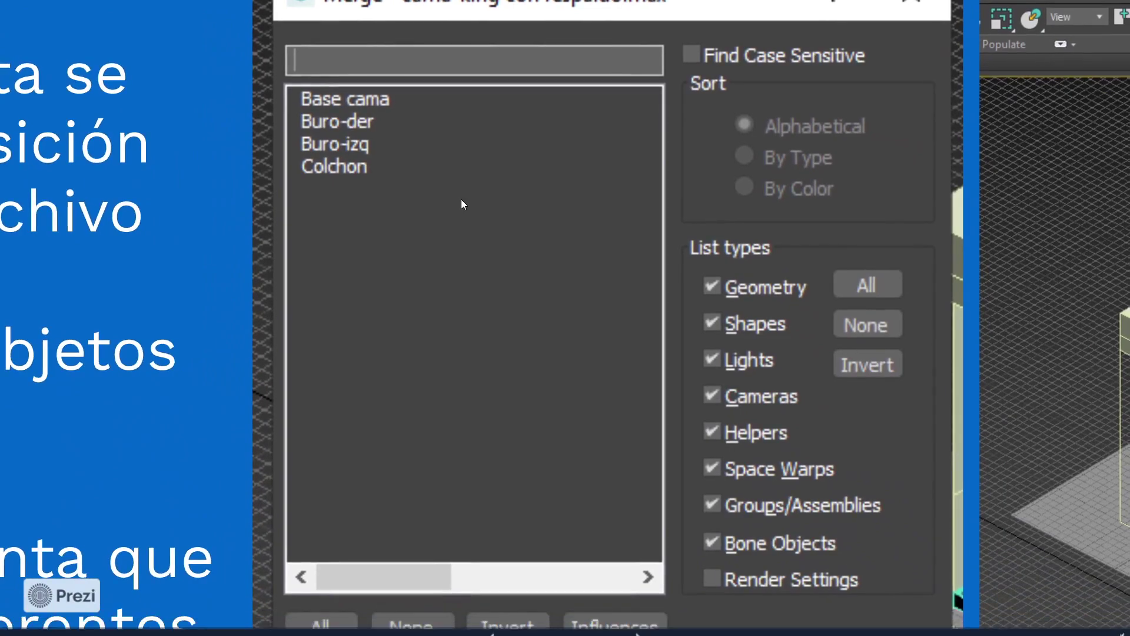
scroll(475, 186, down, 2)
drag(489, 274, 443, 242)
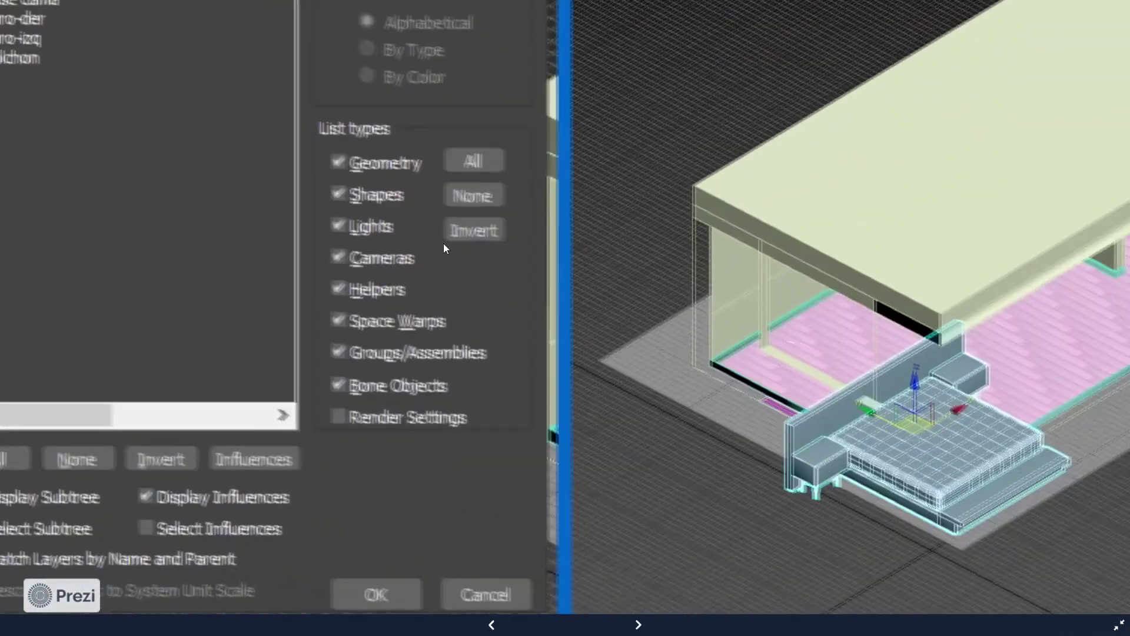
scroll(433, 227, up, 3)
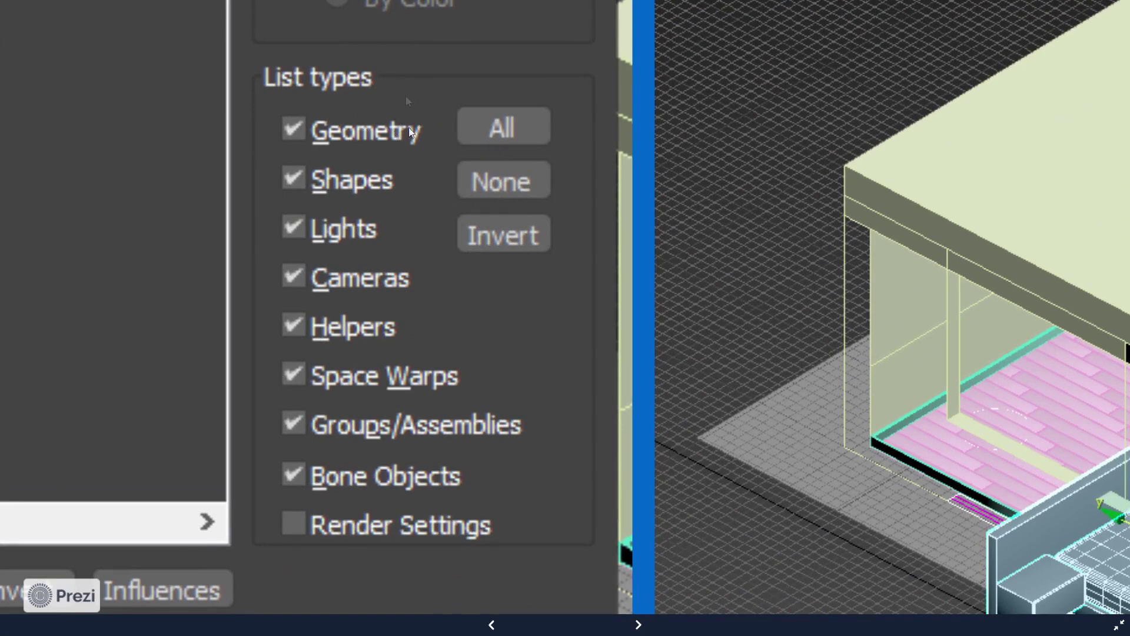
scroll(503, 161, down, 2)
drag(230, 187, 685, 247)
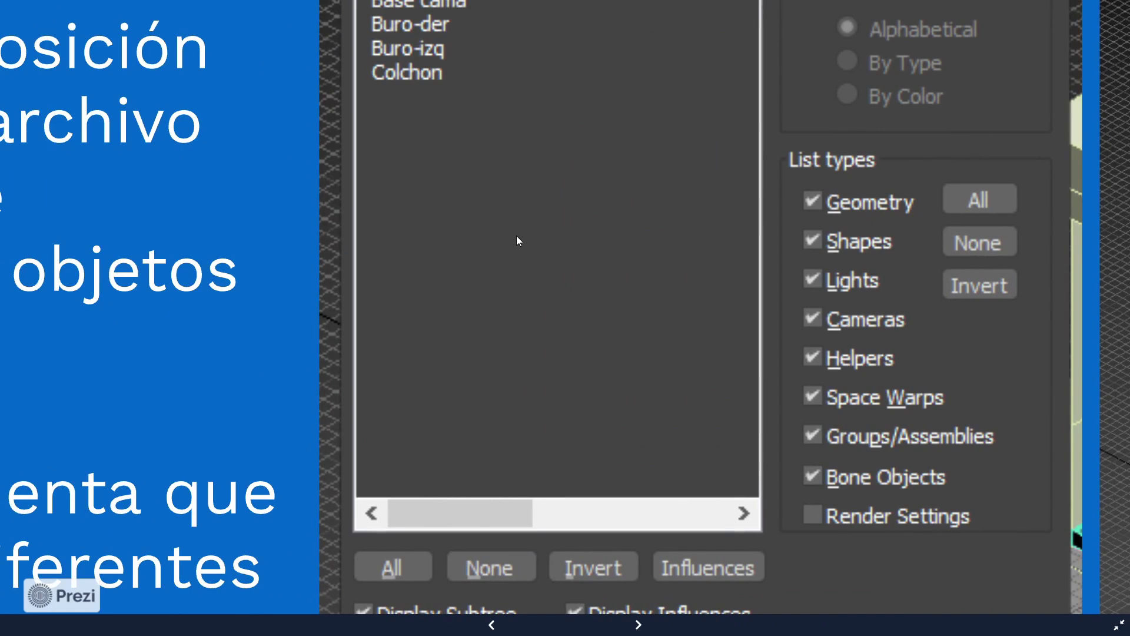
drag(523, 187, 468, 222)
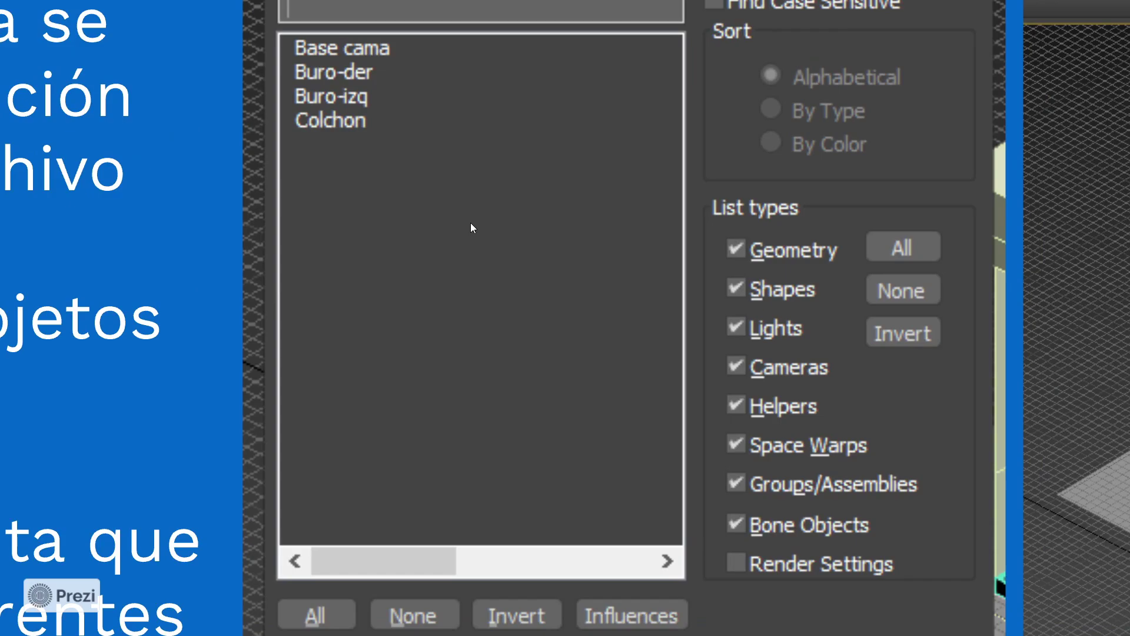
scroll(527, 219, down, 1)
drag(454, 325, 607, 234)
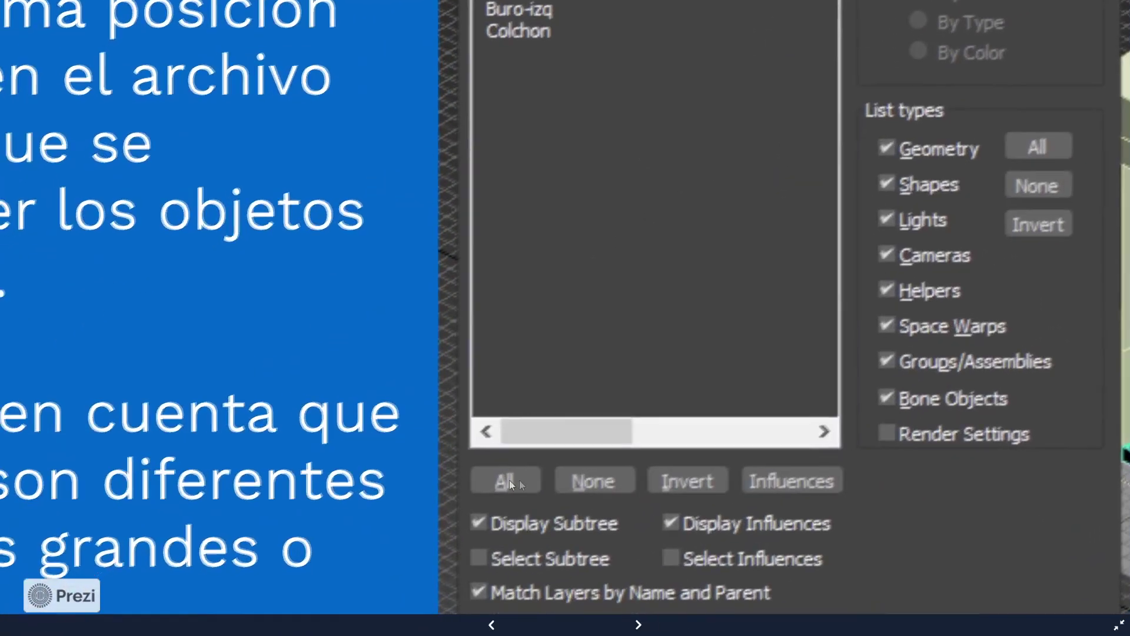
Step: Switch to 3ds Max and select Base cama, Buro-der, Buro-izq and Colchon together in the Merge object list
scroll(386, 354, down, 2)
scroll(500, 458, up, 3)
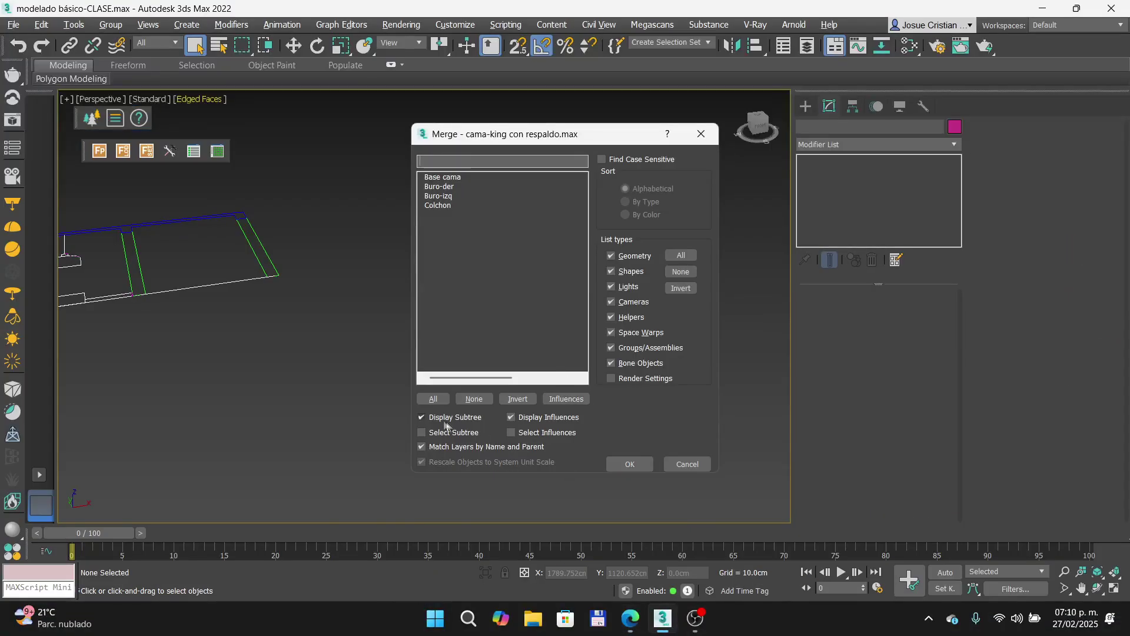
click(427, 400)
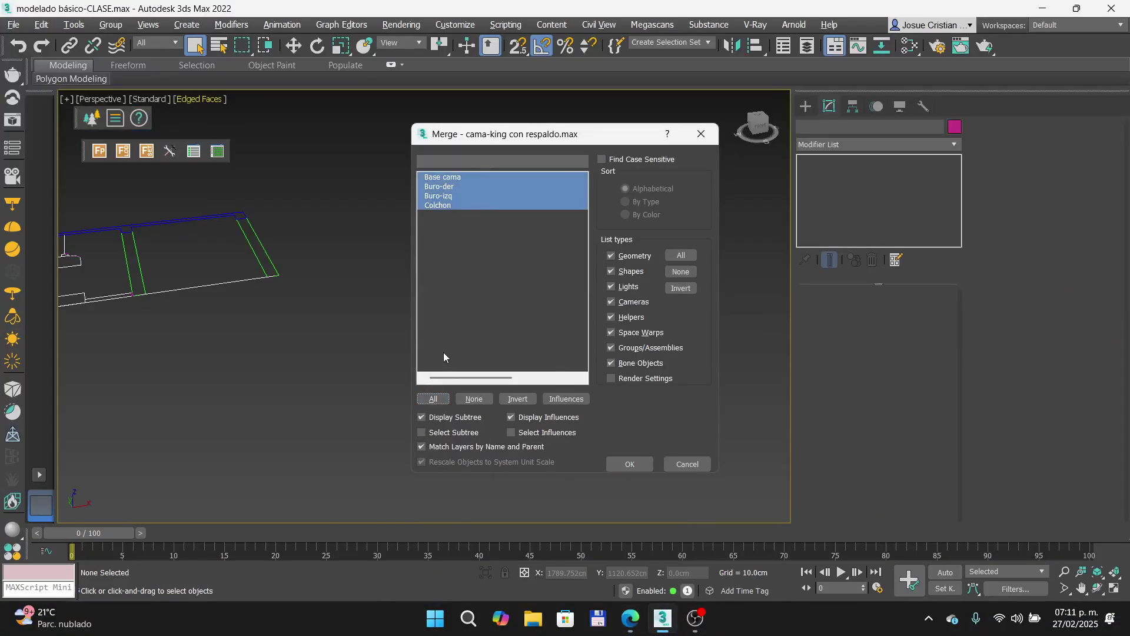
click(508, 255)
click(447, 177)
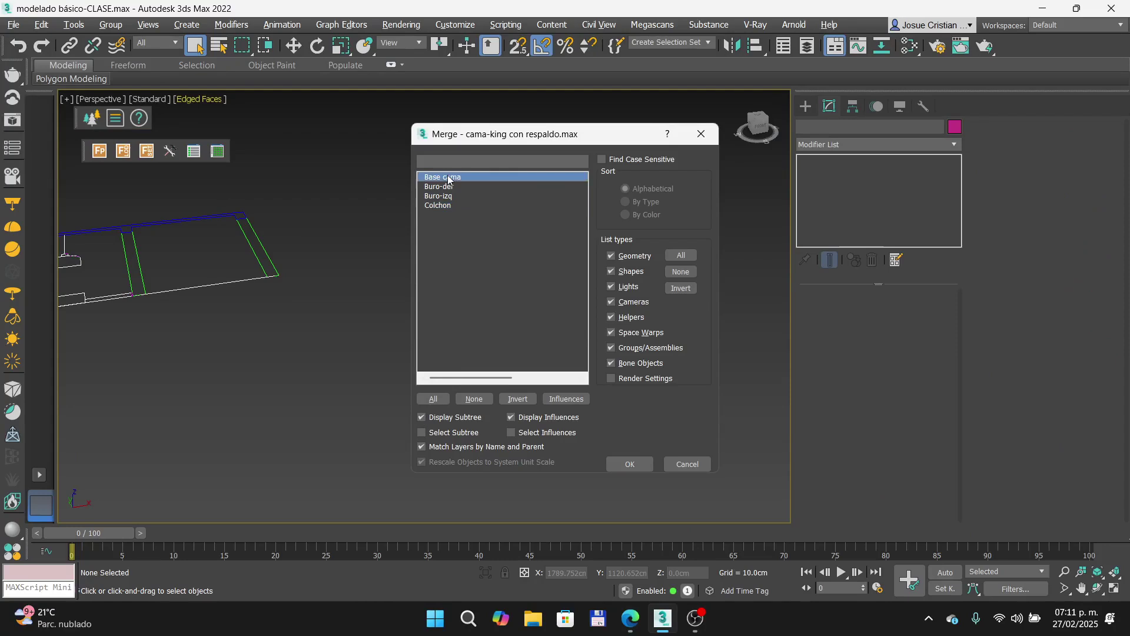
click(446, 188)
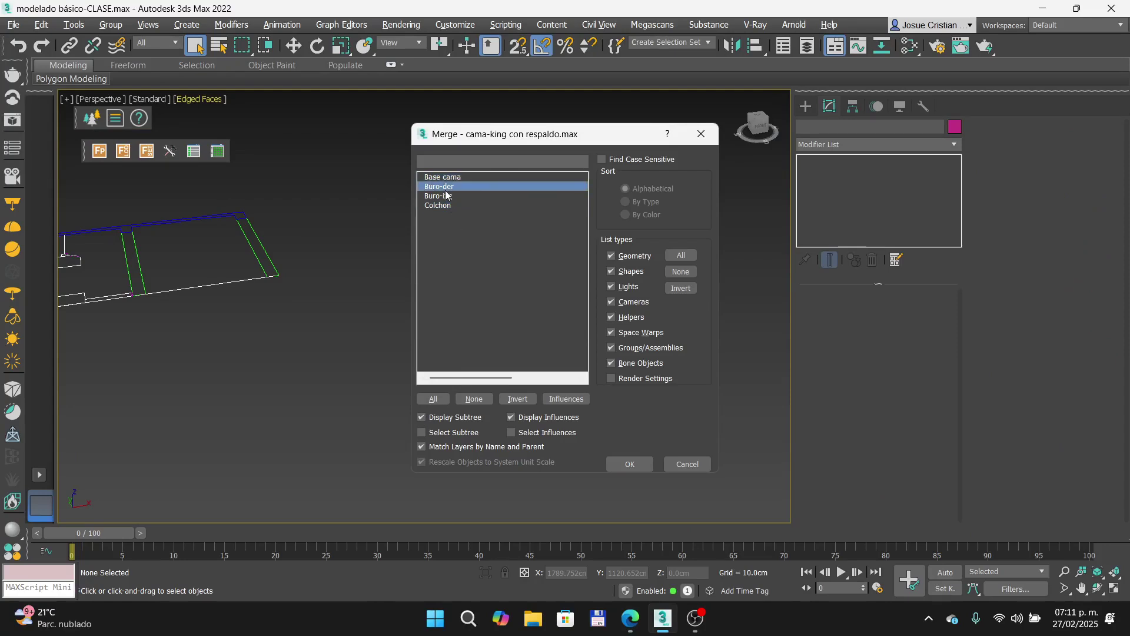
click(445, 205)
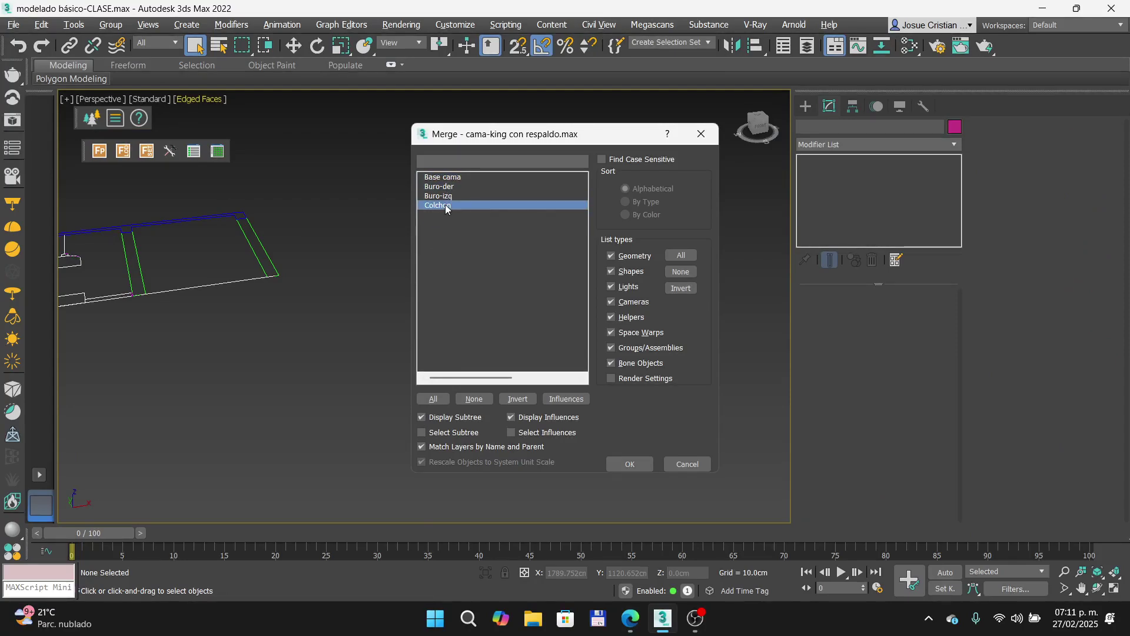
click(434, 400)
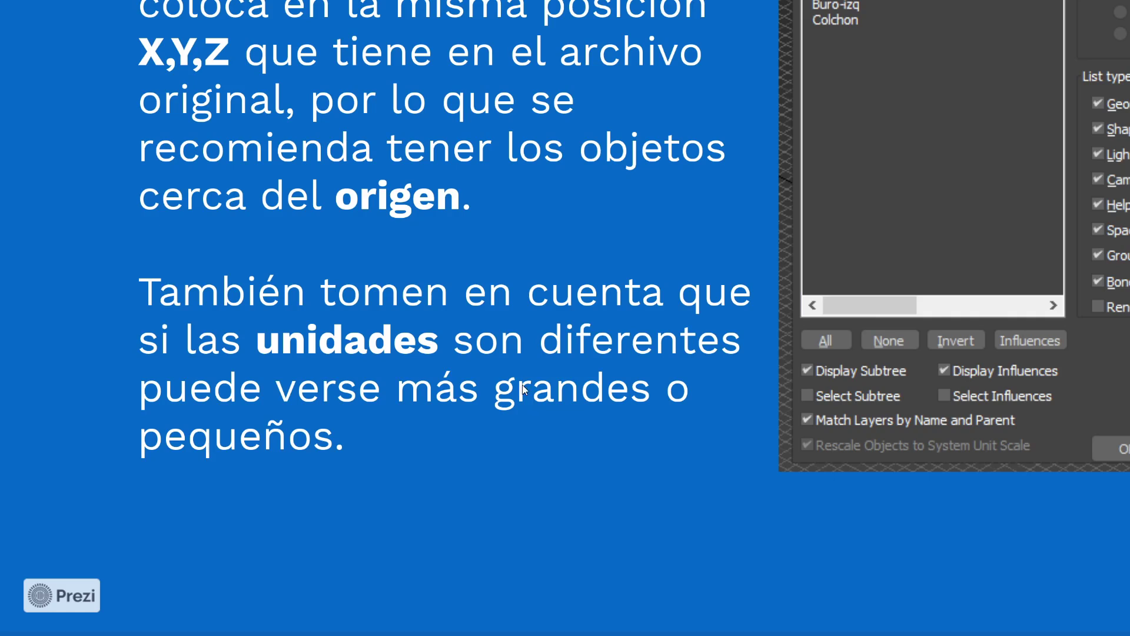
Step: Read the Prezi notes on imported position and units, return to 3ds Max and merge the selected bed objects
scroll(478, 309, down, 3)
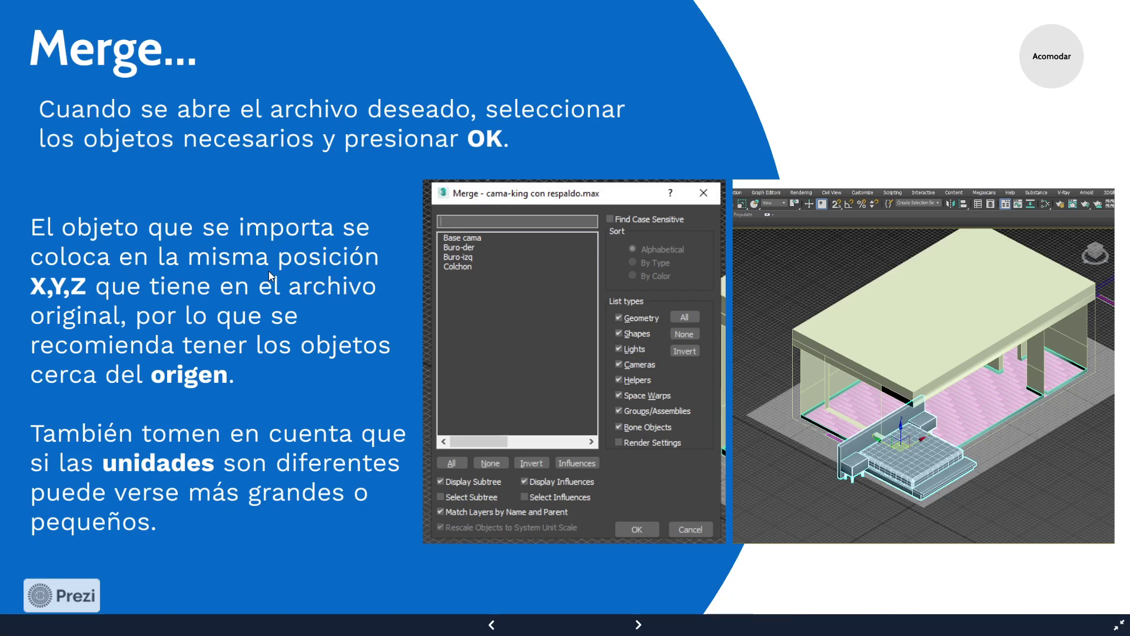
key(alt+Tab)
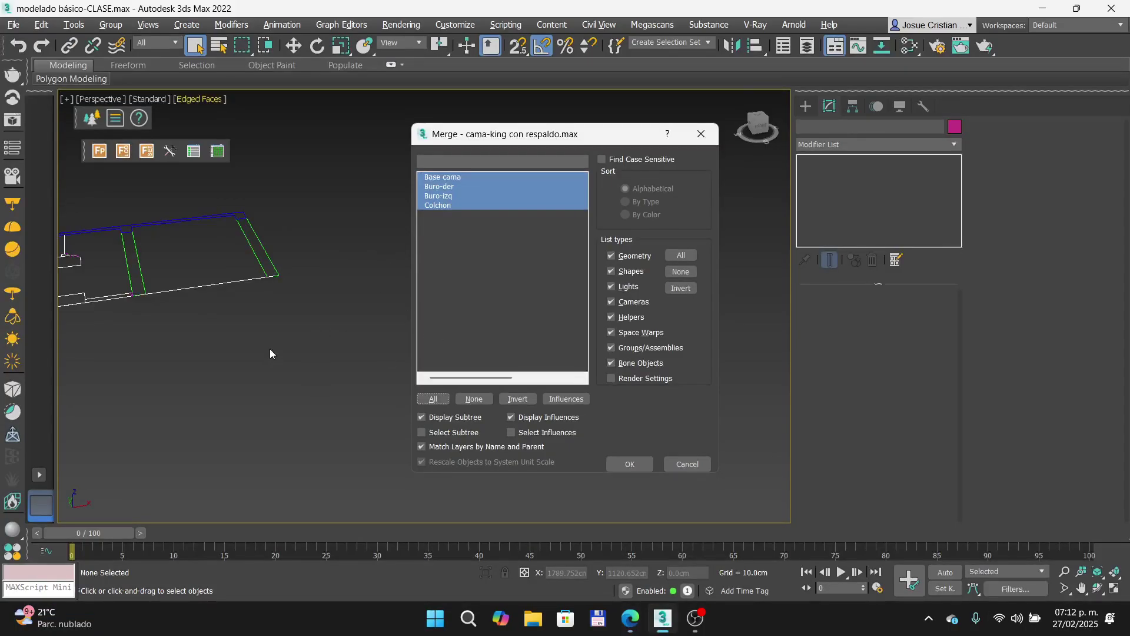
click(628, 464)
Step: Move the merged bed set away from the green floor plan into the empty area in front of it
scroll(553, 370, down, 5)
middle_drag(360, 382, 671, 319)
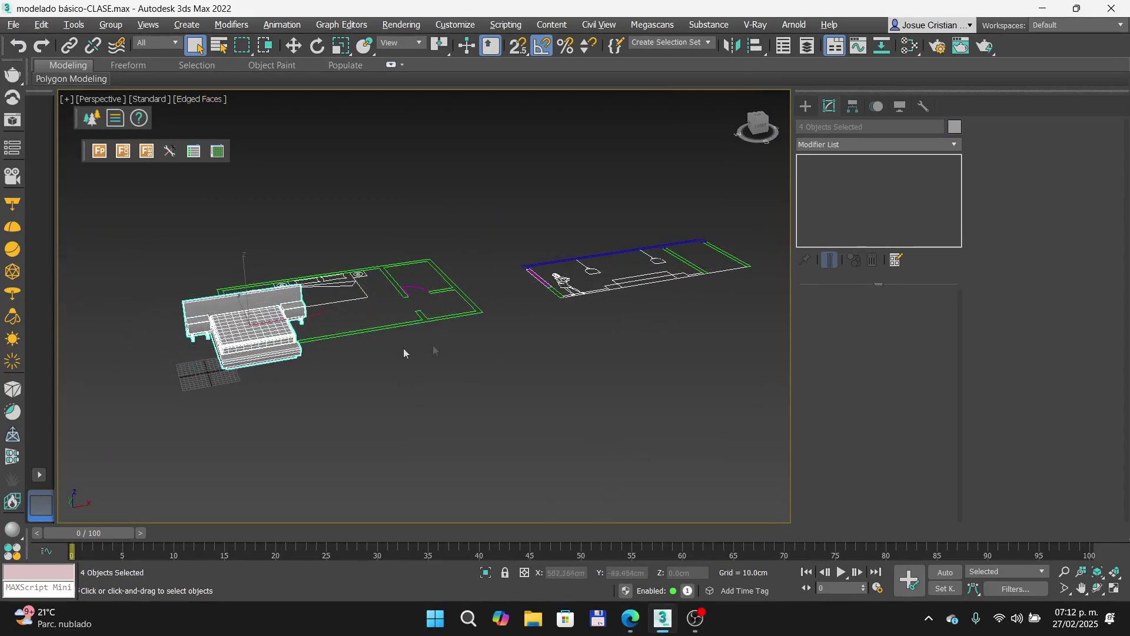
middle_drag(256, 379, 322, 380)
scroll(266, 388, up, 10)
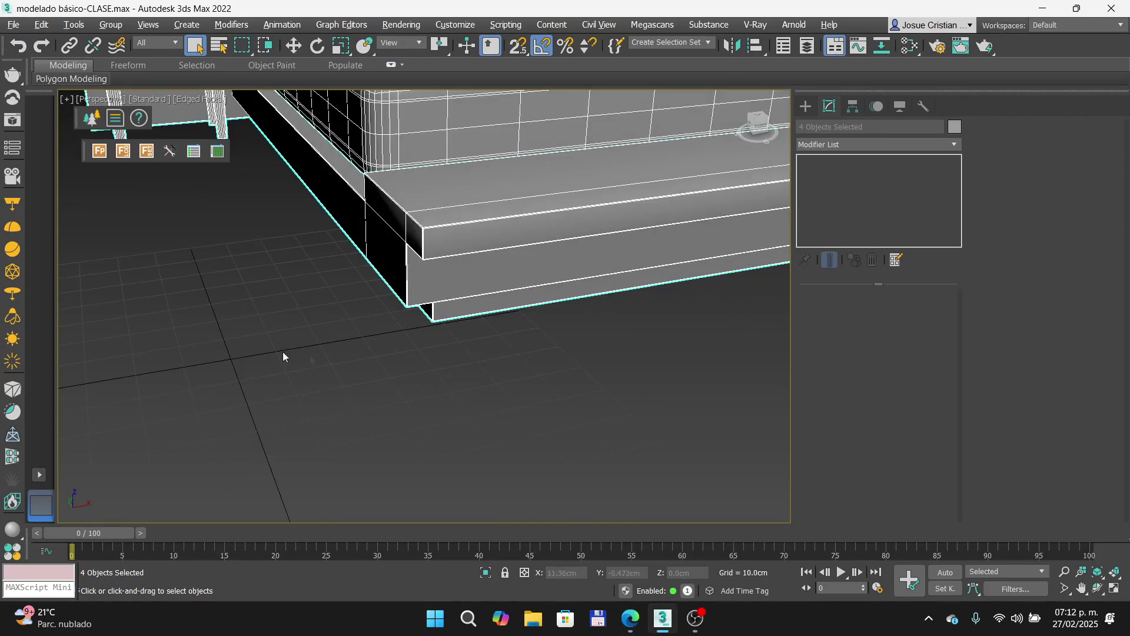
scroll(236, 352, down, 8)
scroll(228, 350, down, 3)
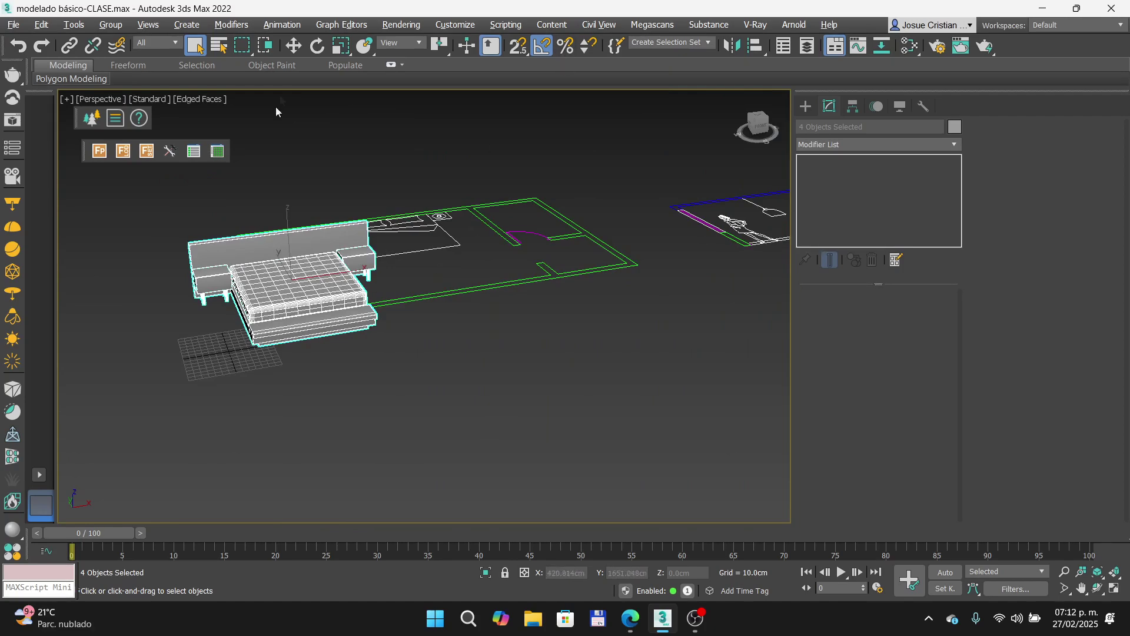
click(293, 45)
drag(277, 272, 566, 380)
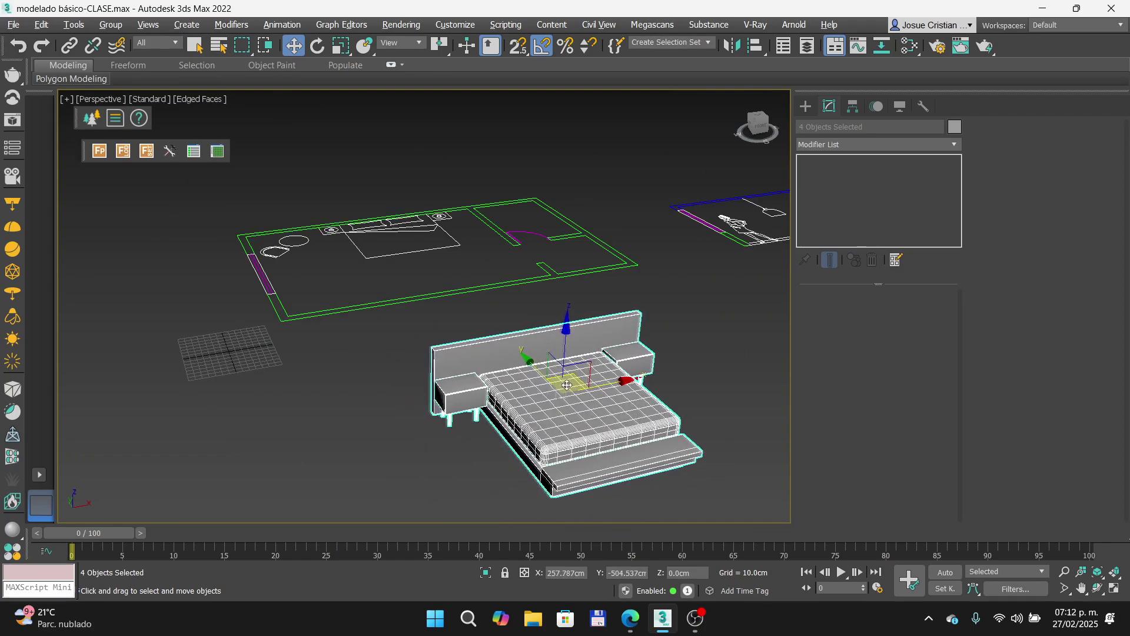
Step: Examine the merged bed set closely, especially the near nightstand's edges and legs
scroll(371, 363, down, 3)
alt+middle_drag(335, 352, 383, 353)
scroll(380, 354, up, 4)
scroll(353, 347, up, 1)
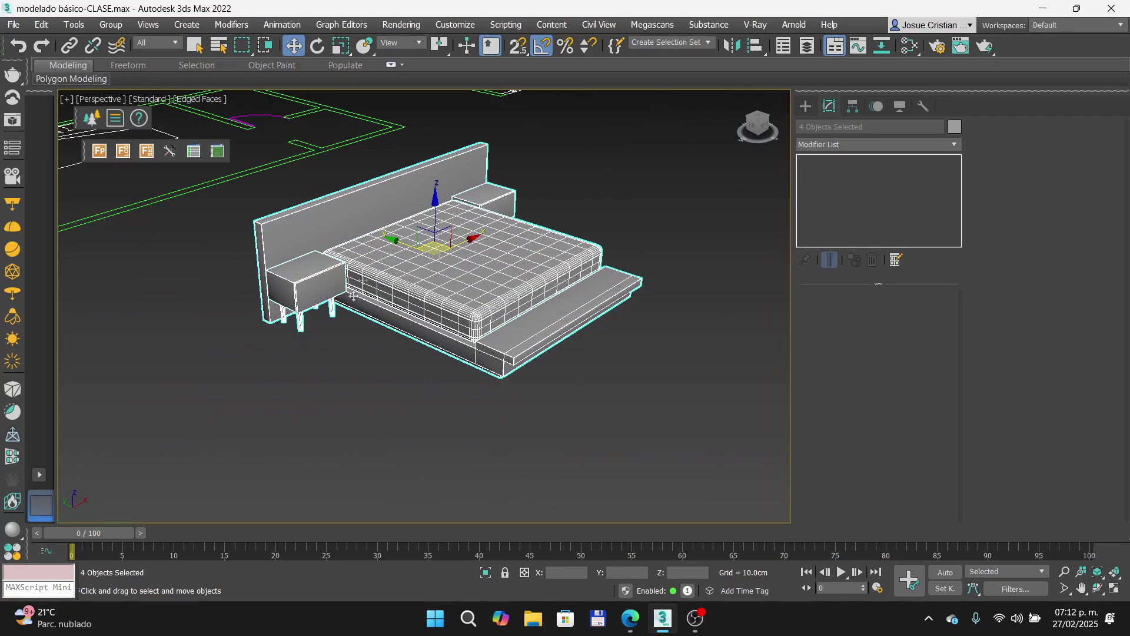
scroll(306, 273, up, 3)
scroll(244, 271, up, 3)
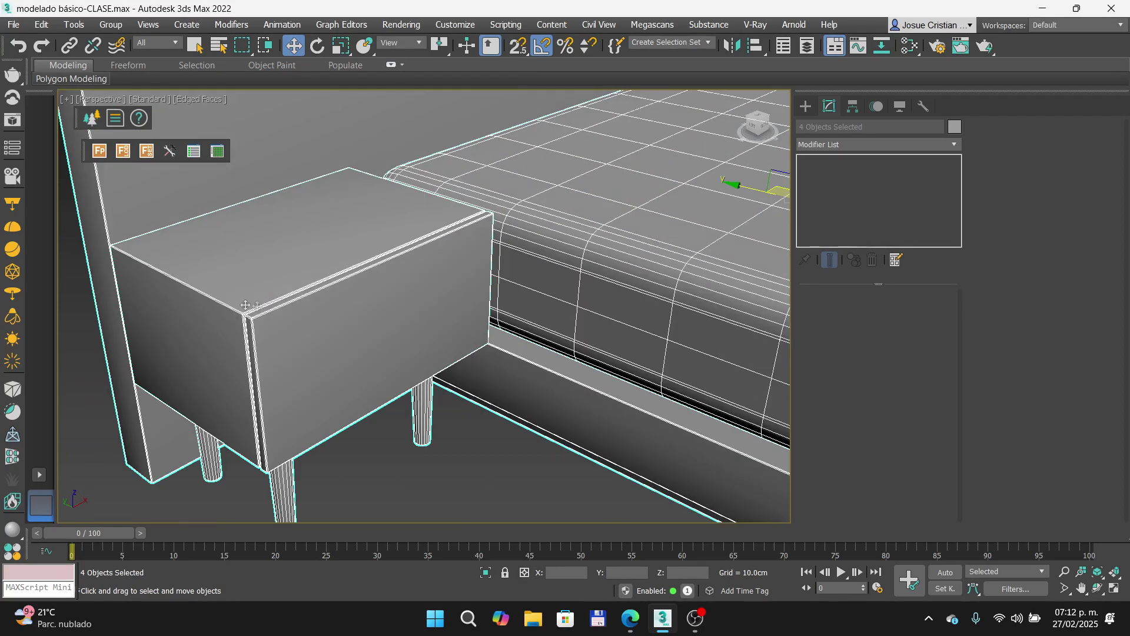
scroll(249, 316, up, 2)
scroll(248, 316, up, 1)
scroll(165, 264, down, 3)
alt+middle_drag(277, 347, 290, 306)
scroll(383, 387, up, 4)
scroll(464, 334, down, 1)
scroll(603, 280, down, 3)
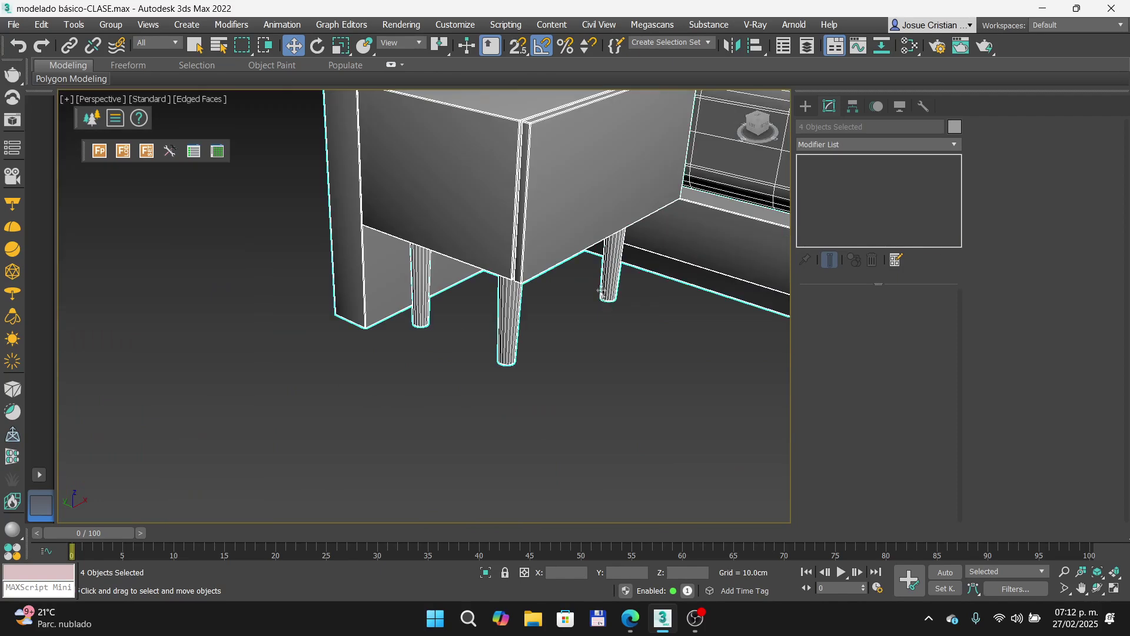
scroll(612, 259, up, 3)
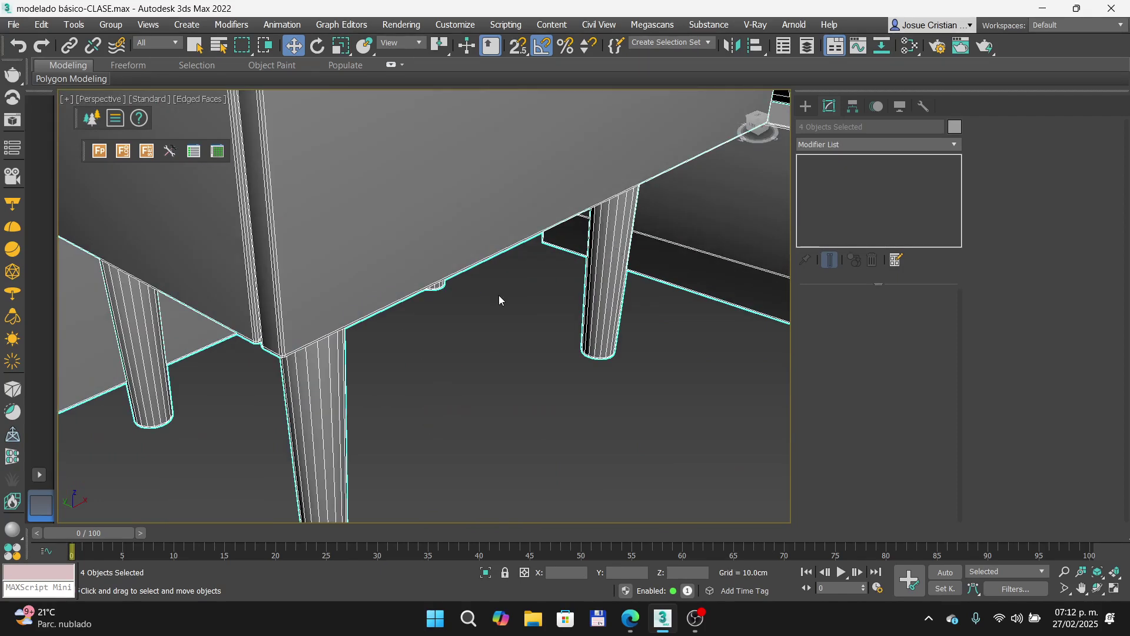
scroll(499, 295, down, 8)
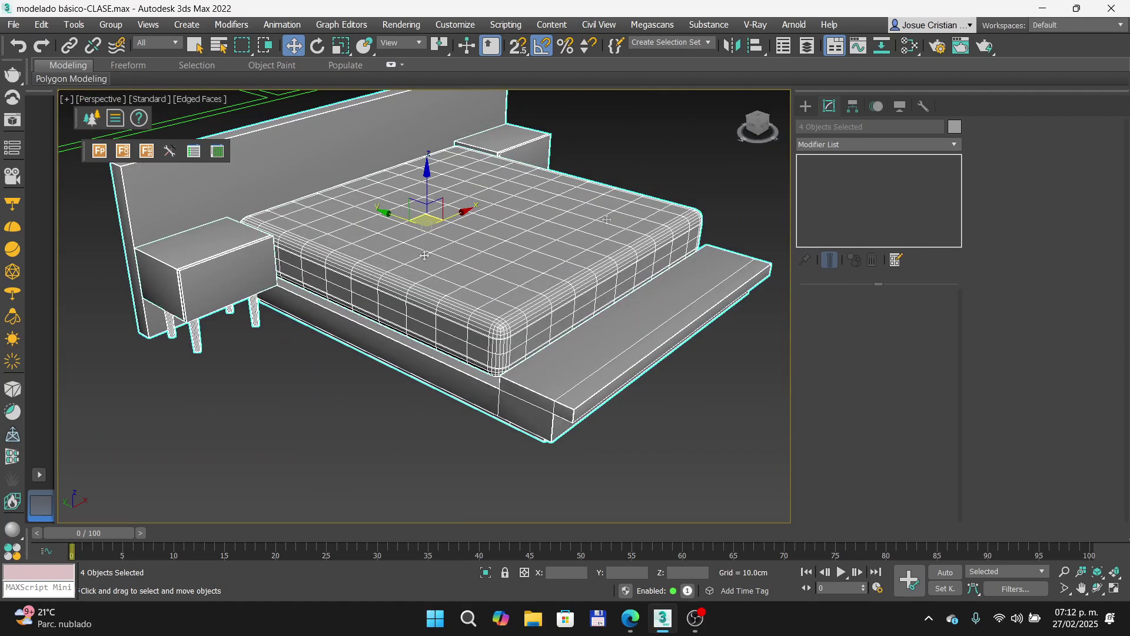
Step: Select the nightstands, mattress and bed base one by one to check the separate objects, and clear the selection
click(230, 369)
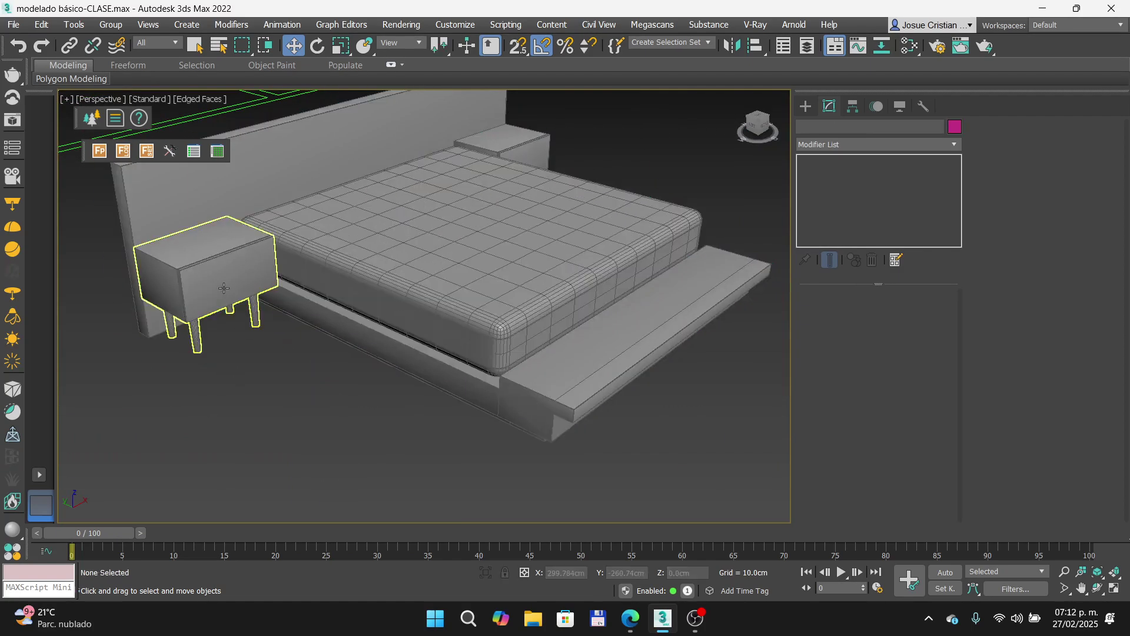
click(224, 288)
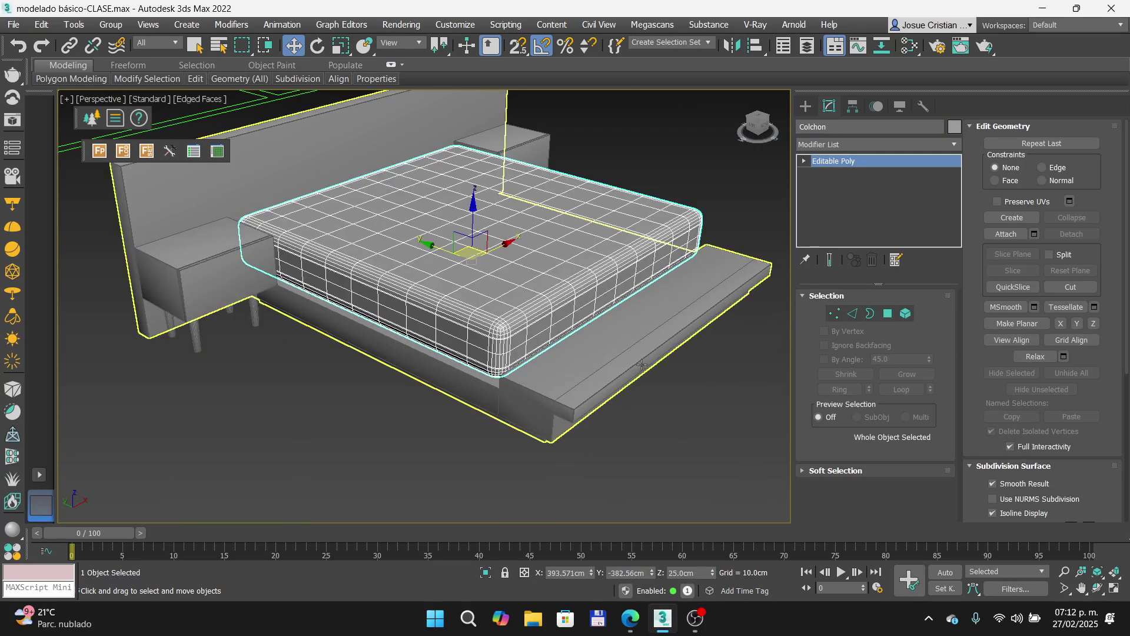
click(577, 390)
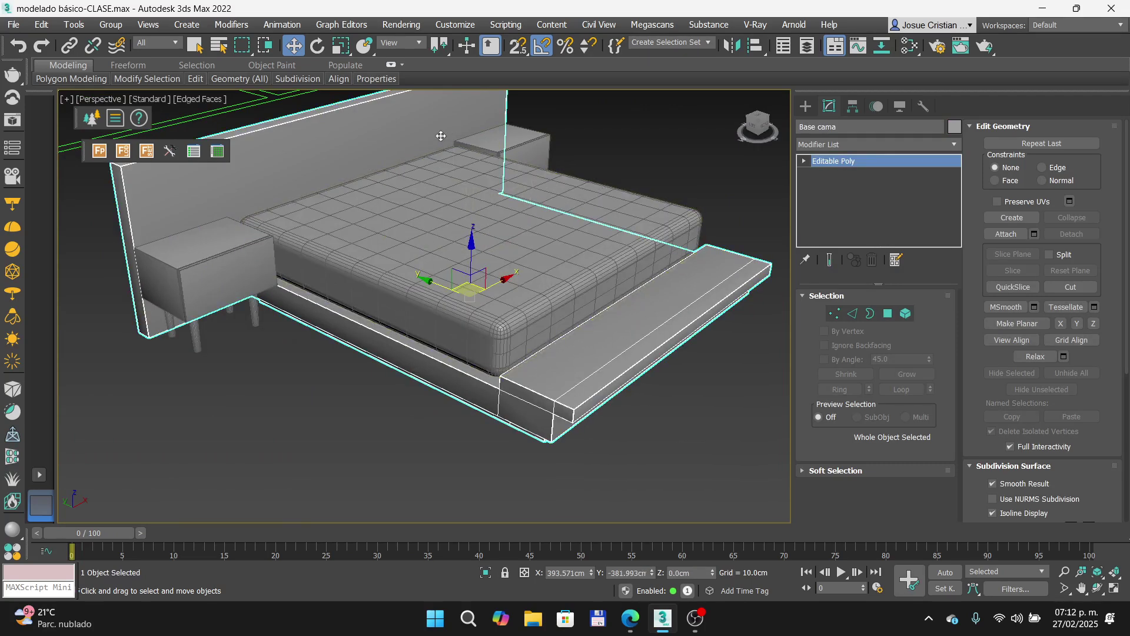
click(527, 156)
click(273, 375)
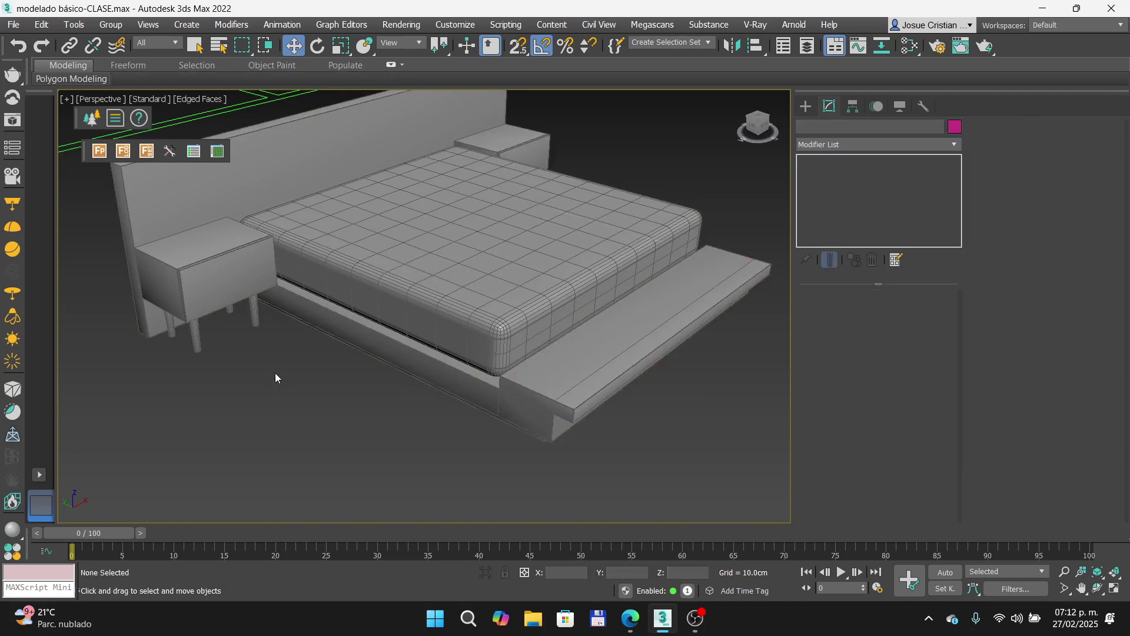
Step: Switch to the Prezi lesson and advance through the Acomodar section to the Group slide
key(alt+Tab)
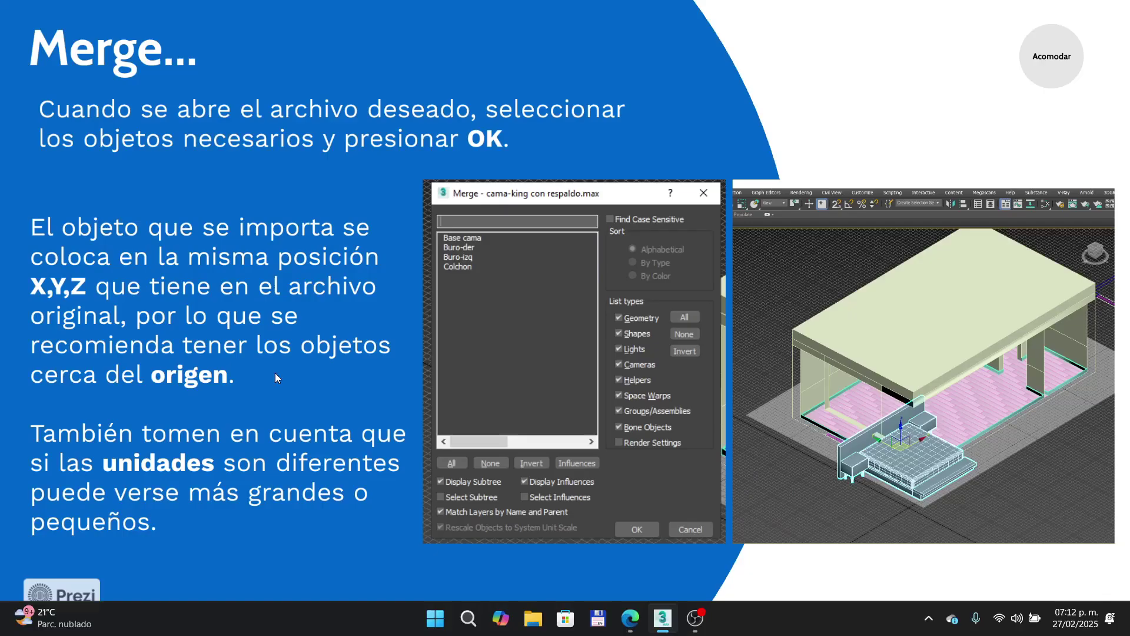
key(Right)
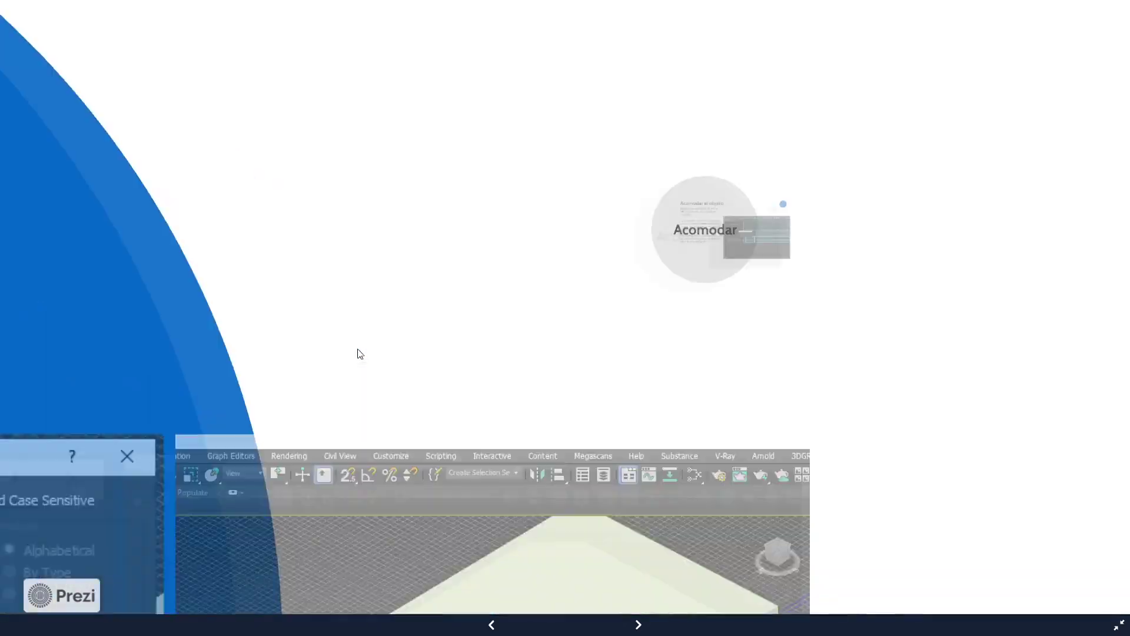
key(Right)
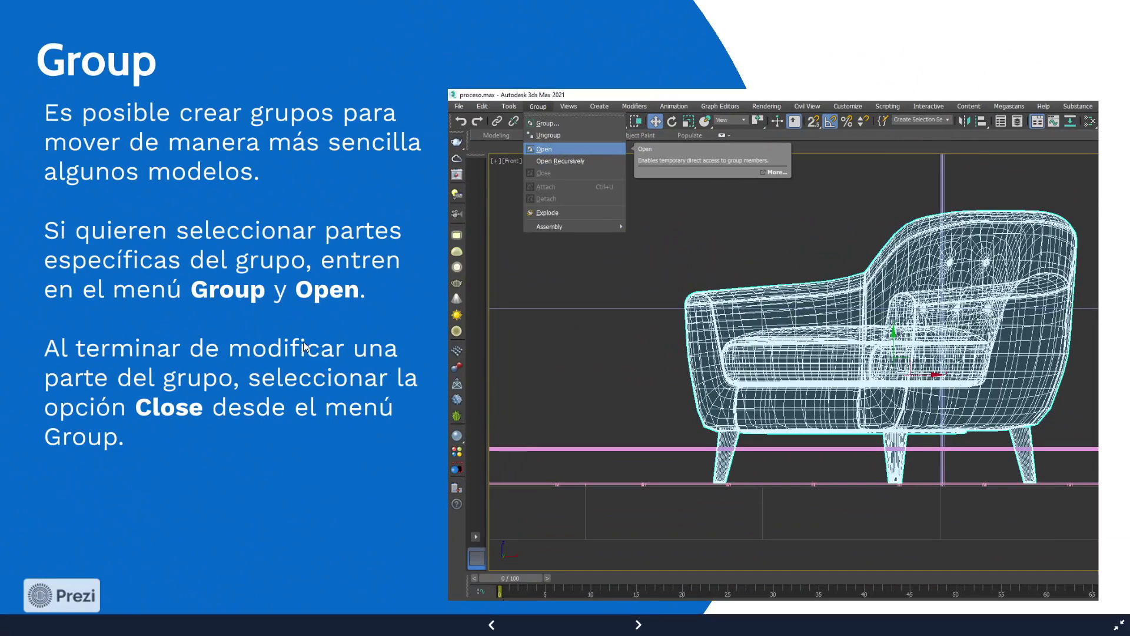
Step: Switch to 3ds Max, try moving the Buro-der nightstand along the X axis, undo the move, and clear the selection
key(alt+Tab)
scroll(371, 321, down, 5)
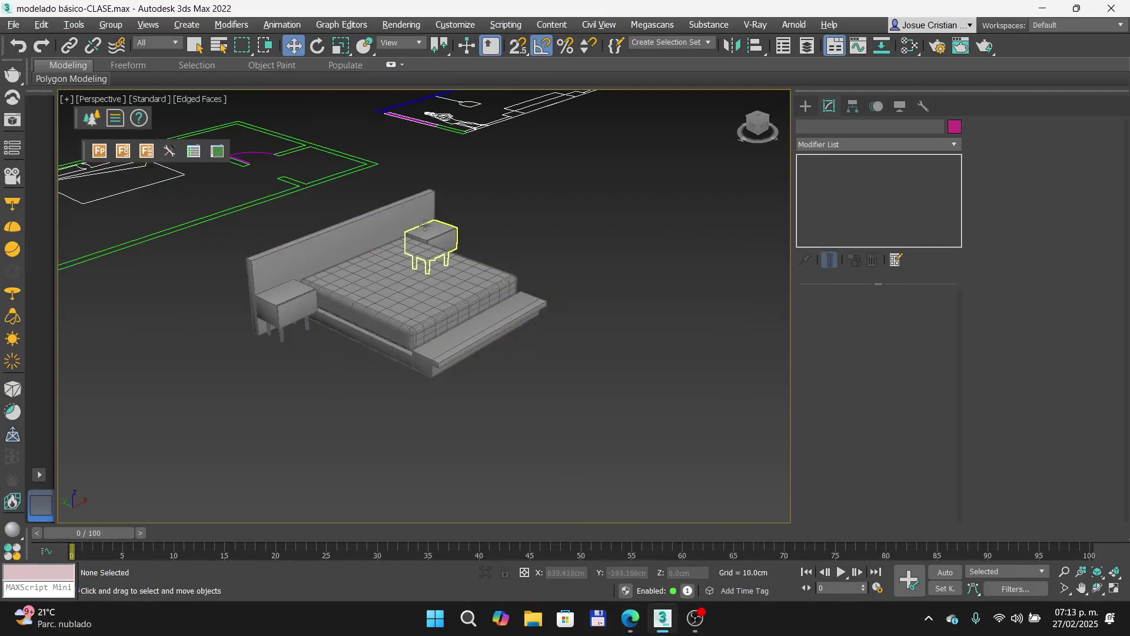
click(429, 238)
drag(459, 247, 523, 246)
key(ctrl+z)
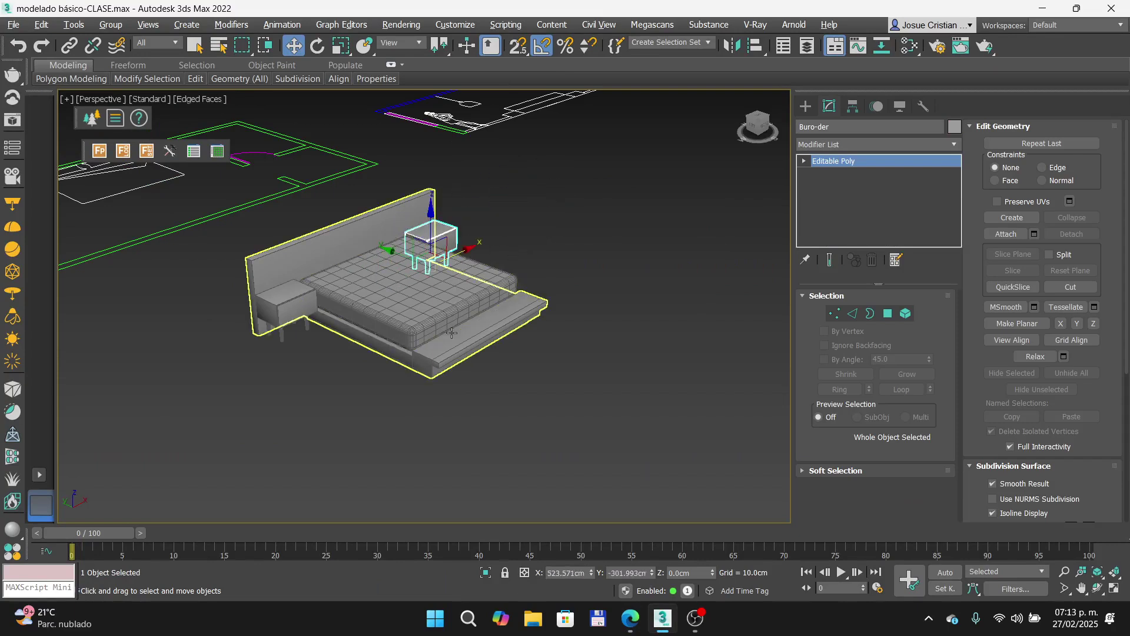
click(501, 279)
click(559, 268)
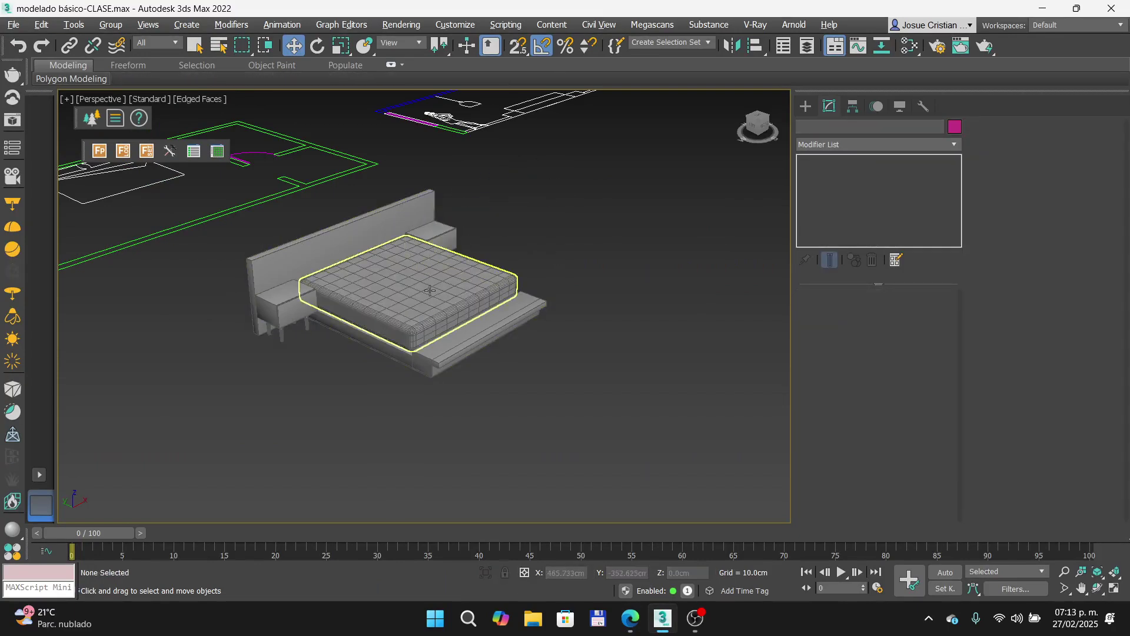
Step: Select all four bed objects and shift them together slightly along the Y axis
drag(522, 216, 296, 380)
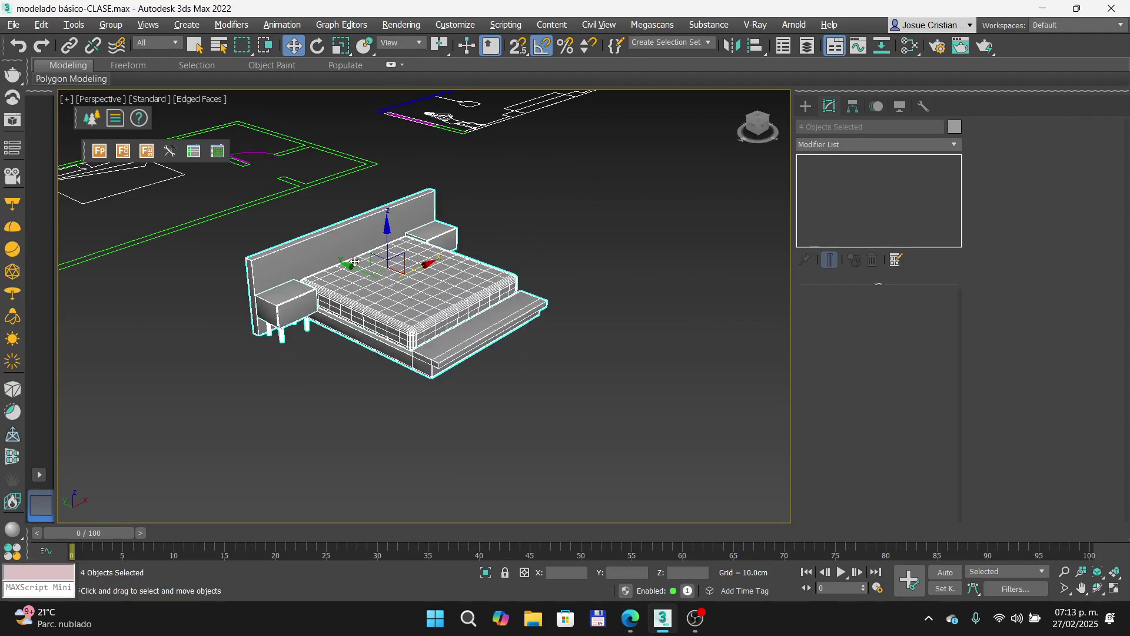
drag(359, 359, 359, 357)
drag(353, 269, 360, 271)
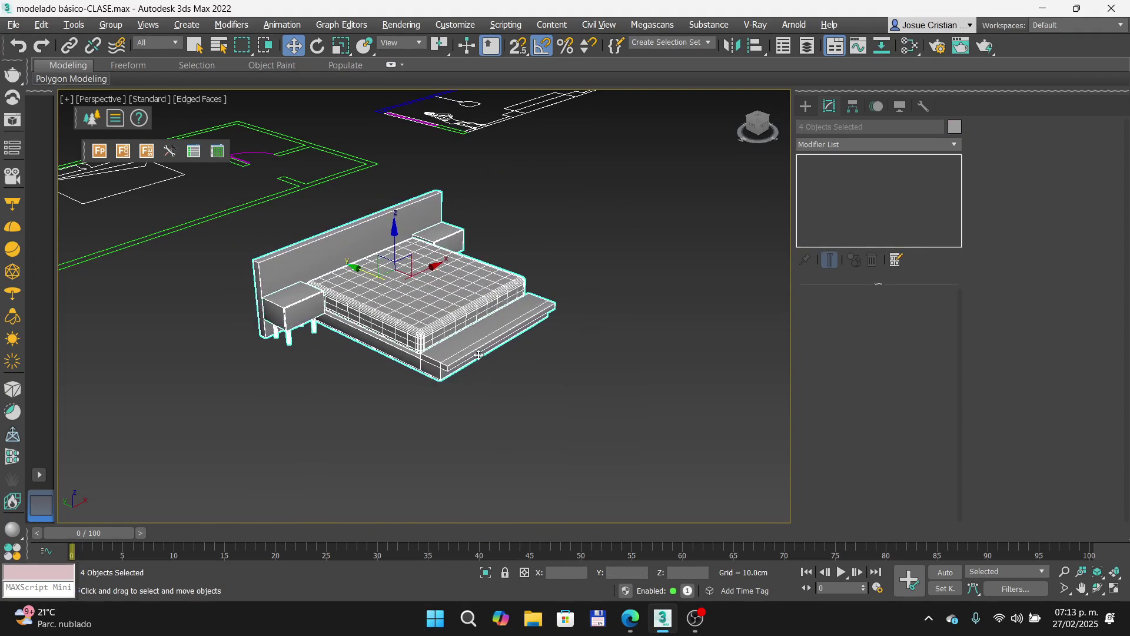
Step: Switch to the Prezi lesson and examine the enlarged illustration of the Group options
click(109, 26)
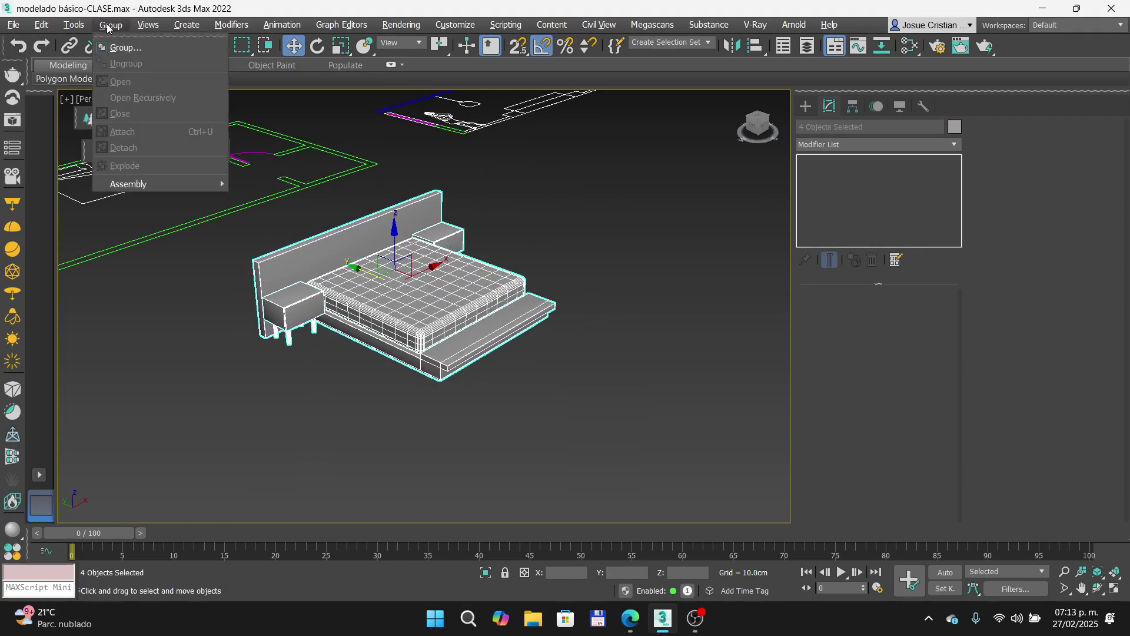
click(633, 617)
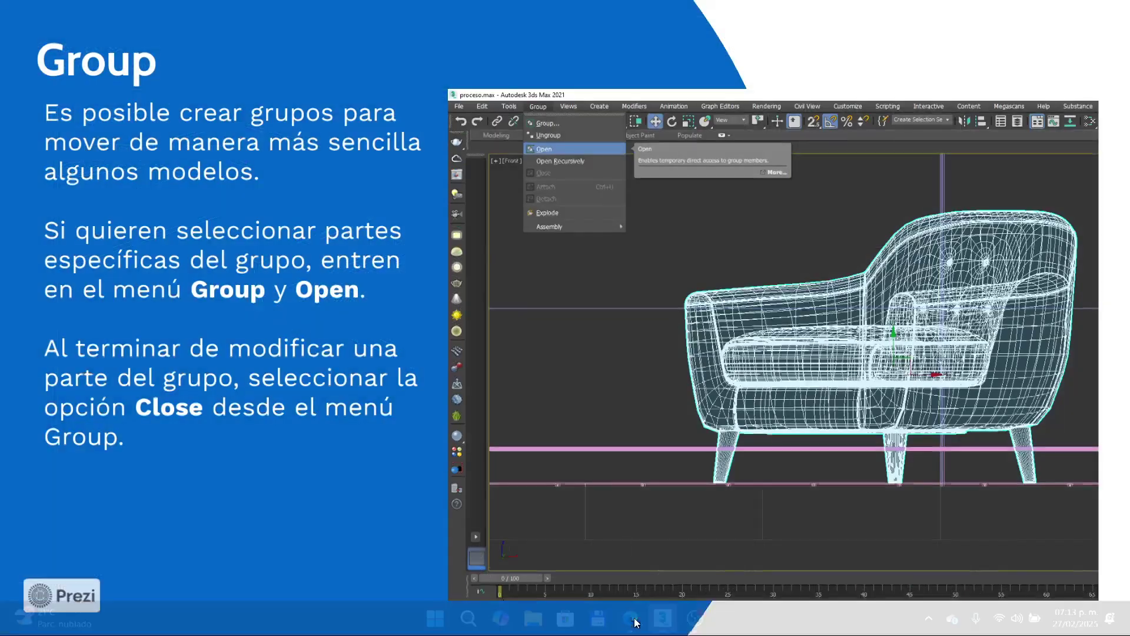
scroll(541, 155, up, 3)
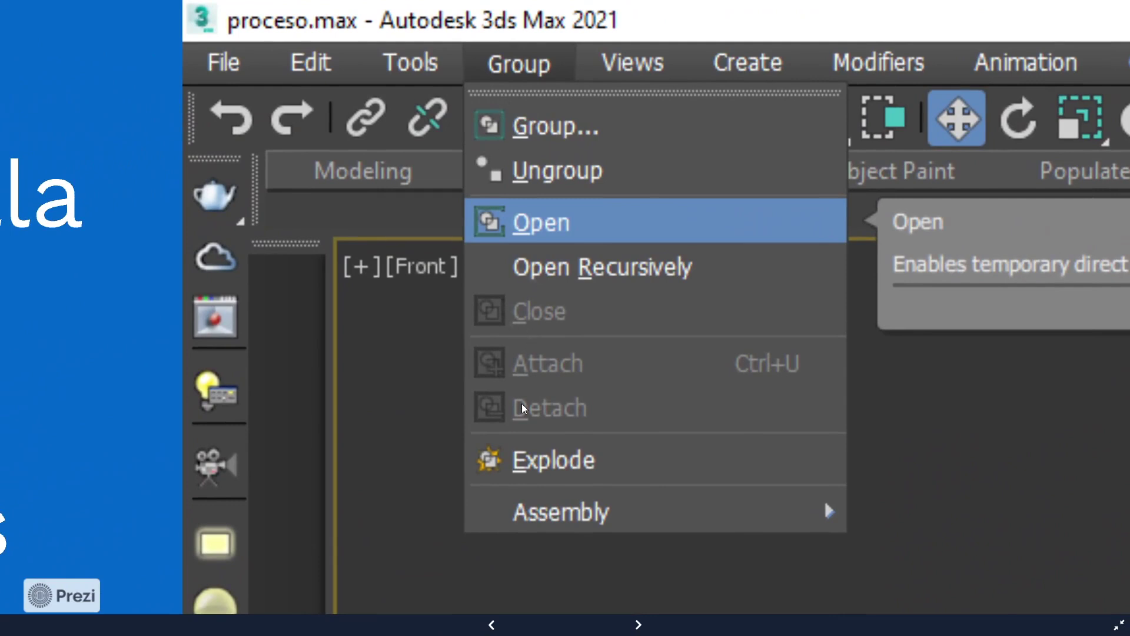
Step: Switch to 3ds Max, group the four selected bed objects under the name CAMA, and clear the selection
key(alt+Tab)
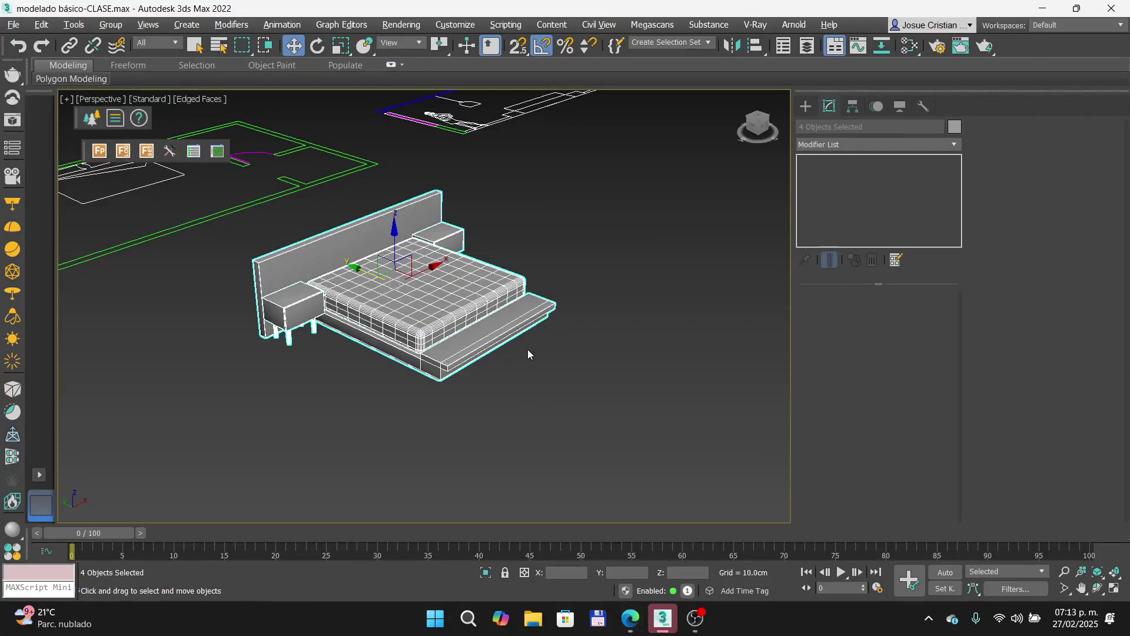
click(110, 25)
click(124, 47)
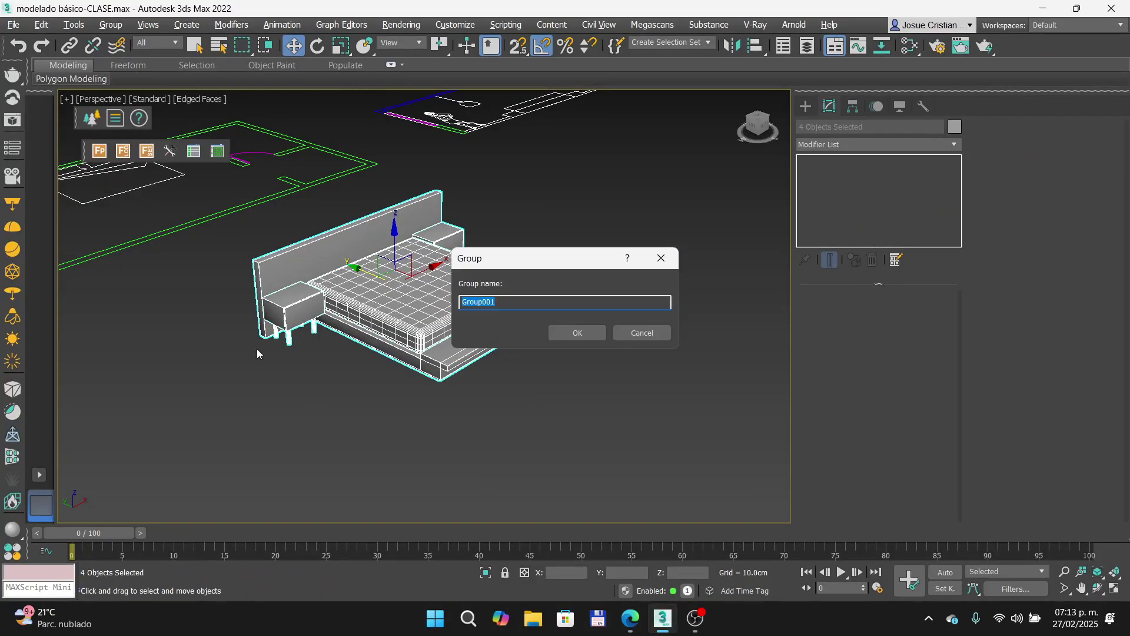
text(CAMA)
click(565, 331)
click(580, 387)
click(452, 354)
click(279, 394)
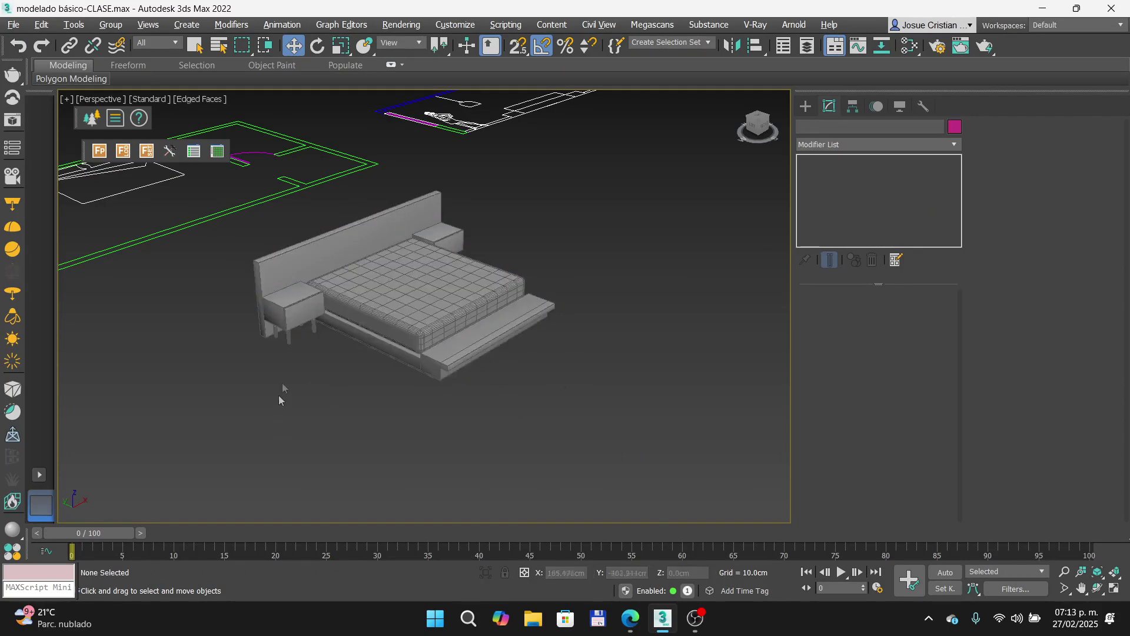
Step: Open the CAMA group, select the Buro-izq nightstand, the mattress and Base cama individually, and close the group
click(288, 309)
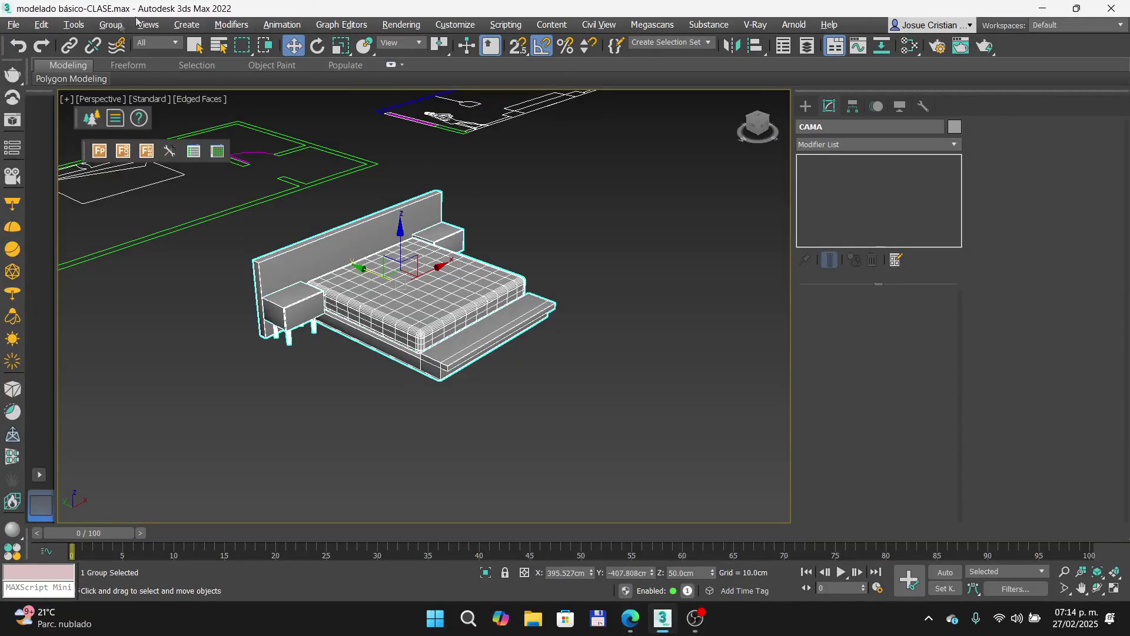
click(111, 25)
click(119, 82)
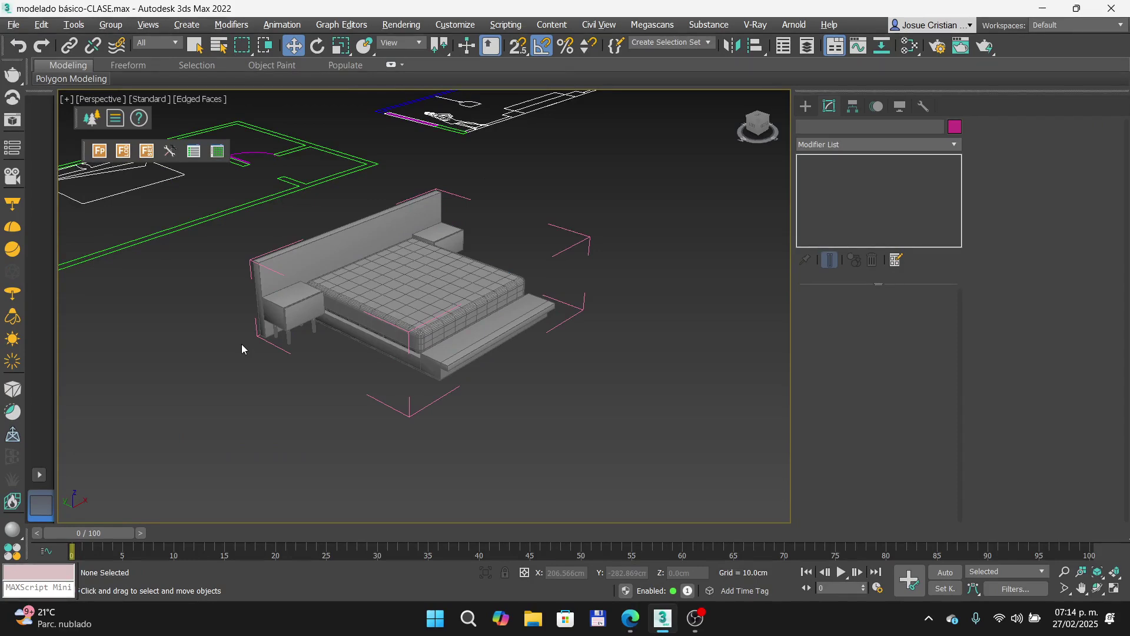
click(279, 320)
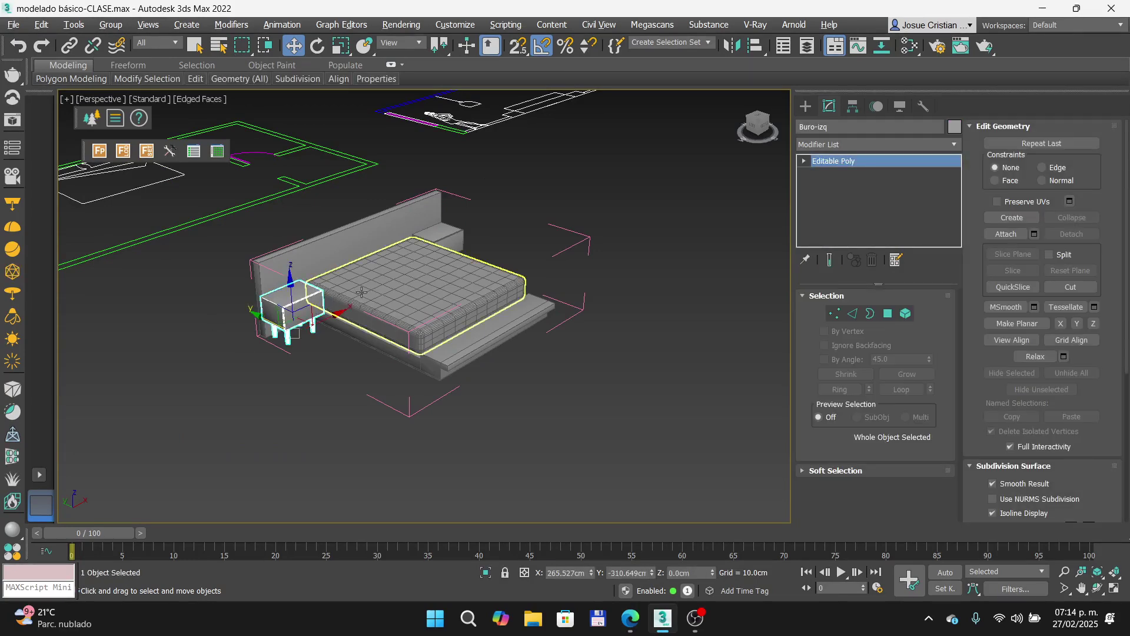
click(412, 300)
click(454, 353)
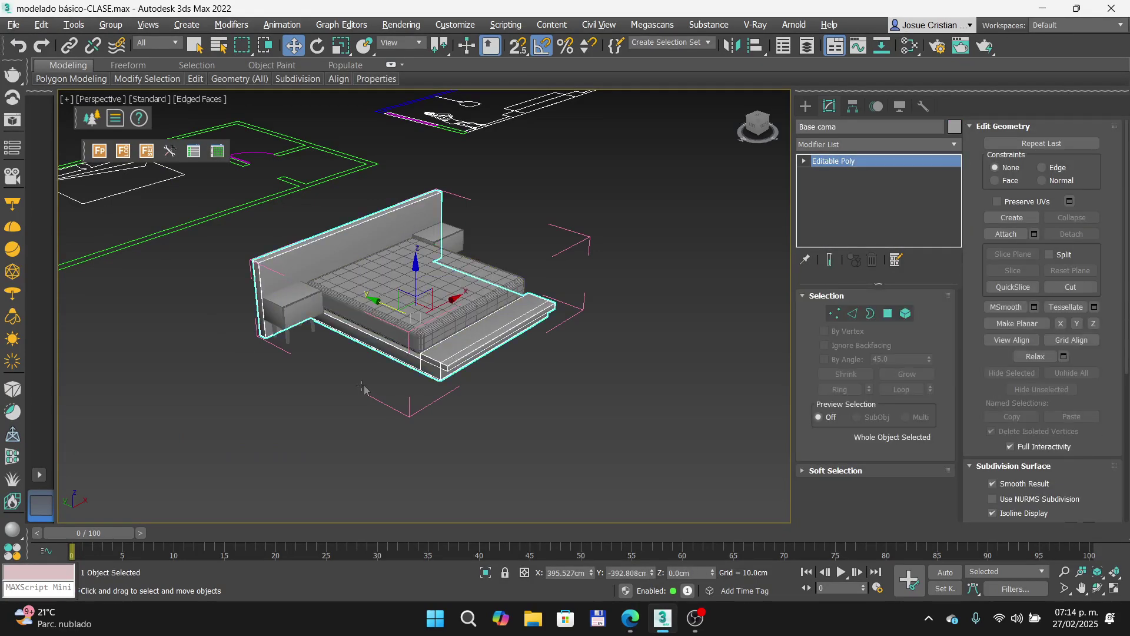
click(111, 25)
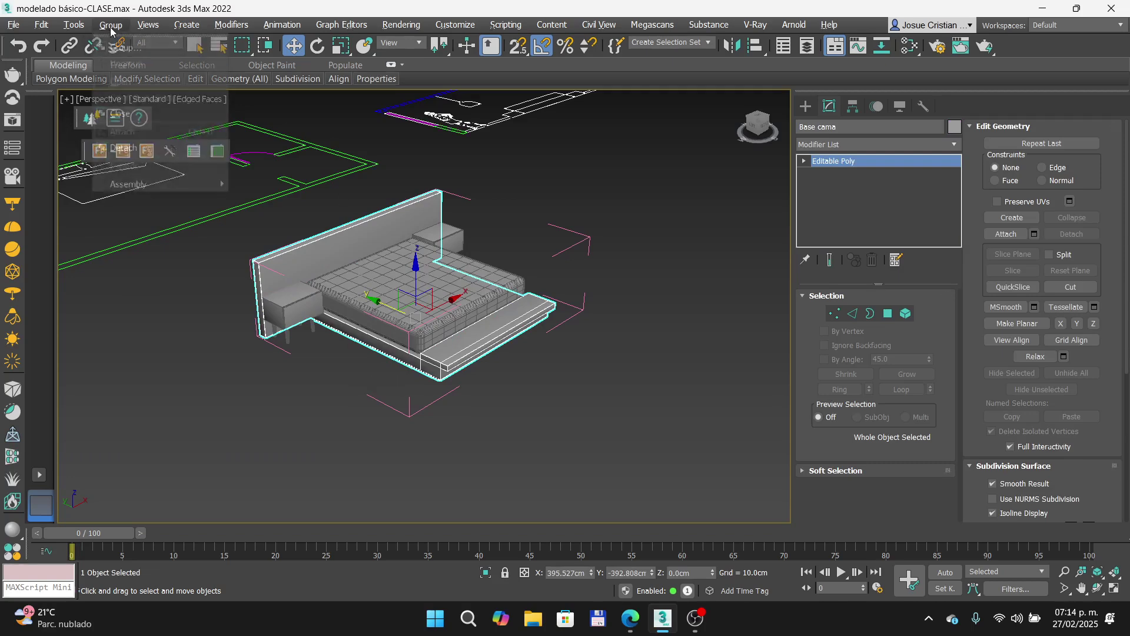
click(124, 115)
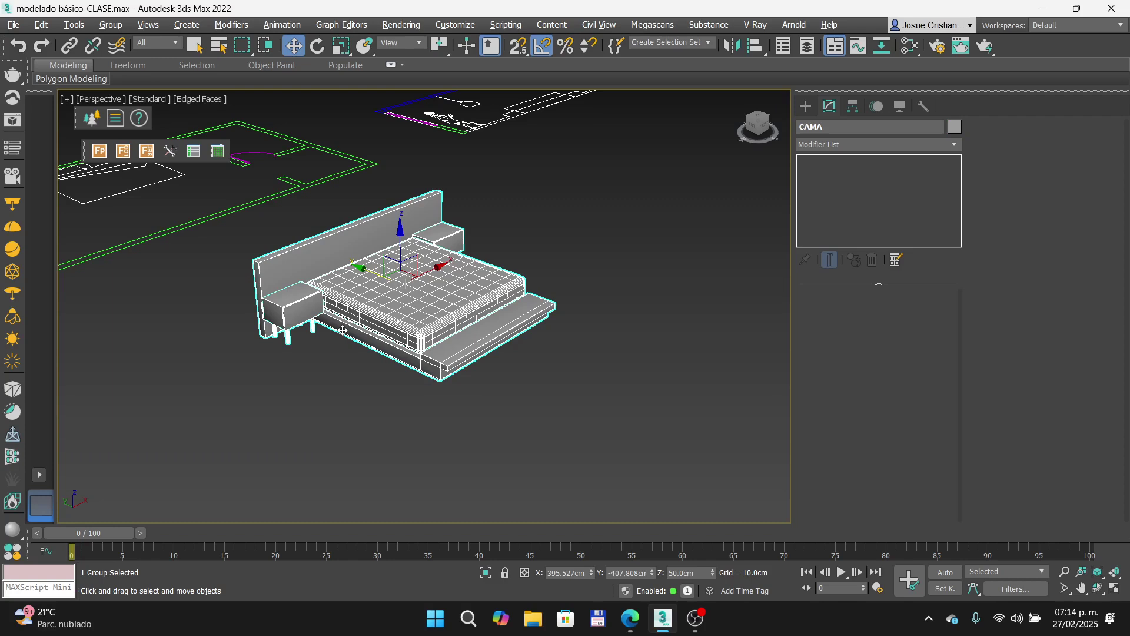
Step: Switch to the Prezi lesson, advance to the Crear Tela slide, and examine the Plane tool and its size and segment parameters
key(alt+Tab)
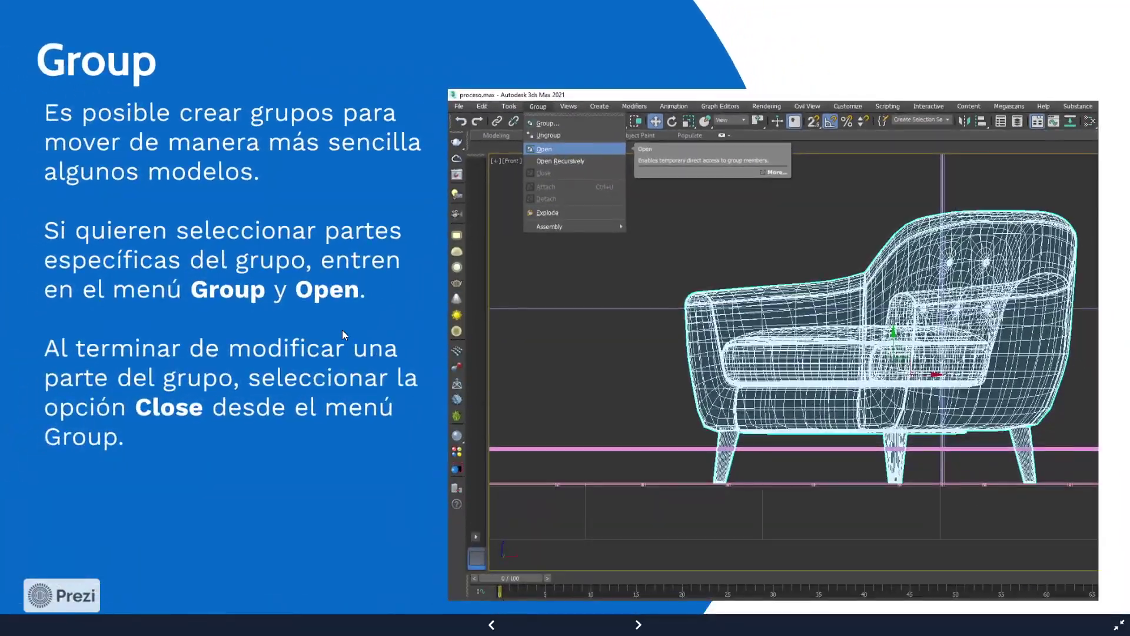
key(Right)
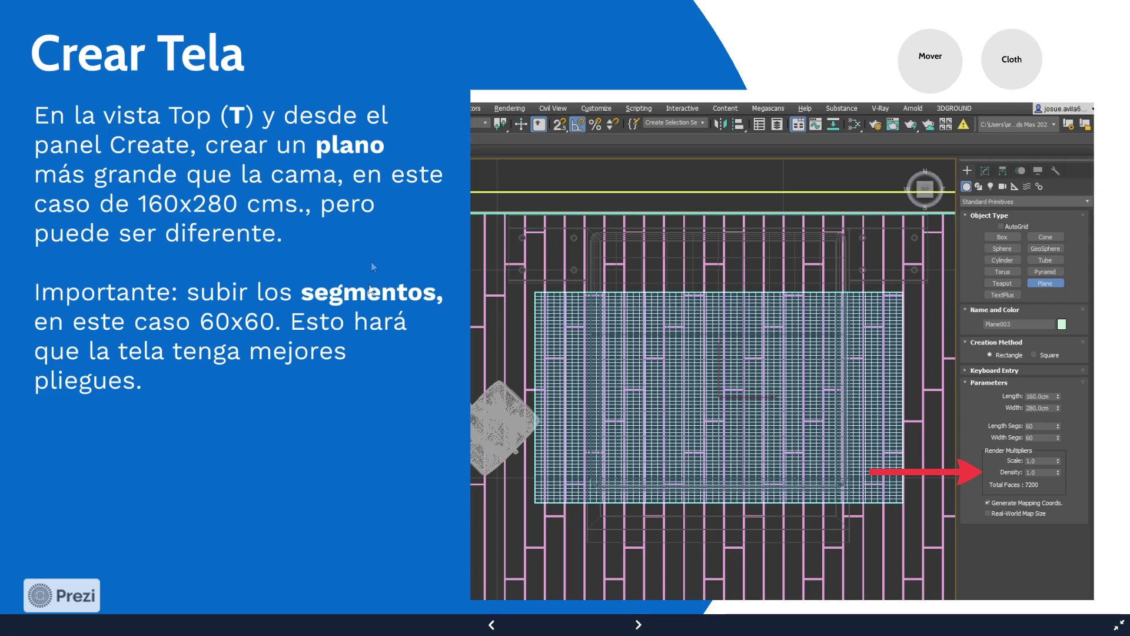
scroll(1000, 192, up, 8)
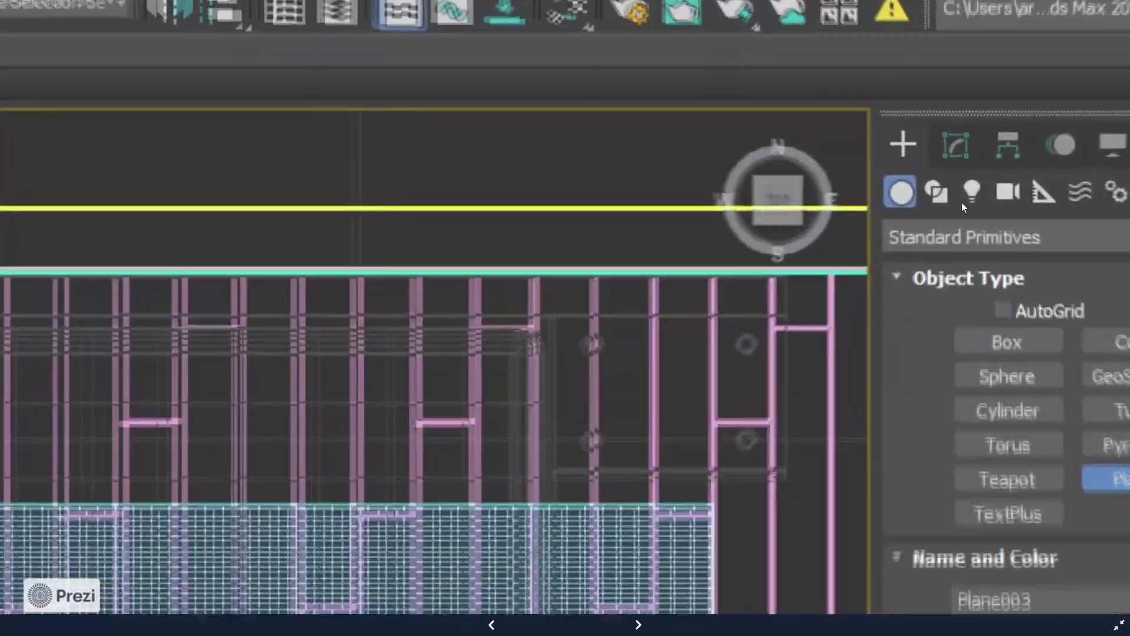
drag(860, 239, 690, 235)
scroll(707, 254, up, 1)
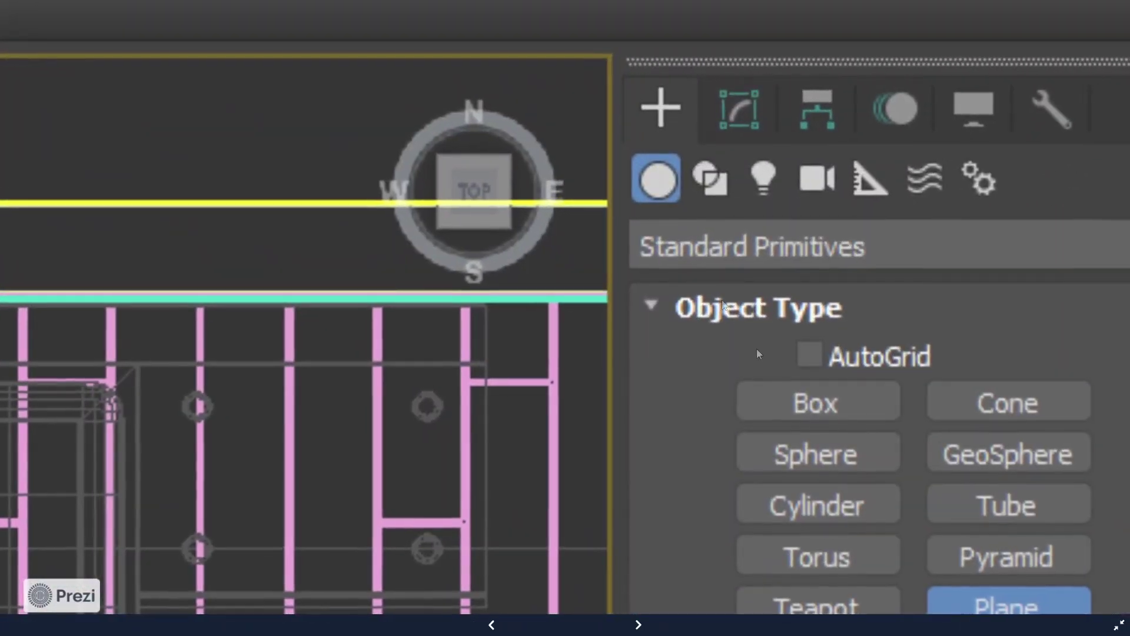
drag(757, 349, 645, 253)
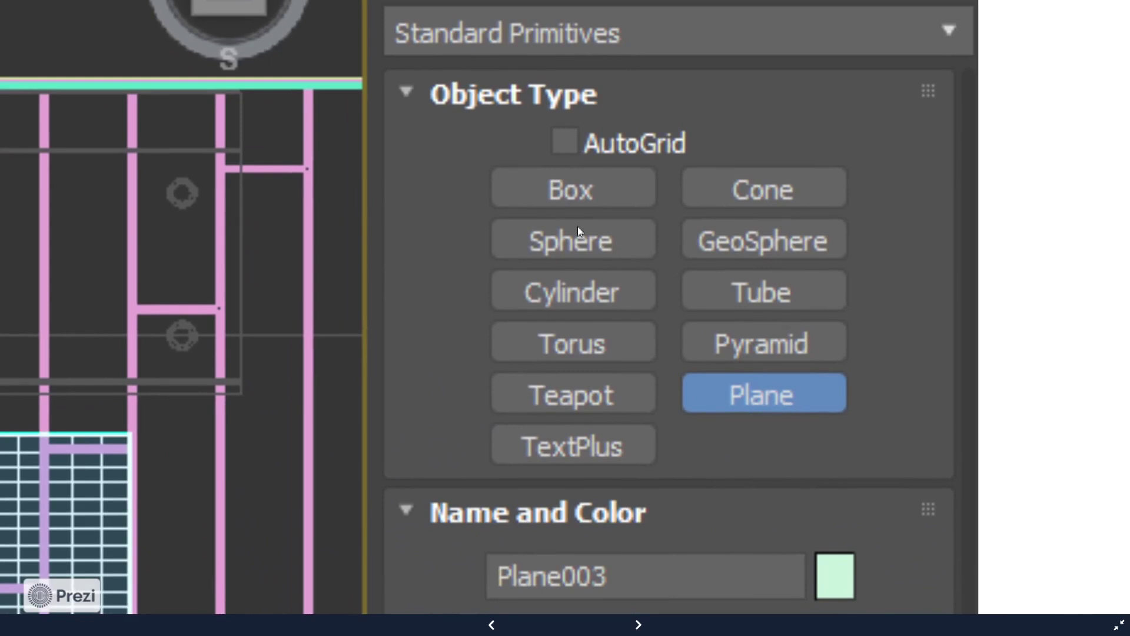
scroll(577, 227, down, 2)
drag(585, 471, 574, 217)
scroll(747, 220, up, 2)
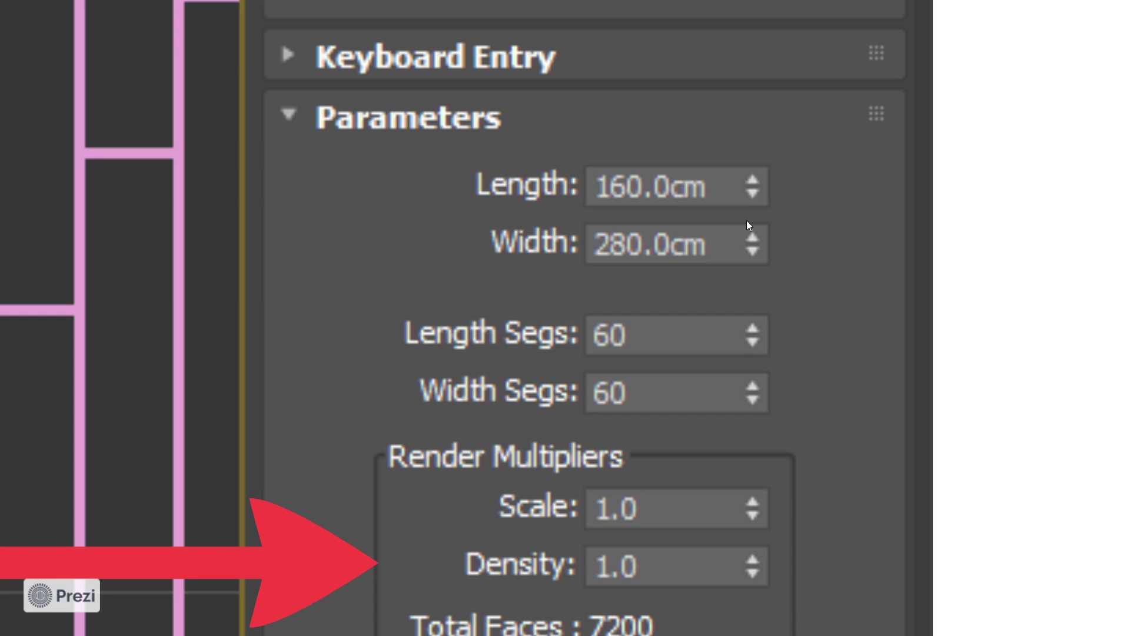
scroll(647, 271, down, 3)
drag(420, 275, 807, 271)
scroll(789, 263, down, 3)
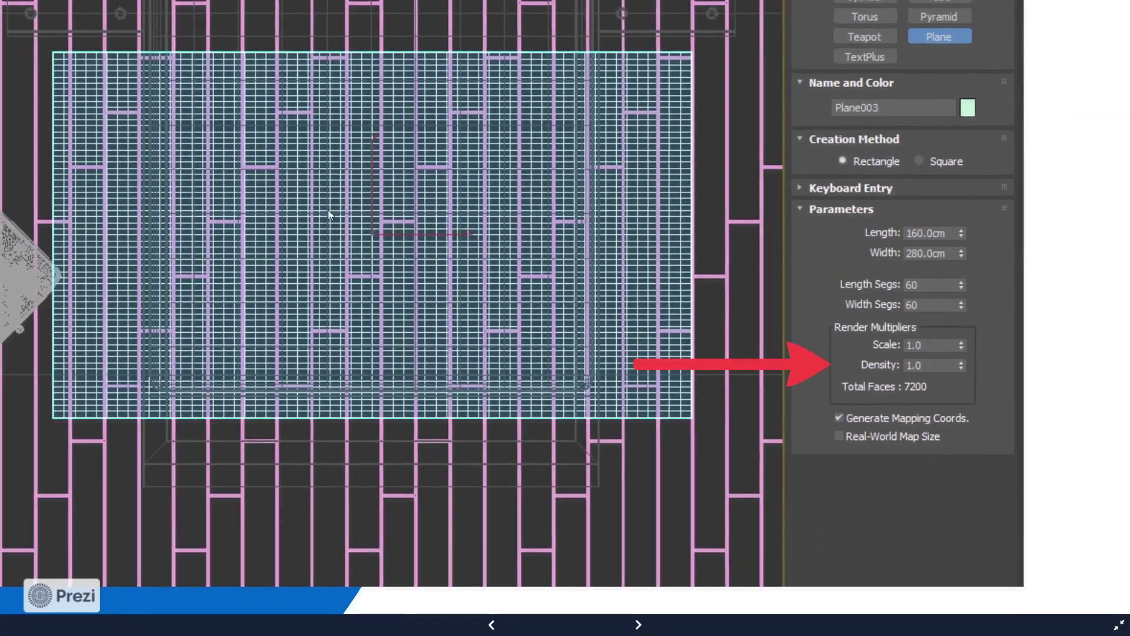
drag(388, 195, 461, 254)
Step: Switch to 3ds Max, show the bed in the Top view, clear the selection, and hide the grid
key(alt+Tab)
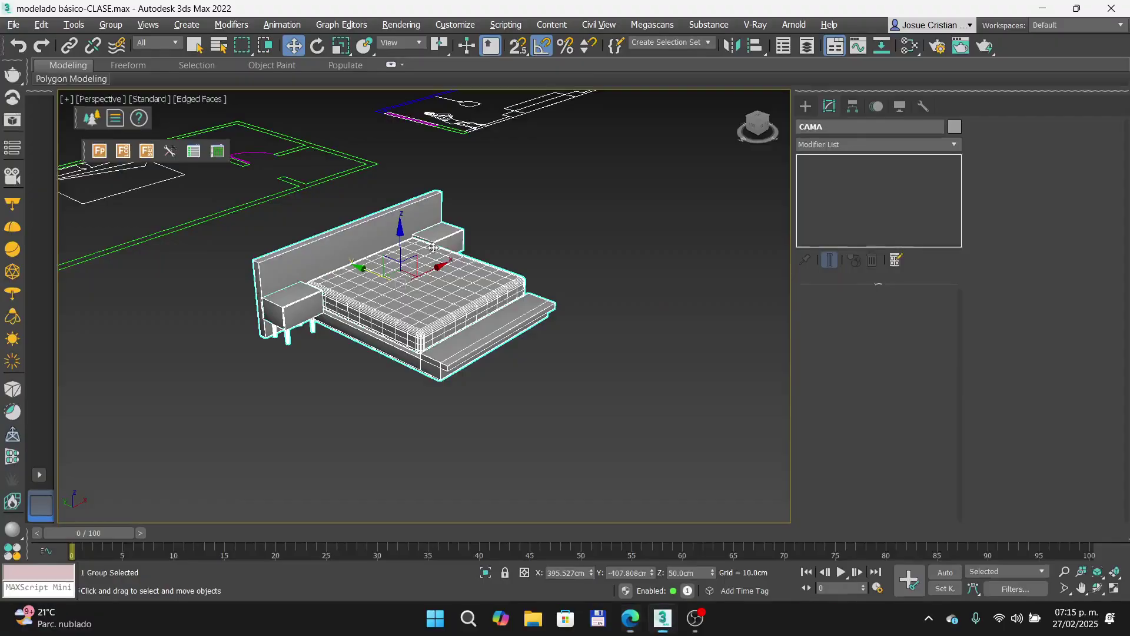
key(t)
scroll(514, 321, down, 4)
middle_drag(481, 366, 527, 288)
scroll(548, 401, up, 4)
click(534, 350)
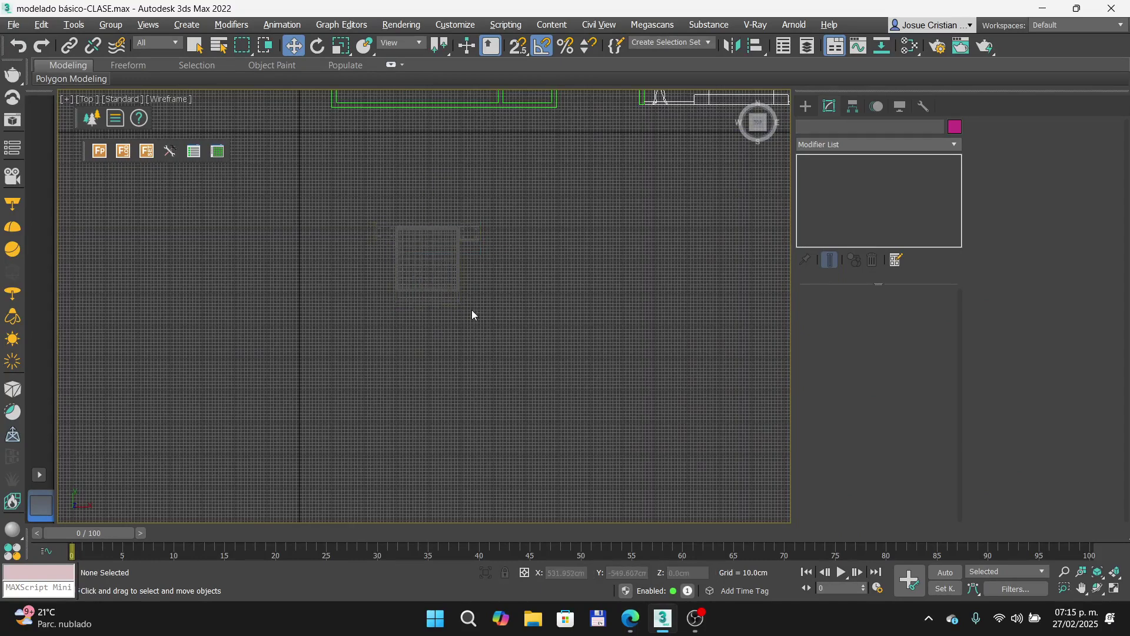
key(g)
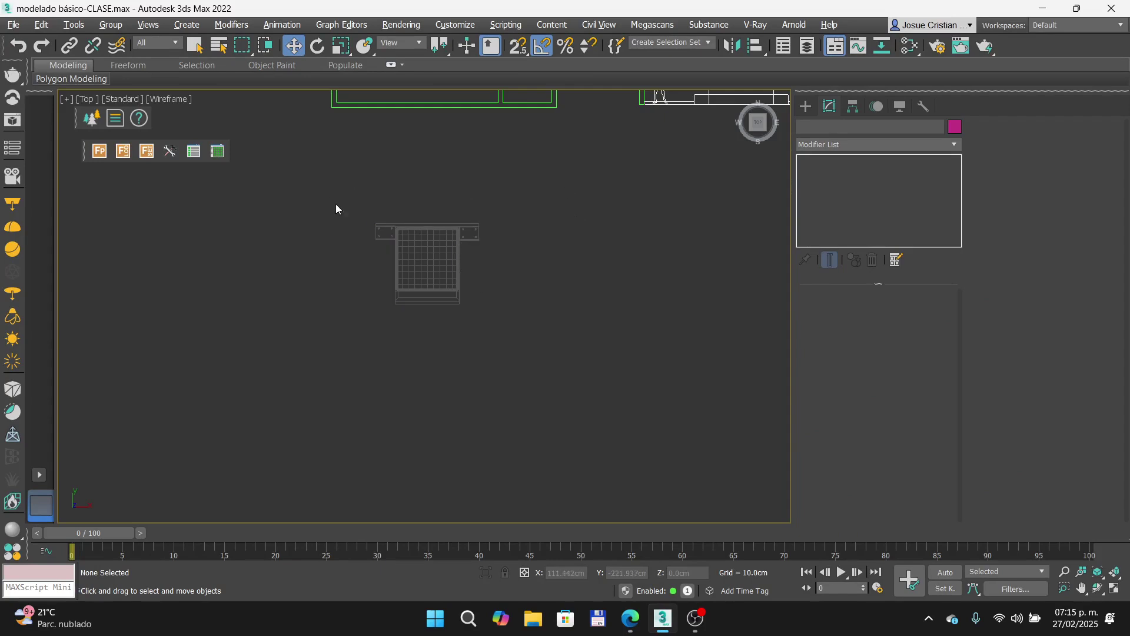
Step: Create a Plane primitive about 170 cm long and 336 cm wide across the foot half of the bed
click(806, 108)
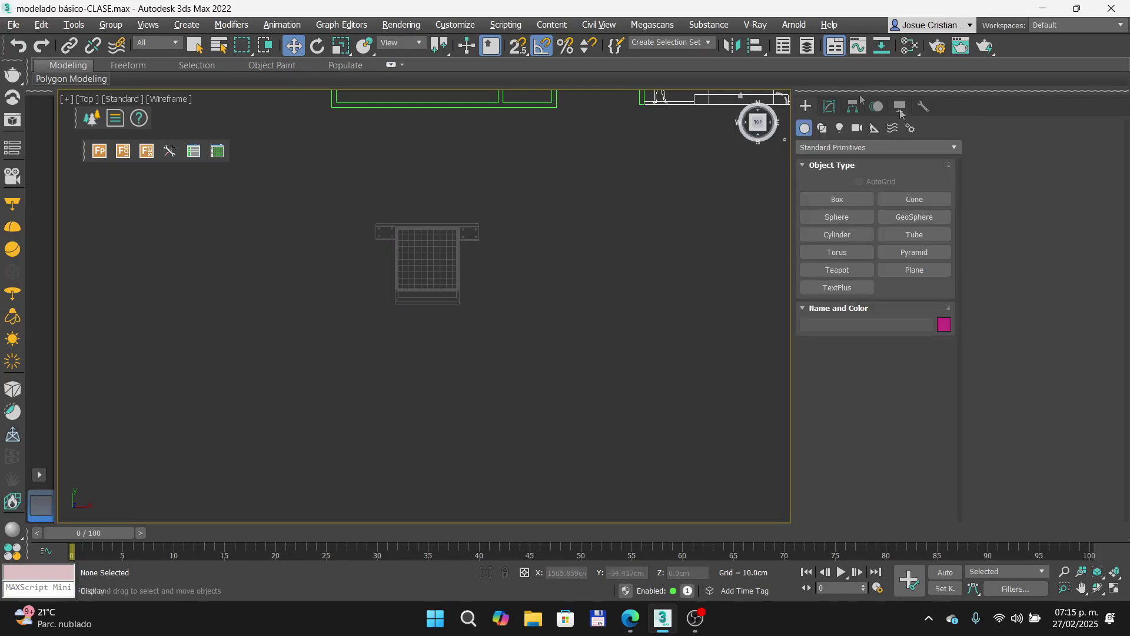
click(915, 269)
scroll(379, 259, up, 2)
drag(365, 255, 520, 334)
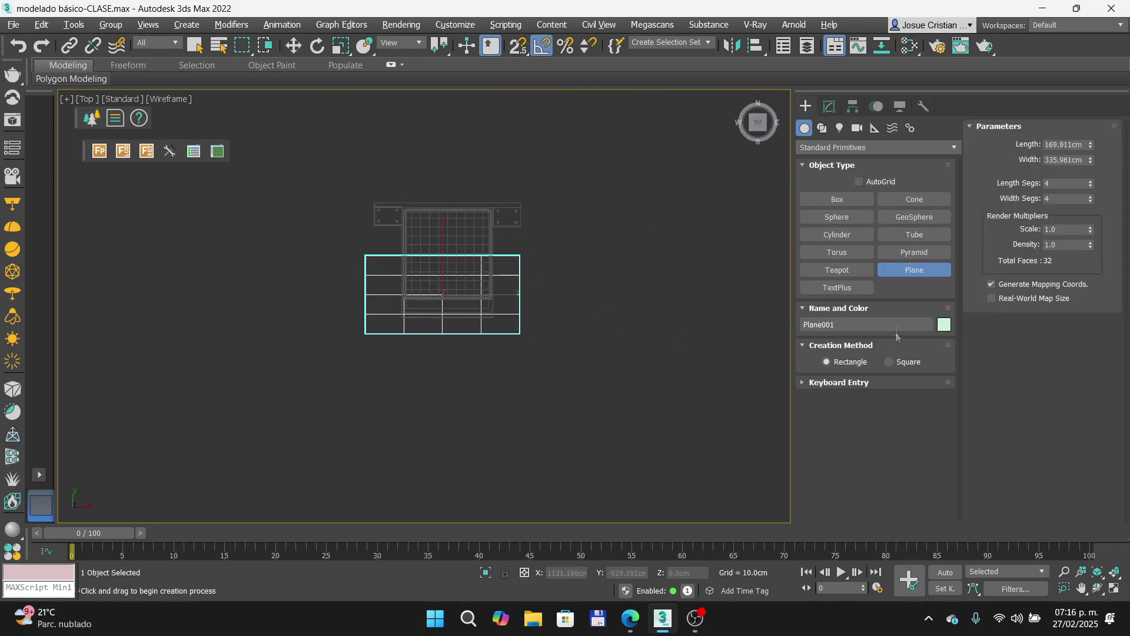
Step: Set the plane's length to 160 cm and its width to 280 cm
click(829, 106)
double_click(906, 314)
text(160)
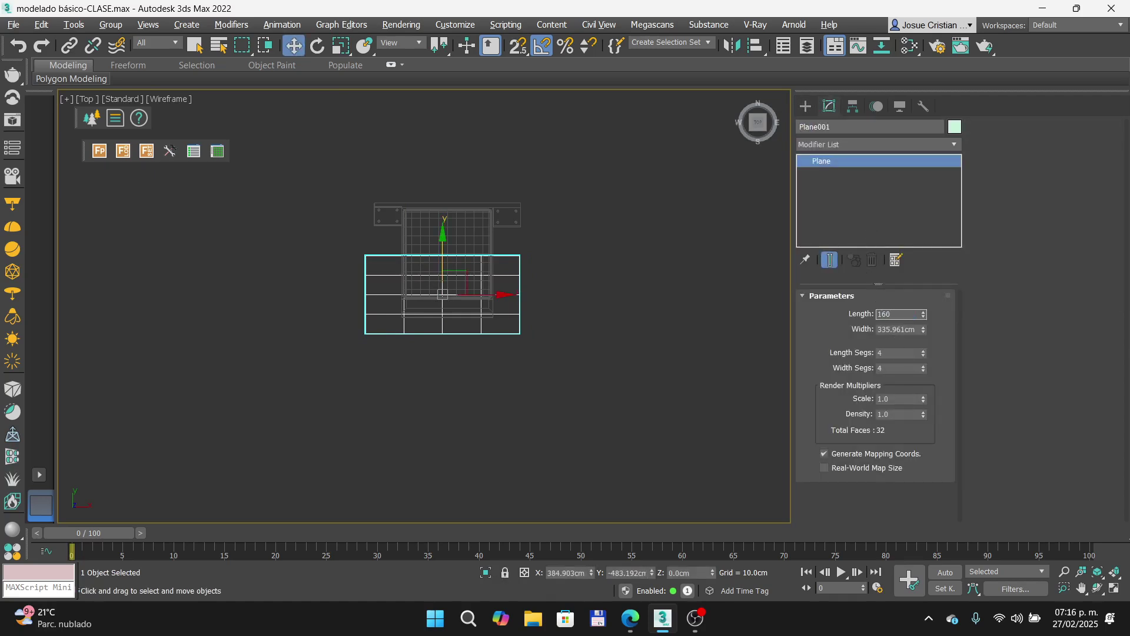
key(Tab)
text(280)
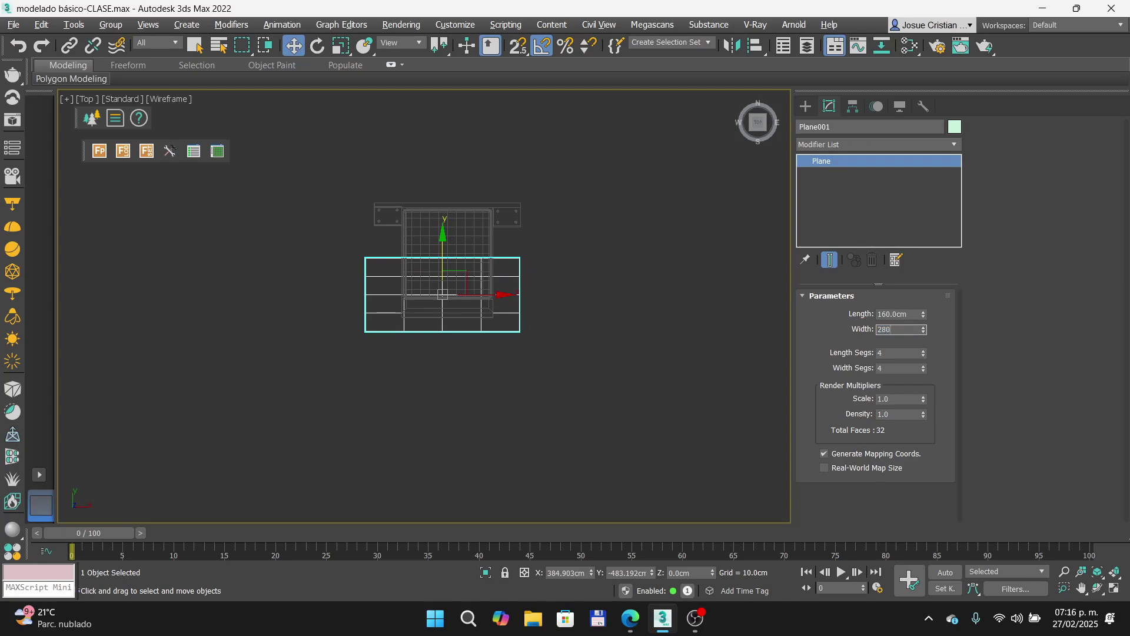
key(Return)
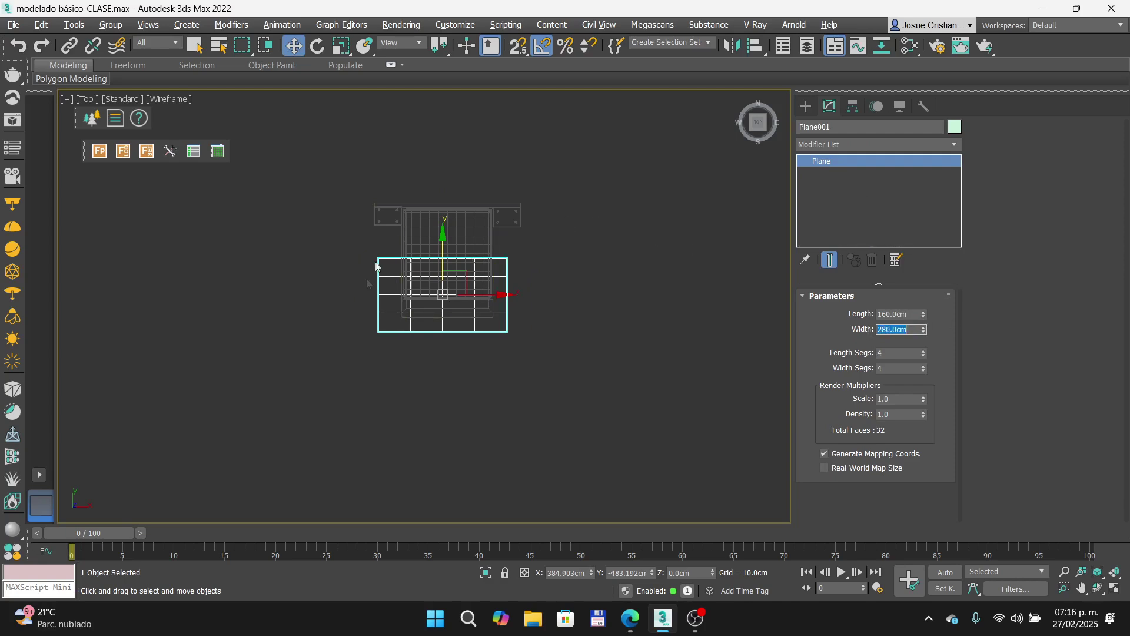
Step: Shift the CAMA group slightly along Y, and move the plane along Y over the mattress to about -443.3 cm
drag(449, 244, 454, 248)
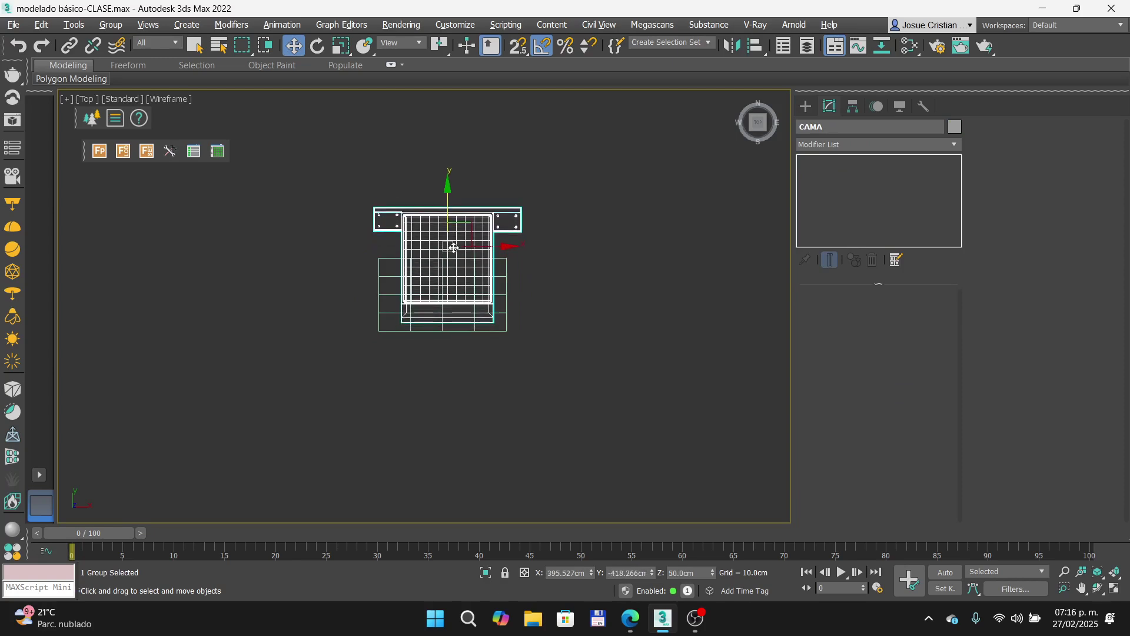
click(507, 292)
scroll(438, 297, up, 3)
drag(448, 260, 487, 219)
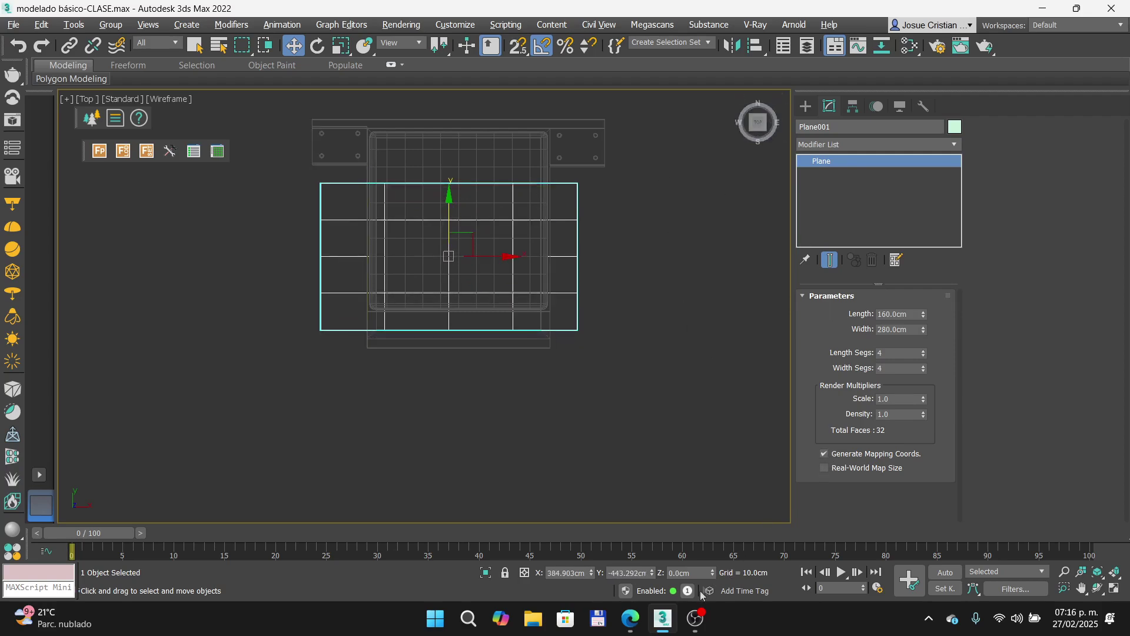
Step: Switch to the Prezi lesson and examine the segment counts in the plane's parameters
click(630, 620)
scroll(982, 428, up, 2)
scroll(982, 428, up, 2)
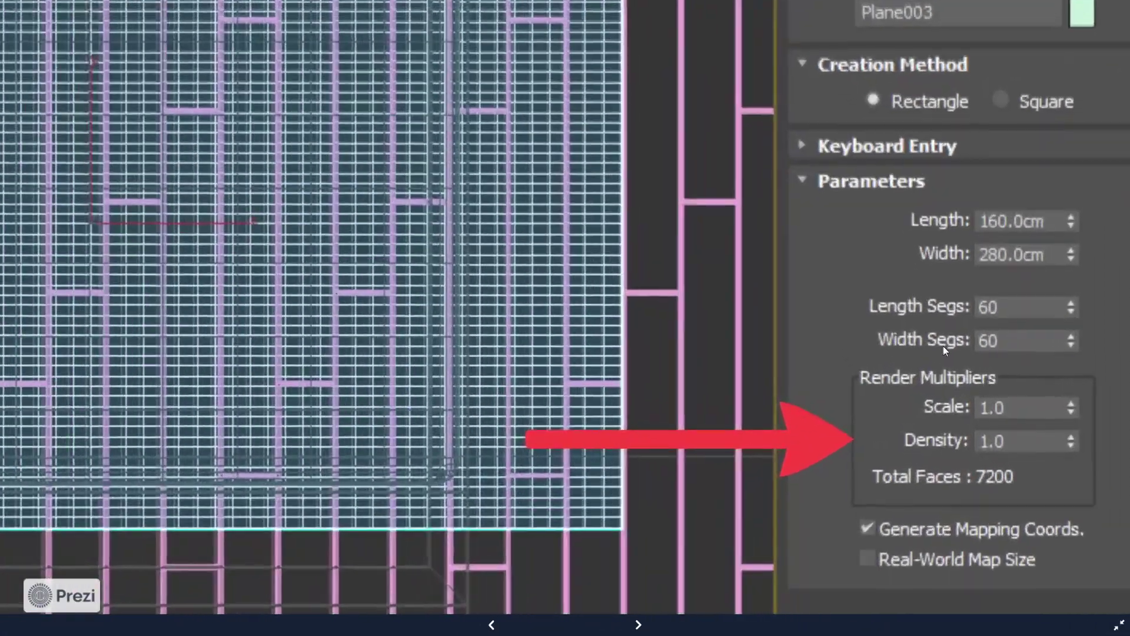
drag(944, 345, 825, 283)
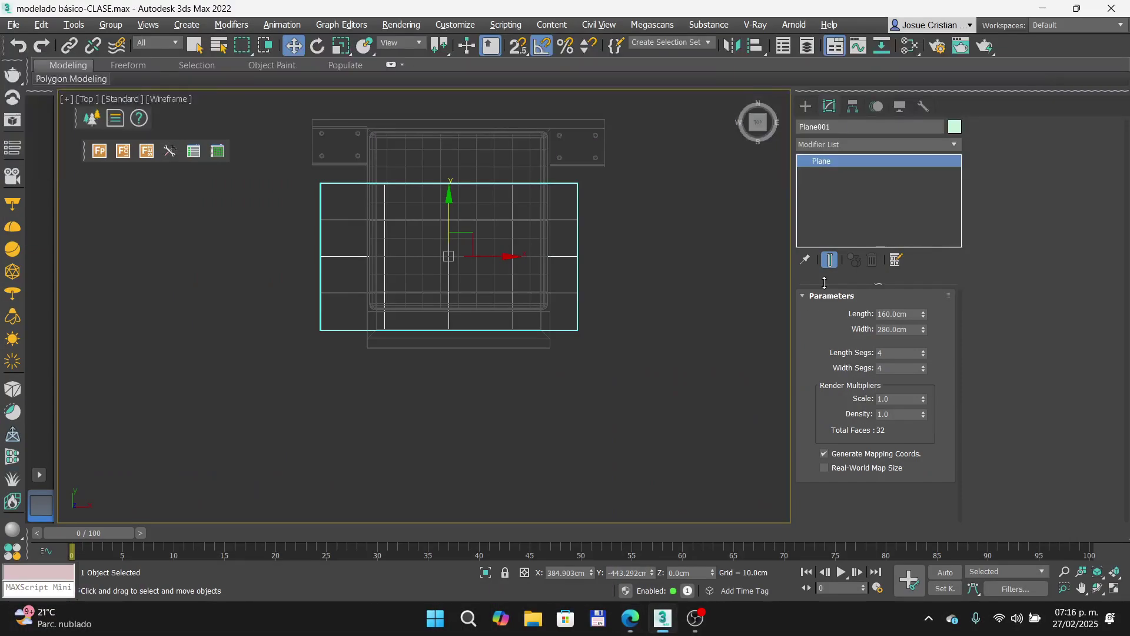
Step: In 3ds Max, set the plane's length segments and width segments to 60 each
click(894, 354)
text(60)
key(Tab)
text(60)
key(Return)
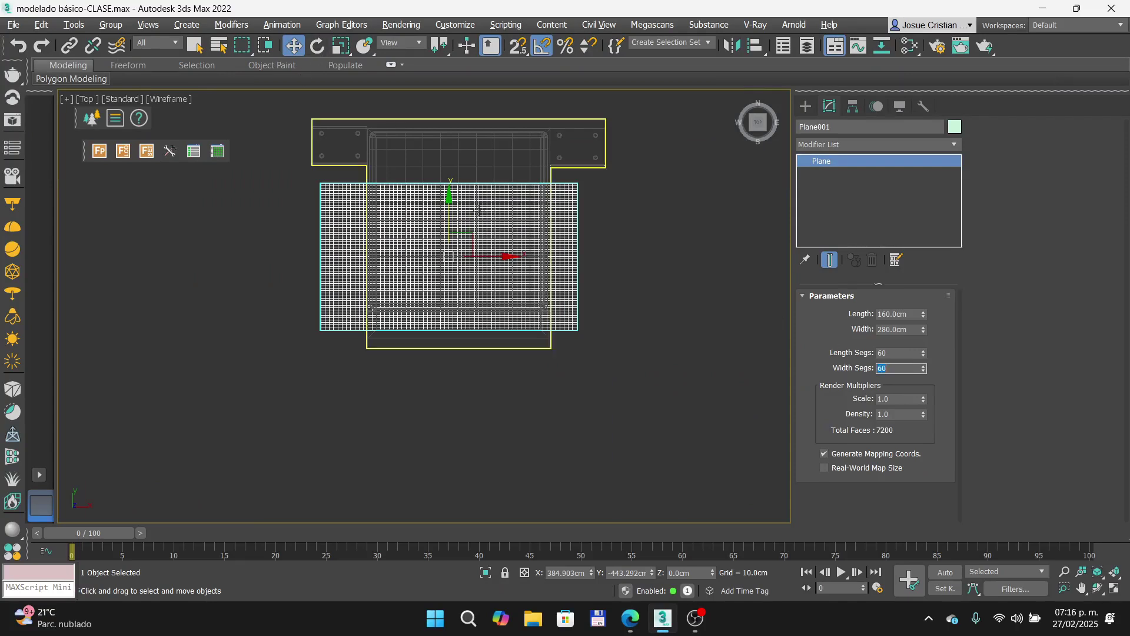
scroll(424, 295, up, 5)
middle_drag(406, 312, 383, 406)
scroll(195, 354, down, 2)
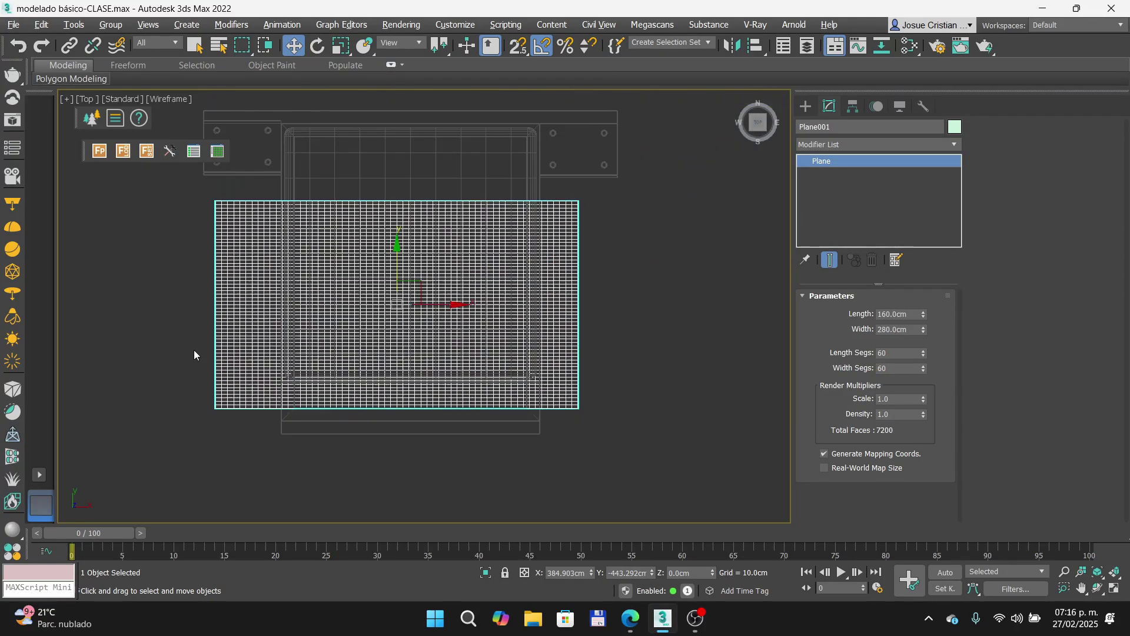
Step: Switch to the Prezi lesson and examine the Move y nombres slide and its enlarged illustration
key(alt+Tab)
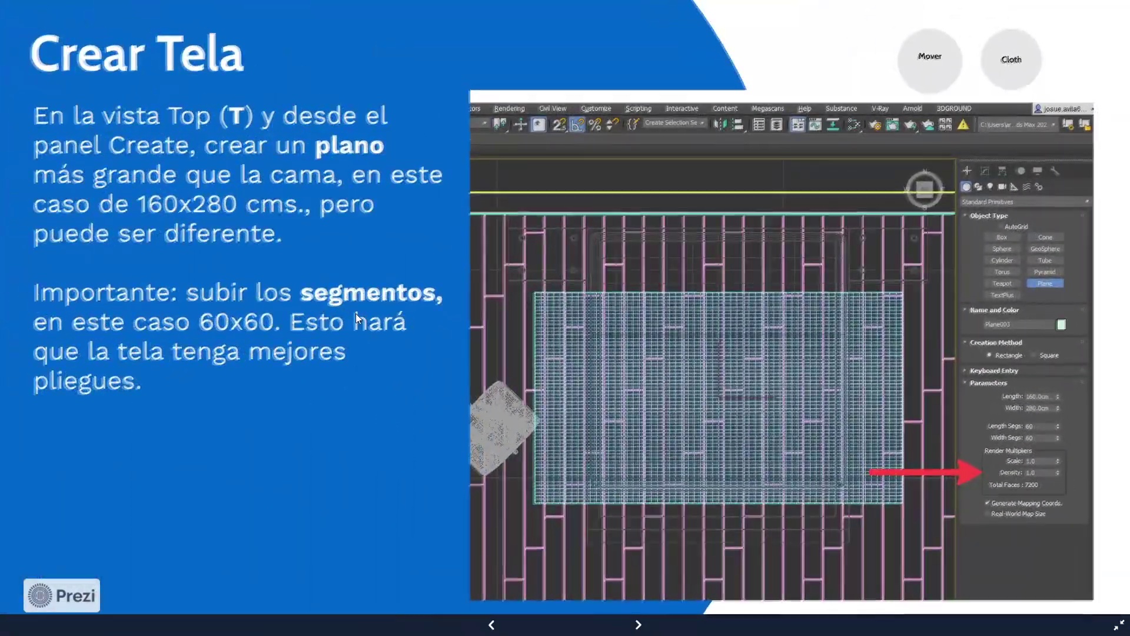
key(Right)
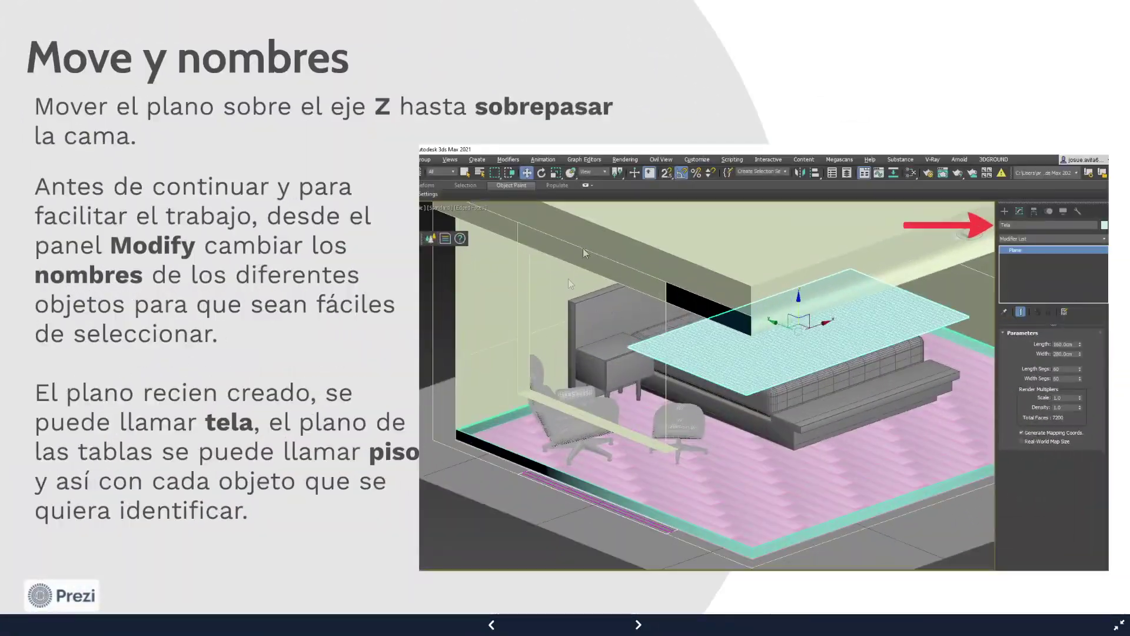
key(Right)
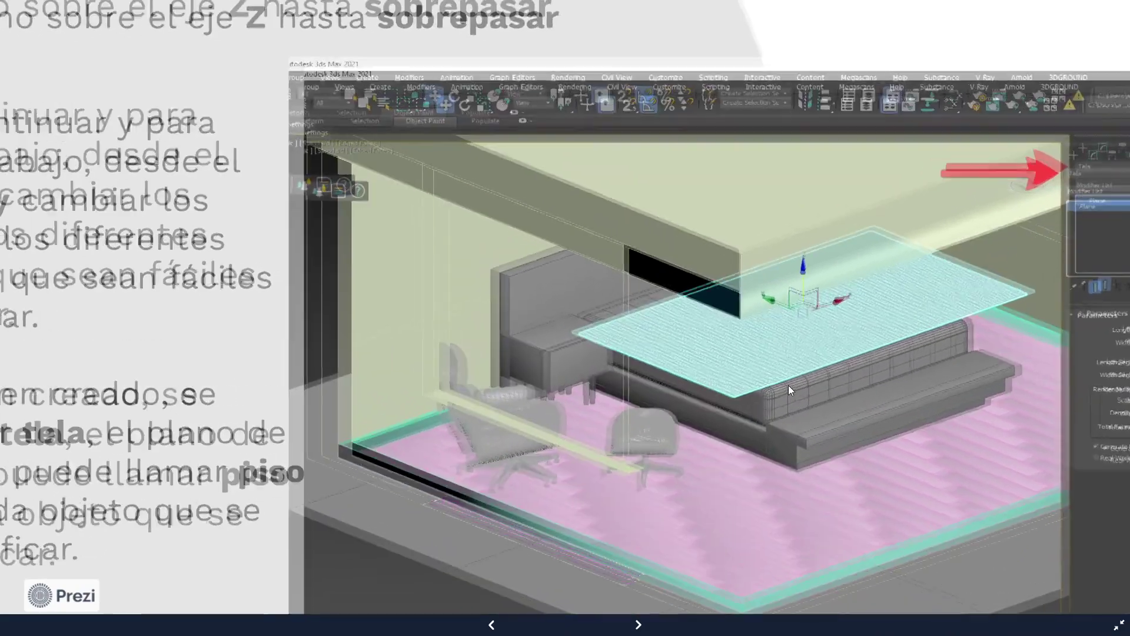
Step: Switch to 3ds Max, show the scene with default shading, and raise the plane above the bed to about 95.8 cm in Z
key(alt+Tab)
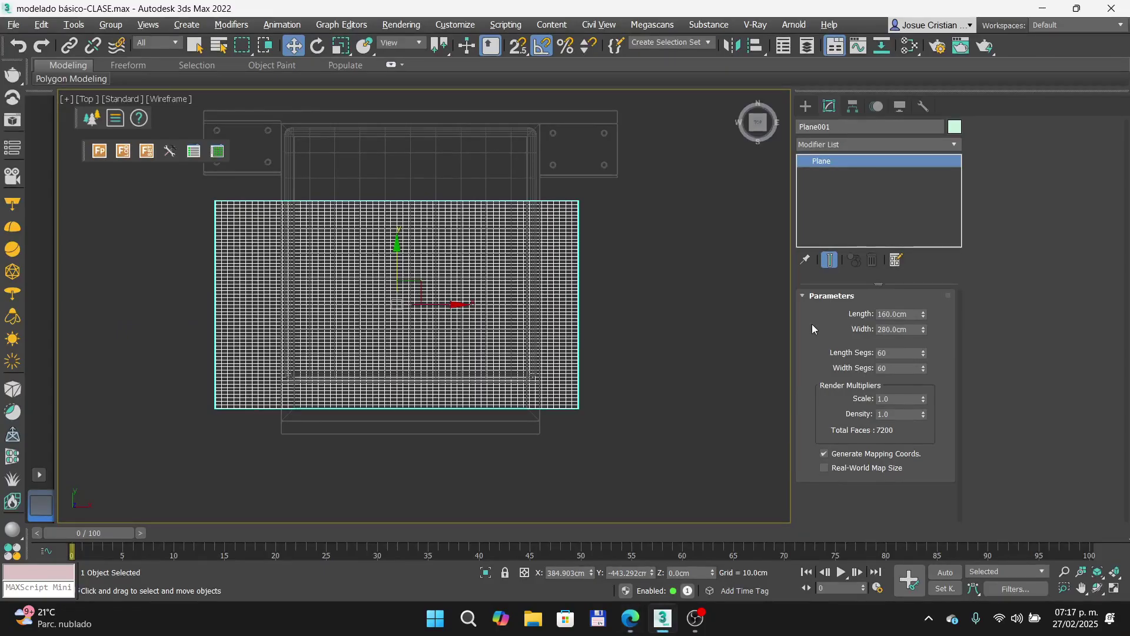
scroll(387, 346, down, 4)
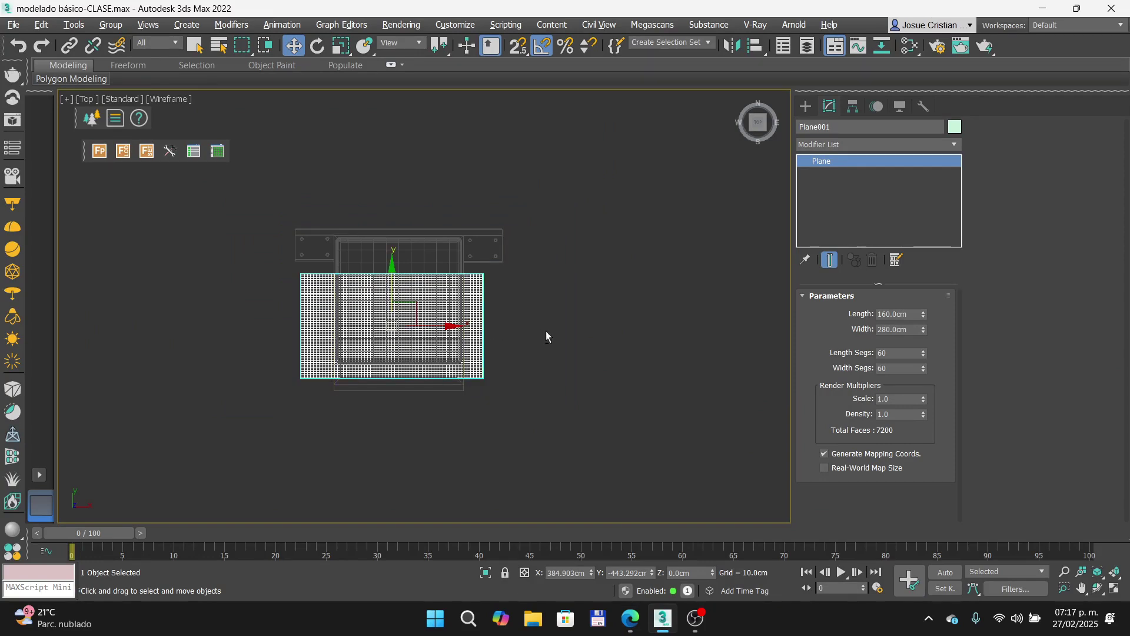
alt+middle_drag(328, 444, 401, 389)
scroll(401, 389, up, 2)
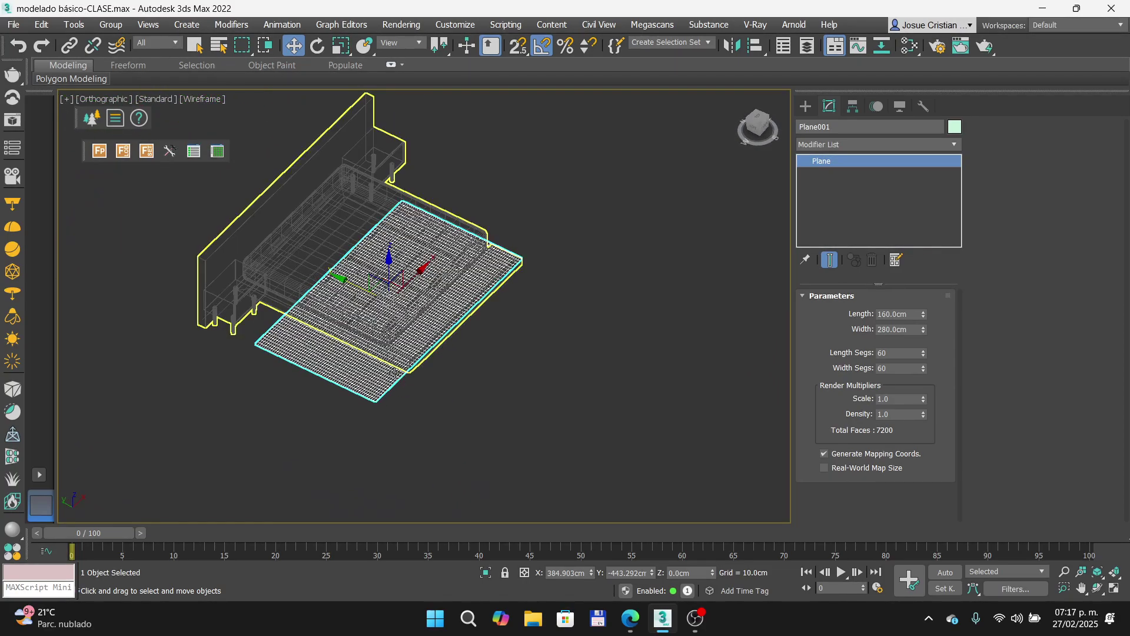
key(F3)
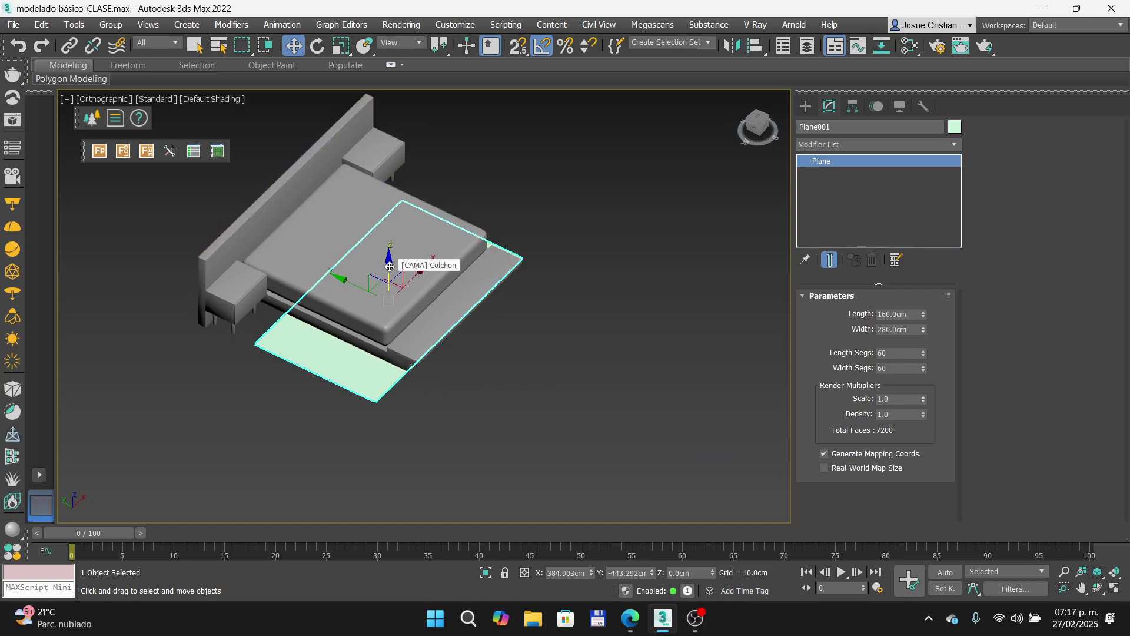
drag(389, 267, 395, 208)
alt+middle_drag(395, 208, 368, 260)
scroll(368, 259, up, 2)
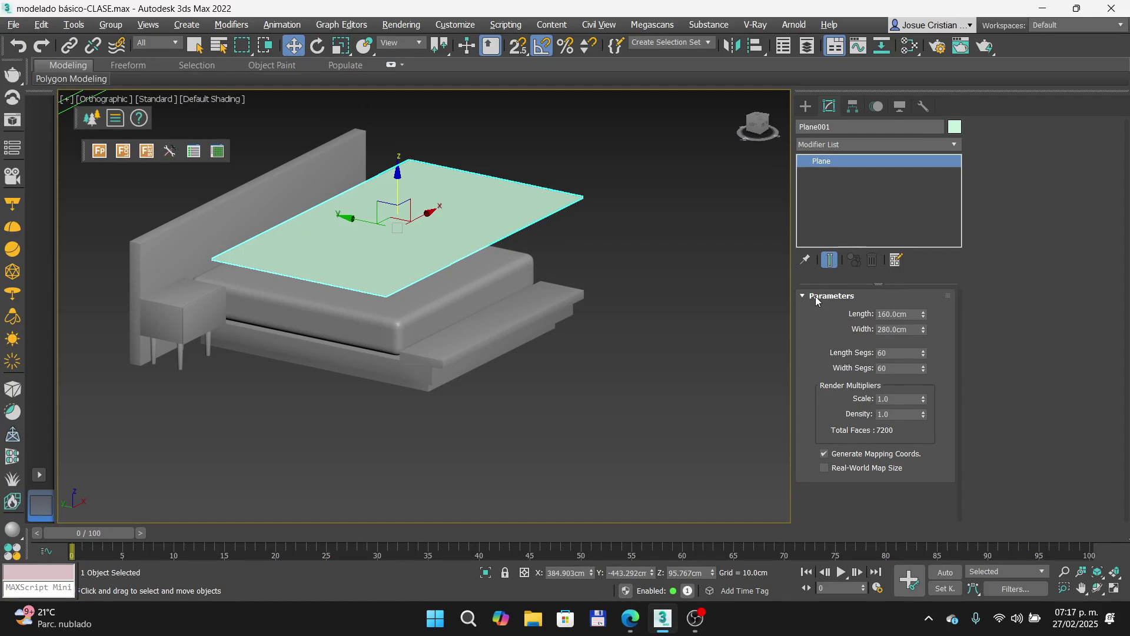
Step: Rename the plane above the bed as Tela
drag(844, 128, 780, 119)
text(Tela)
key(Return)
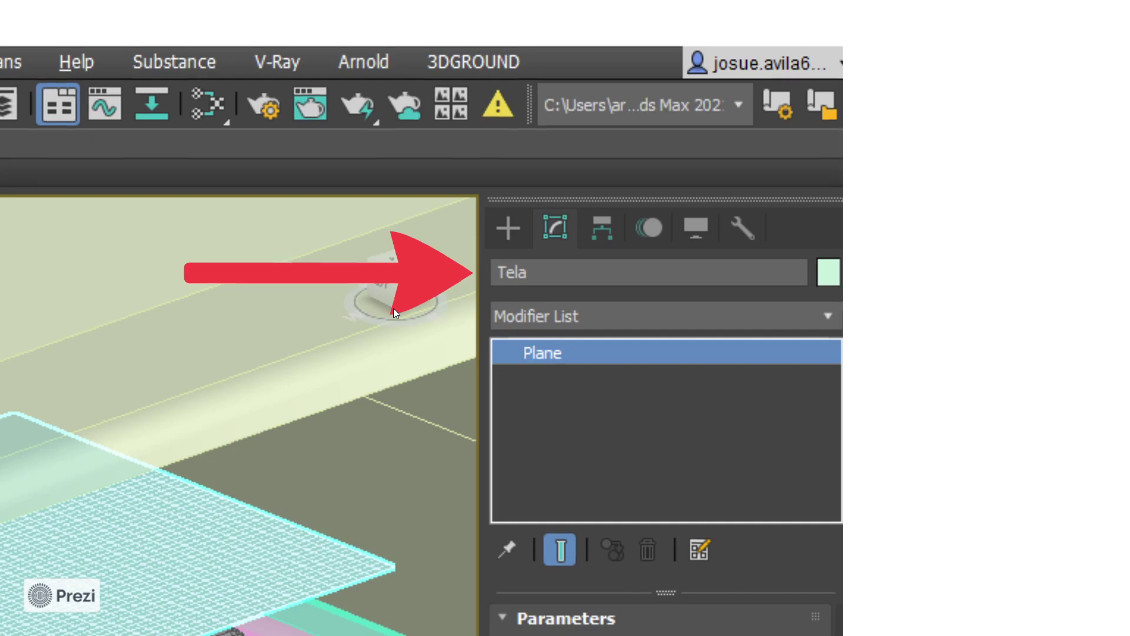
Step: Advance the Prezi lesson to the Cloth slide and examine its enlarged view of the modifier stack
key(Right)
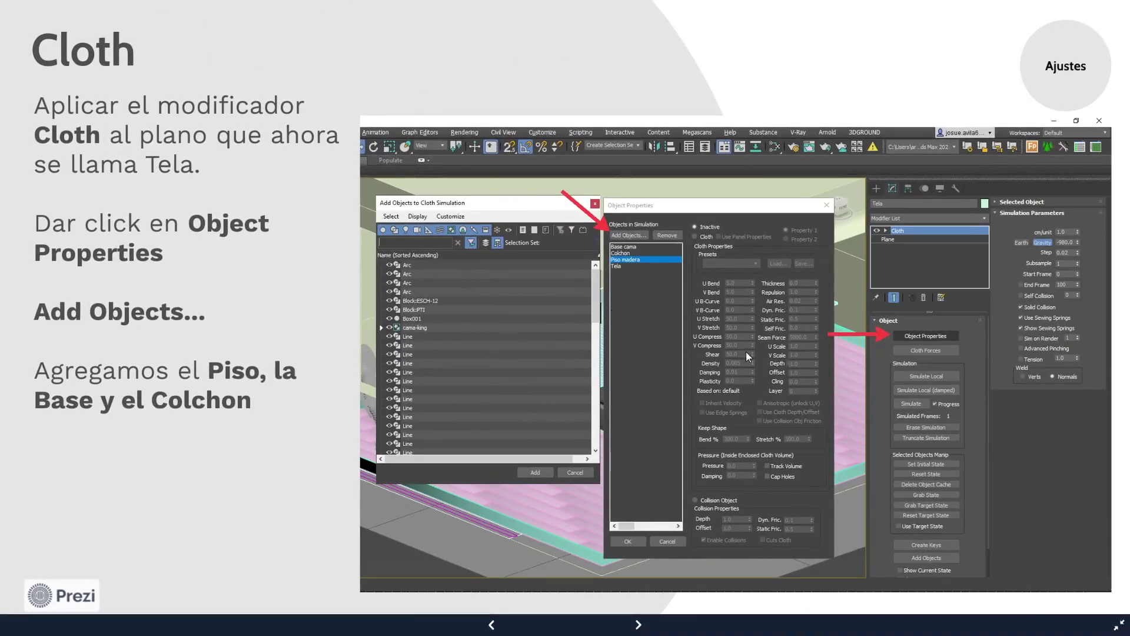
scroll(650, 292, up, 1)
key(Right)
key(Right)
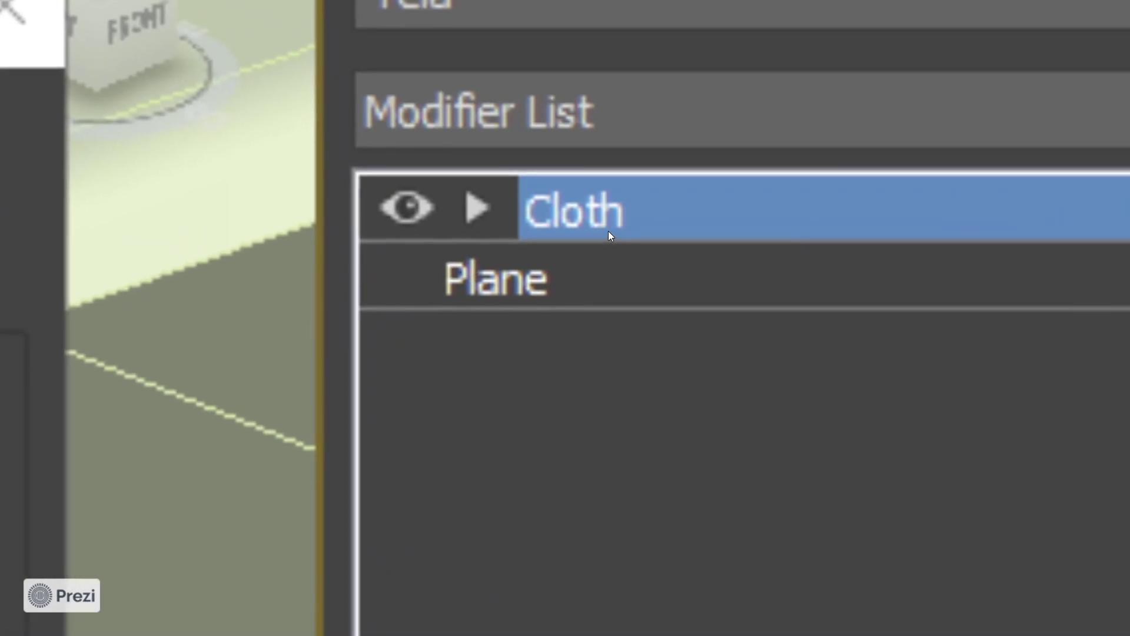
Step: Switch to 3ds Max and apply the Cloth modifier to the Tela plane
key(alt+Tab)
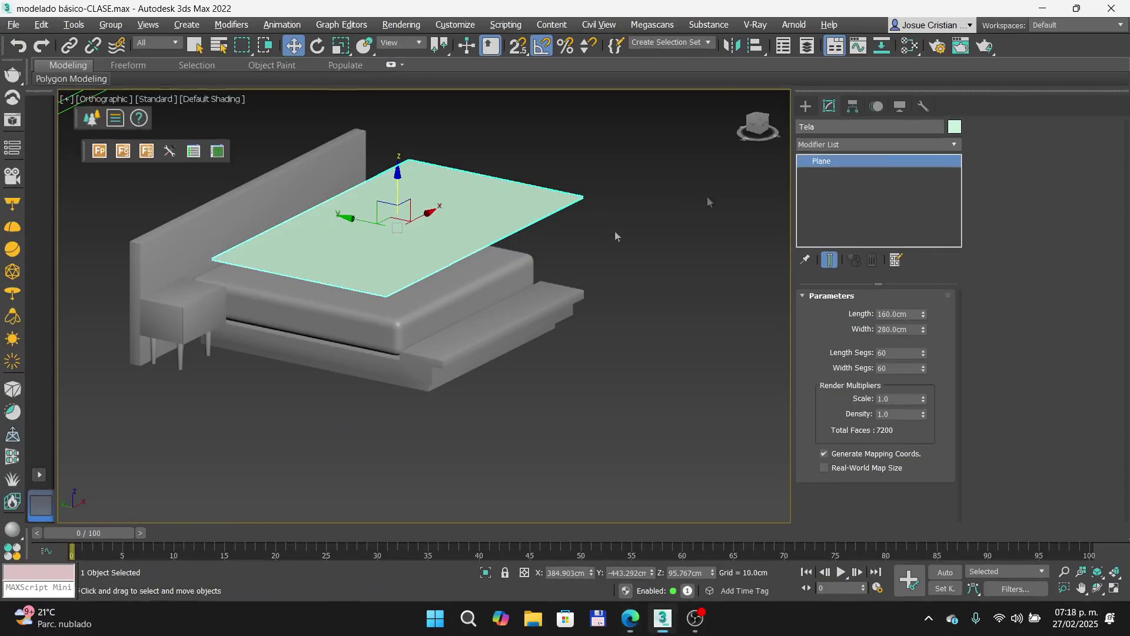
click(956, 144)
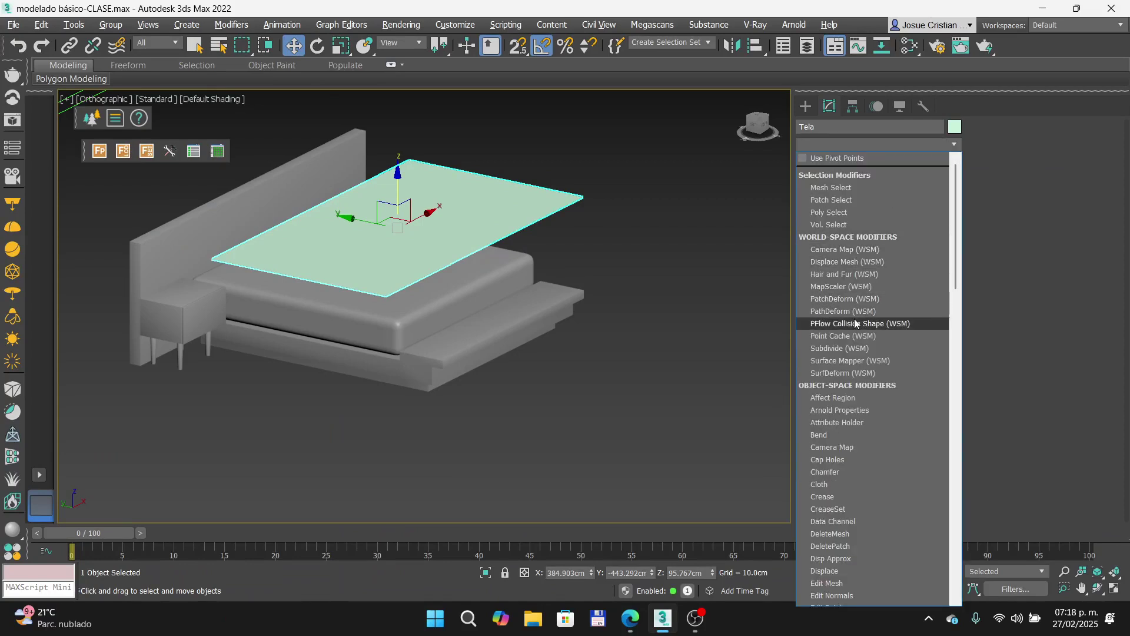
scroll(855, 323, down, 6)
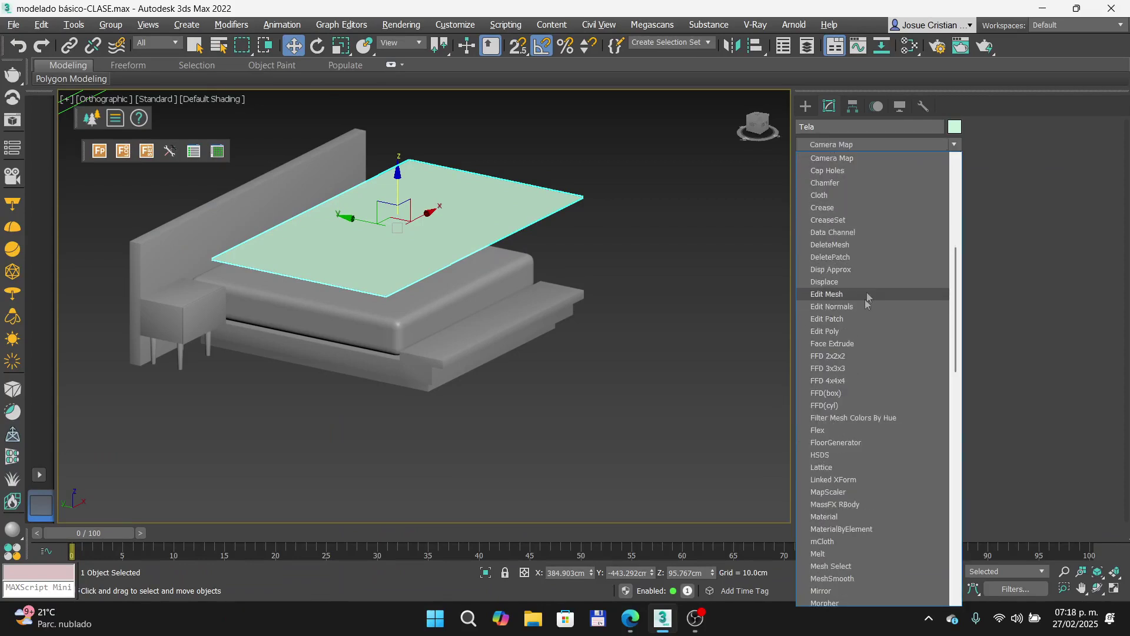
click(842, 192)
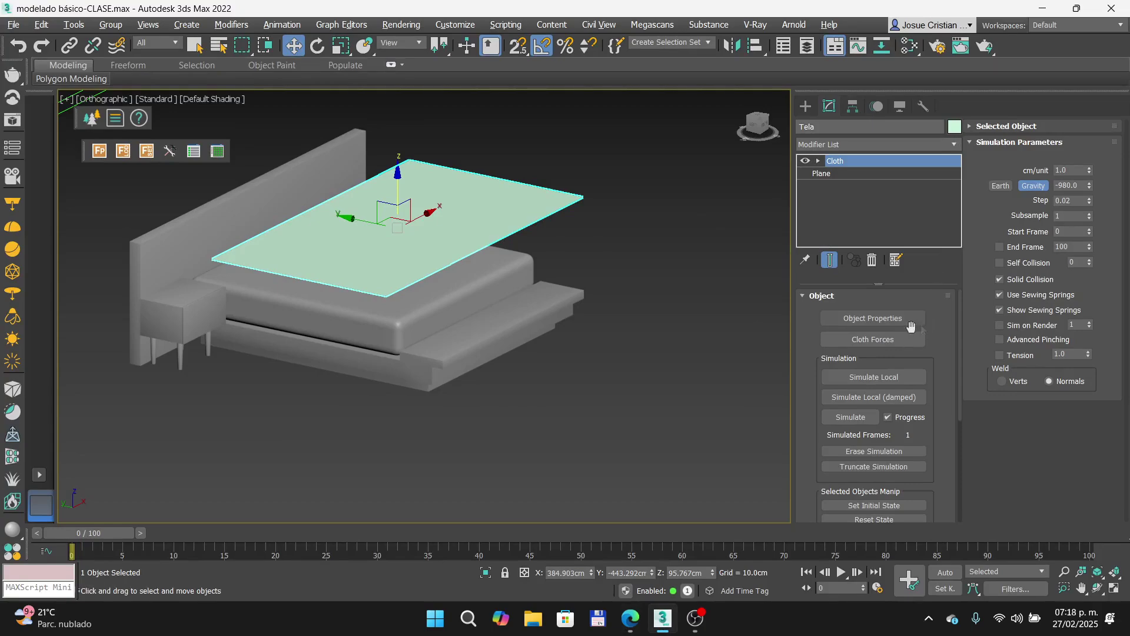
Step: Open the cloth object properties and add Base cama, Buro-der, Buro-izq and Colchon from the CAMA group to the simulation
click(900, 325)
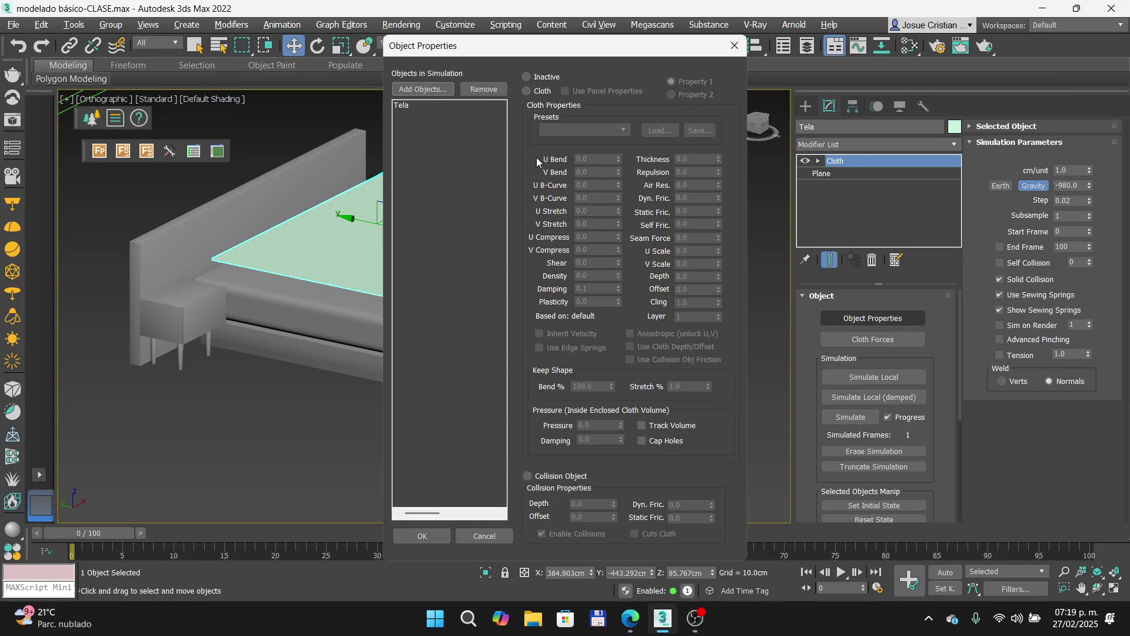
click(424, 90)
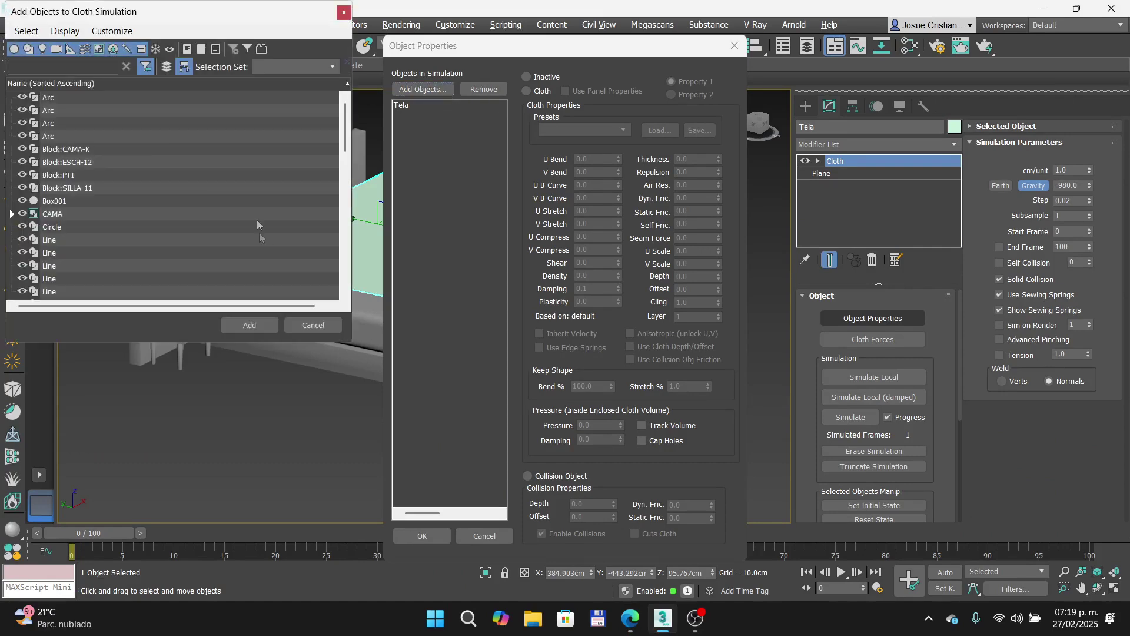
click(12, 213)
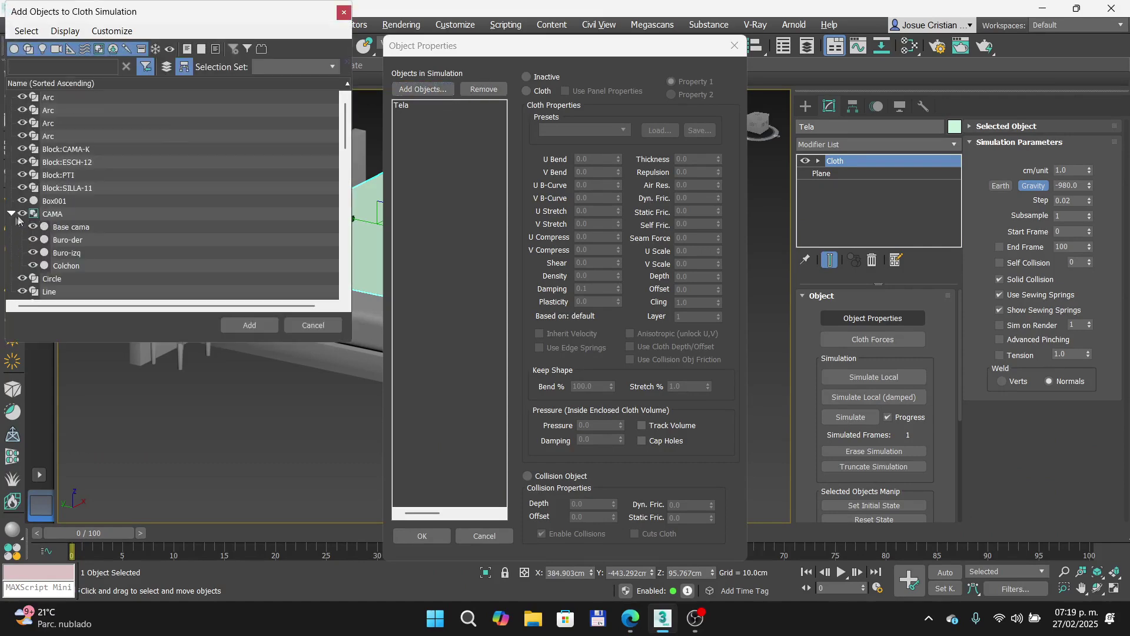
click(72, 227)
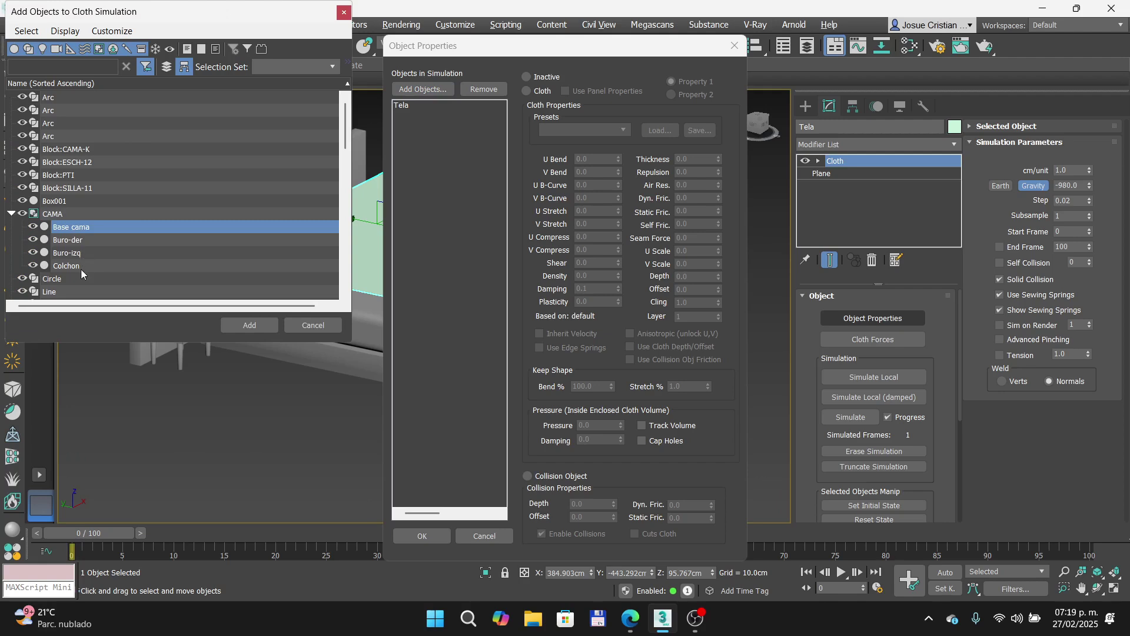
ctrl+click(78, 266)
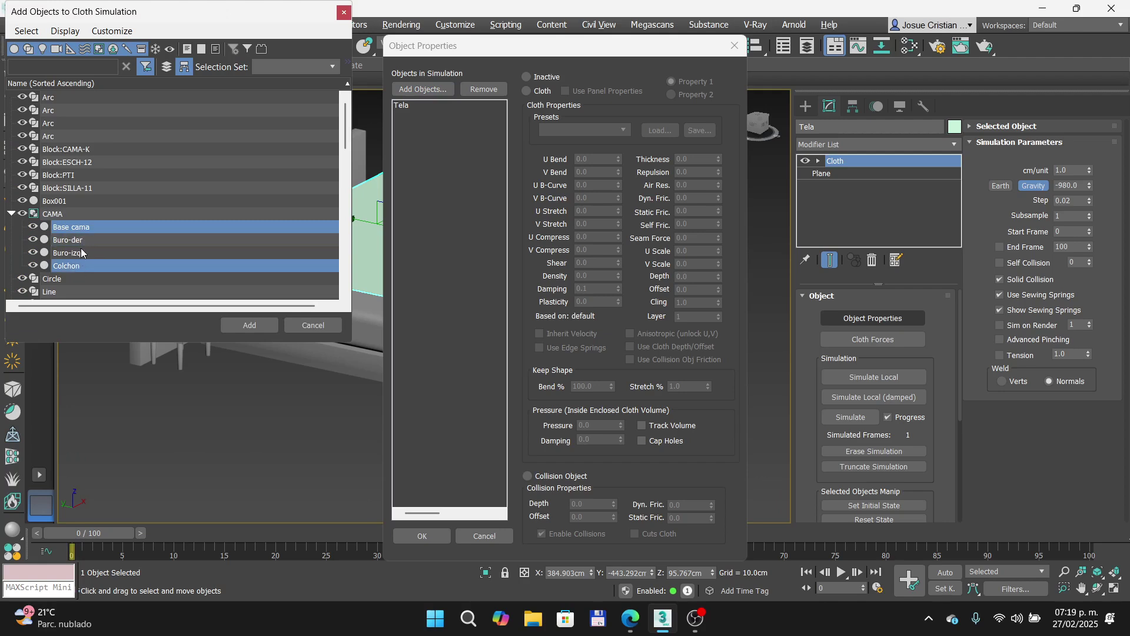
ctrl+click(81, 248)
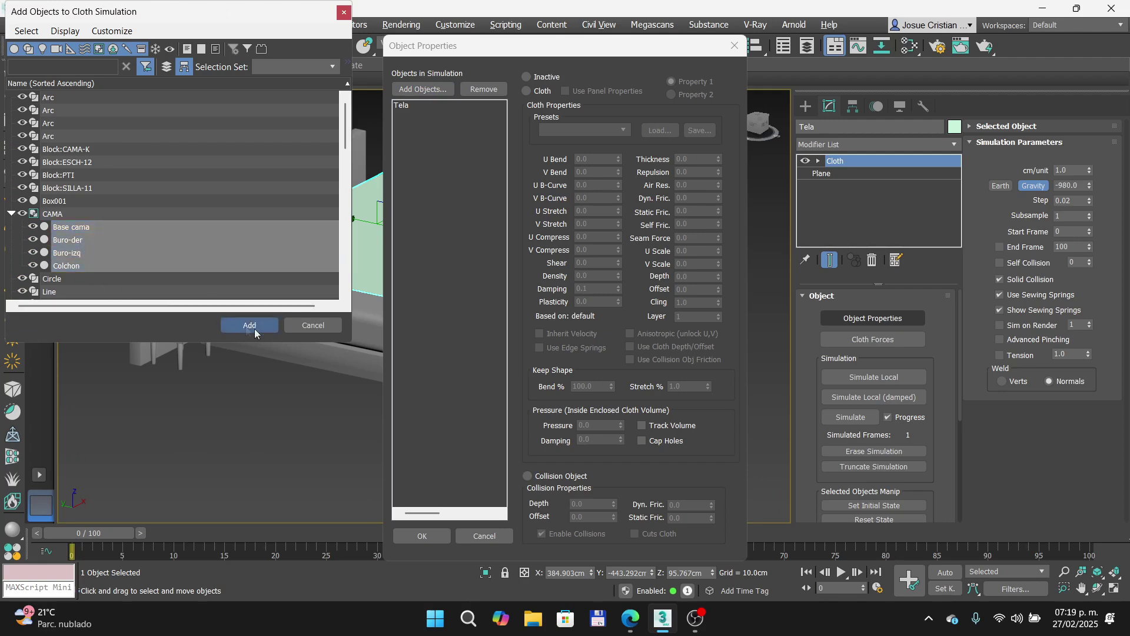
click(253, 327)
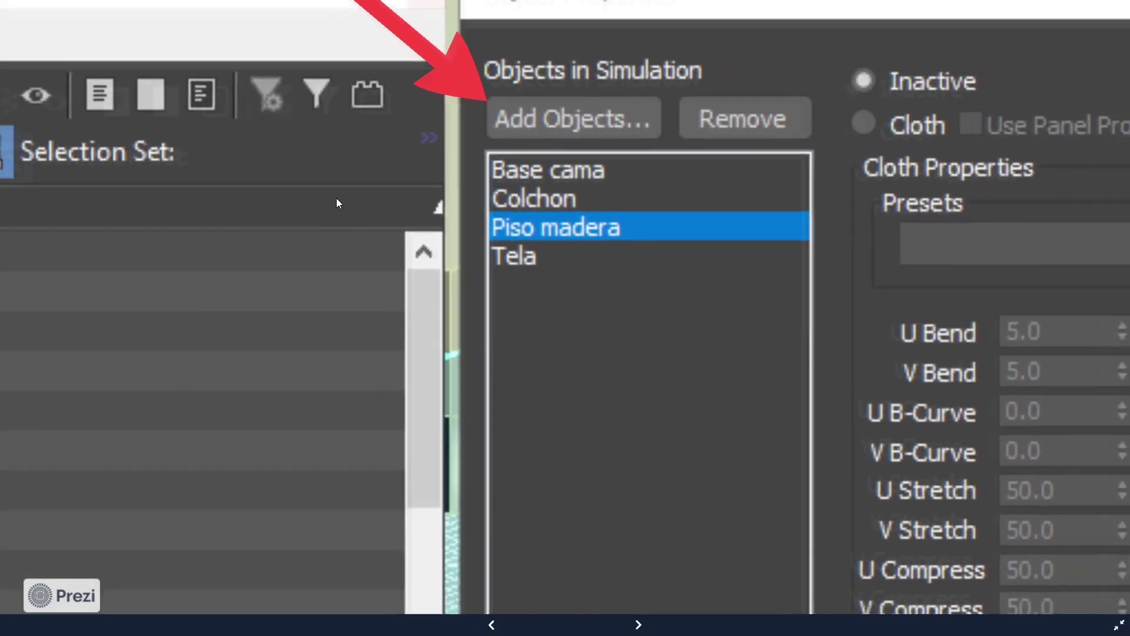
Step: In the Prezi lesson, examine the Configuración de Cloth slide, including the objects in simulation and the Collision Object setting
key(Right)
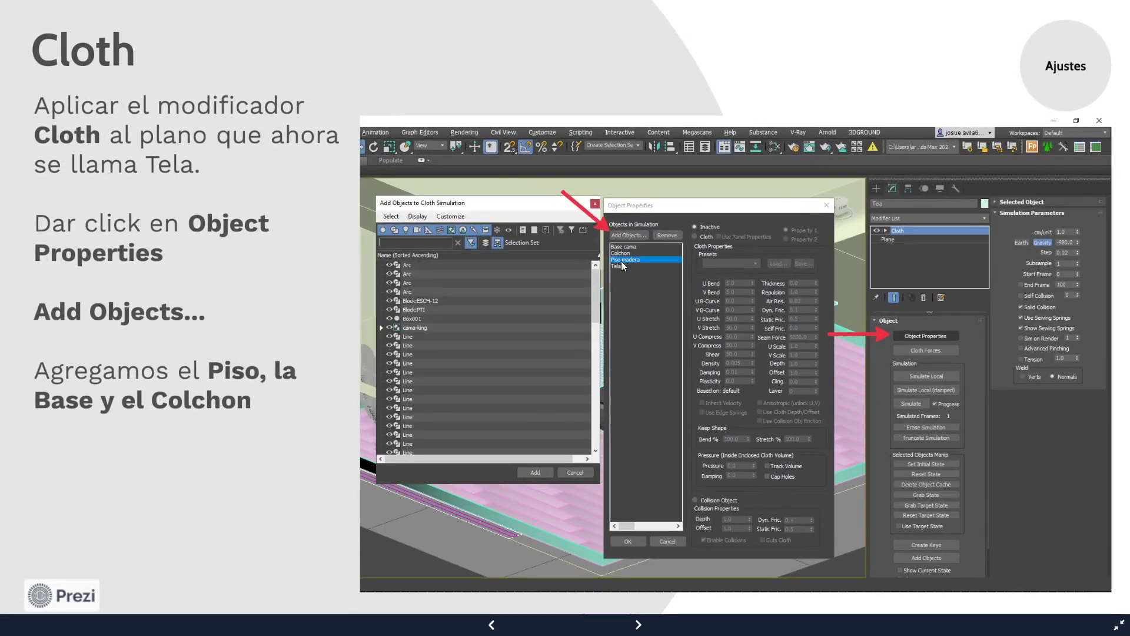
key(Right)
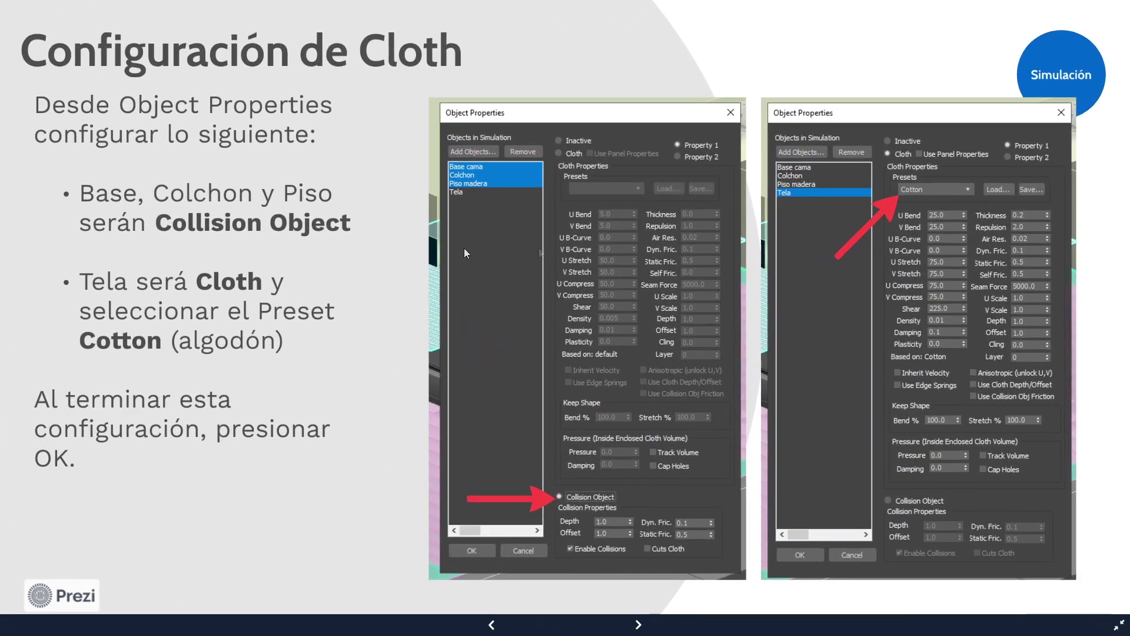
scroll(455, 201, up, 3)
drag(453, 228, 350, 202)
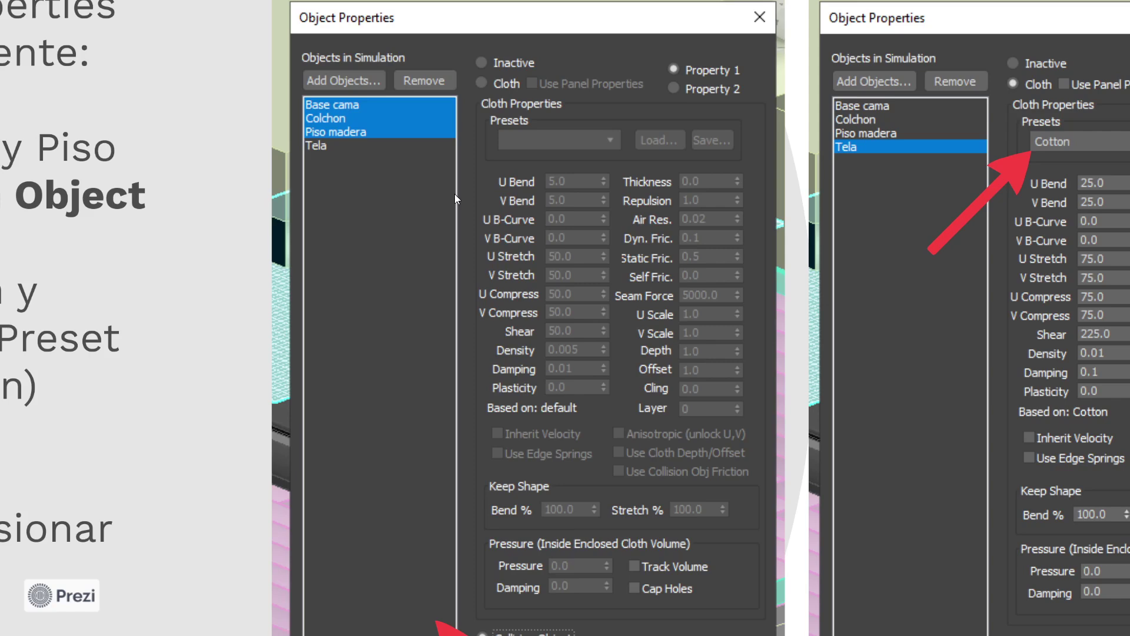
drag(512, 362, 550, 43)
scroll(521, 323, up, 5)
scroll(521, 323, up, 2)
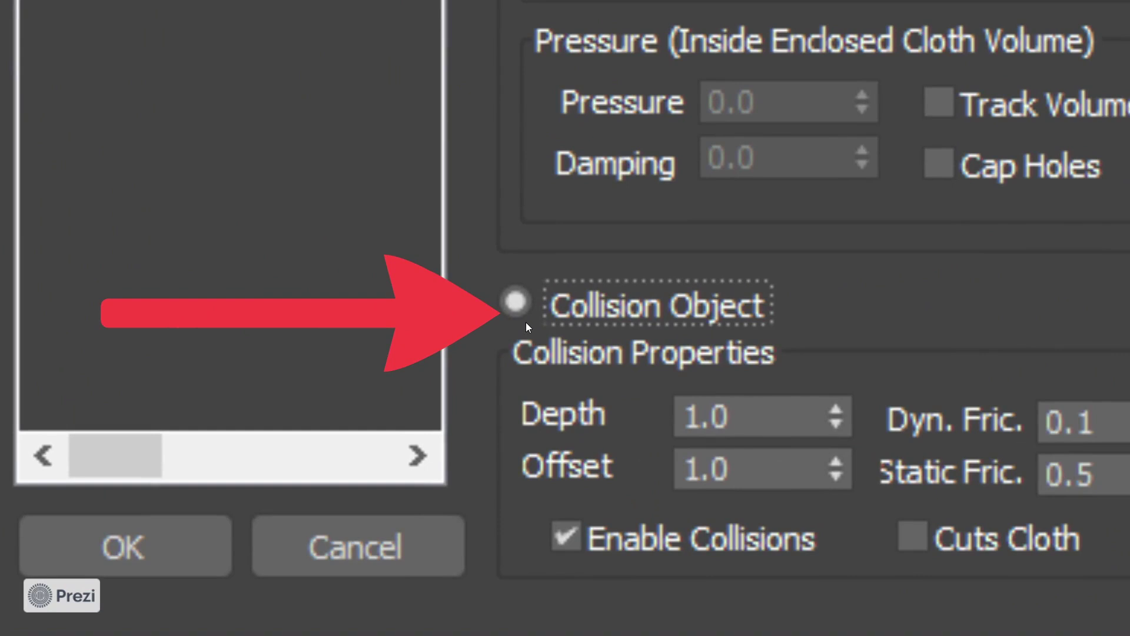
Step: Switch to 3ds Max and set Base cama, Buro-der, Buro-izq and Colchon as collision objects
key(alt+Tab)
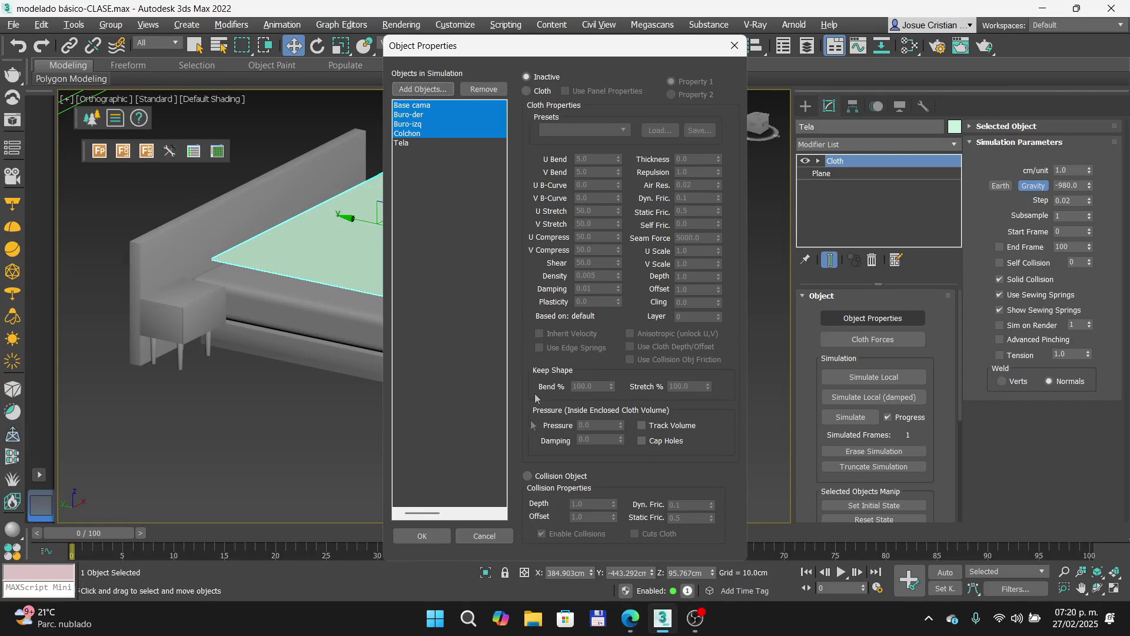
click(528, 476)
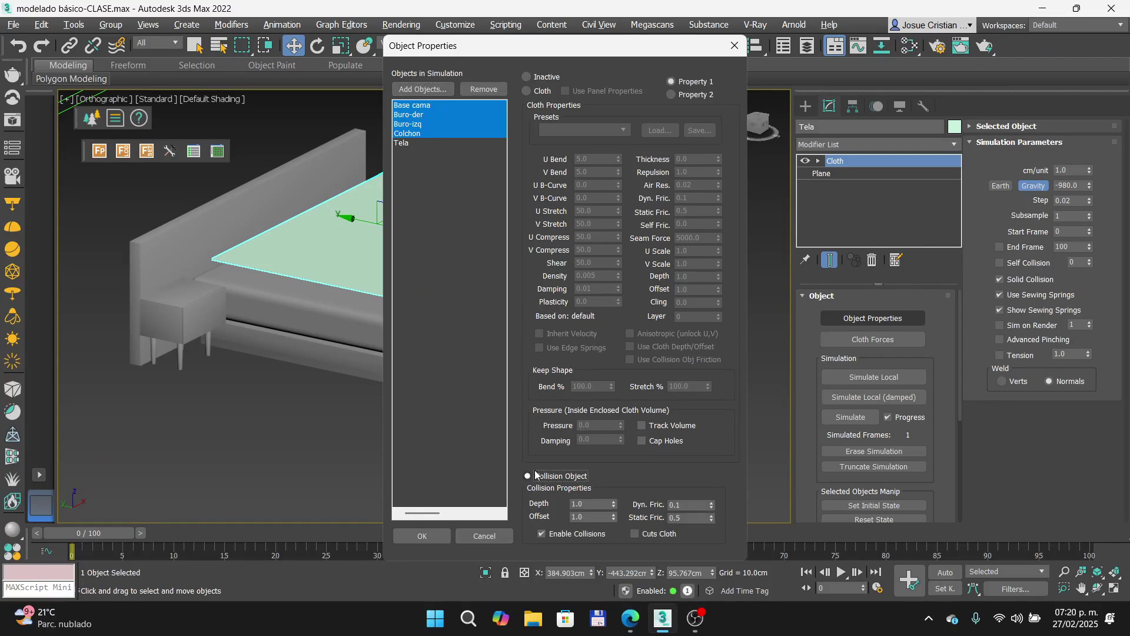
Step: Consult the Prezi lesson for Tela's object type, and set Tela as Cloth in the 3ds Max object properties
key(alt+Tab)
key(Right)
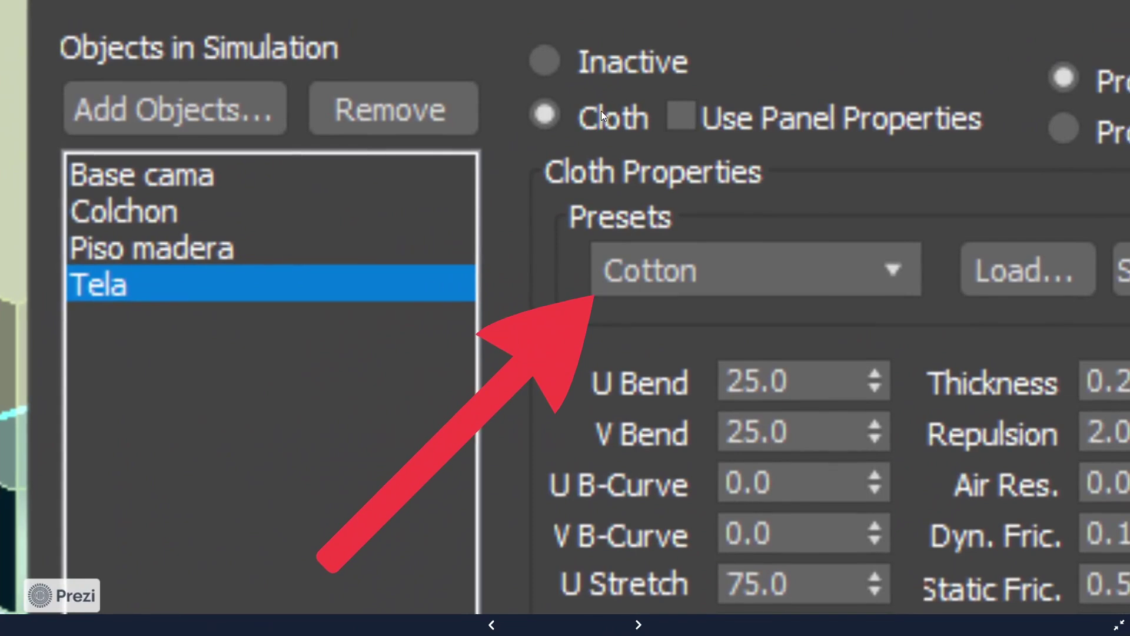
key(alt+Tab)
click(414, 144)
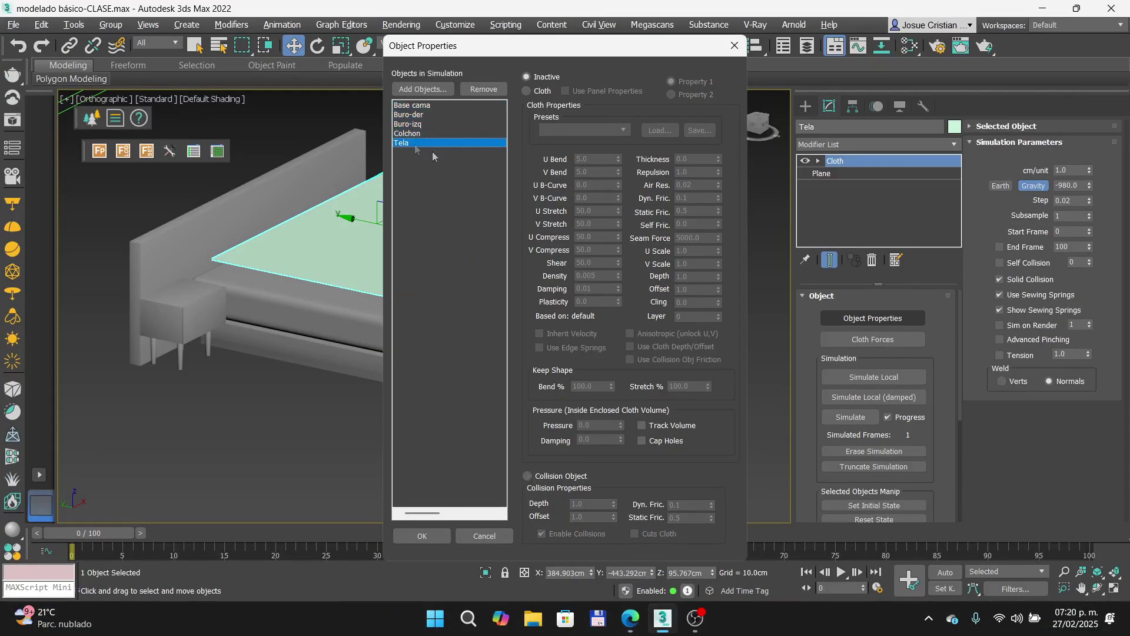
click(536, 94)
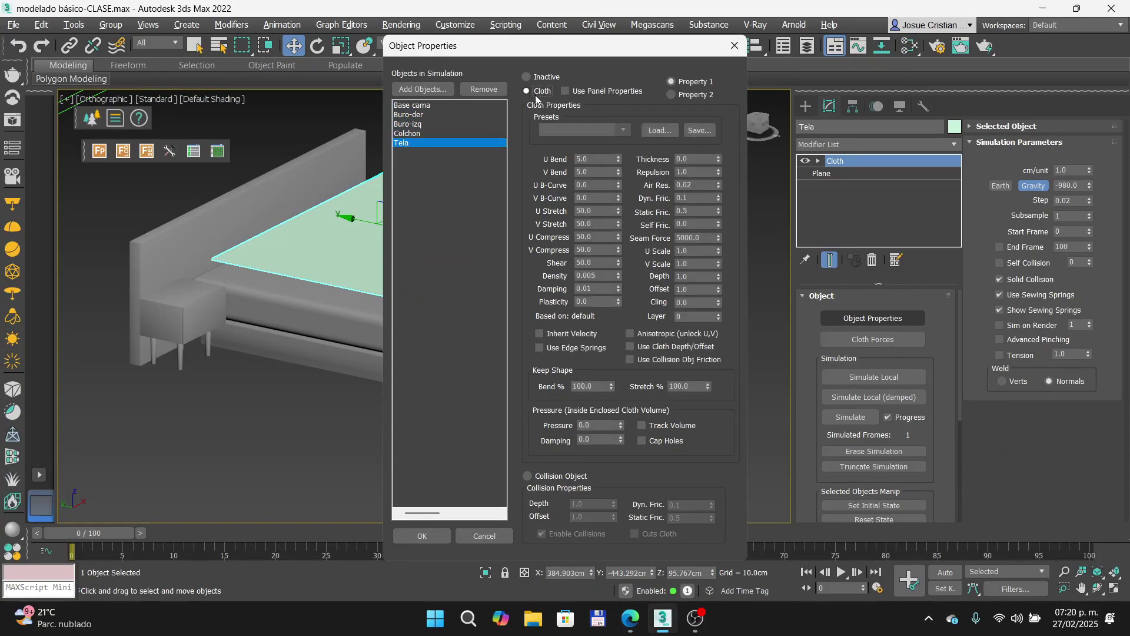
Step: Consult the cloth preset shown in the Prezi lesson, and assign the Cotton preset to Tela in 3ds Max
key(alt+Tab)
scroll(600, 126, up, 3)
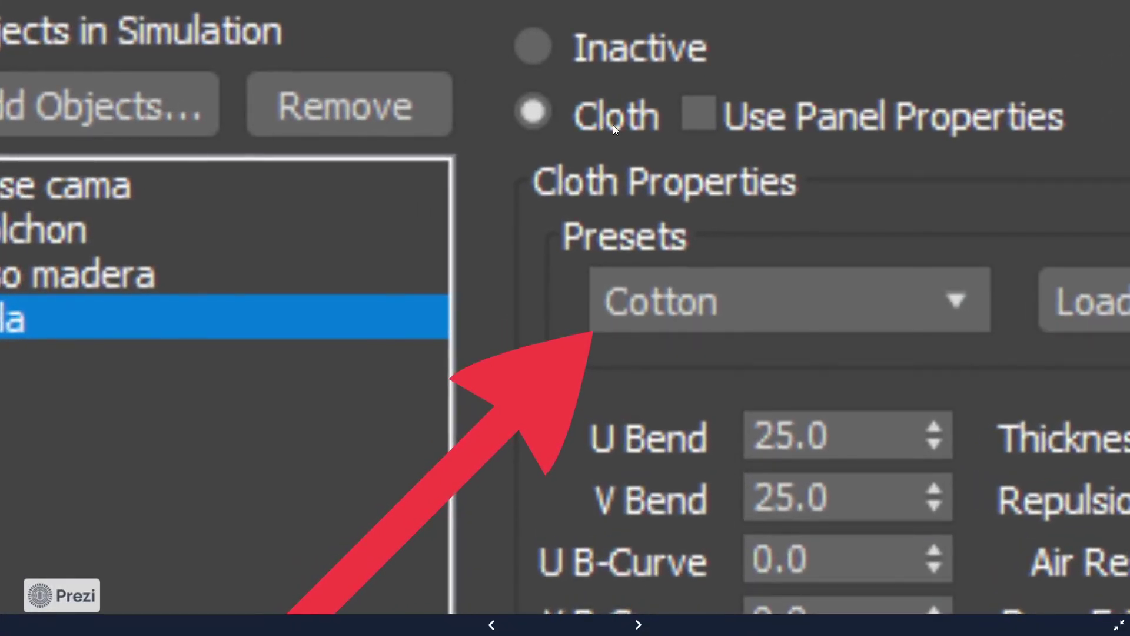
drag(901, 318, 659, 271)
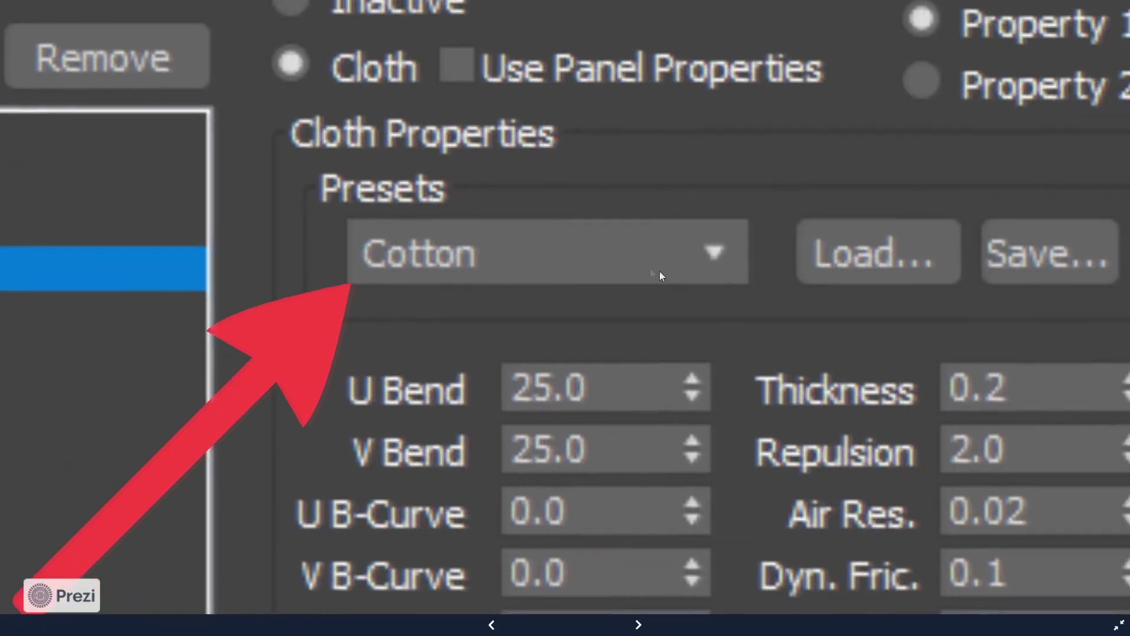
scroll(702, 269, up, 2)
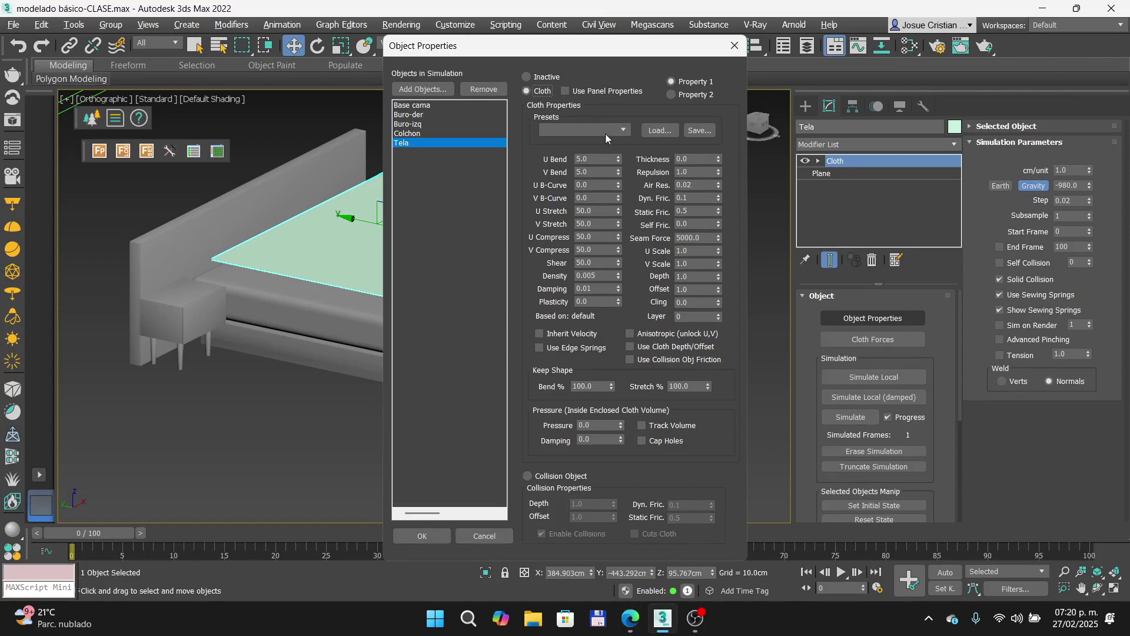
click(608, 132)
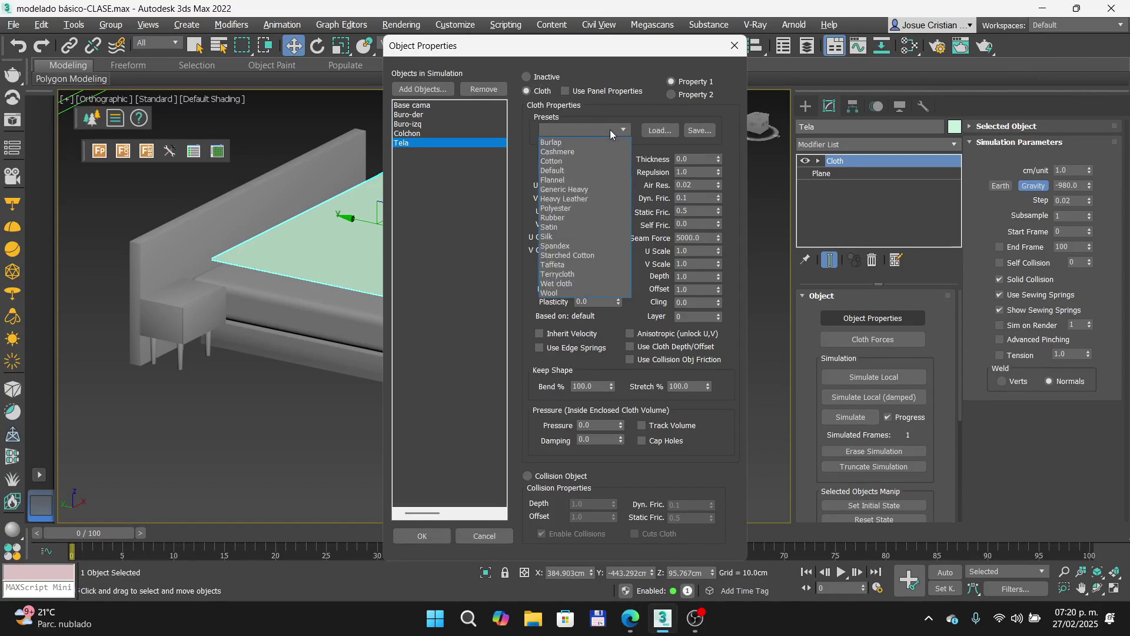
click(578, 160)
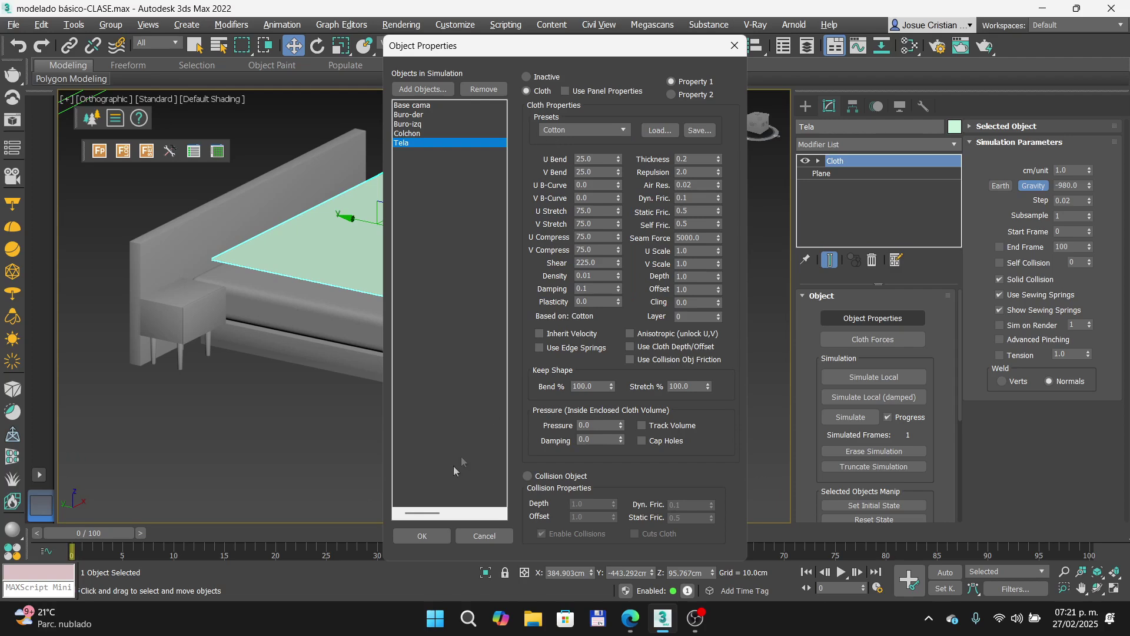
Step: Switch to the Prezi lesson and examine the remaining cloth and collision settings down to the dialog's confirmation controls
key(alt+Tab)
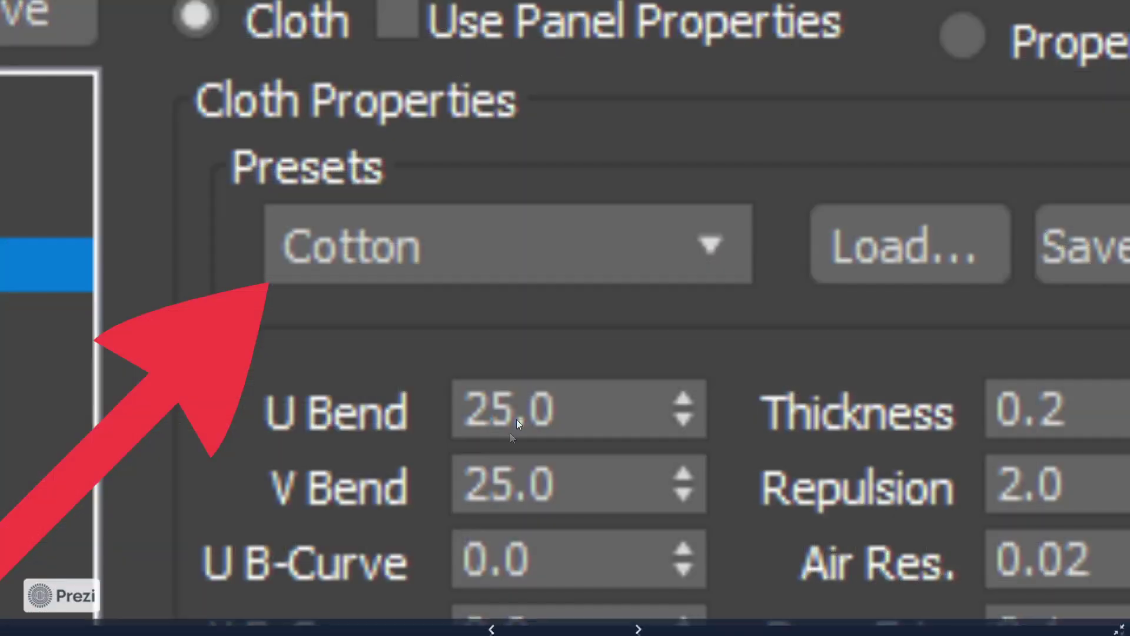
scroll(518, 419, down, 5)
drag(518, 419, 647, 21)
scroll(561, 211, down, 2)
drag(560, 211, 593, 16)
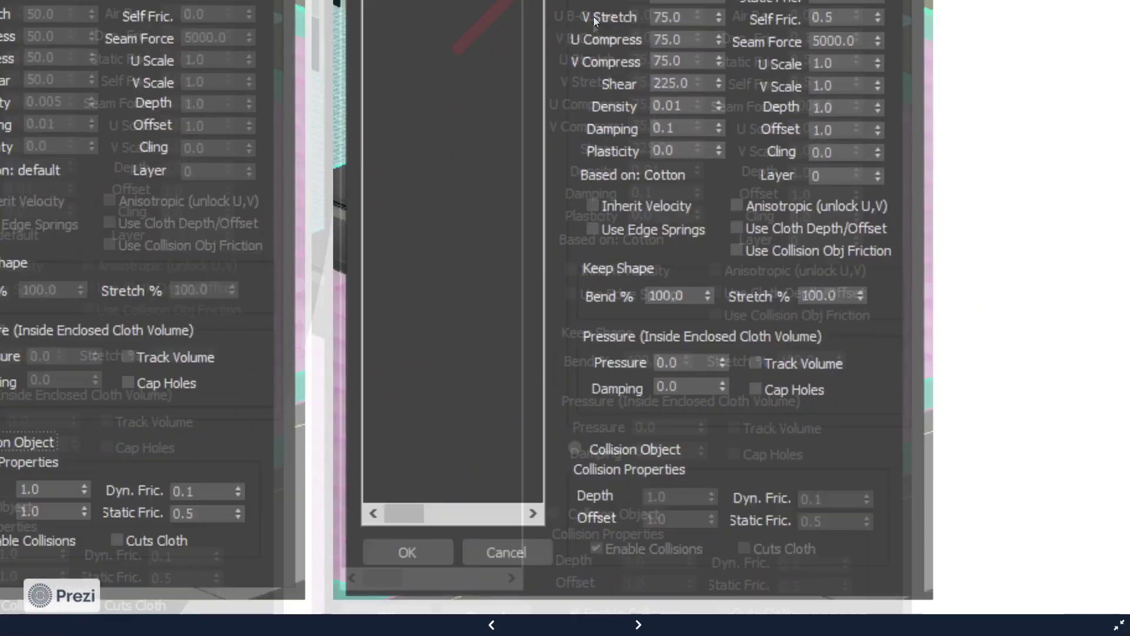
scroll(528, 302, down, 1)
drag(532, 228, 545, 284)
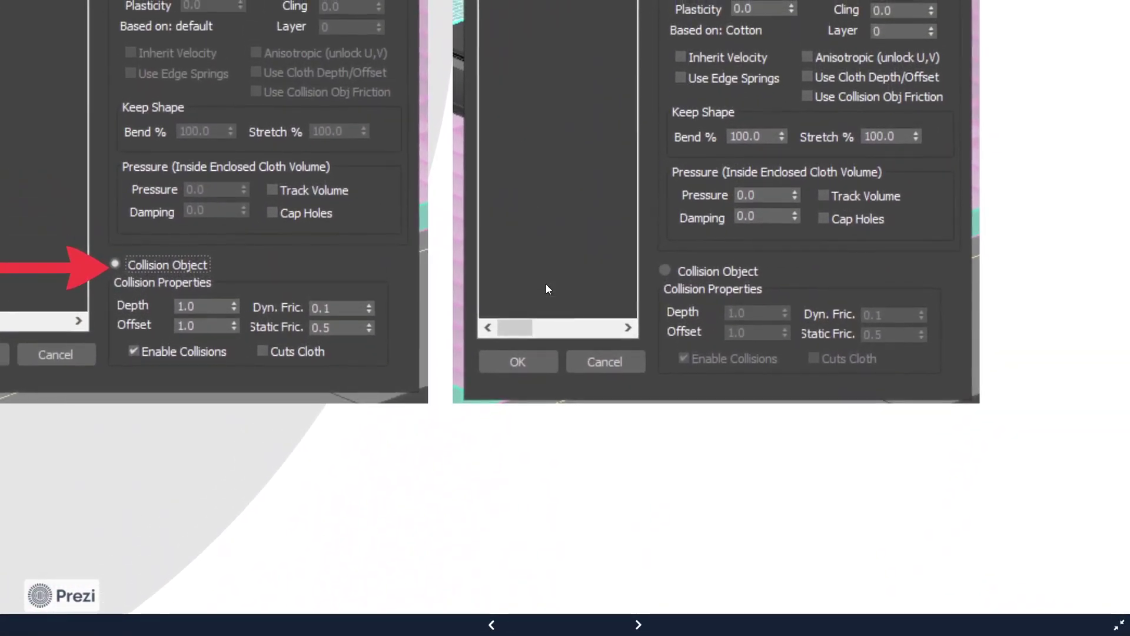
Step: In 3ds Max, check the object properties of the four bed parts and accept the cloth simulation settings
key(alt+Tab)
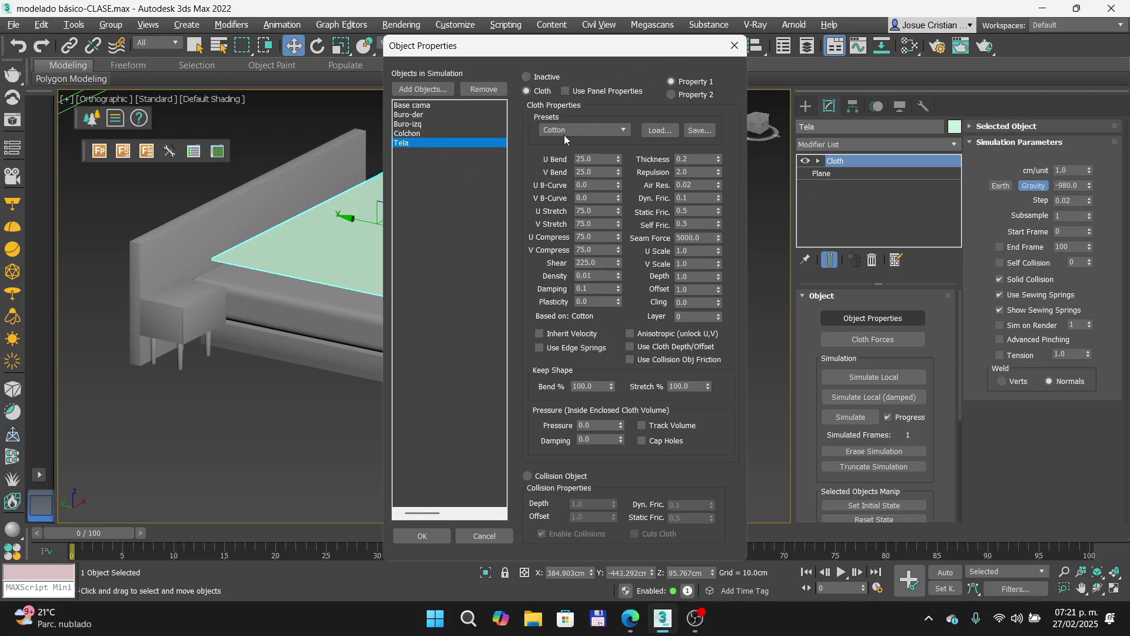
click(406, 105)
click(408, 115)
click(407, 126)
click(410, 134)
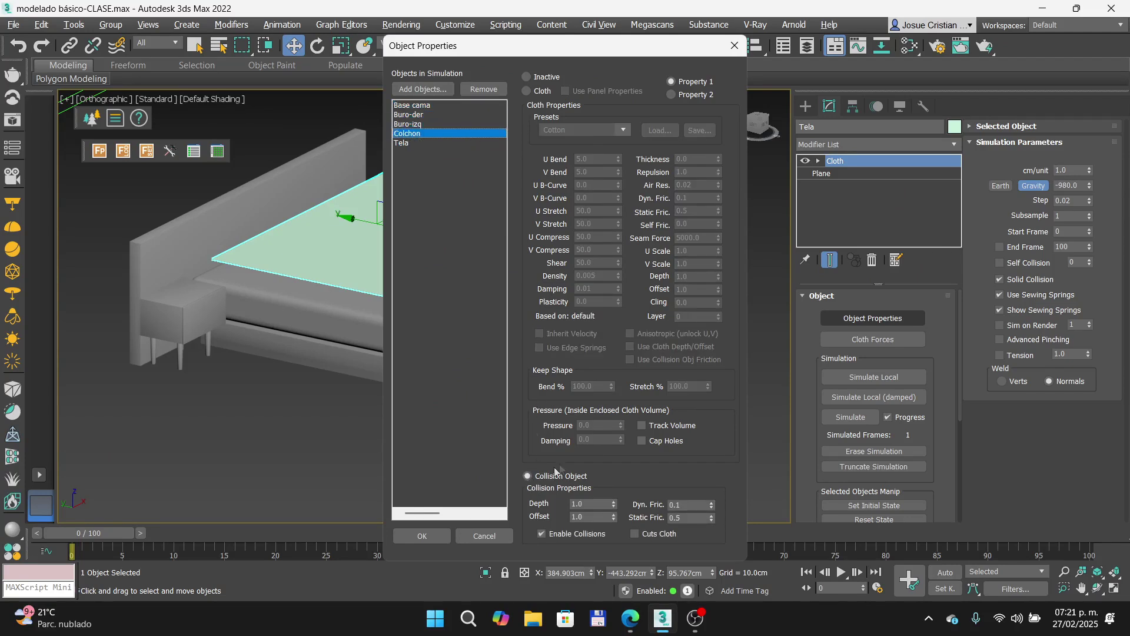
click(423, 537)
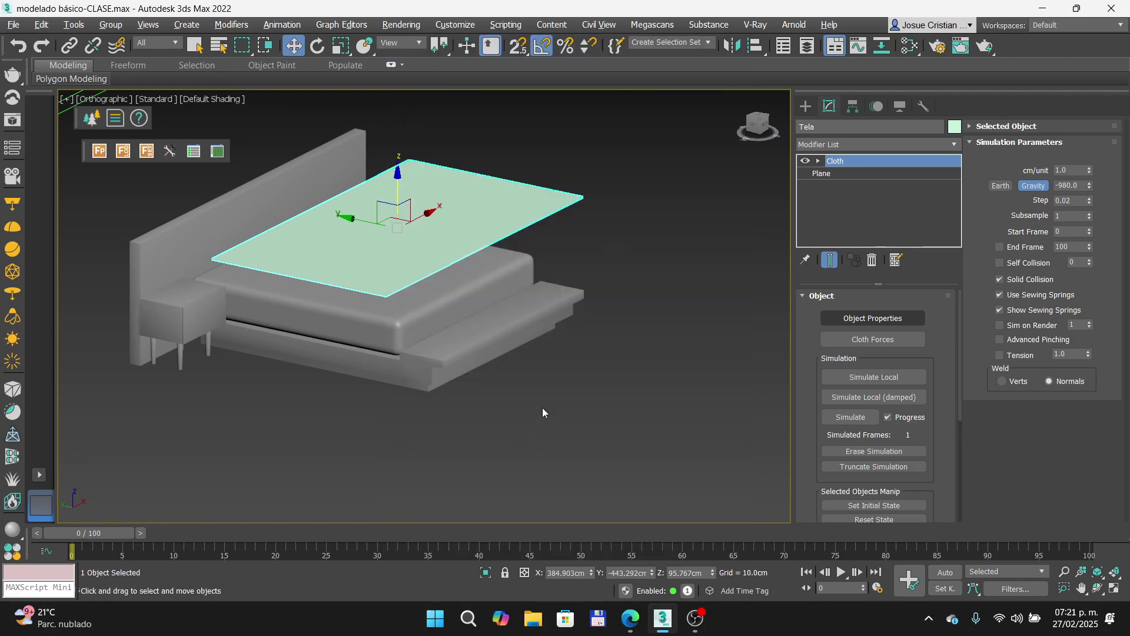
Step: Switch to the Prezi lesson and consult how the local cloth simulation is started once the object properties are set
key(alt+Tab)
key(Right)
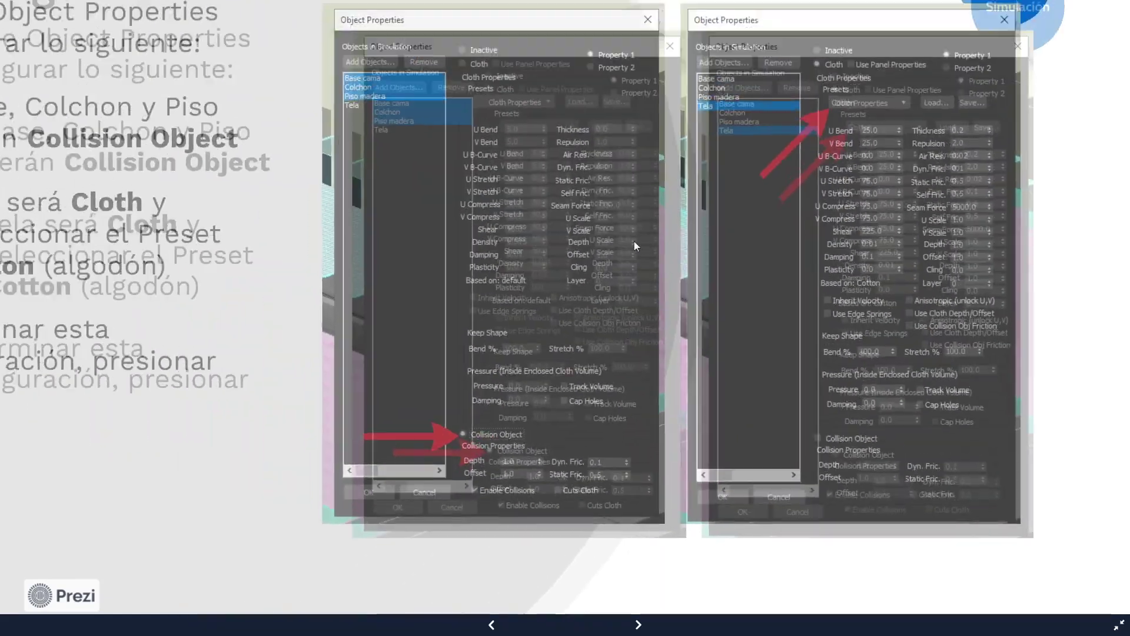
key(alt+Tab)
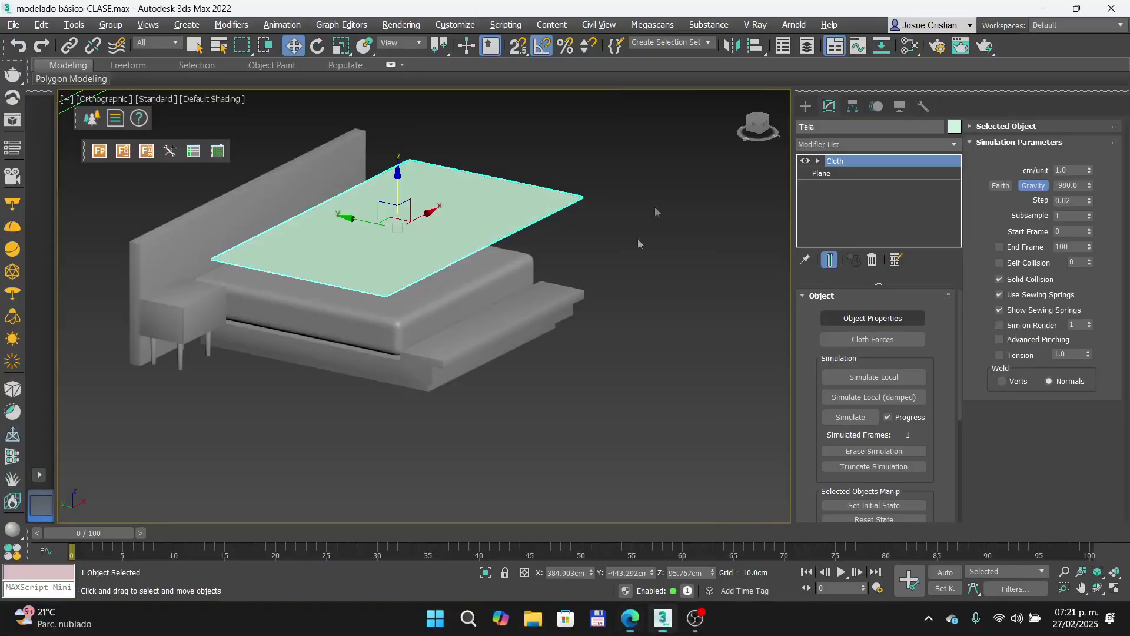
click(14, 25)
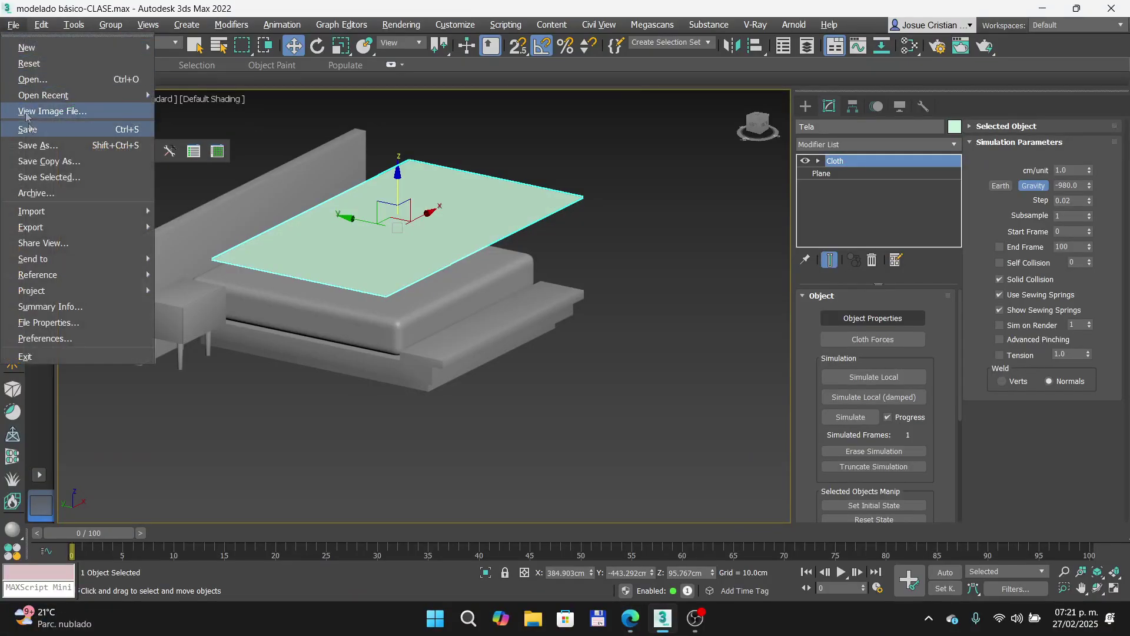
click(217, 402)
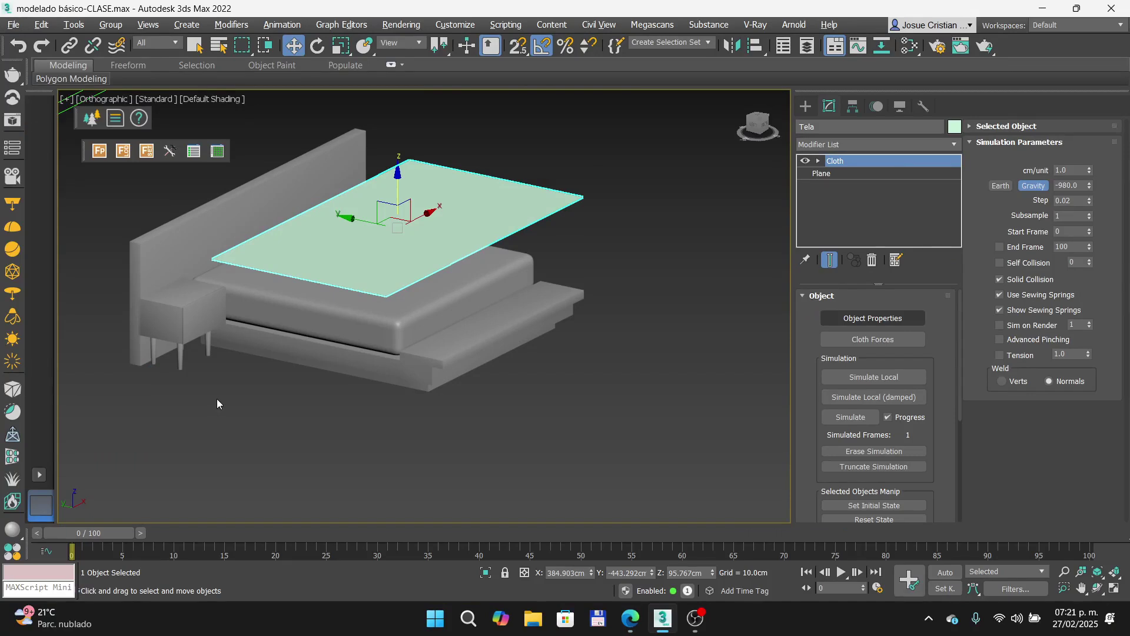
key(alt+Tab)
key(Right)
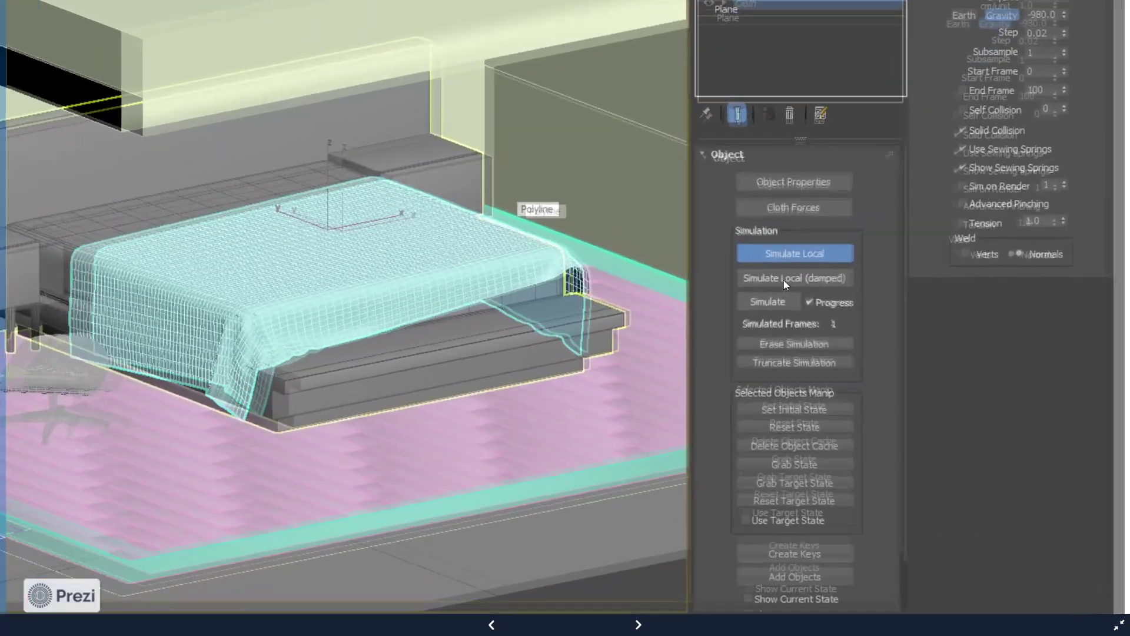
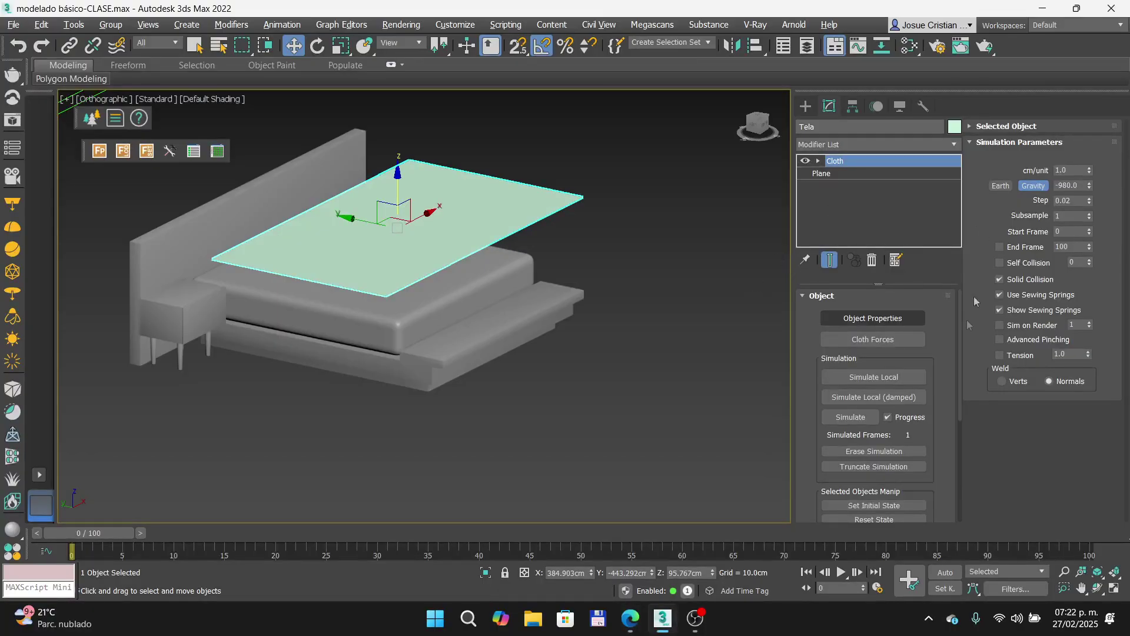
Step: In 3ds Max, run Simulate Local on Tela, compare it with the drape in the Prezi lesson, and stop the simulation
click(881, 376)
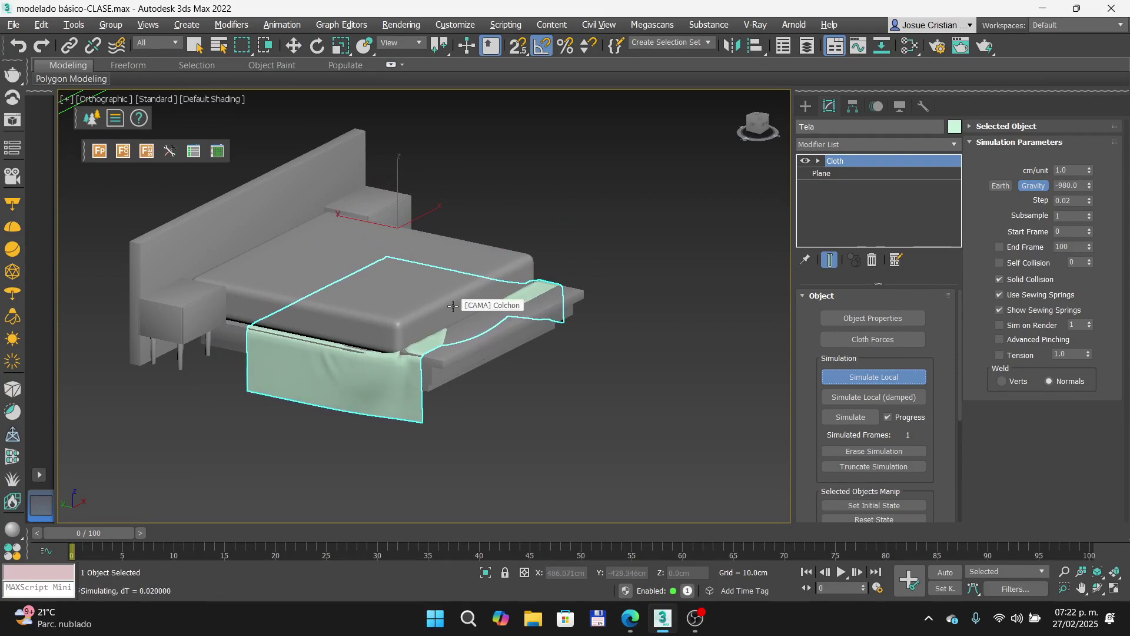
key(alt+Tab)
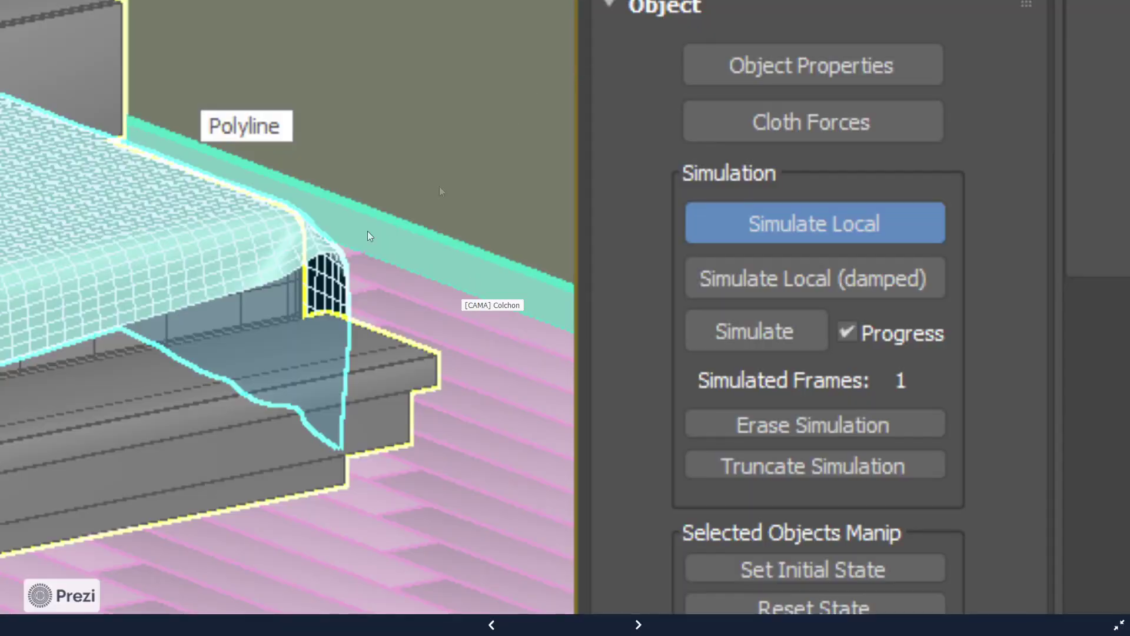
key(Right)
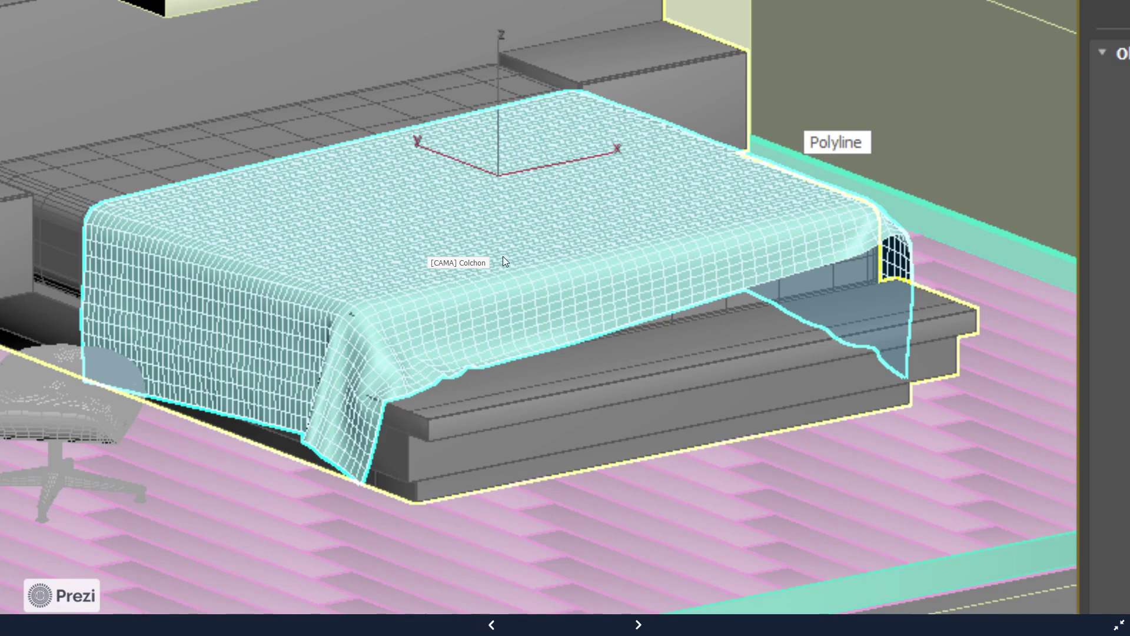
key(alt+Tab)
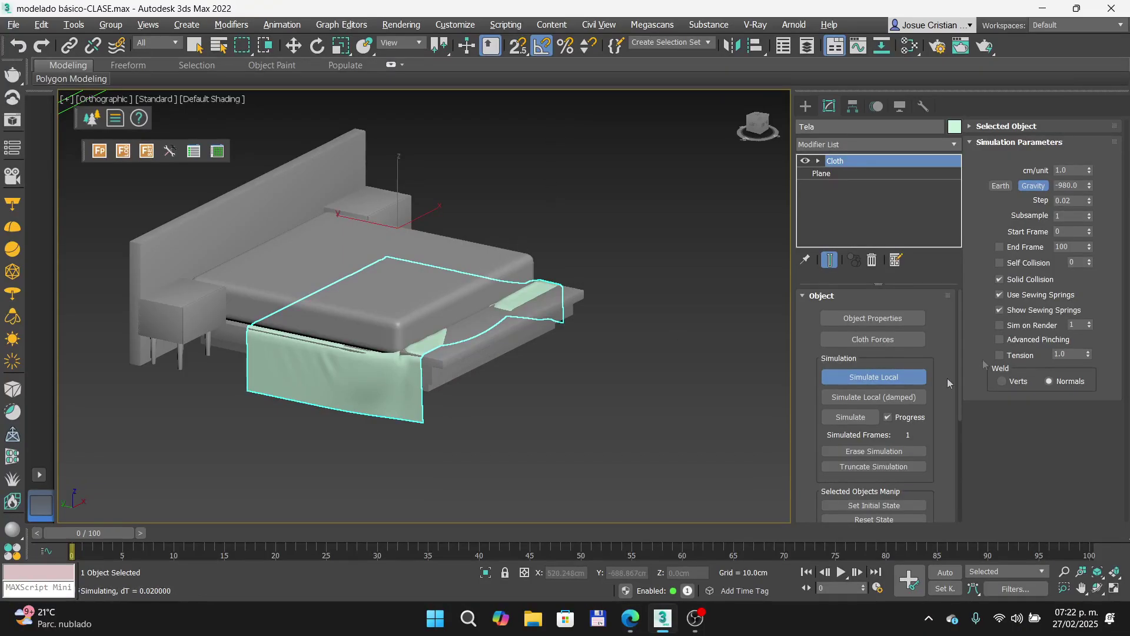
click(874, 377)
key(w)
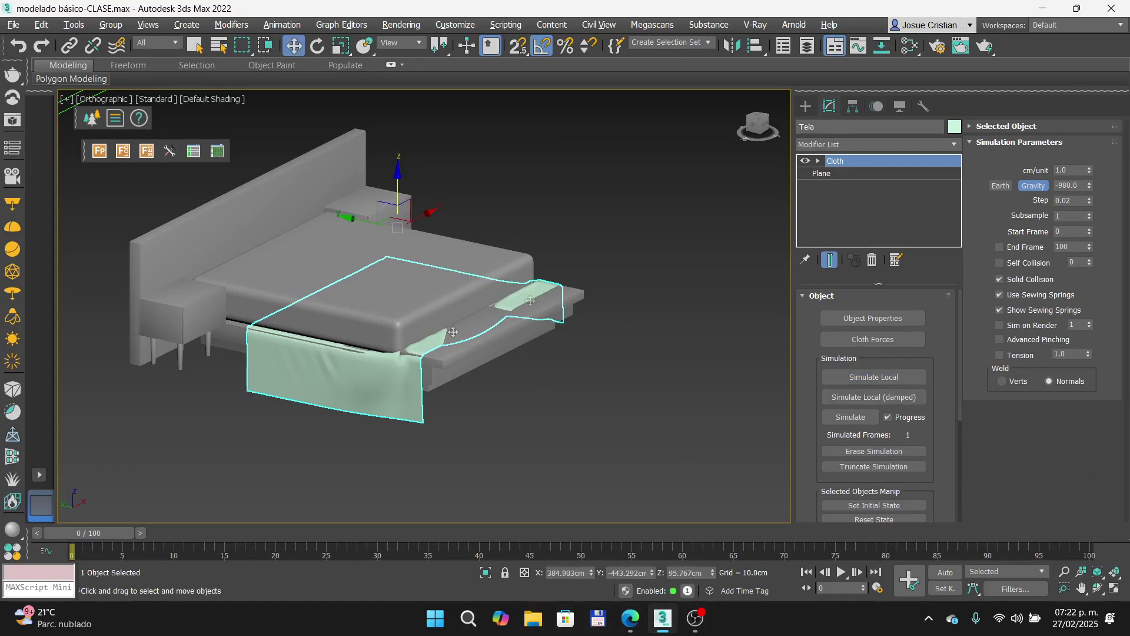
Step: Consult the simulation and state controls shown in the Prezi lesson, and reset Tela's cloth state in 3ds Max
click(630, 618)
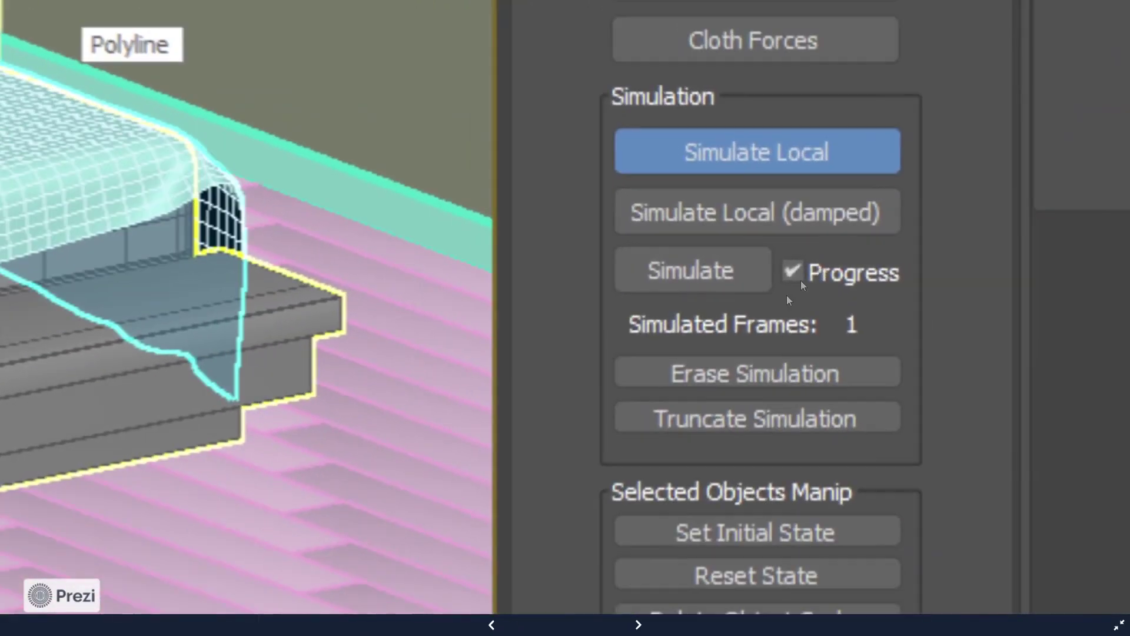
drag(776, 583, 764, 453)
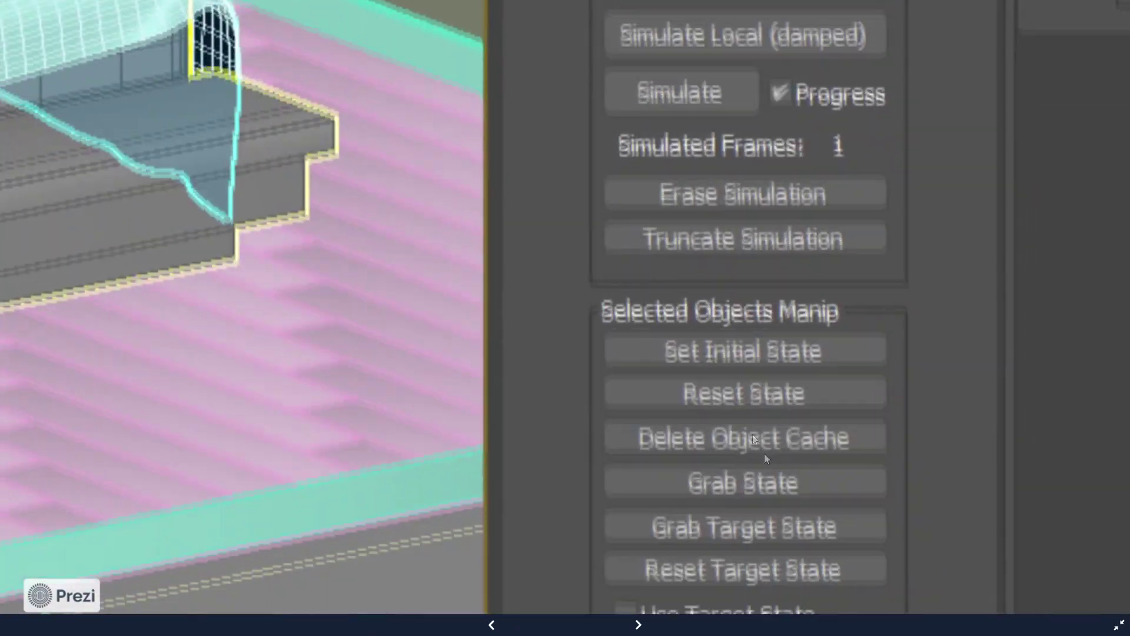
scroll(764, 453, up, 2)
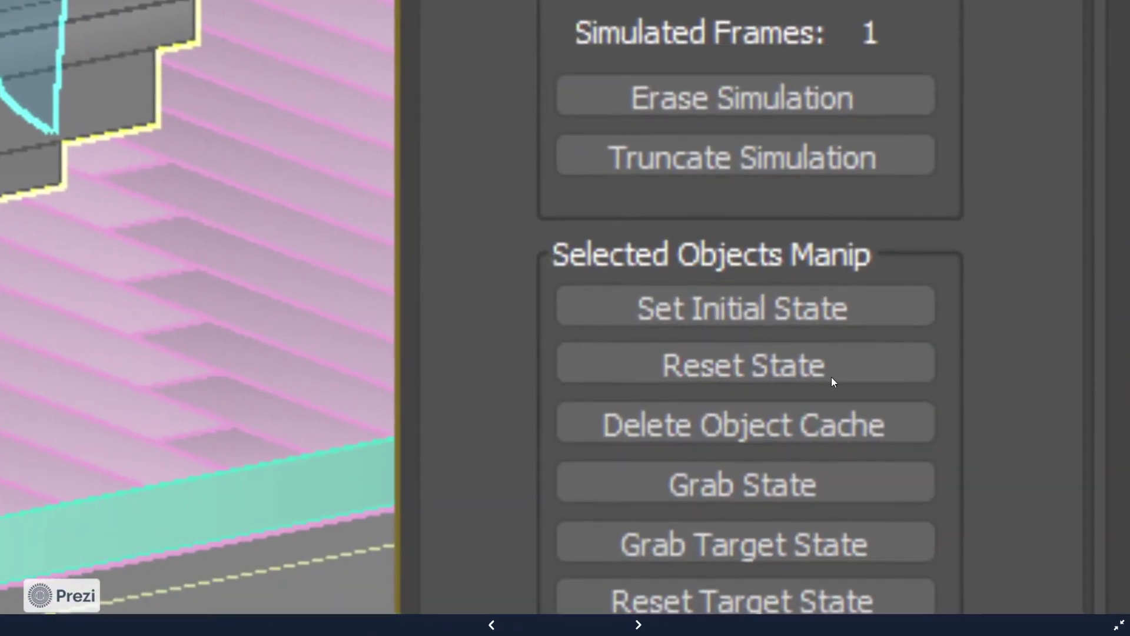
key(alt+Tab)
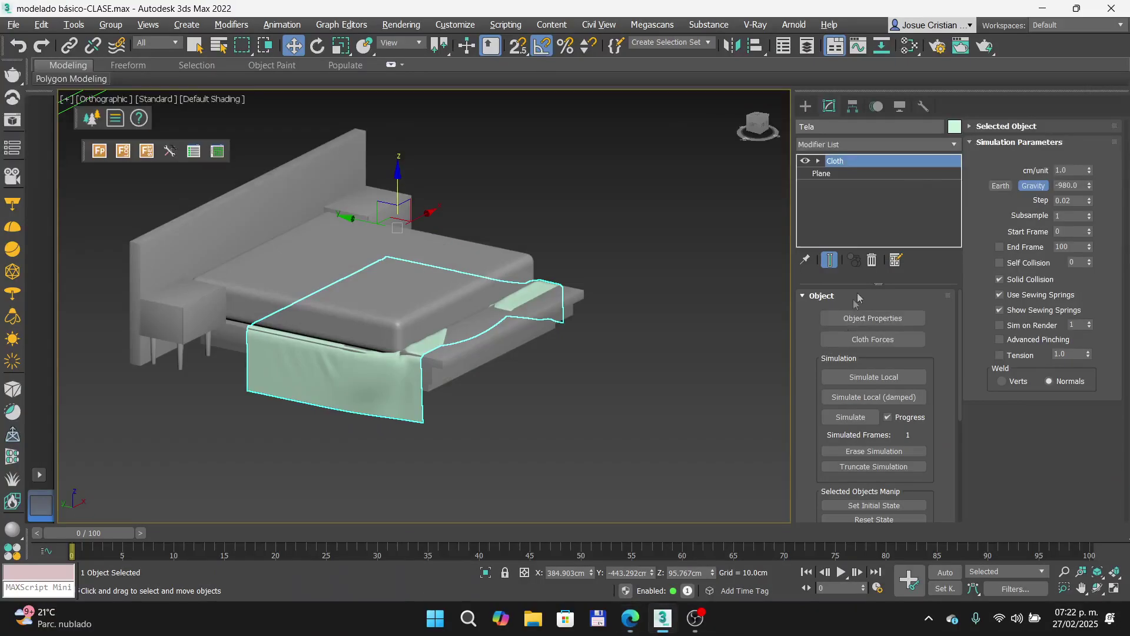
click(874, 518)
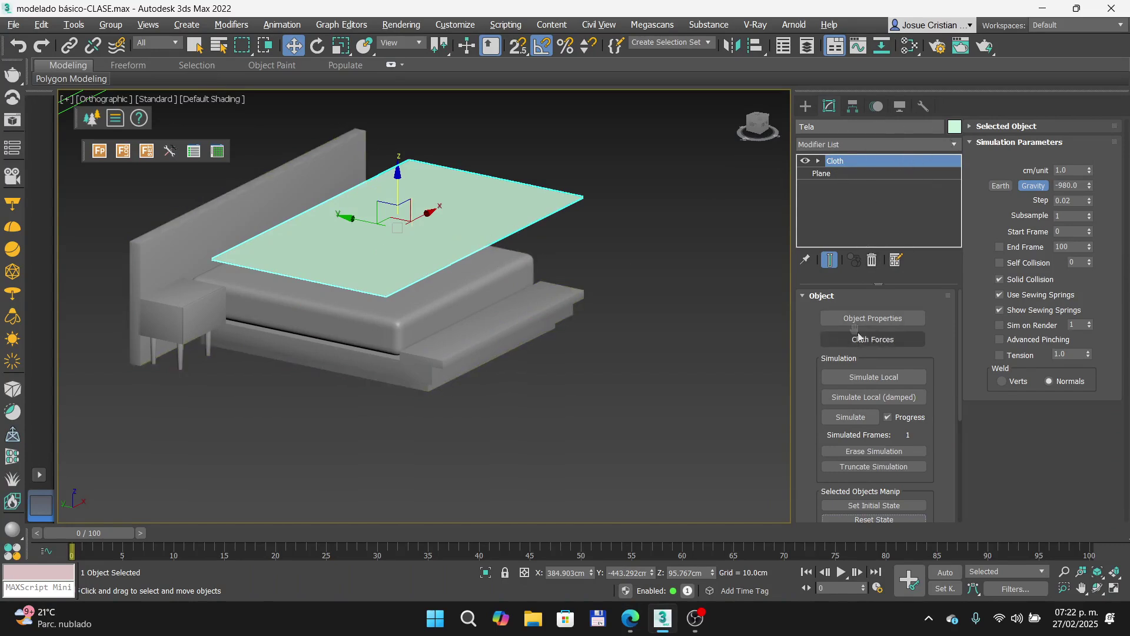
Step: Remove Buro-der and Buro-izq from the cloth simulation, set Colchon as Collision Object again, and accept the object properties
click(895, 324)
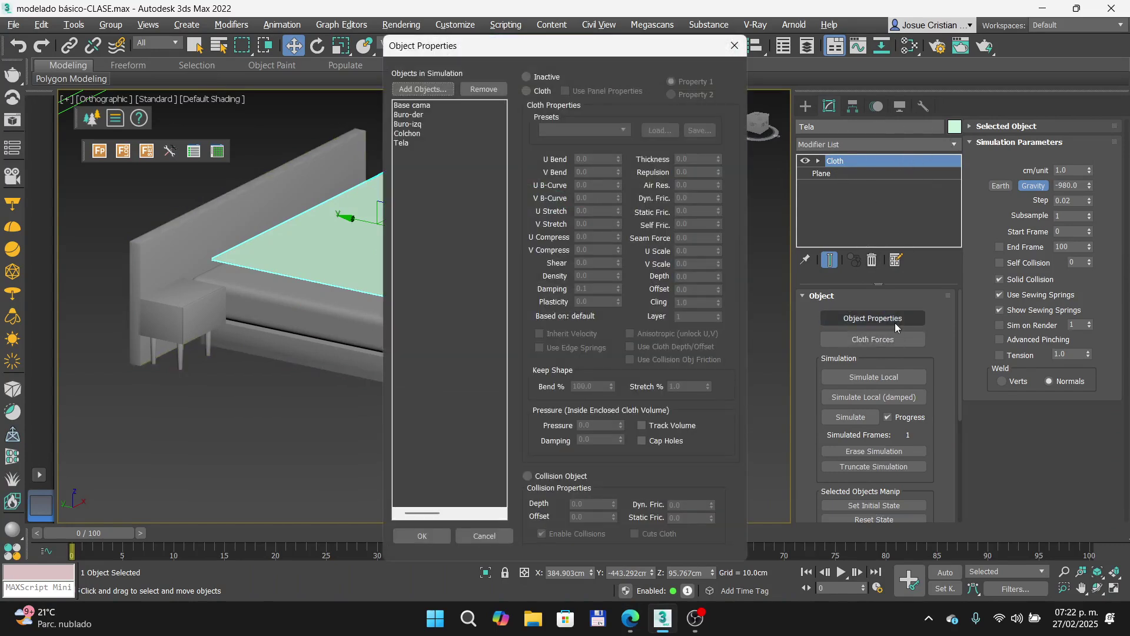
click(412, 115)
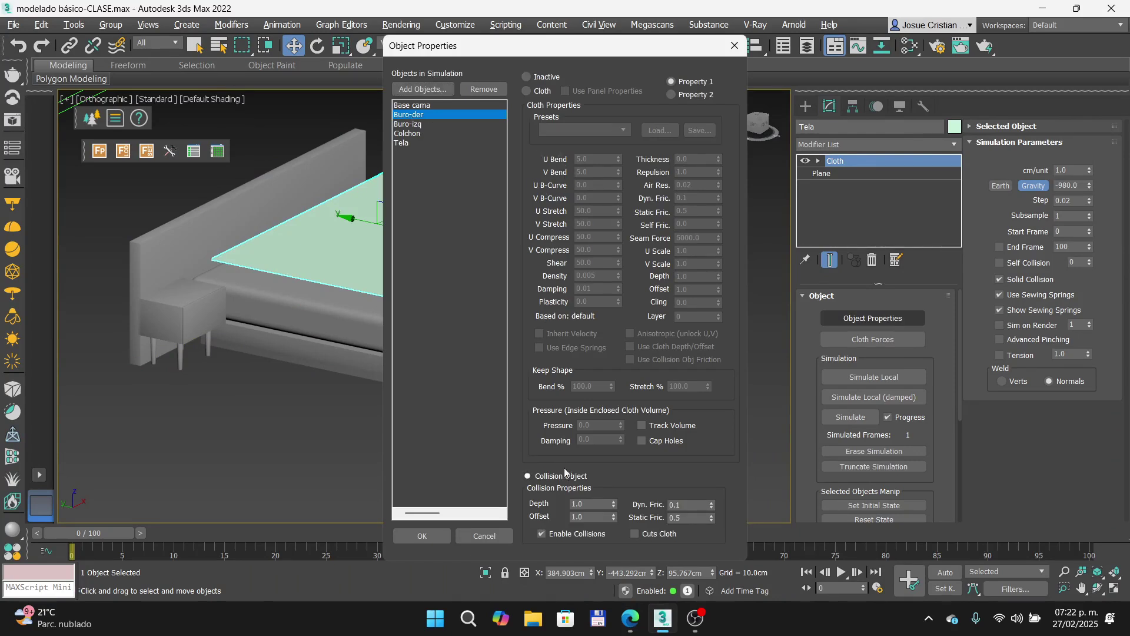
click(411, 125)
click(425, 115)
click(482, 92)
click(484, 91)
click(414, 115)
click(528, 90)
click(529, 475)
click(422, 535)
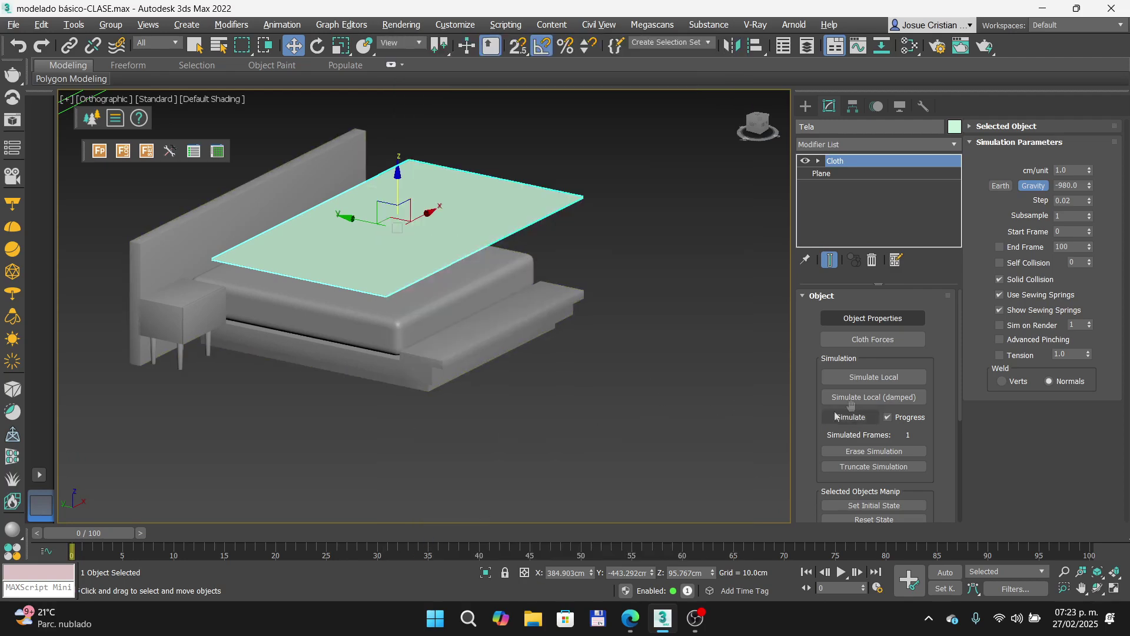
Step: Run Simulate Local on Tela again, stop it, and reset the cloth to its flat state
click(877, 376)
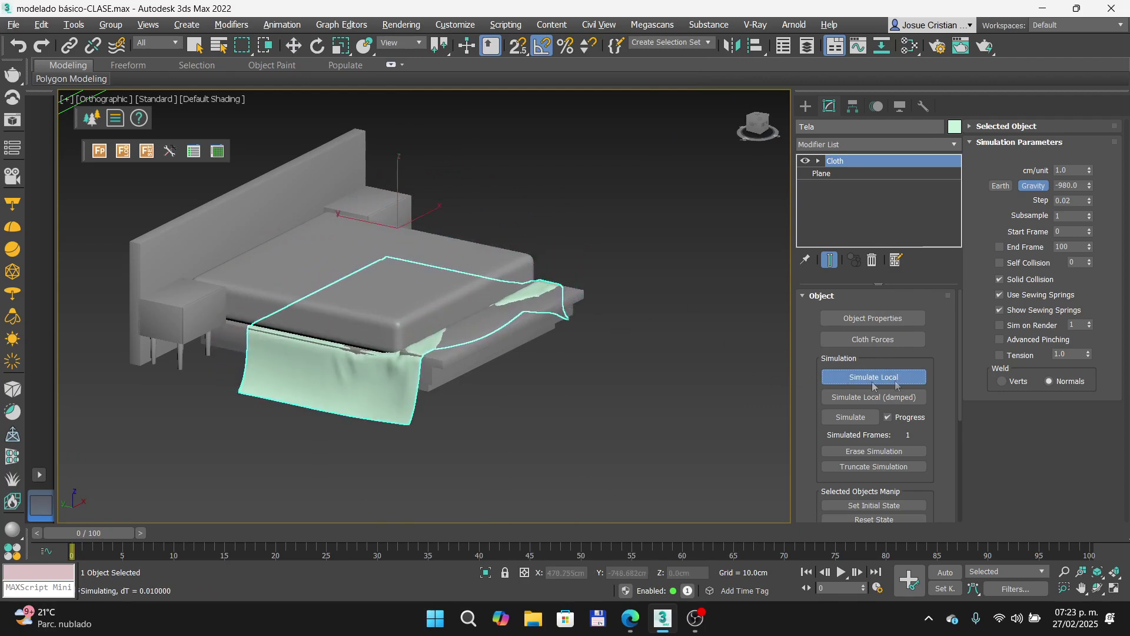
click(877, 378)
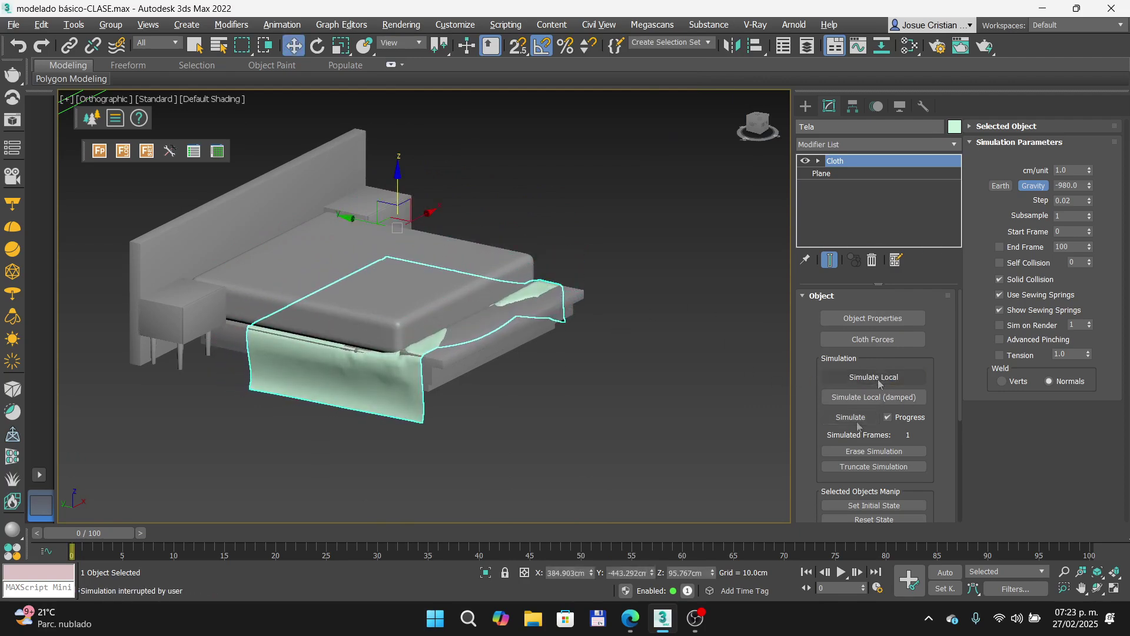
click(874, 520)
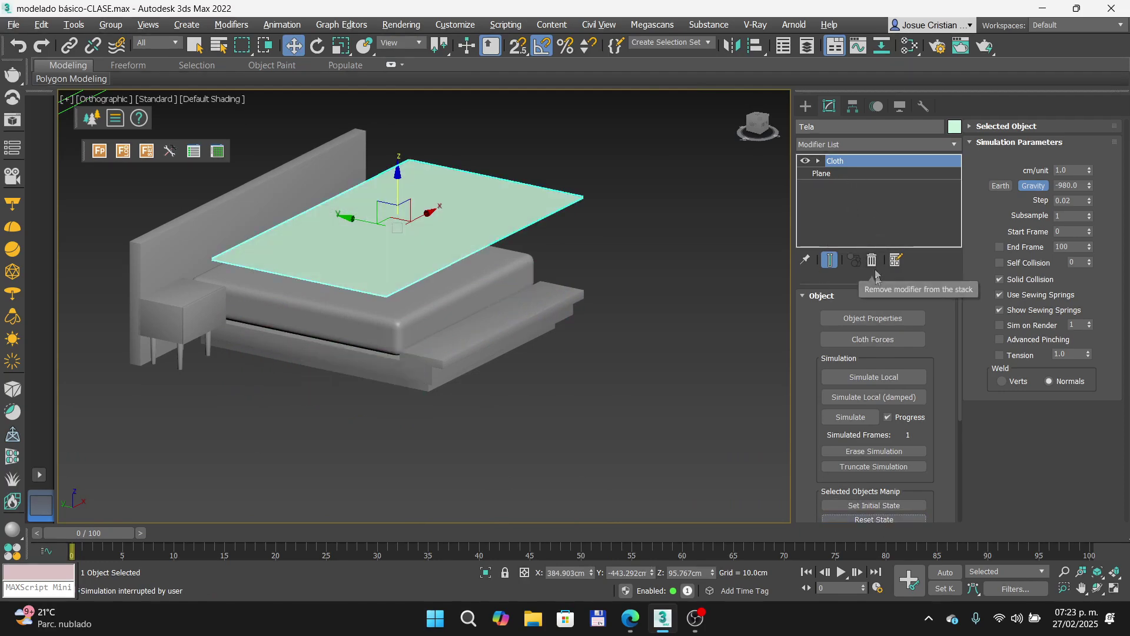
Step: Delete Tela's Cloth modifier and apply a new Cloth modifier to the plane
click(873, 262)
click(955, 144)
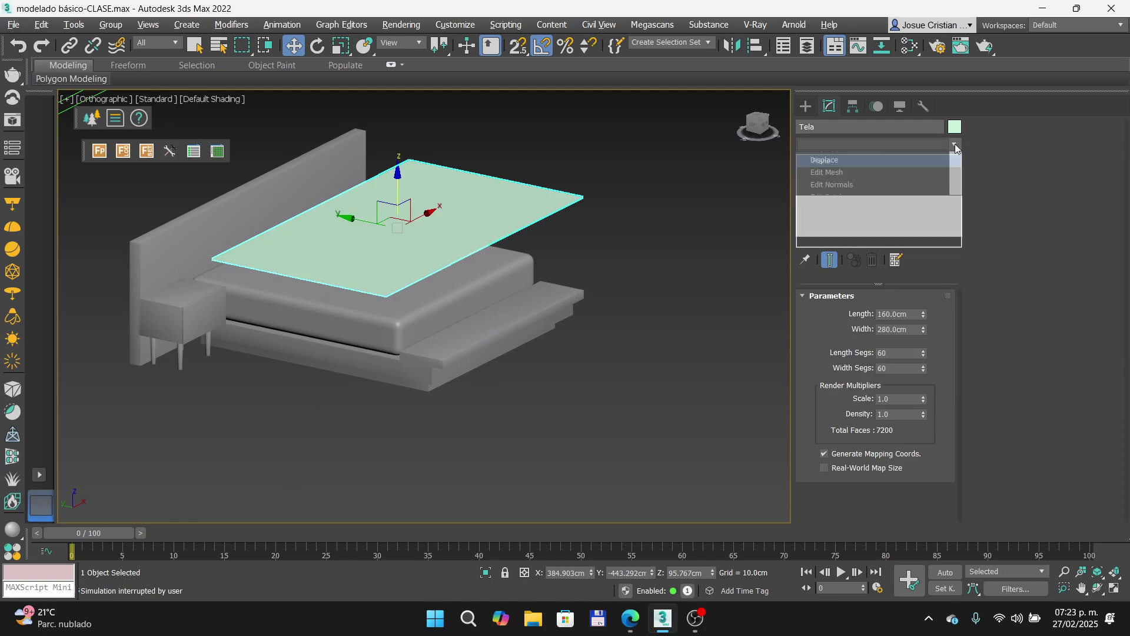
key(c)
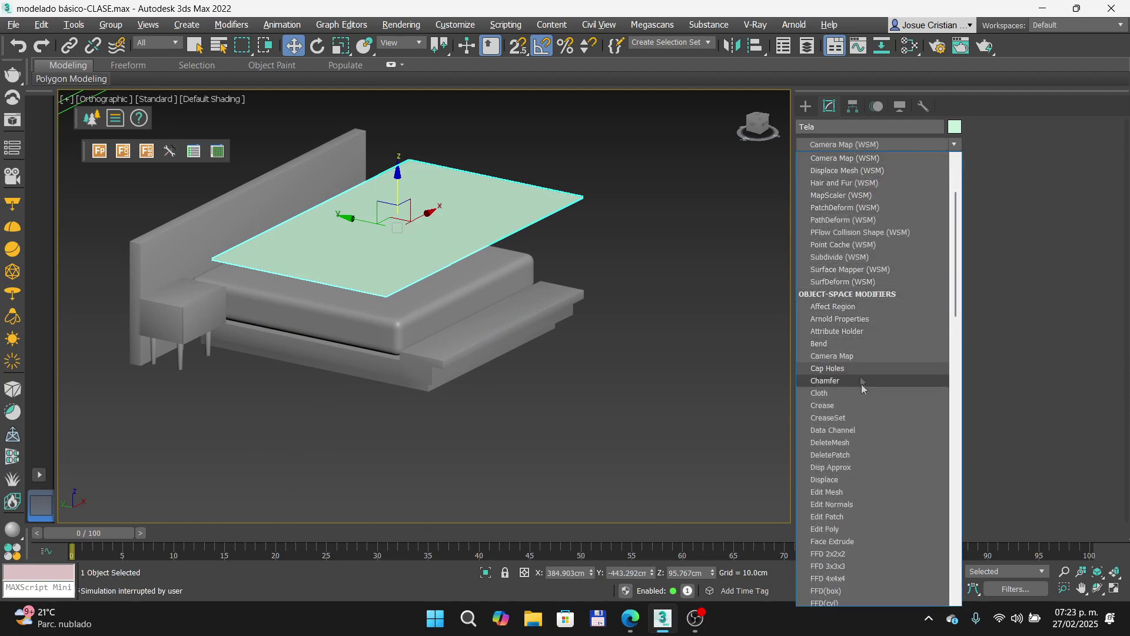
click(845, 396)
click(844, 394)
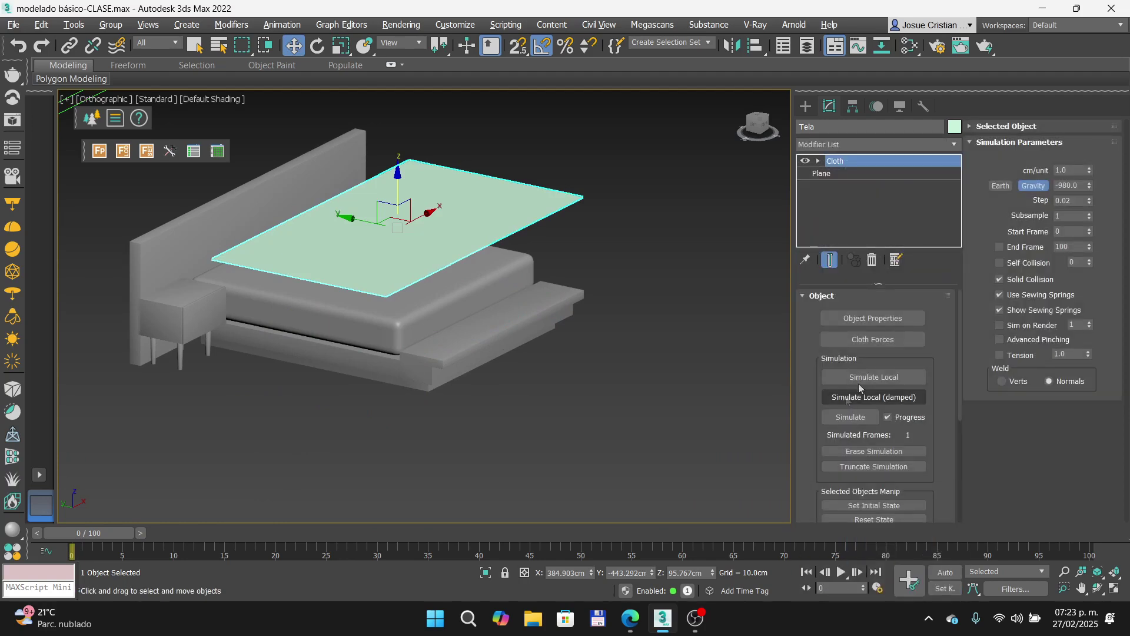
Step: In the new modifier's object properties, set Tela as Cloth with the Cotton preset
click(873, 319)
click(400, 105)
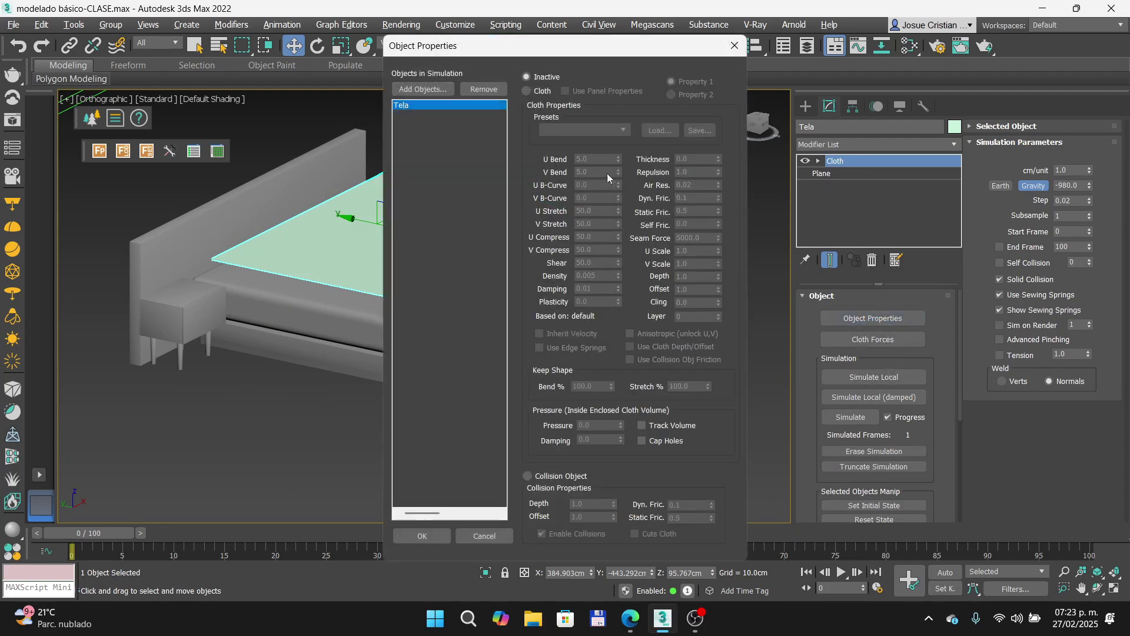
click(527, 90)
click(549, 128)
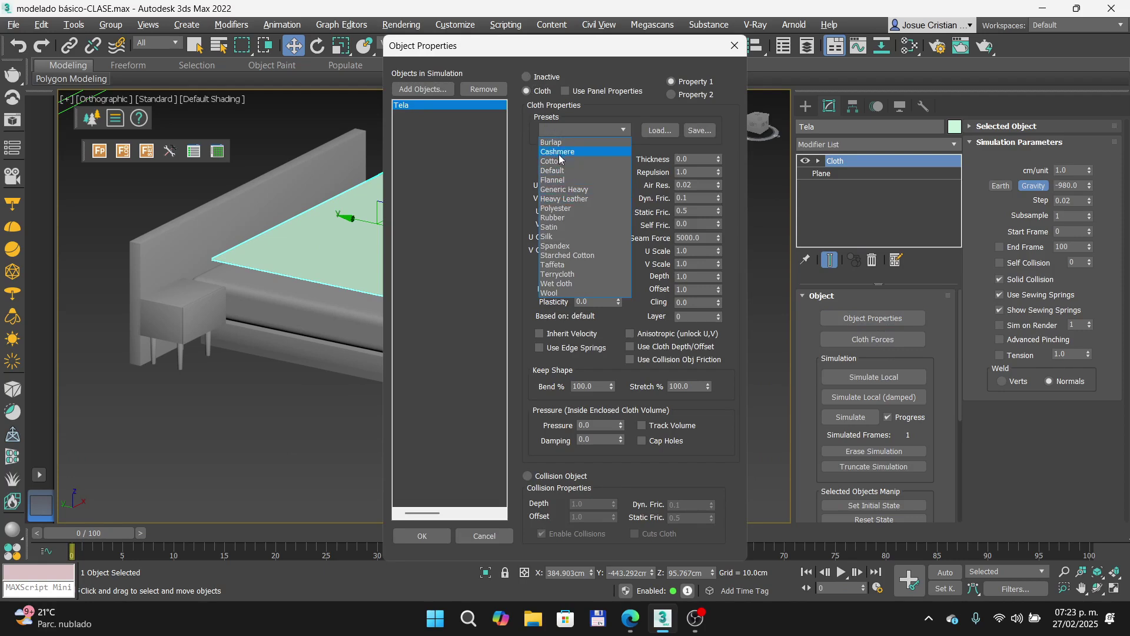
click(550, 160)
Step: Try to add the whole CAMA group to the cloth simulation
click(423, 89)
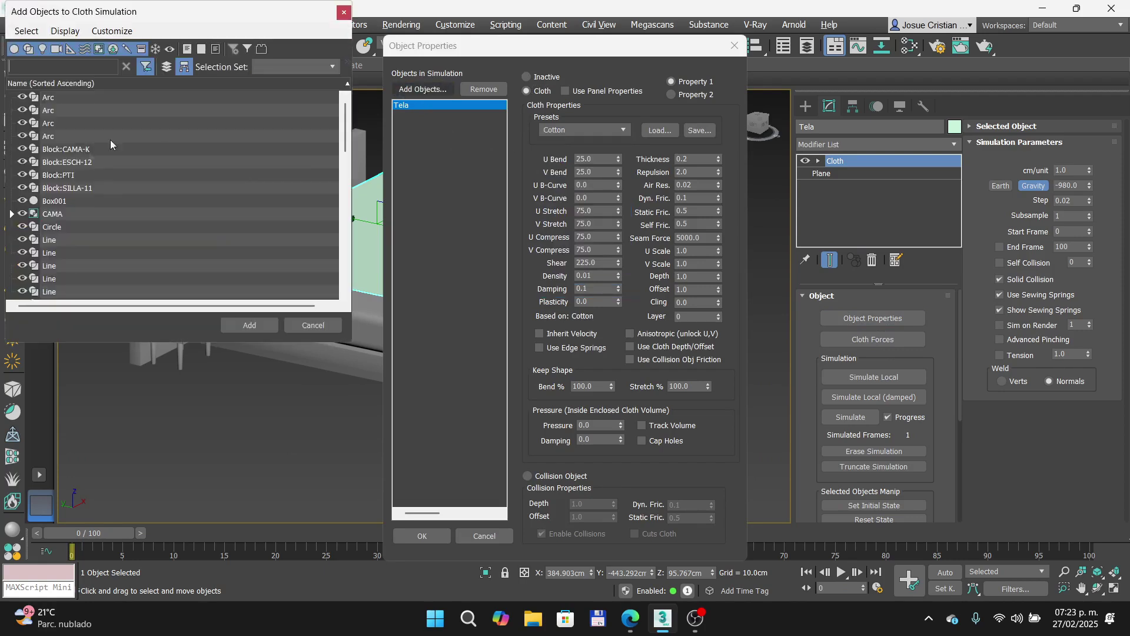
click(50, 214)
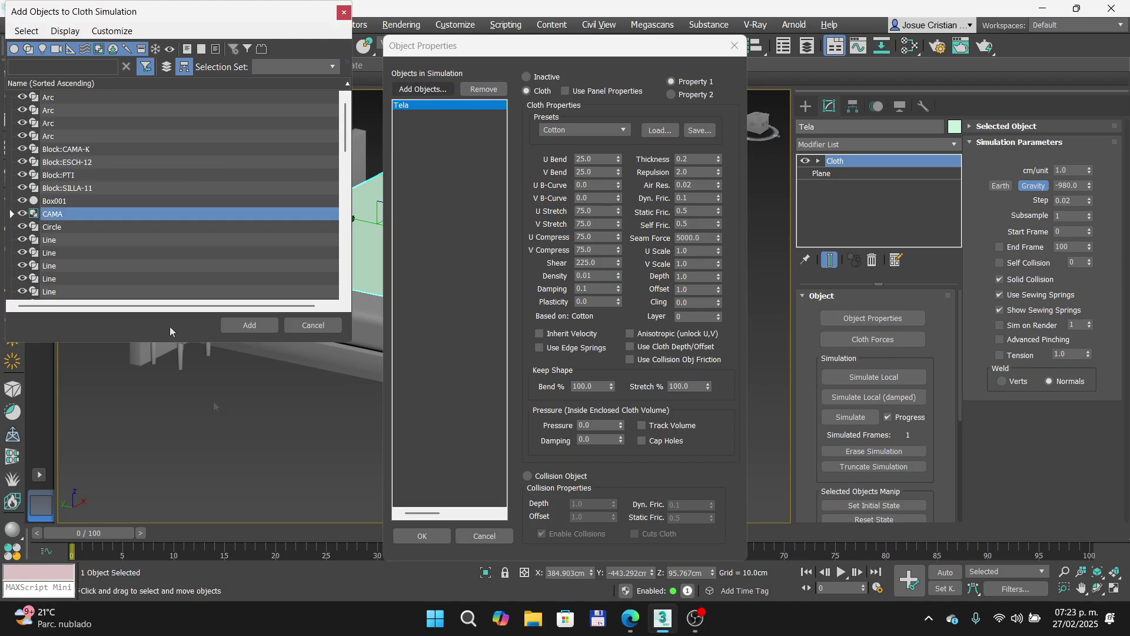
click(237, 322)
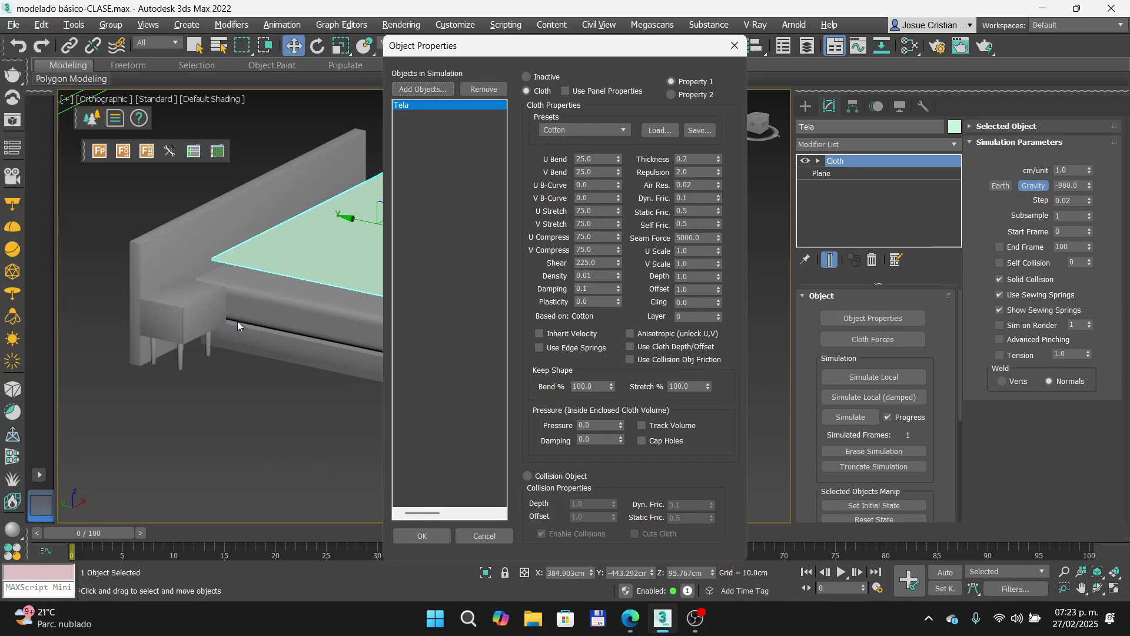
Step: Add Colchon from the CAMA group to the cloth simulation as a Collision Object, and accept the object properties
click(422, 89)
click(12, 214)
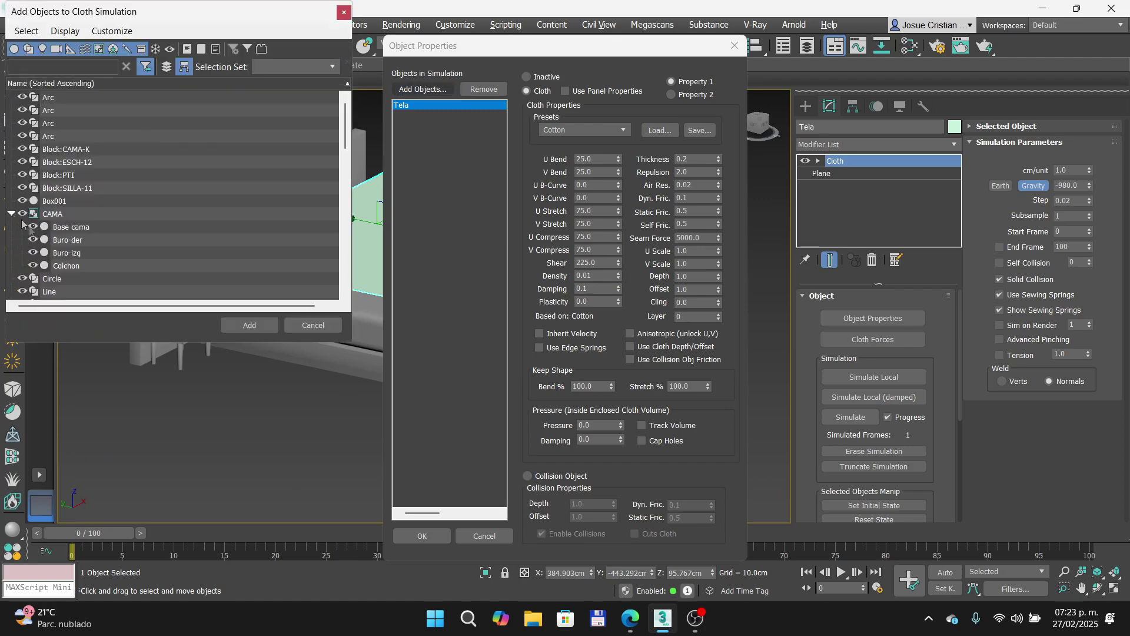
click(76, 268)
click(254, 324)
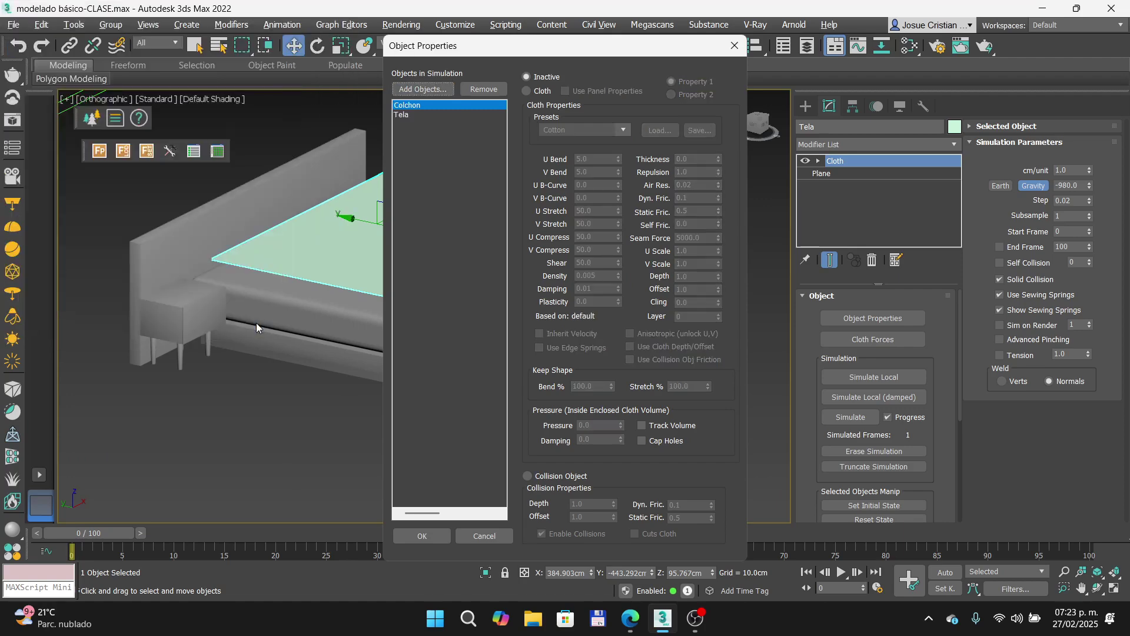
click(528, 476)
click(430, 536)
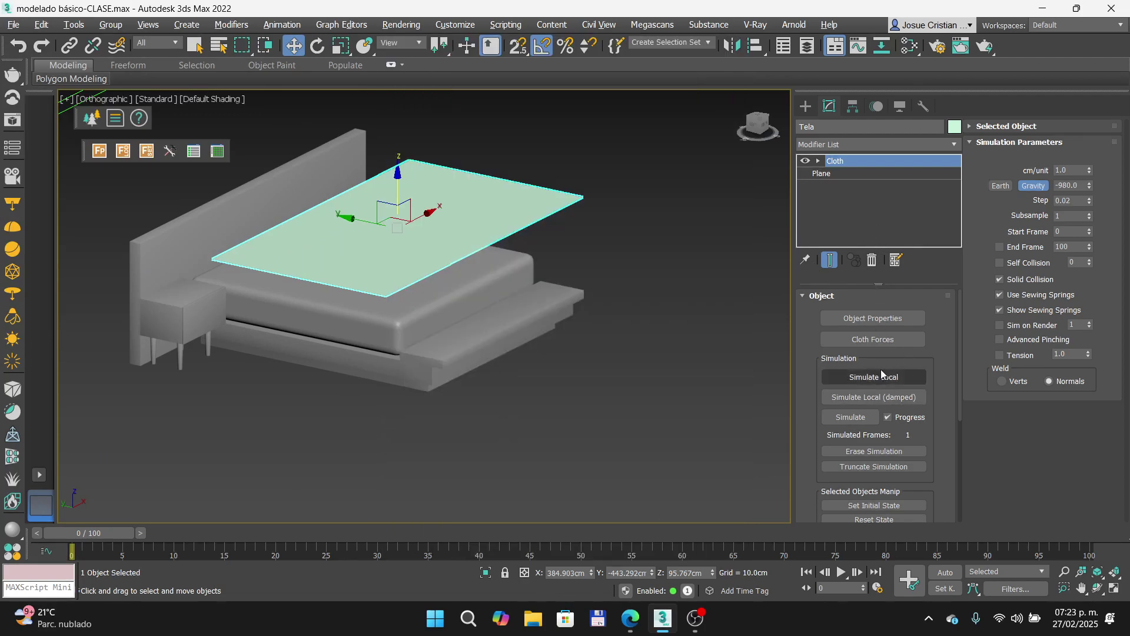
Step: Run Simulate Local on Tela with Colchon as the only collision object, and stop the simulation
click(877, 376)
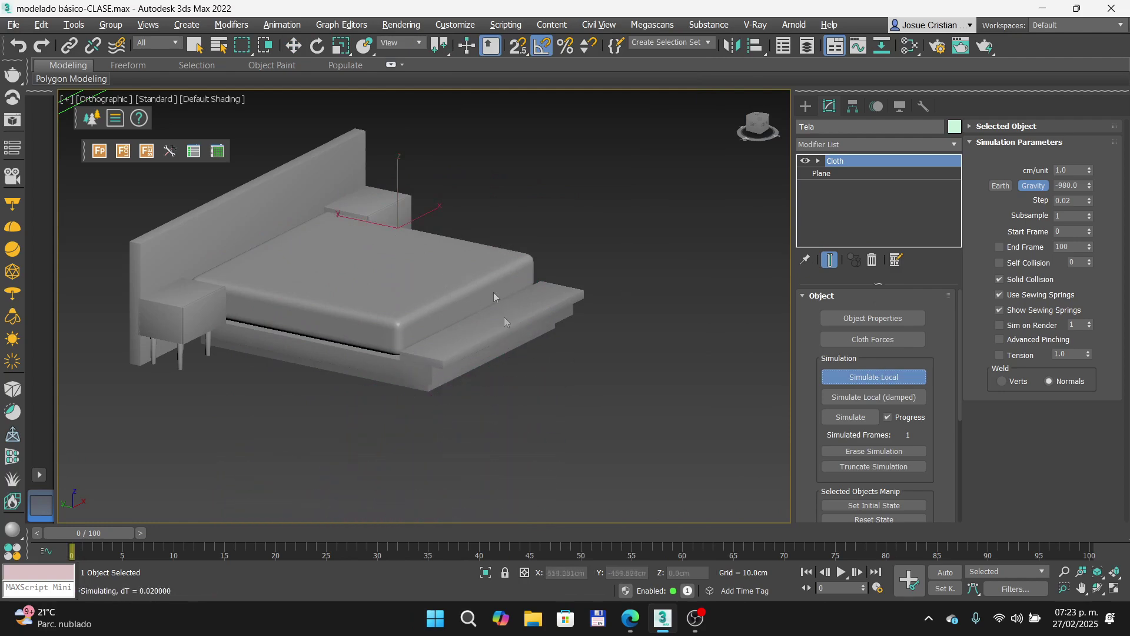
click(878, 379)
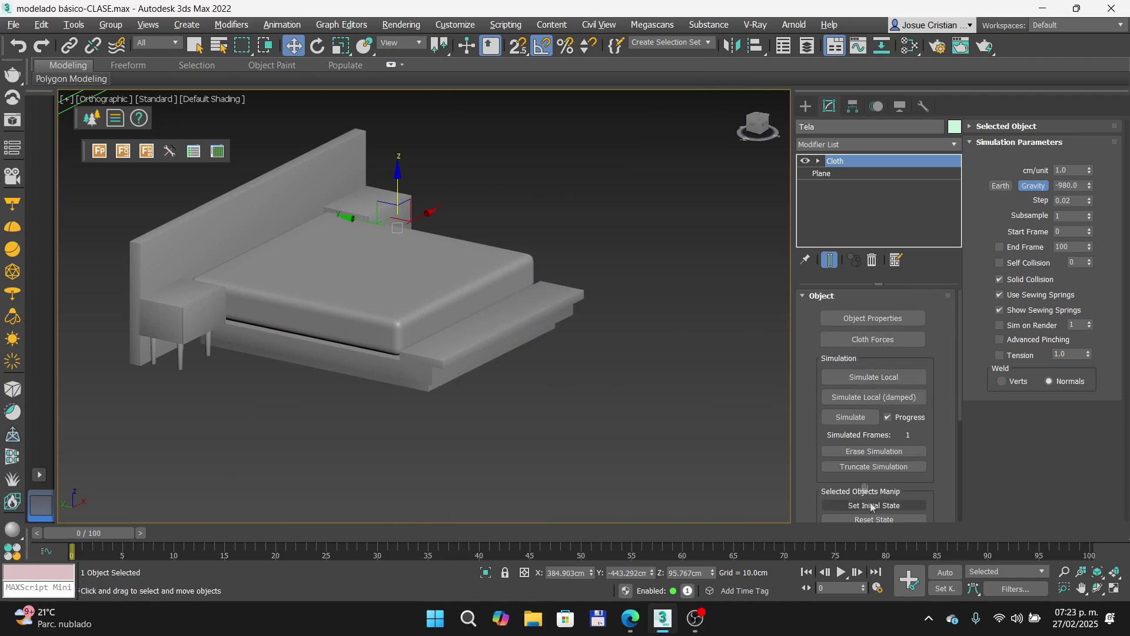
Step: Reset Tela's cloth state, remove its Cloth modifier, and select the CAMA group for a grouping command
click(885, 519)
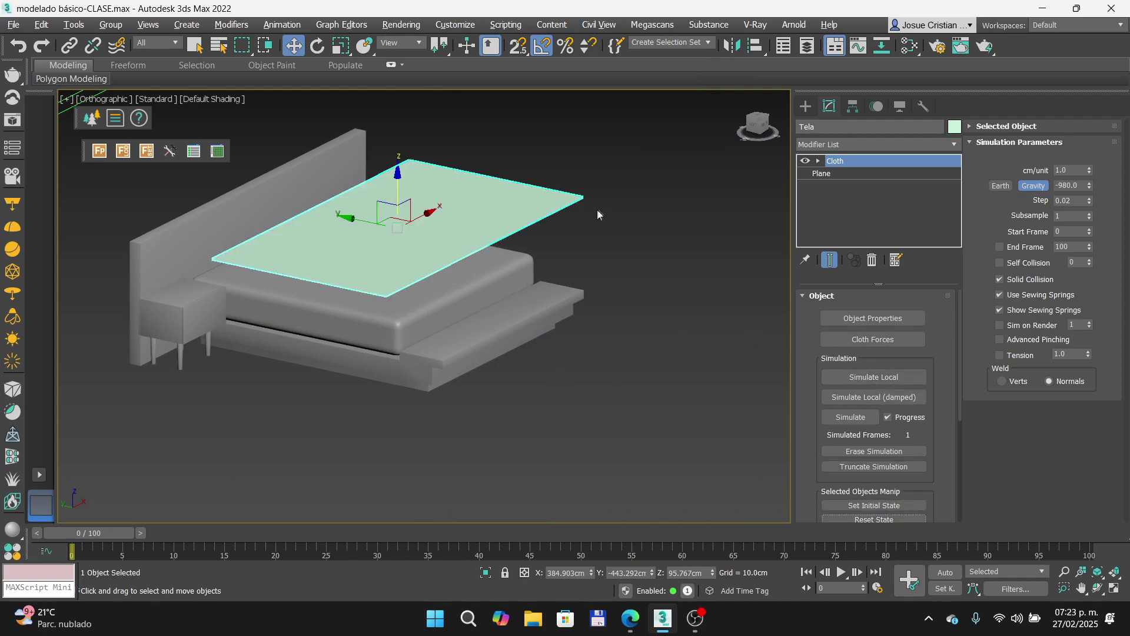
click(872, 260)
click(591, 311)
click(397, 304)
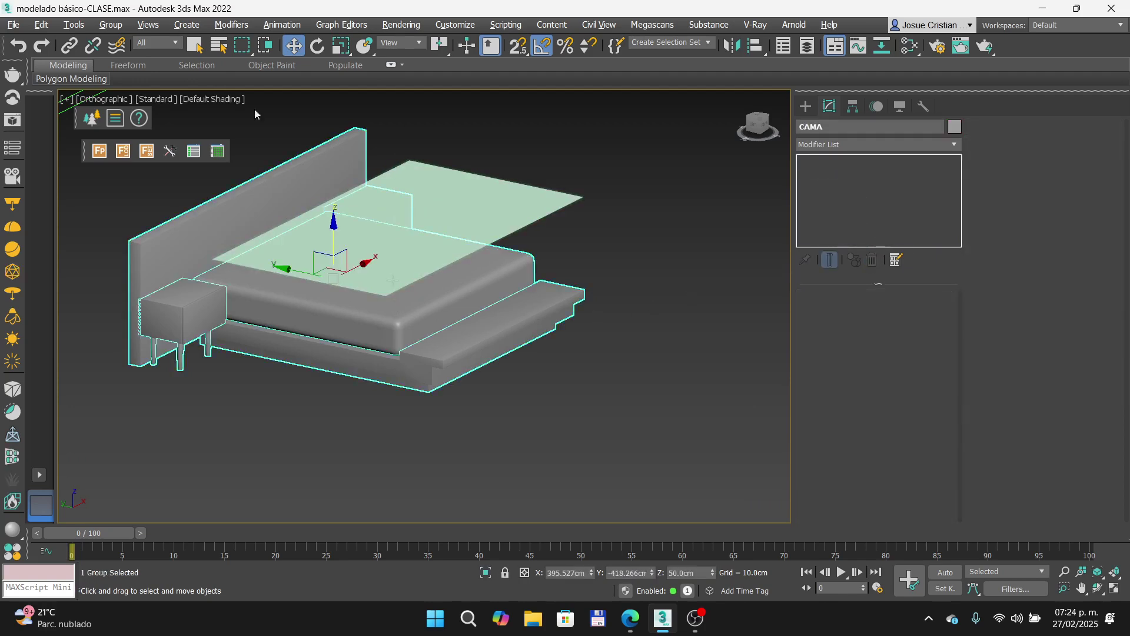
click(110, 25)
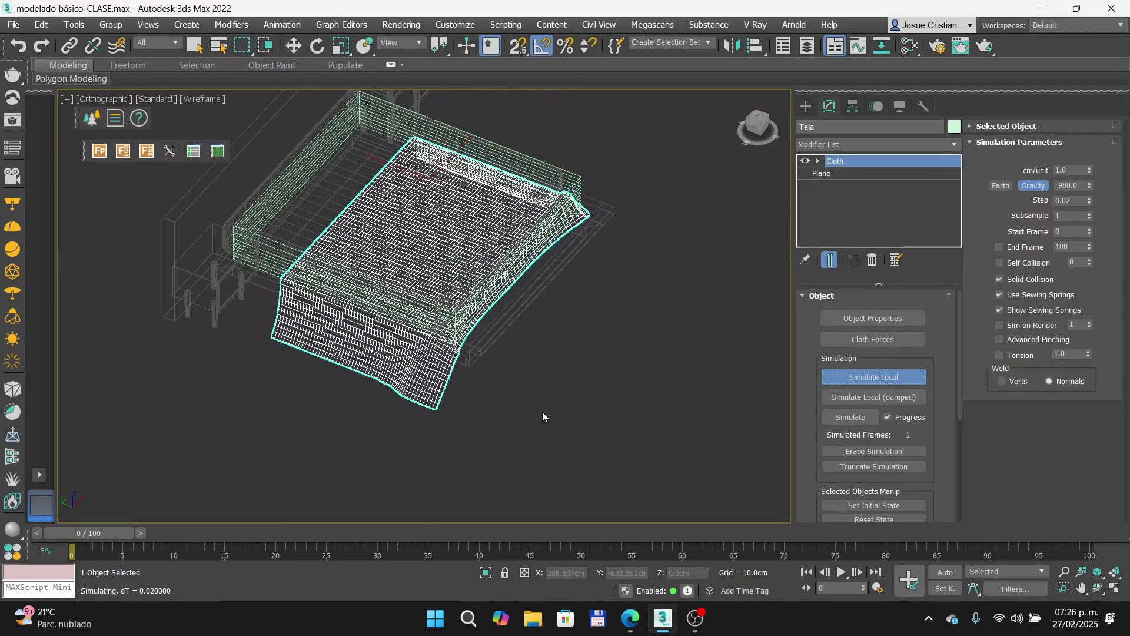
Step: Switch the viewport from wireframe to shaded display to inspect the running drape simulation at the foot of the bed
key(F3)
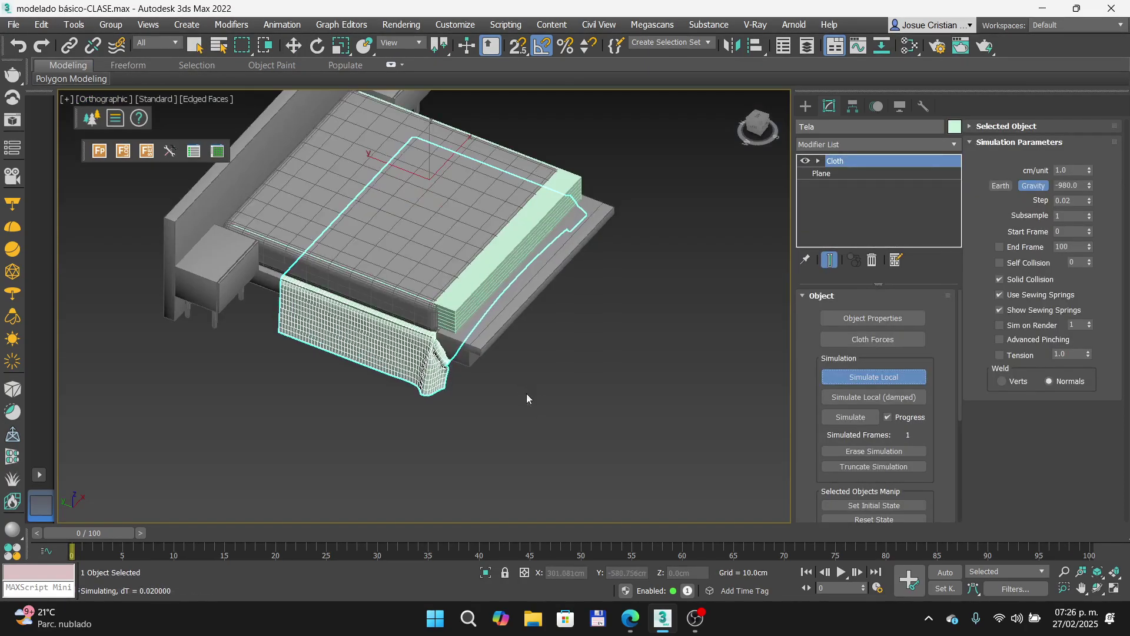
mouse_move(496, 404)
alt+middle_down()
mouse_move(489, 372)
mouse_move(497, 386)
alt+middle_up()
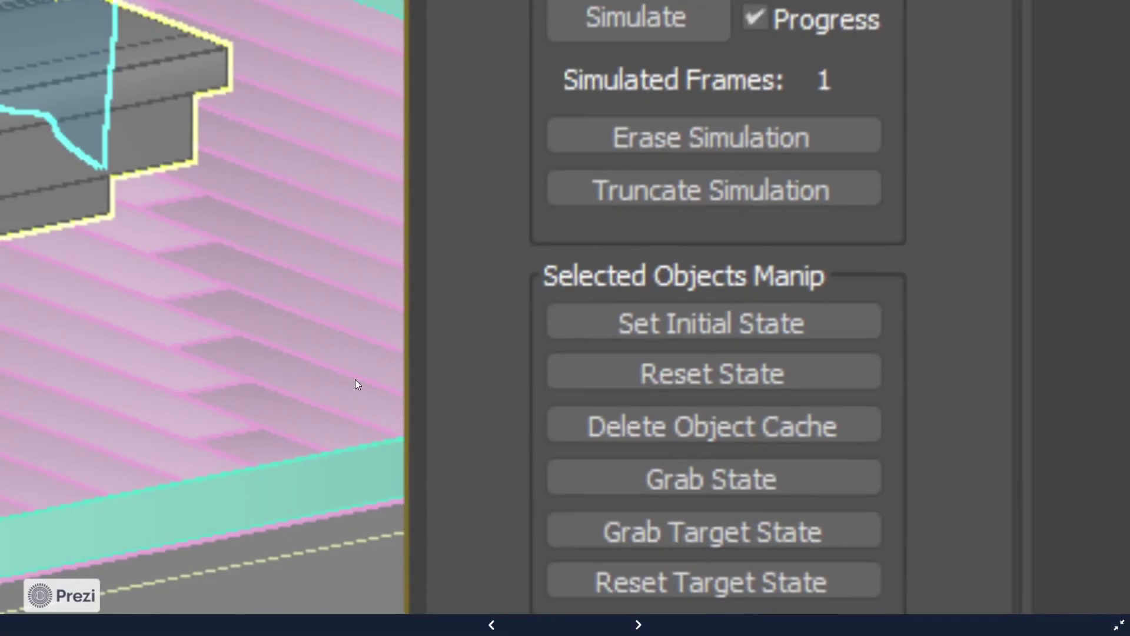
Step: Review the presentation slides on stopping the simulation and smoothing the cloth geometry, and return to 3ds Max
key(Right)
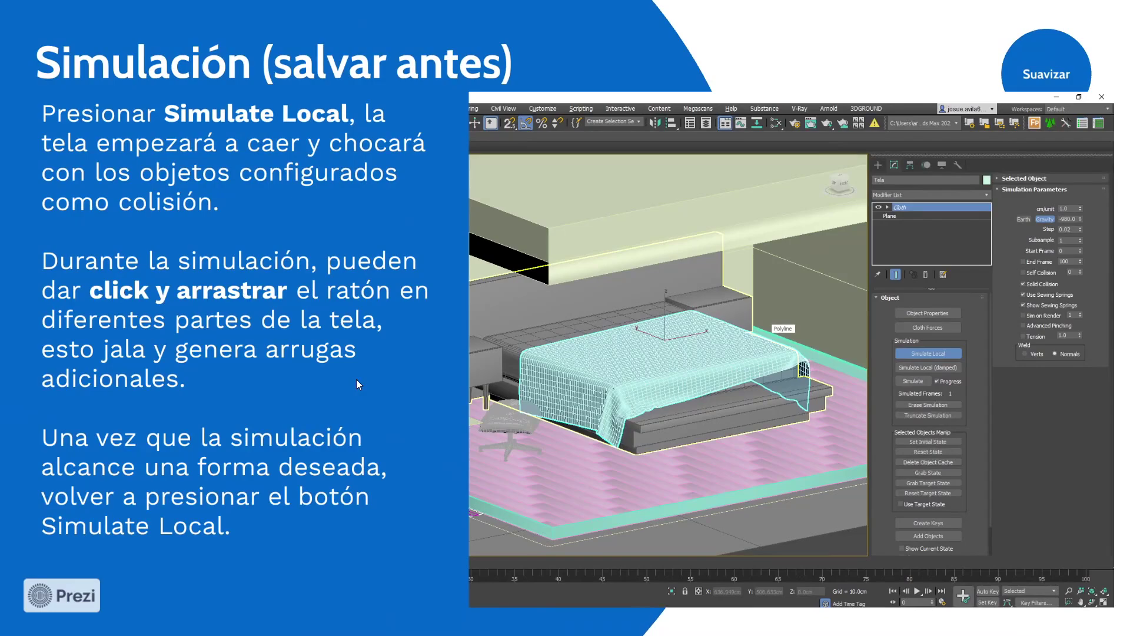
key(Right)
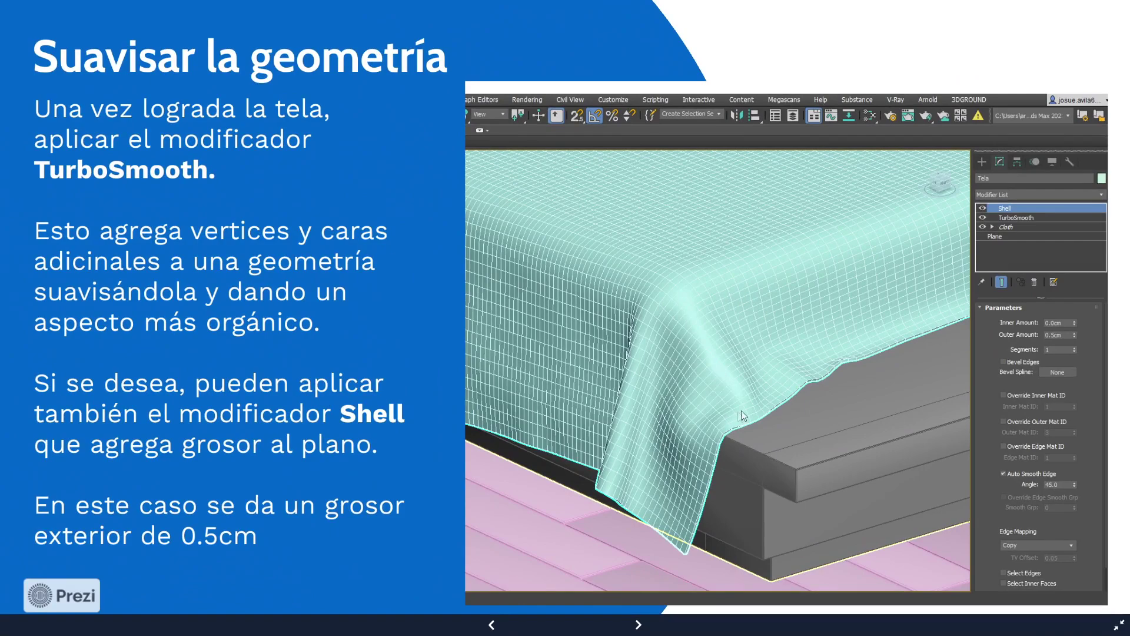
key(Right)
key(alt+Tab)
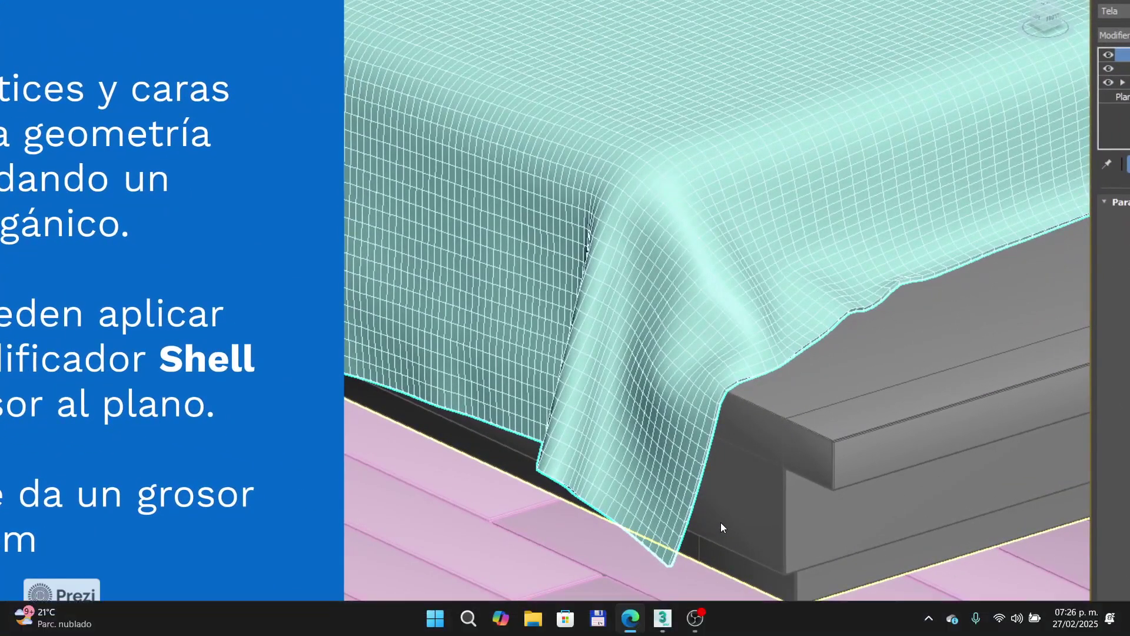
Step: Stop the local cloth simulation and add a TurboSmooth modifier to Tela
mouse_move(433, 299)
alt+middle_down()
mouse_move(412, 276)
mouse_move(436, 295)
alt+middle_up()
scroll(284, 295, up, 2)
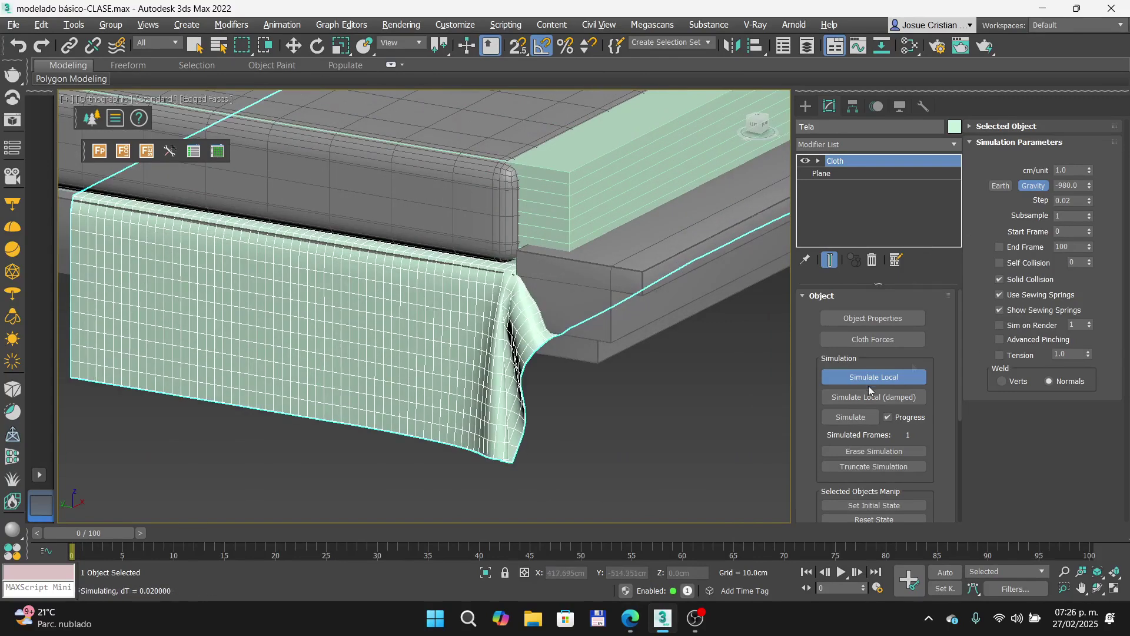
click(840, 376)
click(954, 144)
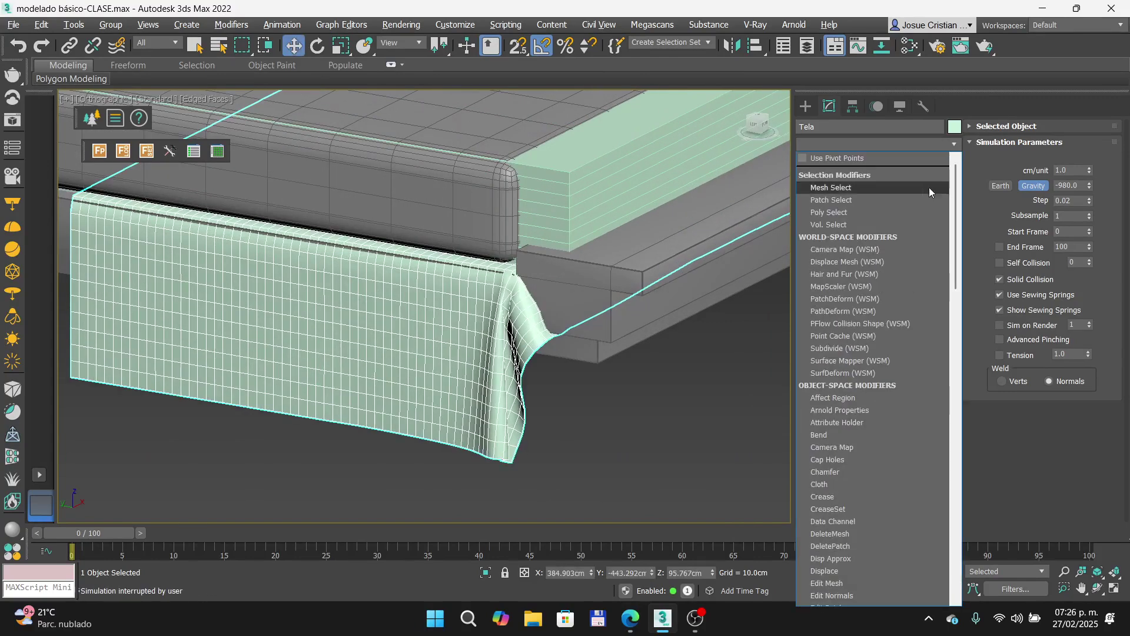
text(t)
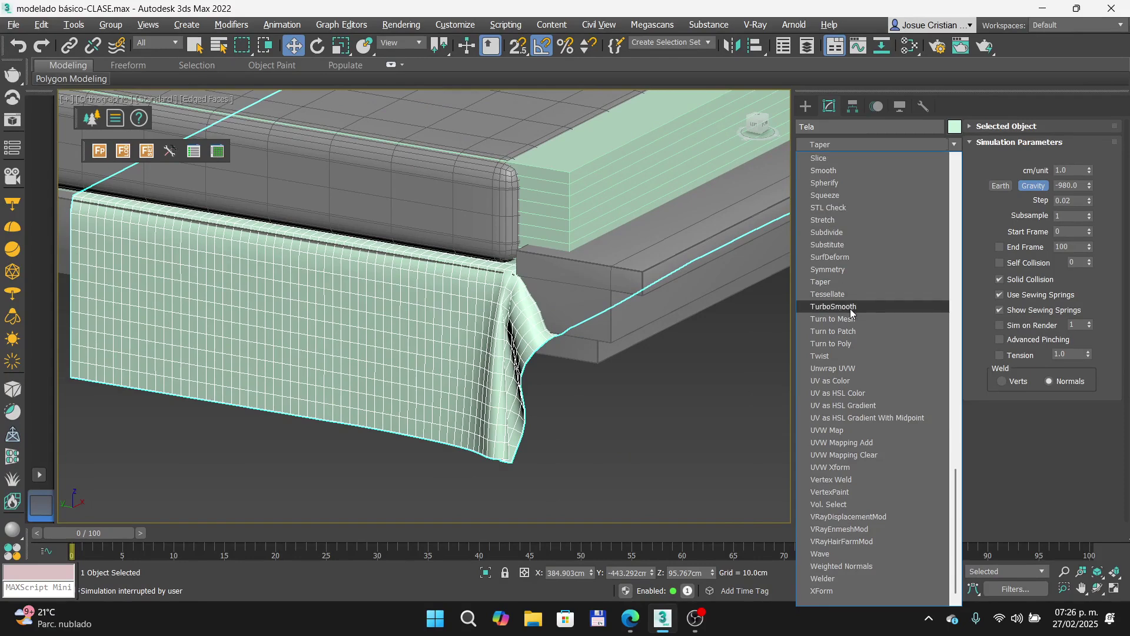
click(851, 307)
Step: Add a Shell modifier above TurboSmooth on Tela, with an outer amount of 0.5 cm
click(955, 143)
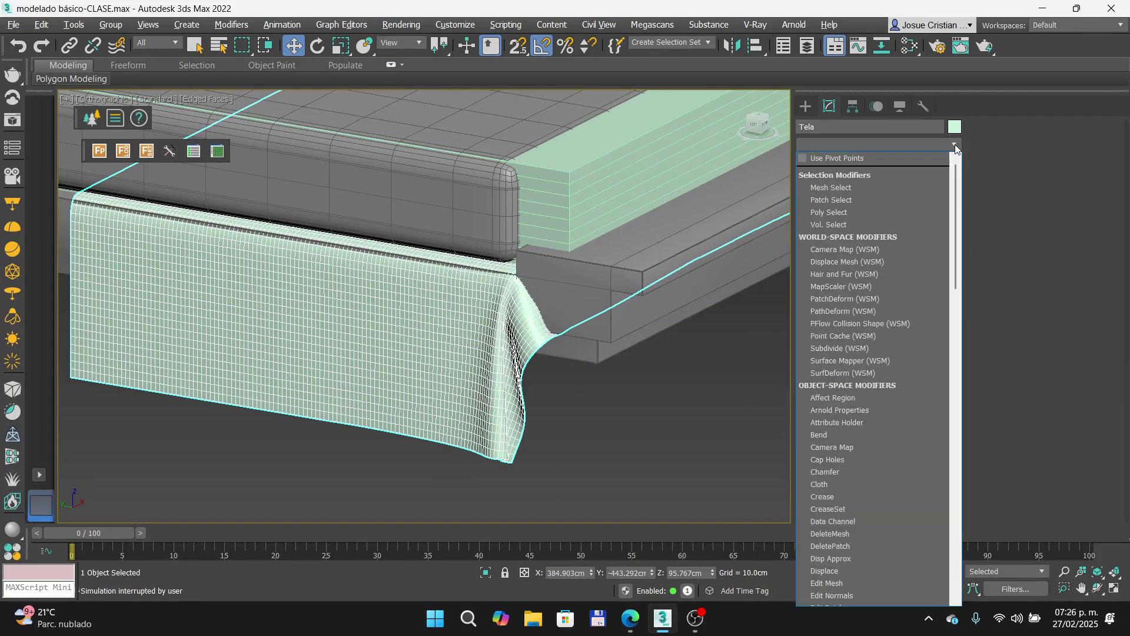
scroll(955, 144, down, 5)
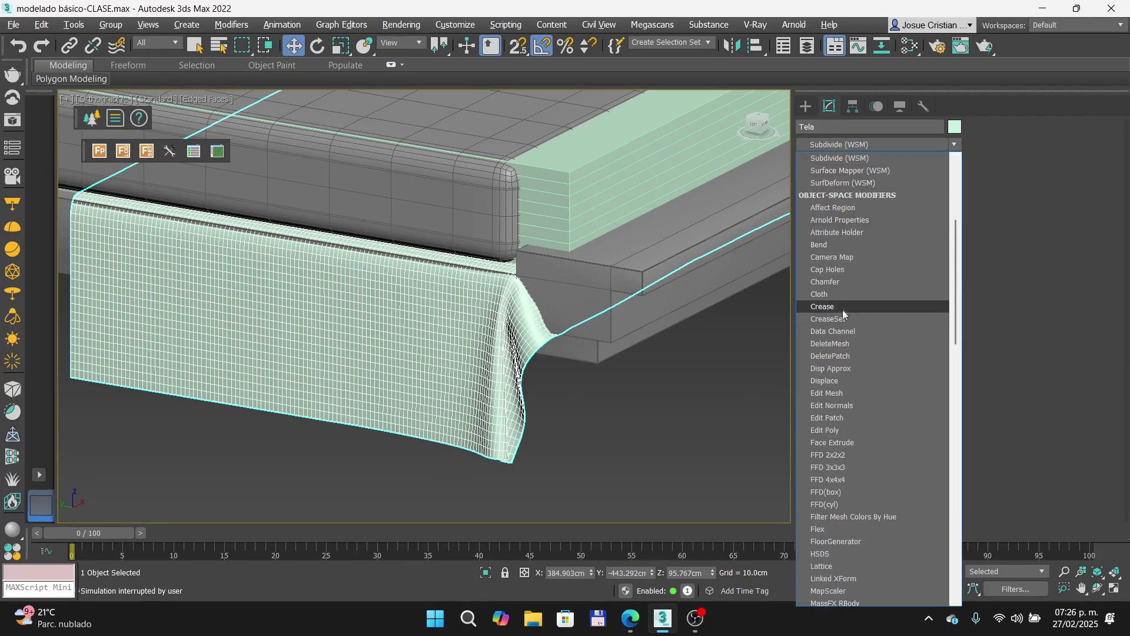
scroll(870, 332, down, 1)
scroll(871, 332, down, 9)
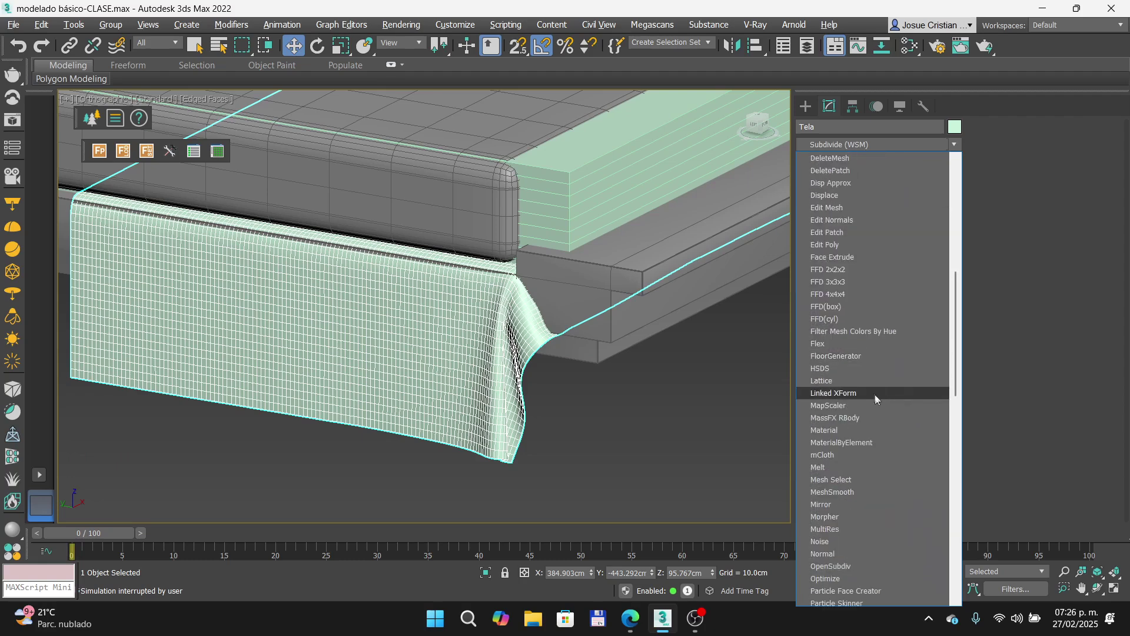
scroll(879, 466, down, 3)
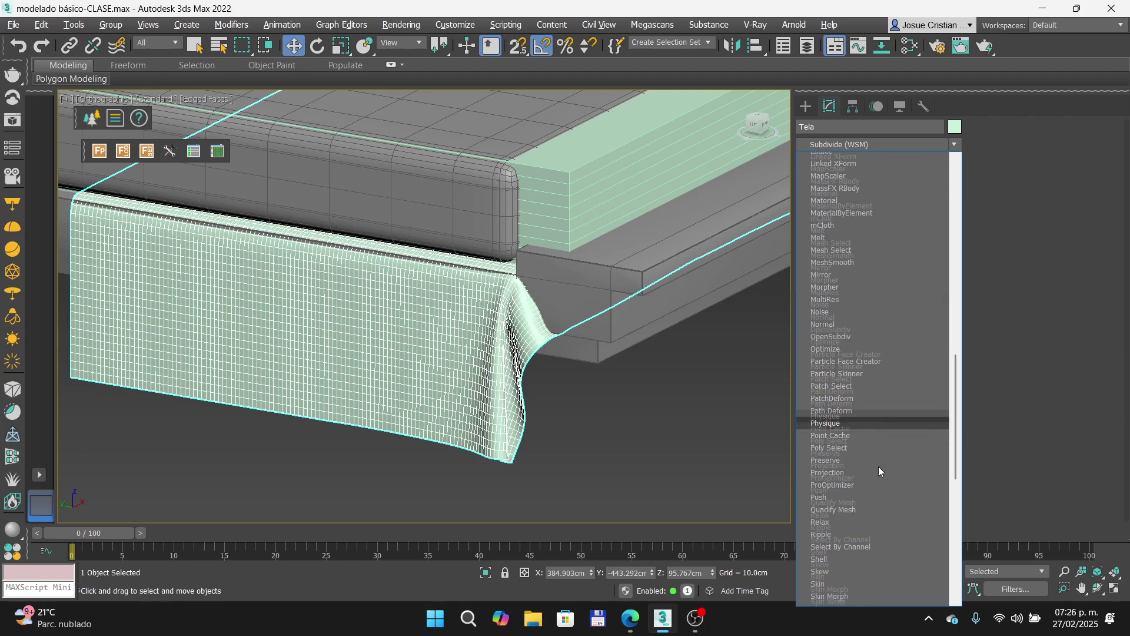
click(856, 492)
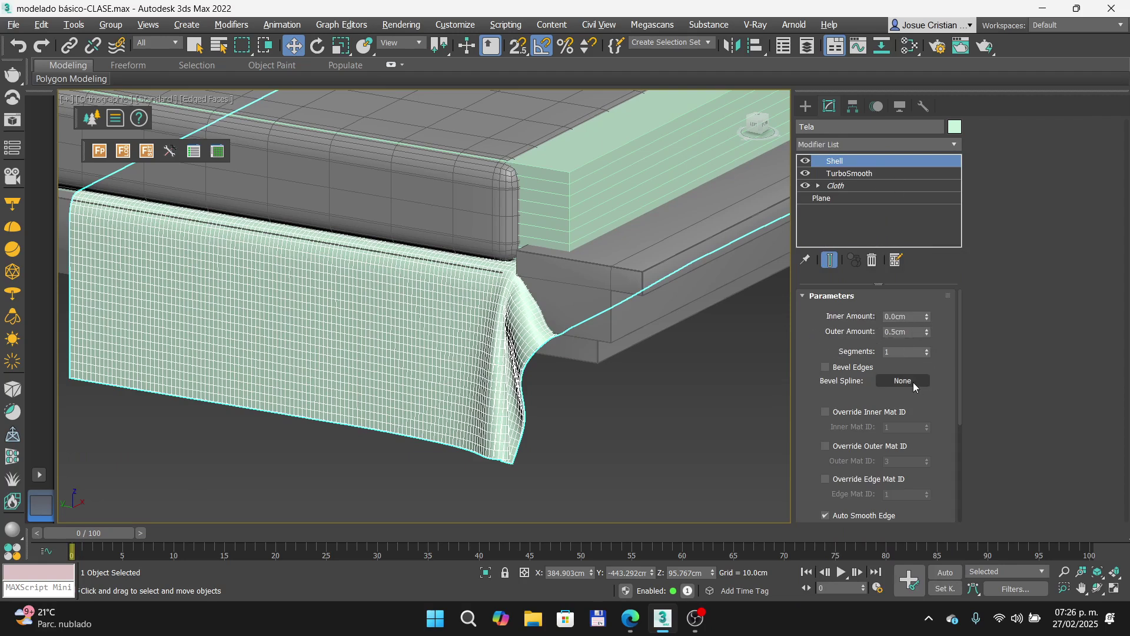
Step: Switch to the presentation, compare the pillow slide with the geometry-smoothing slide, and return to 3ds Max
click(632, 619)
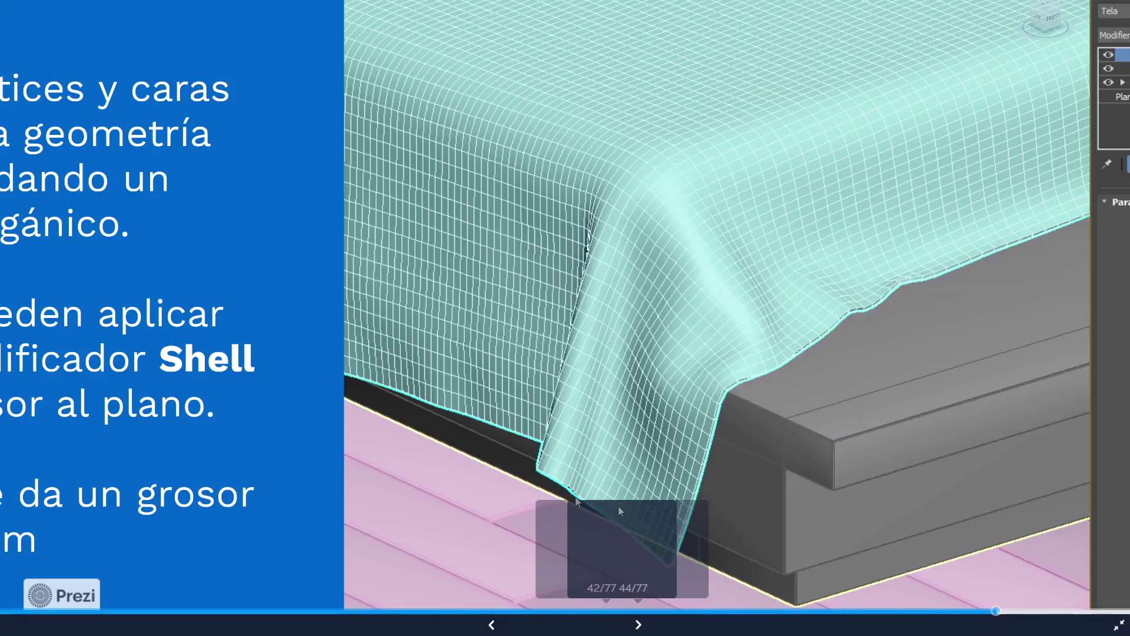
scroll(608, 337, down, 1)
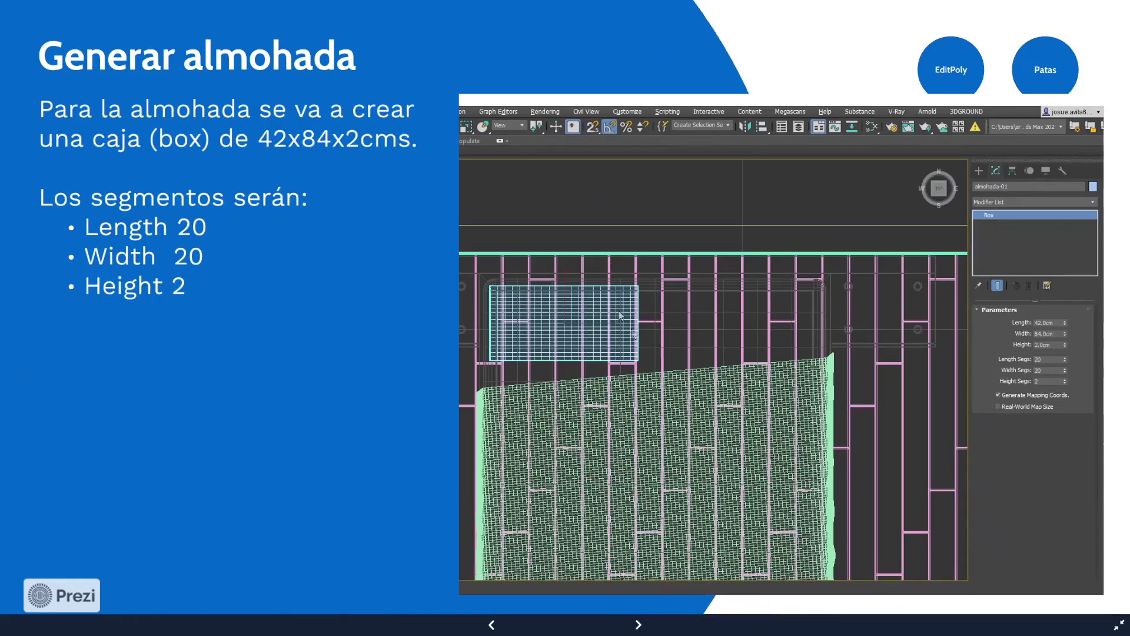
key(Left)
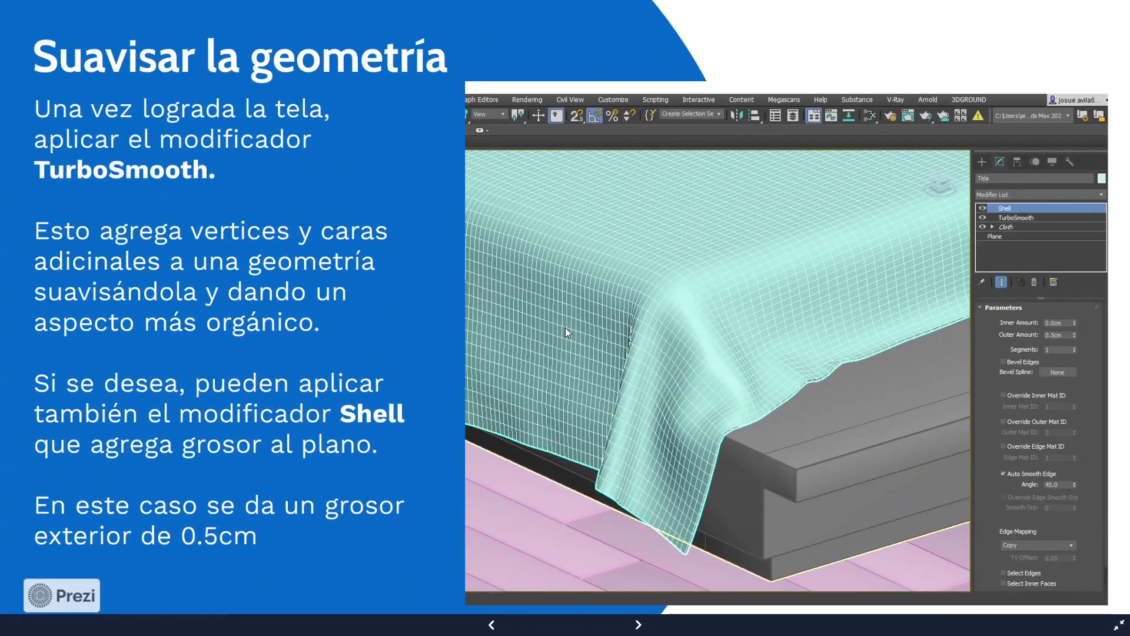
key(Left)
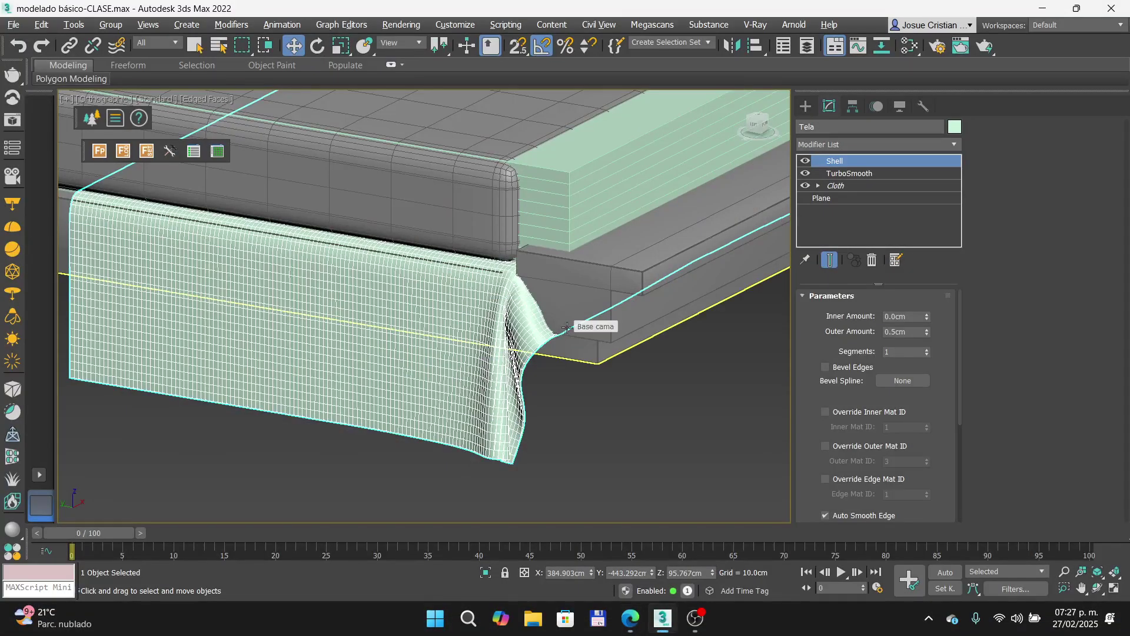
Step: Deselect Tela, and read the pillow box's dimensions and segment settings on the presentation's Generar almohada slide
scroll(437, 364, down, 3)
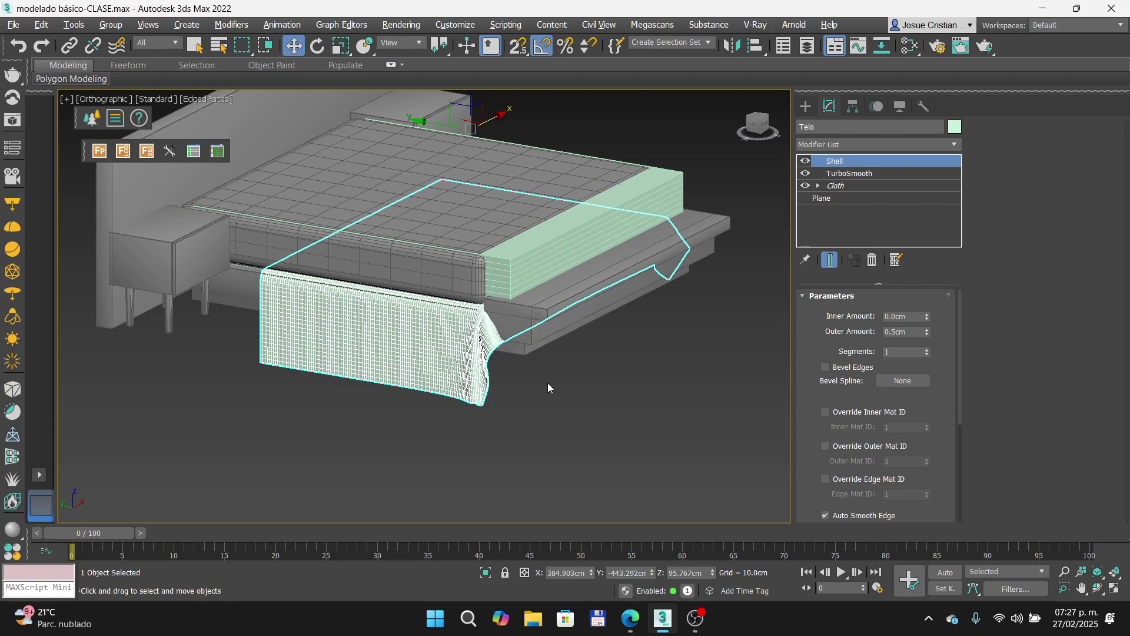
click(667, 328)
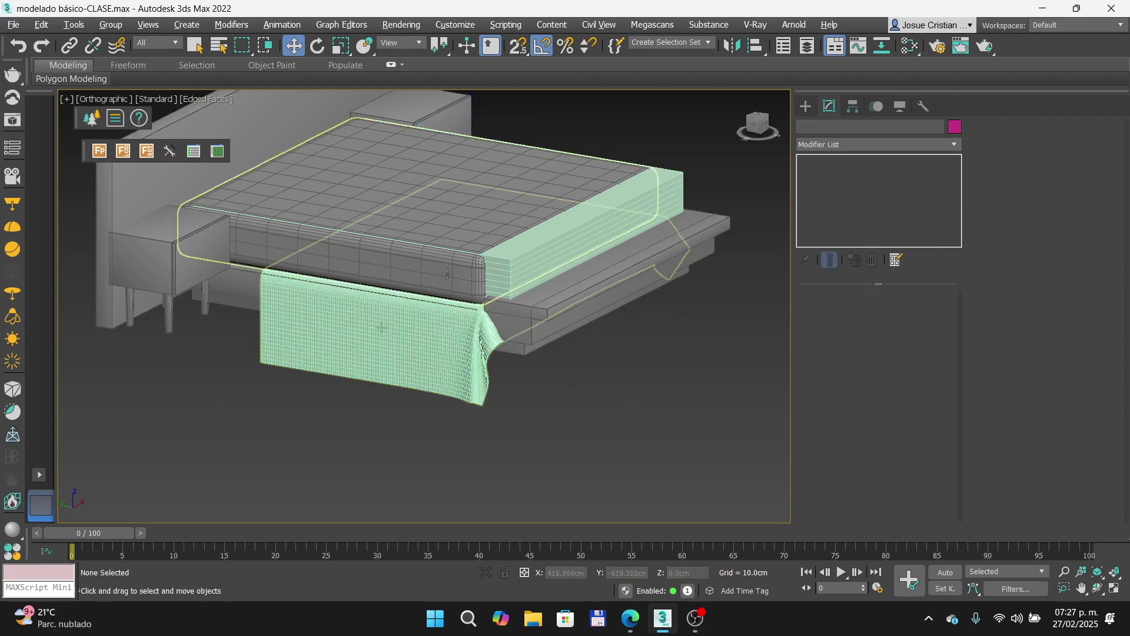
click(635, 625)
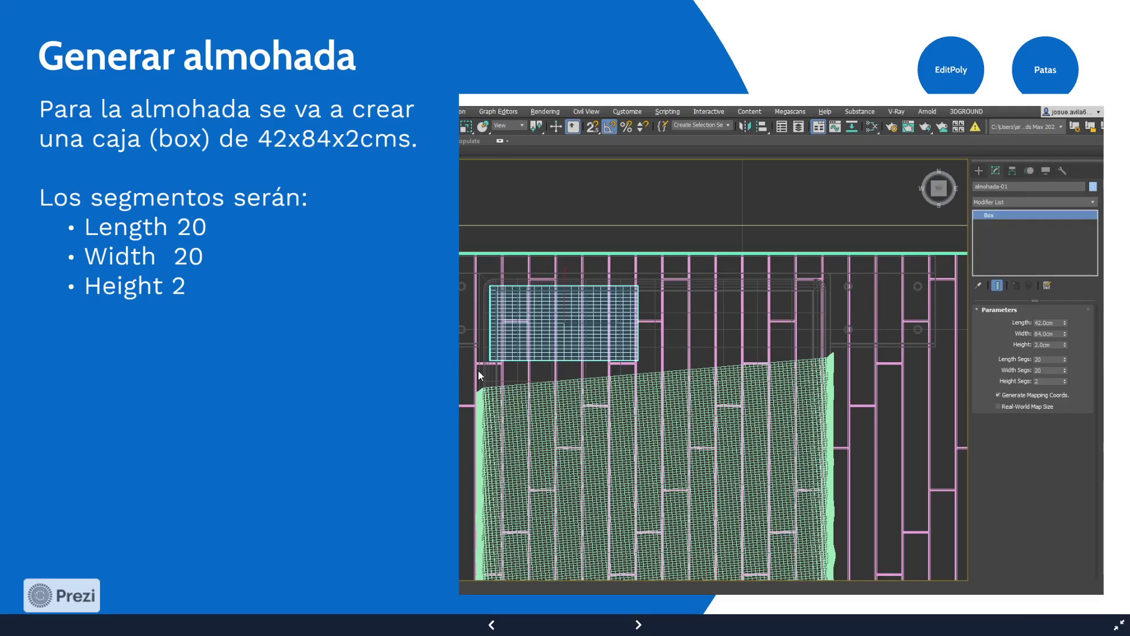
scroll(541, 339, up, 2)
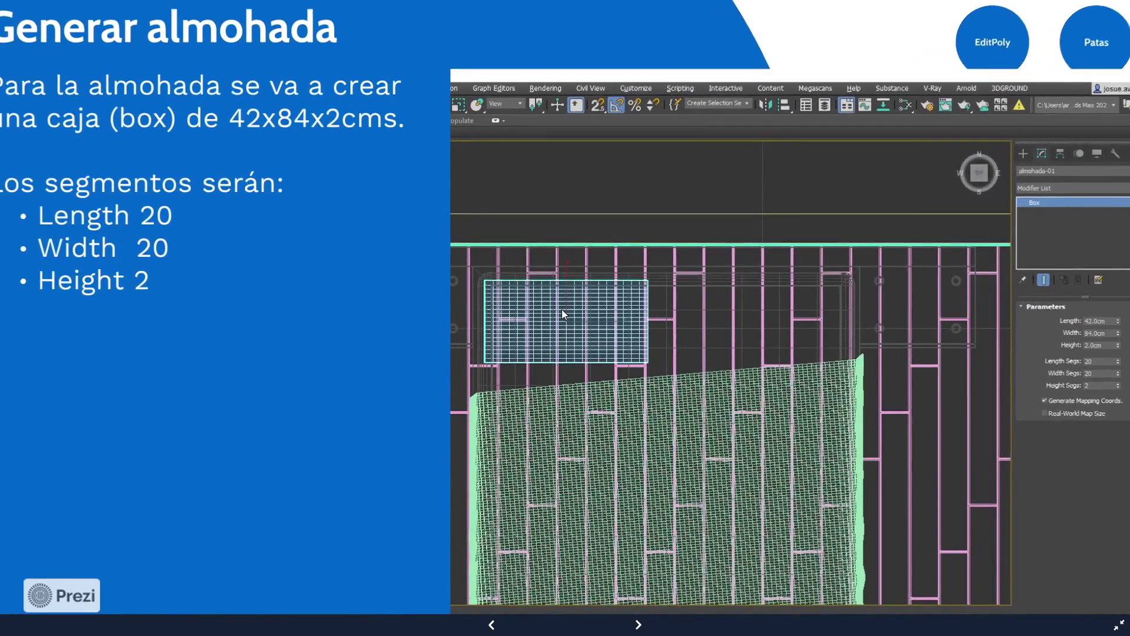
scroll(562, 309, down, 2)
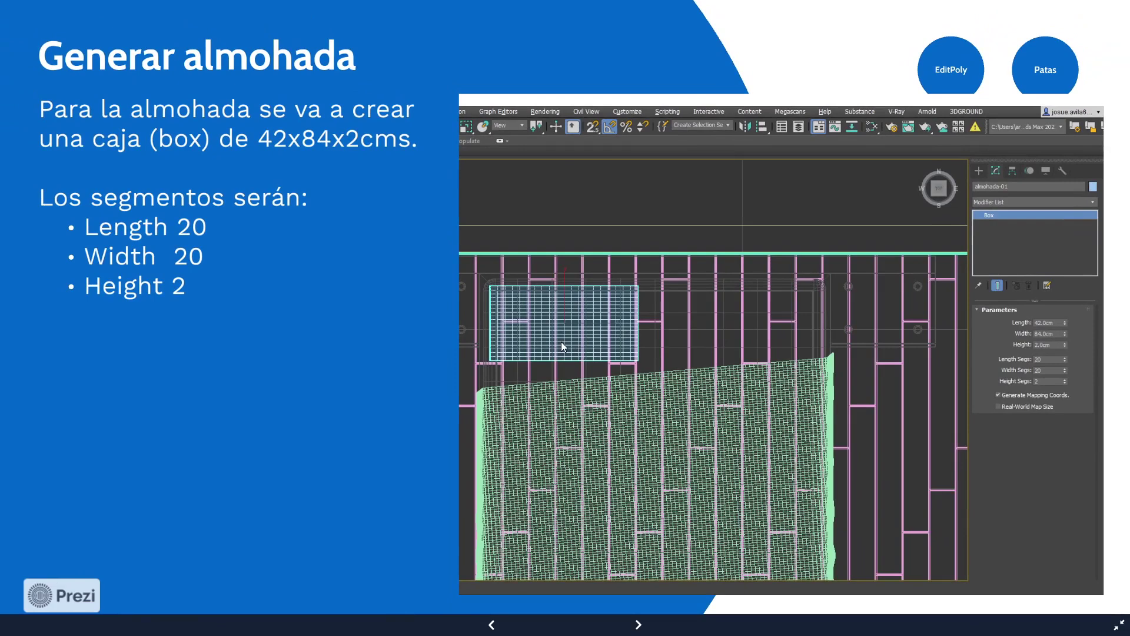
key(alt+Tab)
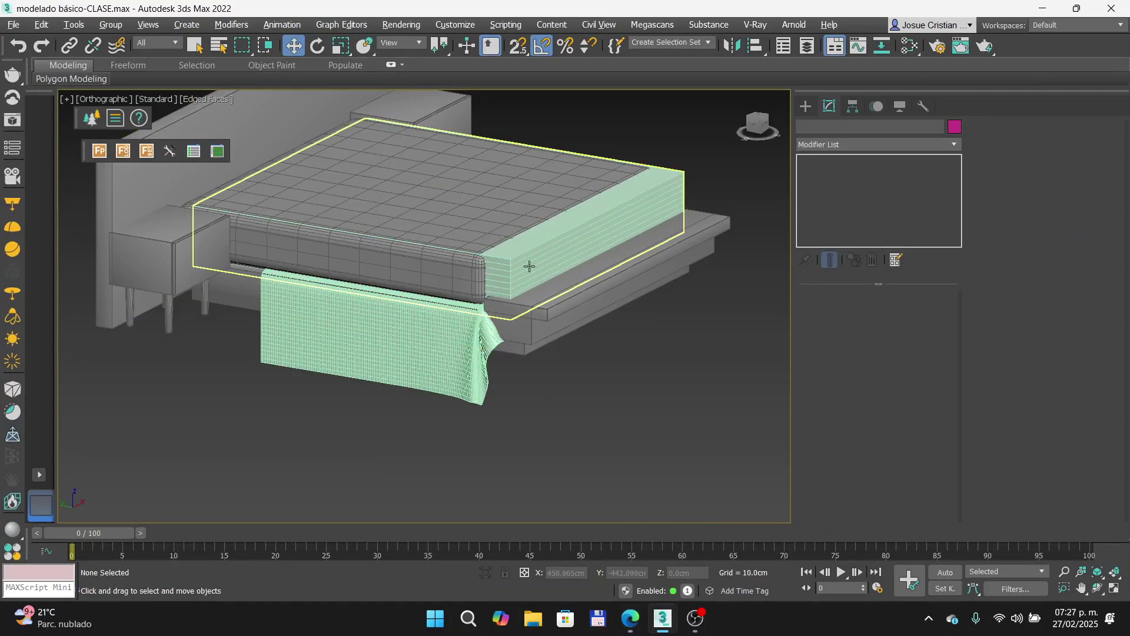
Step: In the Top view, delete the auxiliary COLCHON2 collision box from the bed
key(t)
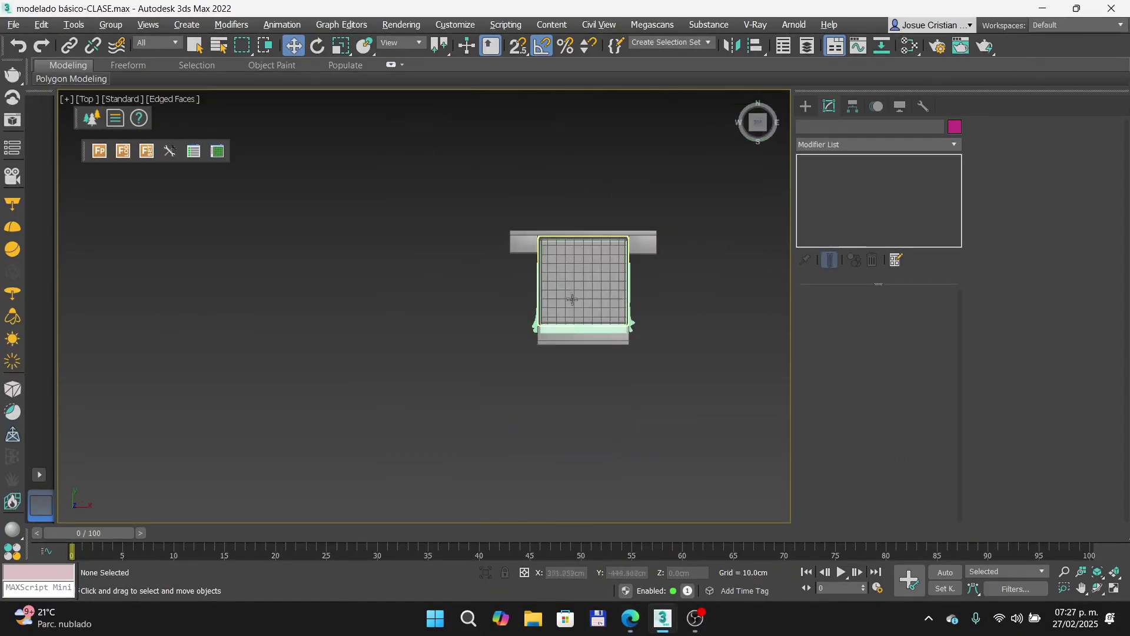
scroll(665, 340, up, 5)
click(665, 340)
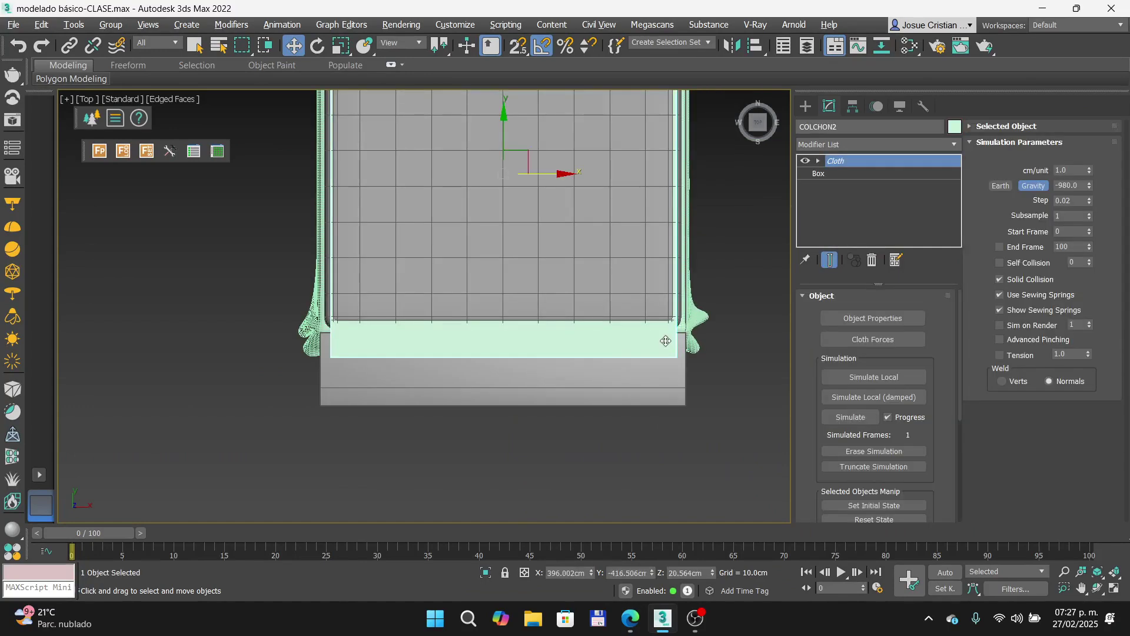
key(Delete)
scroll(419, 353, down, 4)
middle_drag(456, 253, 423, 332)
scroll(368, 277, up, 2)
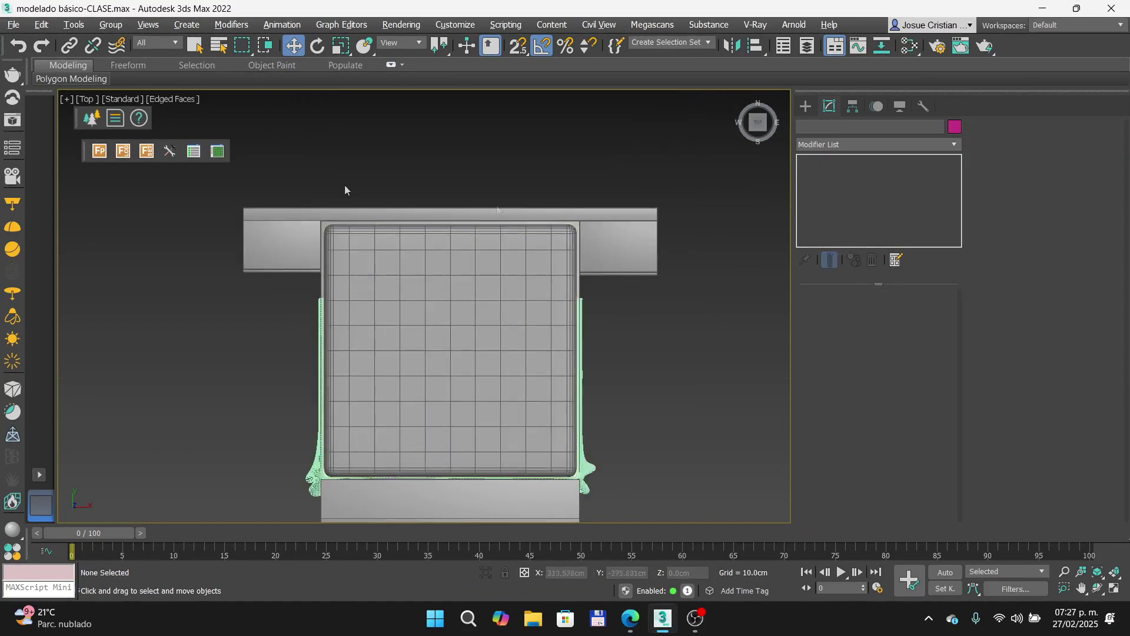
Step: Draw a box about 34 cm long and 81 cm wide near the mattress's headboard end, and show the view in wireframe
click(813, 109)
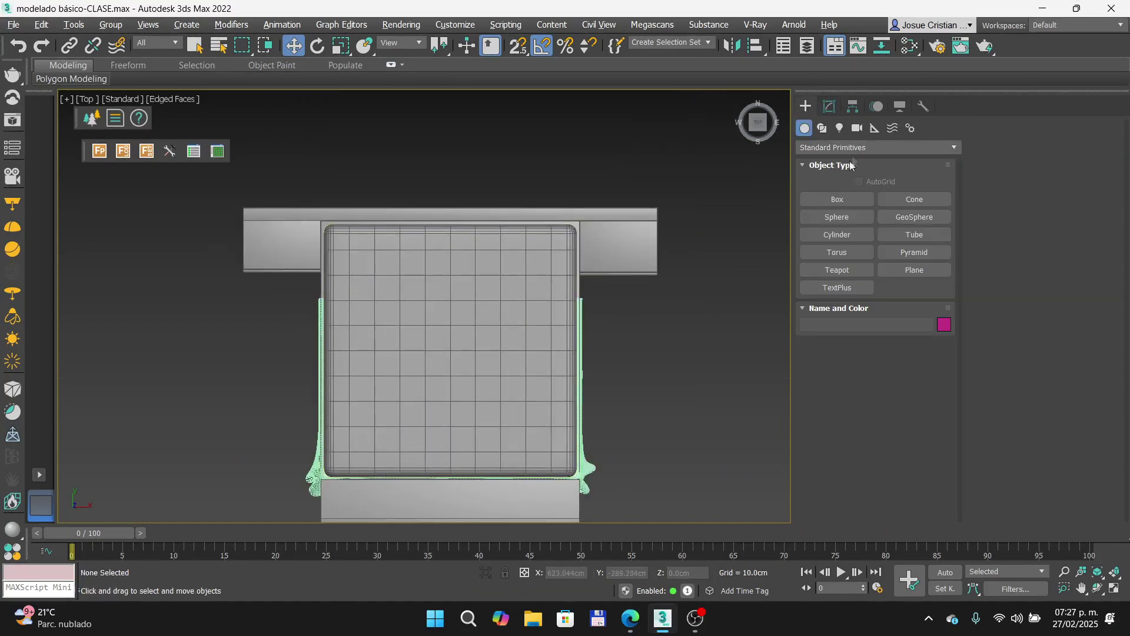
click(838, 201)
drag(352, 254, 458, 298)
key(F3)
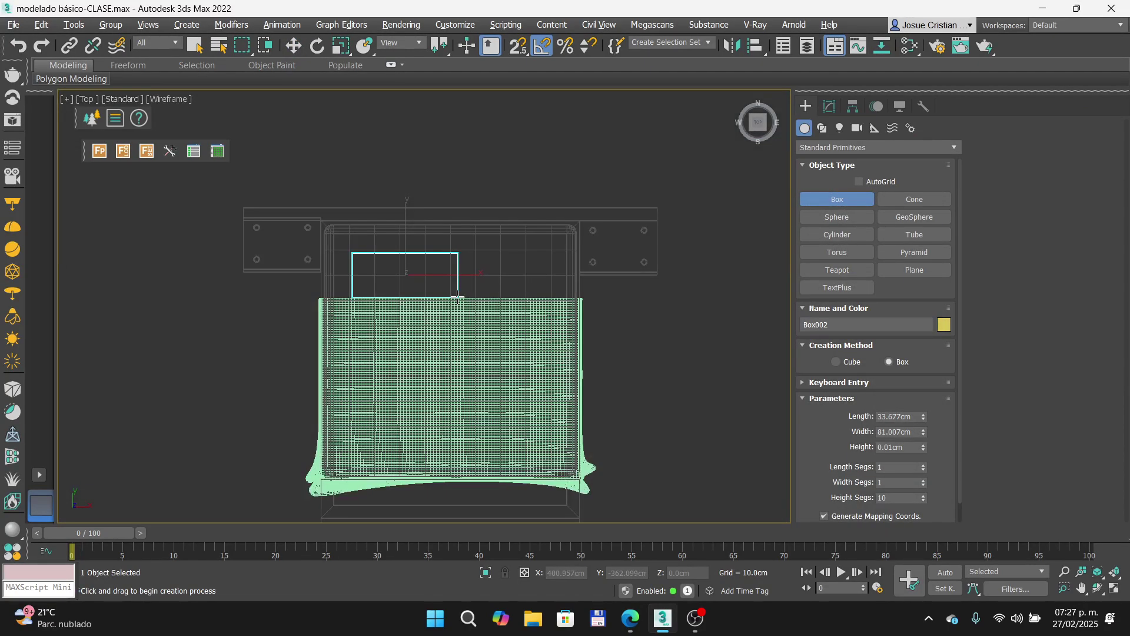
Step: Check the pillow dimensions in the presentation, and set the new box to length 42 cm, width 82 cm and height 2 cm
click(631, 619)
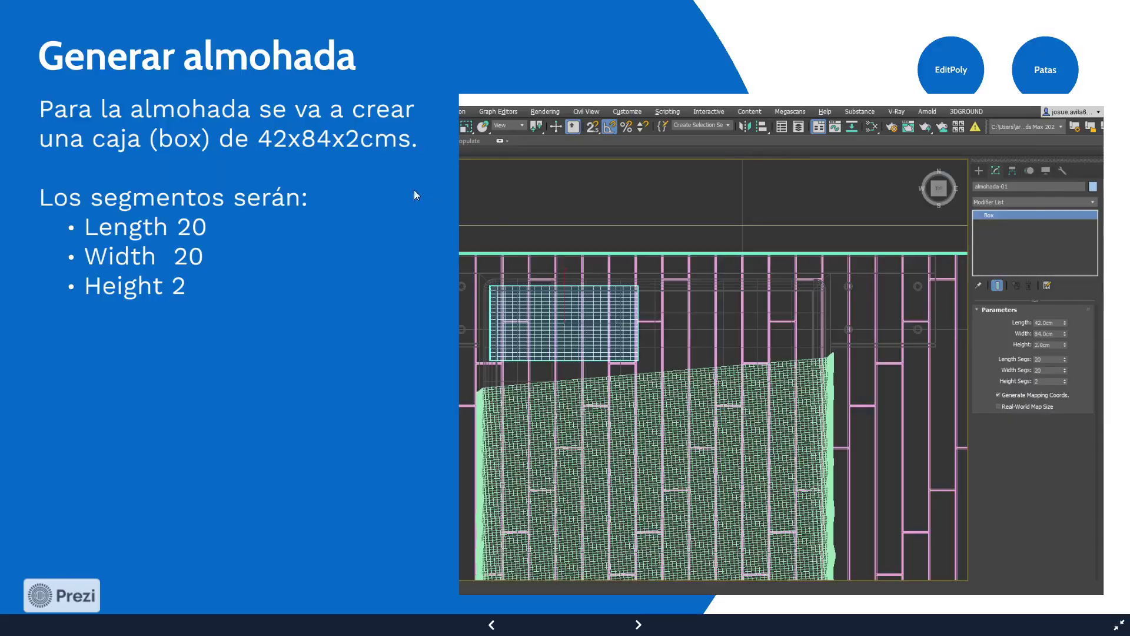
key(alt+Tab)
double_click(901, 429)
click(905, 418)
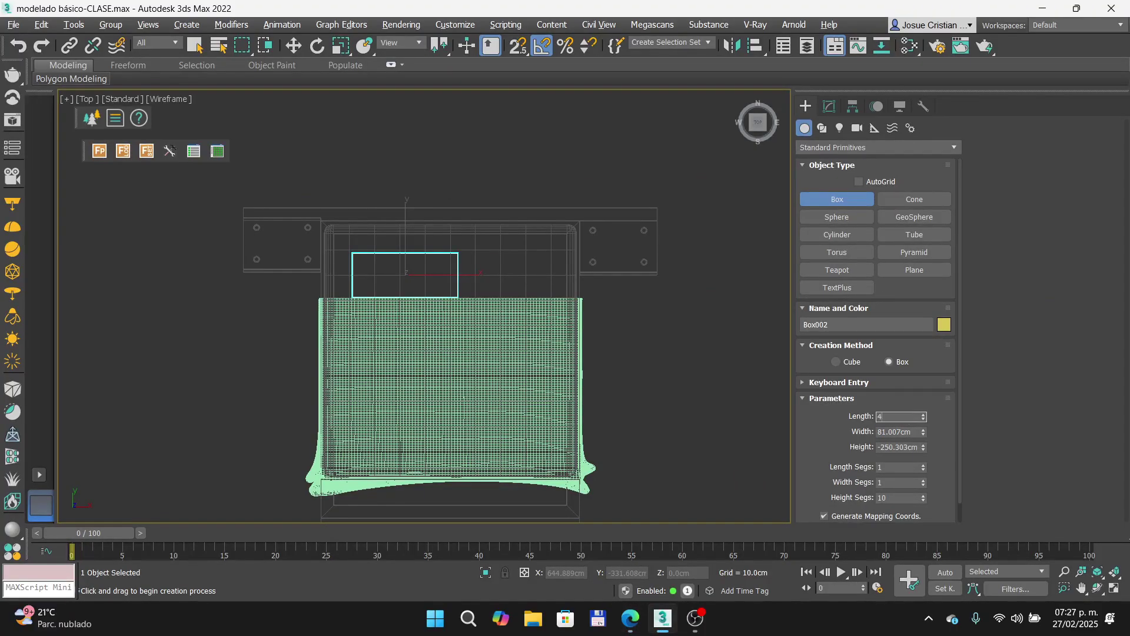
text(42)
key(Tab)
text(82)
key(Tab)
text(2)
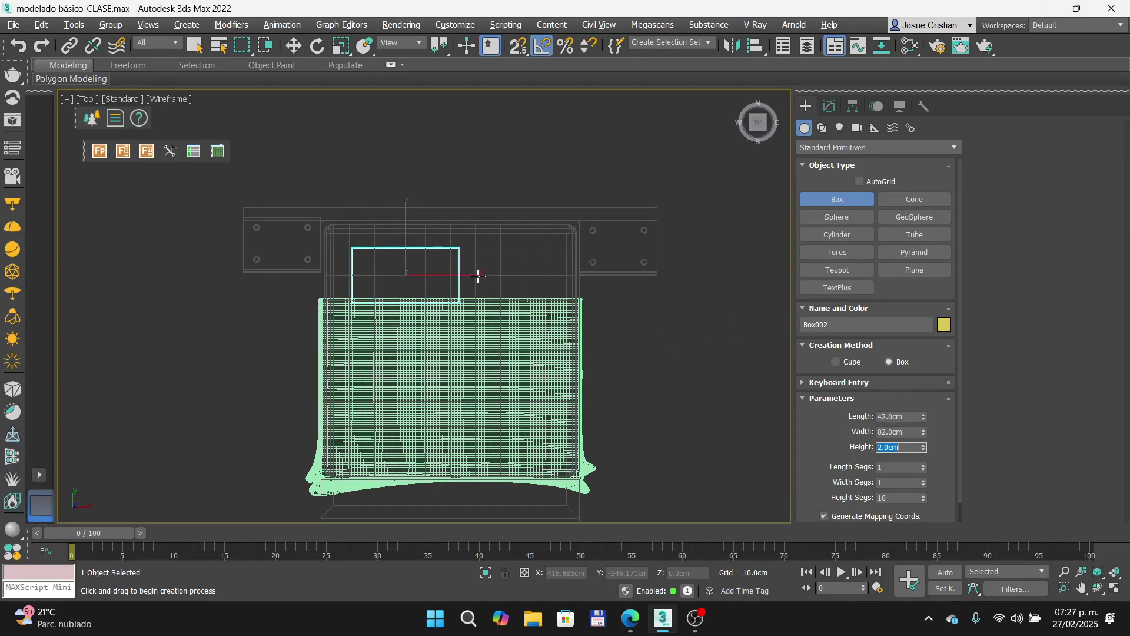
key(super)
key(super)
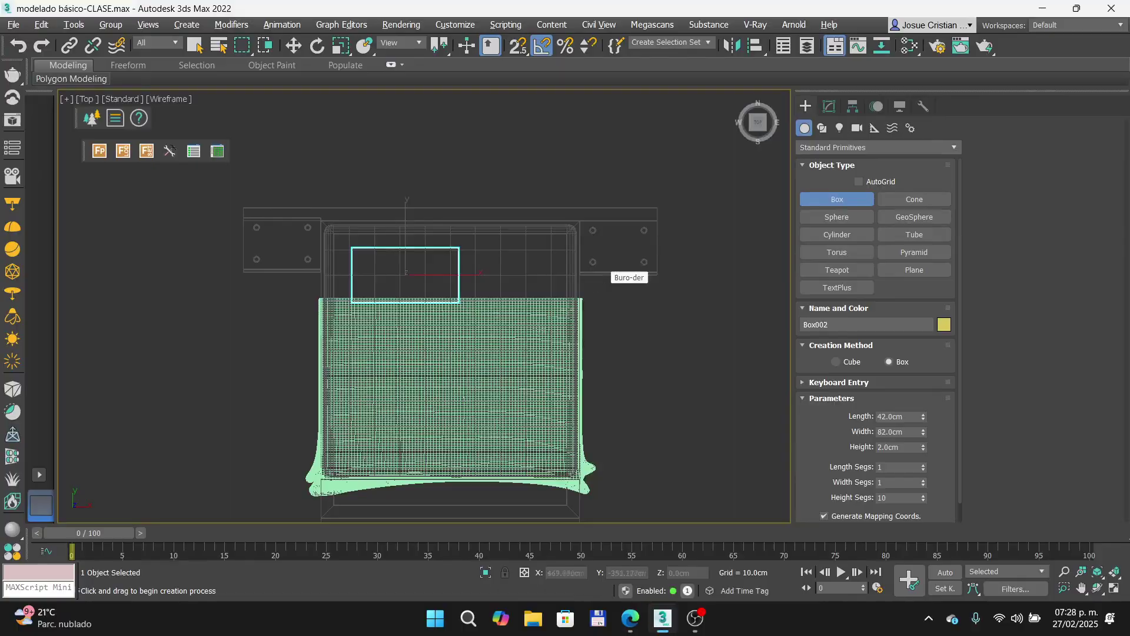
Step: Check the segment counts in the presentation, and set the pillow box to 20 length, 20 width and 2 height segments
key(alt+Tab)
scroll(209, 256, up, 2)
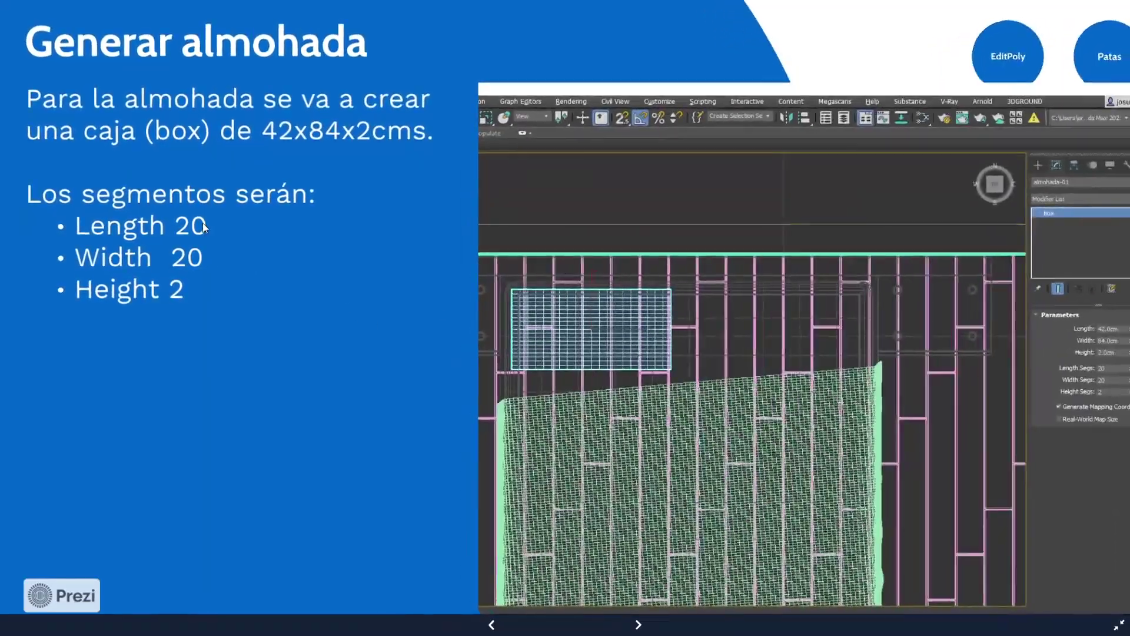
scroll(203, 223, up, 2)
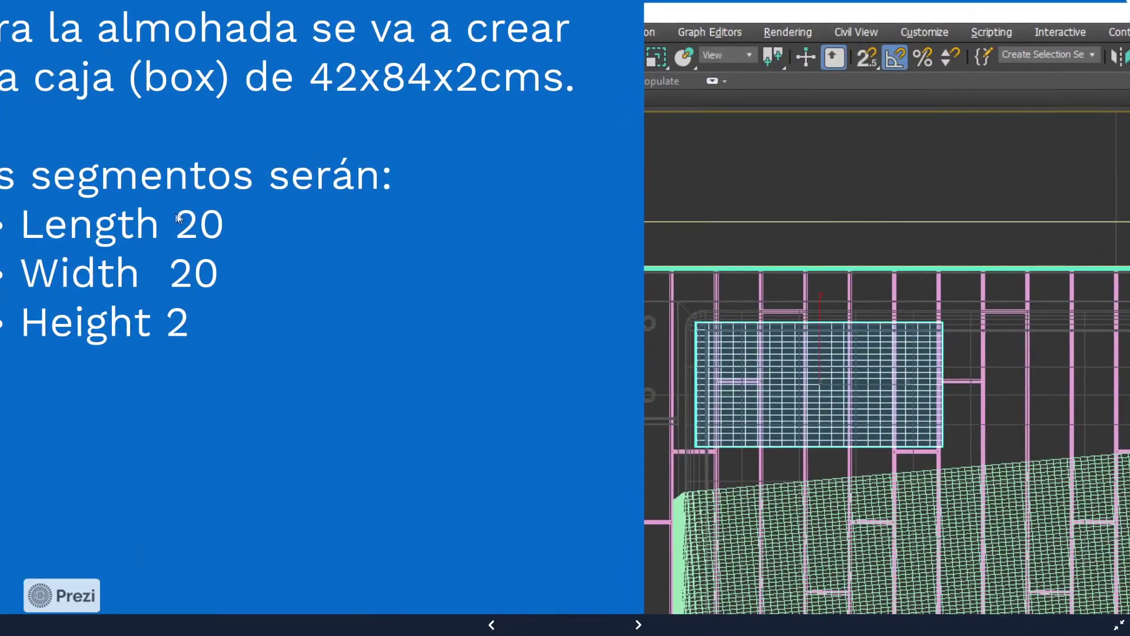
key(alt+Tab)
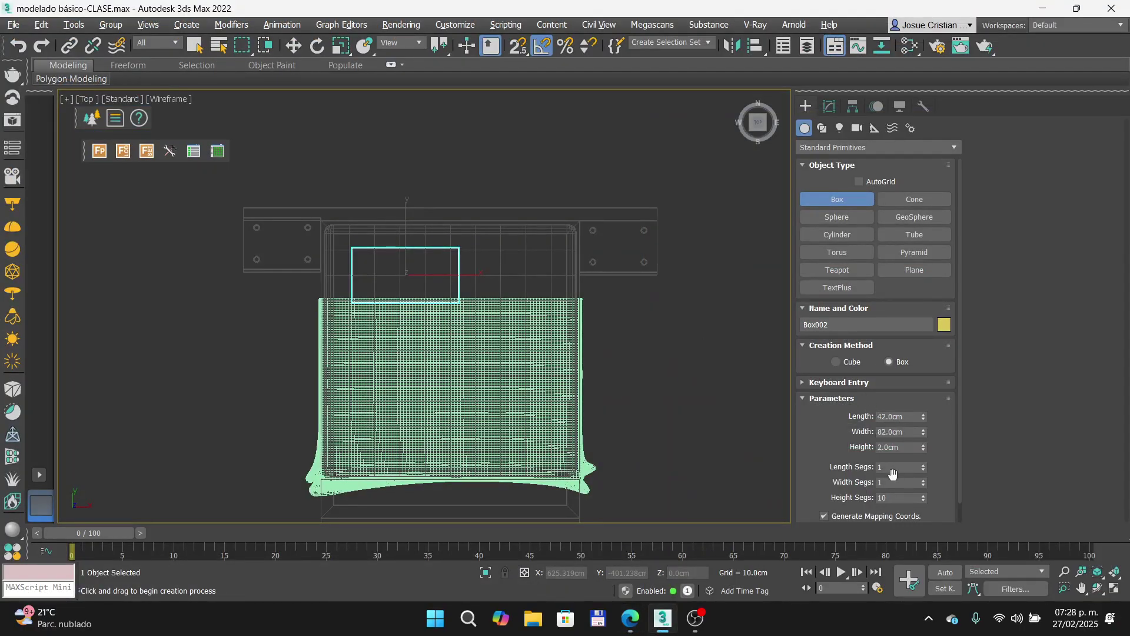
text(20)
key(Tab)
text(20)
key(Tab)
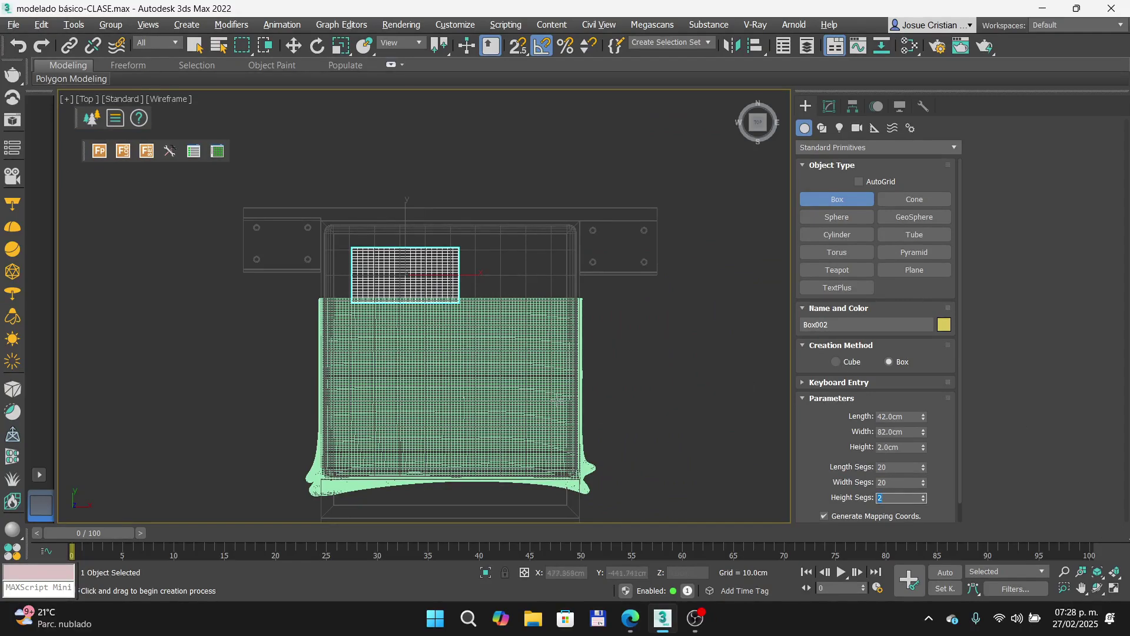
Step: Raise the pillow box to about Z 76.46 cm on top of the mattress, and show the view shaded with edges
alt+middle_drag(428, 381, 436, 312)
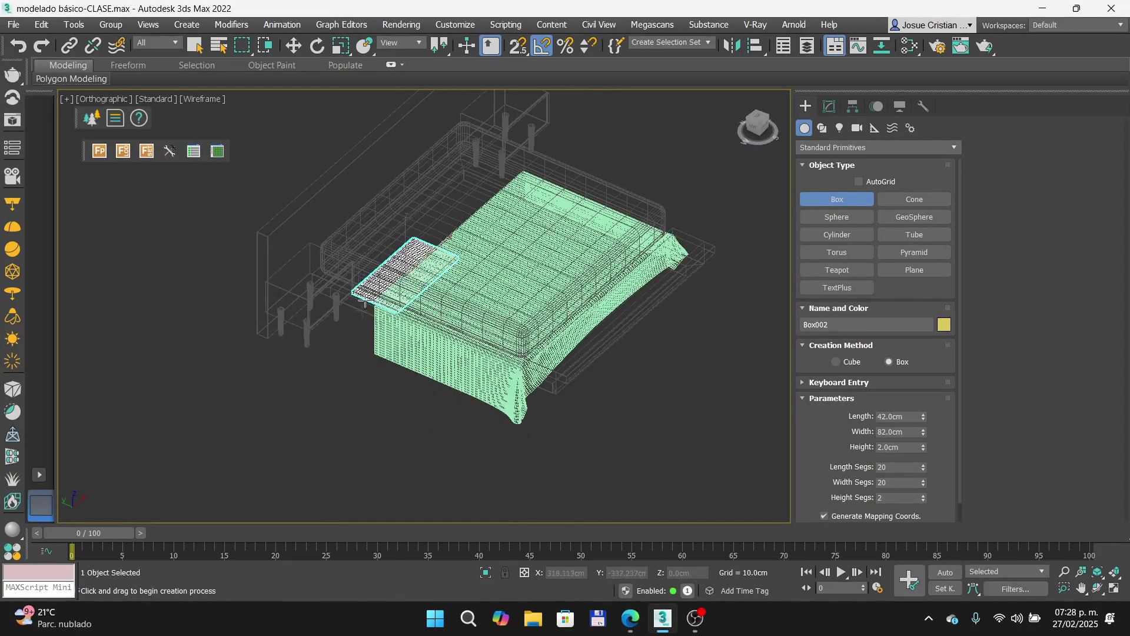
click(293, 51)
drag(403, 241, 399, 170)
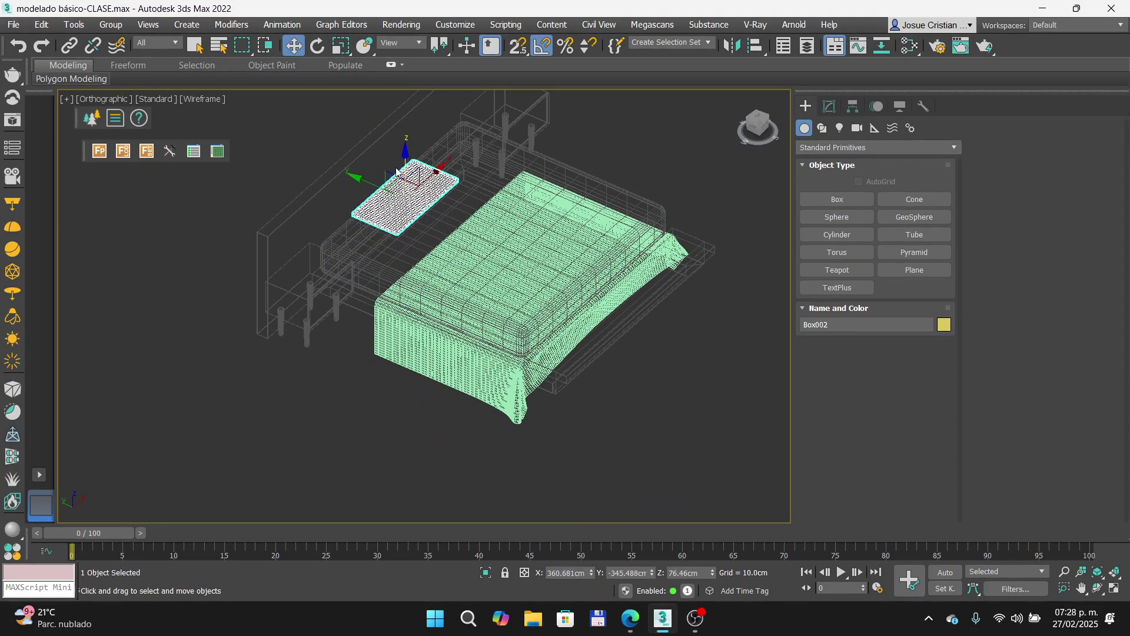
key(F3)
scroll(397, 171, up, 4)
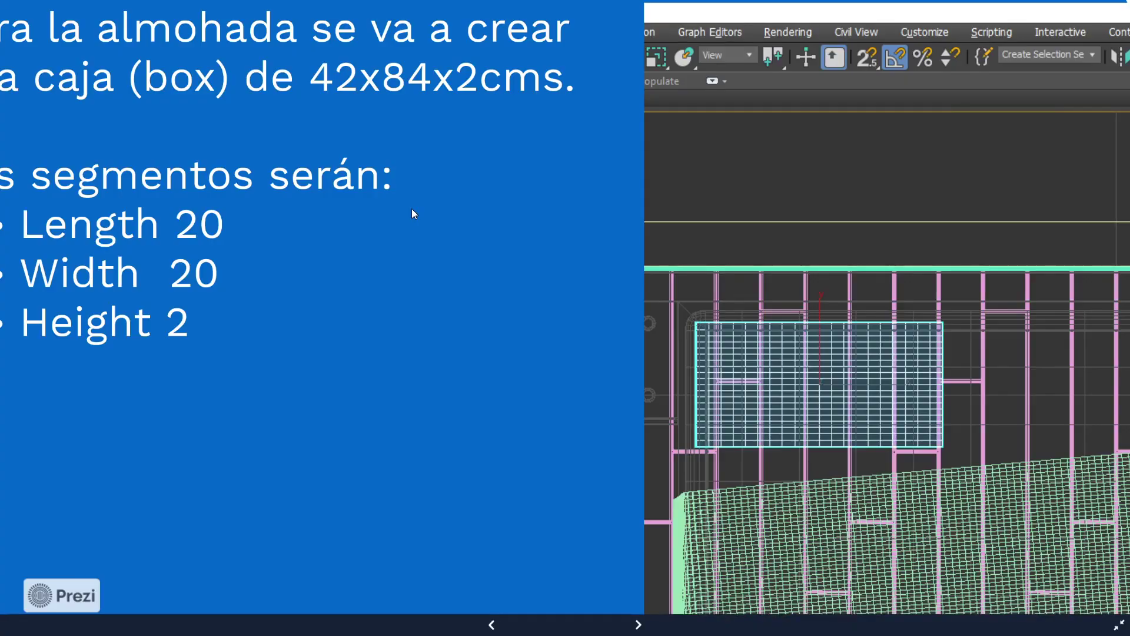
Step: Following the presentation's Mover slide, move the pillow box to about X 329 cm and place one copy beside it at about X 419 cm
key(Right)
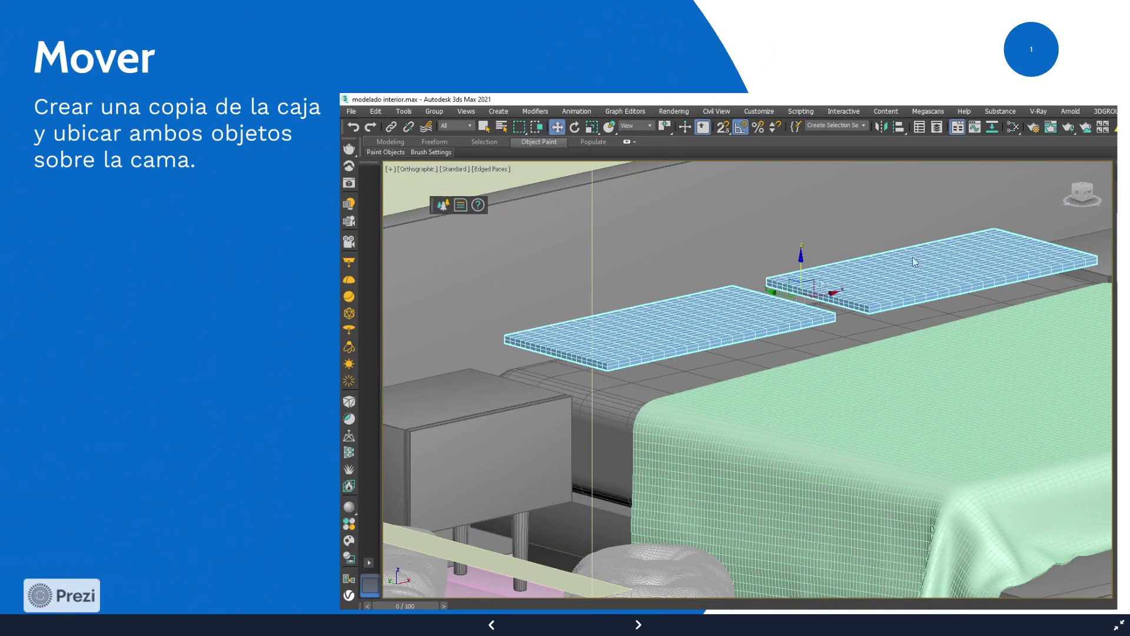
key(alt+Tab)
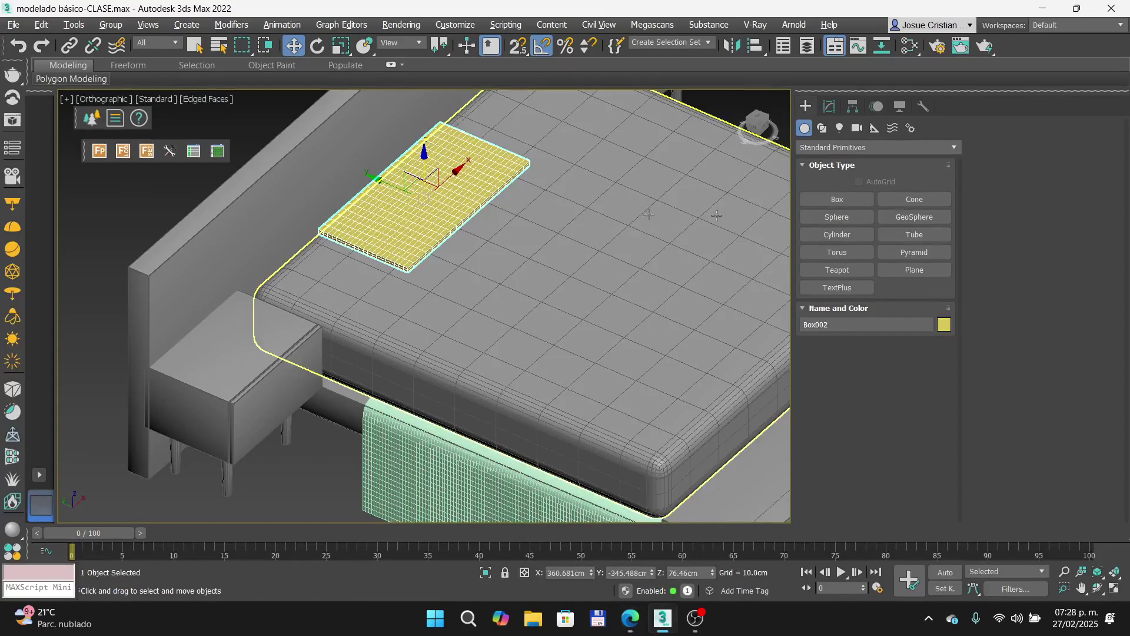
drag(446, 172, 401, 211)
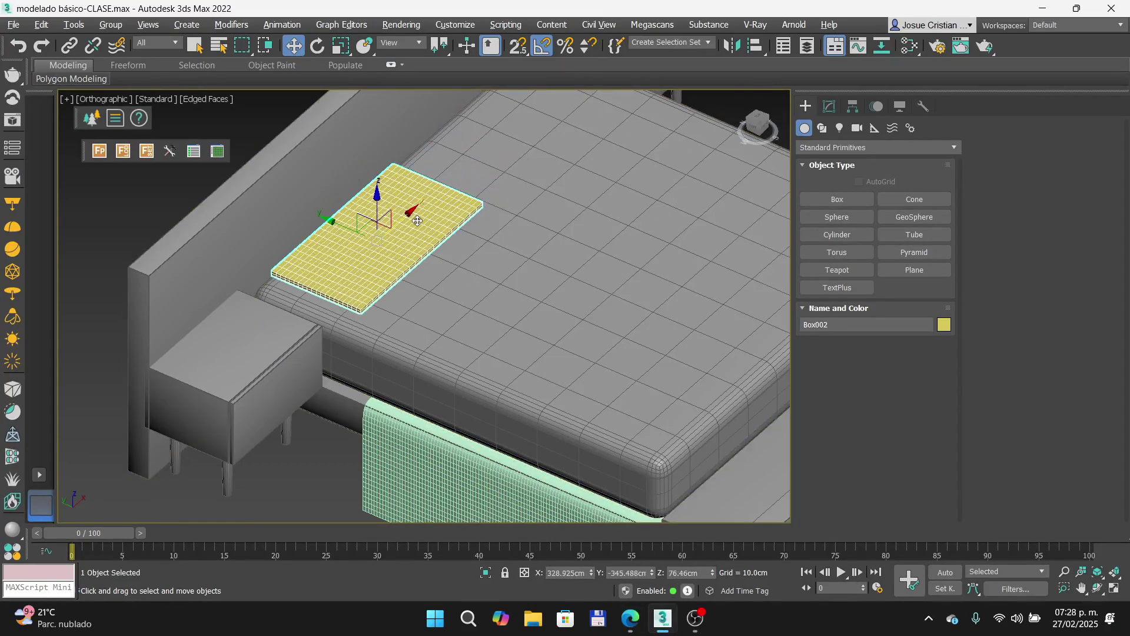
mouse_move(403, 216)
shift+mouse_down()
mouse_move(588, 137)
mouse_move(612, 138)
shift+mouse_up()
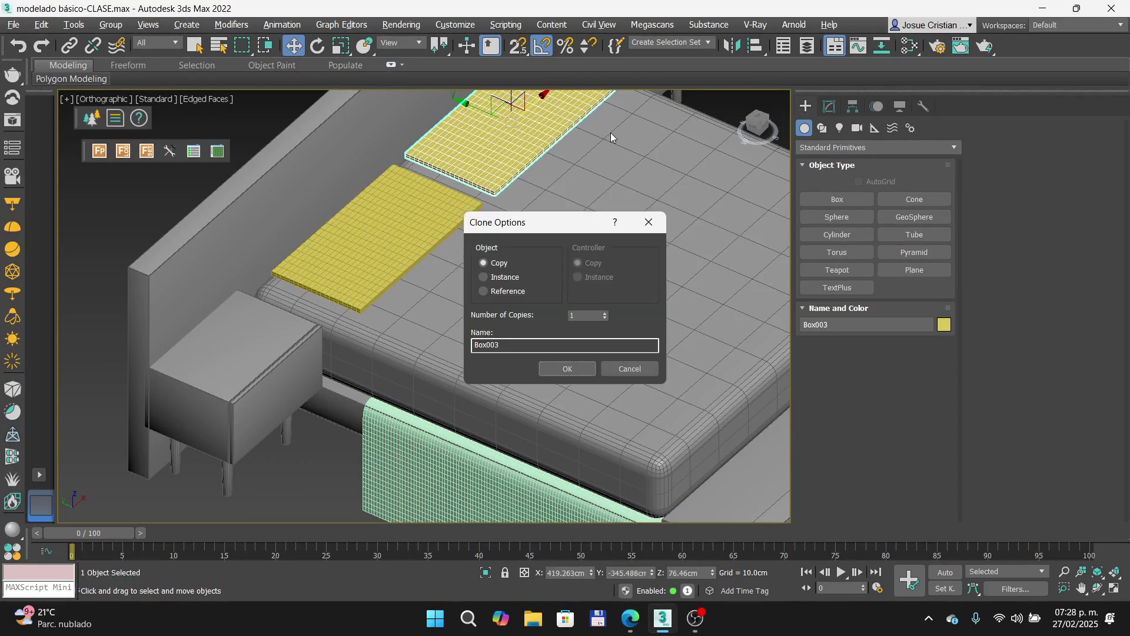
click(557, 368)
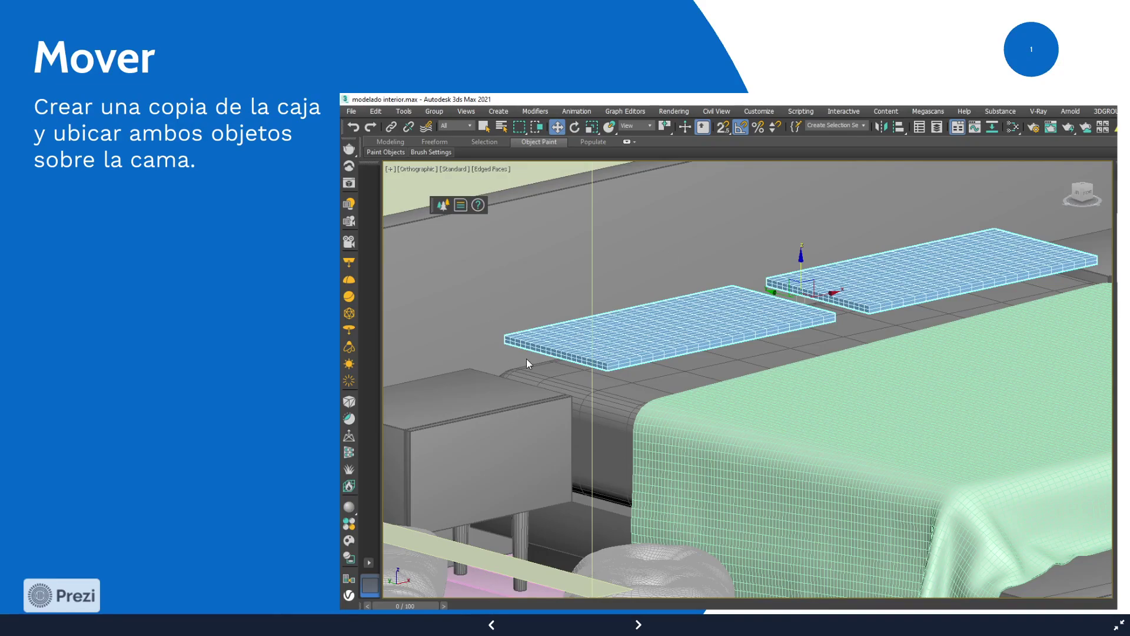
Step: Read the presentation's Cloth slide on applying the modifier and adding the simulation objects
key(Right)
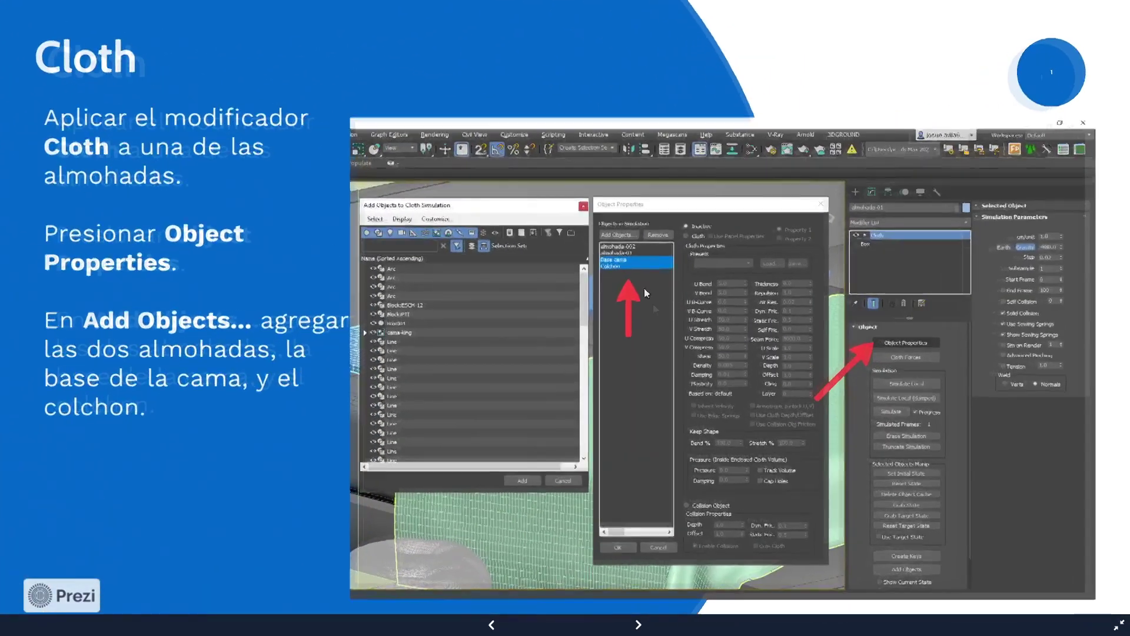
key(Right)
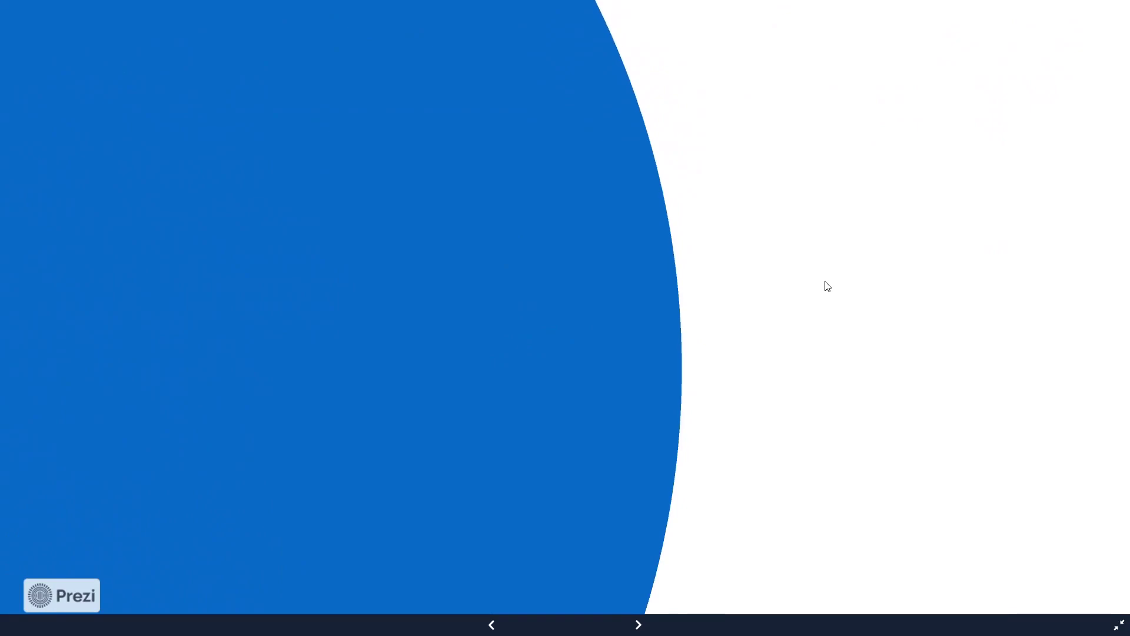
key(Right)
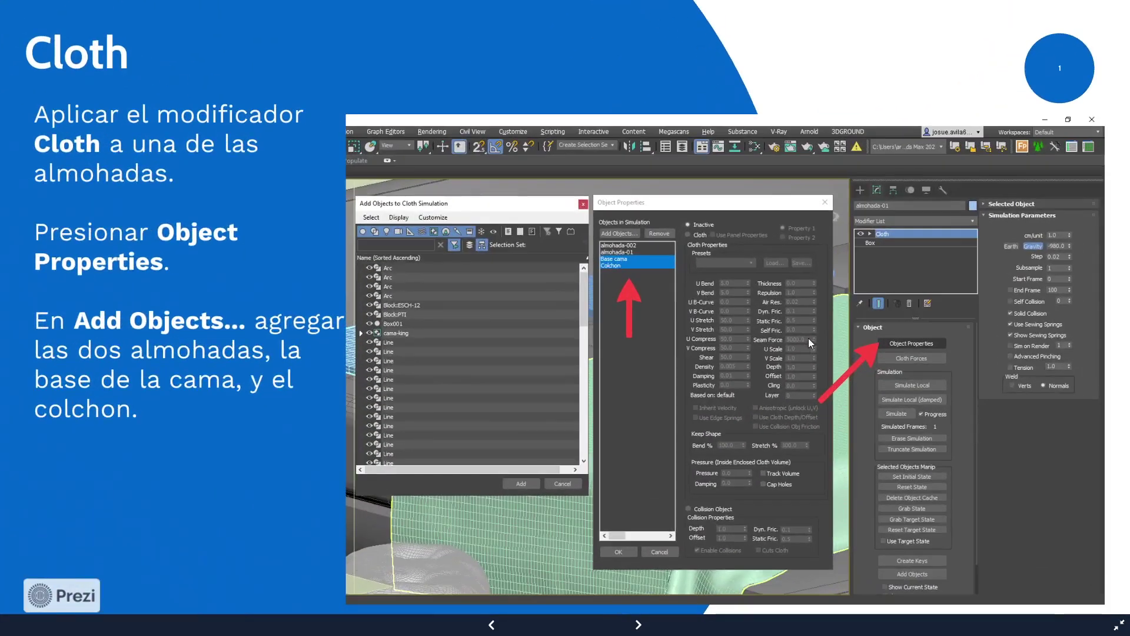
key(alt+Tab)
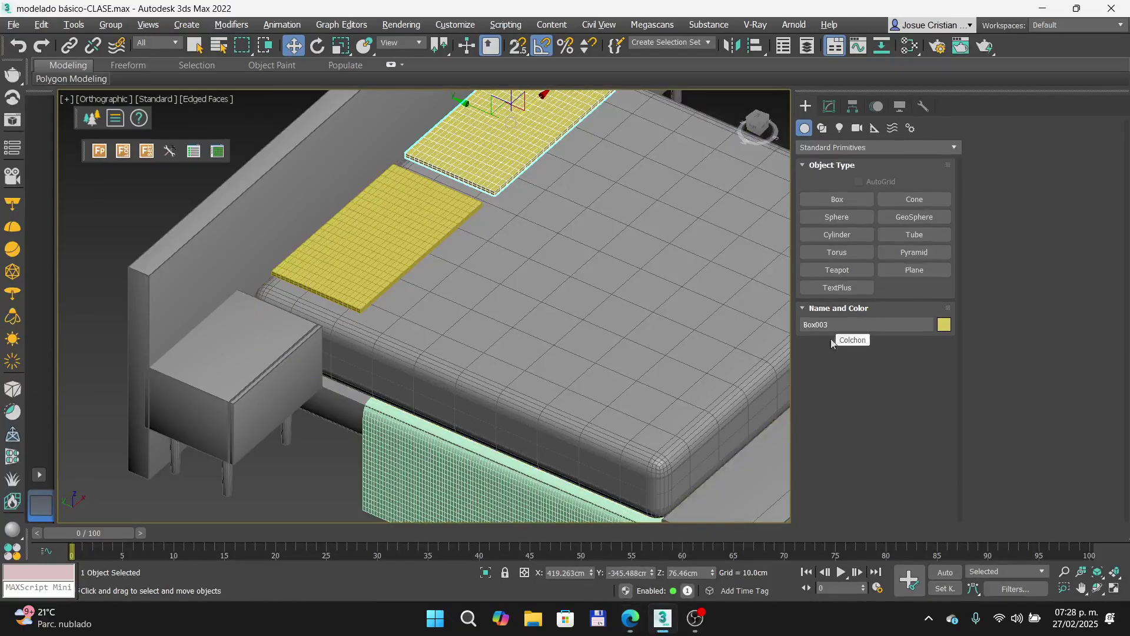
Step: Rename the original pillow box, the one nearer the visible nightstand, as almohada01
click(411, 234)
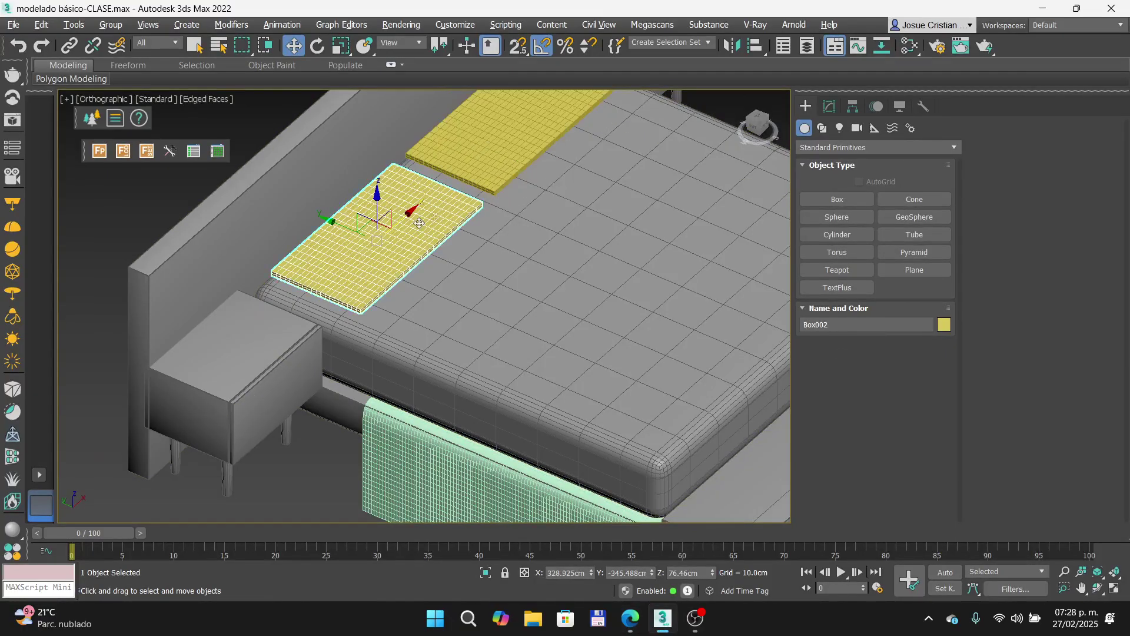
click(829, 106)
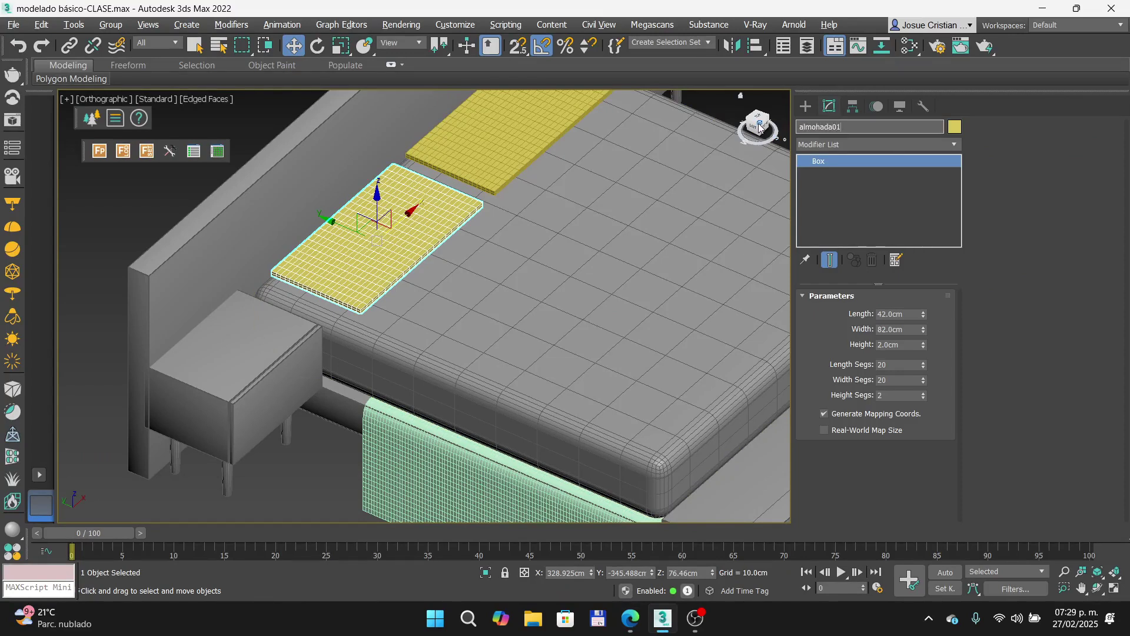
drag(842, 127, 821, 126)
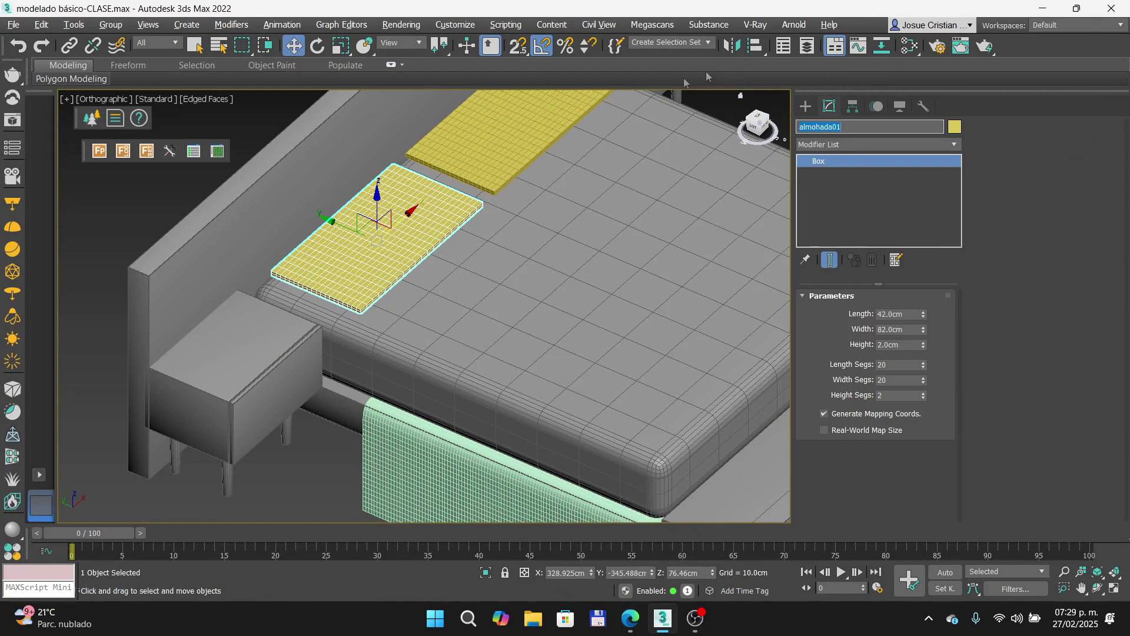
Step: Select the Base cama object by its headboard and rename it almohada02
click(414, 117)
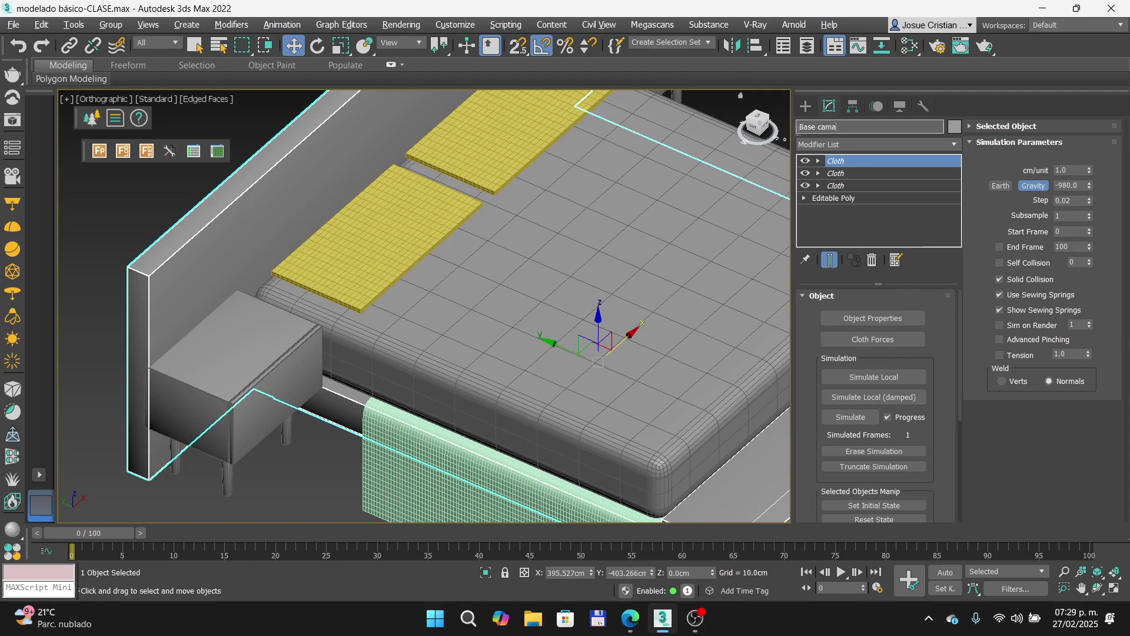
text(almohada01)
key(Return)
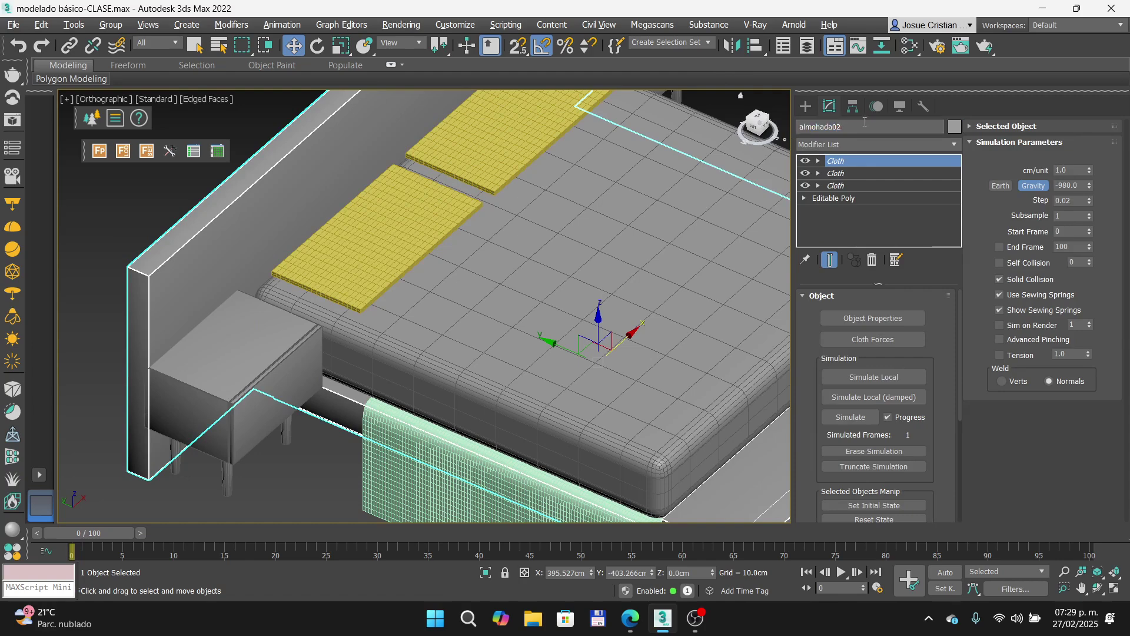
Step: Apply a Cloth modifier to the almohada01 pillow box
click(405, 223)
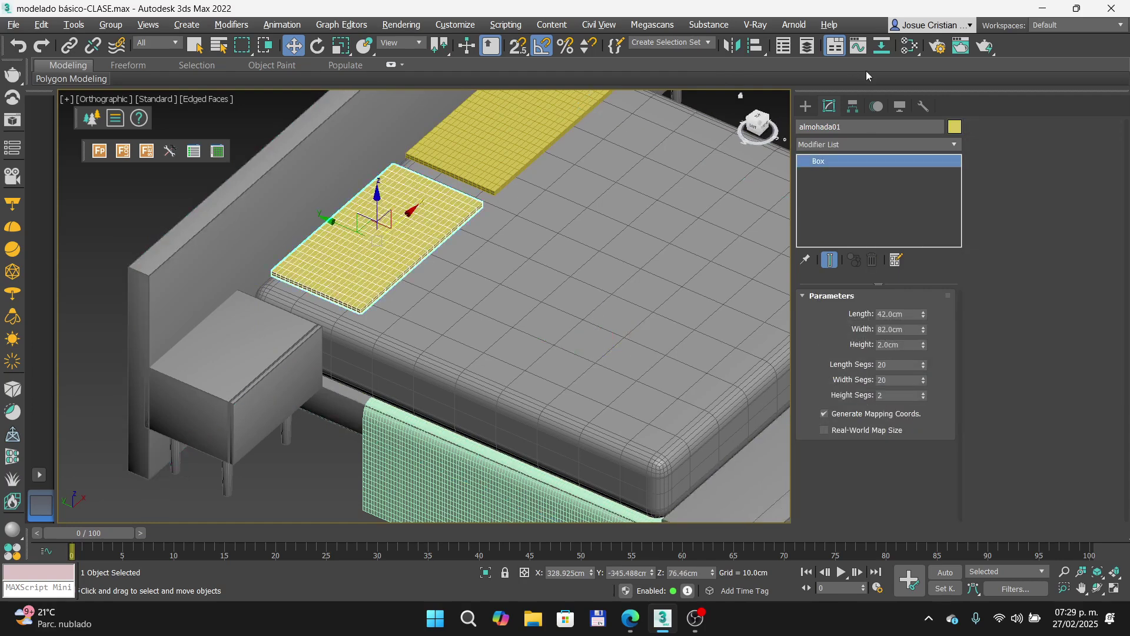
click(954, 145)
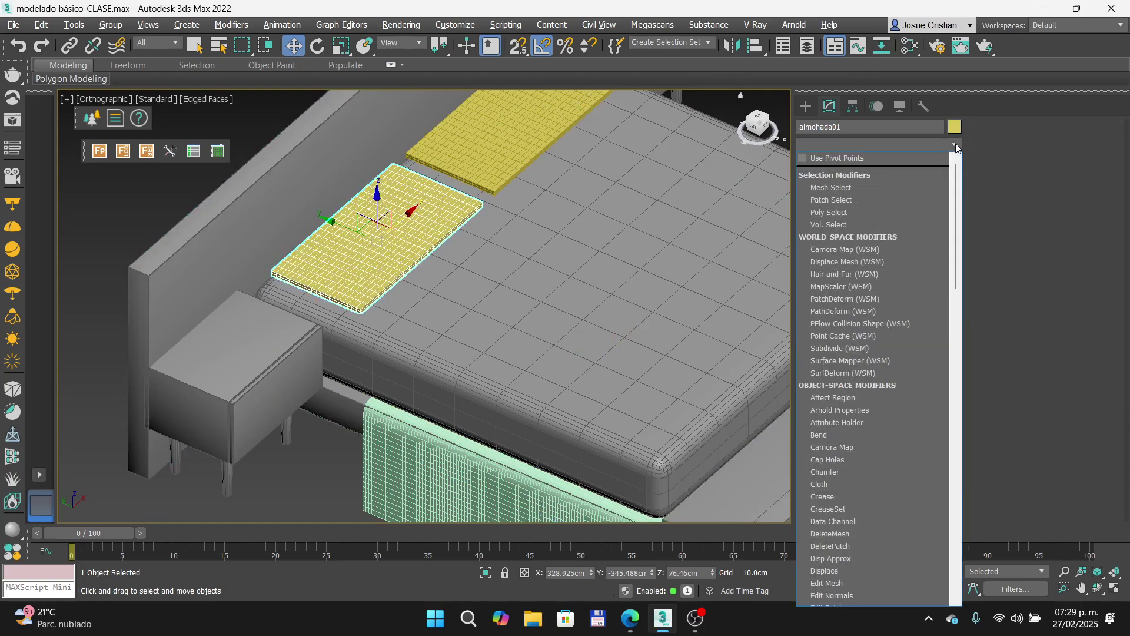
key(c)
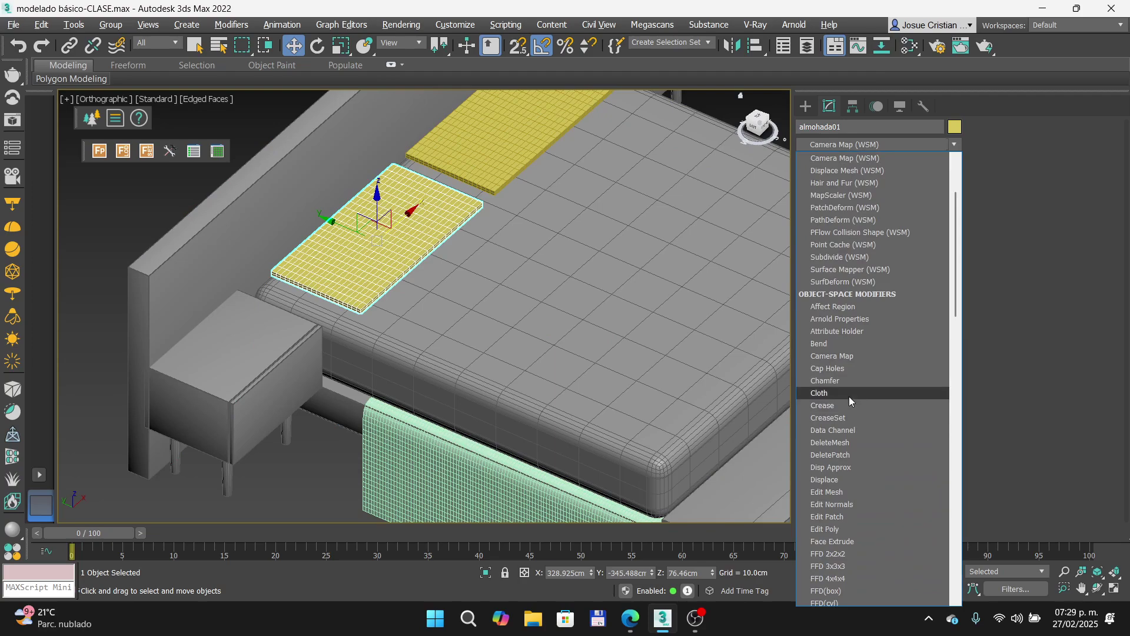
click(850, 395)
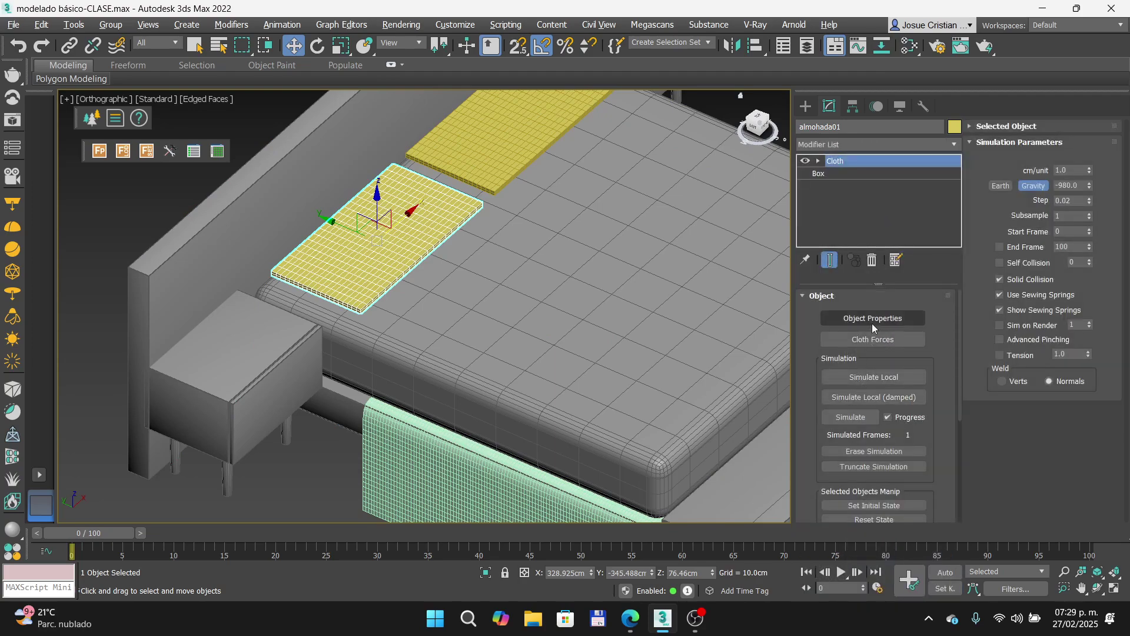
Step: Add almohada02 and Colchon to almohada01's cloth simulation and accept the object properties
click(873, 321)
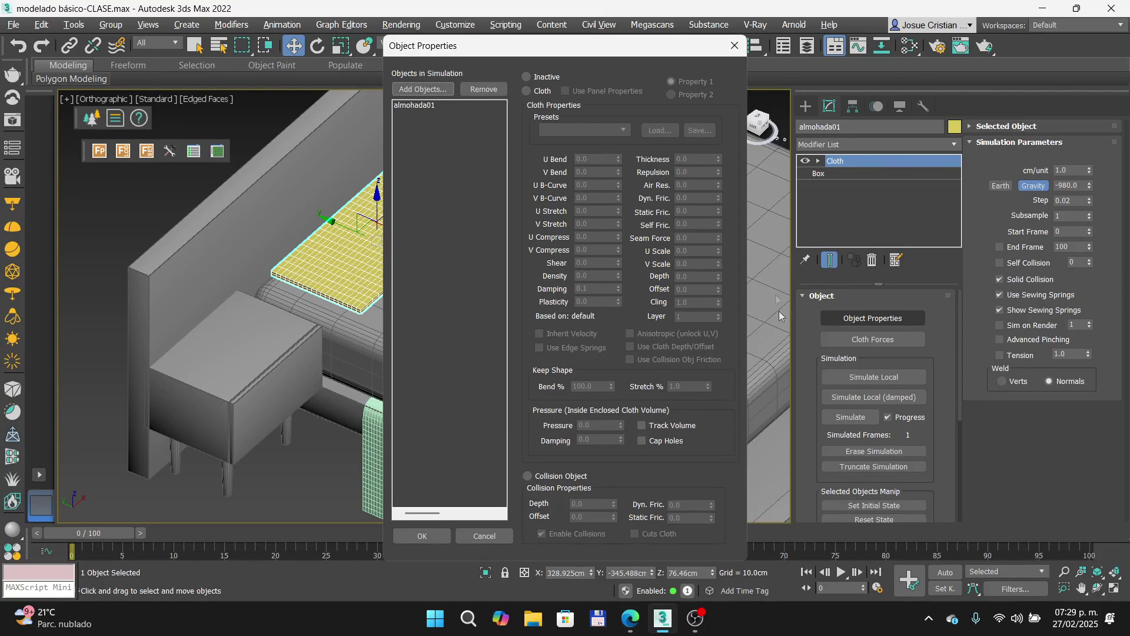
click(411, 89)
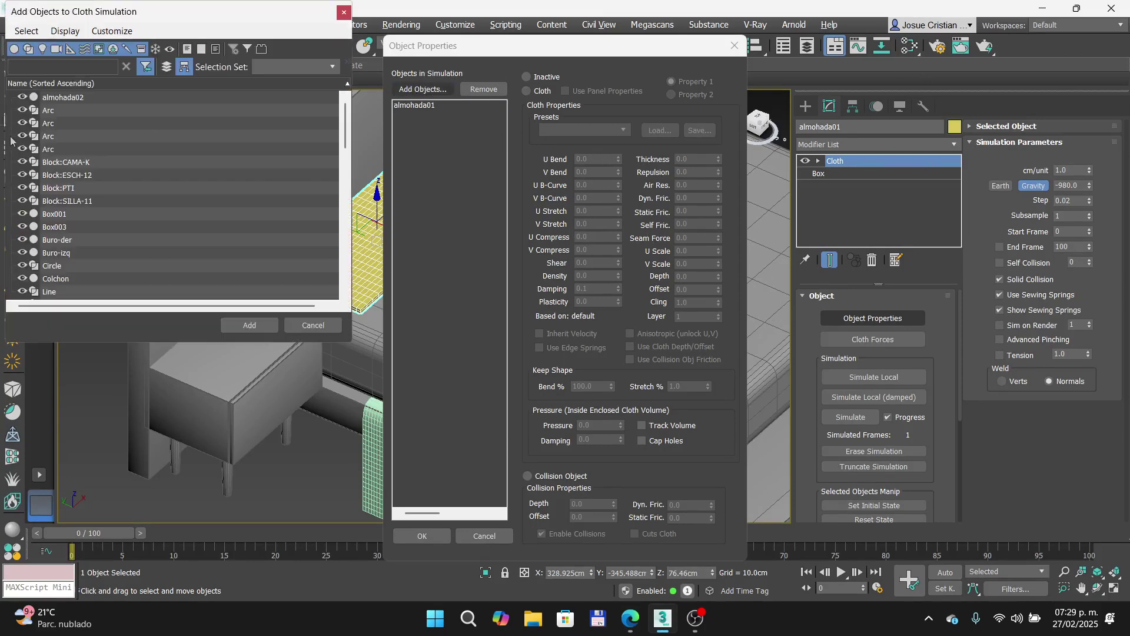
click(48, 98)
click(249, 325)
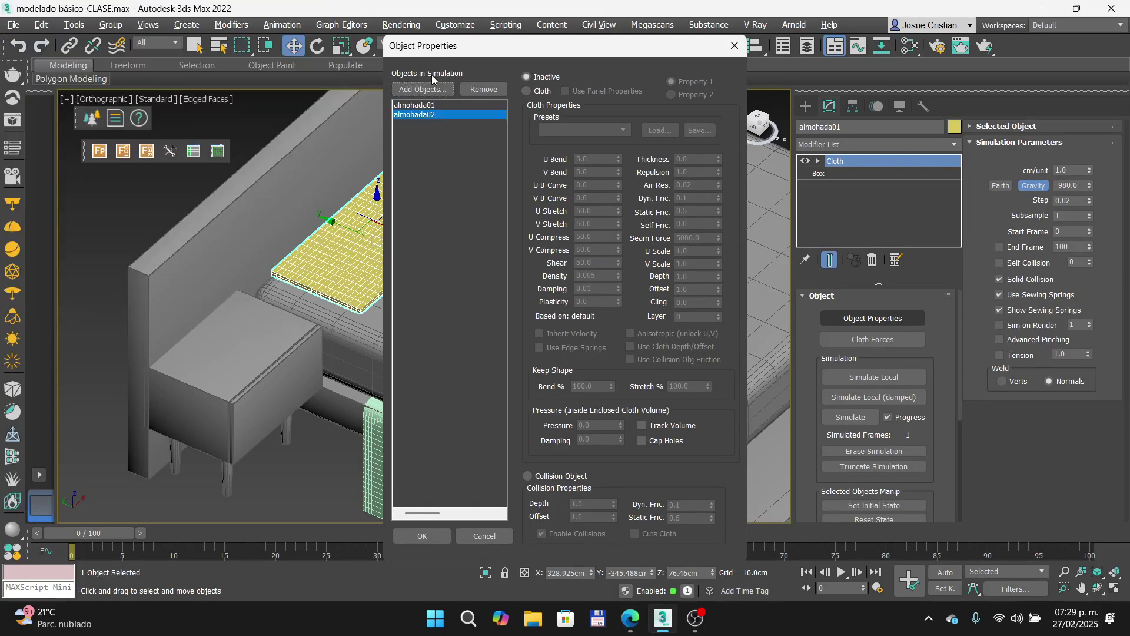
click(429, 89)
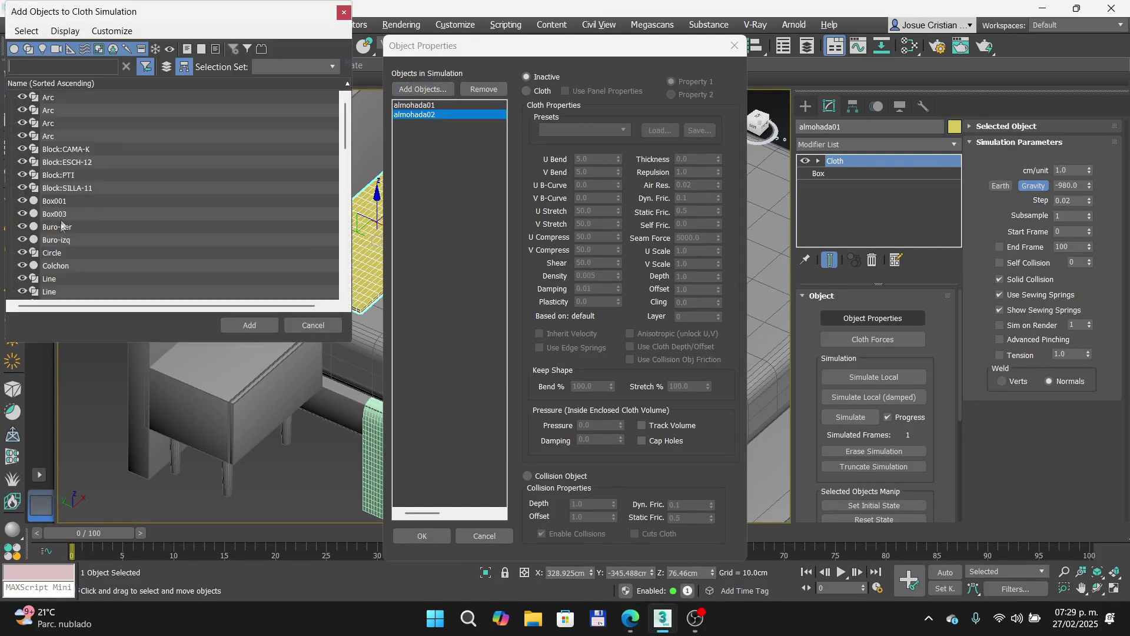
click(59, 268)
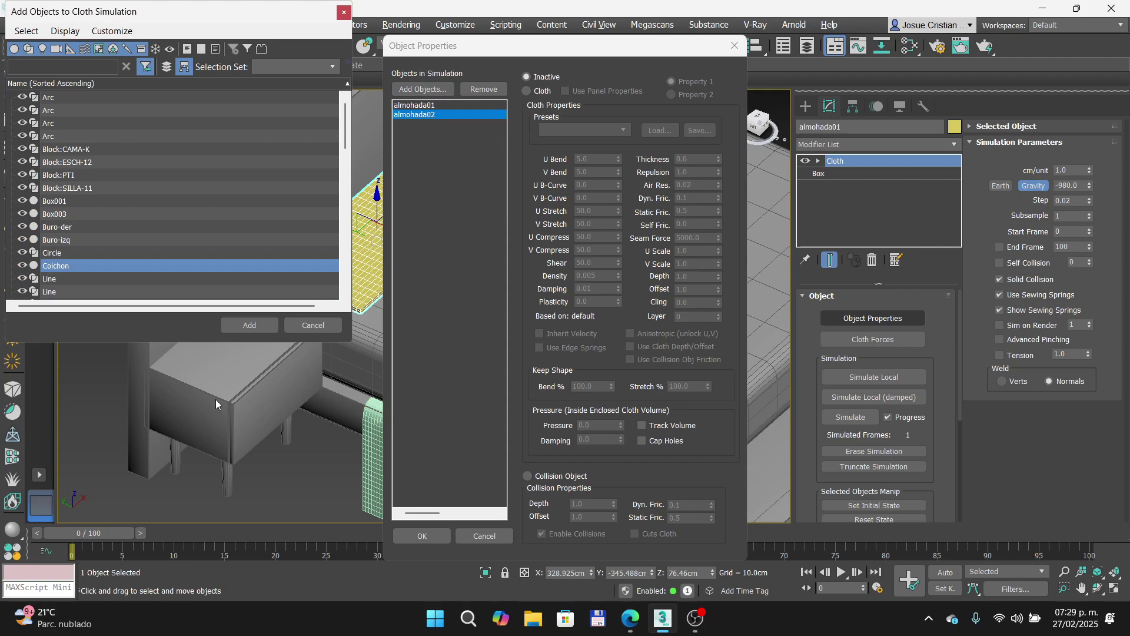
click(250, 325)
click(421, 89)
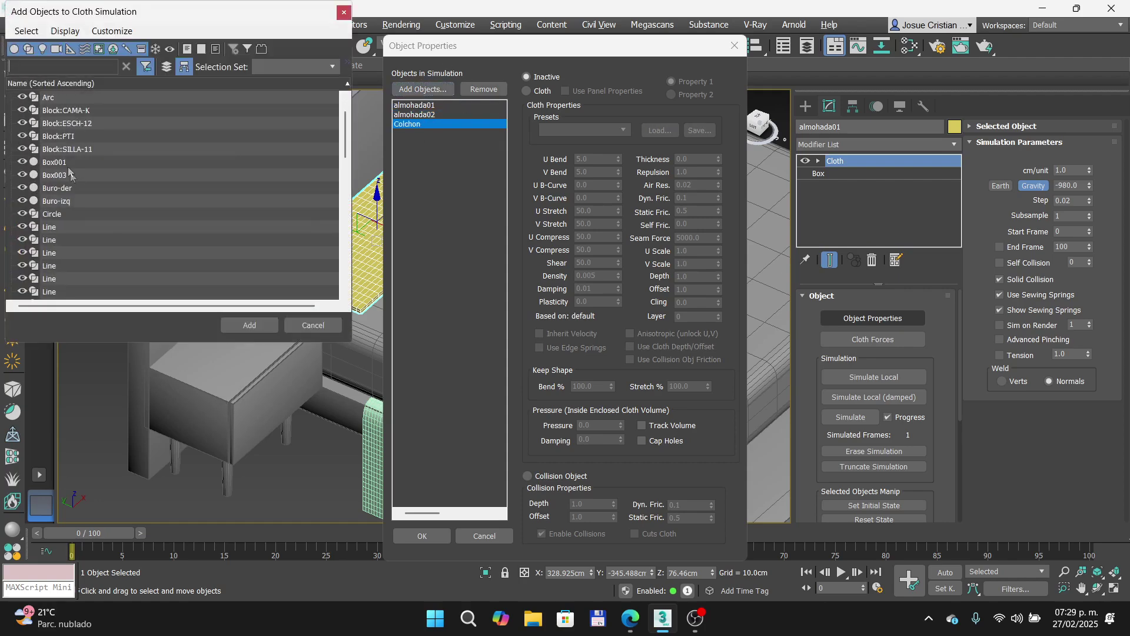
scroll(66, 174, up, 1)
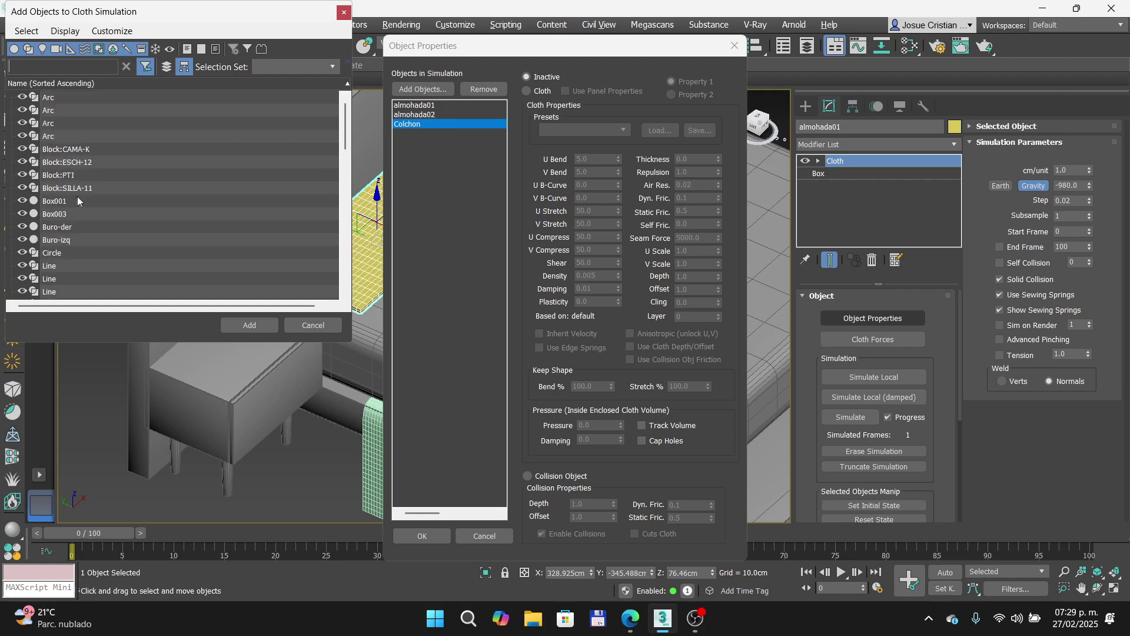
click(79, 151)
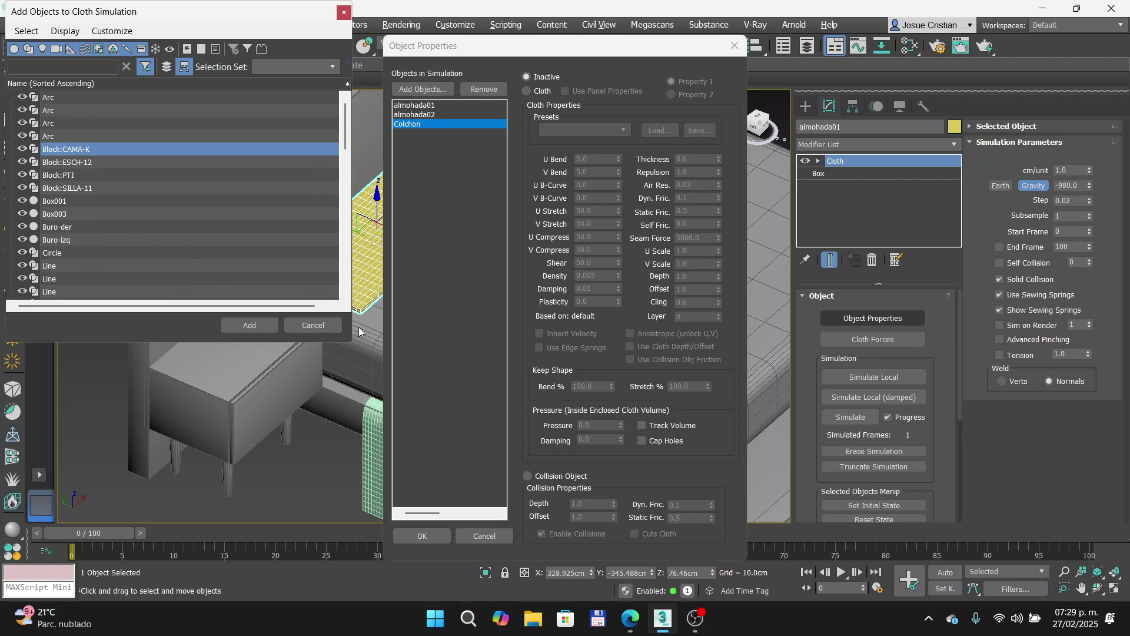
click(314, 330)
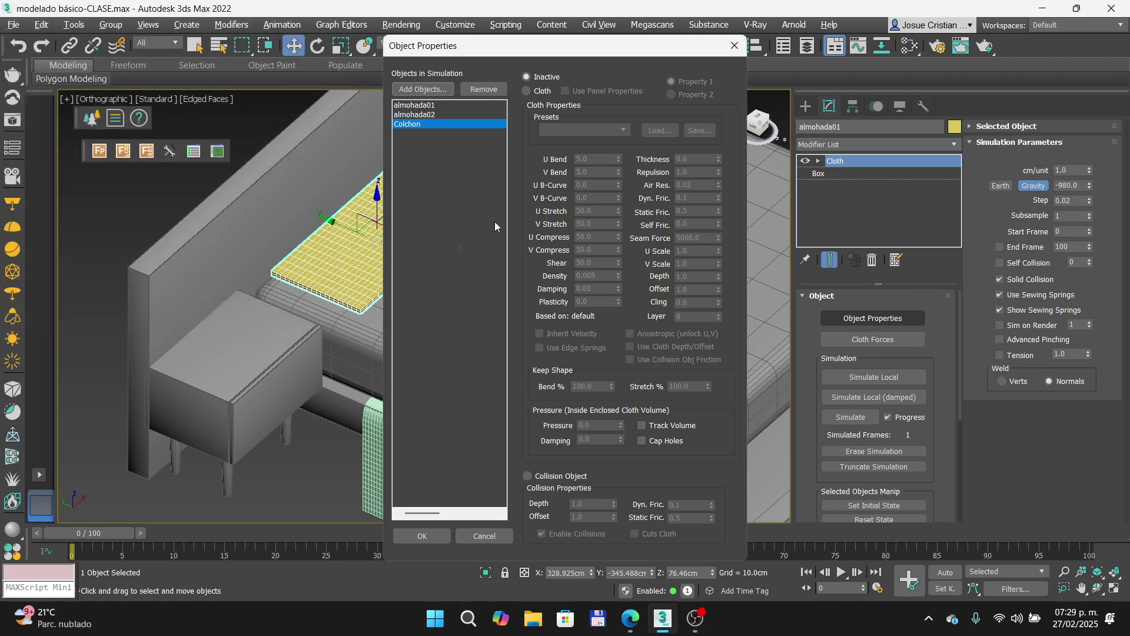
click(425, 536)
Step: Check the object names of the mattress, nightstand and bed frame, and rename the bed frame as base
click(294, 485)
click(422, 378)
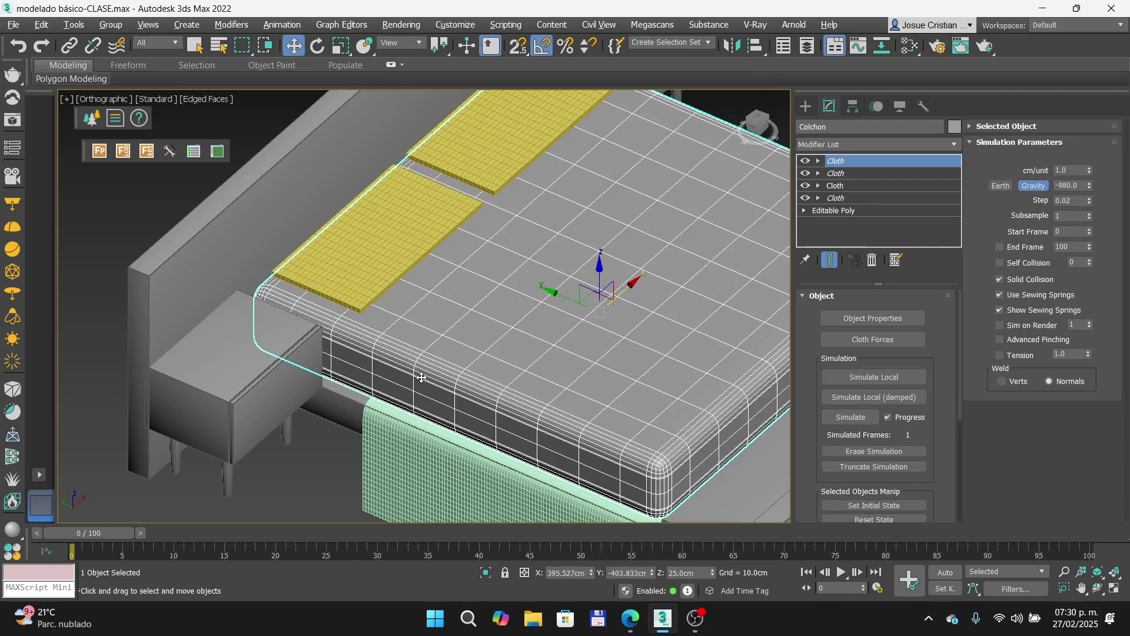
click(258, 416)
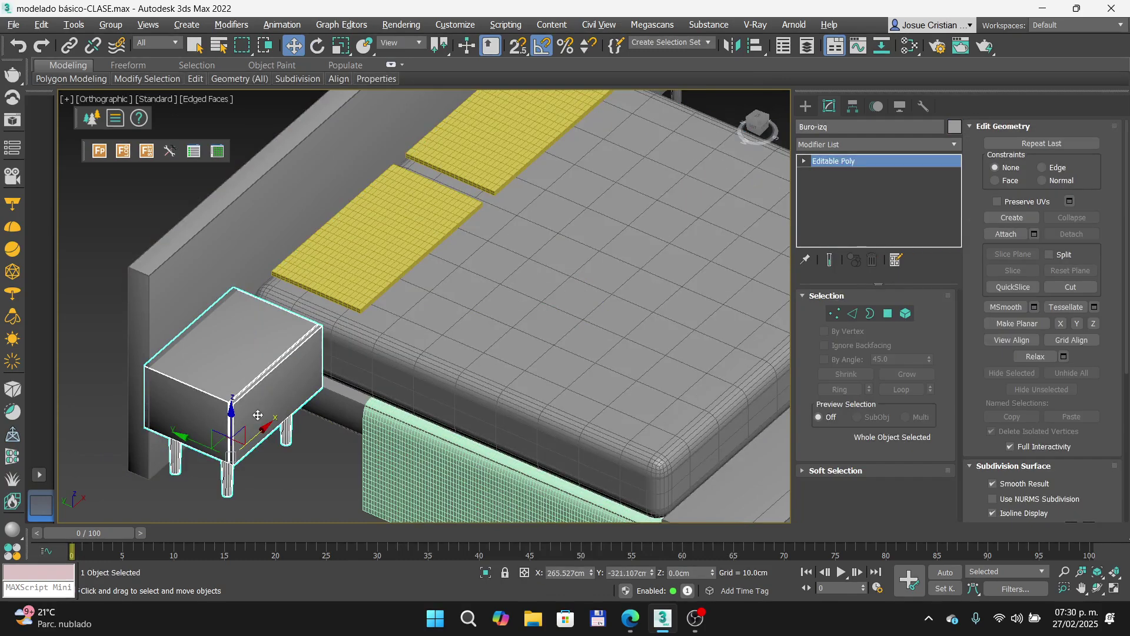
click(332, 395)
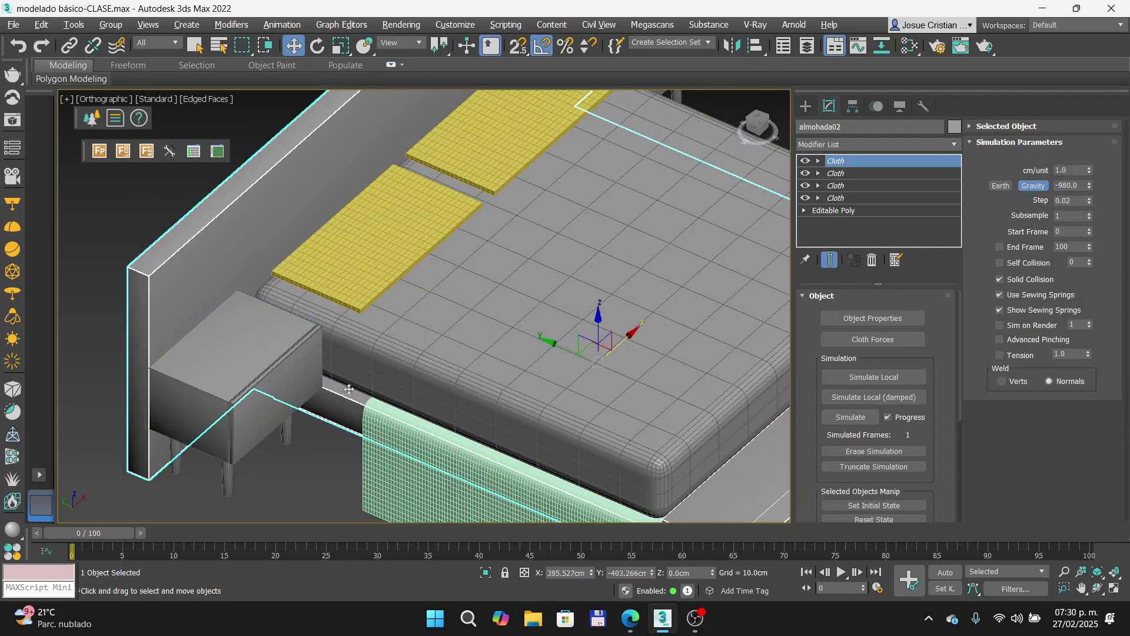
scroll(257, 337, down, 3)
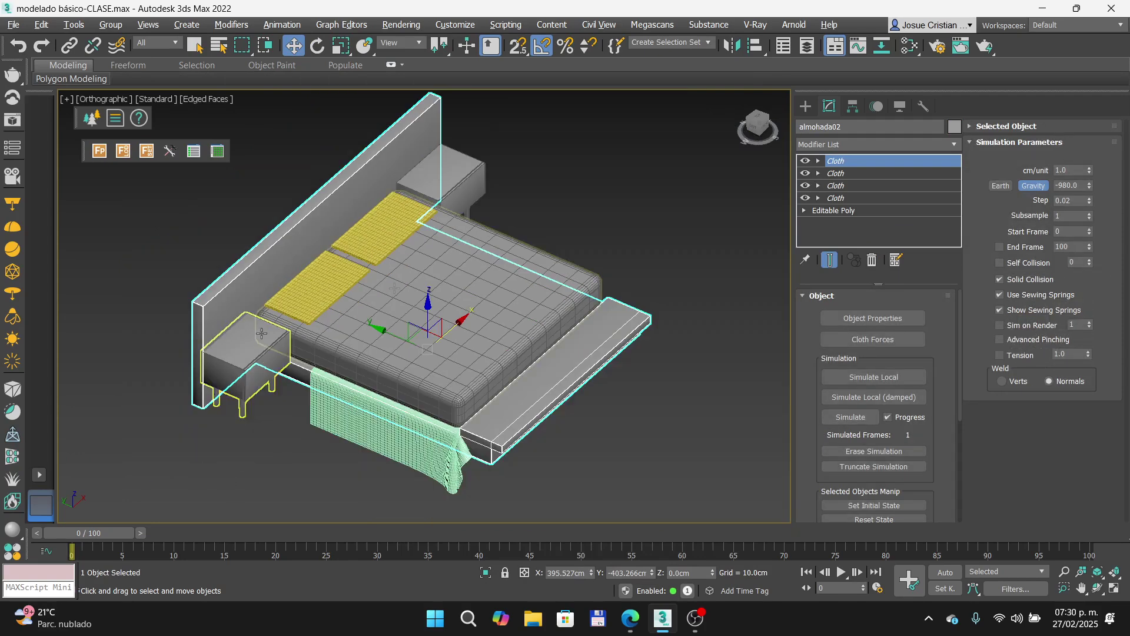
double_click(858, 127)
text(base)
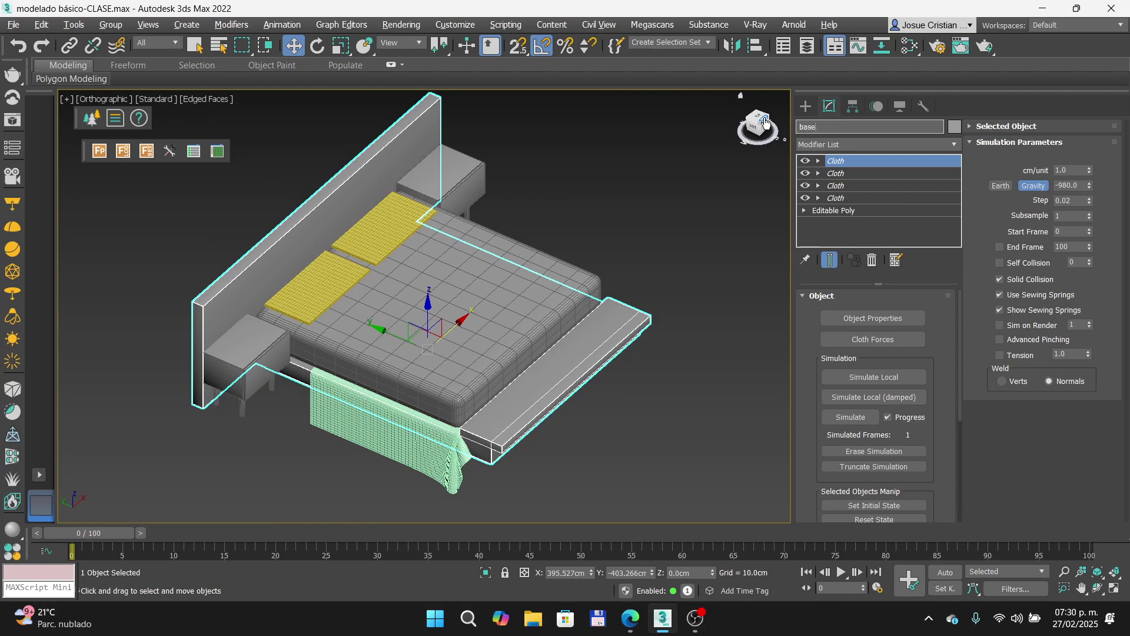
click(570, 183)
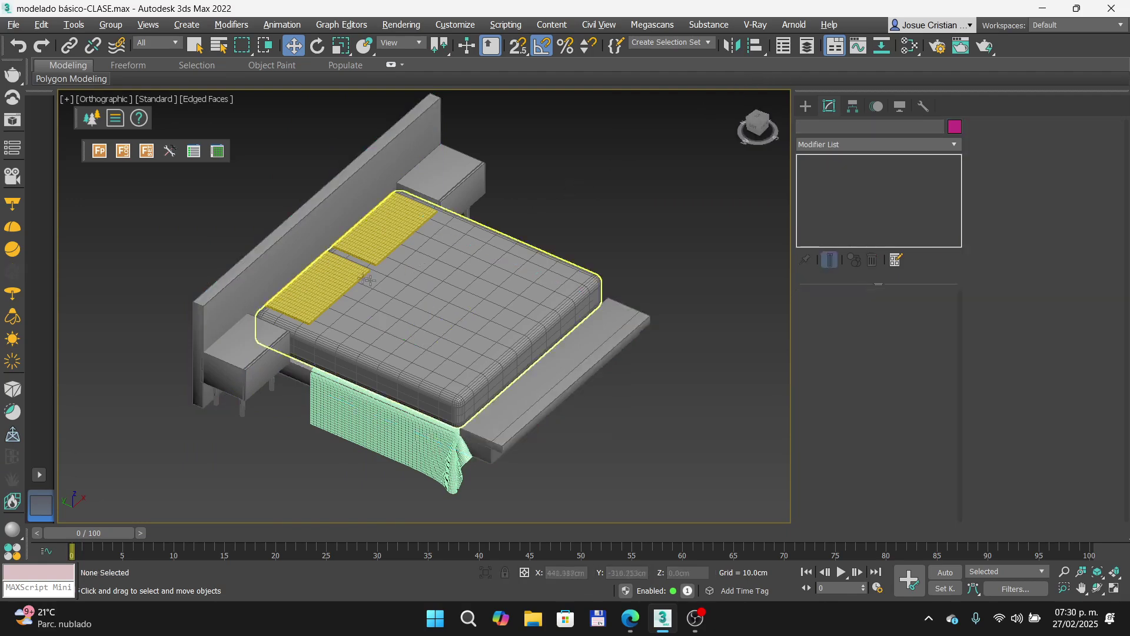
Step: Check the names of the pillows, bed base and mattress, and inspect which objects almohada01's cloth simulation includes
click(336, 286)
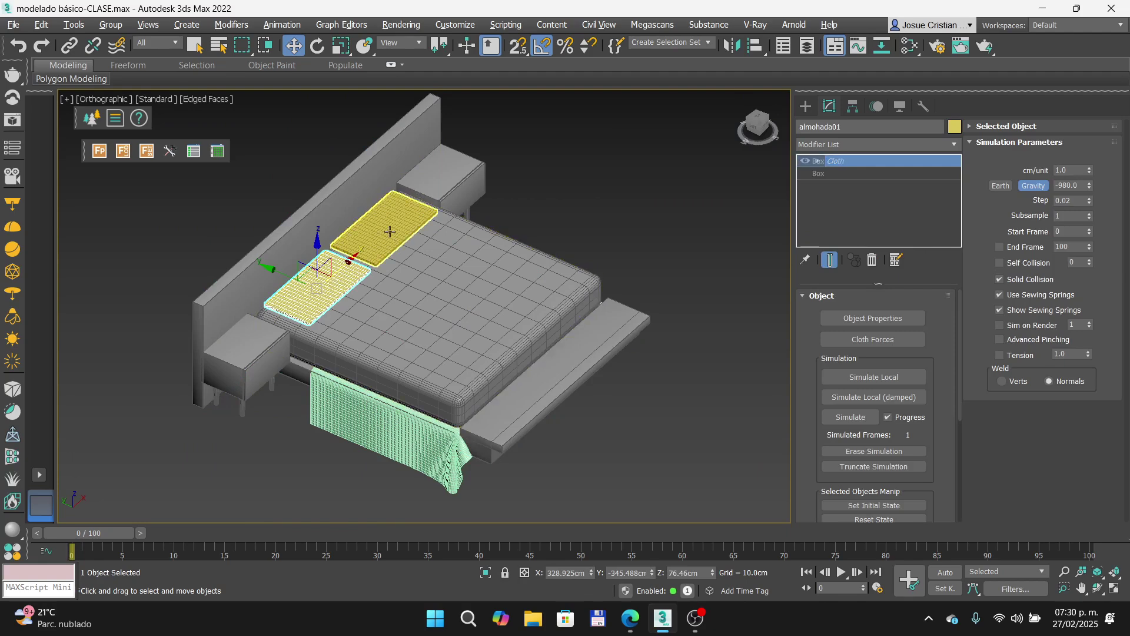
click(391, 232)
click(442, 349)
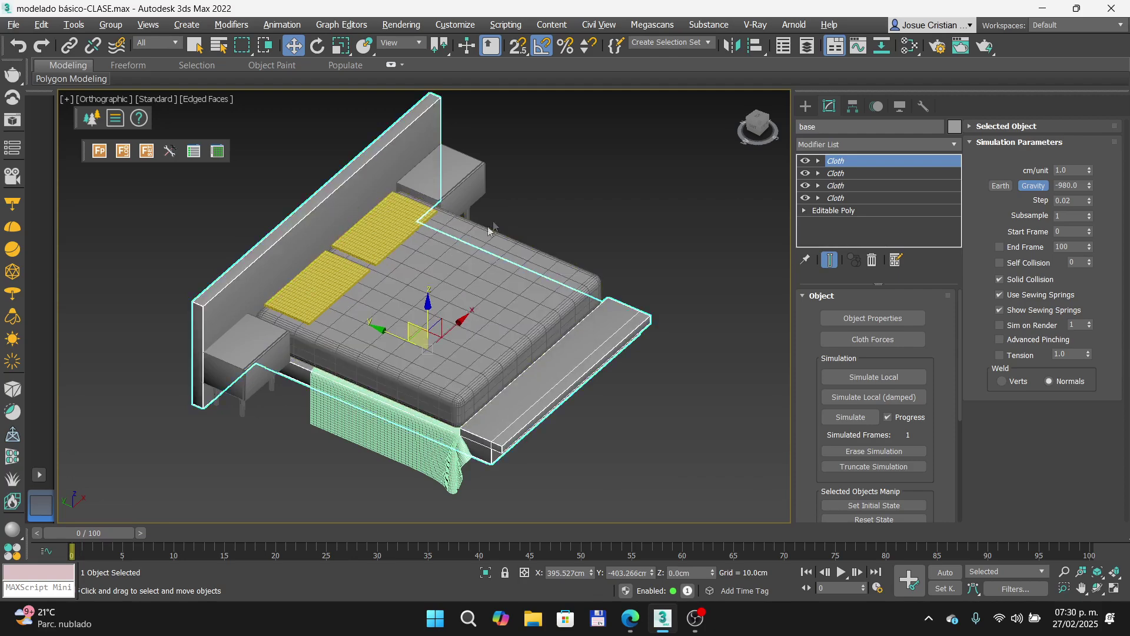
click(392, 307)
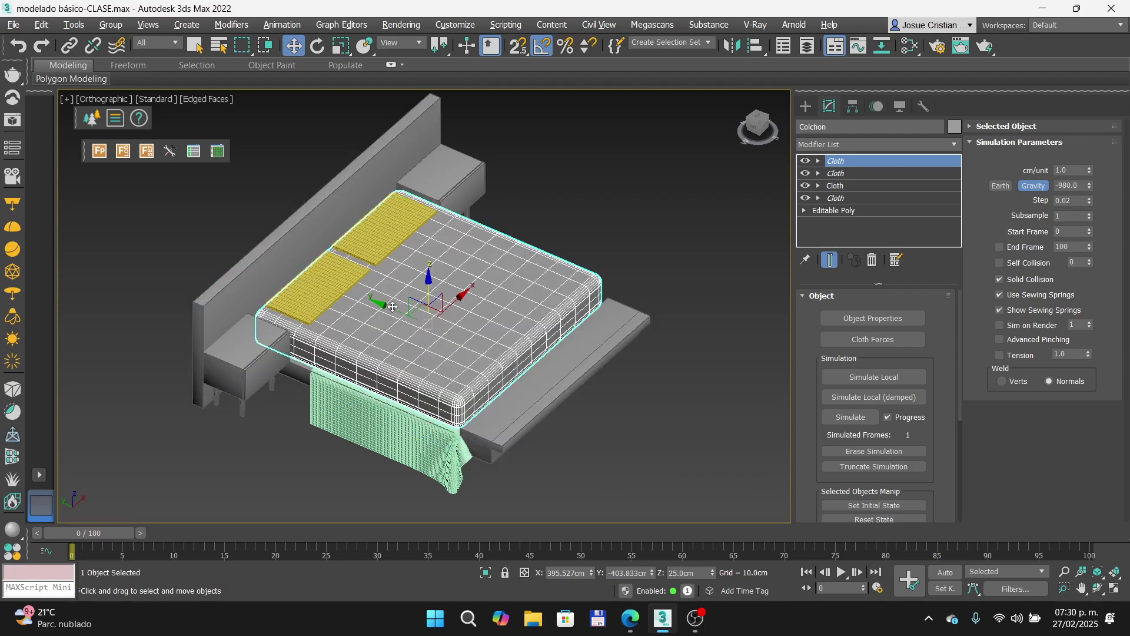
click(321, 289)
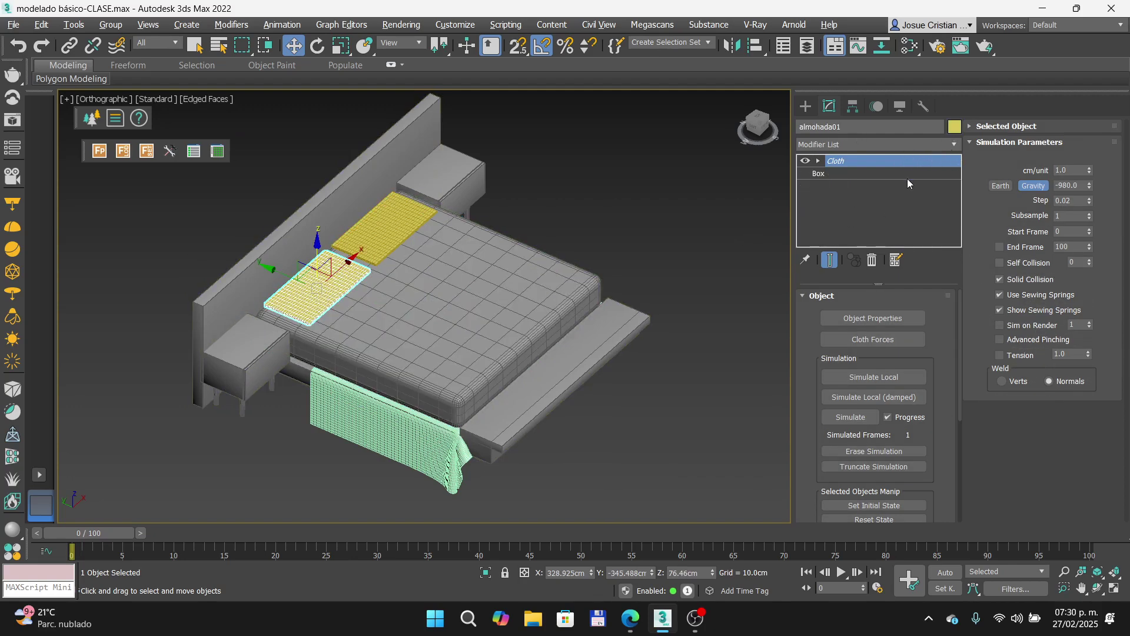
click(865, 318)
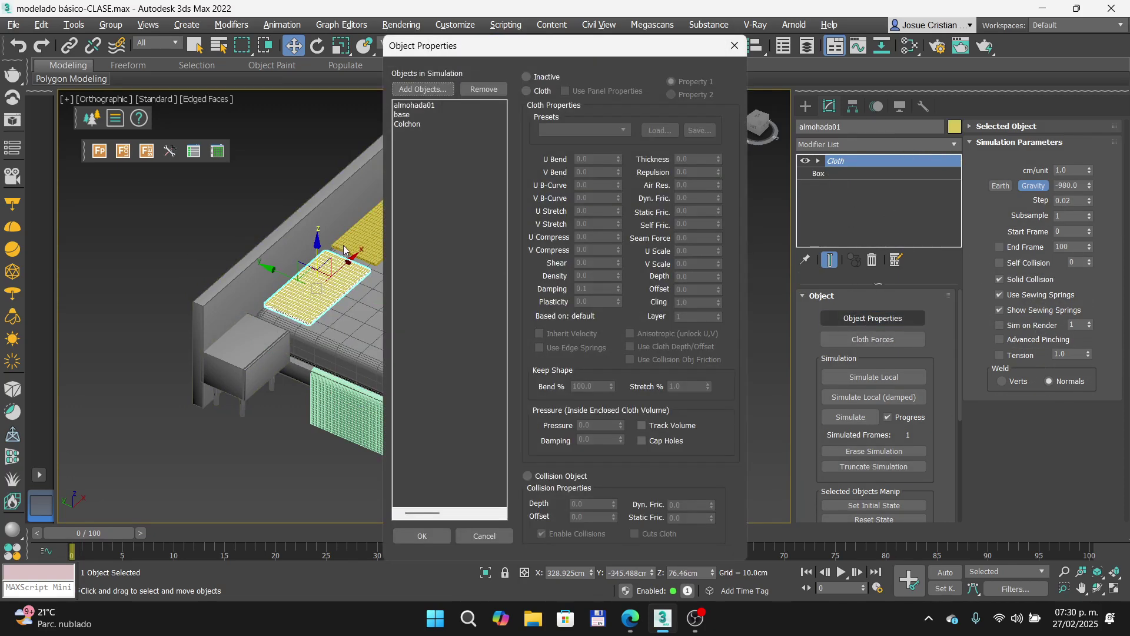
click(436, 90)
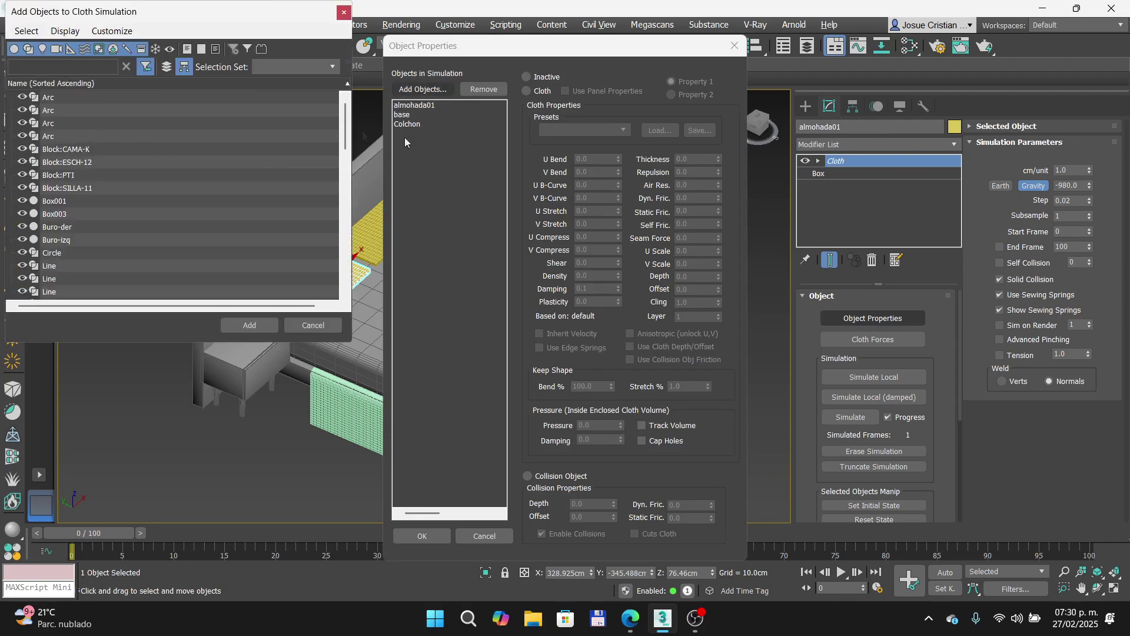
click(344, 11)
click(735, 46)
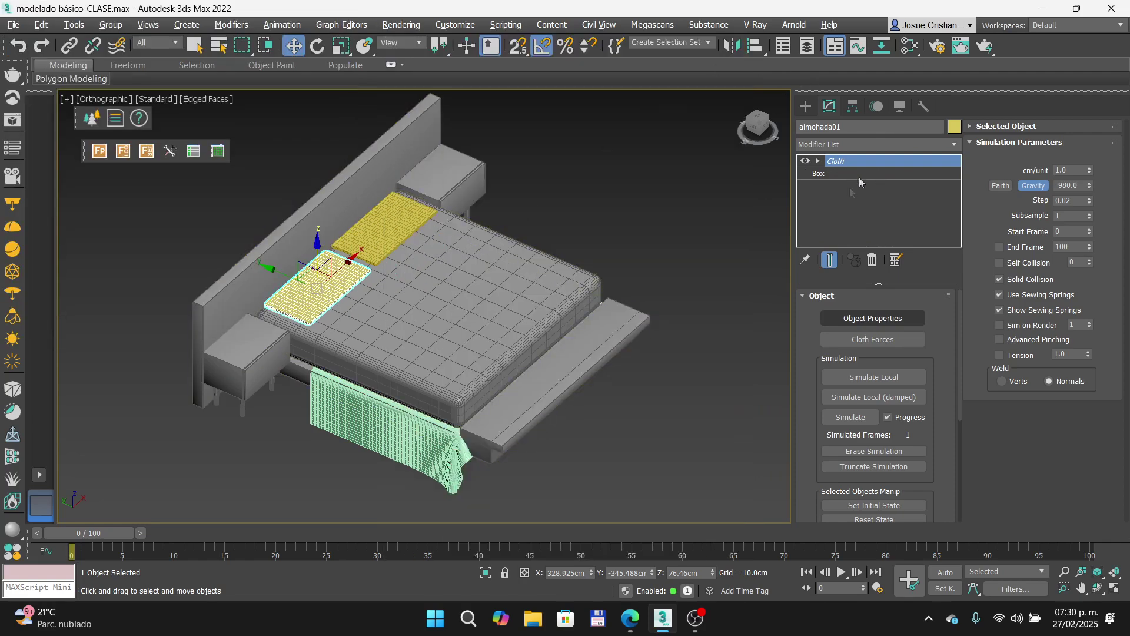
Step: Delete the Cloth modifier from almohada01 and apply a fresh Cloth modifier to it
click(873, 260)
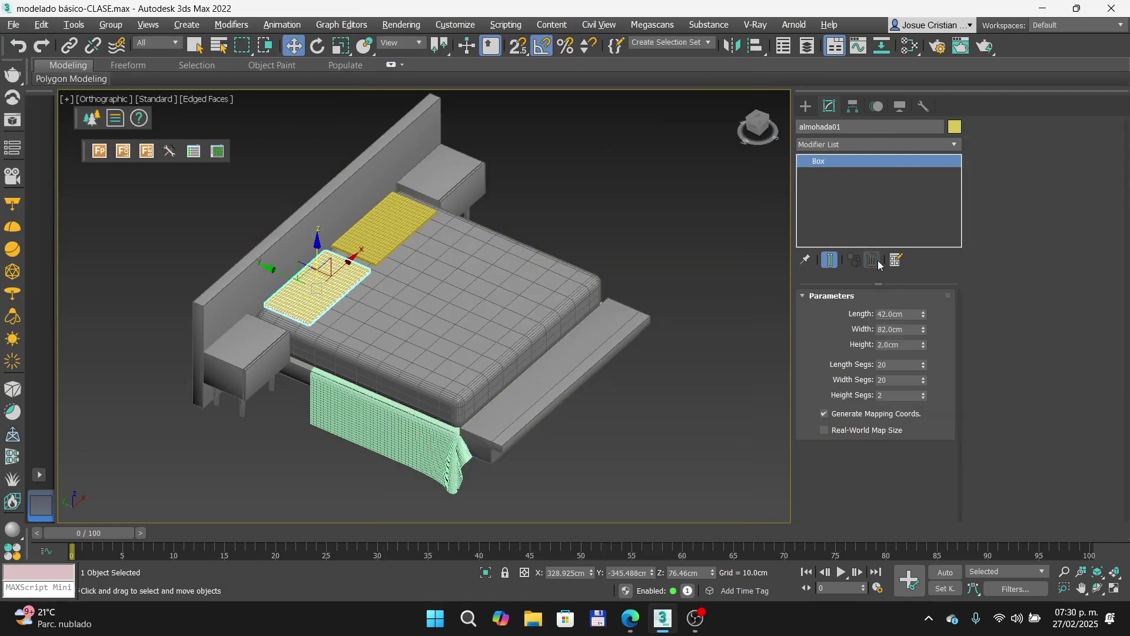
click(955, 144)
scroll(879, 200, down, 5)
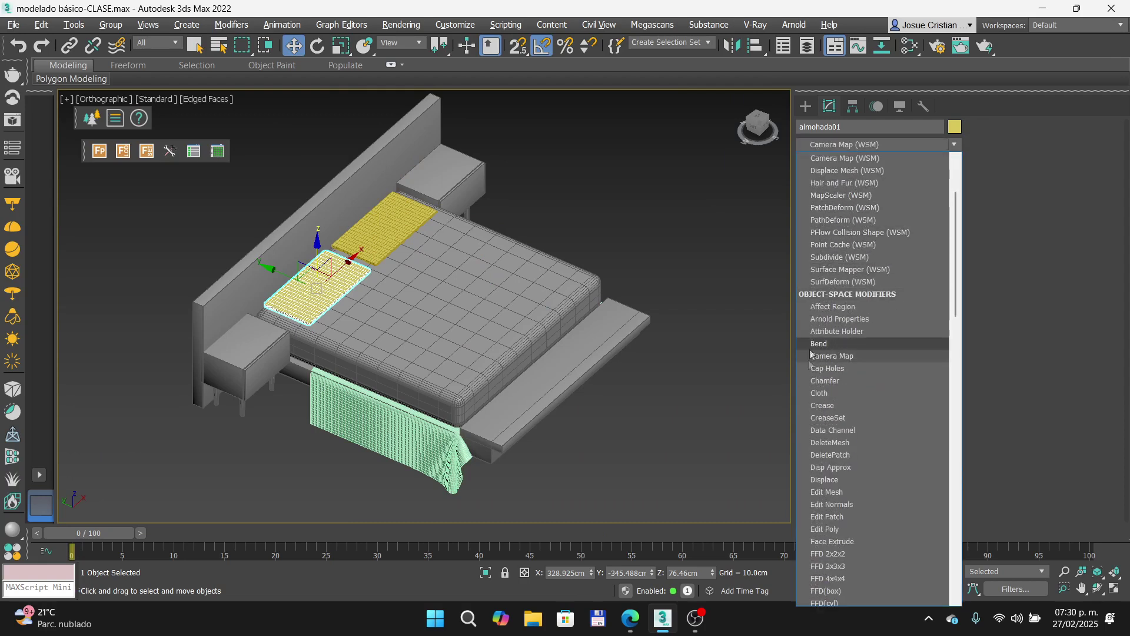
click(843, 393)
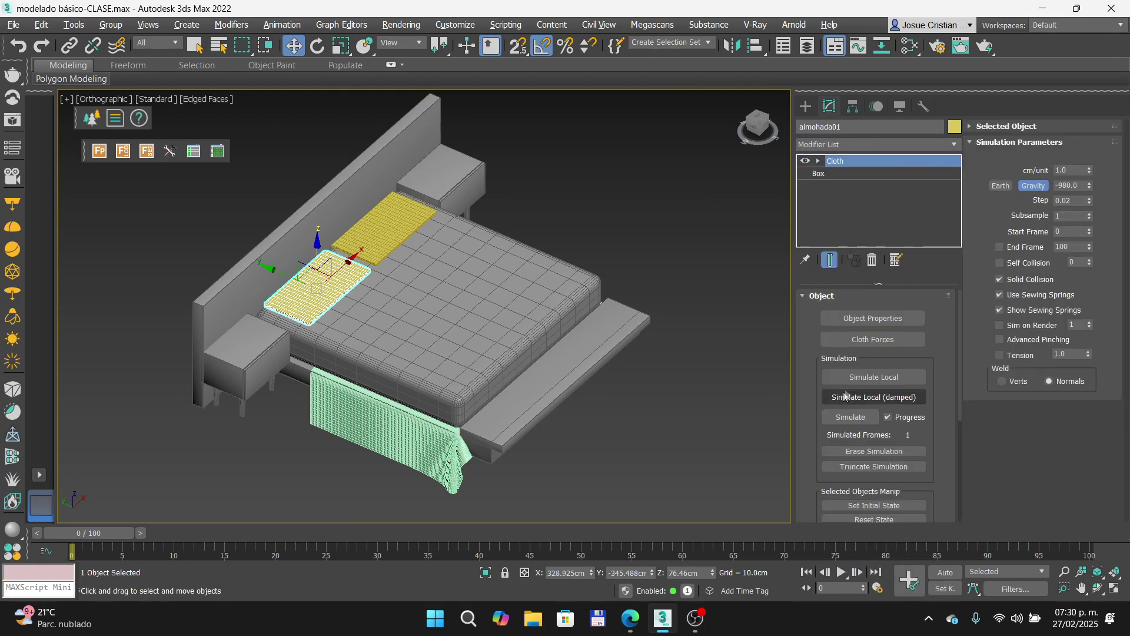
Step: Check which scene objects are available to add to almohada01's cloth simulation
click(864, 318)
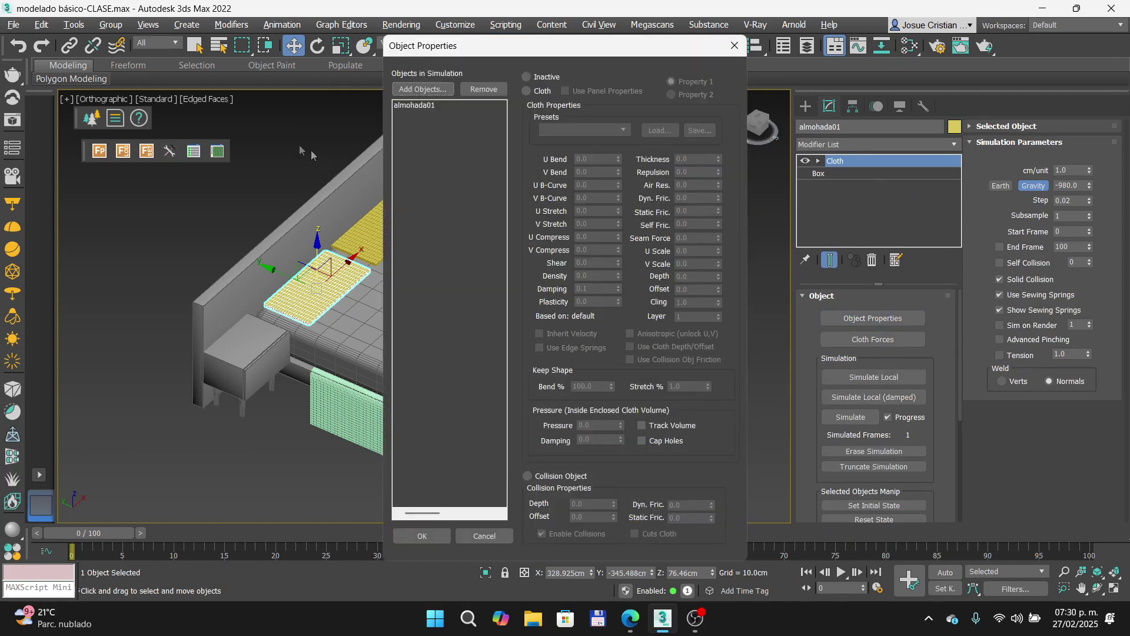
click(423, 89)
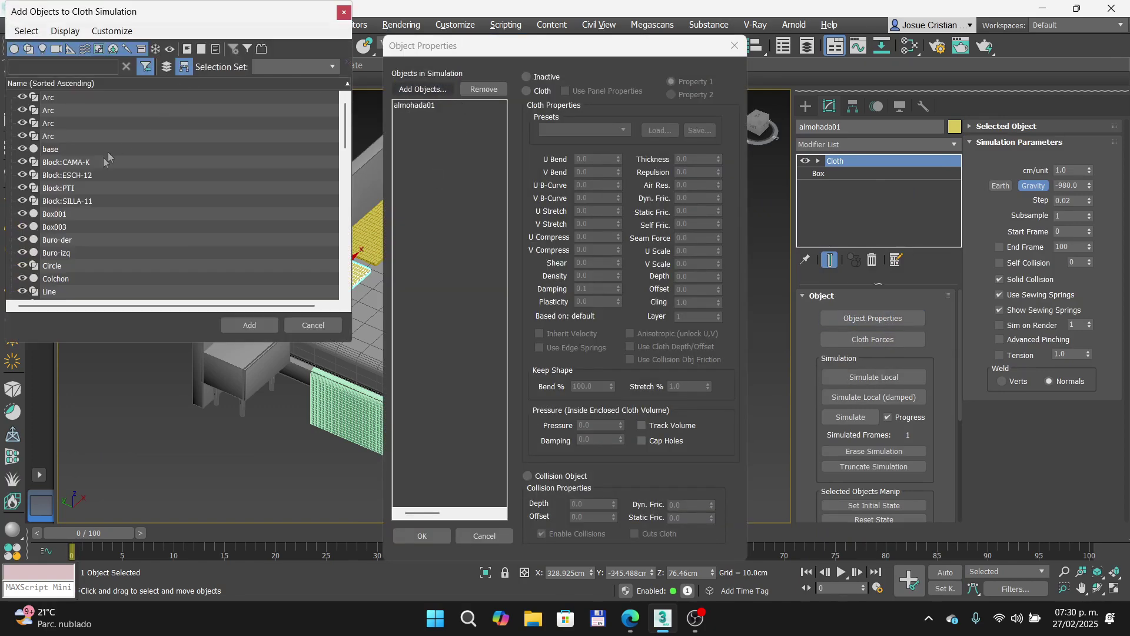
click(313, 325)
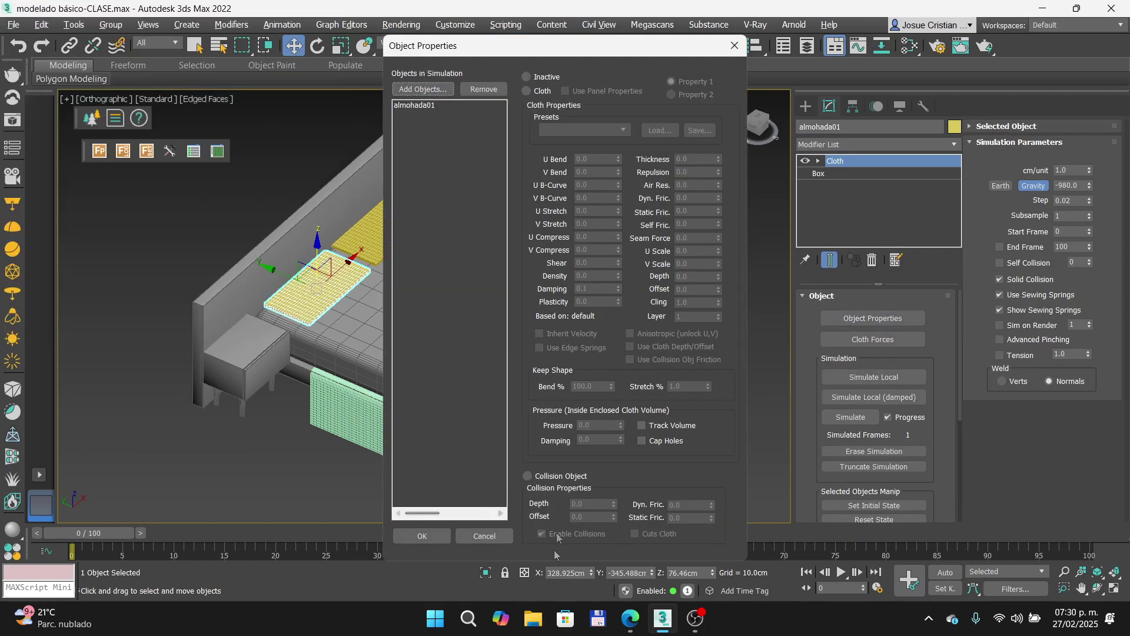
click(735, 45)
Step: Rename the second pillow, the one farther from the green blanket, as almohada02
click(408, 213)
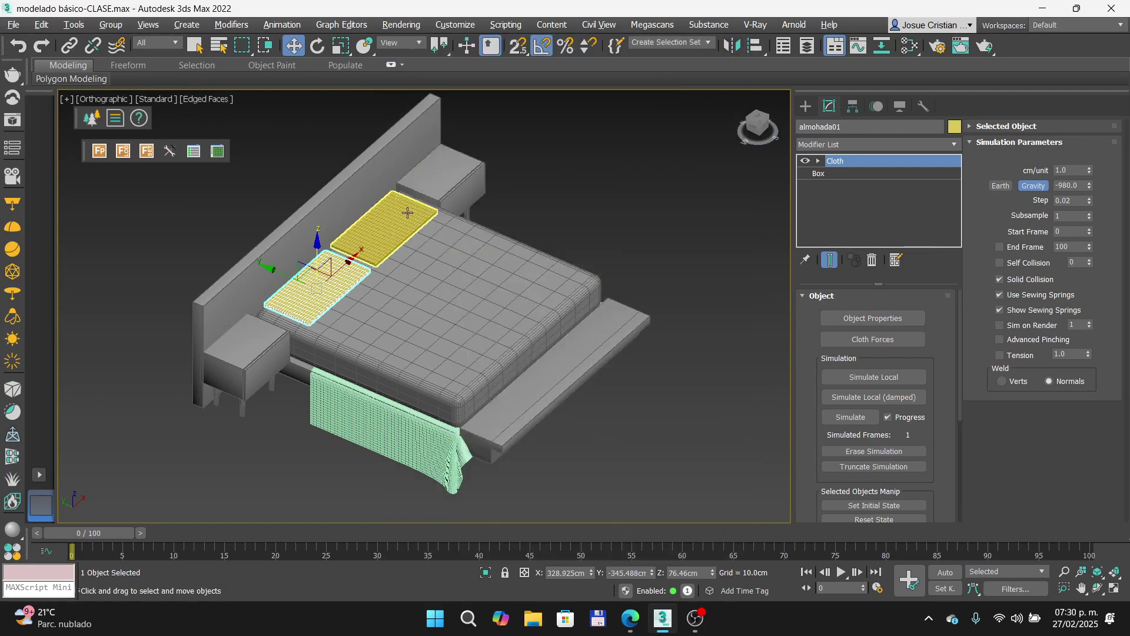
double_click(824, 127)
text(almohada01)
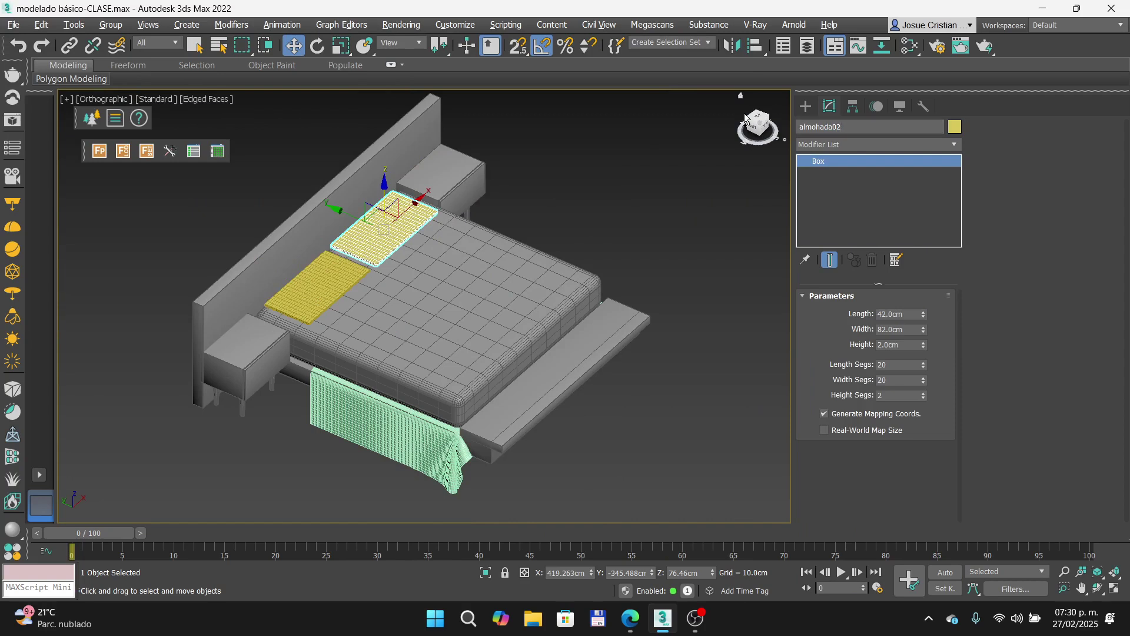
Step: Add almohada02, base and Colchon to the cloth simulation of almohada01
click(331, 281)
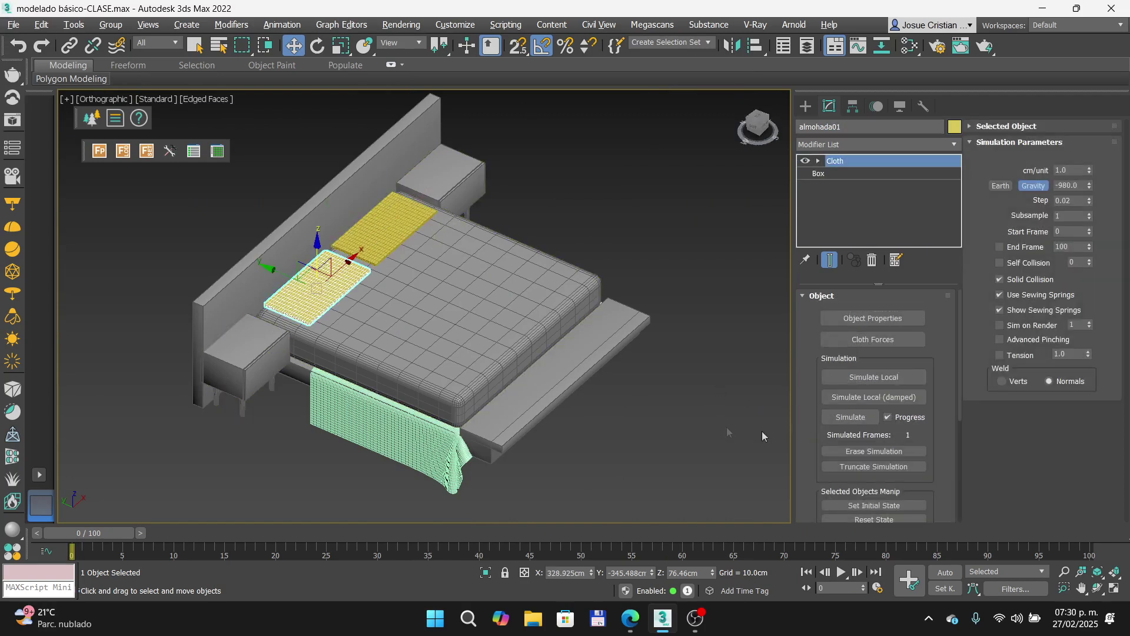
click(883, 322)
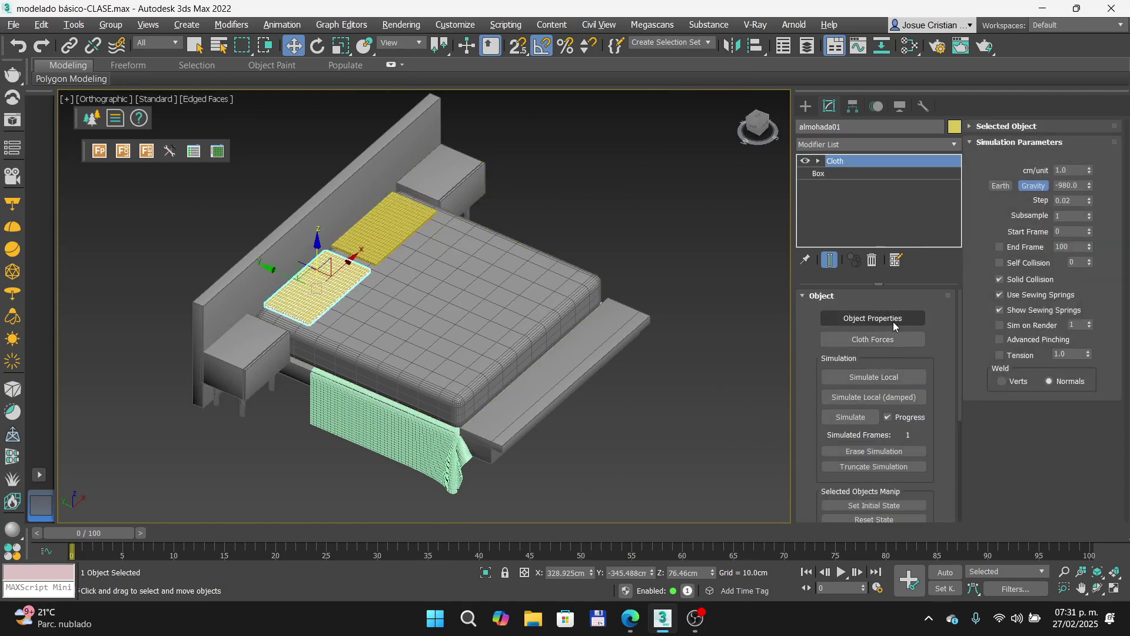
click(423, 89)
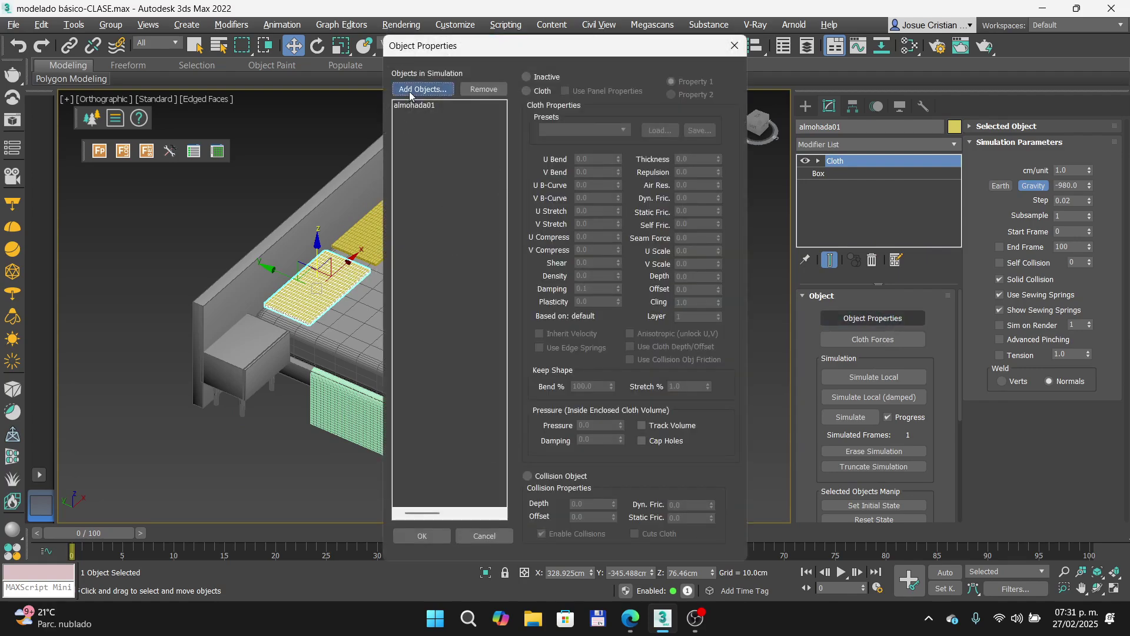
click(64, 98)
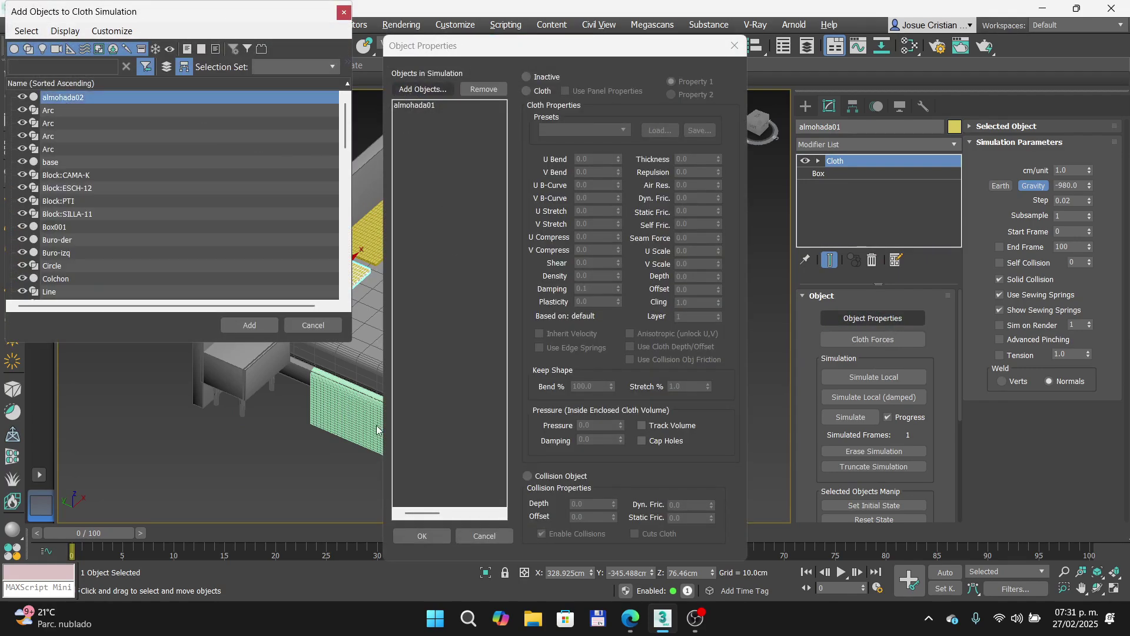
click(247, 326)
click(423, 89)
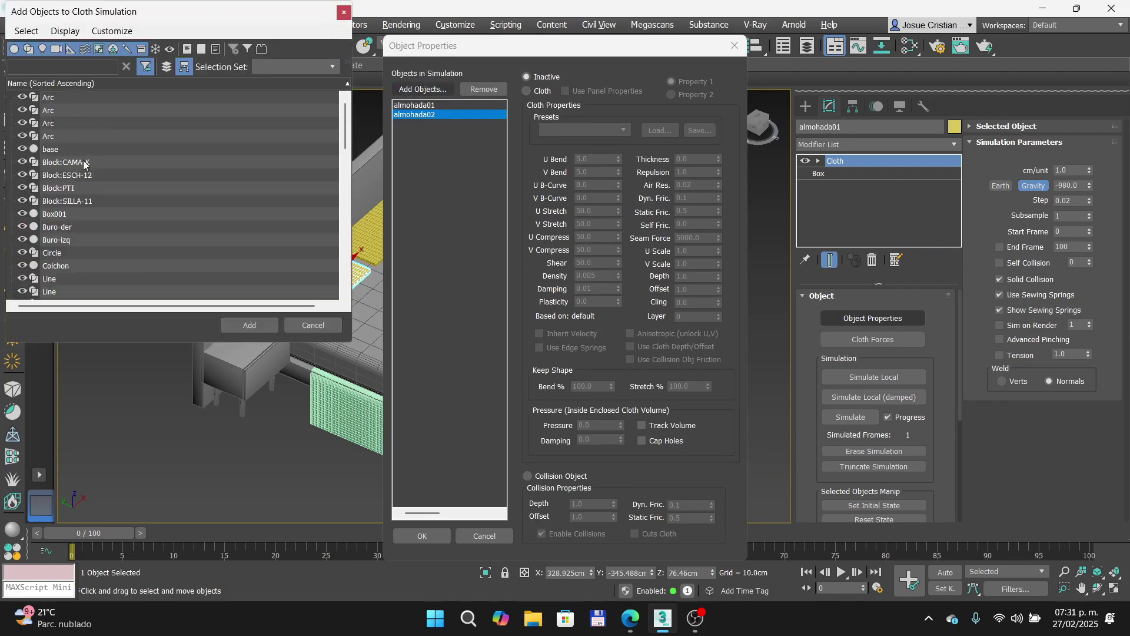
click(55, 151)
click(248, 325)
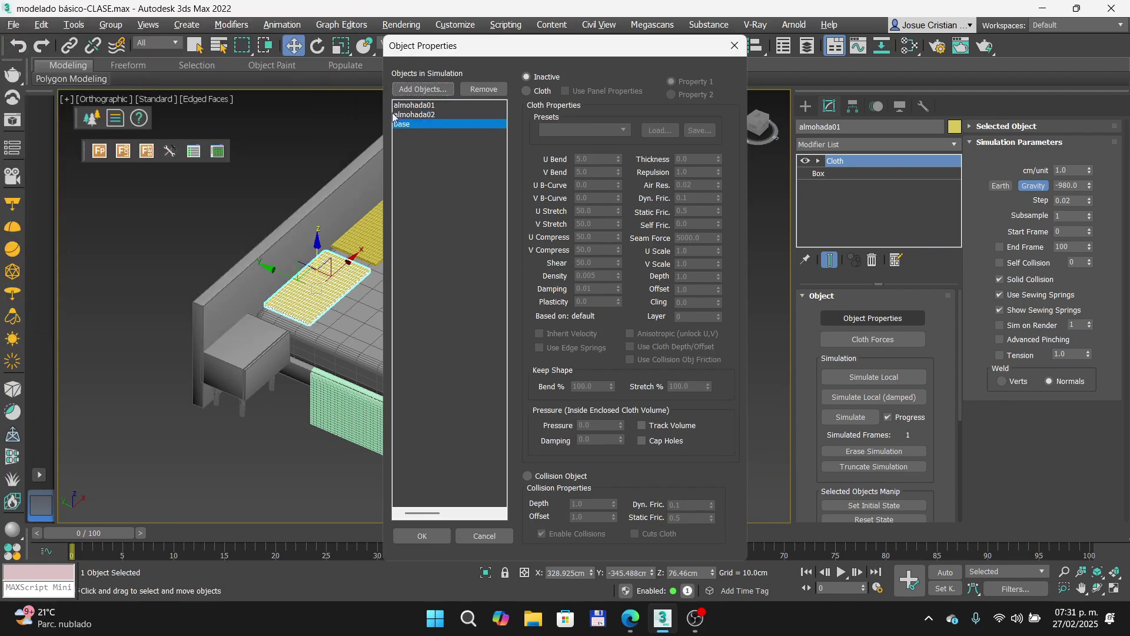
click(423, 88)
click(73, 253)
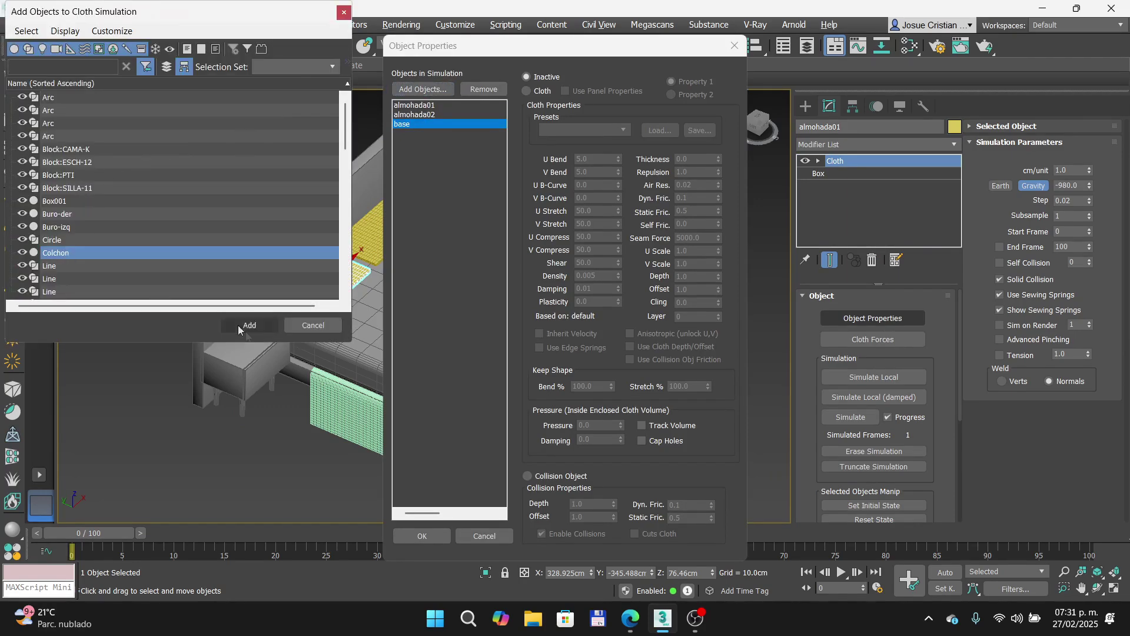
click(259, 327)
Step: Define base and Colchon together as collision objects in the cloth simulation
click(422, 123)
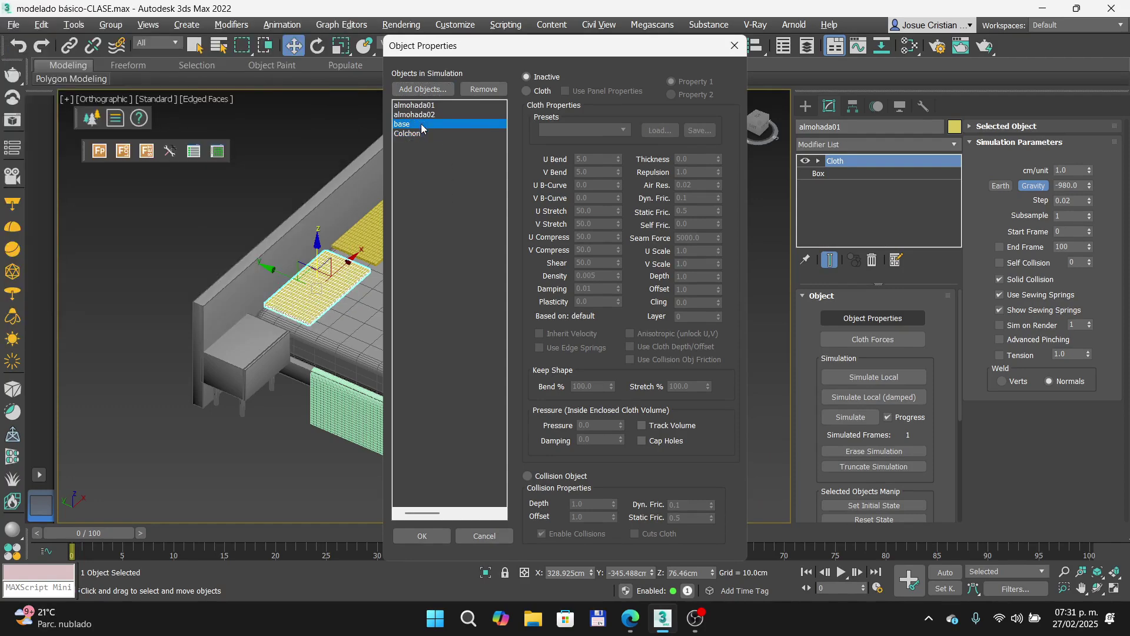
ctrl+click(420, 133)
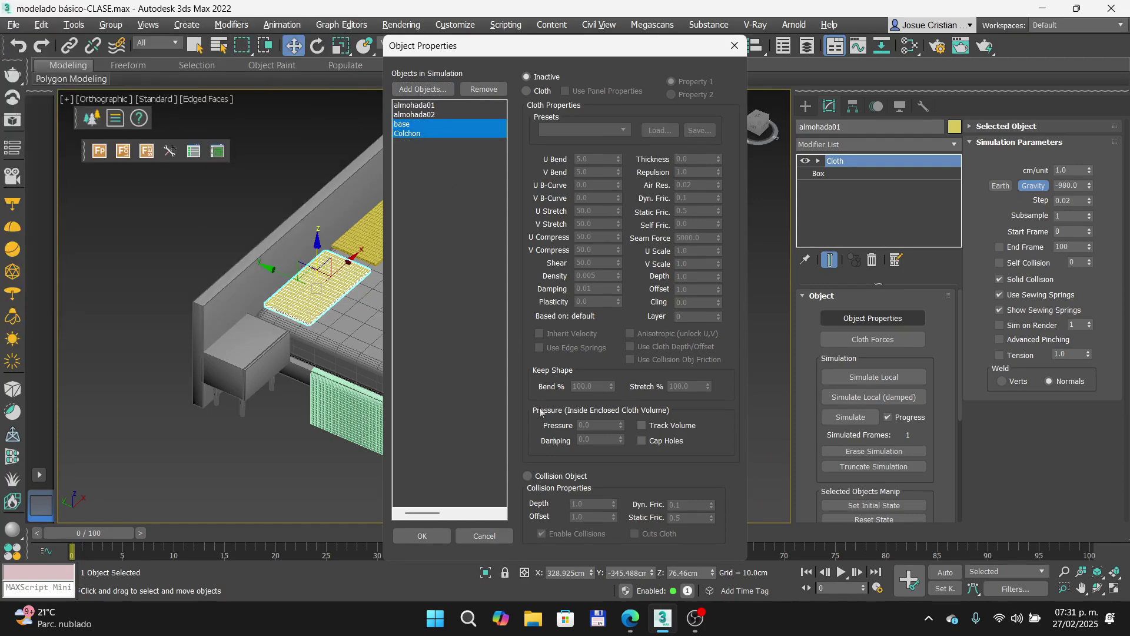
click(527, 476)
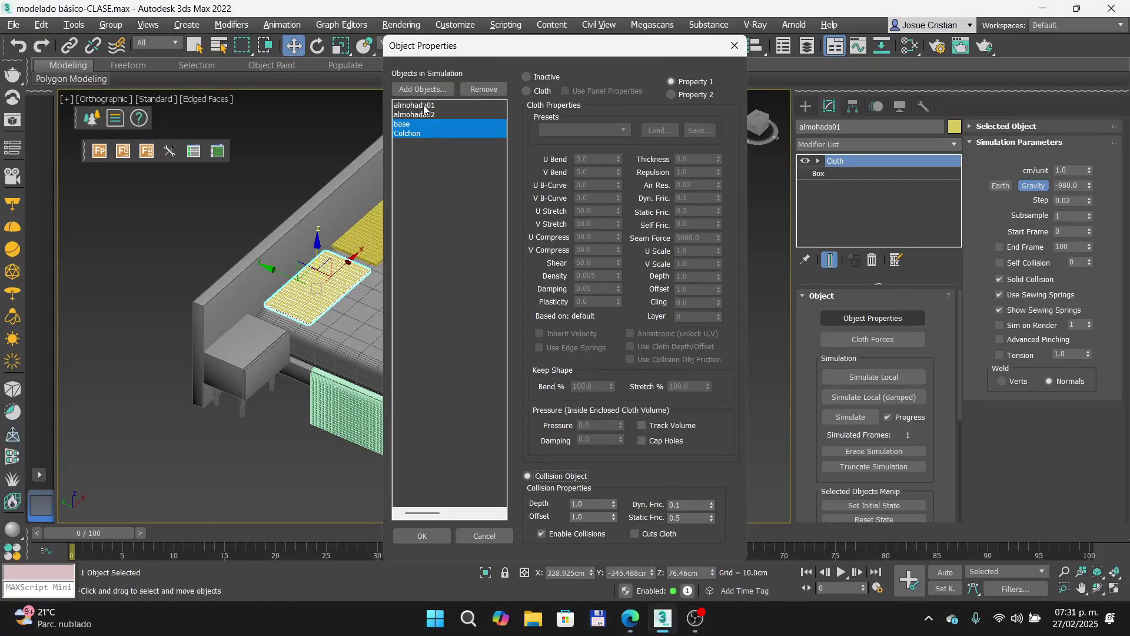
Step: Define almohada01 and almohada02 together as Cloth objects in the simulation
click(424, 106)
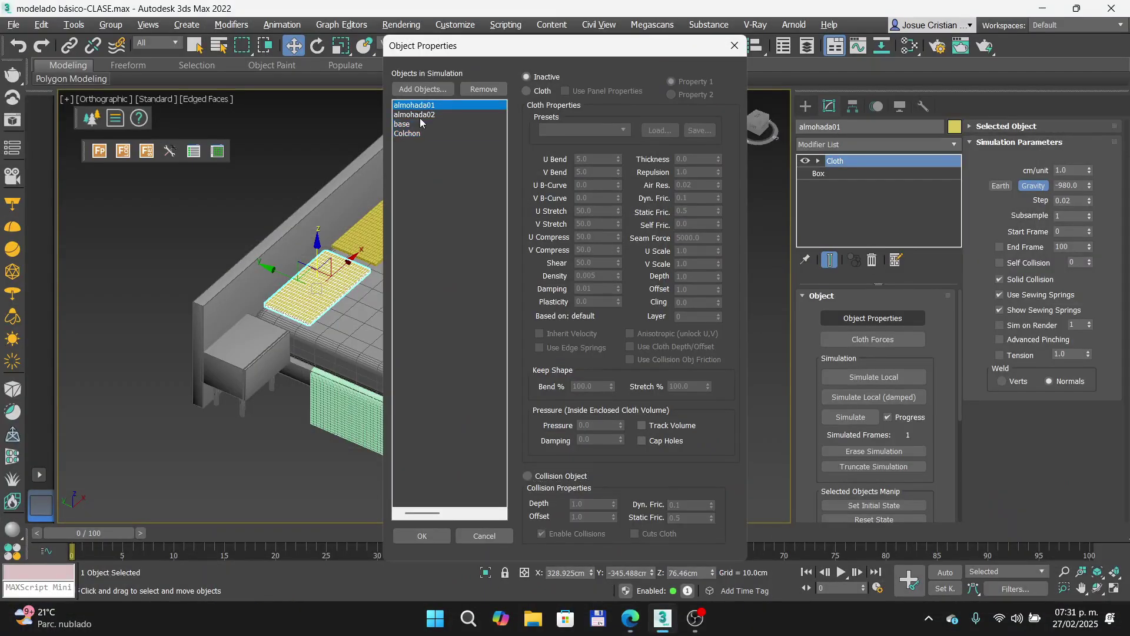
ctrl+click(426, 114)
click(541, 91)
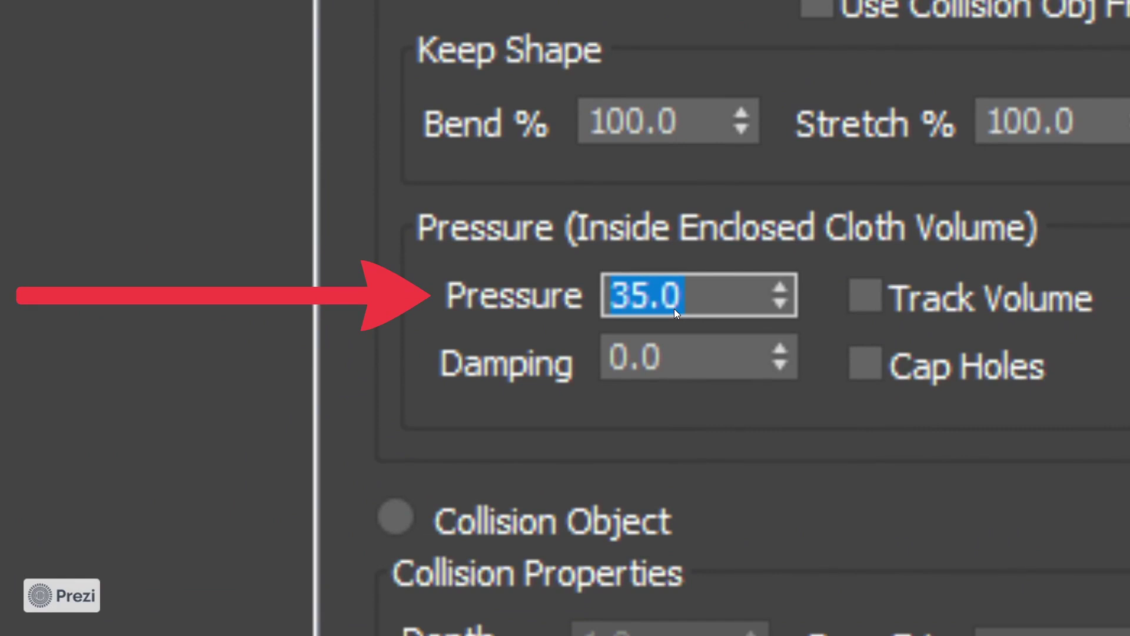
Step: Set the cloth pressure of both pillows to 35 and accept the simulation's object properties
key(alt+Tab)
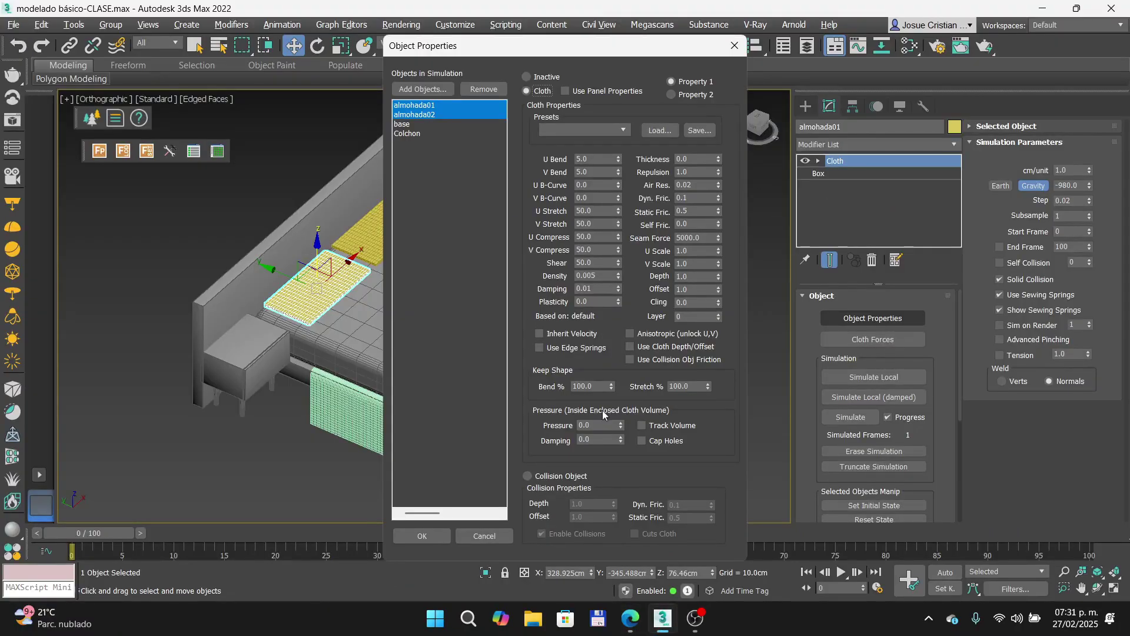
click(600, 426)
text(35)
key(Return)
key(alt+Tab)
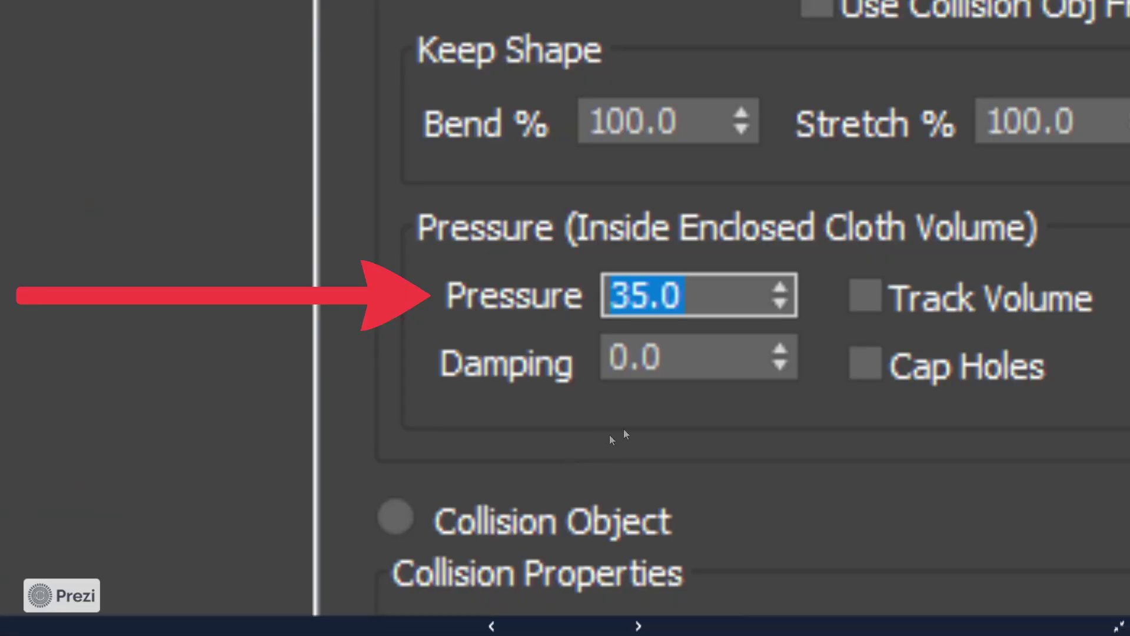
key(alt+Tab)
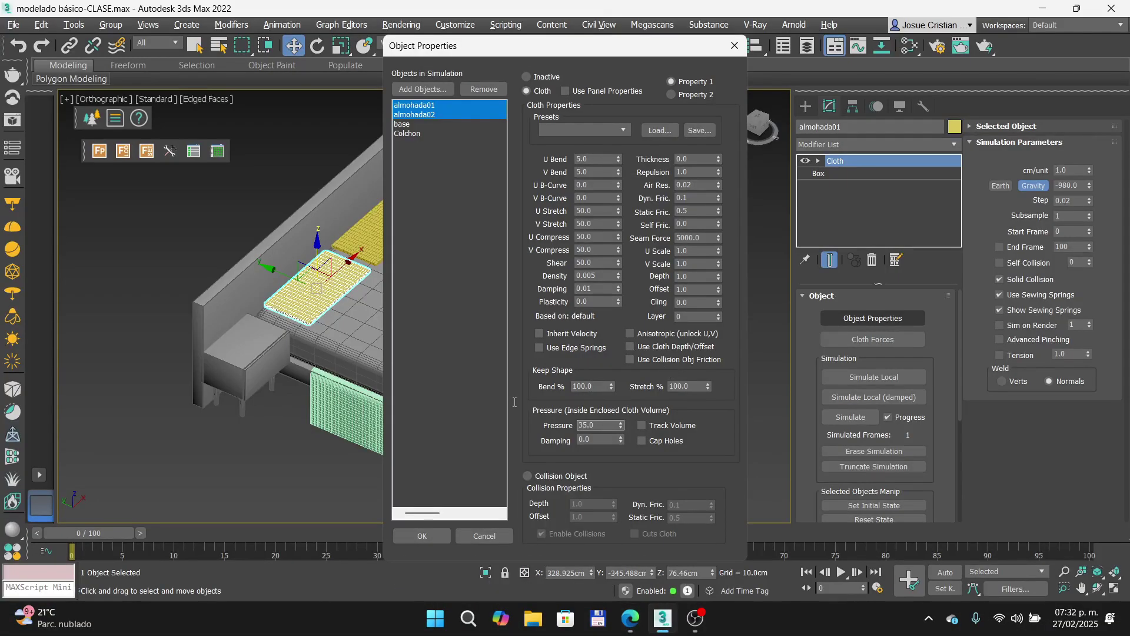
key(alt+Tab)
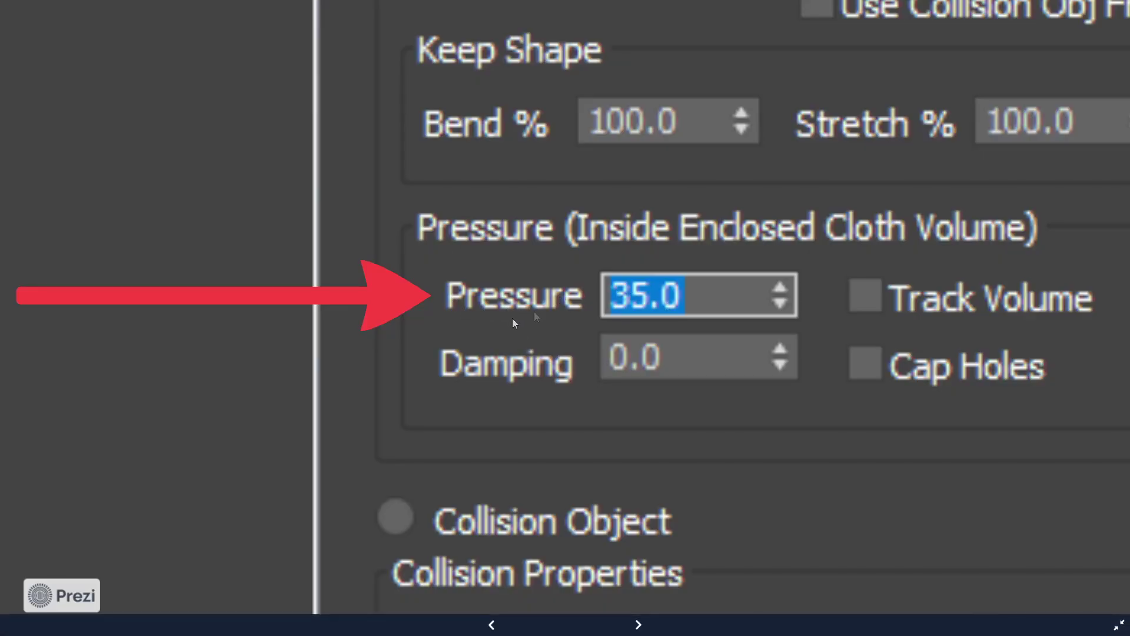
key(Left)
key(alt+Tab)
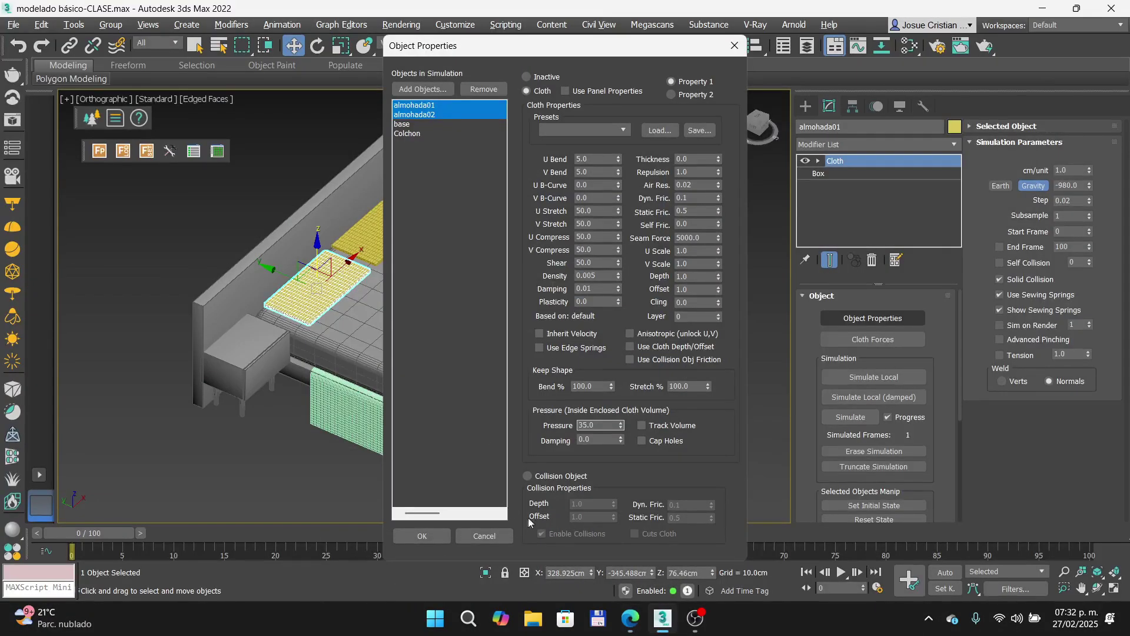
click(429, 537)
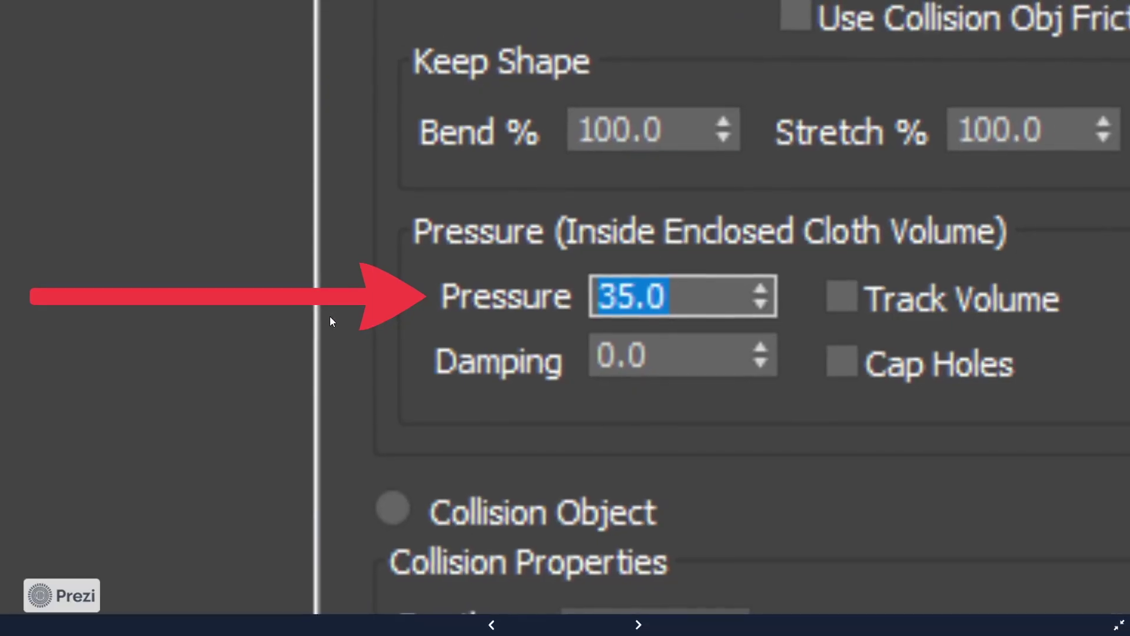
Step: Run the local cloth simulation until both pillows have inflated and settled on the mattress, and stop it
key(Right)
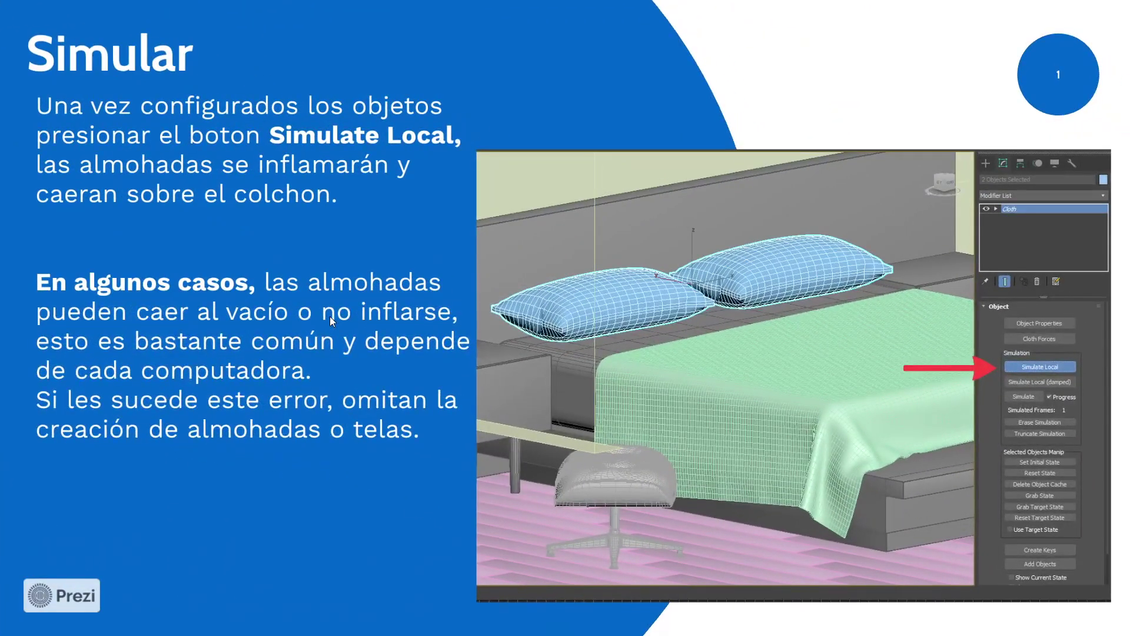
key(alt+Tab)
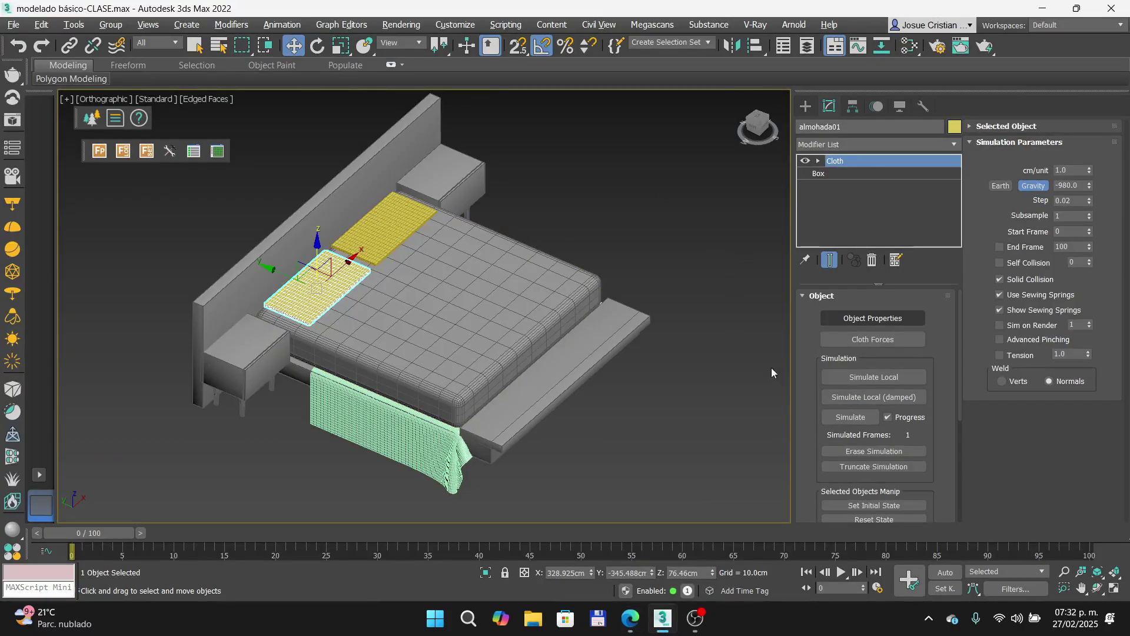
alt+middle_drag(444, 291, 431, 240)
scroll(326, 238, up, 5)
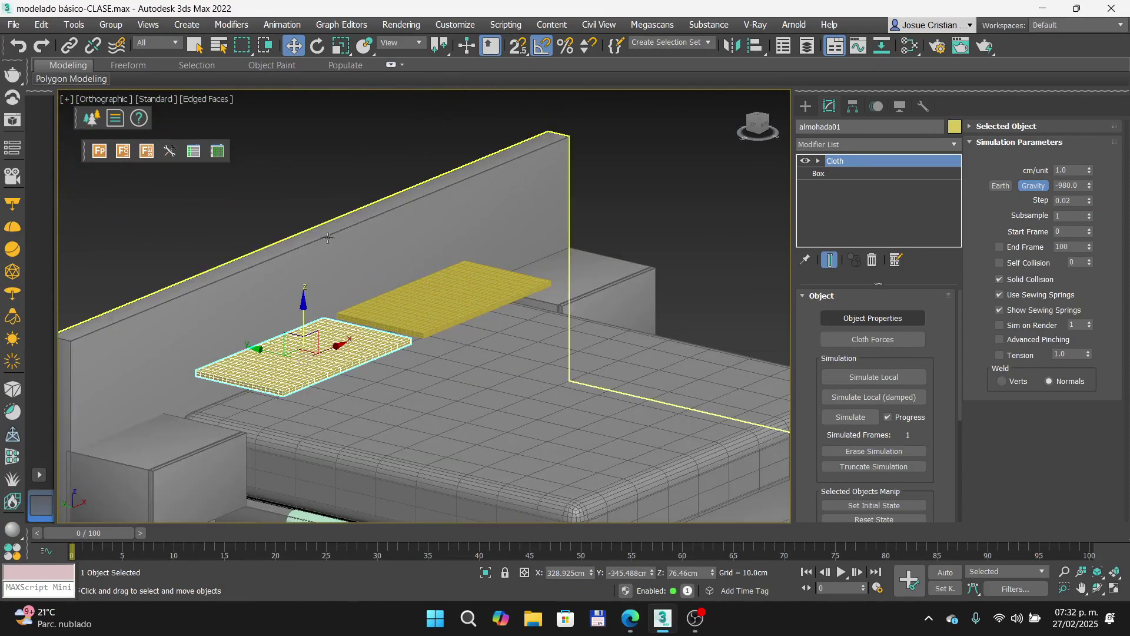
key(shift+z)
key(shift+z)
click(874, 377)
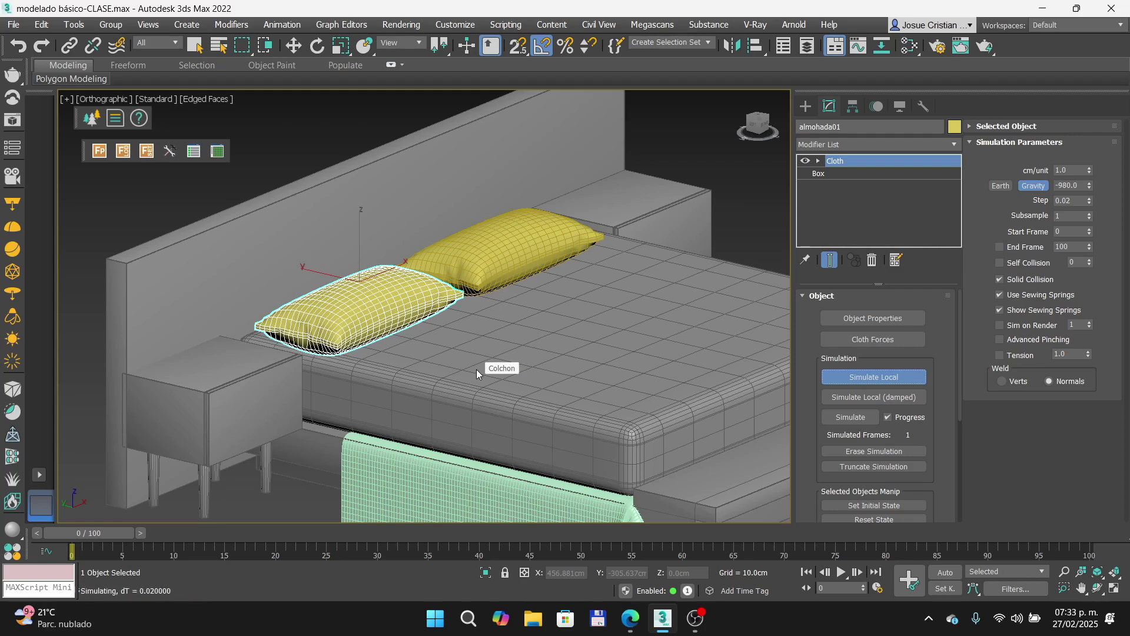
click(885, 377)
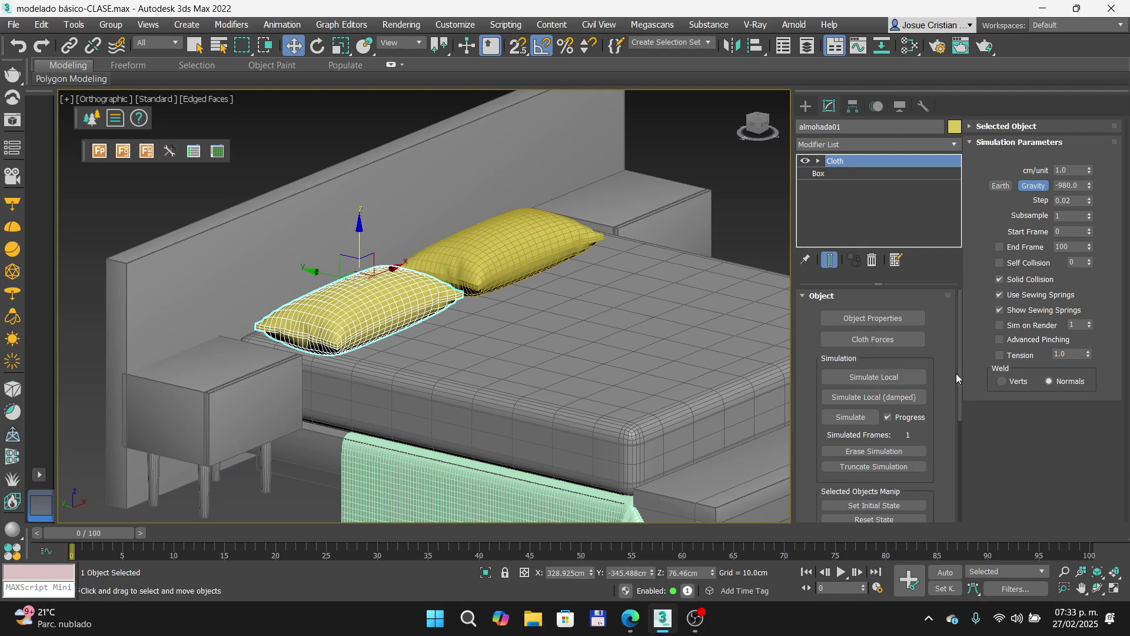
Step: Apply a TurboSmooth modifier to almohada01 above its Cloth modifier
key(alt+Tab)
key(Right)
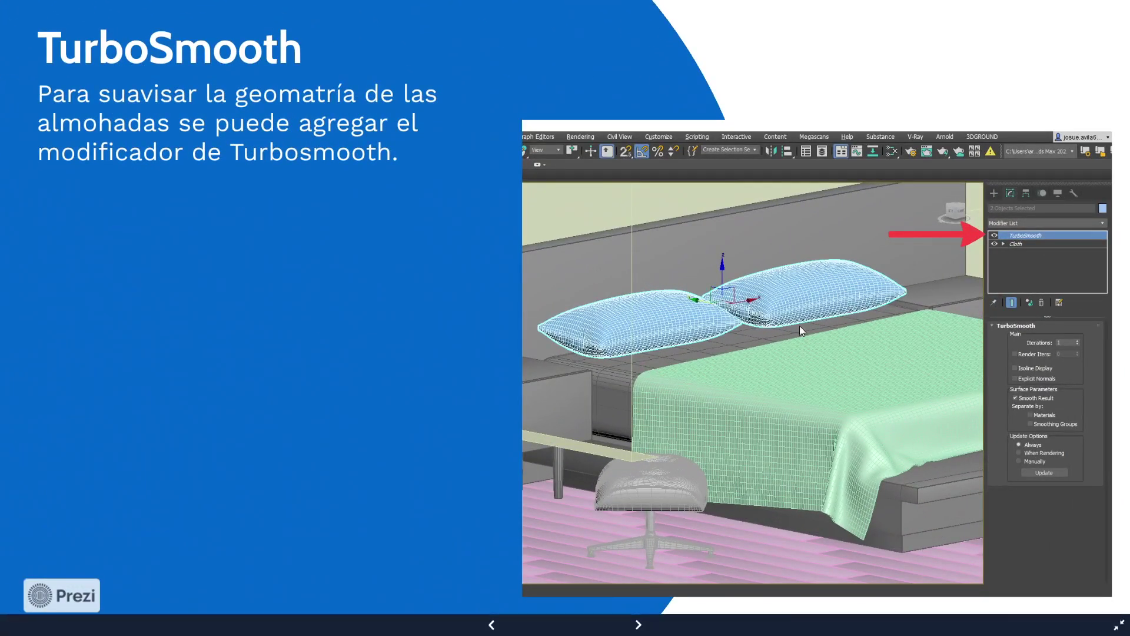
key(alt+Tab)
scroll(326, 350, up, 6)
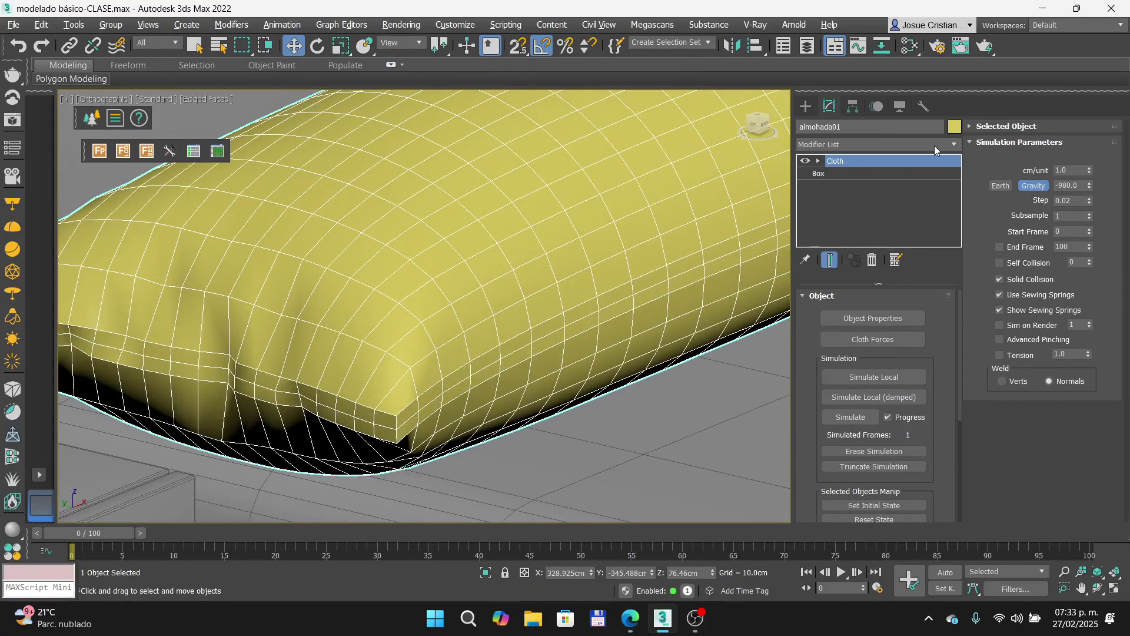
click(954, 146)
key(t)
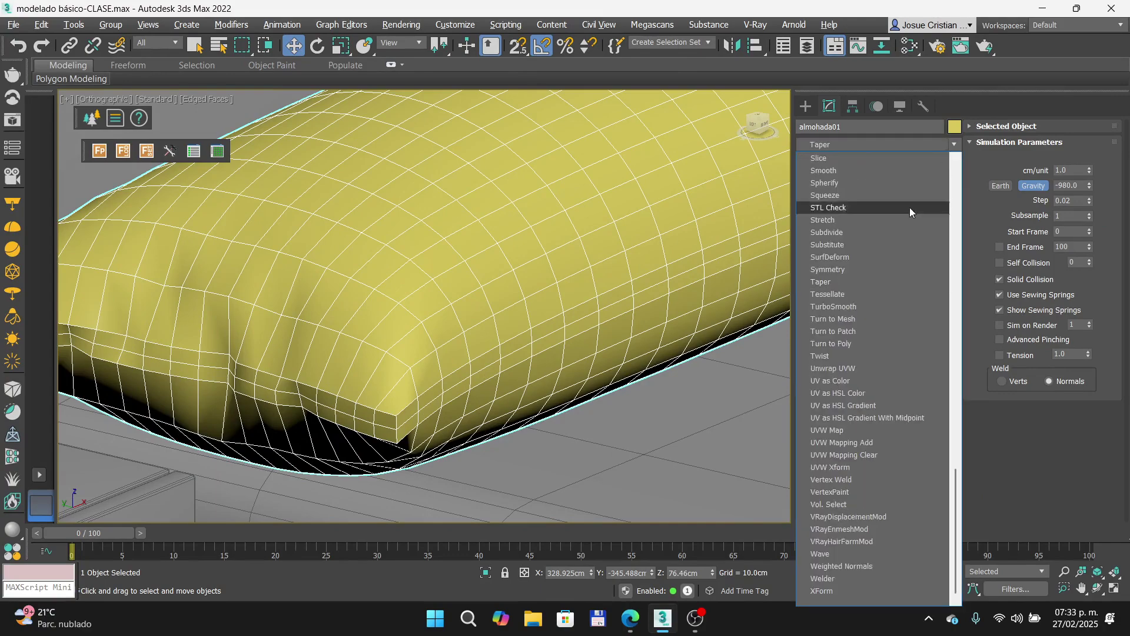
click(854, 309)
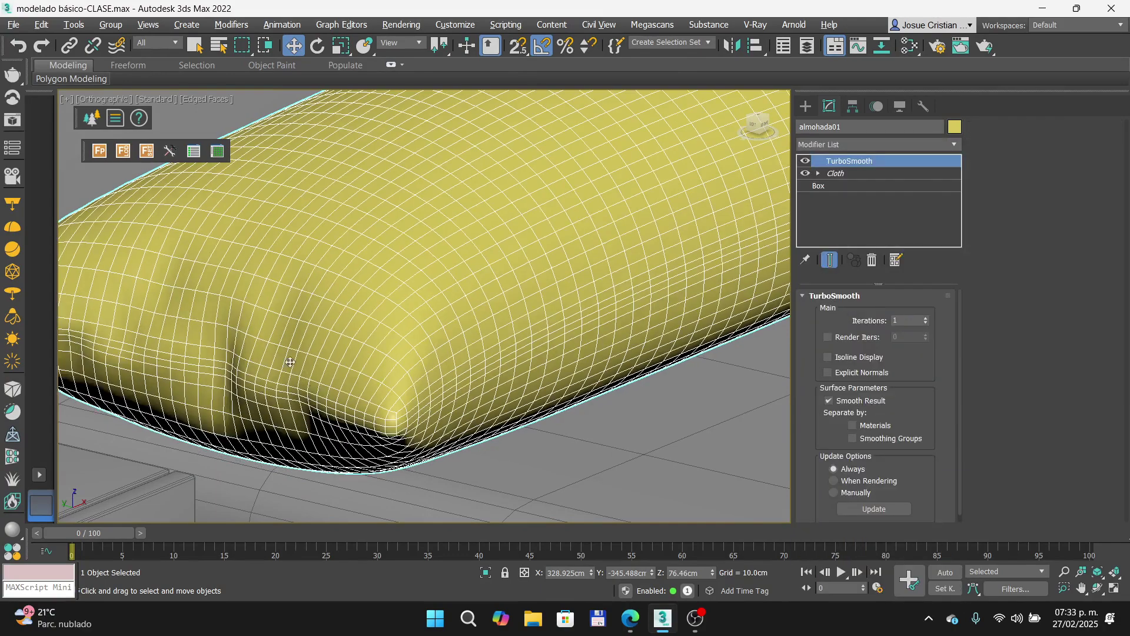
Step: Apply a TurboSmooth modifier to almohada02 above its Cloth modifier
scroll(308, 369, down, 3)
middle_drag(541, 319, 333, 351)
click(711, 204)
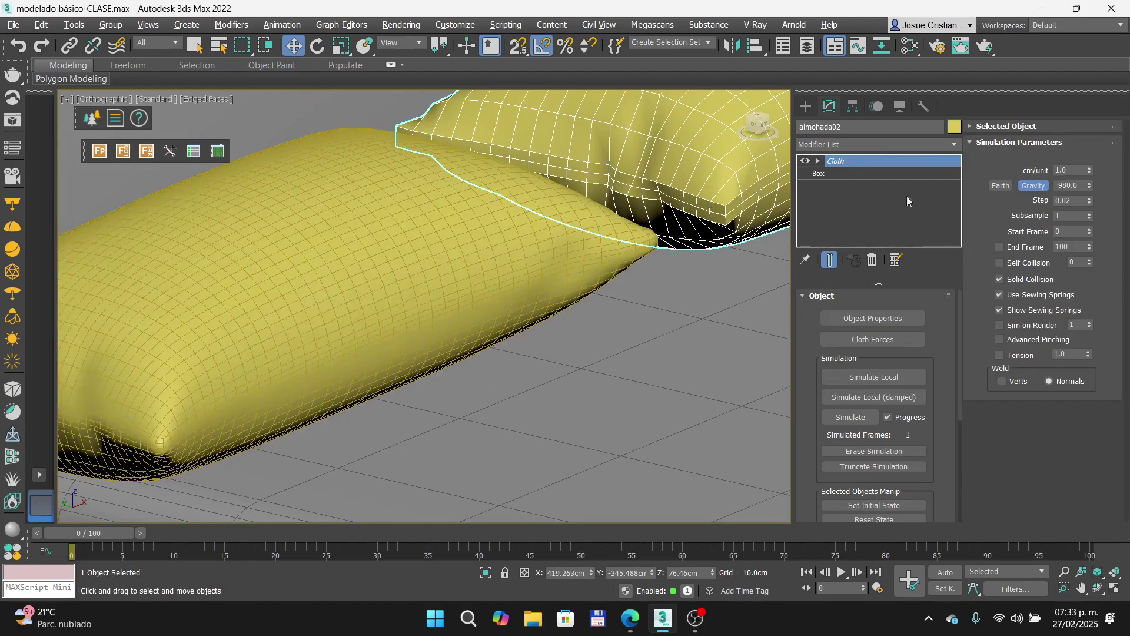
click(955, 146)
key(t)
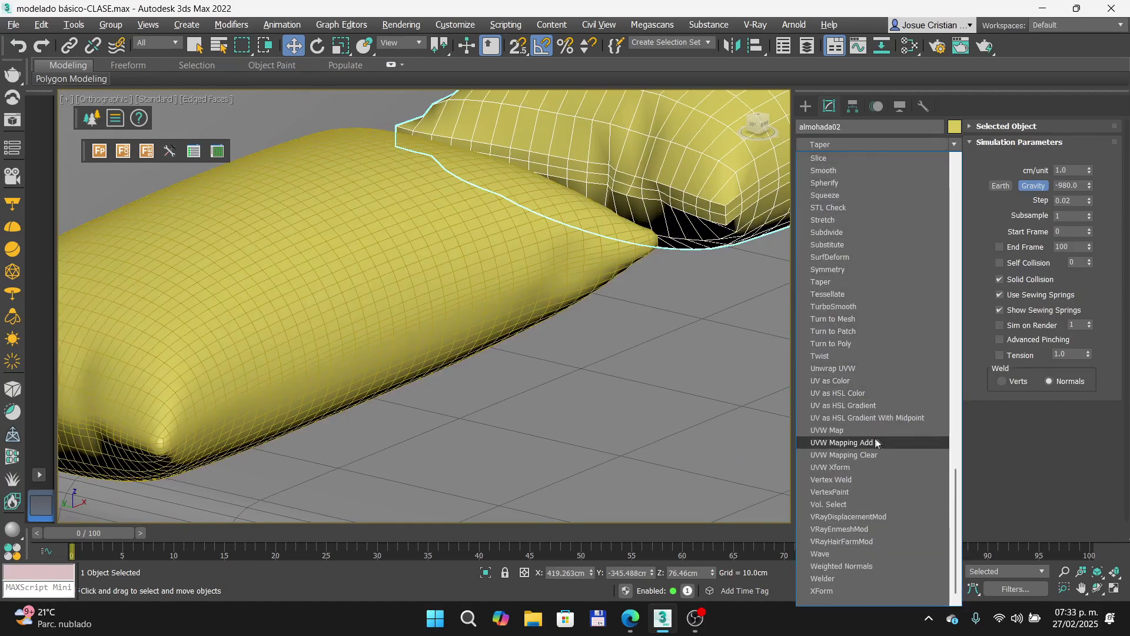
click(859, 304)
alt+middle_drag(564, 288, 478, 331)
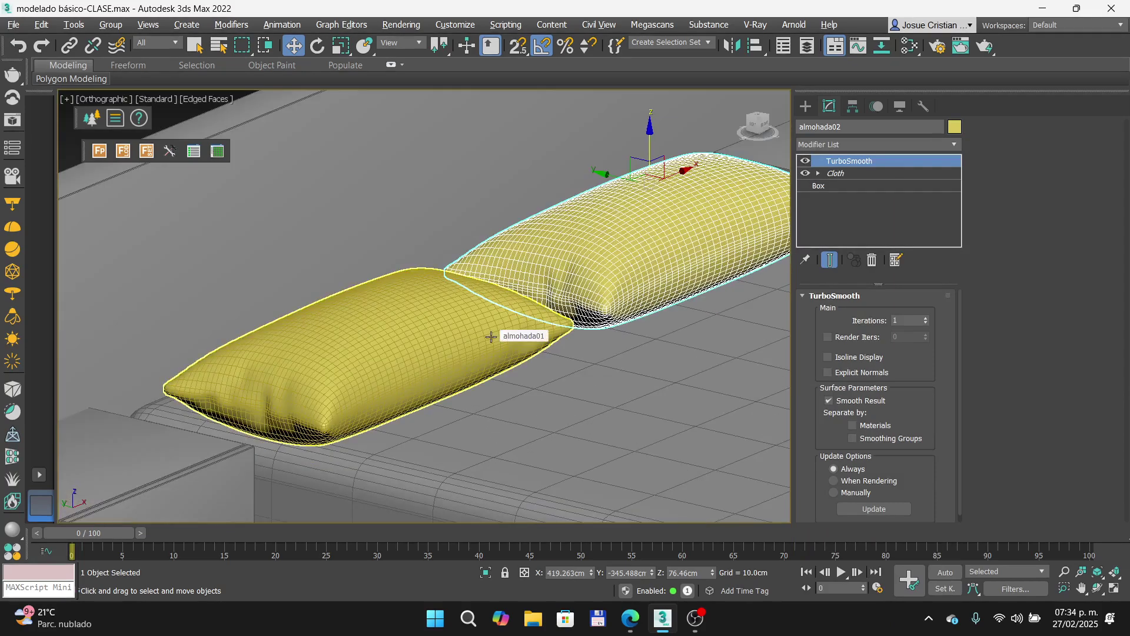
Step: Review the Prezi slide on arranging the room's objects with Move and Rotate, and advance to the presentation's section overview
key(alt+Tab)
key(Right)
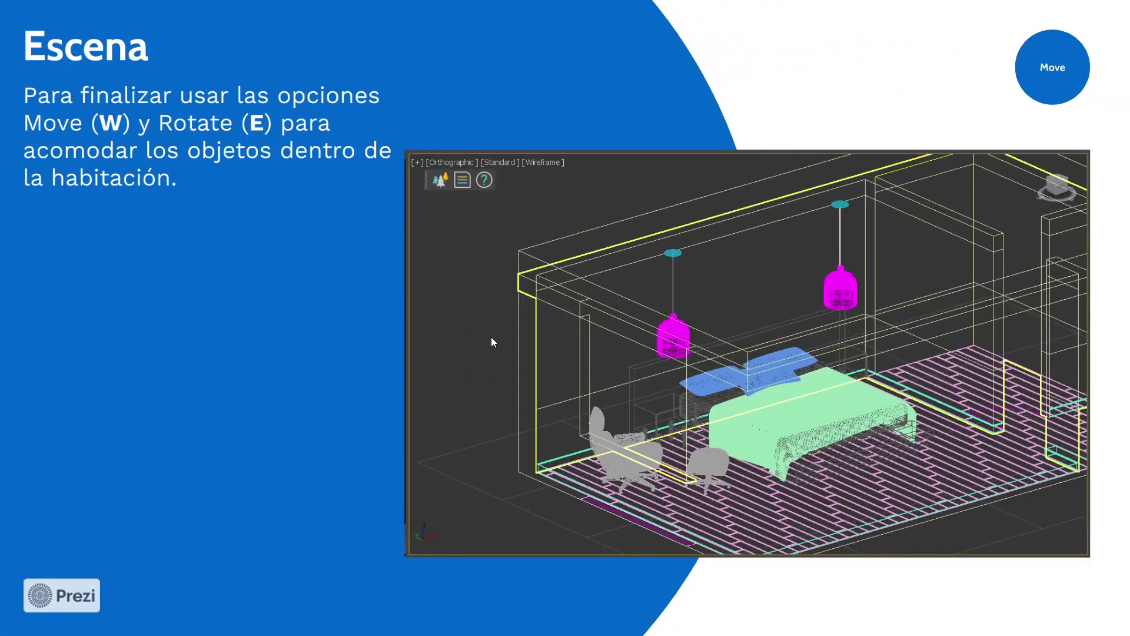
key(alt+Tab)
scroll(399, 461, down, 5)
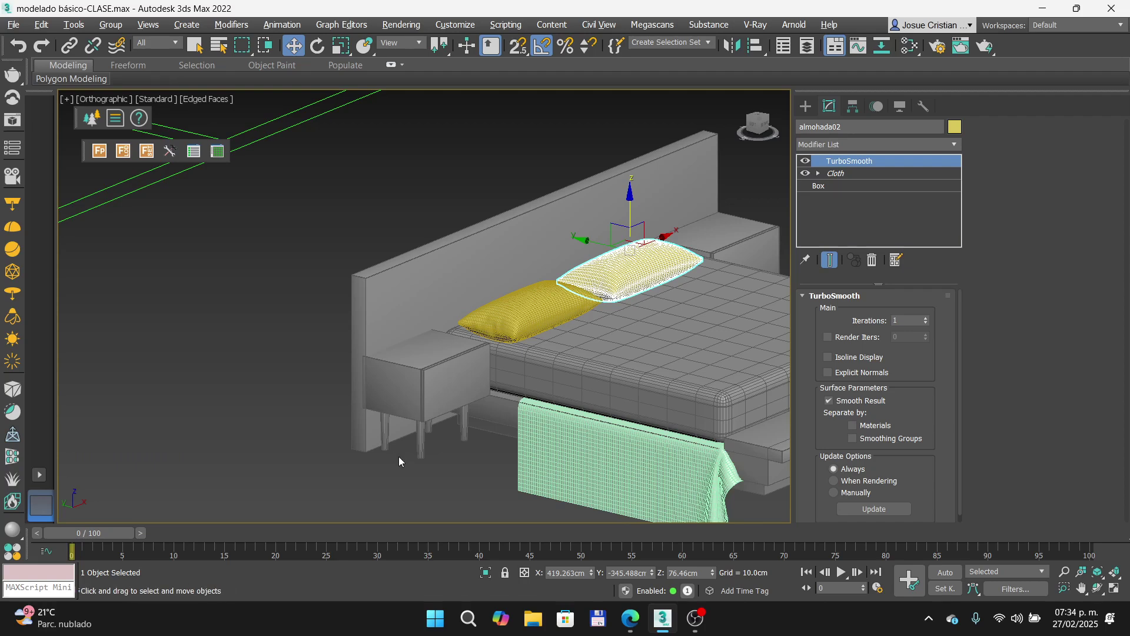
click(357, 214)
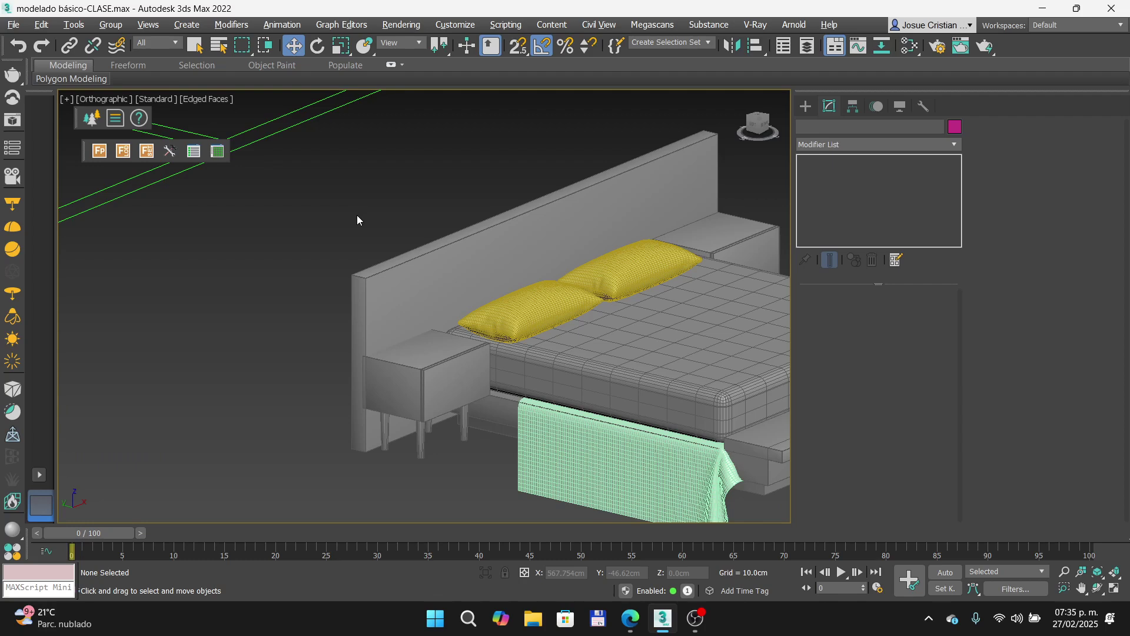
key(alt+Tab)
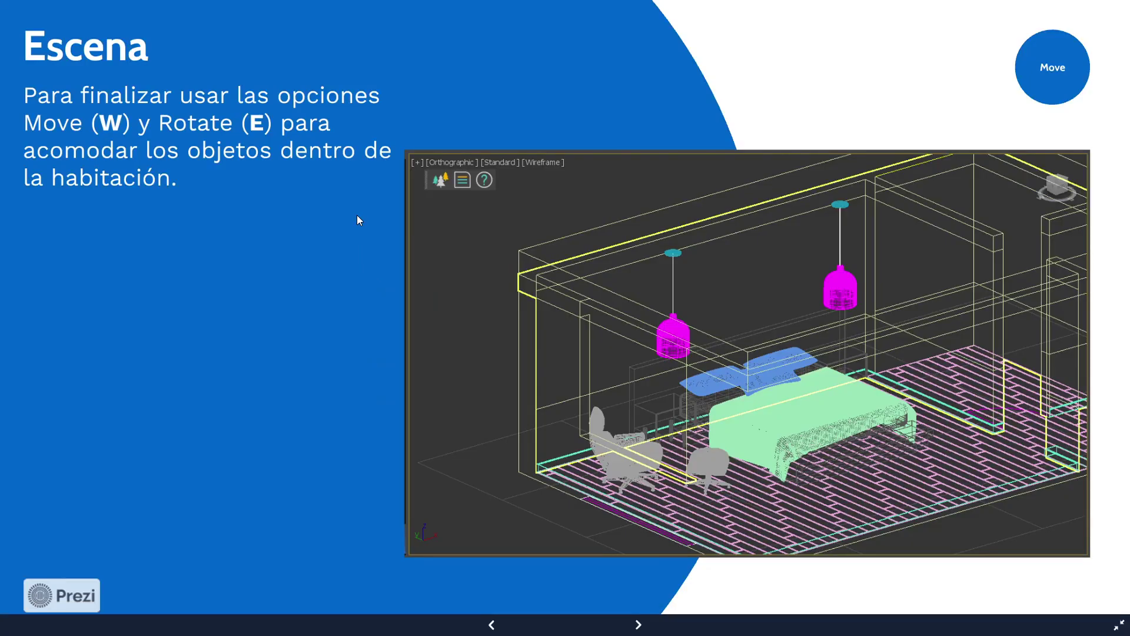
key(Right)
key(Right)
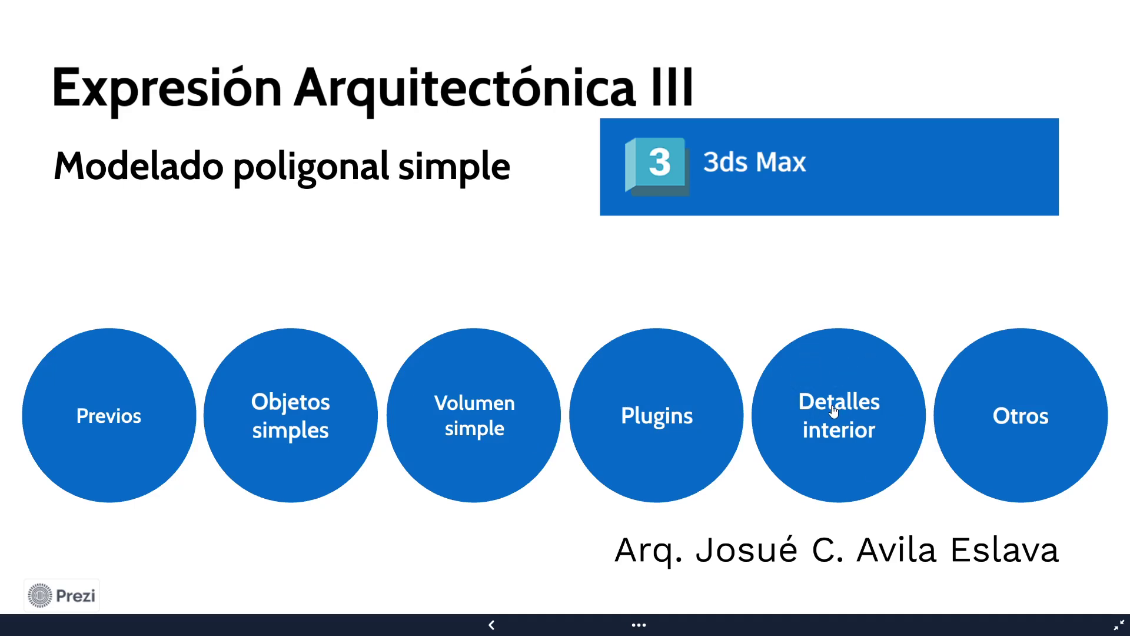
Step: Switch to 3ds Max and save the bedroom scene file
key(alt+Tab)
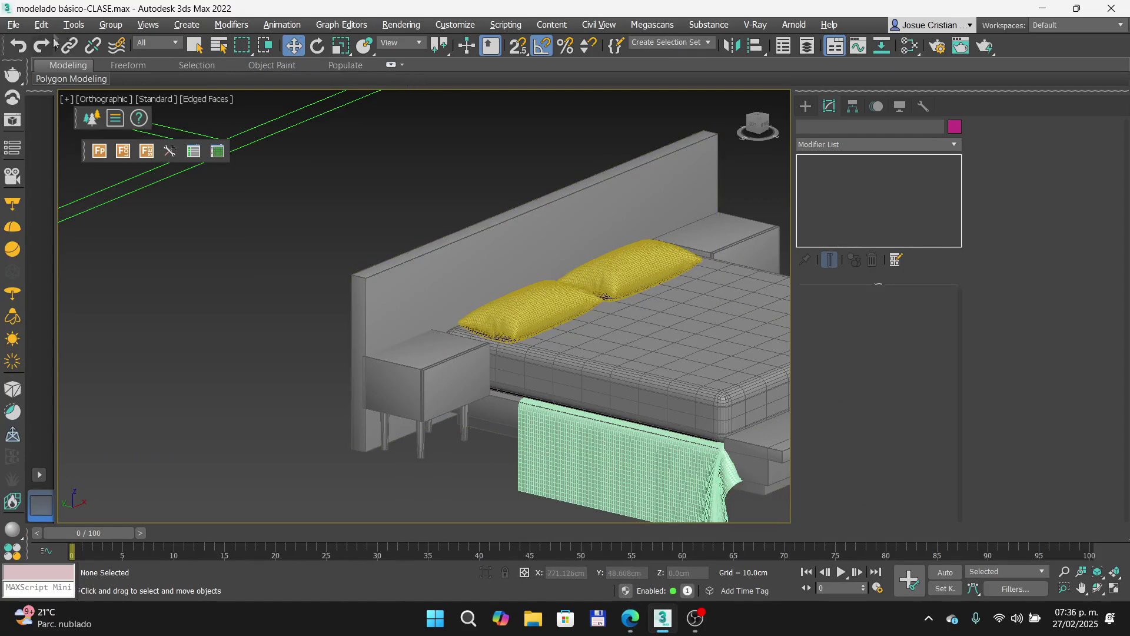
click(13, 25)
click(59, 131)
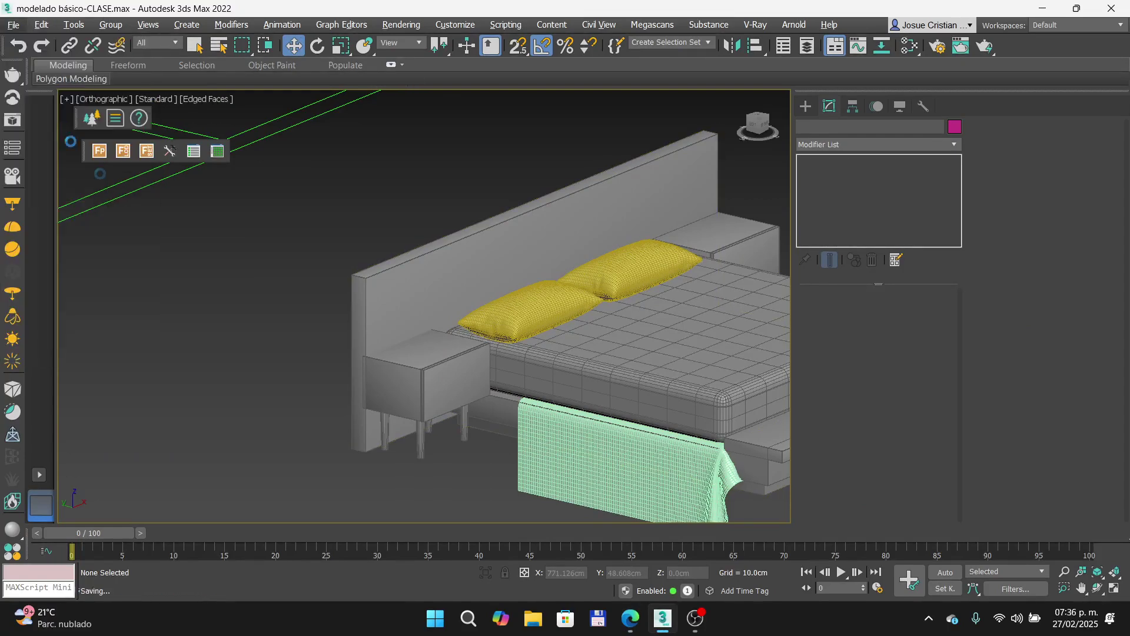
scroll(553, 364, down, 5)
Step: Switch to the Prezi presentation, open the "Volumen simple" section, and advance past the Planta slide to the Edit Poly slide
key(alt+Tab)
key(Right)
key(Left)
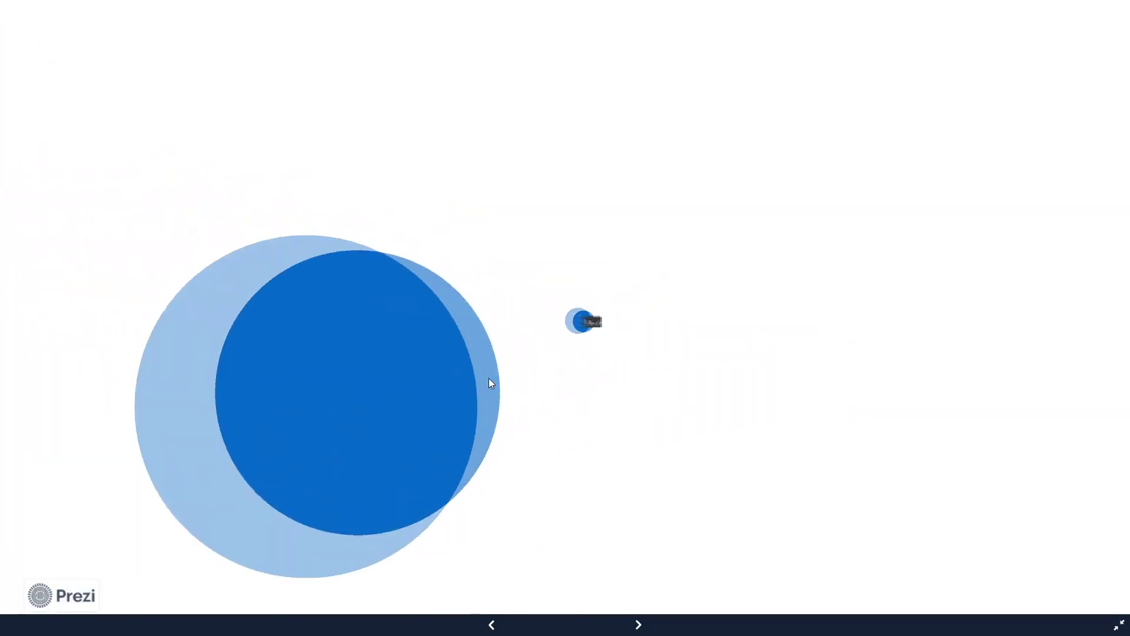
key(Right)
key(Right)
key(Left)
key(Right)
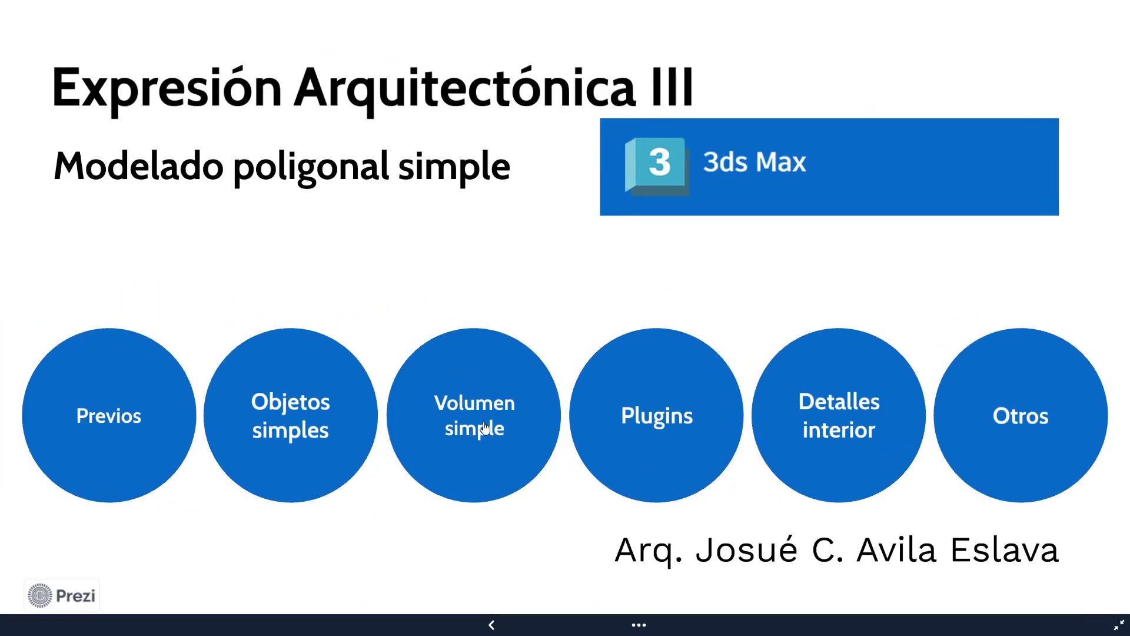
click(485, 424)
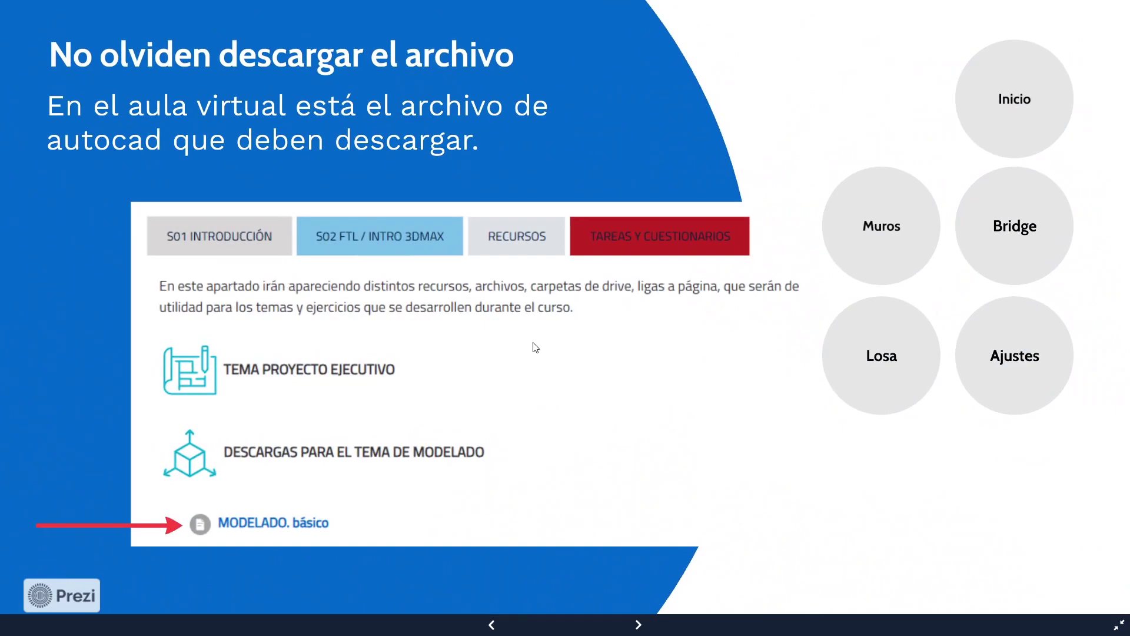
key(Right)
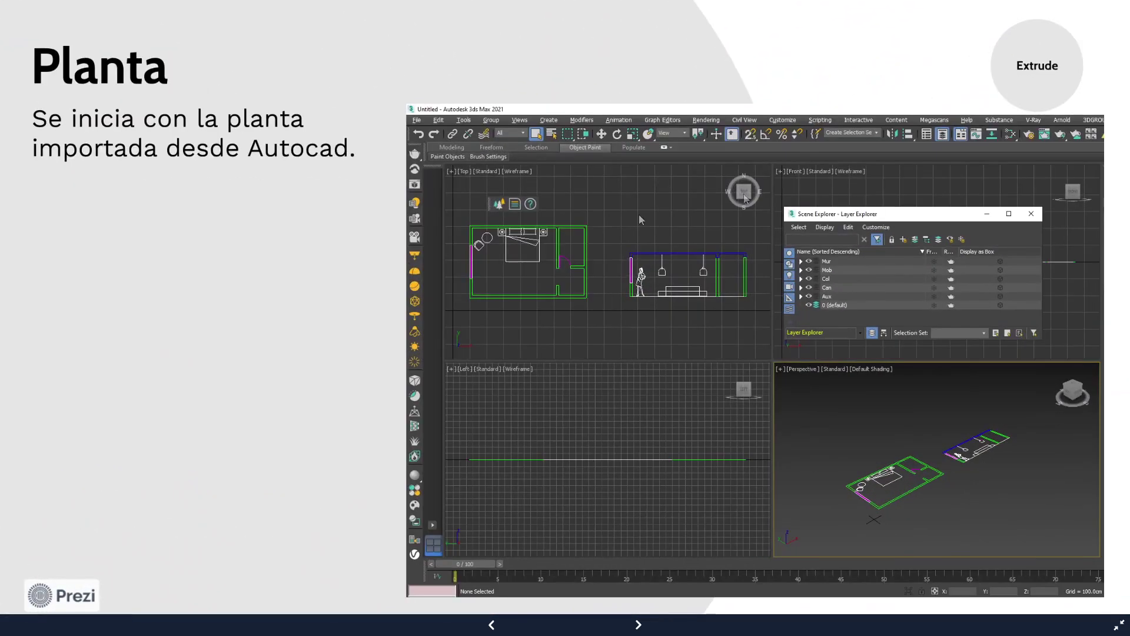
key(Right)
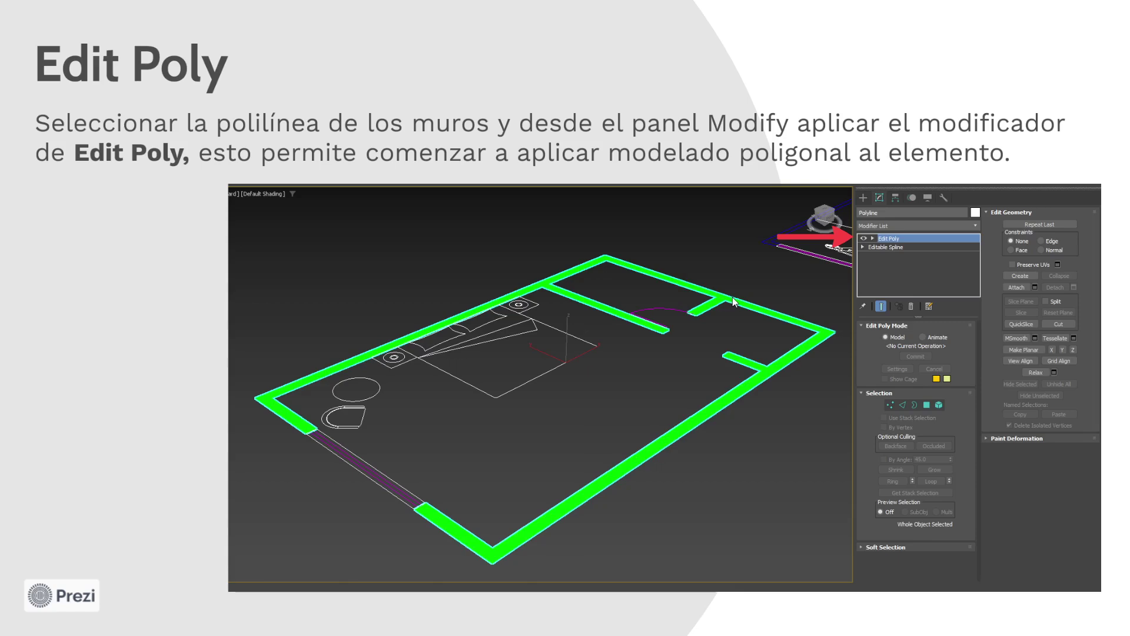
Step: Examine the modifier stack in the Edit Poly slide's screenshot up close
scroll(937, 258, up, 5)
scroll(680, 366, up, 3)
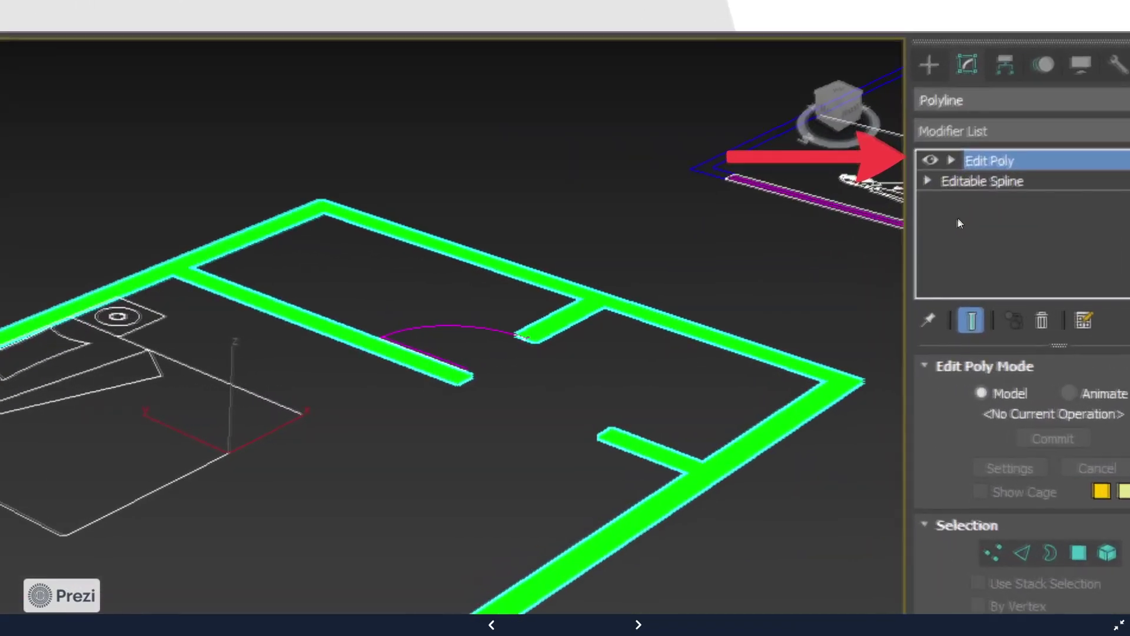
drag(740, 272, 508, 297)
scroll(889, 209, up, 2)
scroll(859, 200, up, 3)
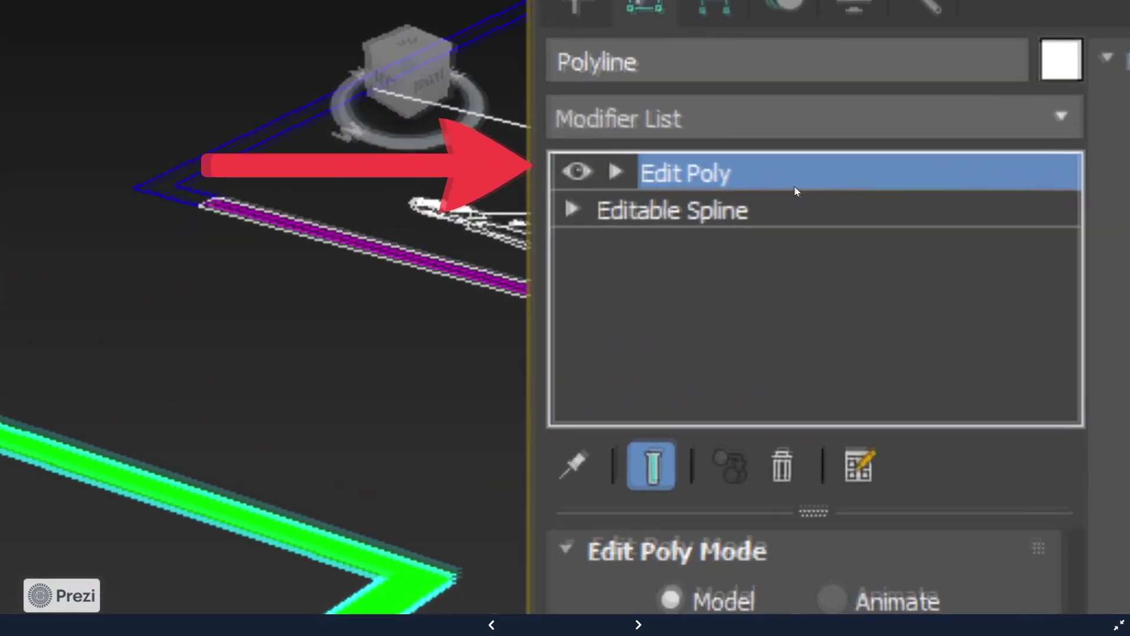
scroll(794, 186, up, 2)
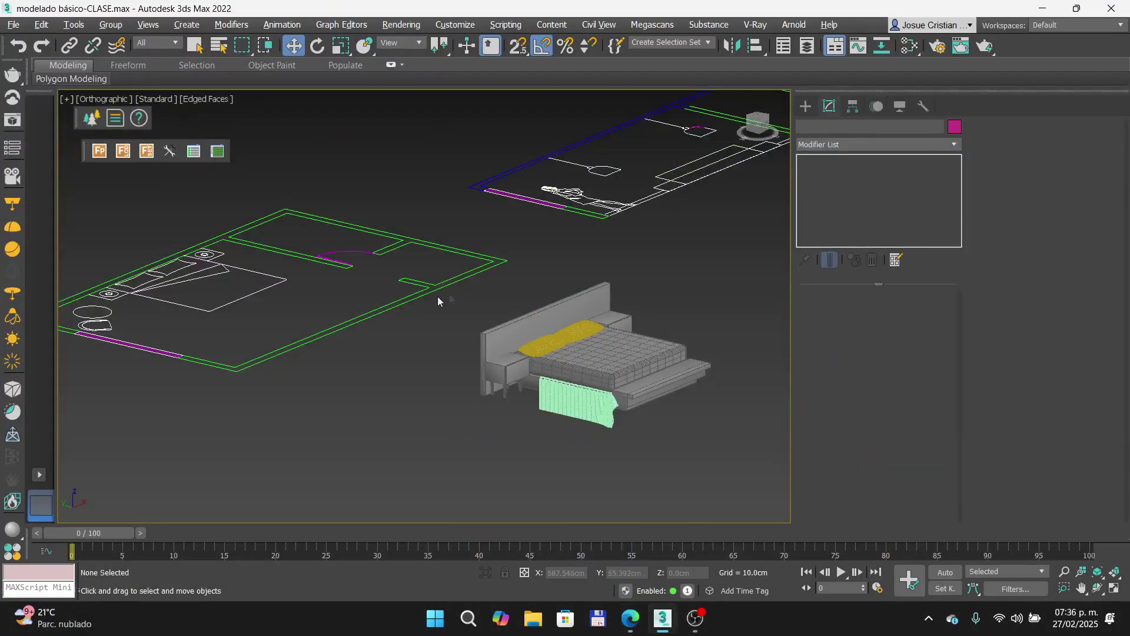
Step: In 3ds Max, apply an Edit Poly modifier to the green wall polyline of the floor plan
click(431, 283)
click(954, 144)
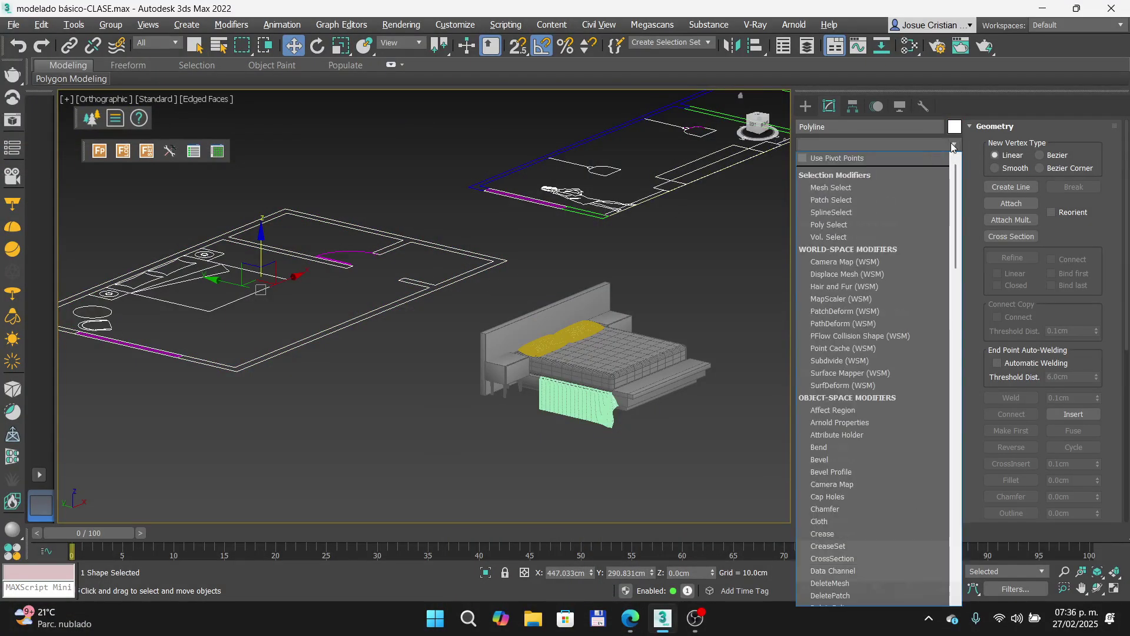
scroll(860, 236, down, 10)
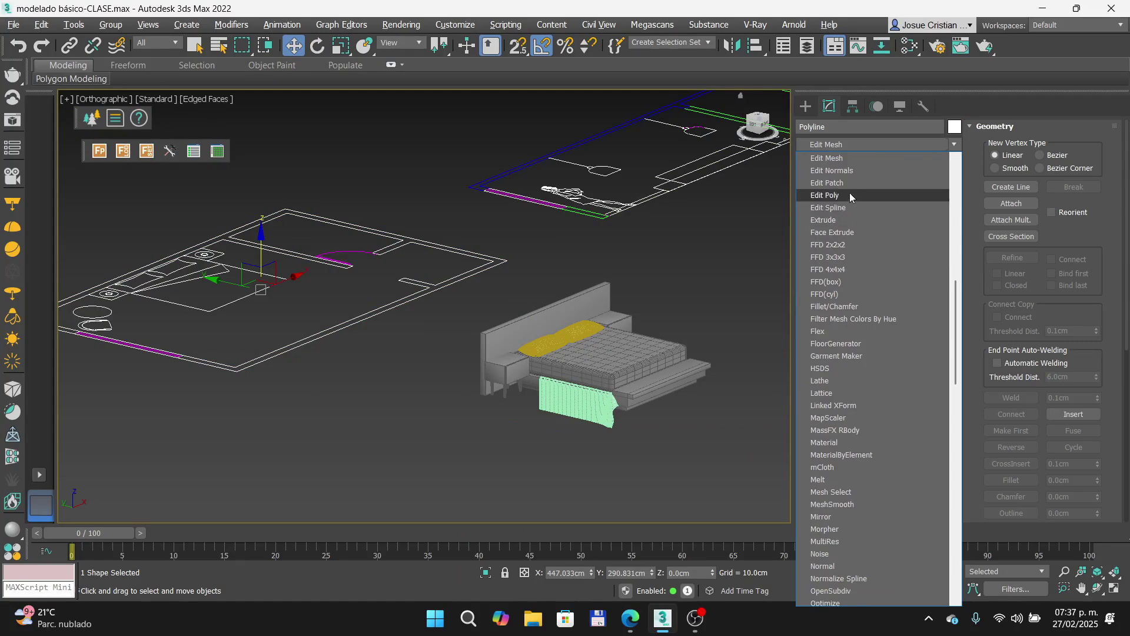
click(852, 199)
middle_drag(456, 290, 472, 322)
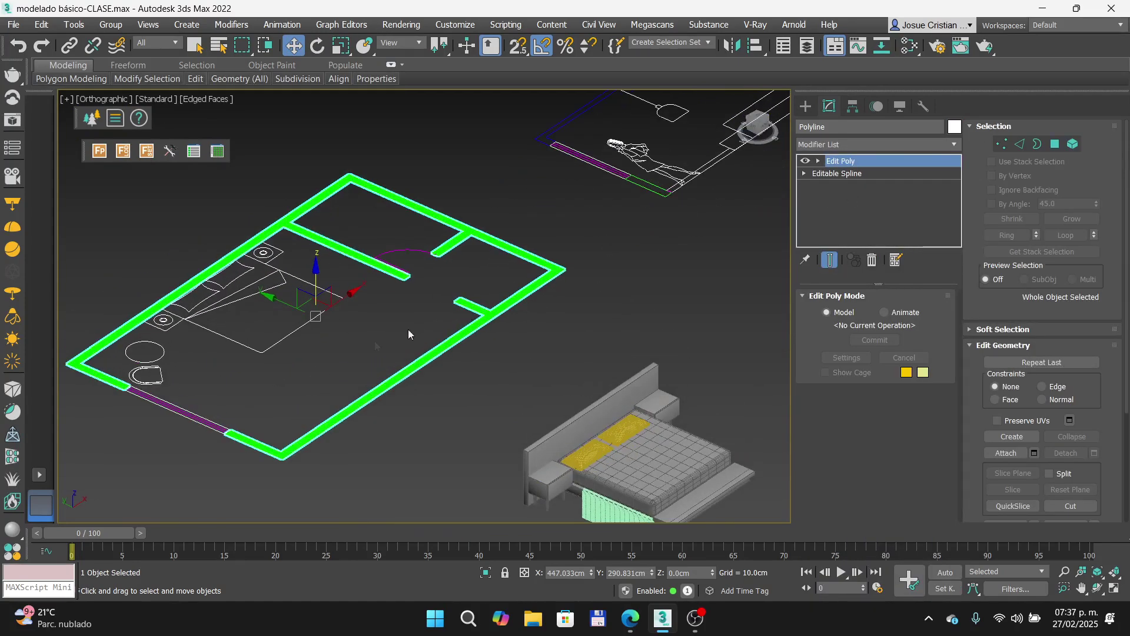
scroll(358, 350, up, 5)
middle_drag(358, 350, 400, 333)
scroll(441, 307, down, 4)
scroll(441, 308, up, 4)
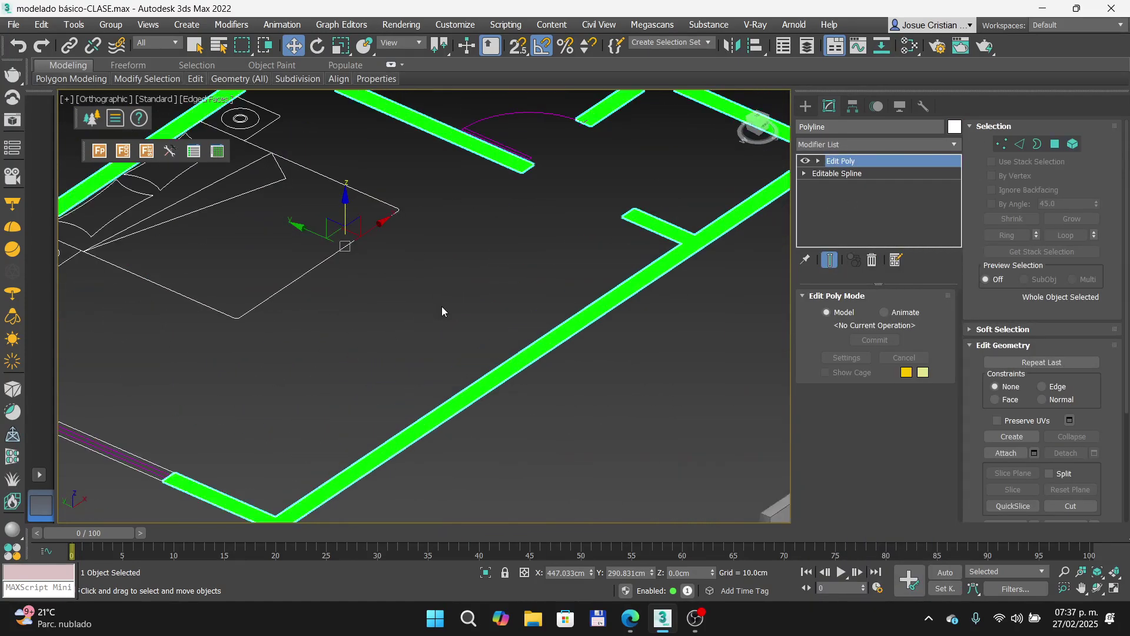
scroll(451, 317, down, 5)
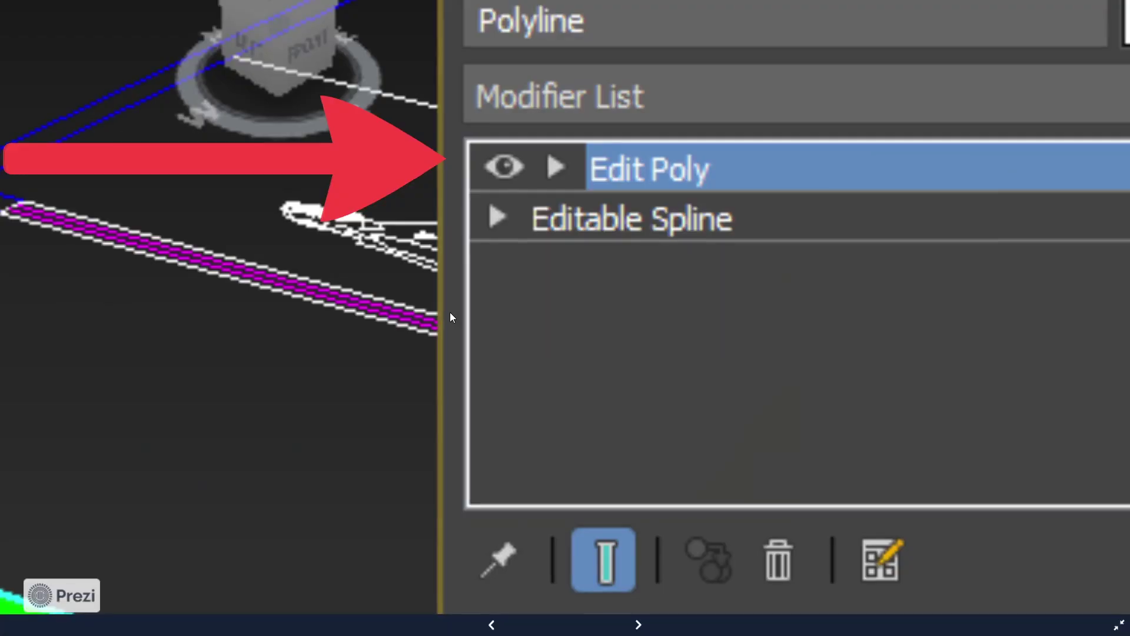
Step: In the Prezi presentation, advance to the Polygon slide and examine which selection level it highlights
key(Right)
key(Right)
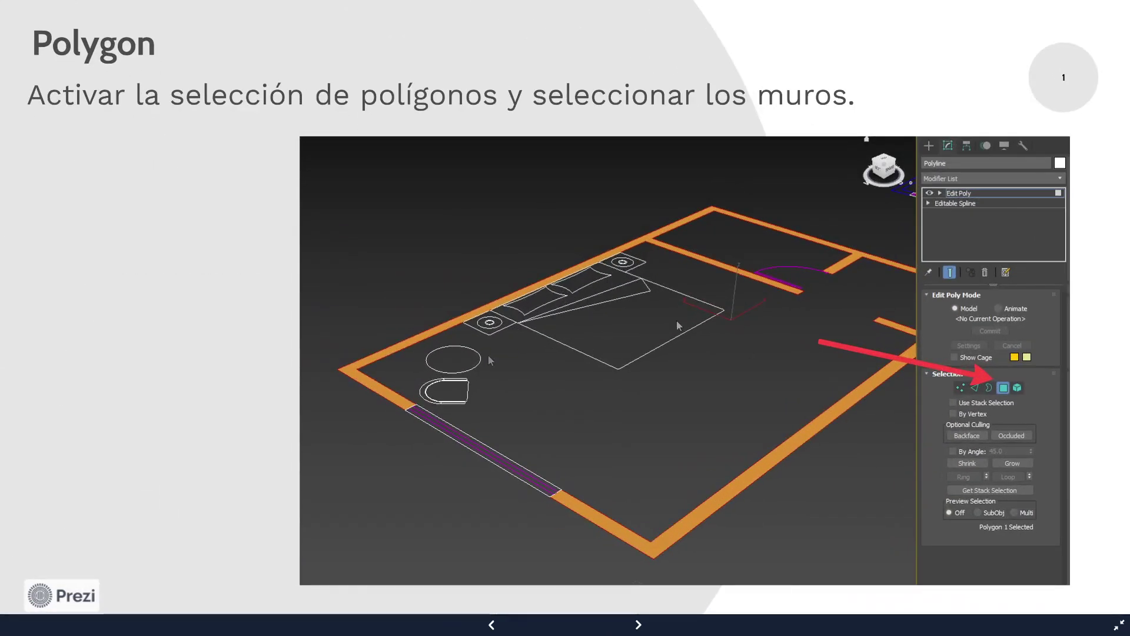
scroll(1030, 400, up, 5)
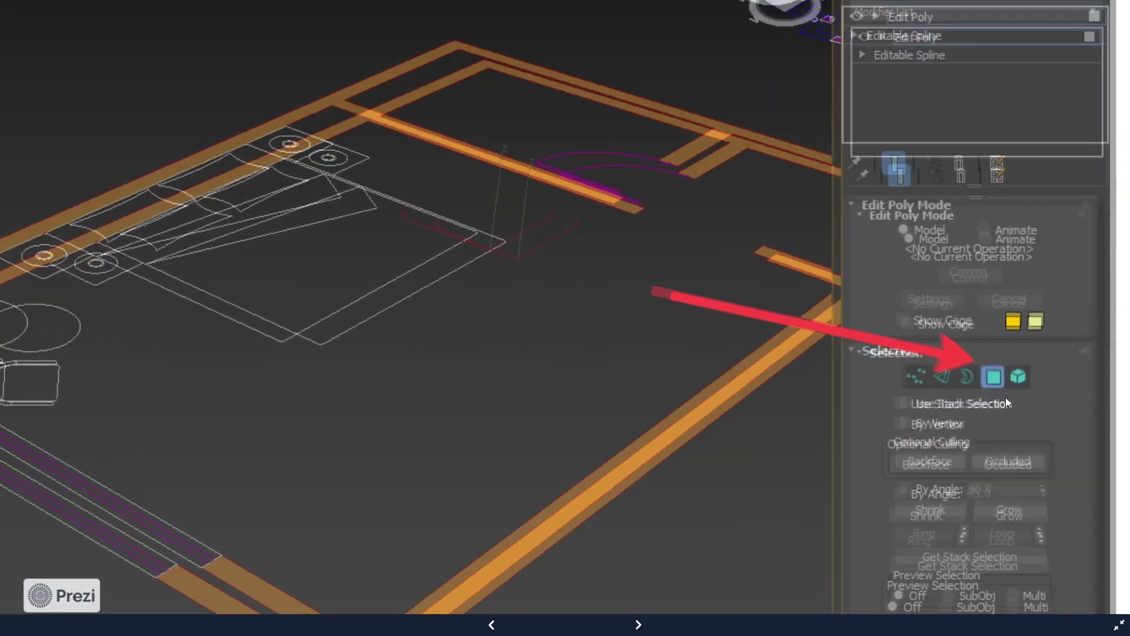
scroll(1006, 398, up, 3)
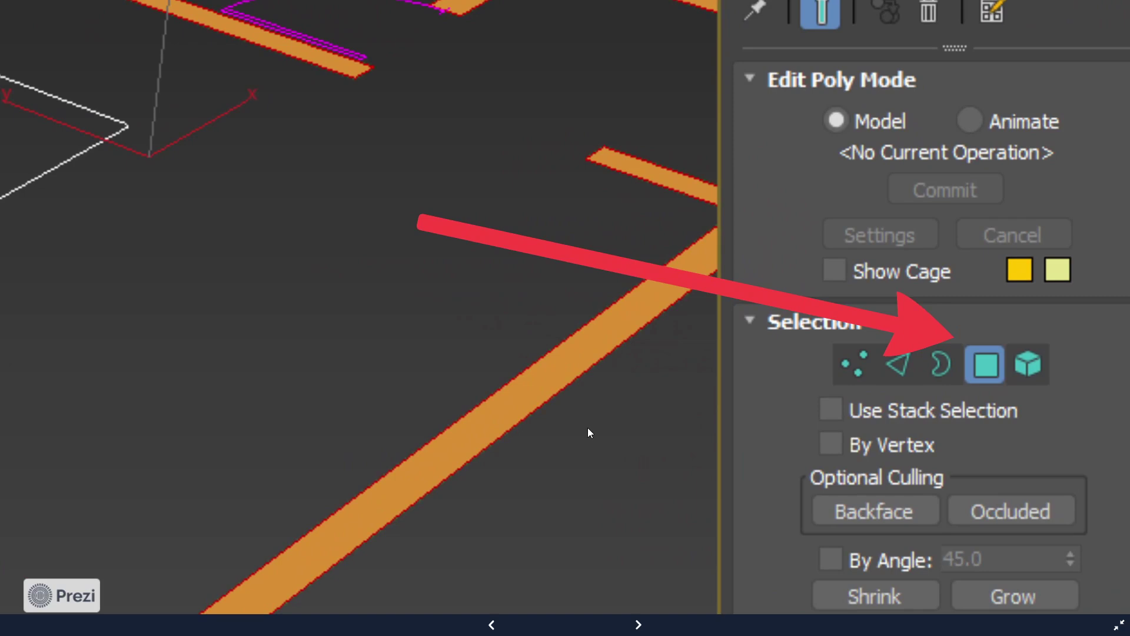
Step: In 3ds Max, select the floor plan's wall polygon at Polygon level and activate the Select Object tool
key(alt+Tab)
key(4)
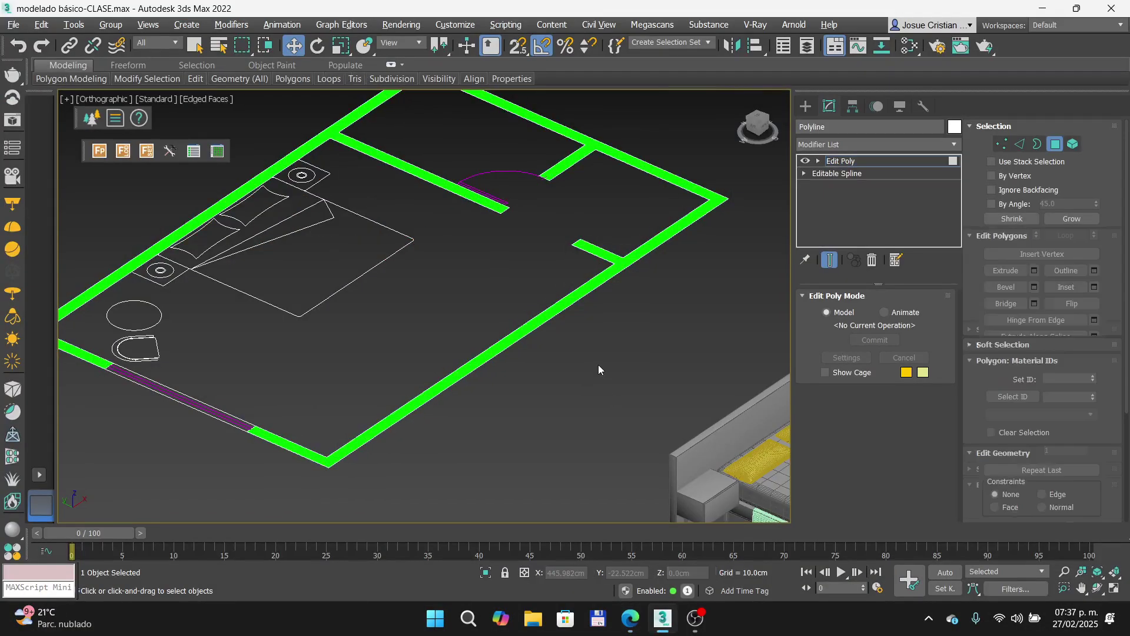
click(610, 268)
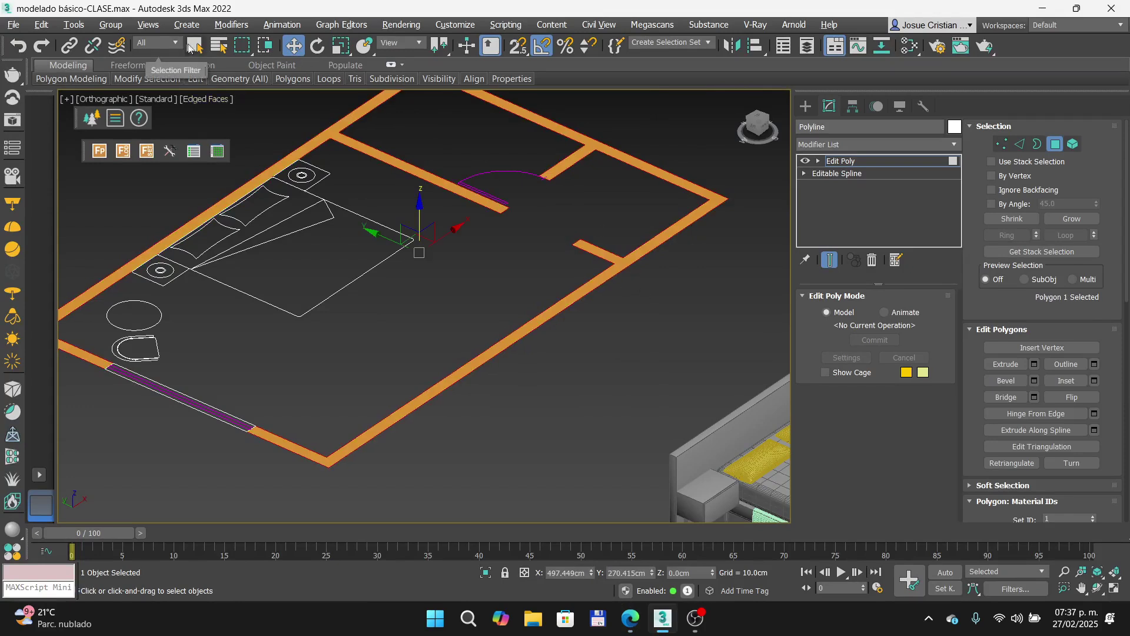
click(195, 45)
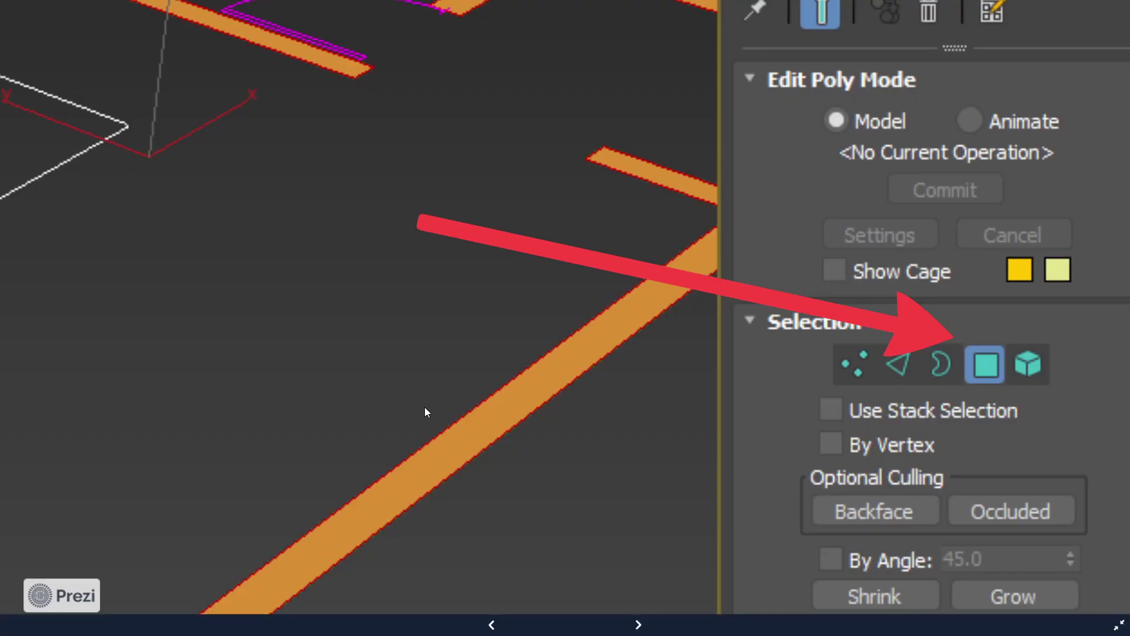
Step: Review the presentation's extrusion slide, examining the Extrude settings option and the 80 cm height close up
key(Right)
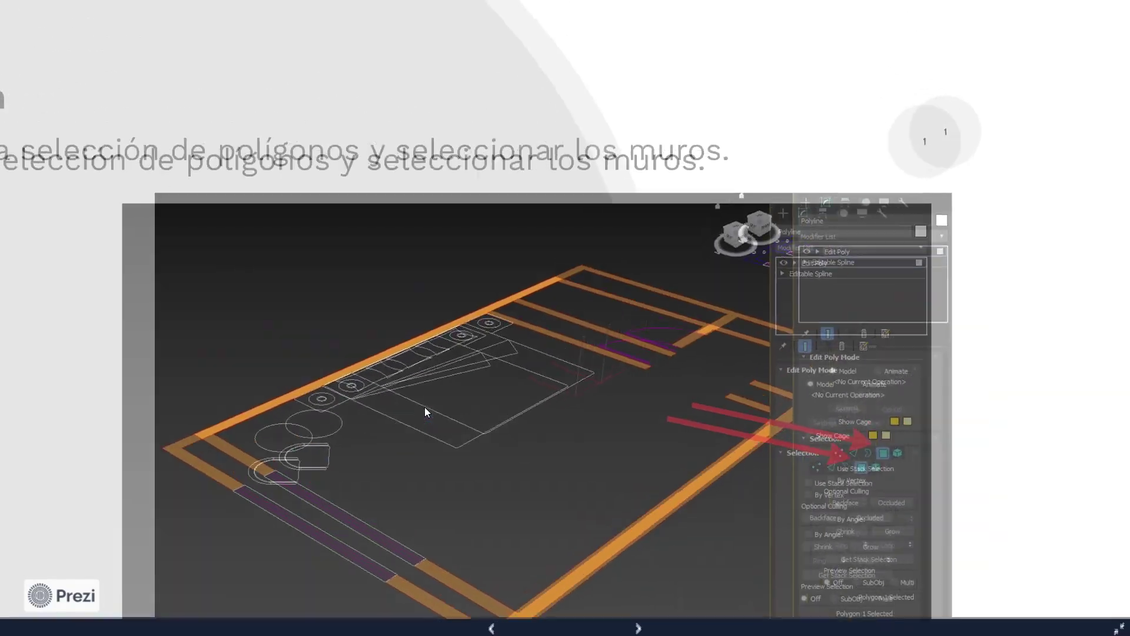
scroll(1020, 215, up, 3)
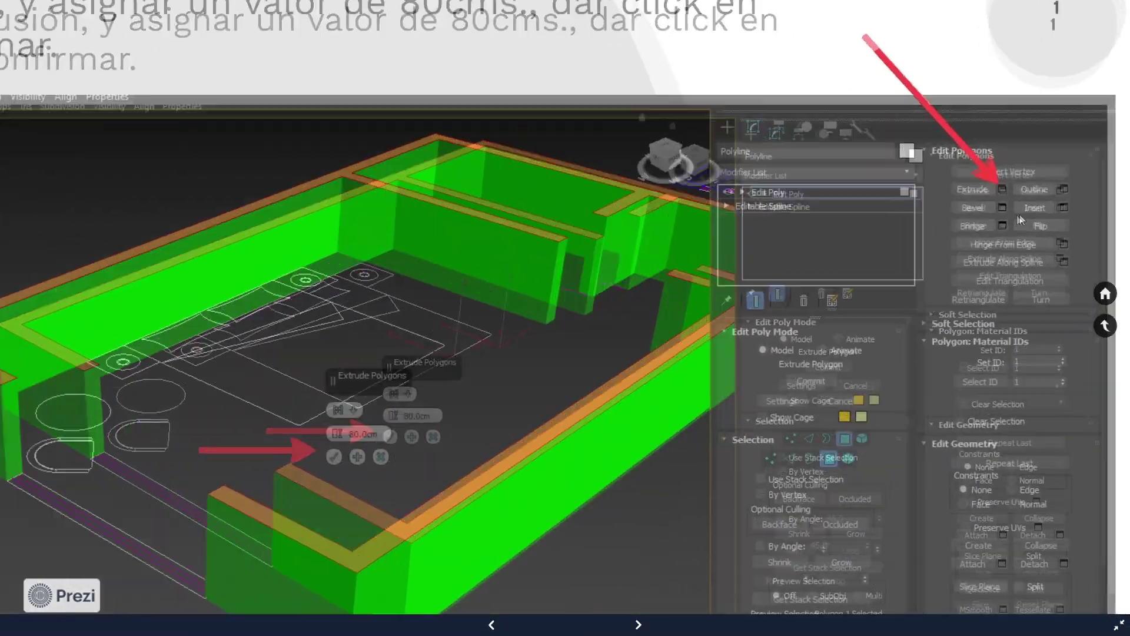
scroll(1020, 216, up, 5)
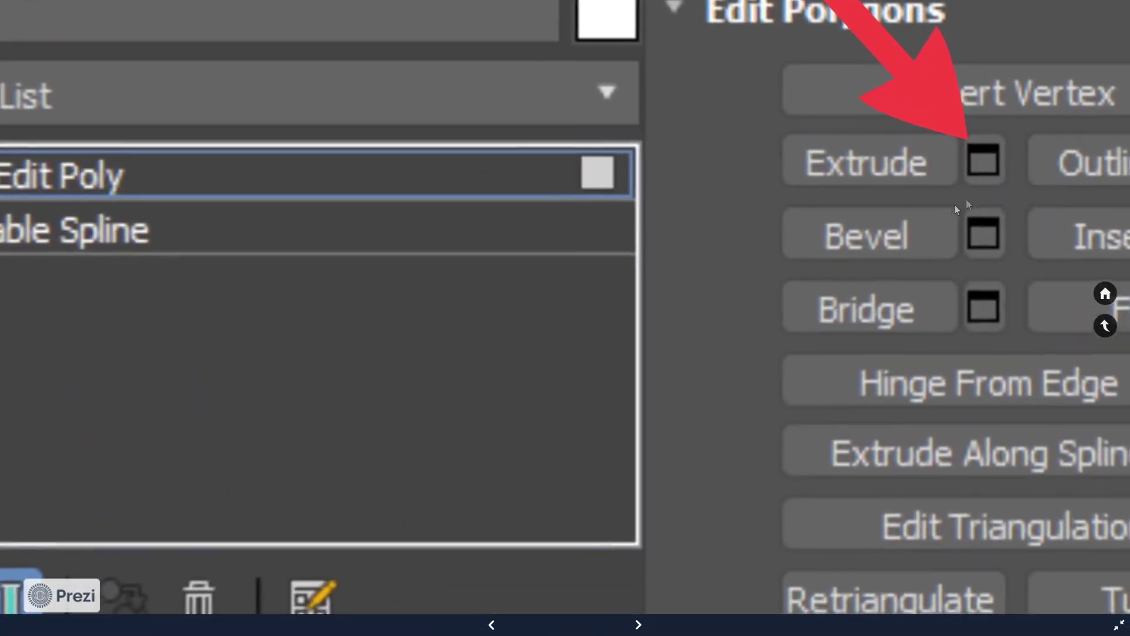
drag(966, 199, 782, 255)
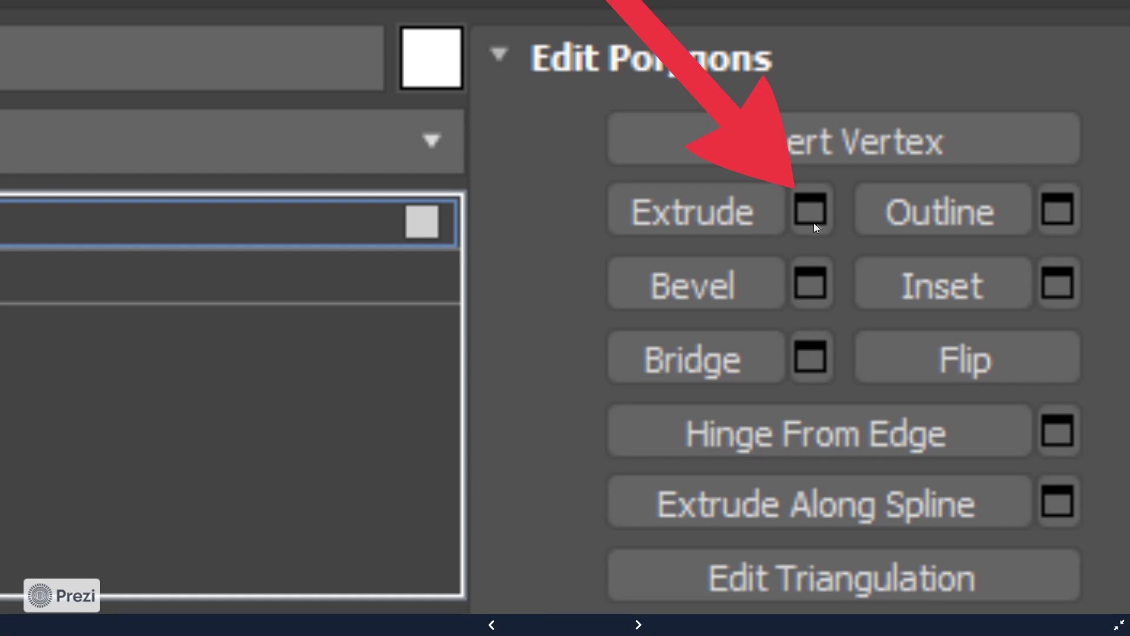
key(Right)
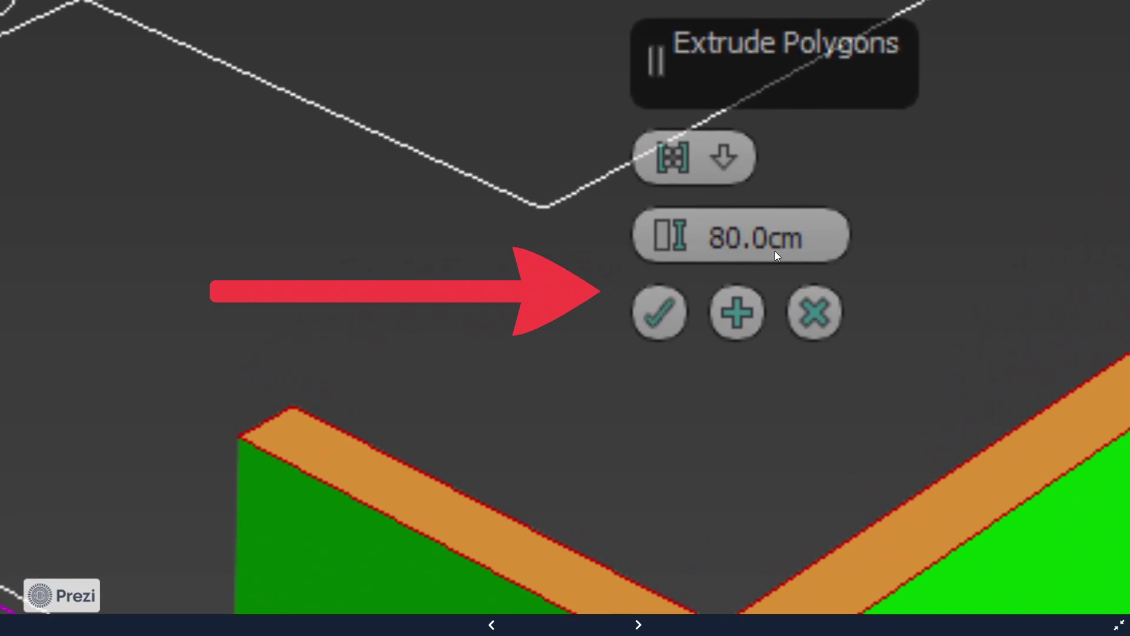
Step: In 3ds Max, extrude the selected wall polygon to a height of 80 cm
key(alt+Tab)
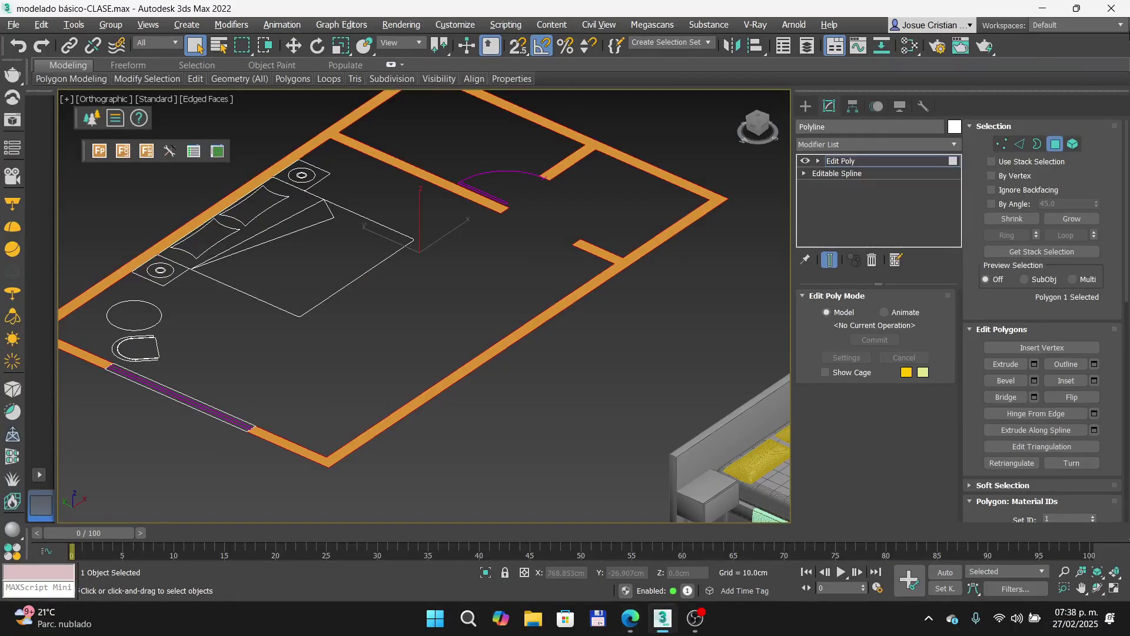
click(1034, 364)
click(461, 333)
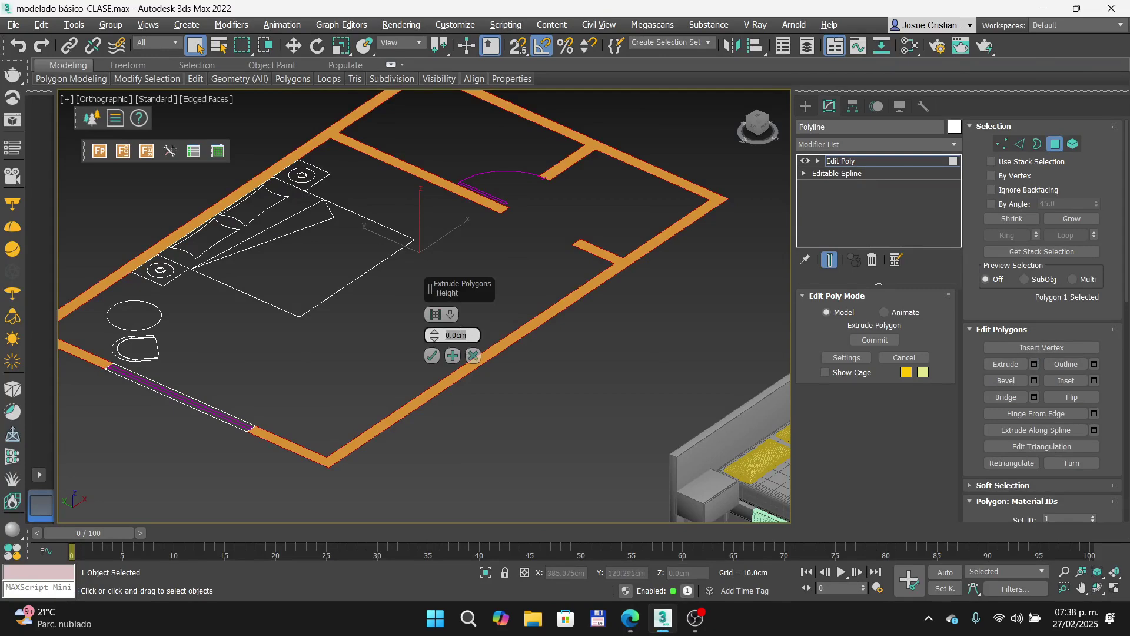
text(80)
key(Return)
scroll(376, 311, down, 5)
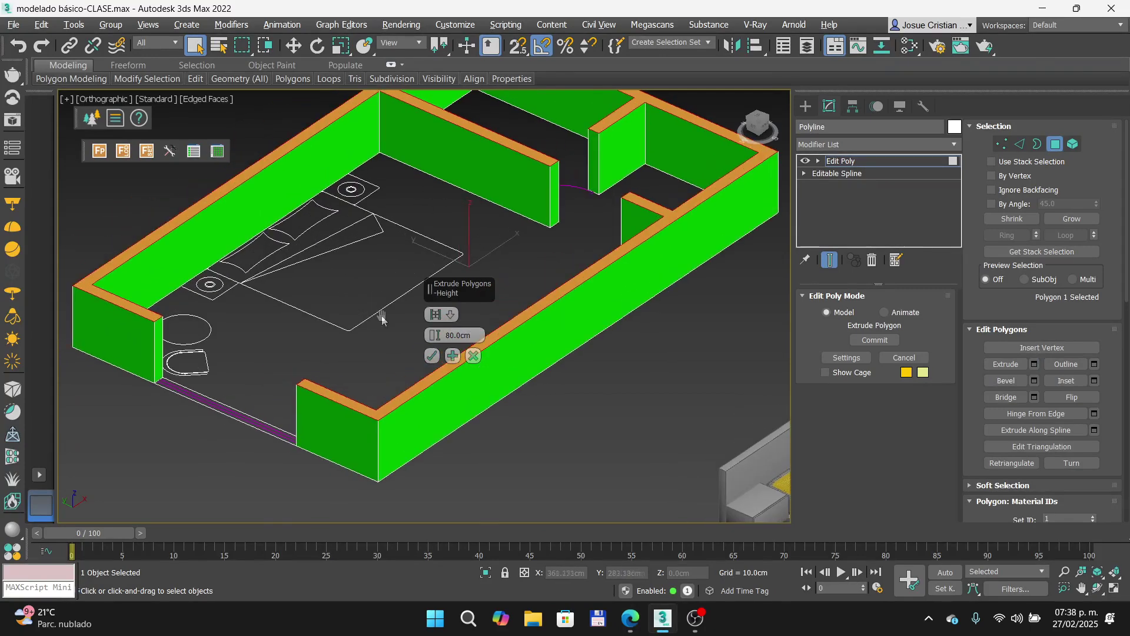
scroll(359, 306, up, 3)
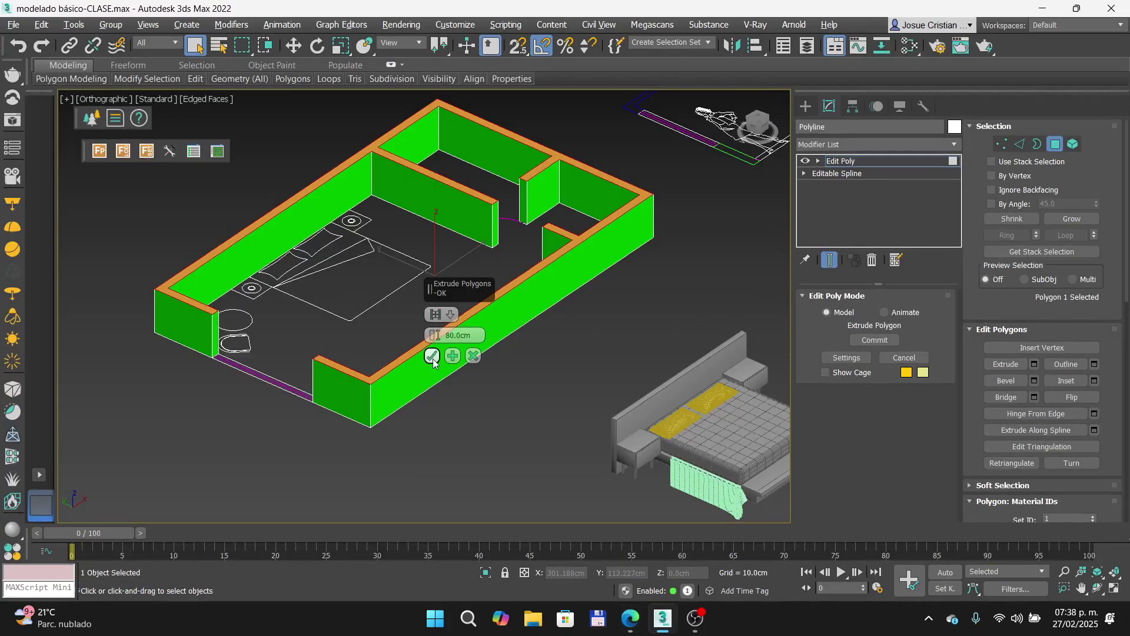
click(432, 355)
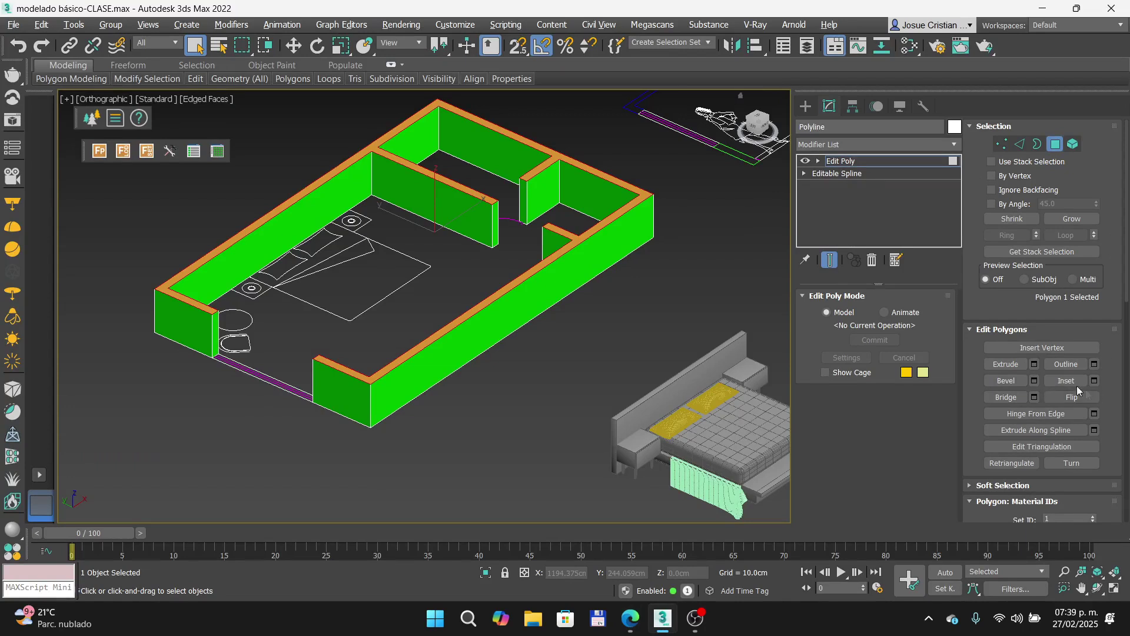
Step: Extrude the walls' top polygon a further 150 cm and apply it while continuing the extrusion
click(1035, 364)
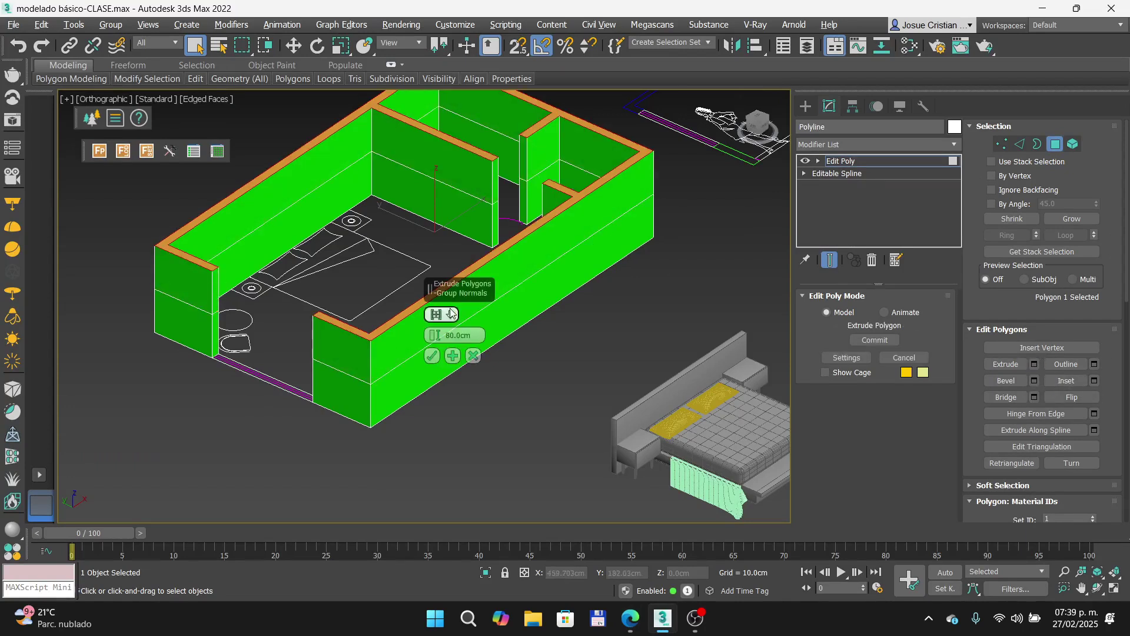
click(462, 335)
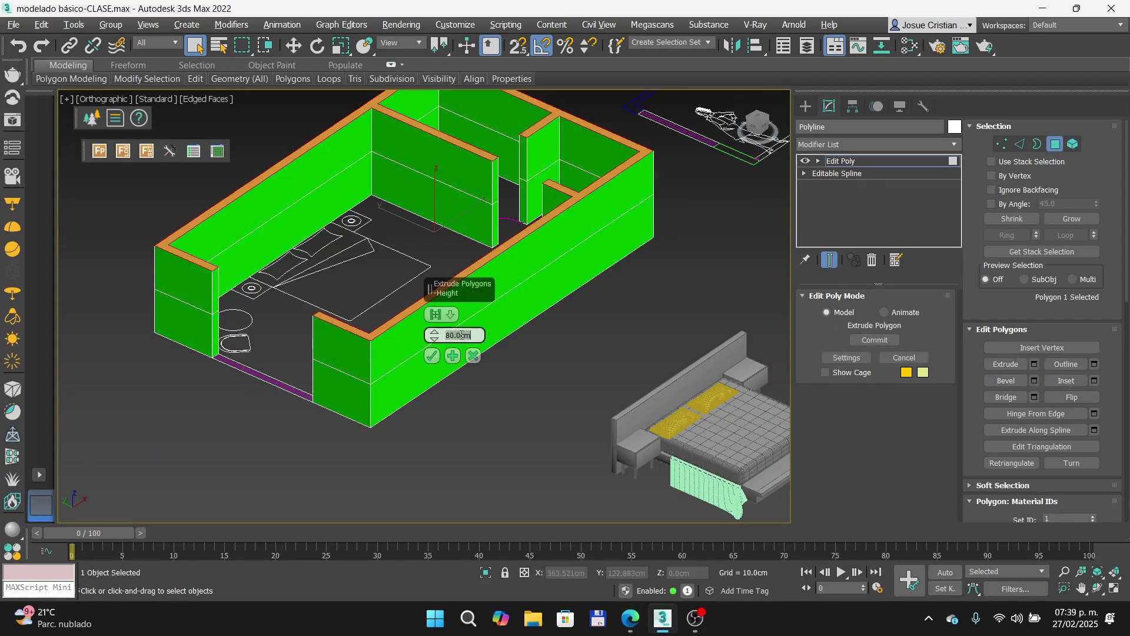
text(150)
key(Return)
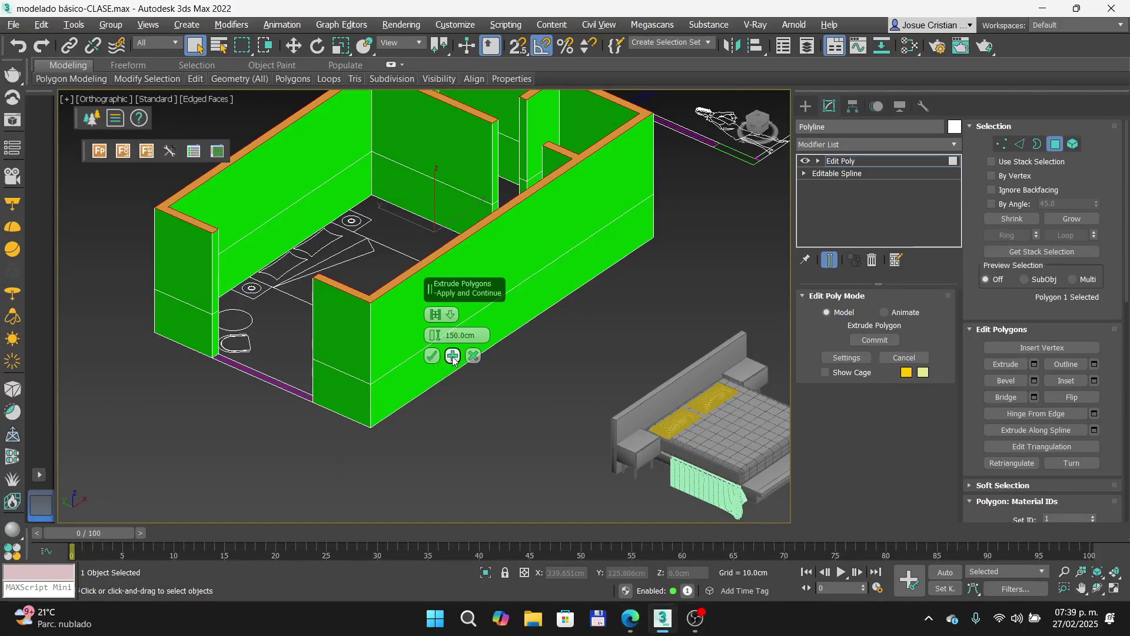
click(453, 357)
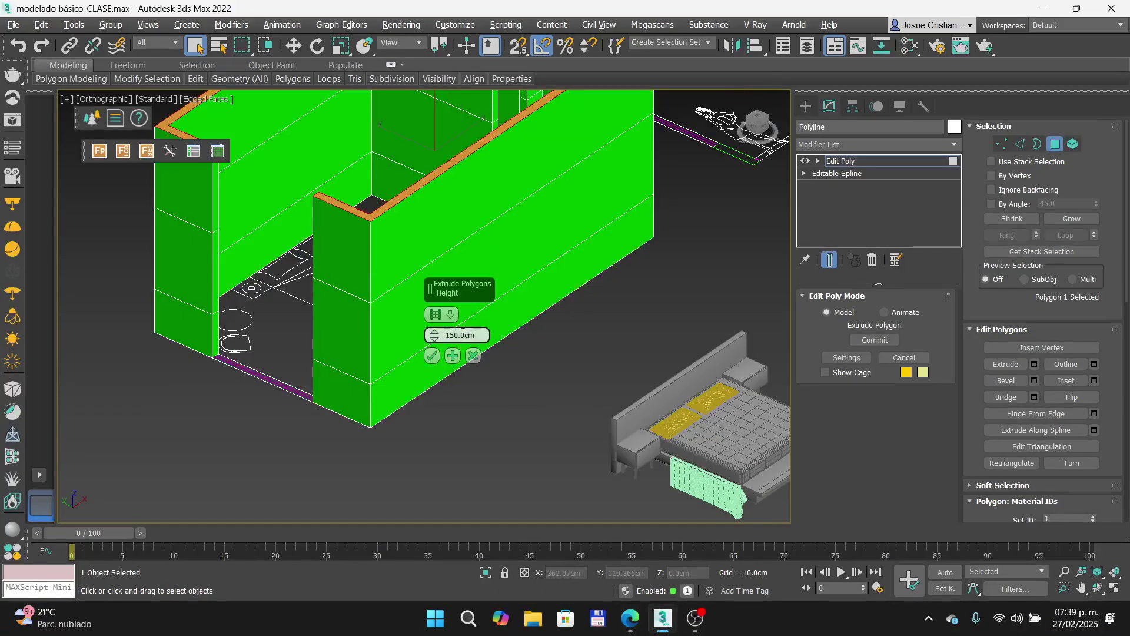
Step: Extrude the walls' top polygon a further 30 cm and confirm the extrusion
double_click(462, 336)
text(30)
key(Return)
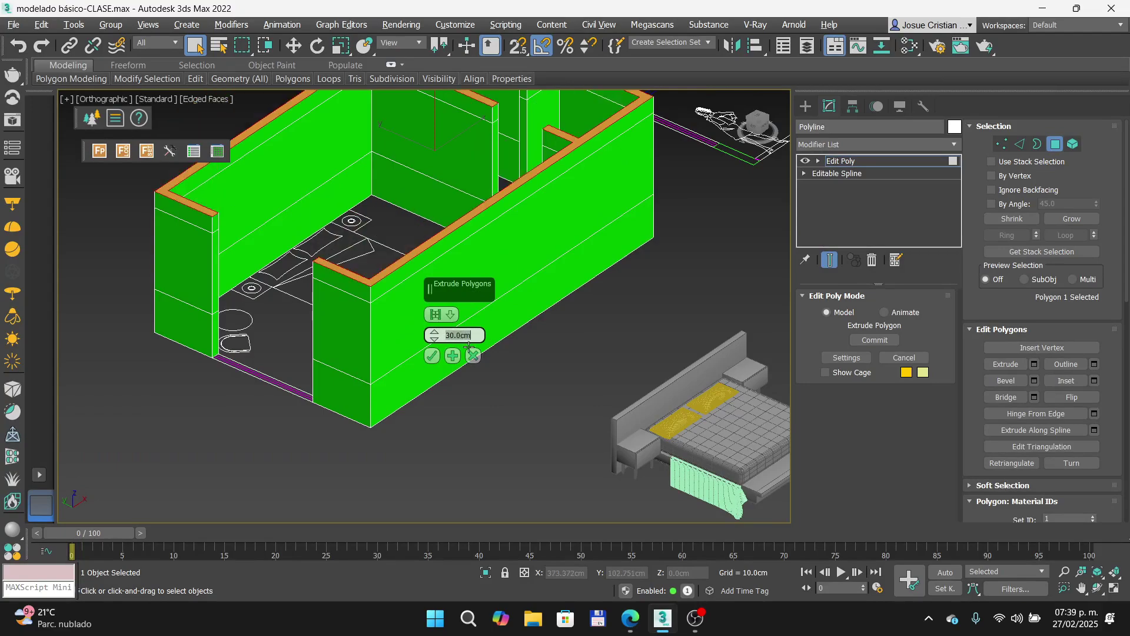
key(alt+Tab)
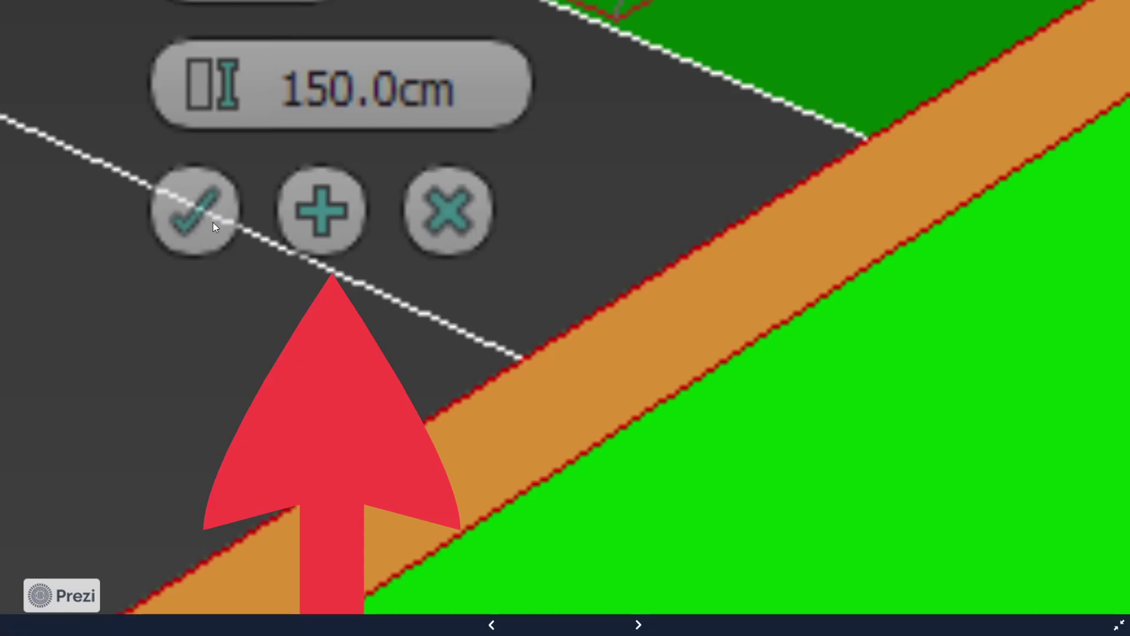
key(alt+Tab)
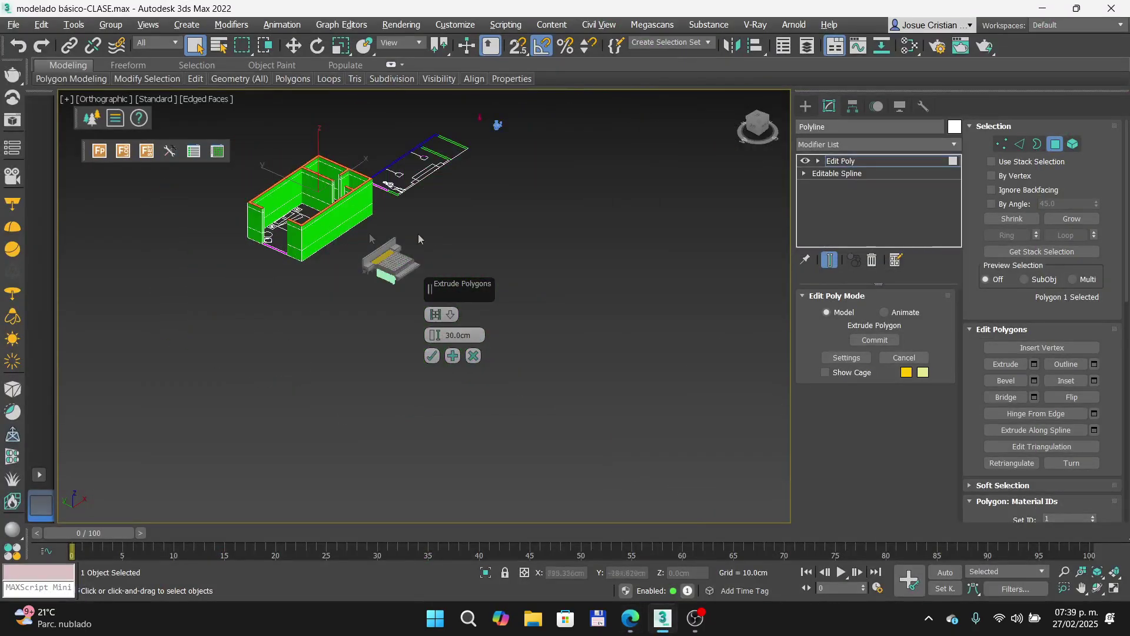
click(433, 355)
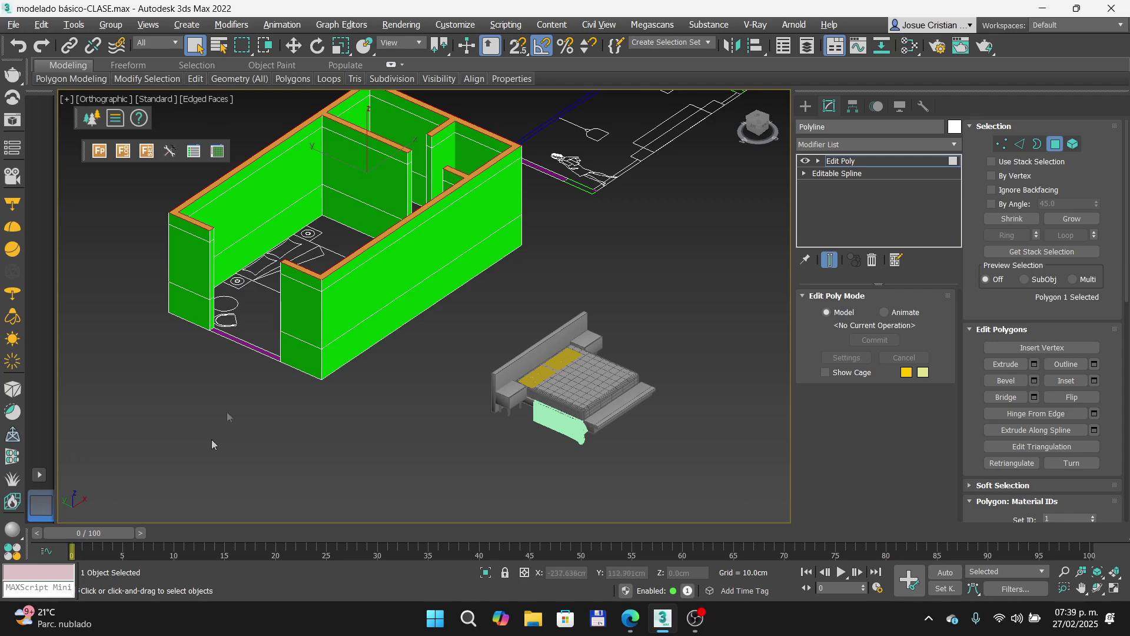
Step: Select individual outer and inner wall polygons one after another to examine how the stacked extrusions divide the walls
click(372, 293)
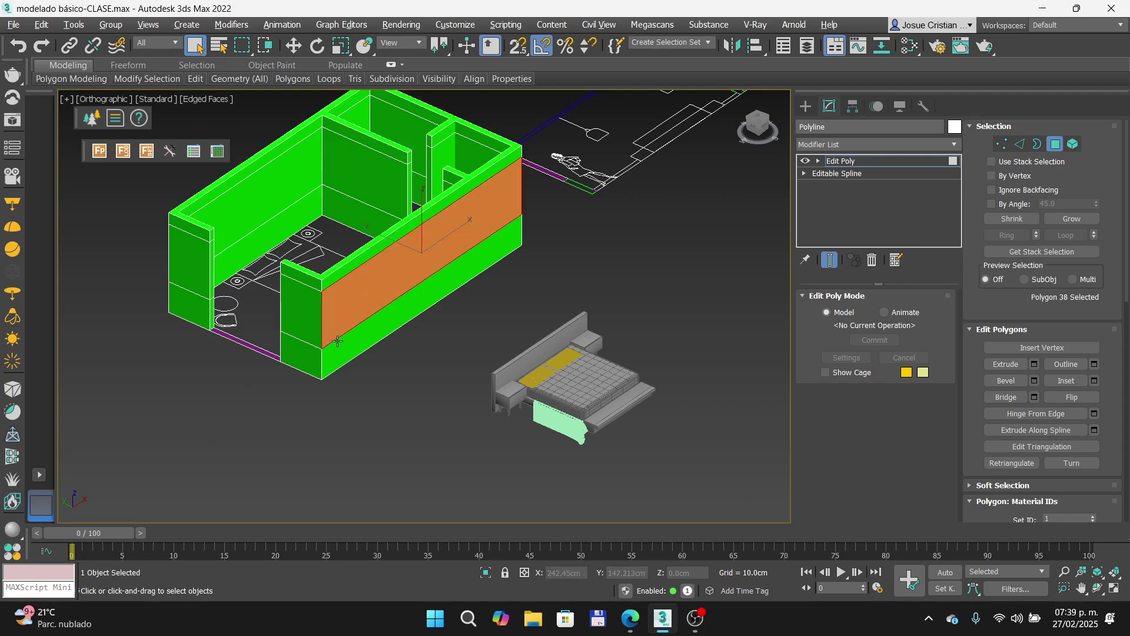
click(179, 259)
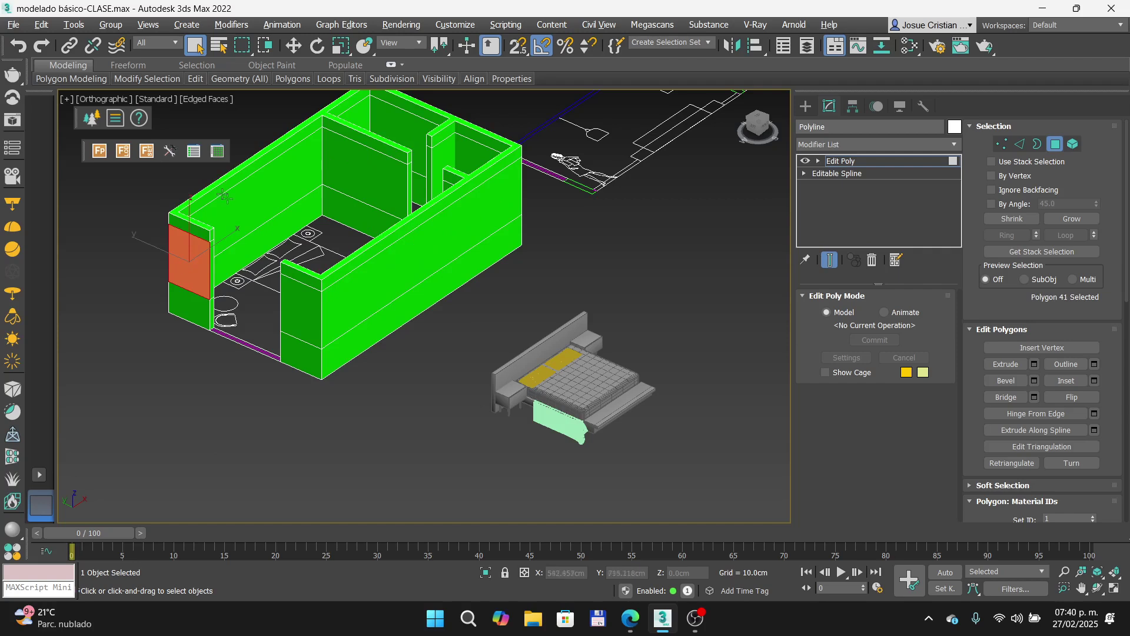
click(256, 197)
click(338, 170)
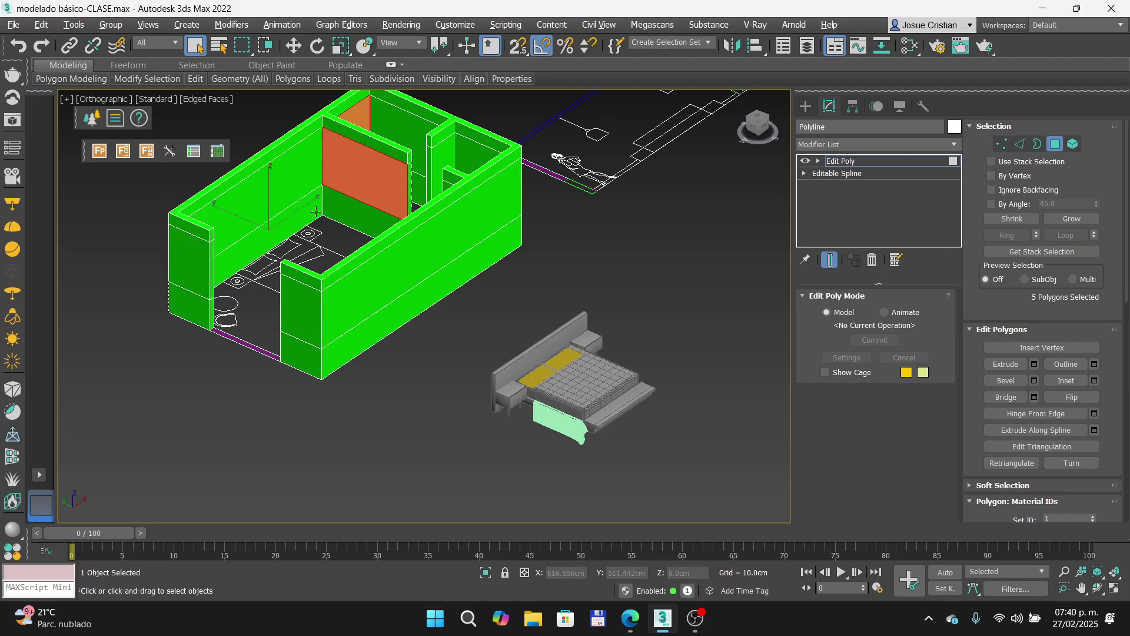
click(330, 203)
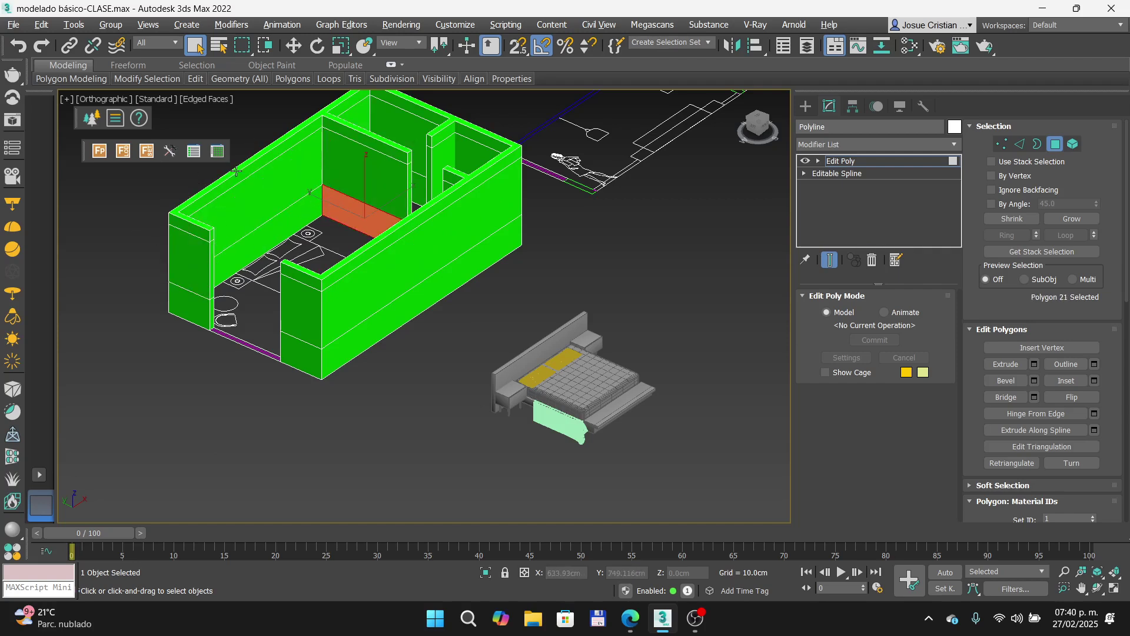
click(252, 197)
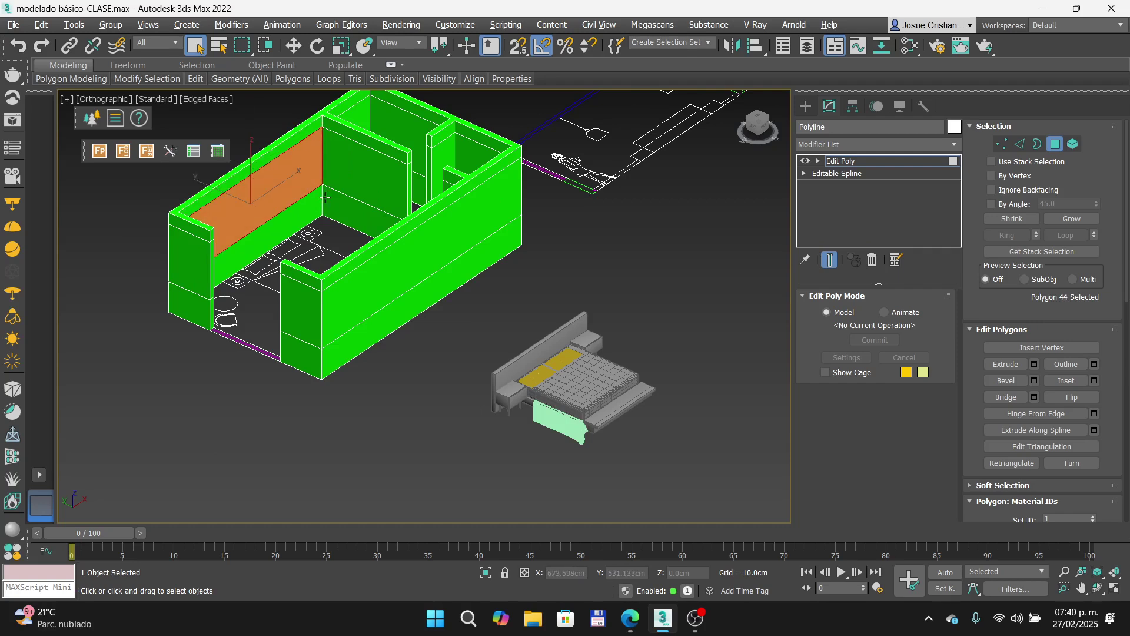
Step: Switch to the Prezi presentation and review the Bridge slide, examining the two facing polygons and the Bridge option close up
key(alt+Tab)
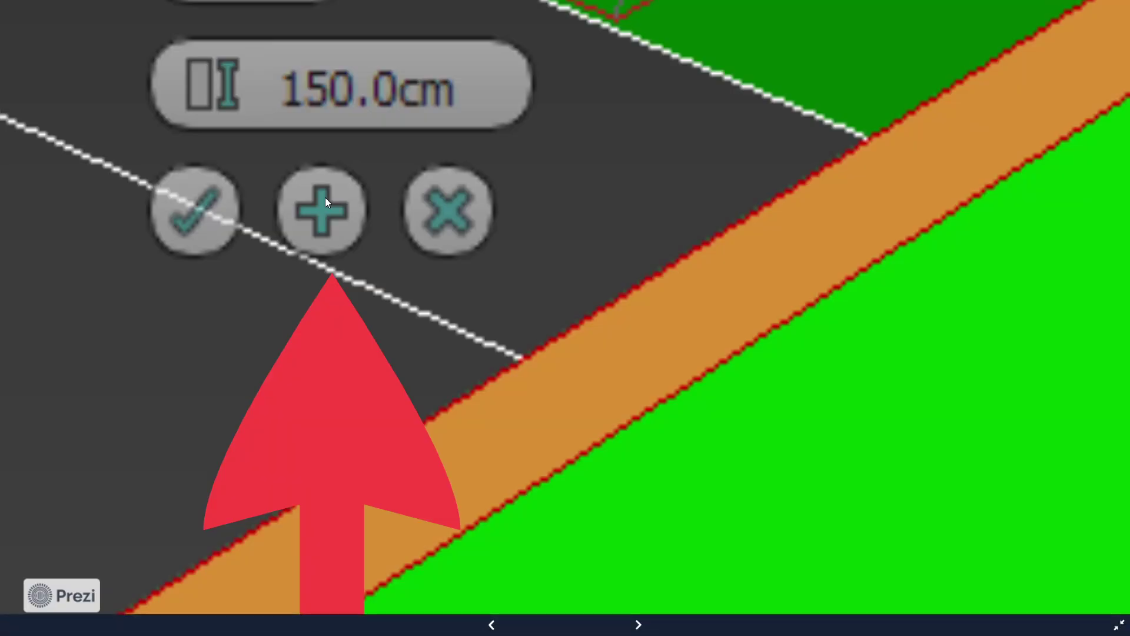
key(Right)
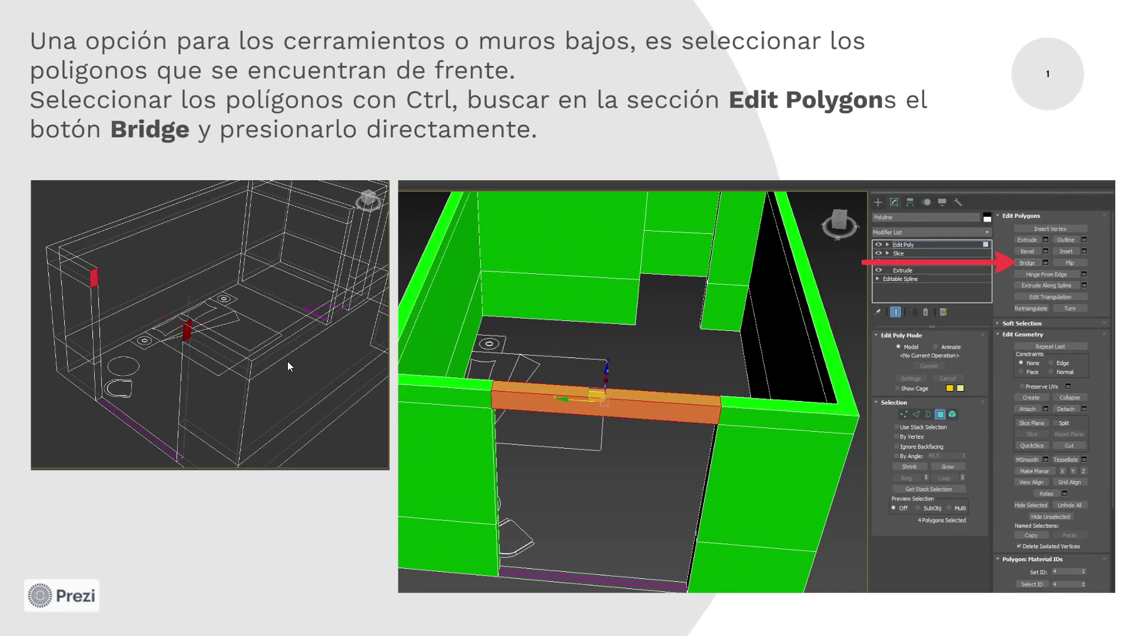
key(alt+Tab)
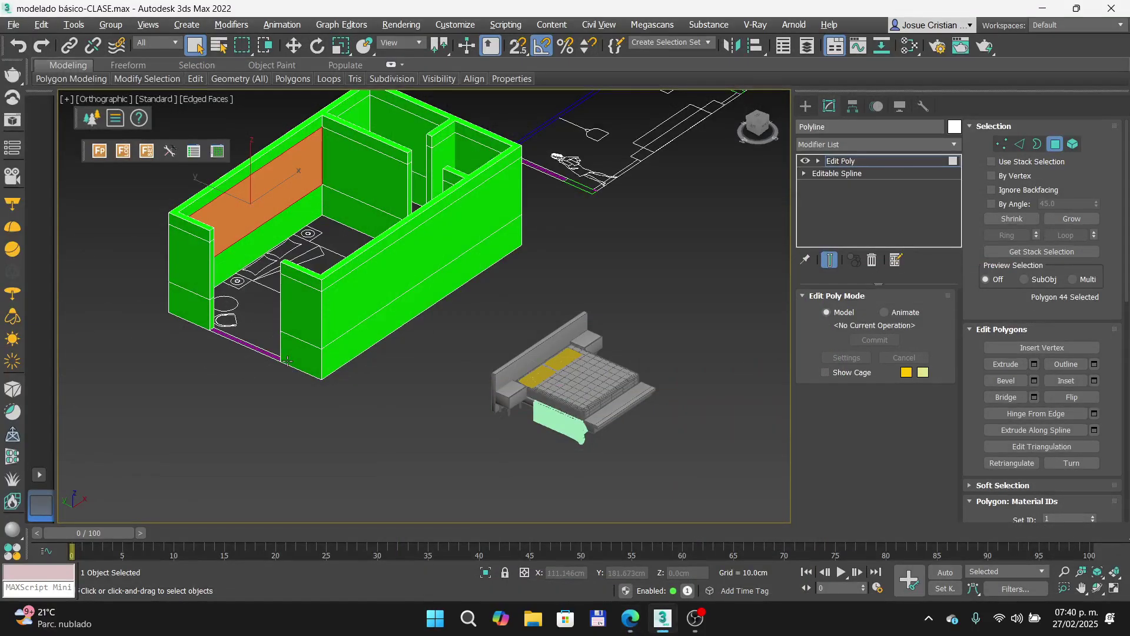
scroll(201, 269, up, 5)
scroll(388, 339, down, 2)
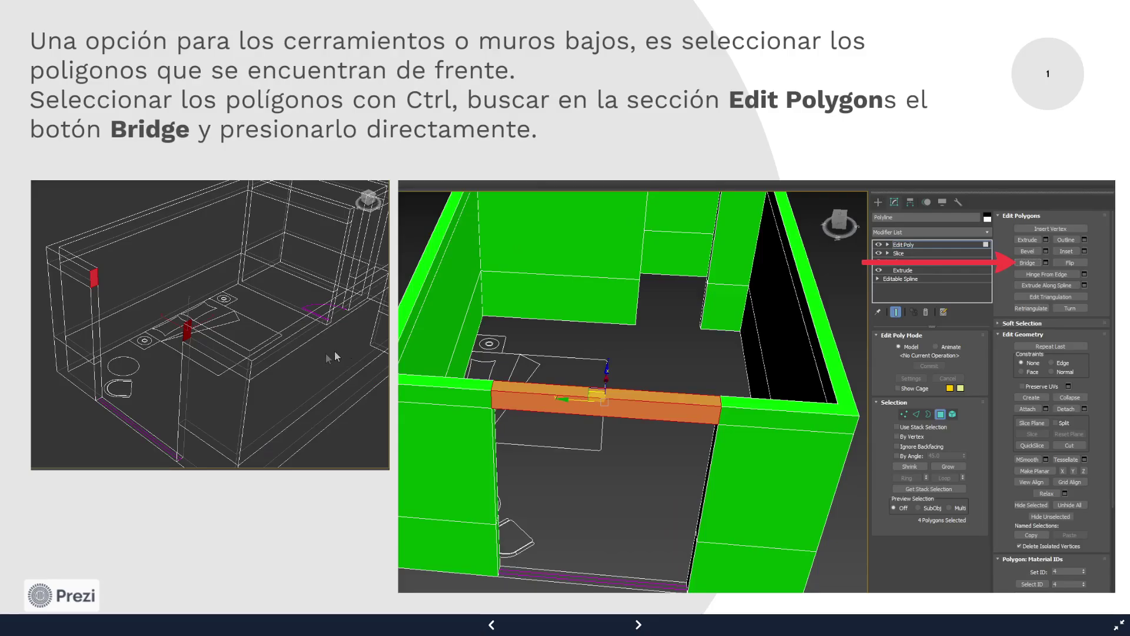
scroll(186, 329, up, 2)
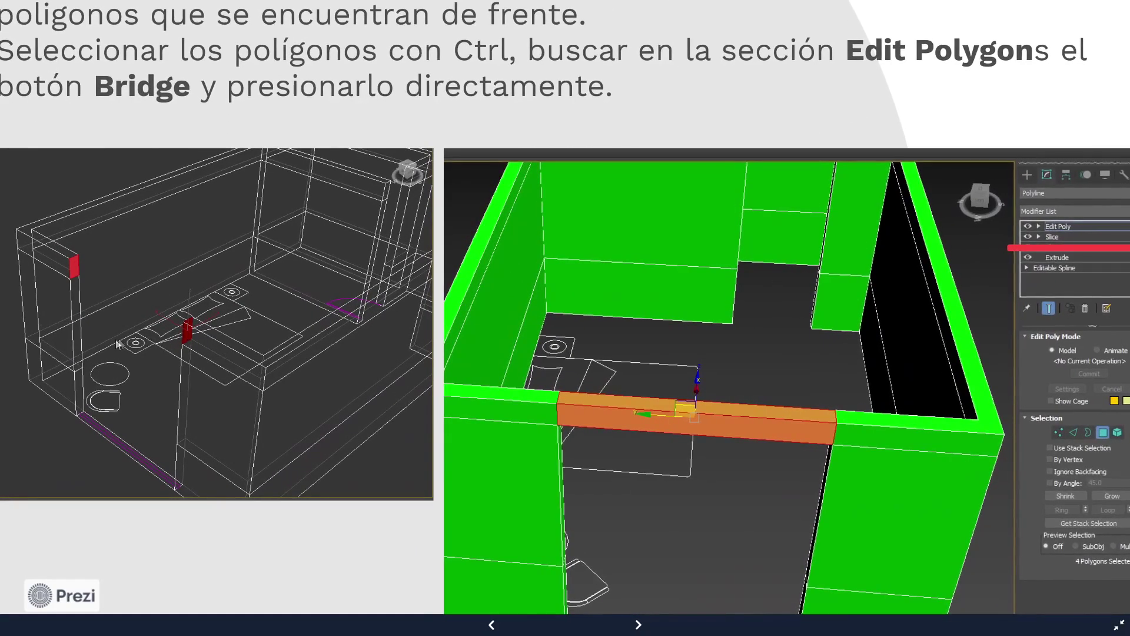
scroll(122, 337, up, 1)
drag(86, 316, 186, 295)
scroll(186, 296, up, 1)
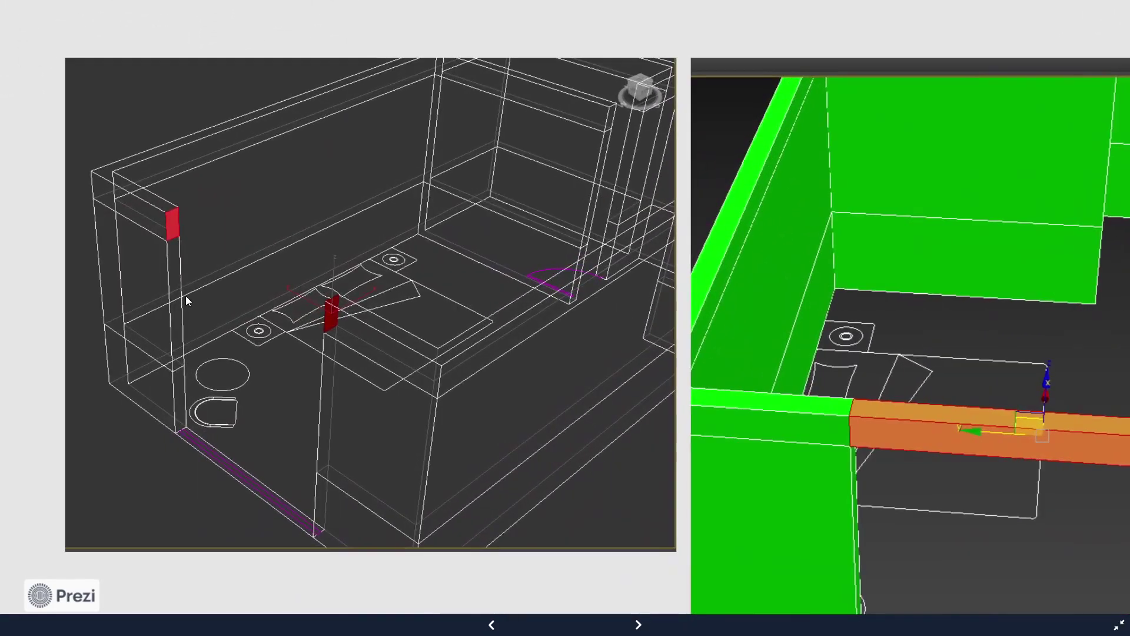
scroll(186, 265, up, 2)
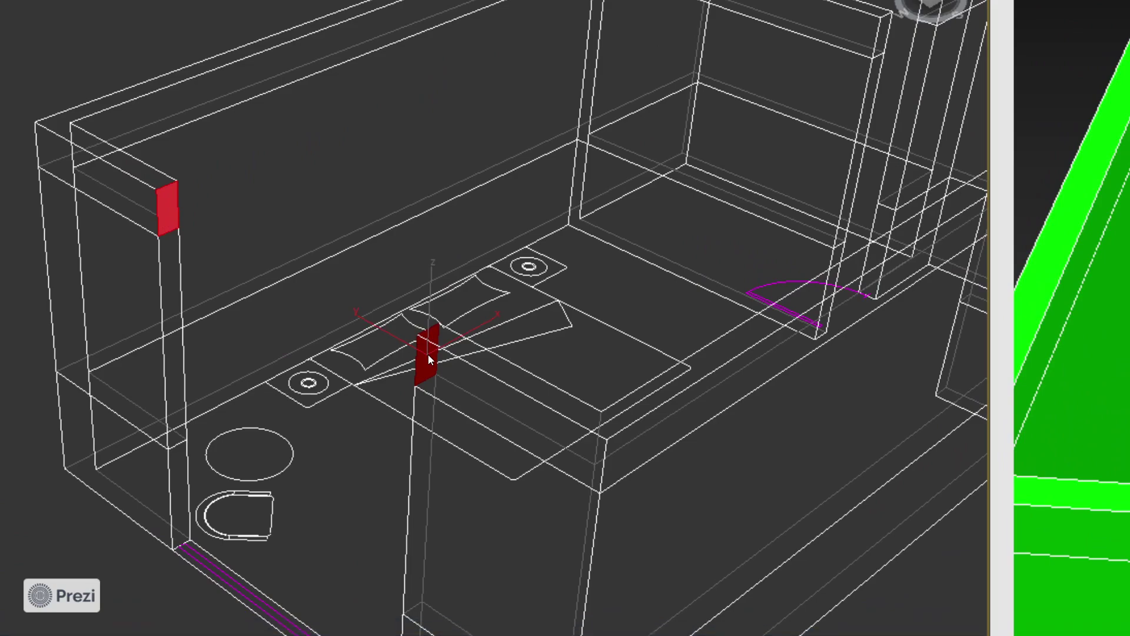
key(Right)
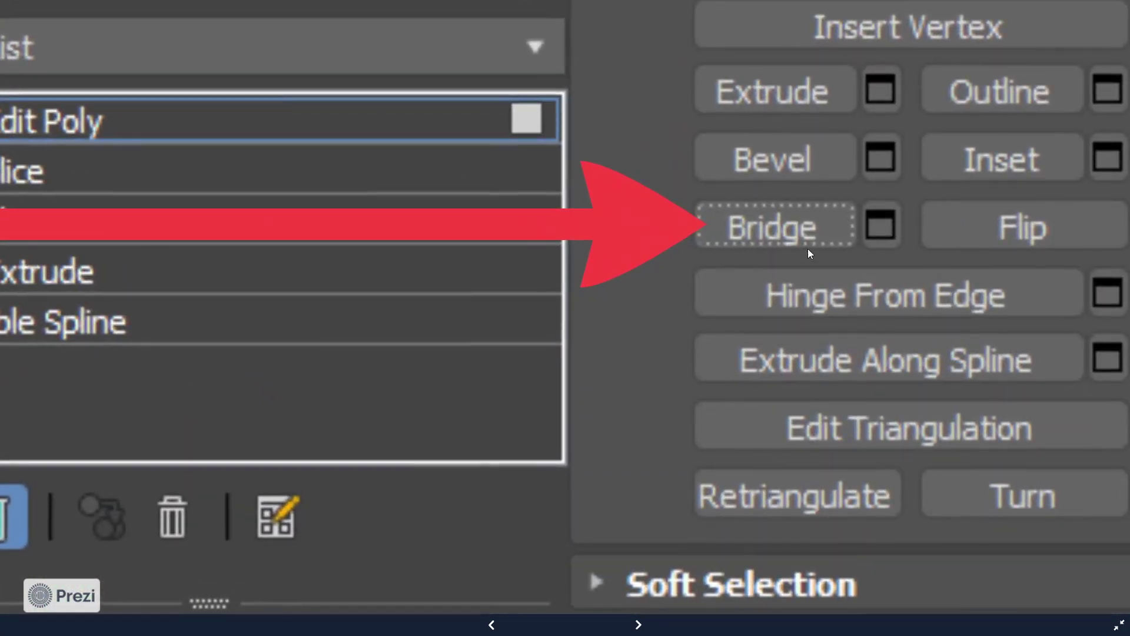
Step: In 3ds Max, select the two facing upper end polygons of the front wall opening and bridge them into a lintel
key(alt+Tab)
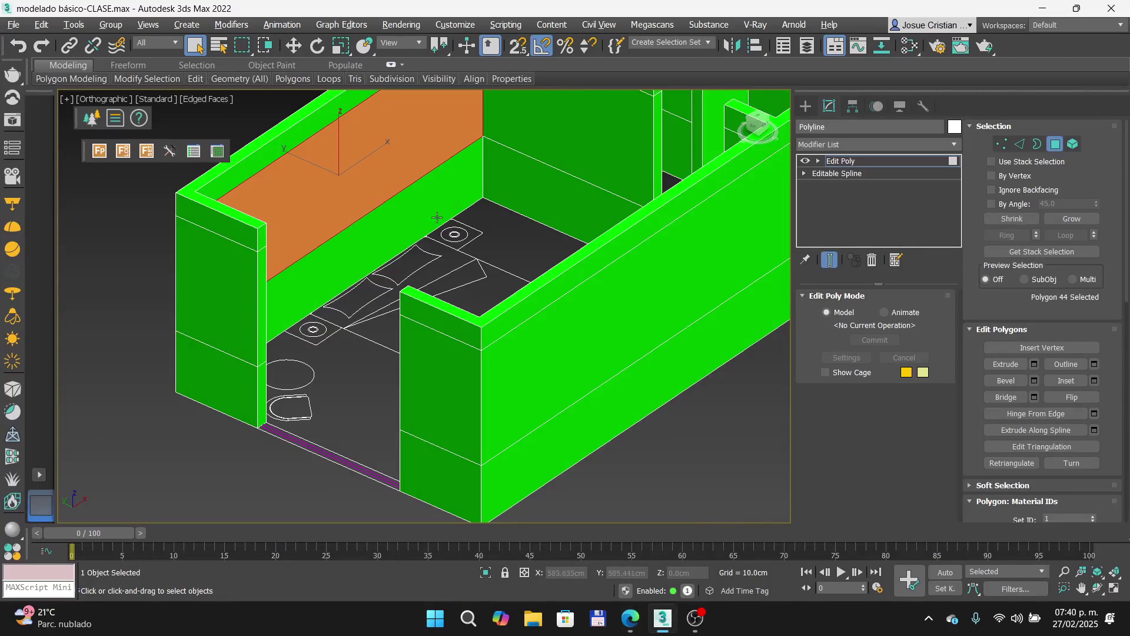
click(262, 239)
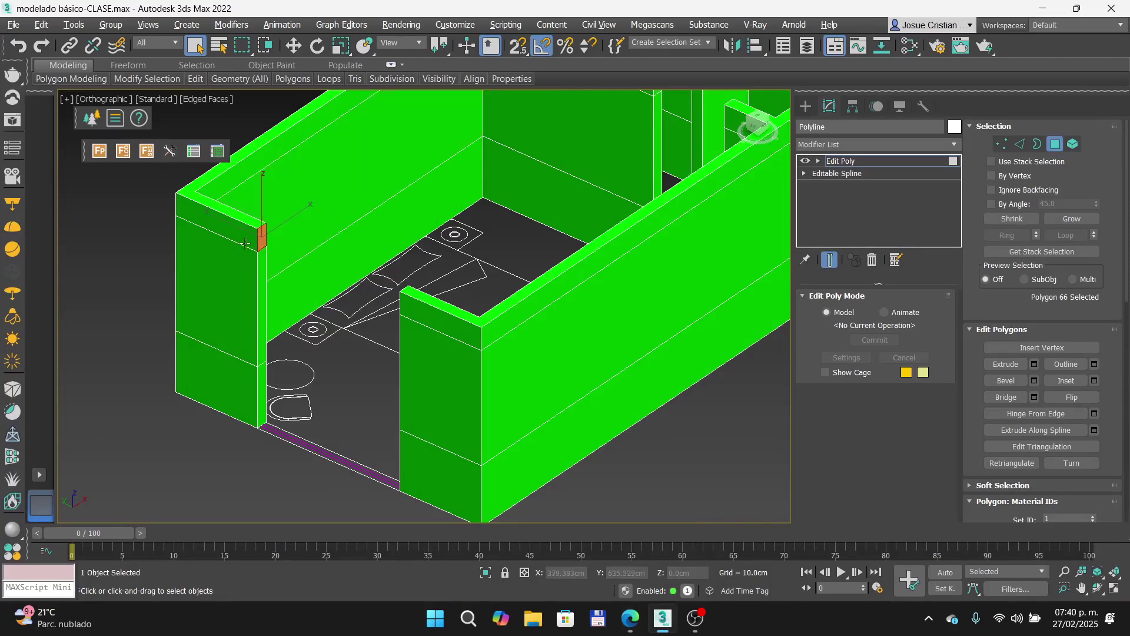
alt+middle_drag(209, 275, 307, 272)
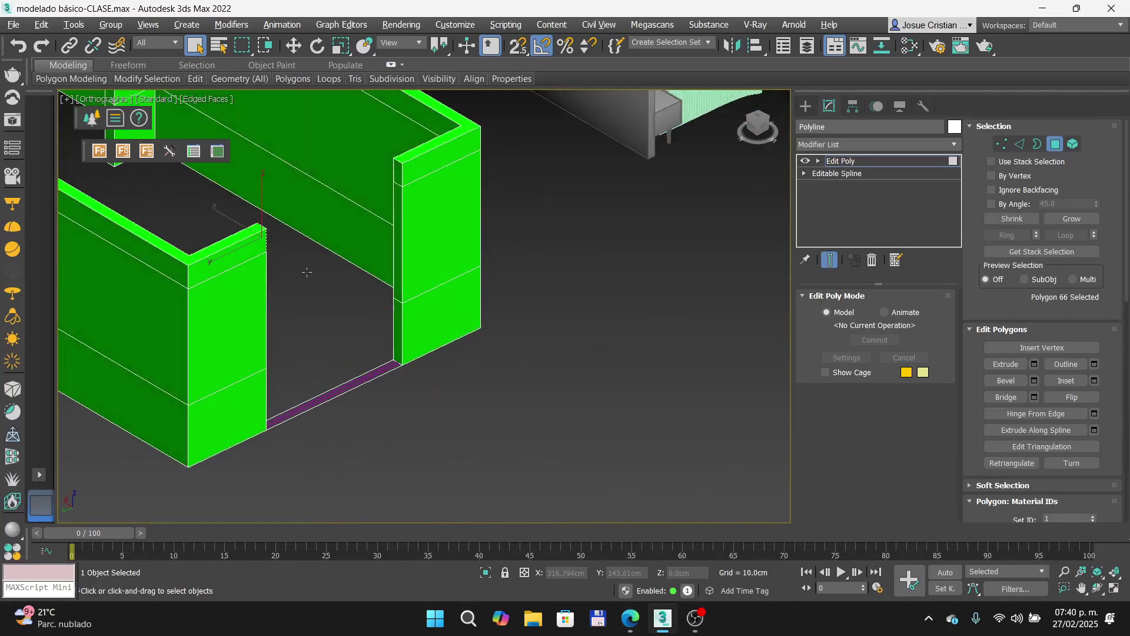
scroll(401, 169, up, 5)
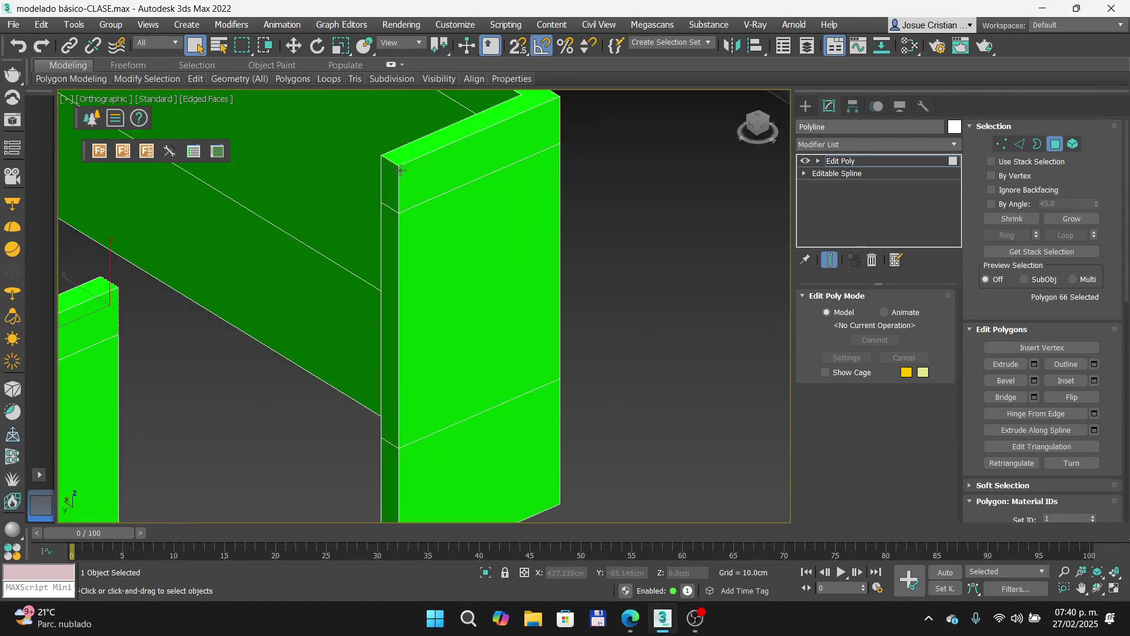
ctrl+click(383, 187)
alt+middle_drag(330, 241, 252, 238)
key(F3)
scroll(252, 232, down, 4)
scroll(238, 282, up, 2)
middle_drag(234, 254, 275, 270)
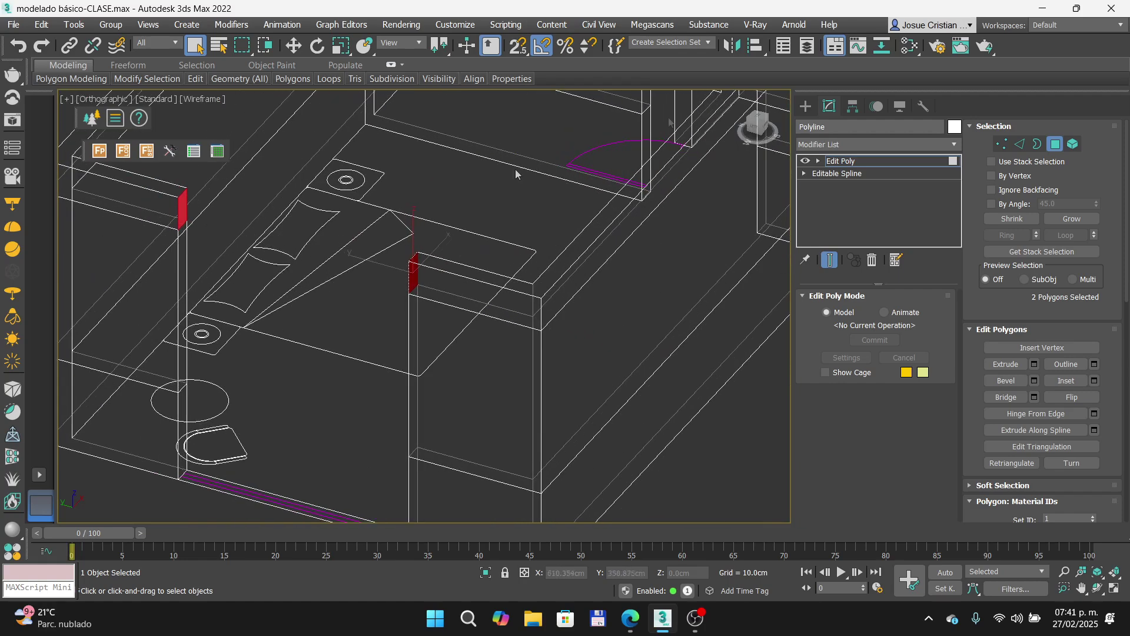
click(1005, 401)
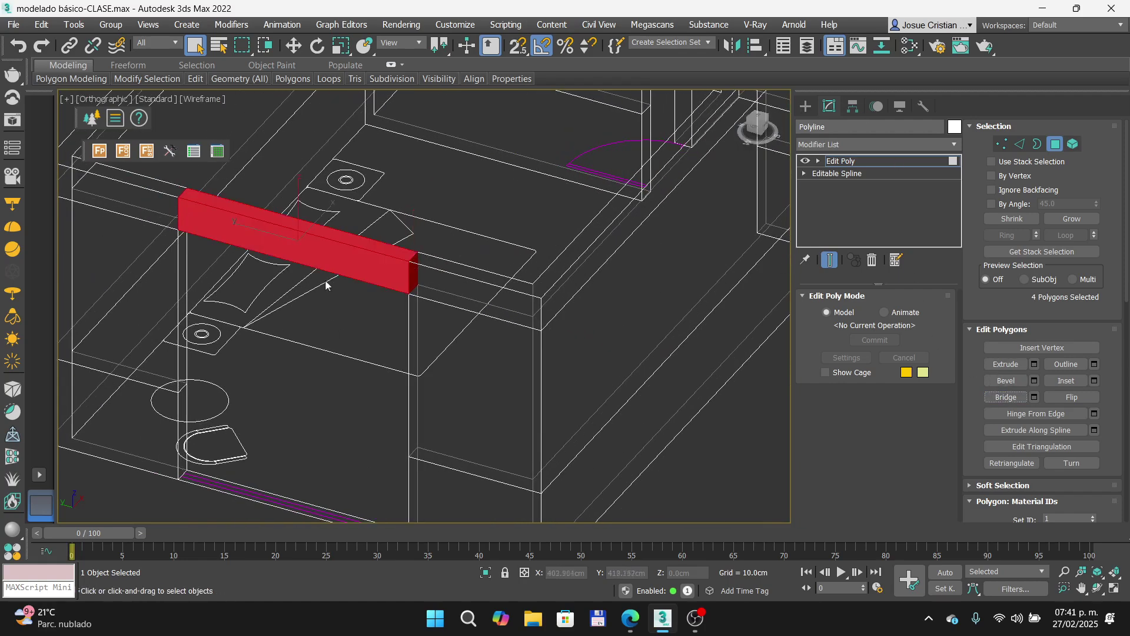
key(F3)
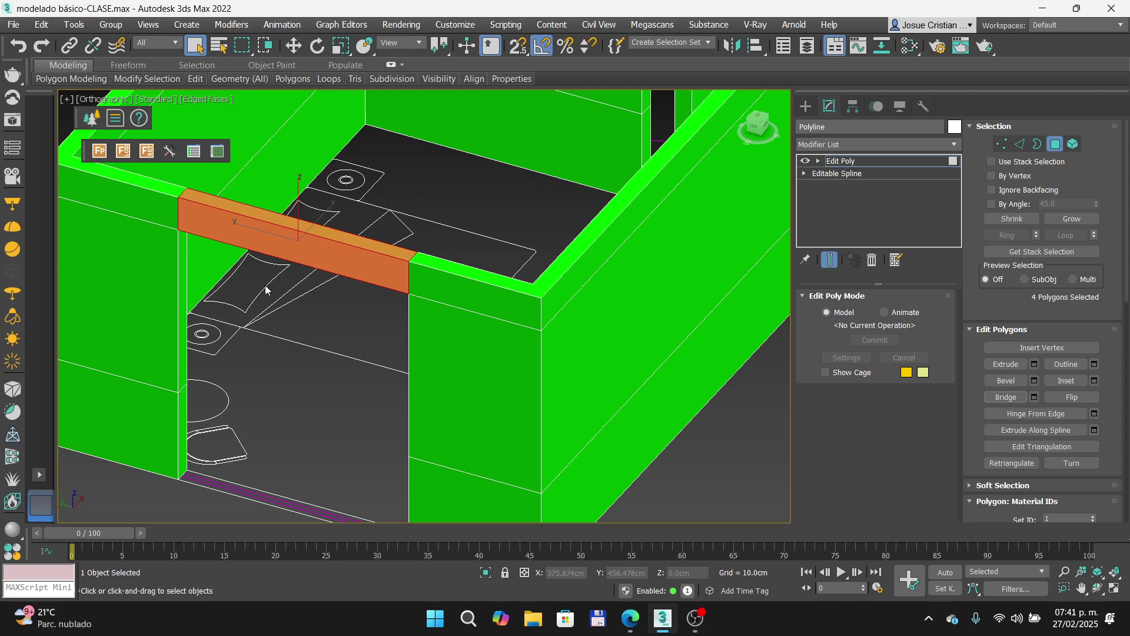
Step: Switch to the Prezi presentation and review the Smart extrude slide, examining the Move tool and the low wall example close up
key(alt+Tab)
key(Right)
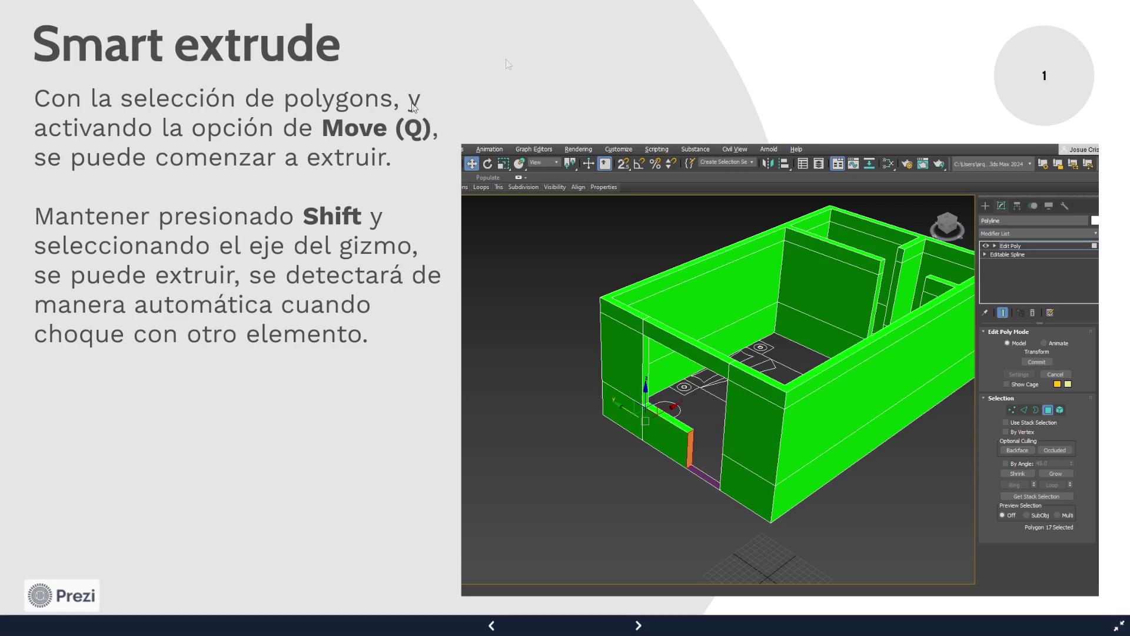
scroll(465, 189, up, 5)
drag(464, 188, 610, 278)
scroll(579, 242, up, 5)
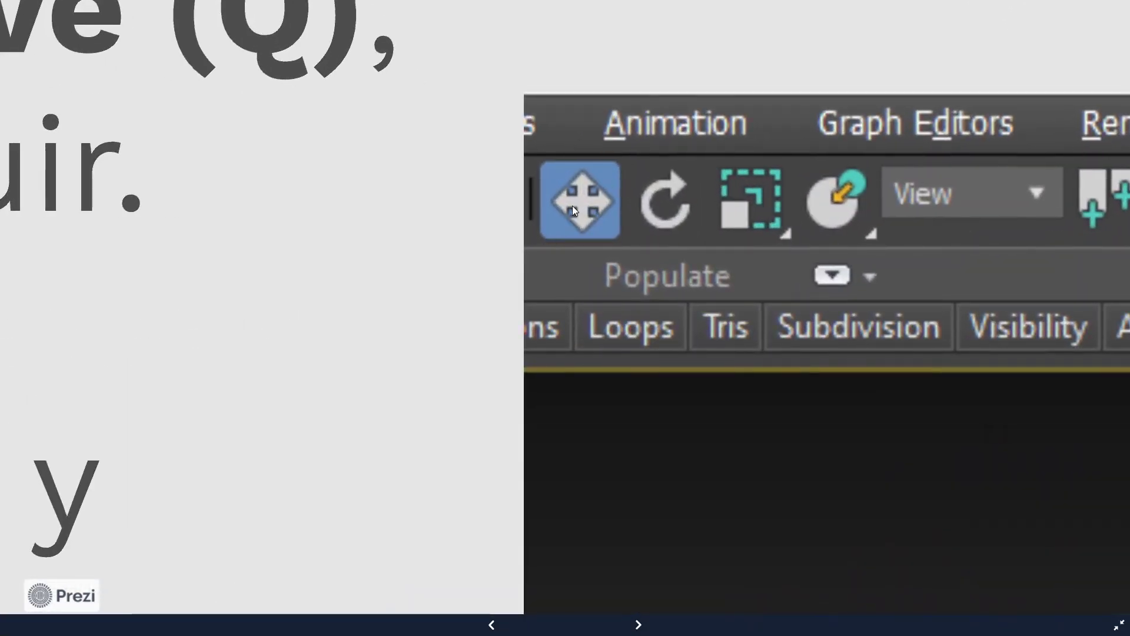
scroll(572, 207, down, 5)
drag(747, 390, 433, 221)
scroll(433, 221, down, 2)
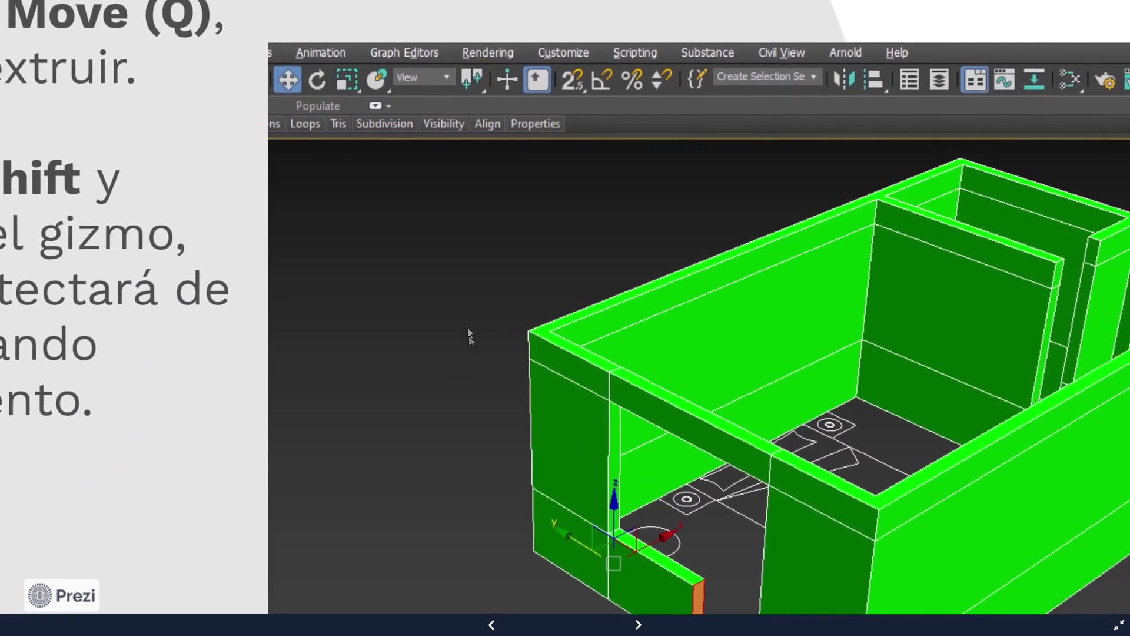
drag(470, 334, 356, 171)
scroll(549, 419, up, 2)
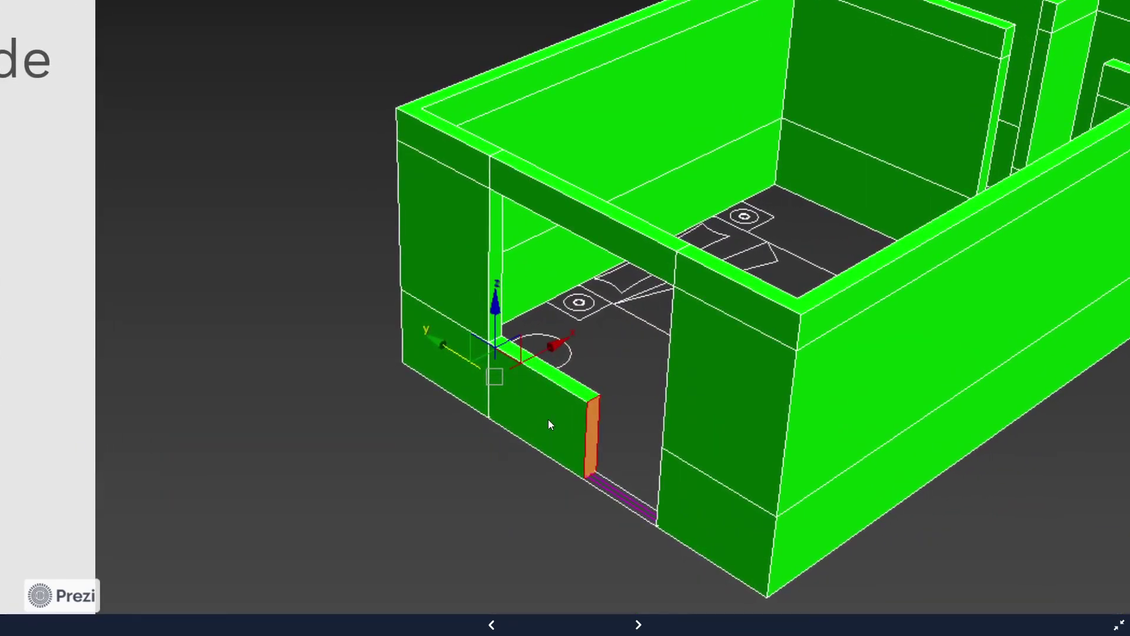
scroll(549, 420, down, 2)
scroll(589, 358, down, 3)
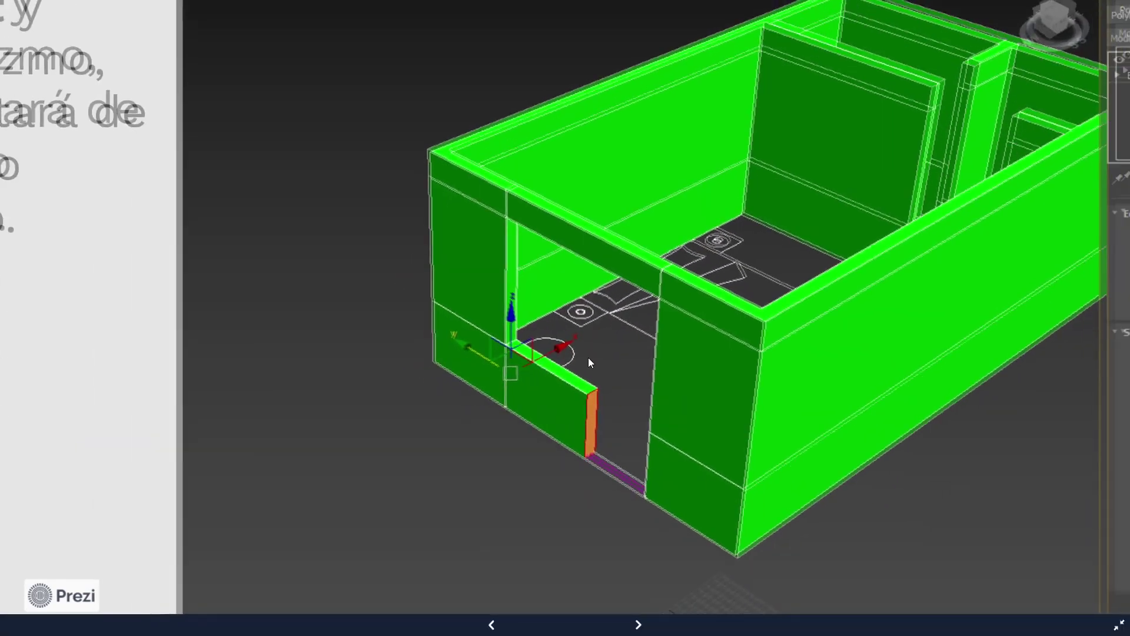
scroll(556, 368, up, 2)
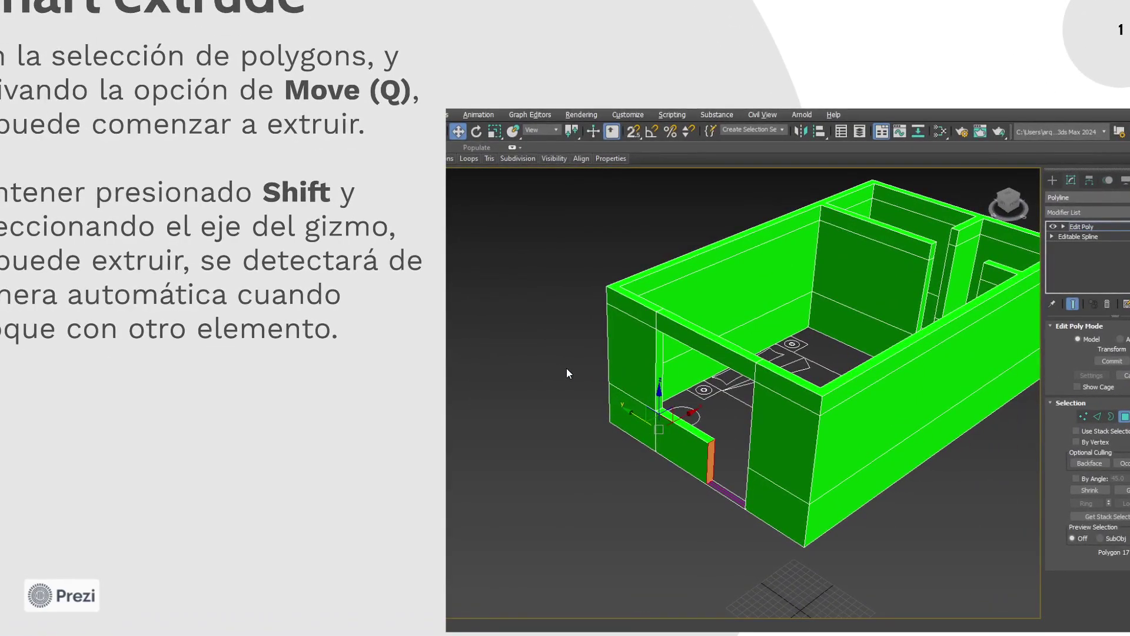
Step: In 3ds Max, smart-extrude the lower end polygon of the front opening along Y to the opposite wall, forming a low wall
key(alt+Tab)
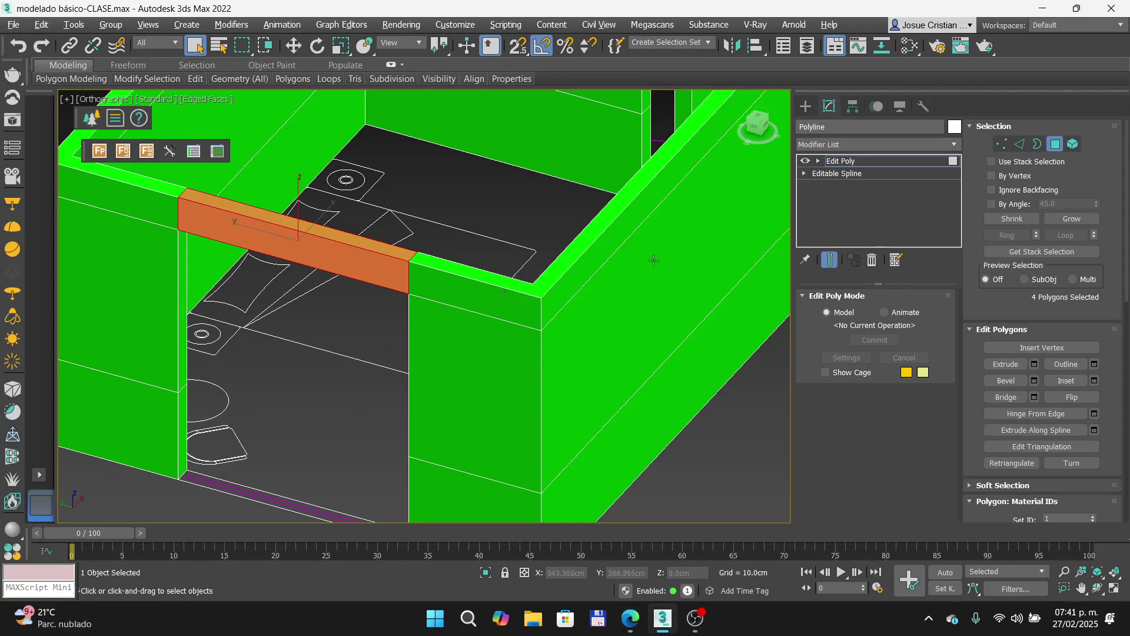
click(183, 411)
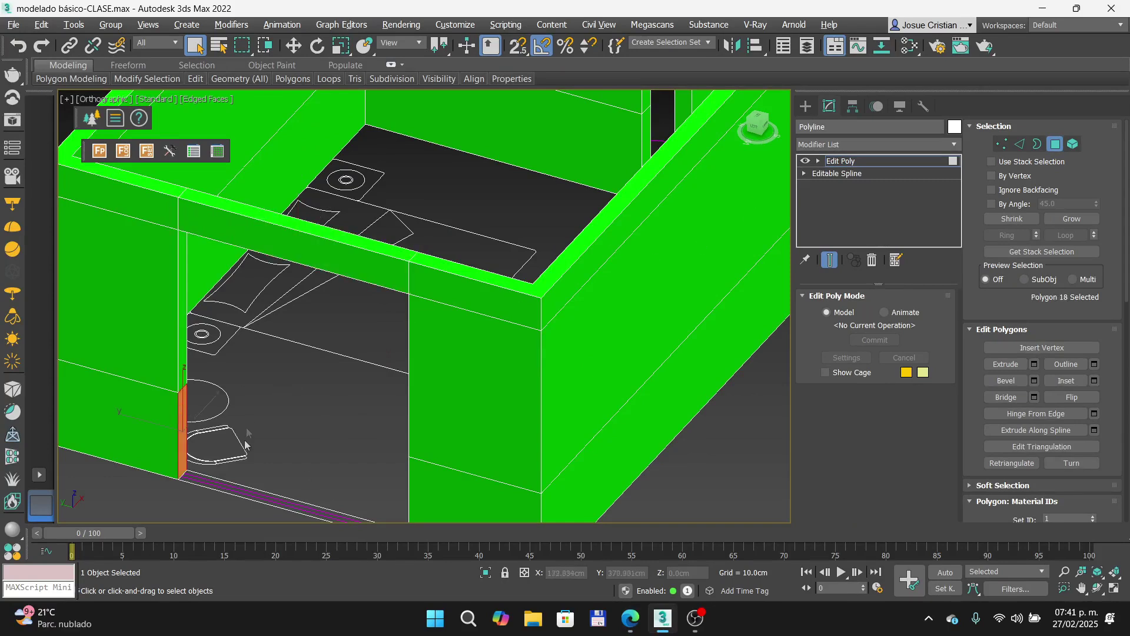
click(293, 45)
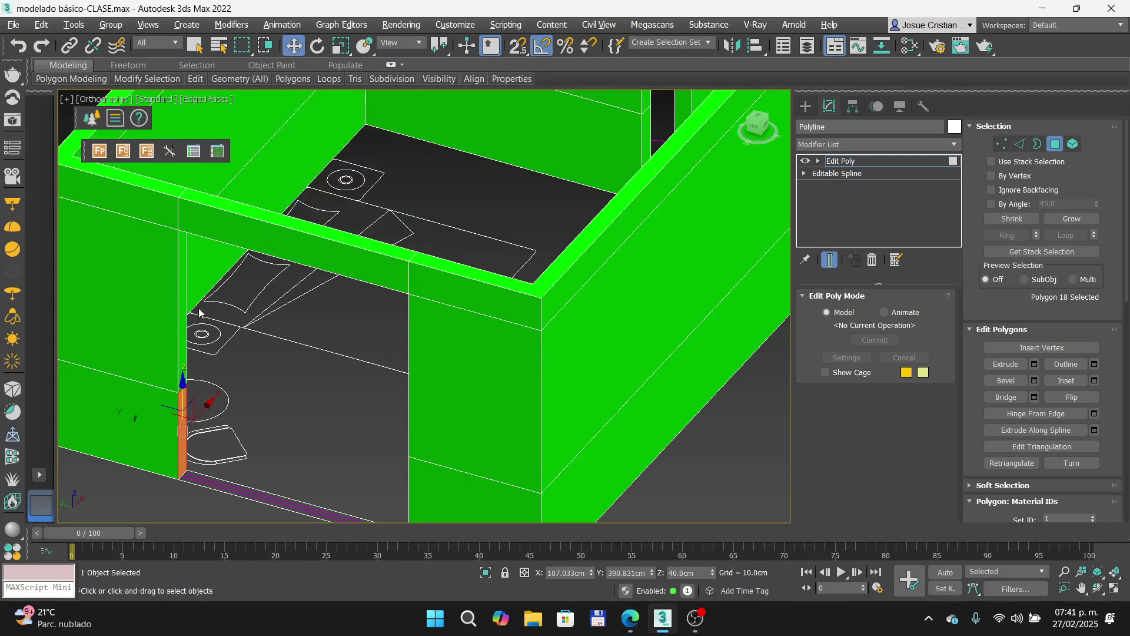
drag(142, 422, 415, 477)
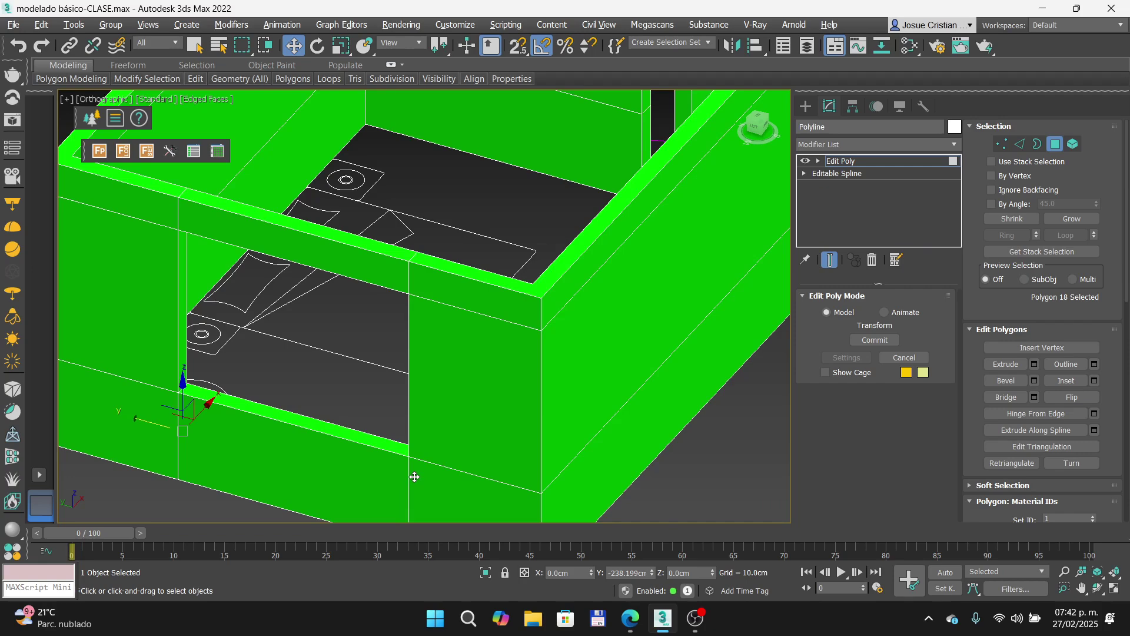
scroll(477, 396, down, 5)
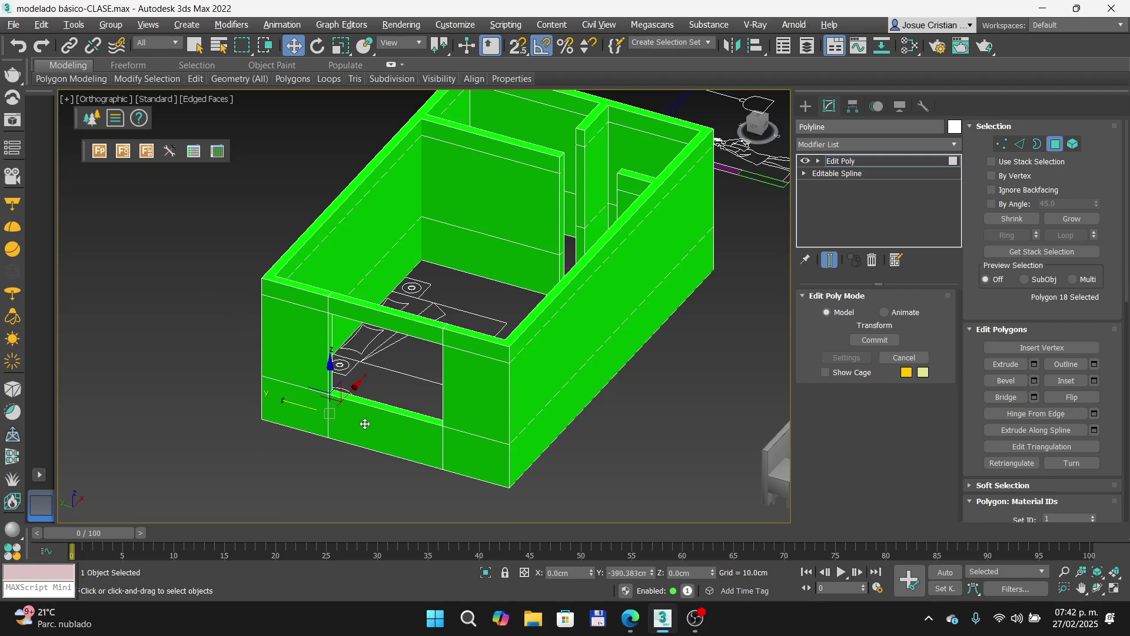
Step: Smart-extrude the upper end polygons of the interior partitions along X and Y to the facing walls, forming lintels over the openings
key(Delete)
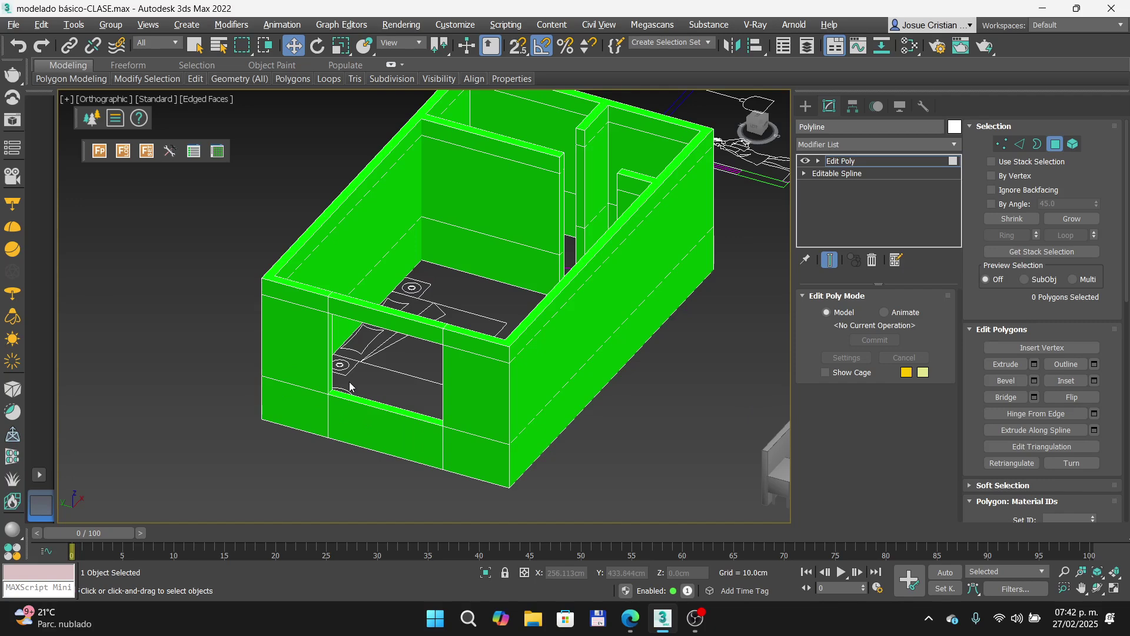
middle_drag(465, 324, 365, 366)
scroll(534, 184, up, 5)
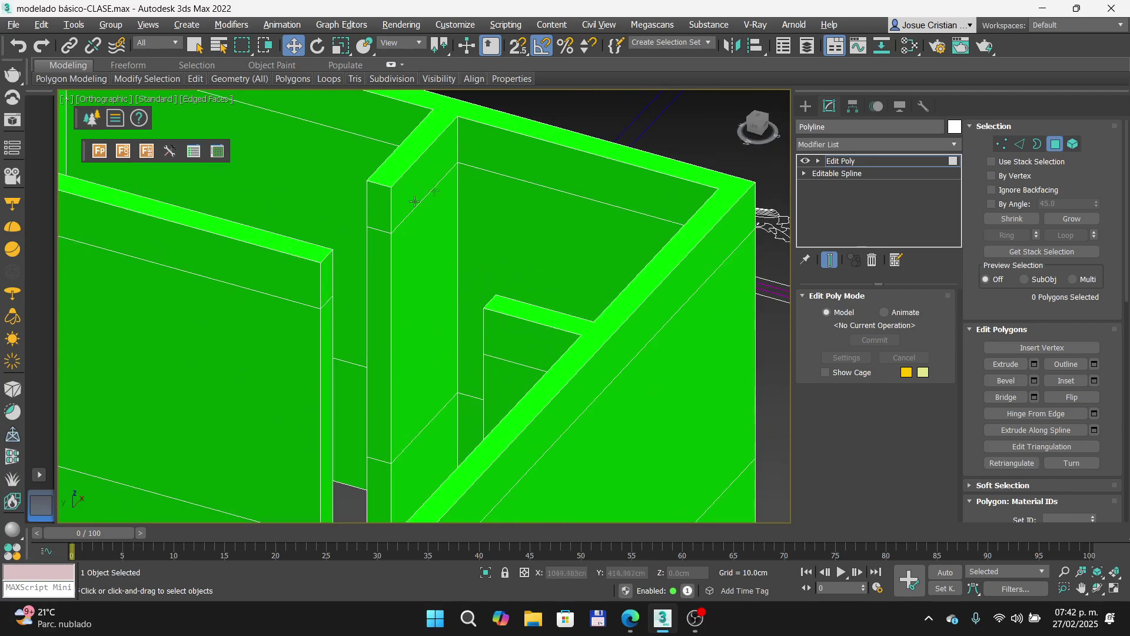
click(384, 204)
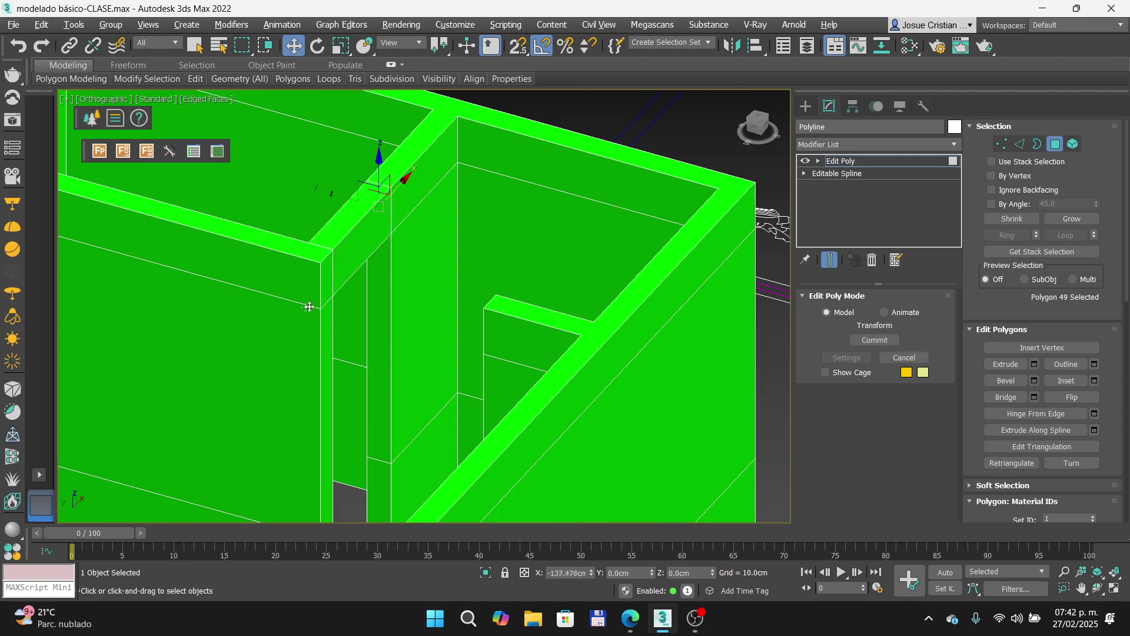
shift+drag(330, 265, 397, 325)
click(320, 291)
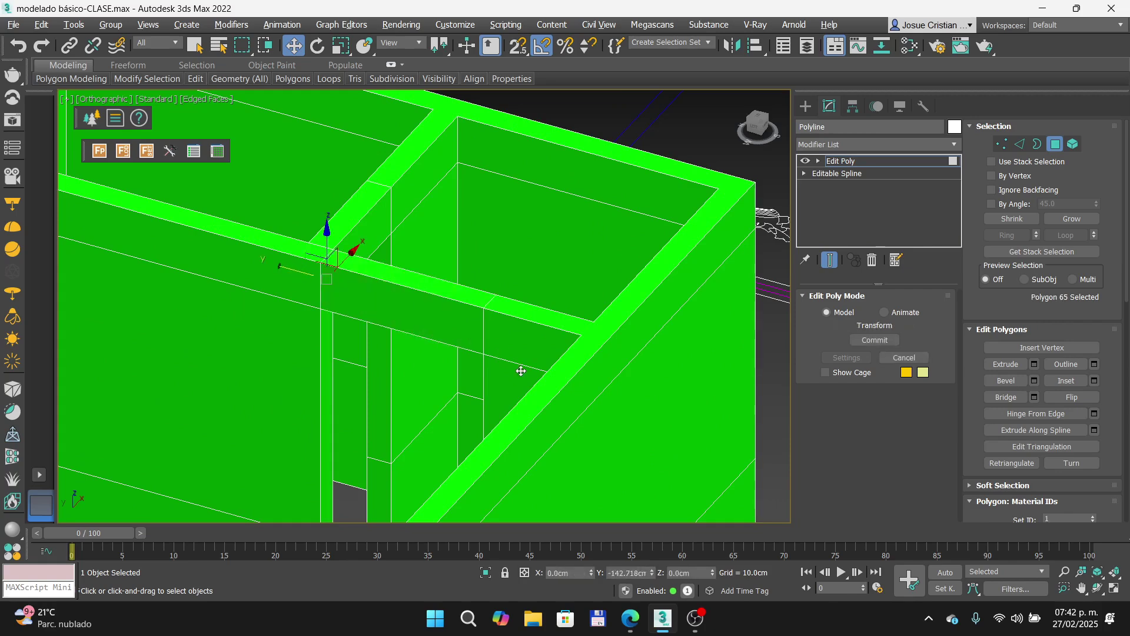
scroll(265, 408, down, 6)
scroll(260, 441, up, 2)
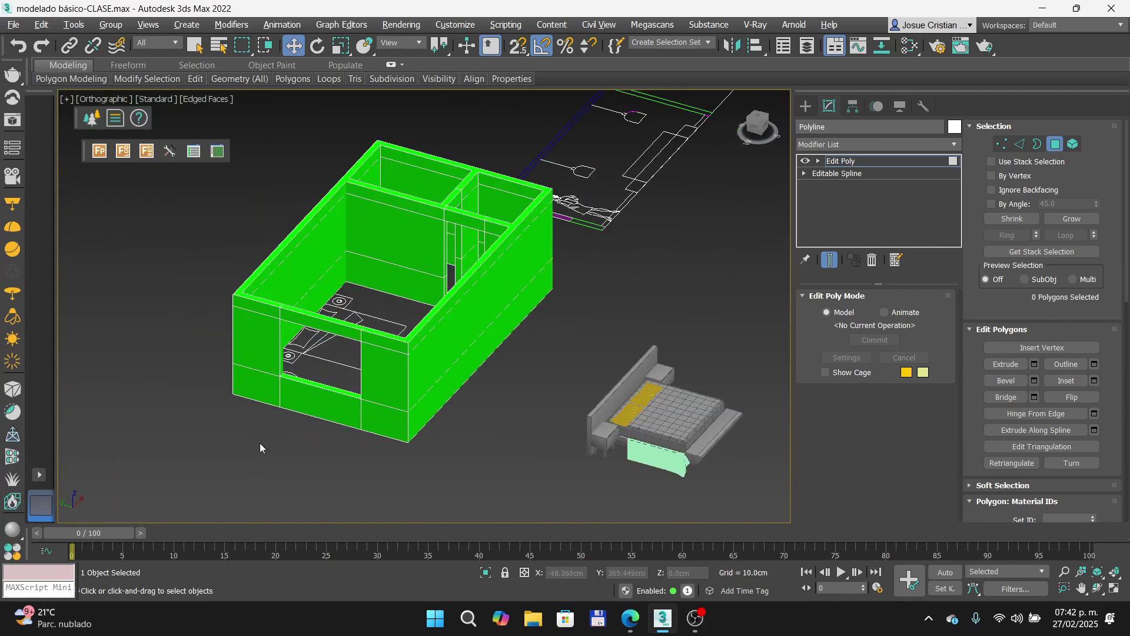
Step: Leave polygon selection mode and deselect the wall object
scroll(404, 310, up, 4)
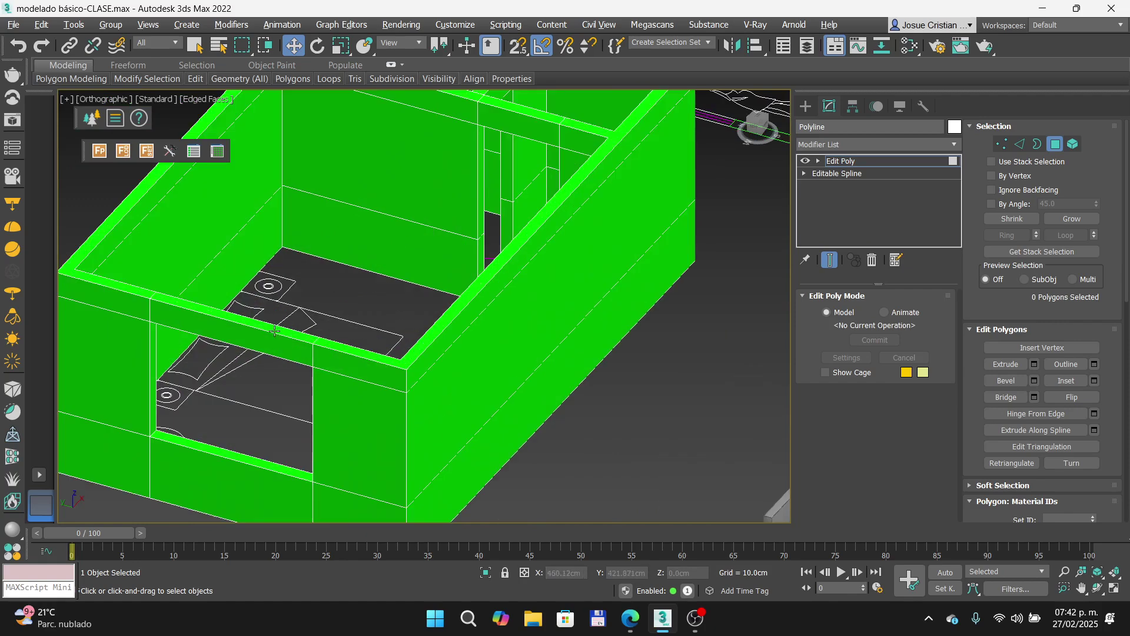
middle_drag(285, 333, 283, 263)
scroll(451, 303, down, 2)
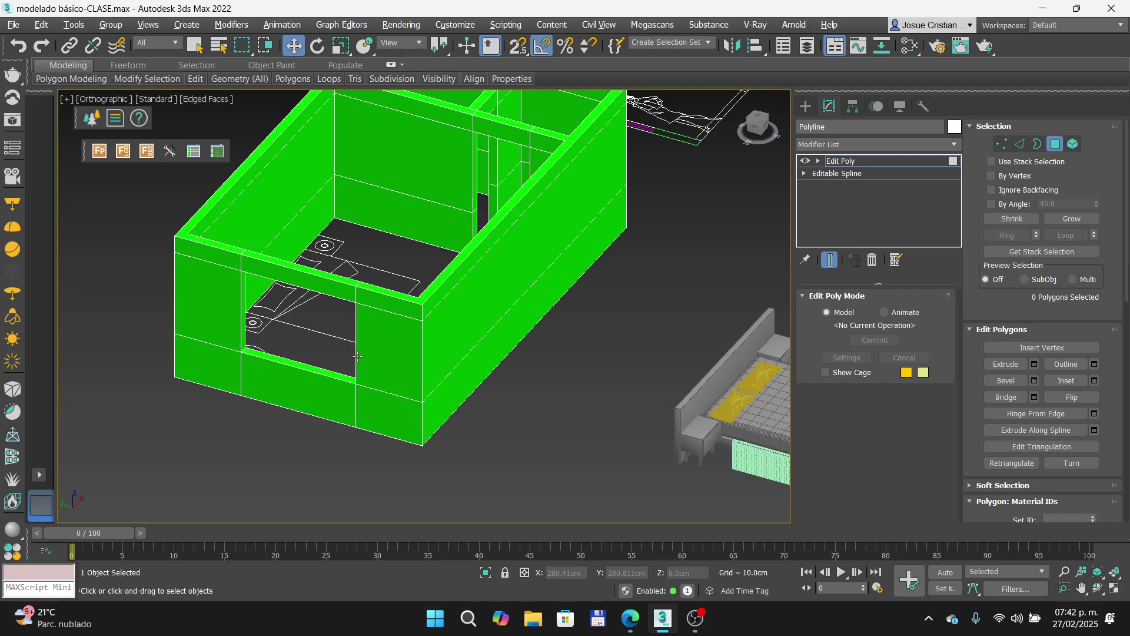
click(1058, 149)
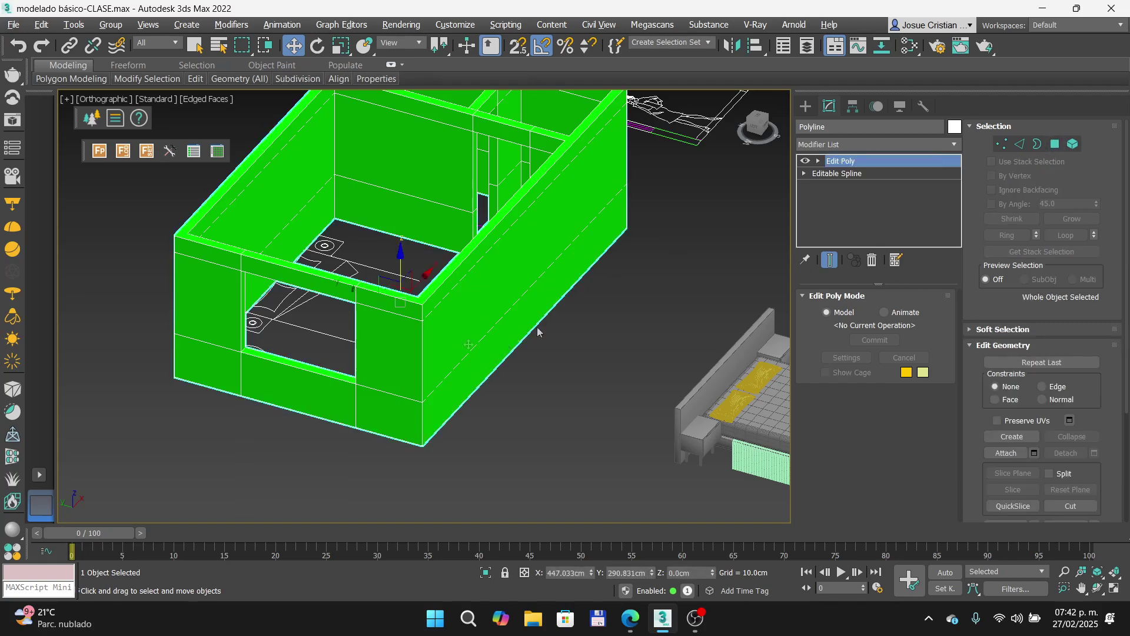
click(1057, 151)
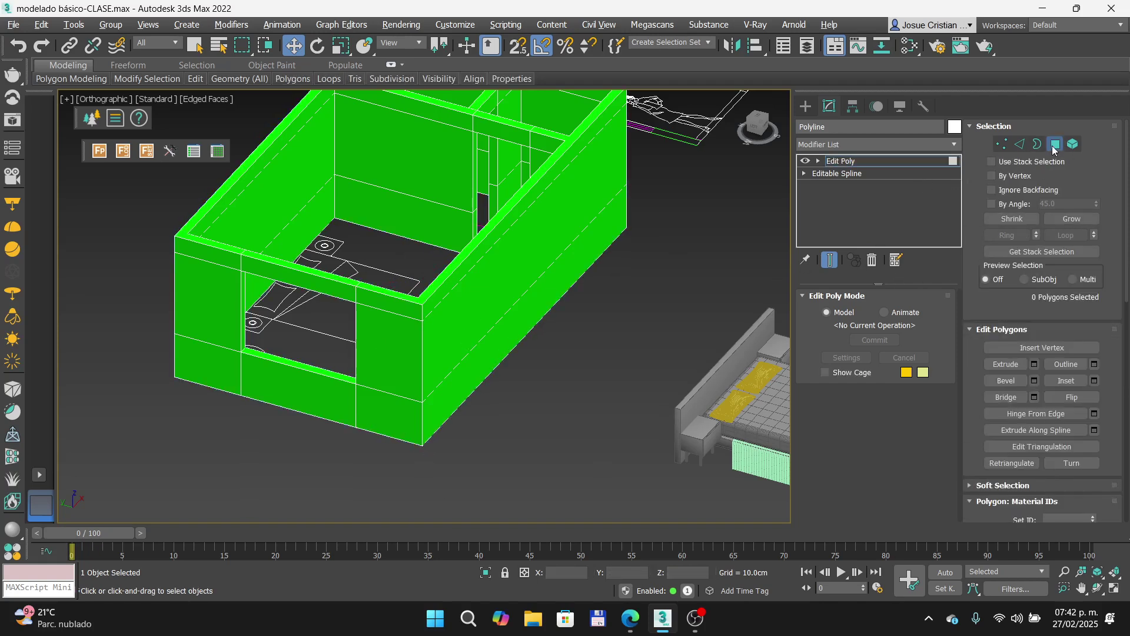
click(1056, 149)
click(552, 359)
scroll(551, 359, down, 4)
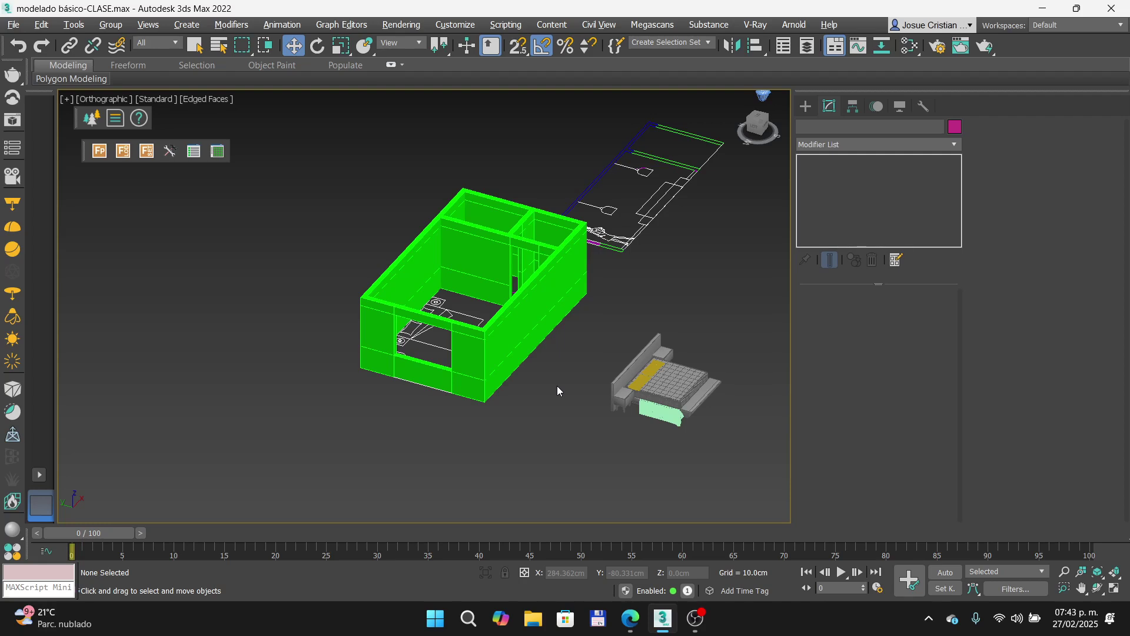
Step: Reselect the walls, smart-extrude the partition's upper end polygon along Y to the short facing wall, and leave polygon selection mode
click(590, 241)
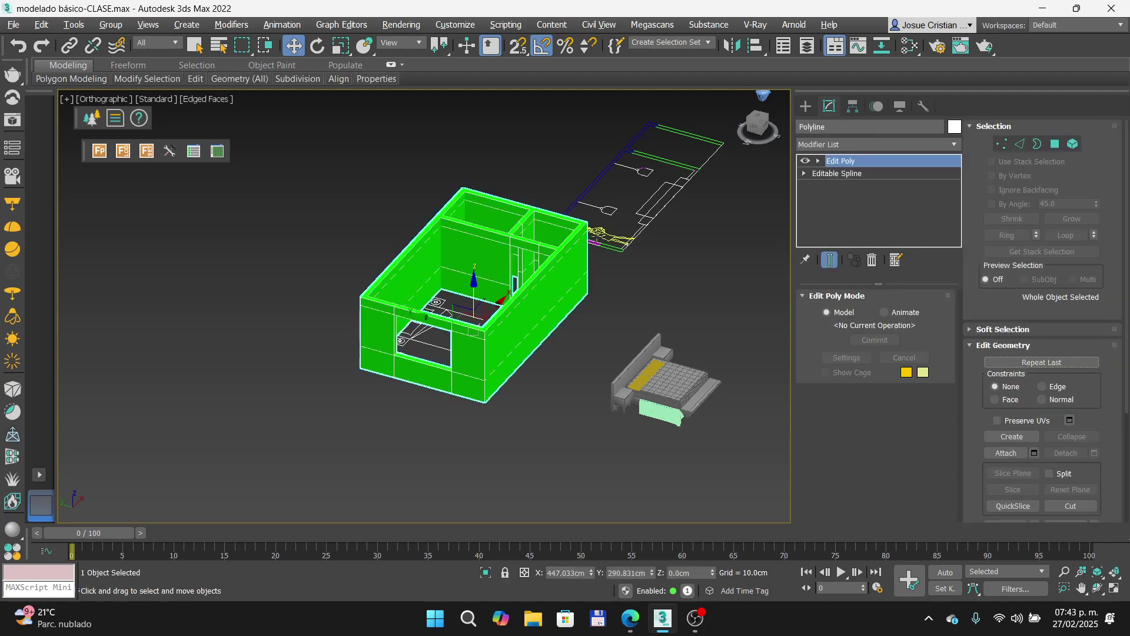
scroll(552, 250, up, 10)
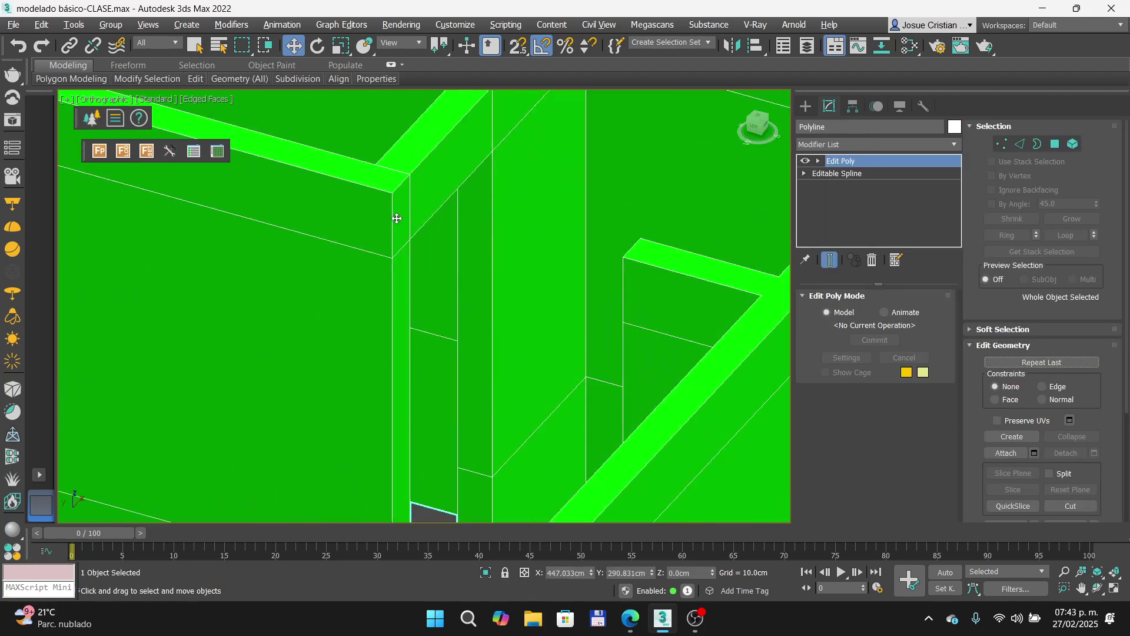
click(1055, 144)
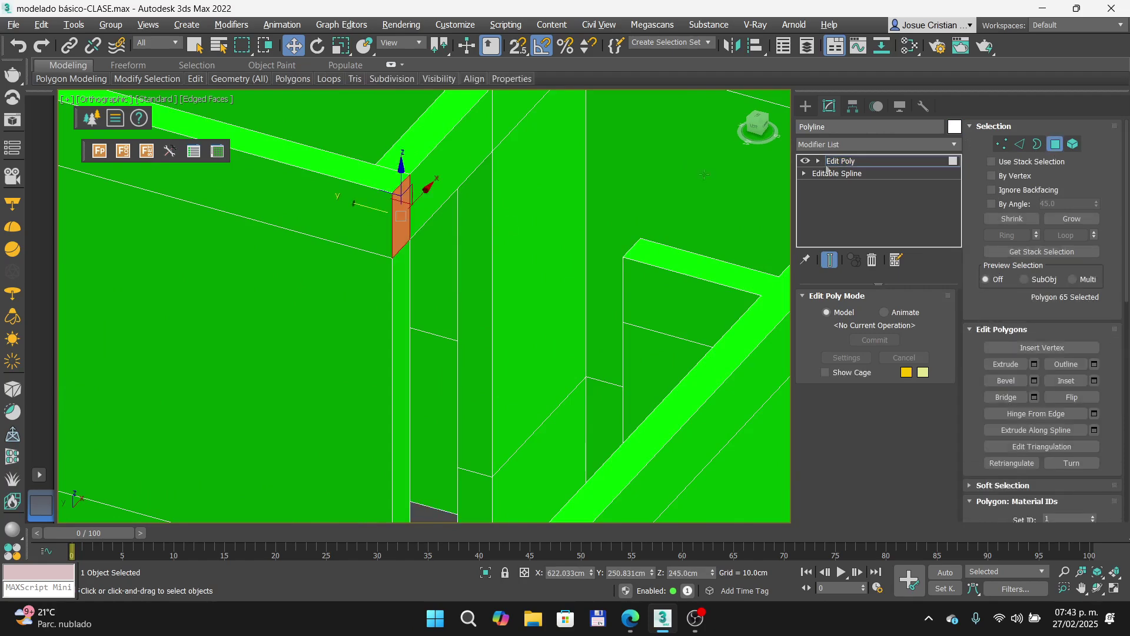
drag(401, 199, 366, 208)
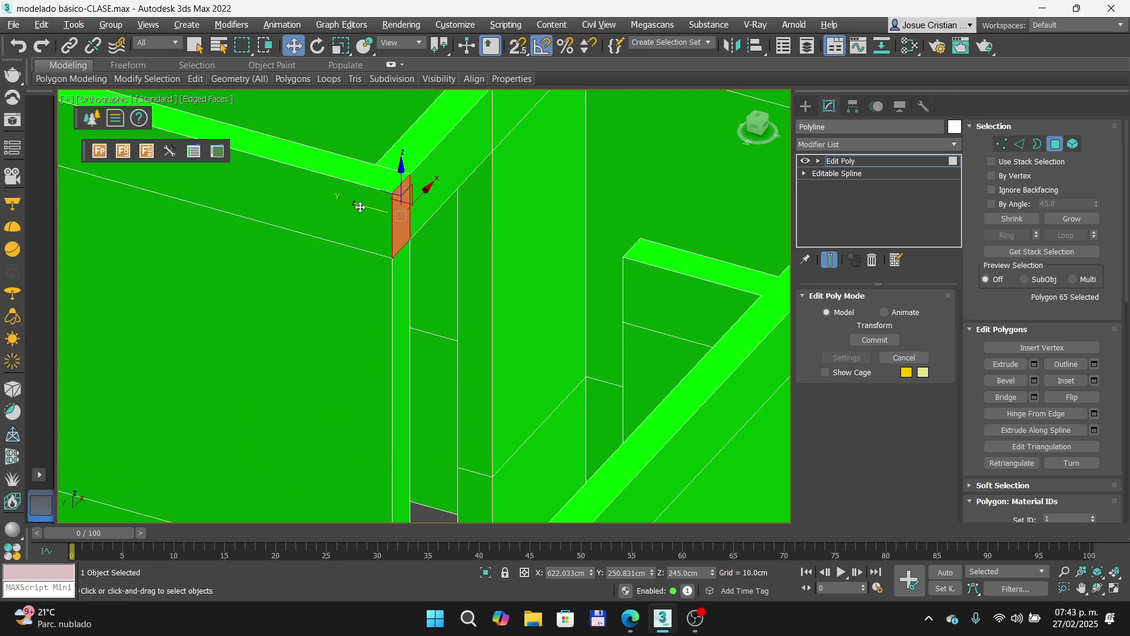
drag(361, 207, 472, 240)
key(ctrl+z)
drag(362, 203, 627, 269)
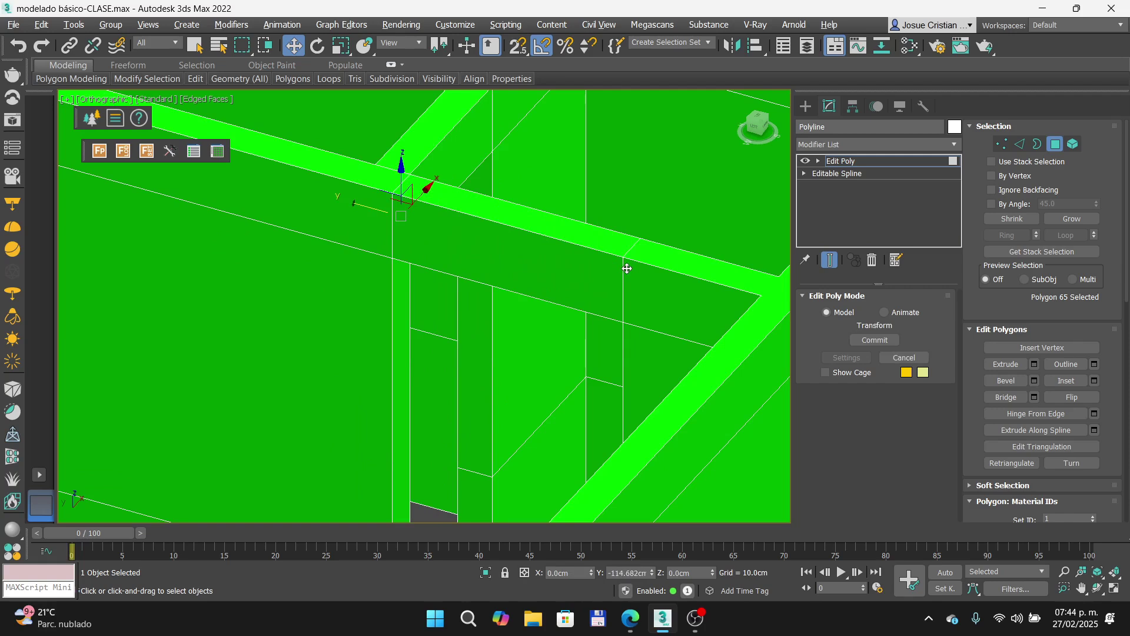
click(540, 322)
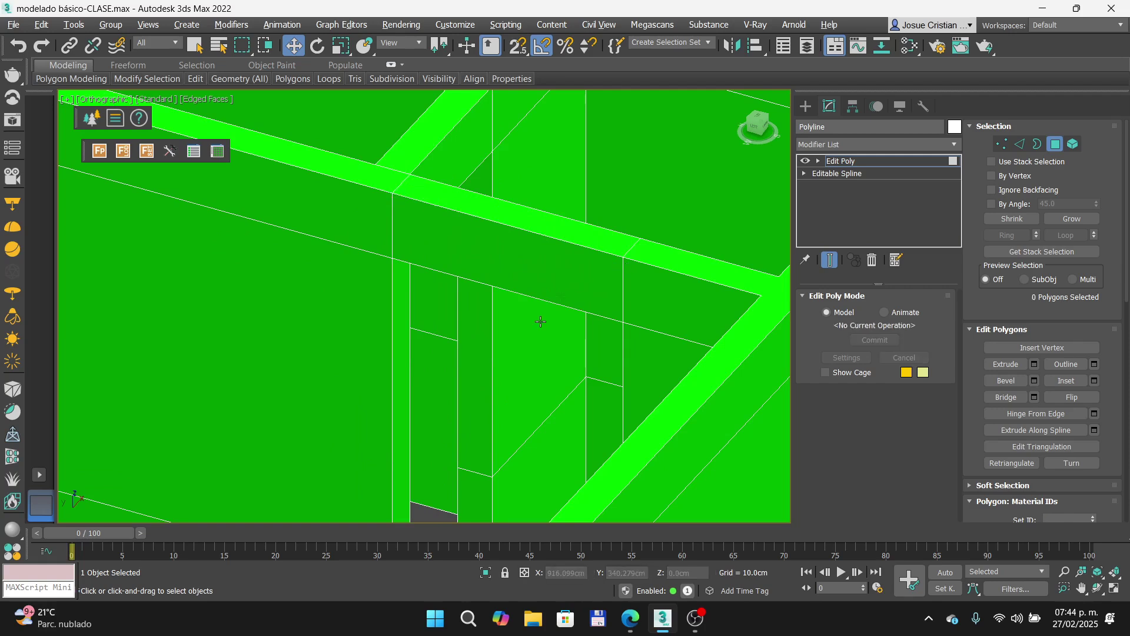
scroll(559, 365, down, 5)
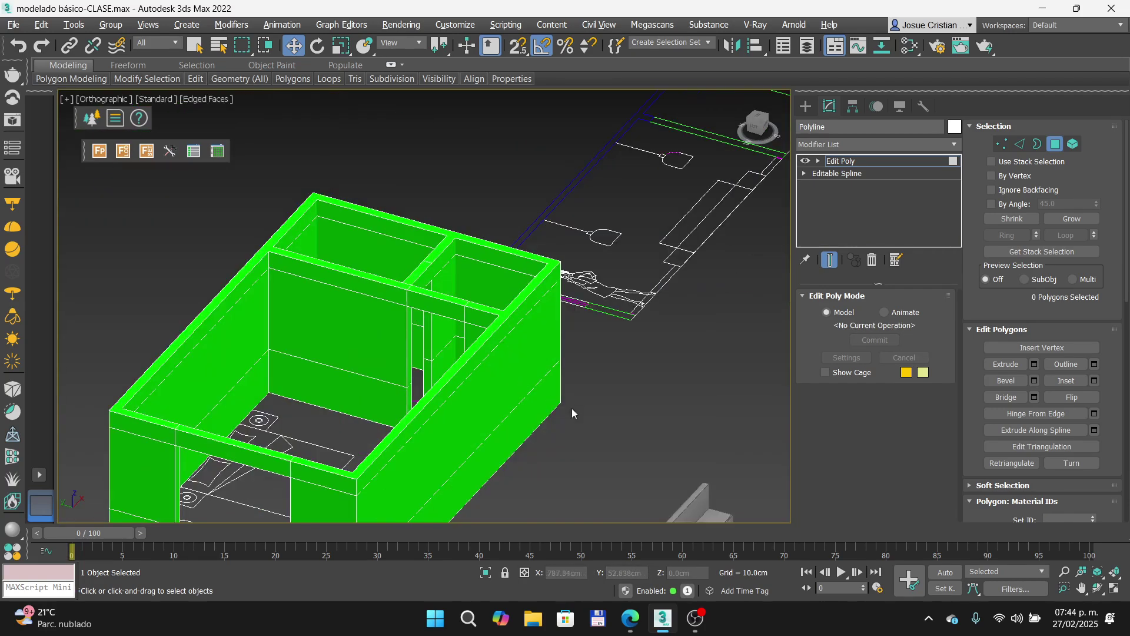
click(1051, 145)
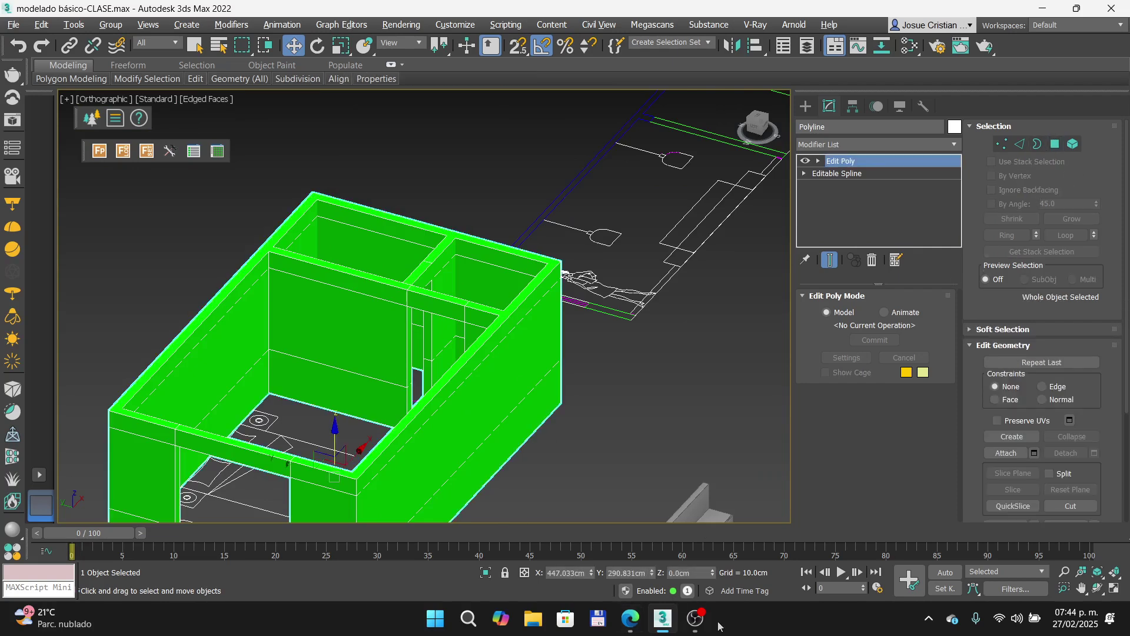
Step: Switch to the Prezi presentation and review the slides on remaining closures, the base Plane, Techo, and Move, extrude
click(638, 618)
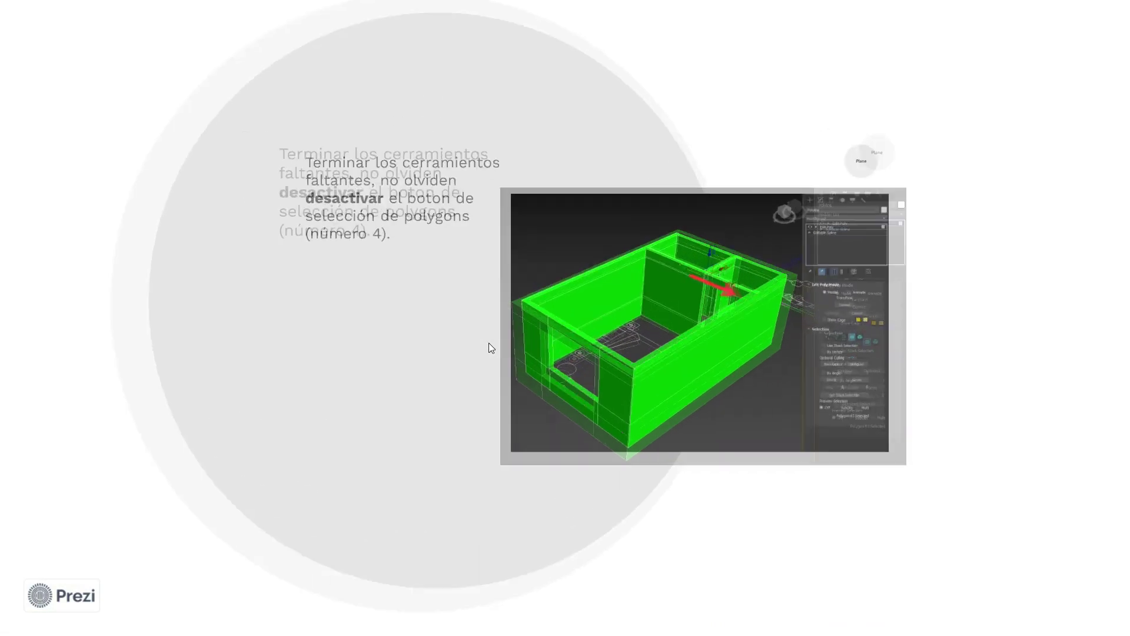
key(Right)
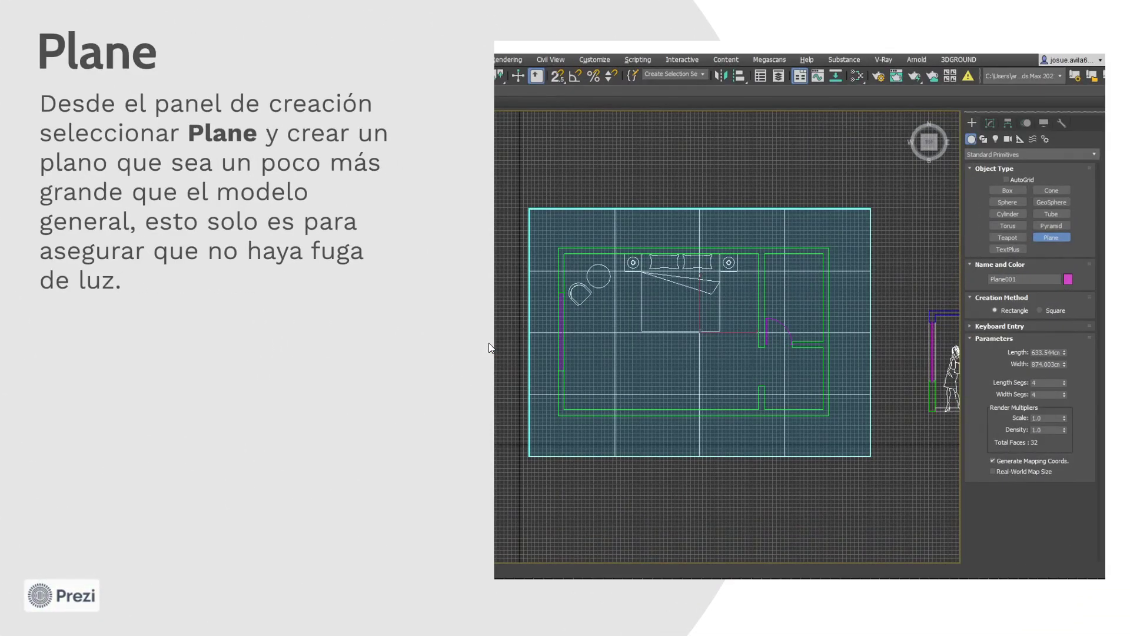
key(Right)
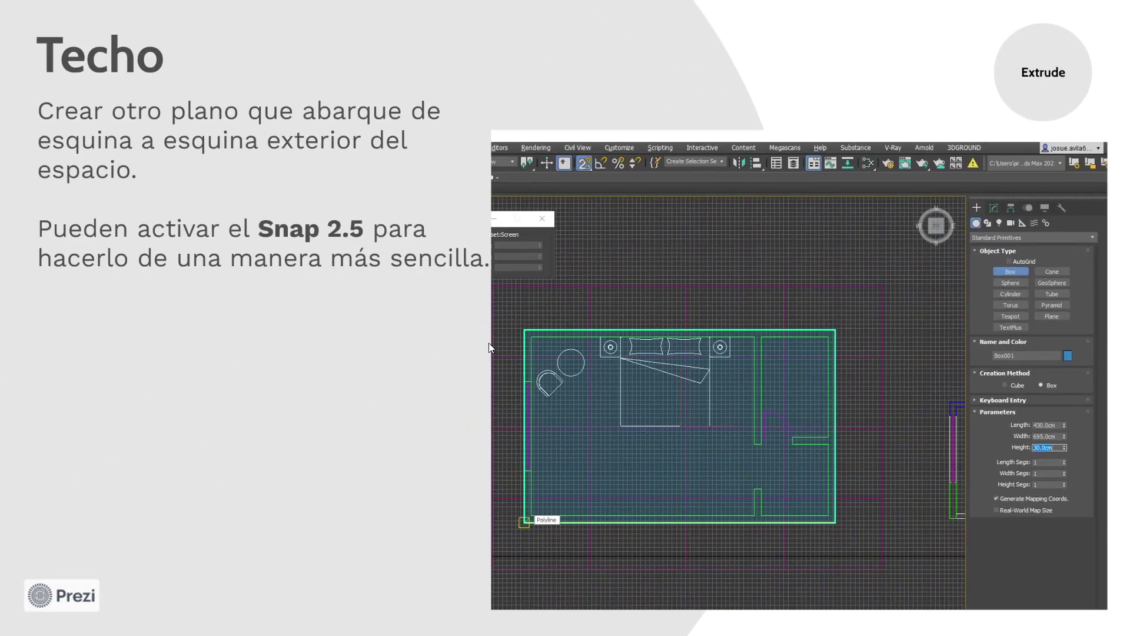
key(Right)
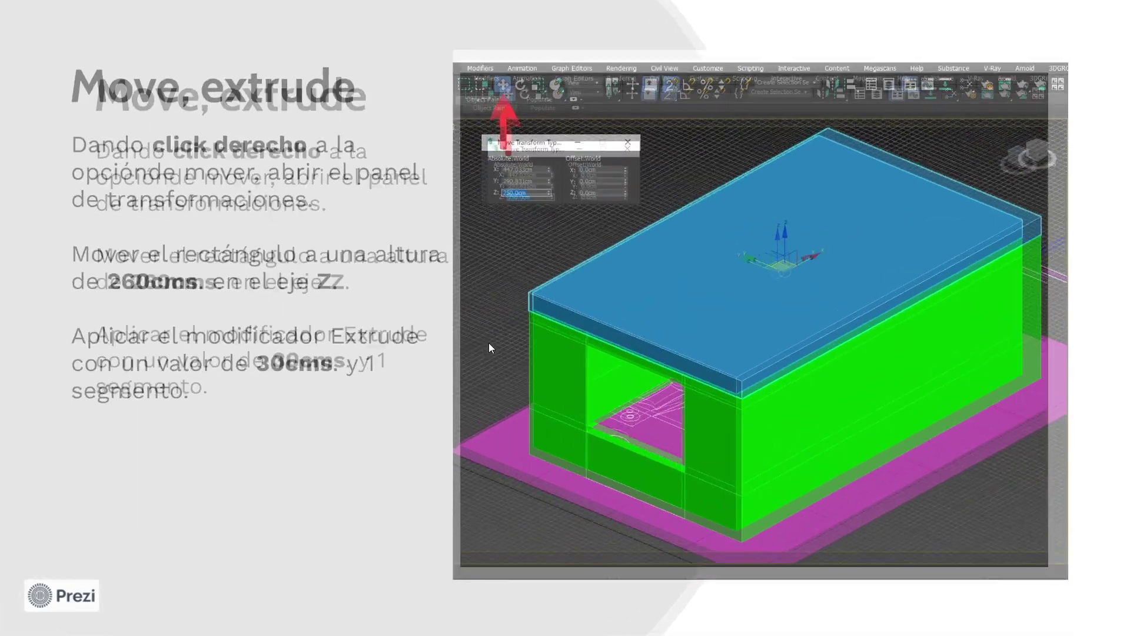
key(Right)
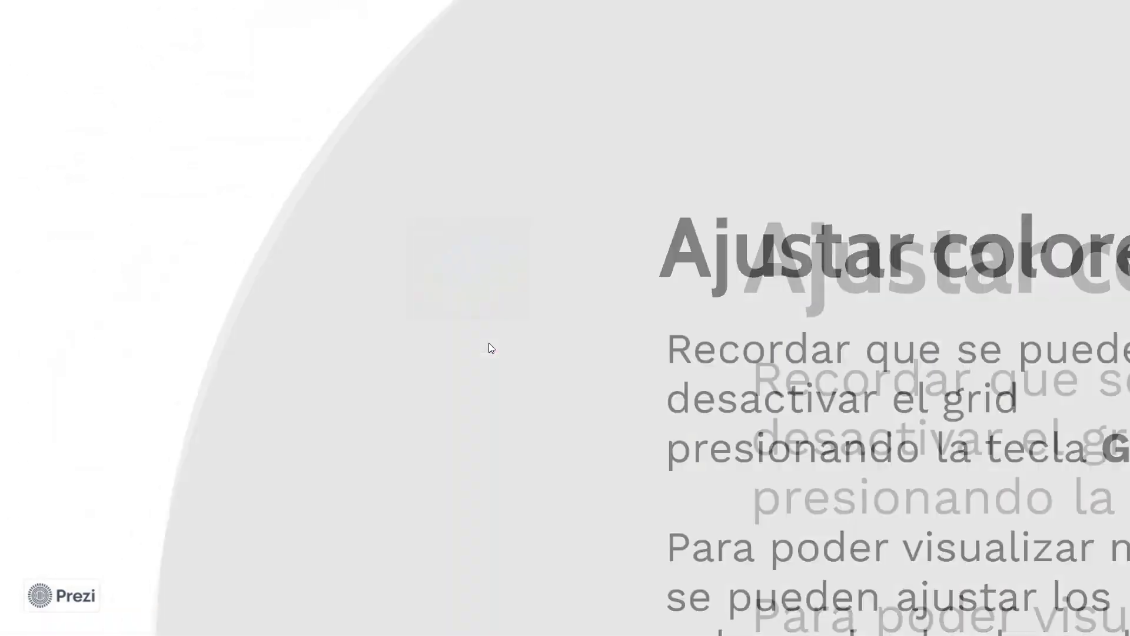
Step: Review the Plugins y Scripts slide, examining the FloorGenerator page and its free version close up
key(Right)
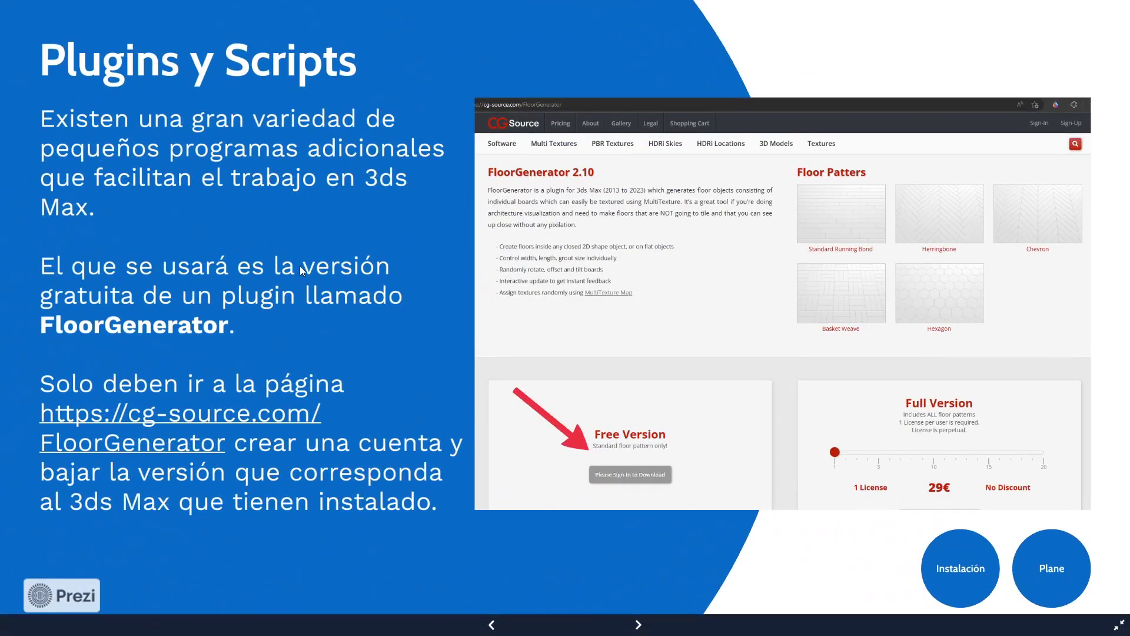
click(582, 231)
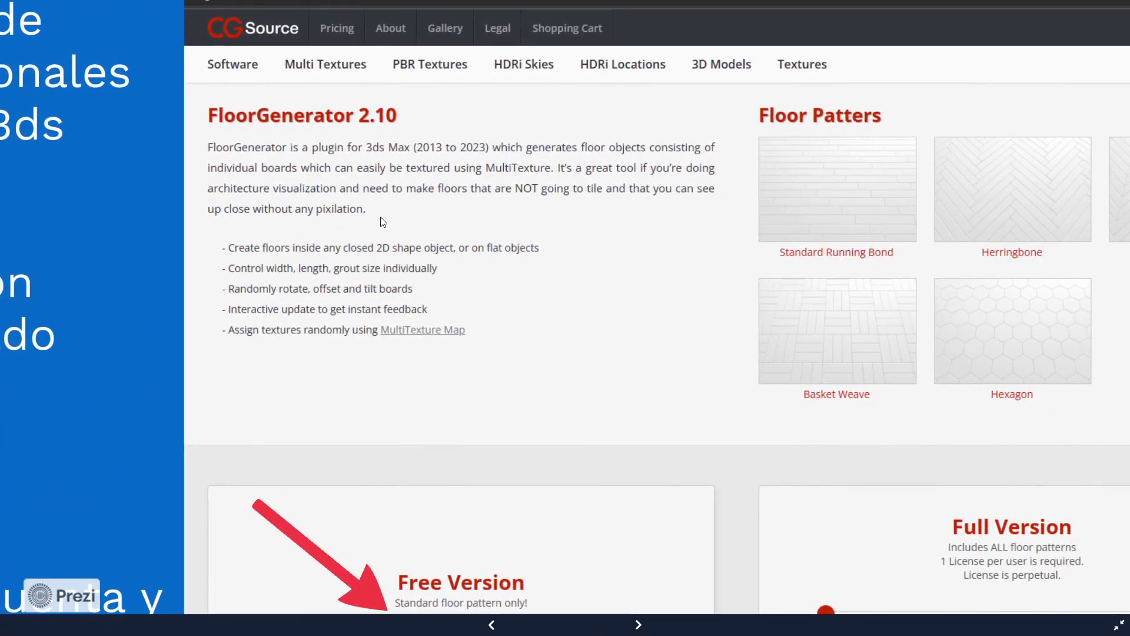
click(380, 217)
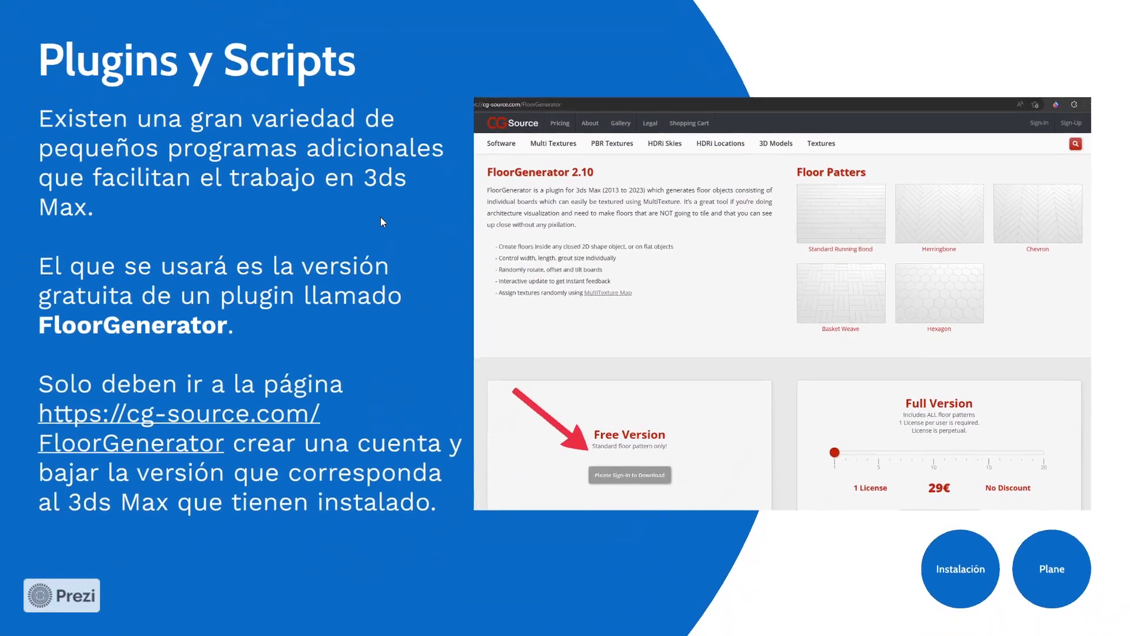
Step: Review the Instalar el plugin slide, examining the FloorGenerator file and 3ds Max Plugins folder path, and advance to Uso de el plugin
key(Right)
scroll(492, 443, up, 5)
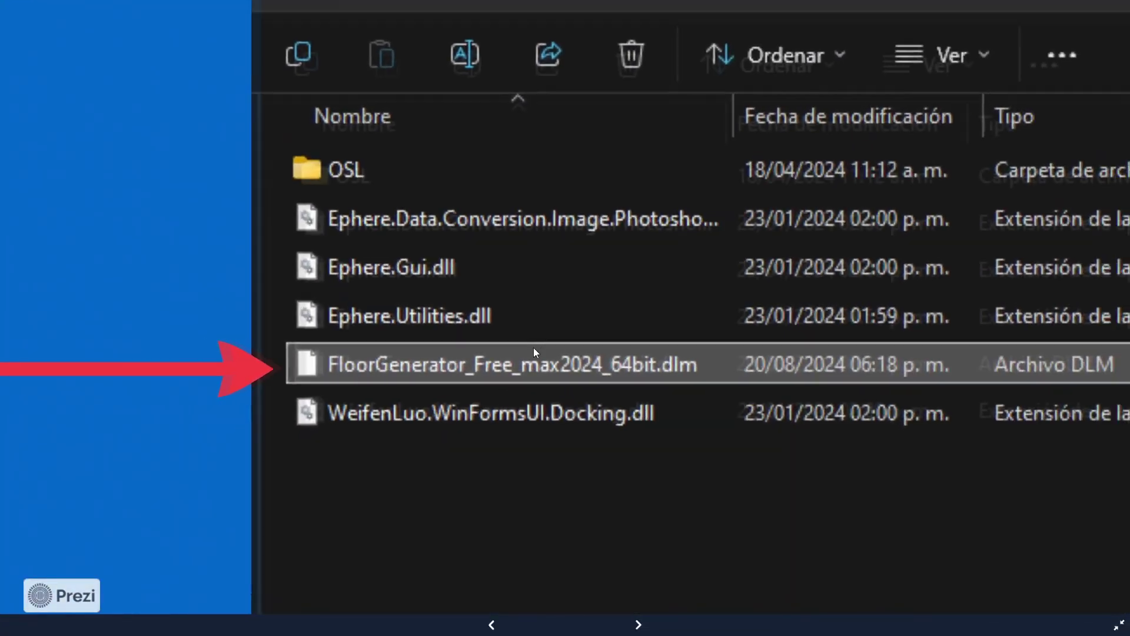
scroll(534, 347, down, 4)
drag(356, 218, 501, 300)
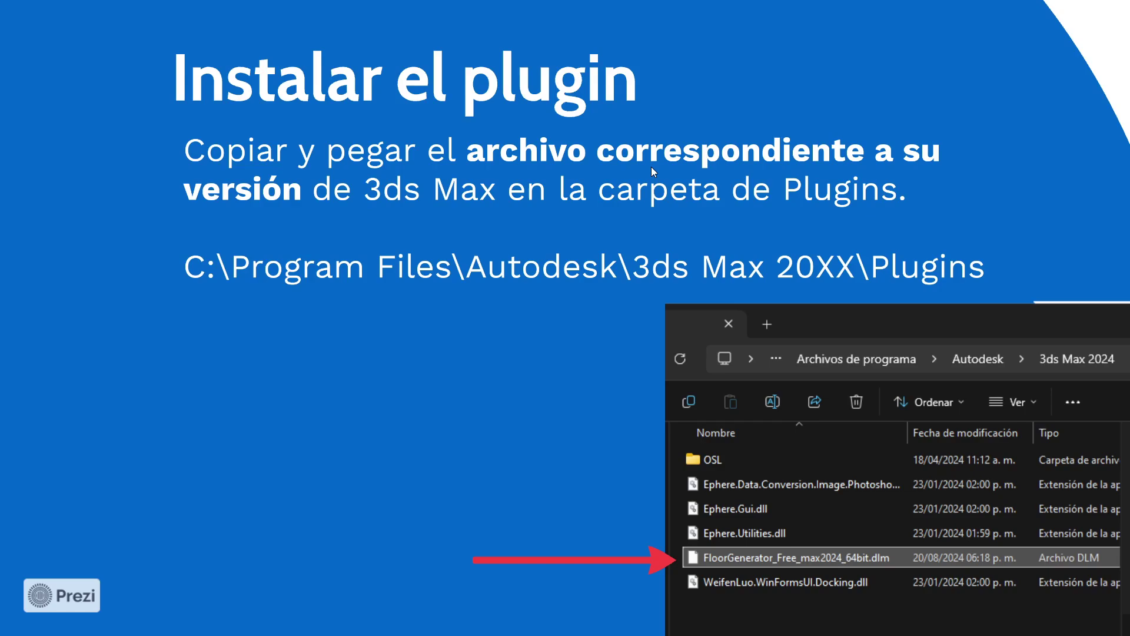
drag(620, 259, 456, 194)
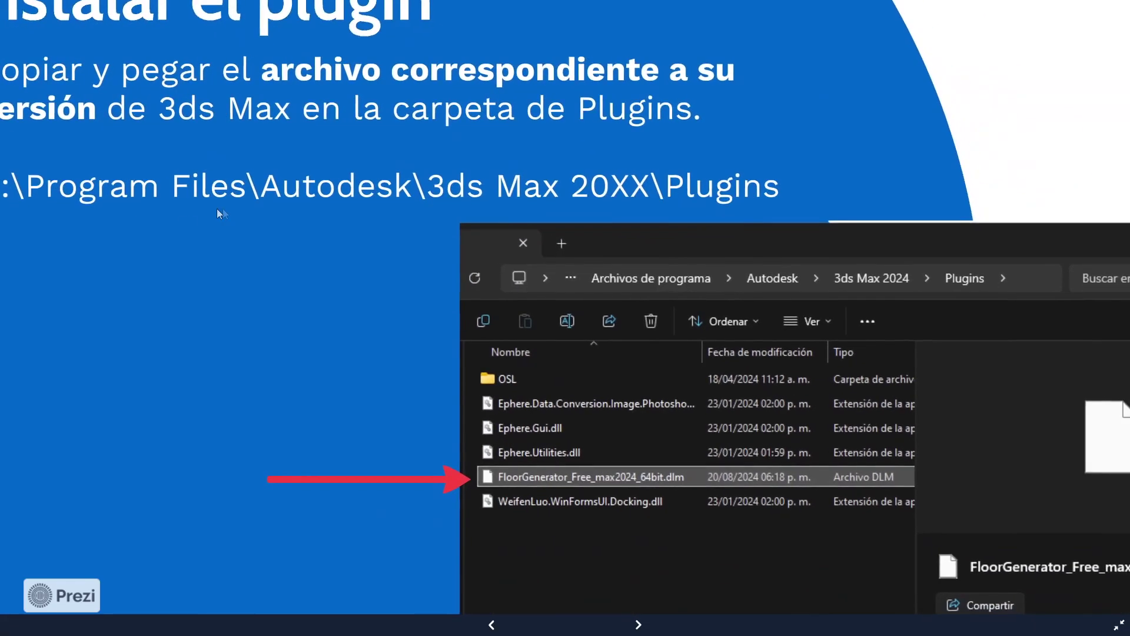
drag(53, 155, 208, 143)
scroll(189, 179, up, 3)
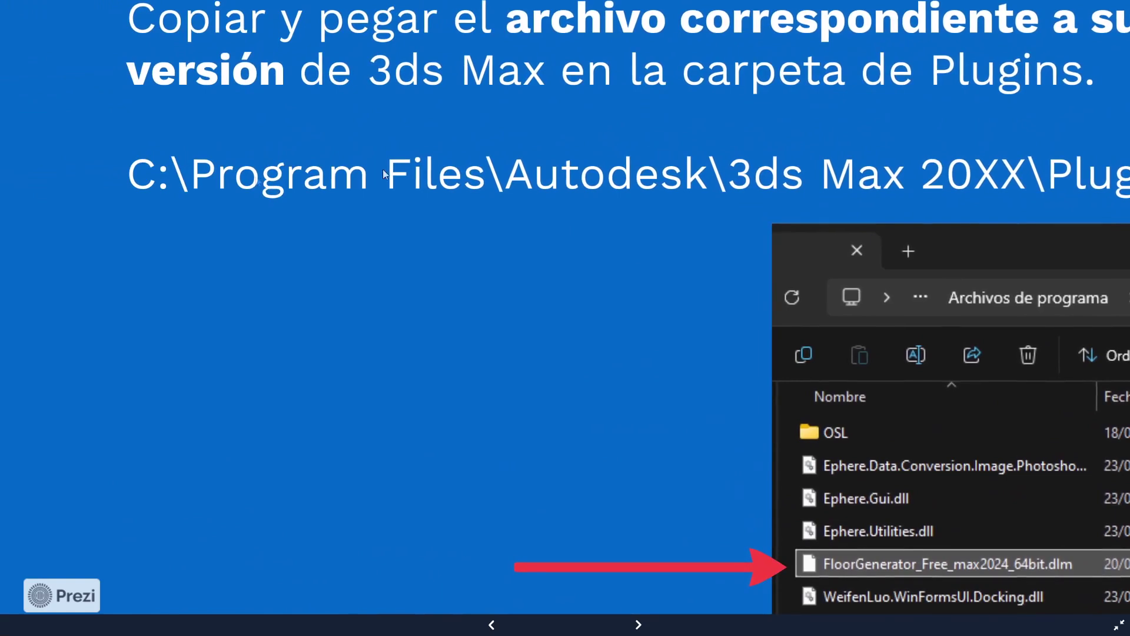
drag(617, 173, 539, 149)
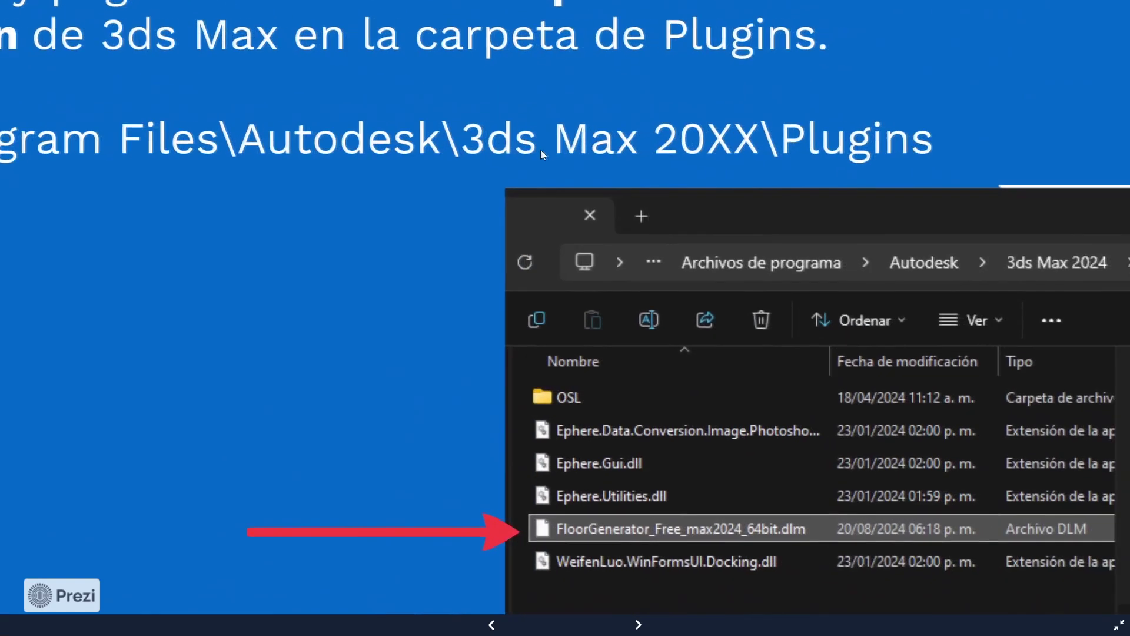
scroll(822, 146, up, 3)
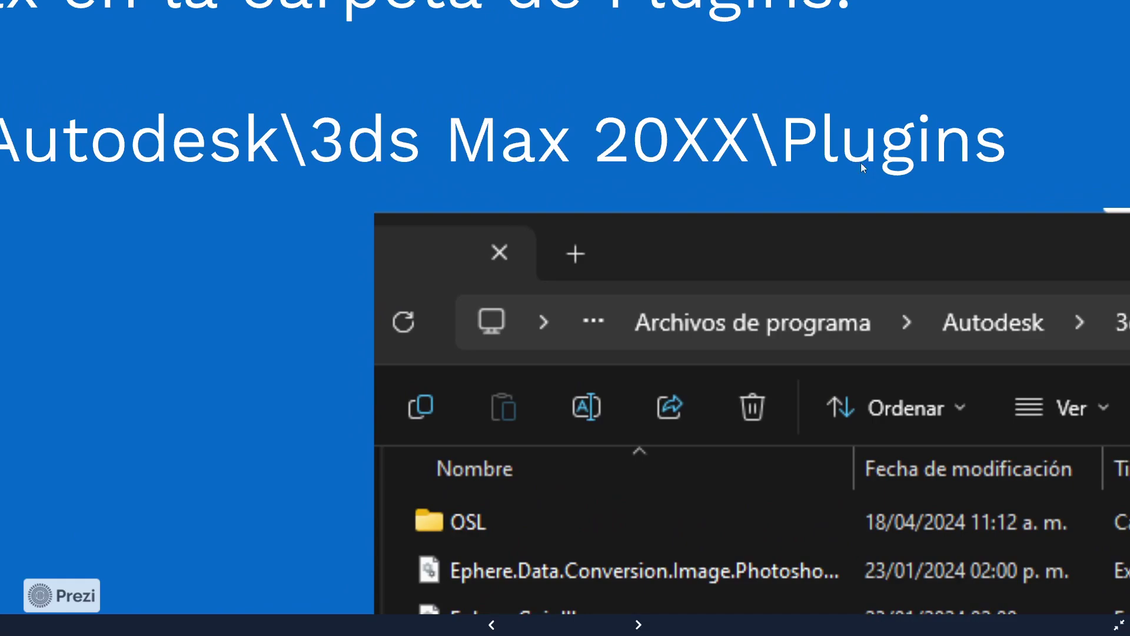
key(Right)
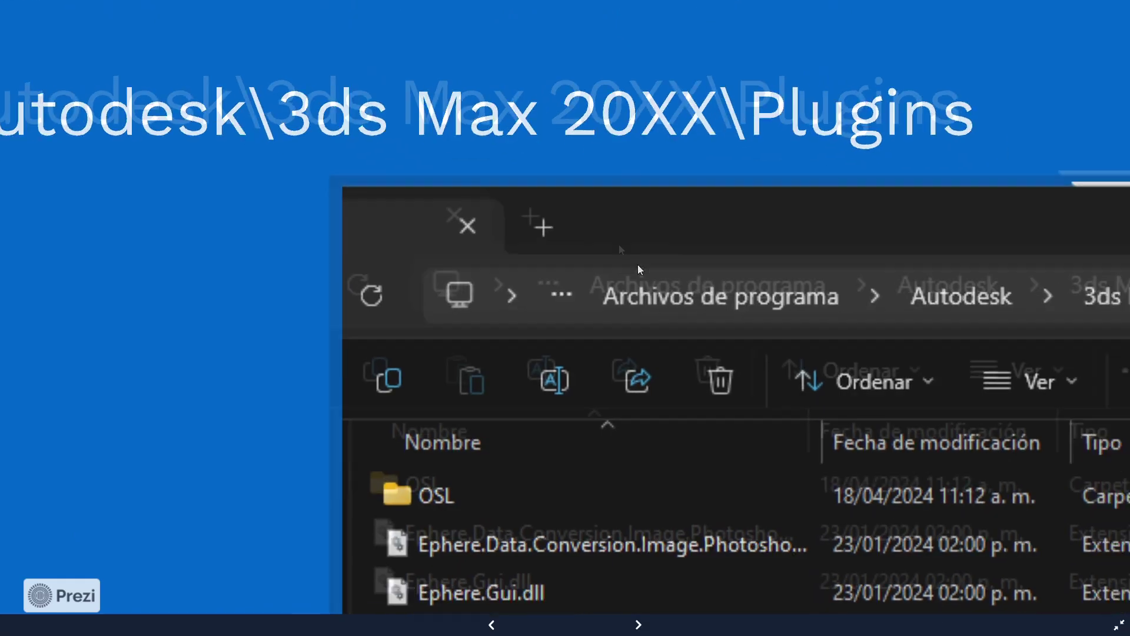
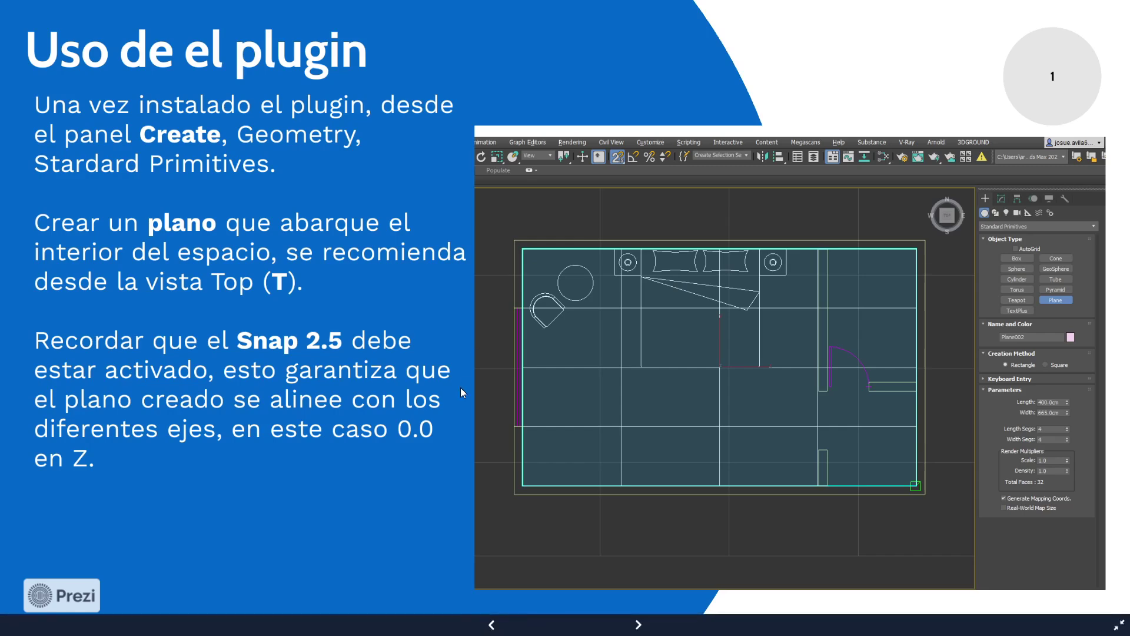
Step: Switch to 3ds Max and, in Top view with 2.5 snap on, draw a 400 x 665 cm Plane with 4 x 4 segments across the room's interior
key(alt+Tab)
click(229, 200)
key(t)
scroll(328, 228, down, 5)
middle_drag(404, 218, 282, 405)
click(806, 106)
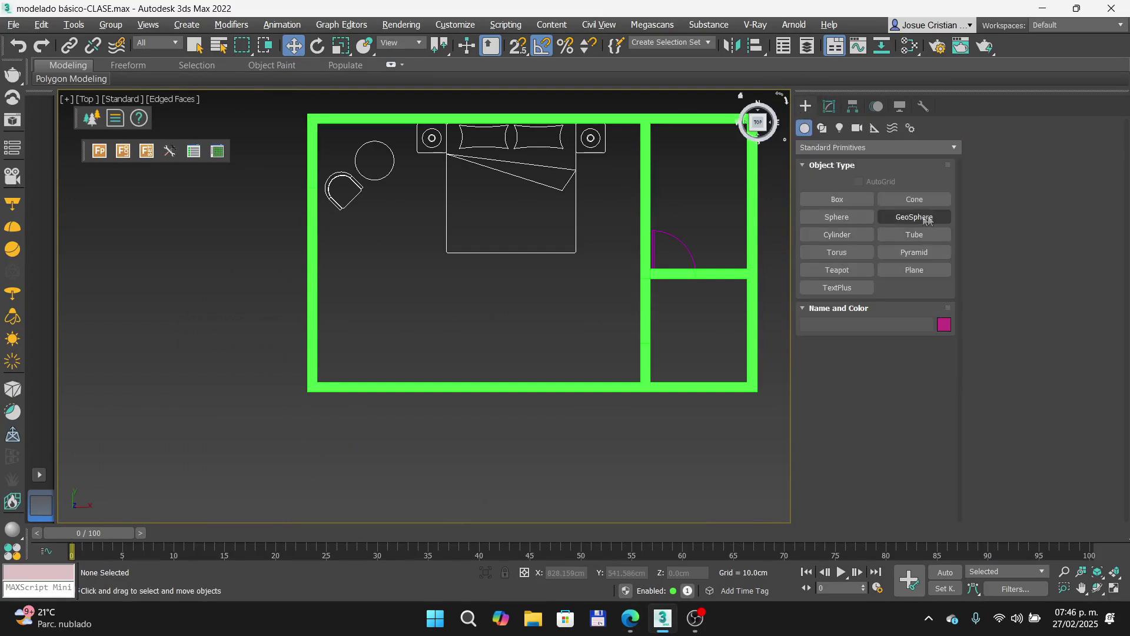
click(915, 269)
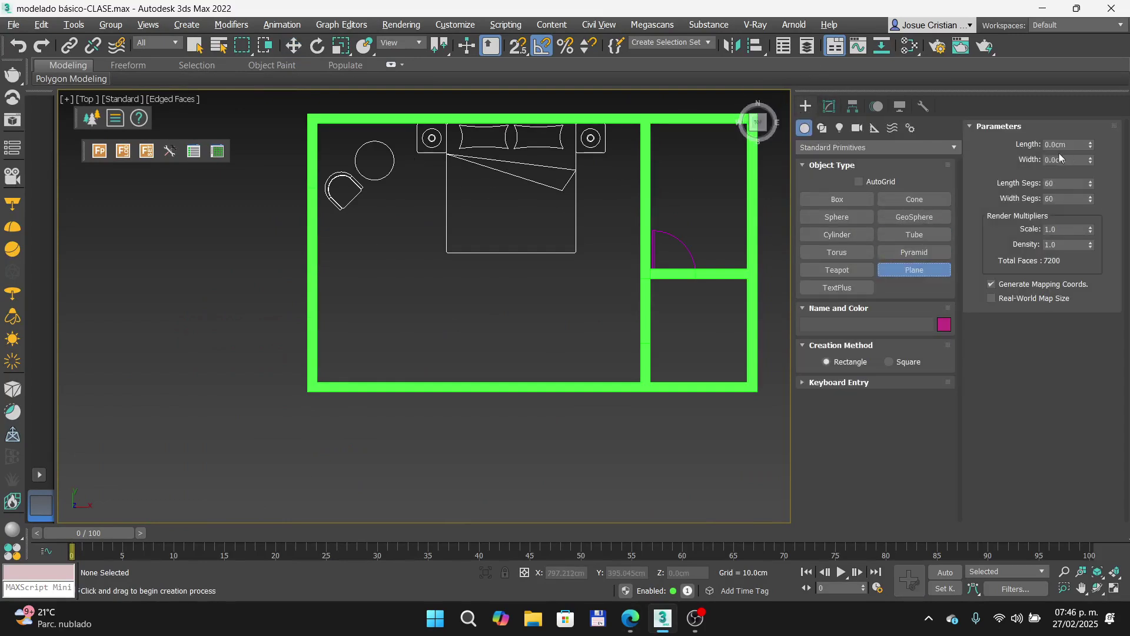
double_click(1060, 184)
text(4)
double_click(1060, 199)
text(4)
key(Tab)
click(517, 50)
drag(320, 125, 748, 382)
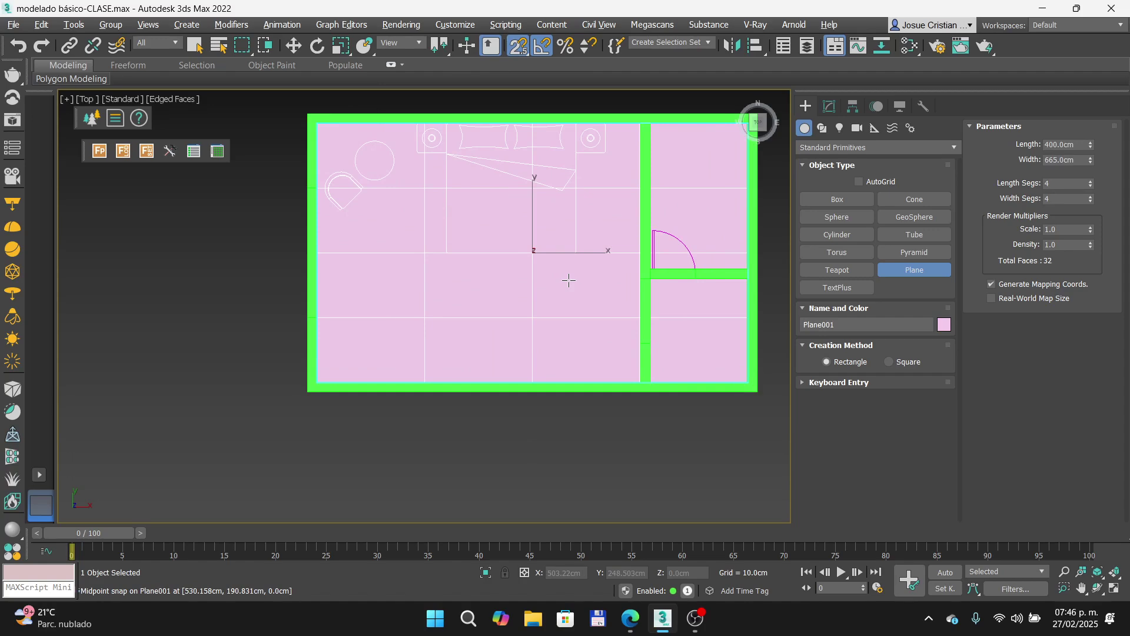
alt+middle_drag(525, 260, 566, 225)
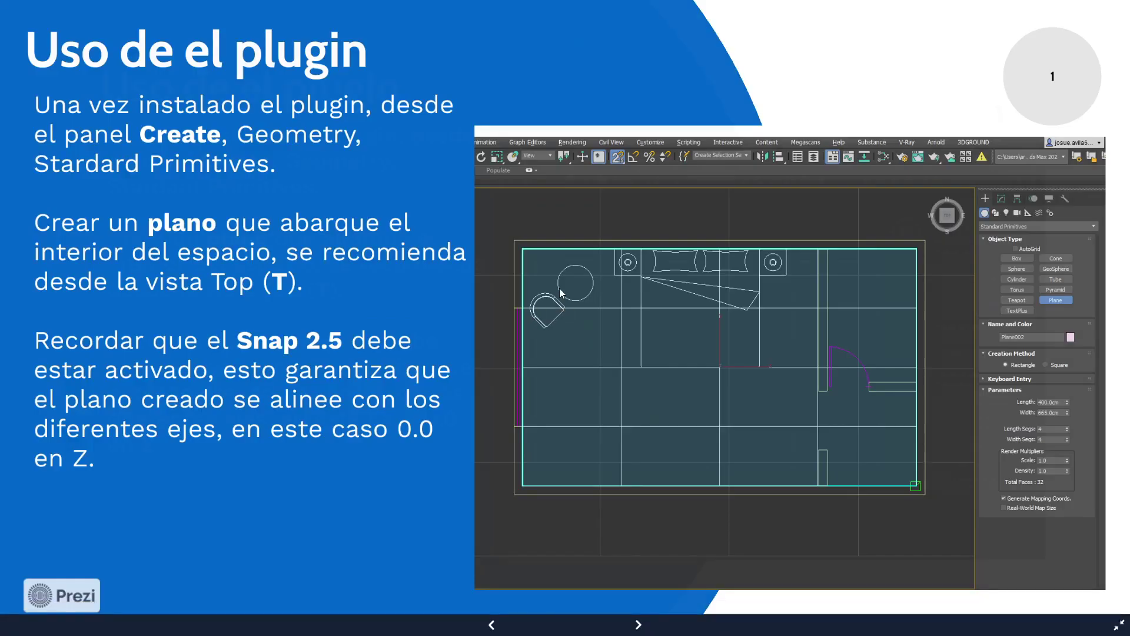
Step: Switch to the Prezi presentation and review the Floor Generator slide, examining the FloorGenerator modifier above Plane in the stack close up
key(Left)
key(Left)
key(Right)
key(Right)
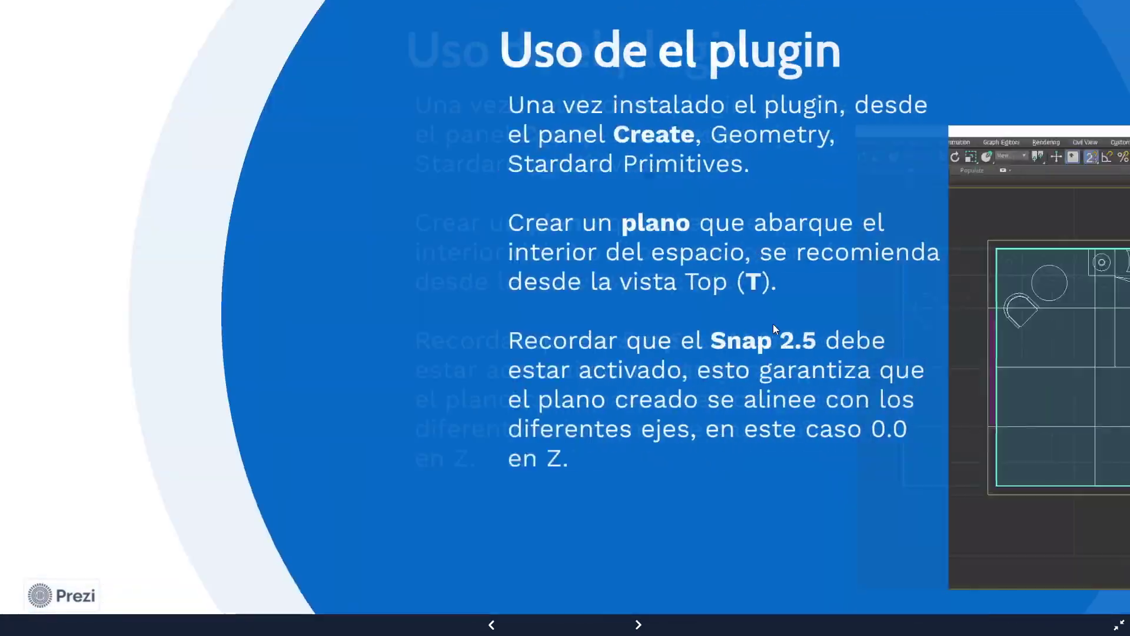
key(Right)
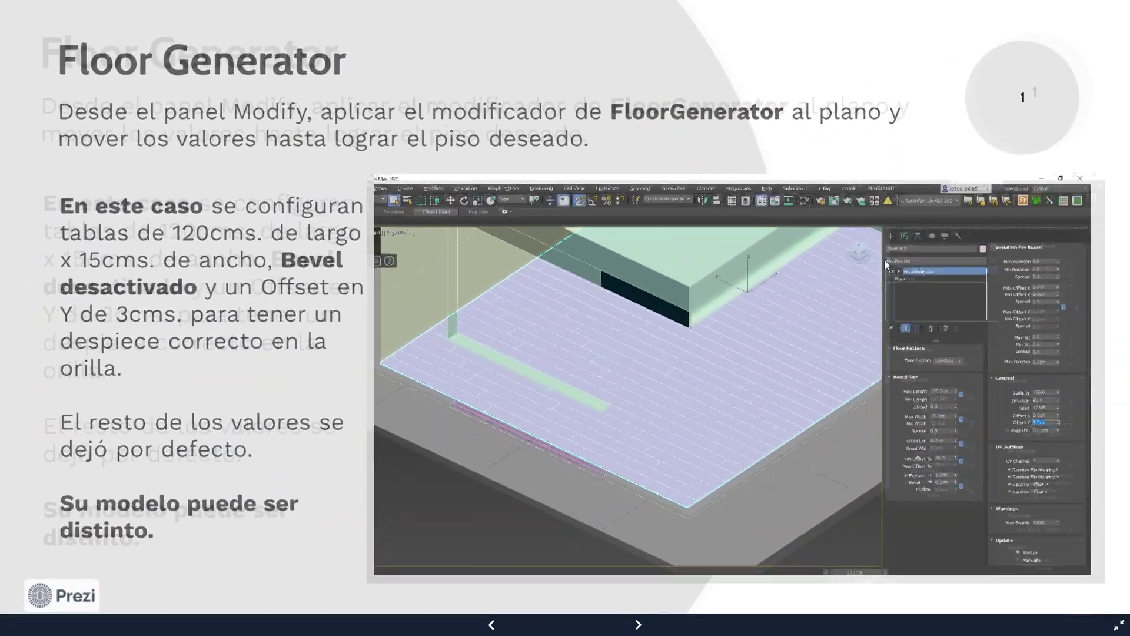
key(Right)
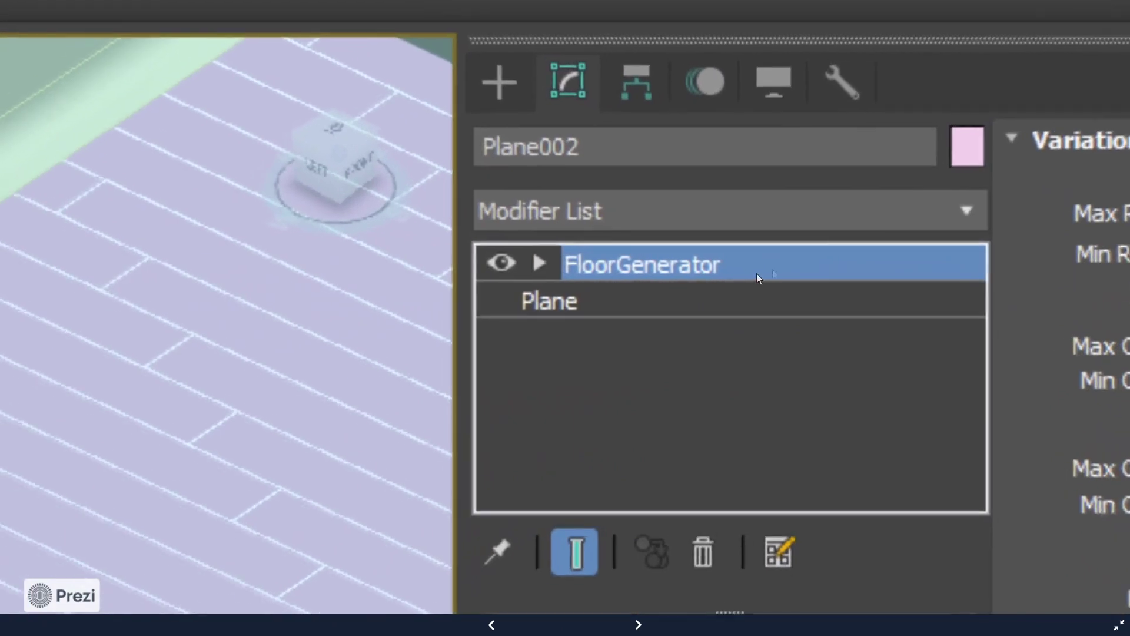
key(Right)
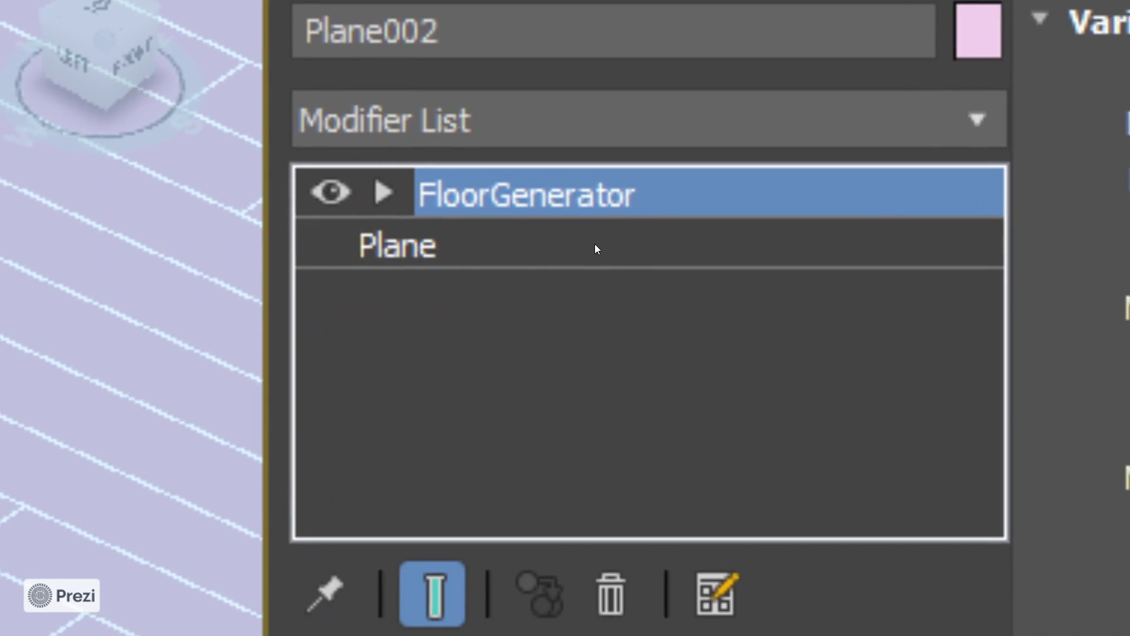
Step: Return to 3ds Max and apply the FloorGenerator modifier to the floor plane
key(alt+Tab)
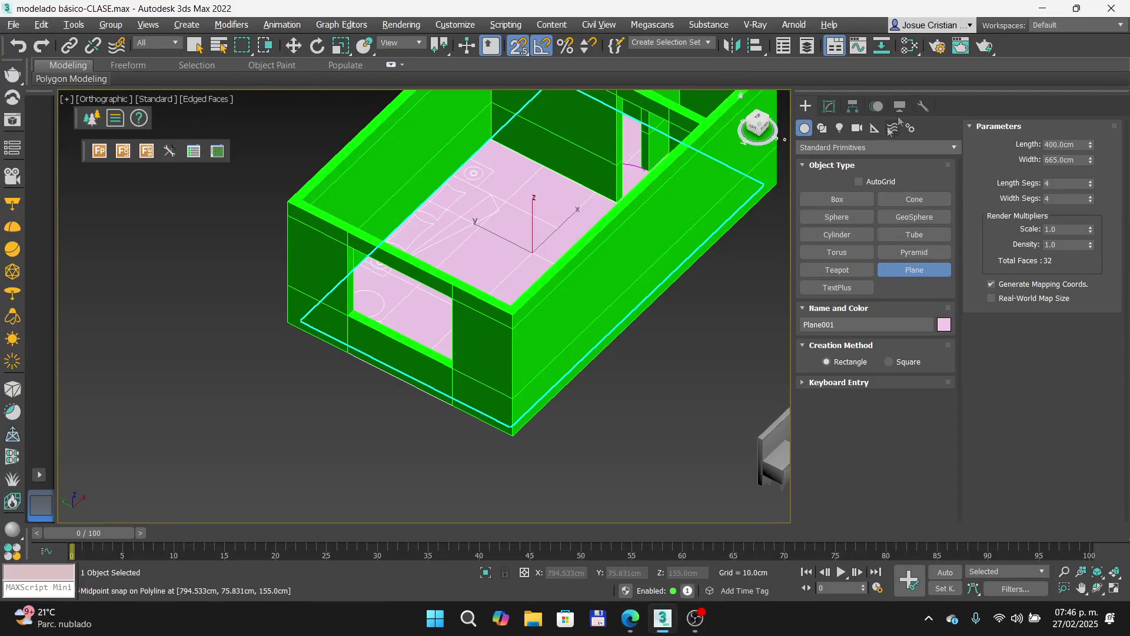
click(830, 104)
click(956, 146)
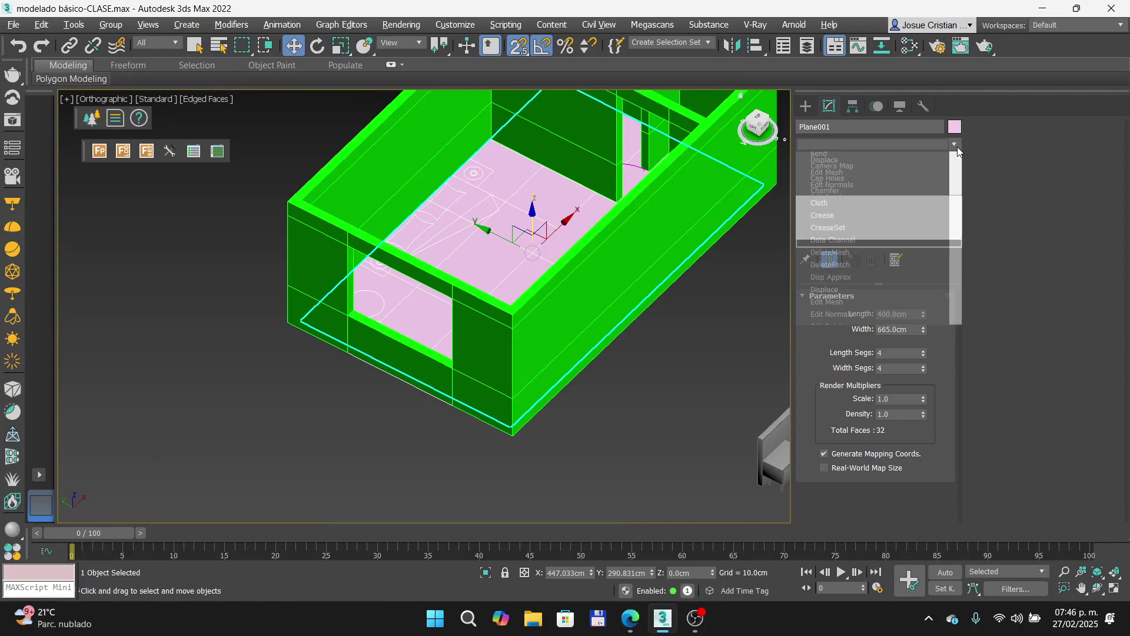
key(f)
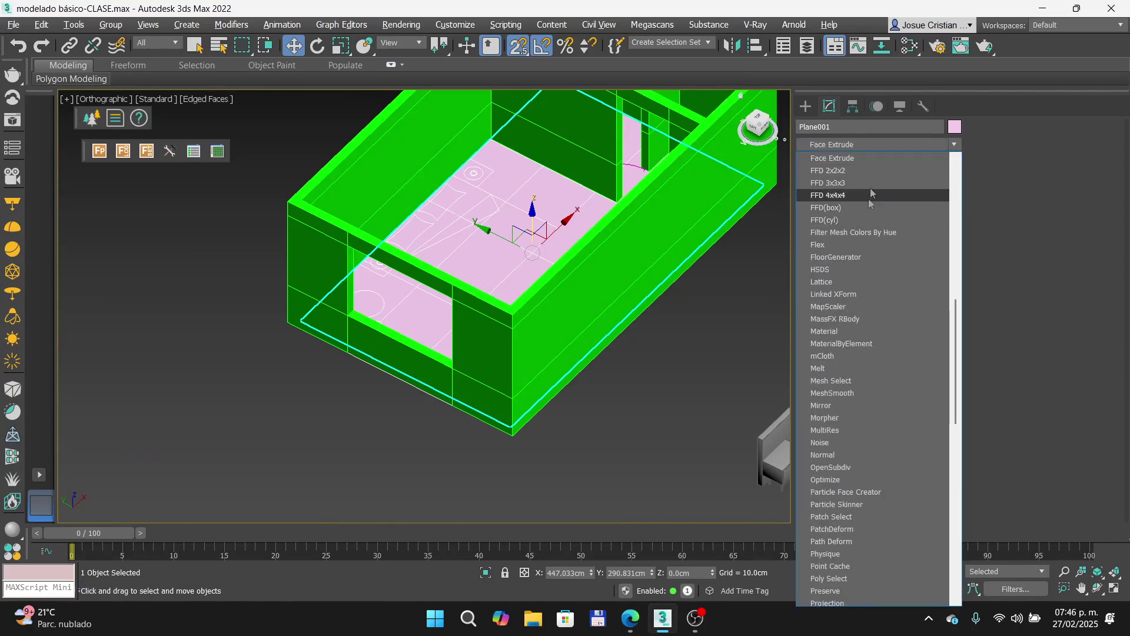
click(868, 257)
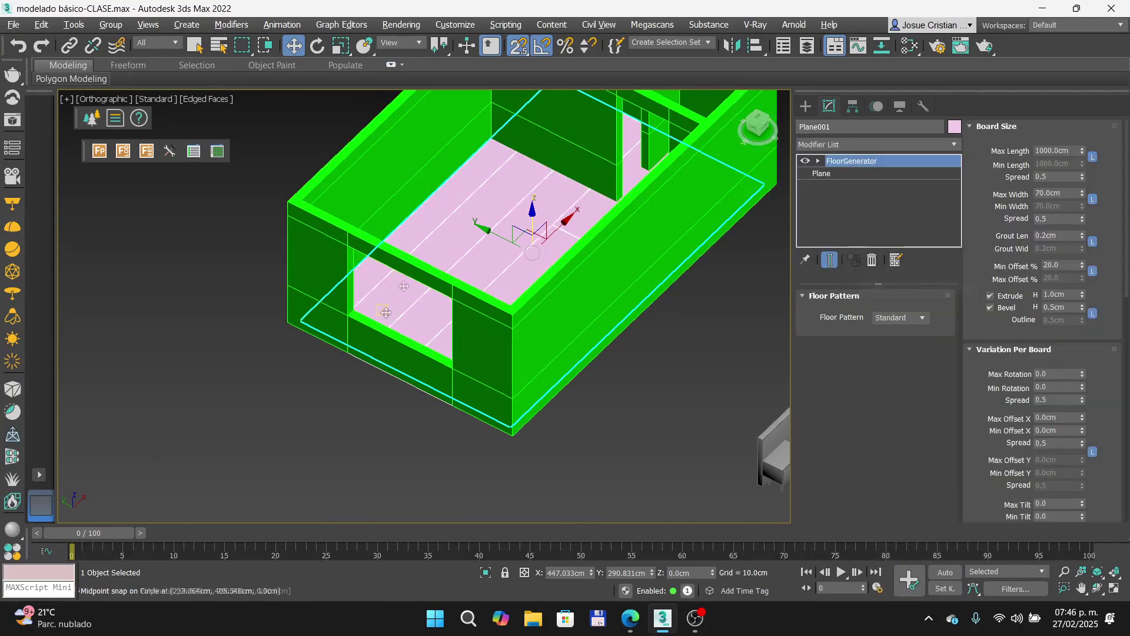
scroll(384, 314, up, 4)
scroll(384, 314, up, 2)
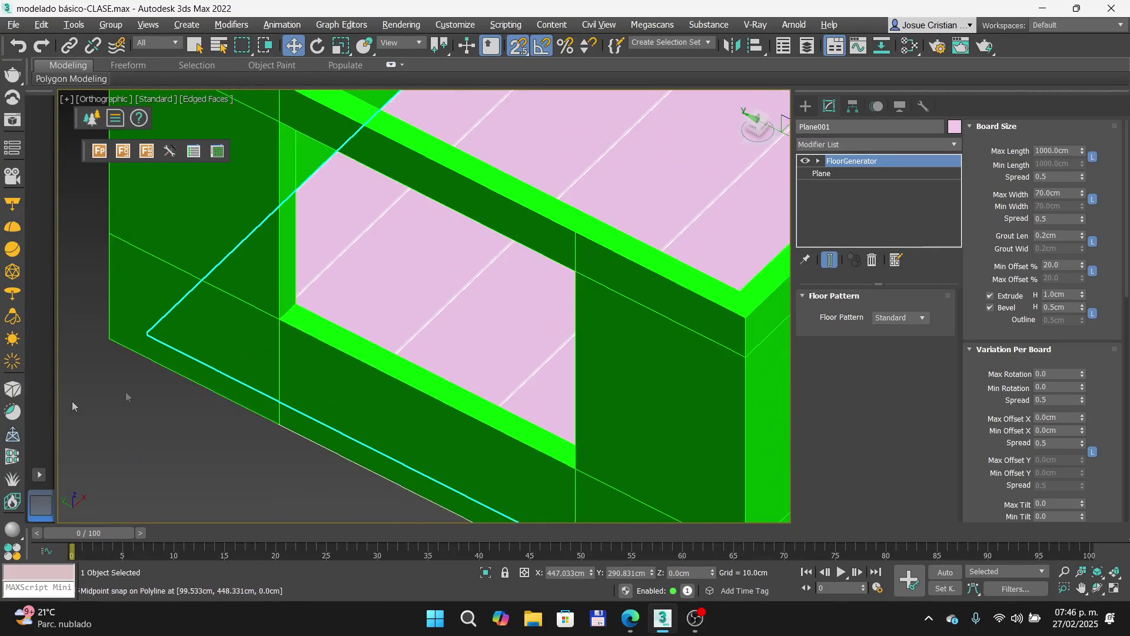
Step: Switch to the Prezi presentation and examine the example's Board Size and General settings for FloorGenerator close up
key(alt+Tab)
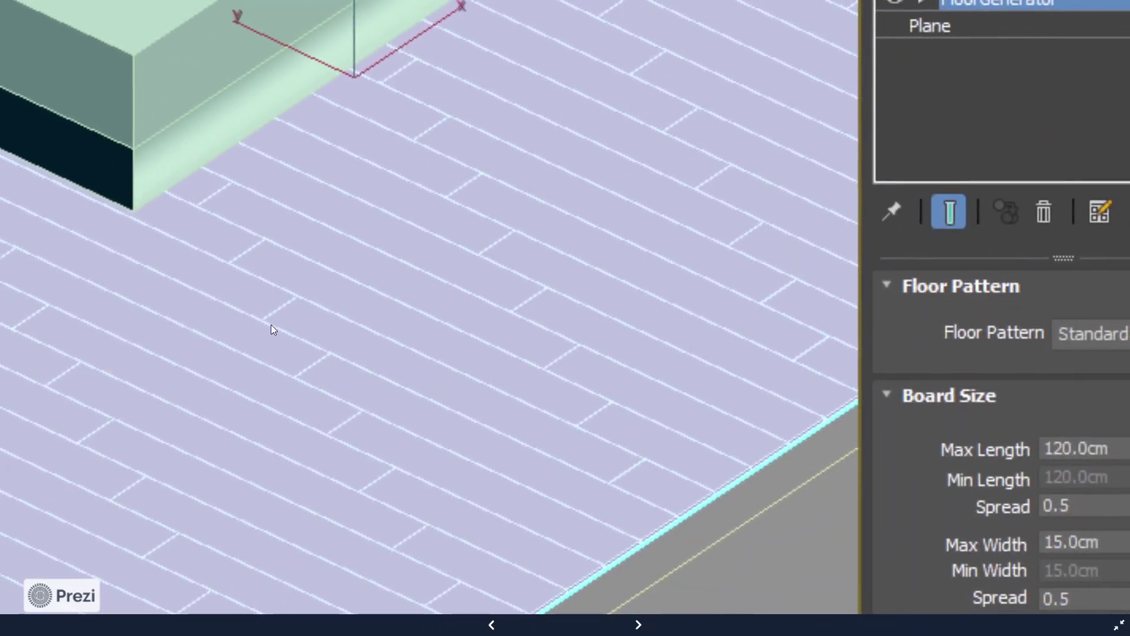
scroll(271, 324, down, 2)
drag(637, 393, 167, 295)
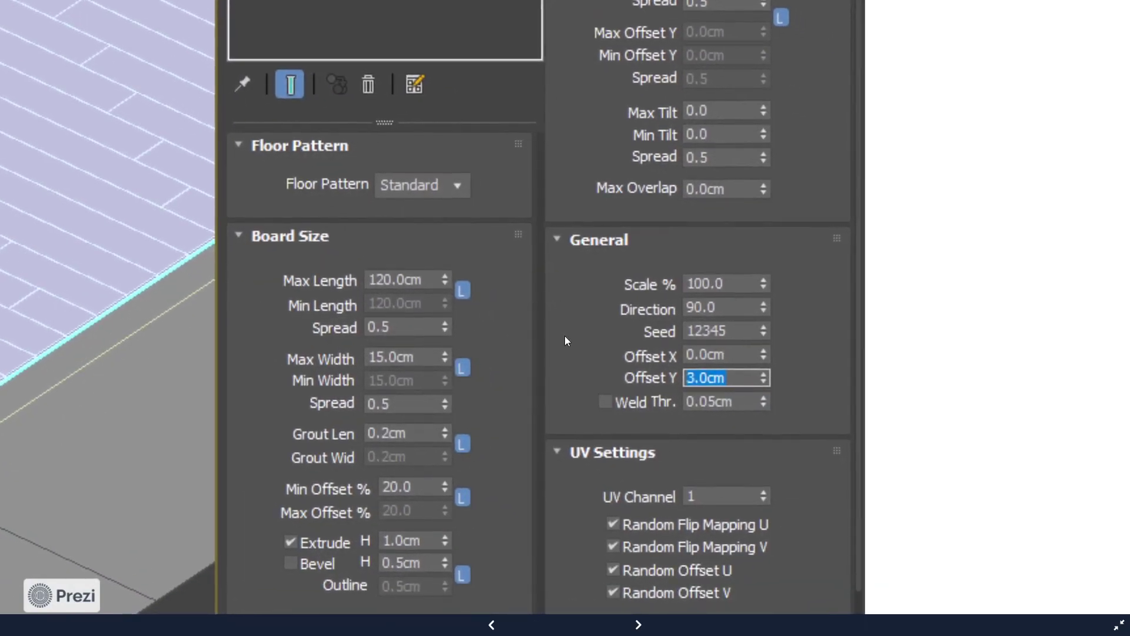
drag(543, 388, 659, 277)
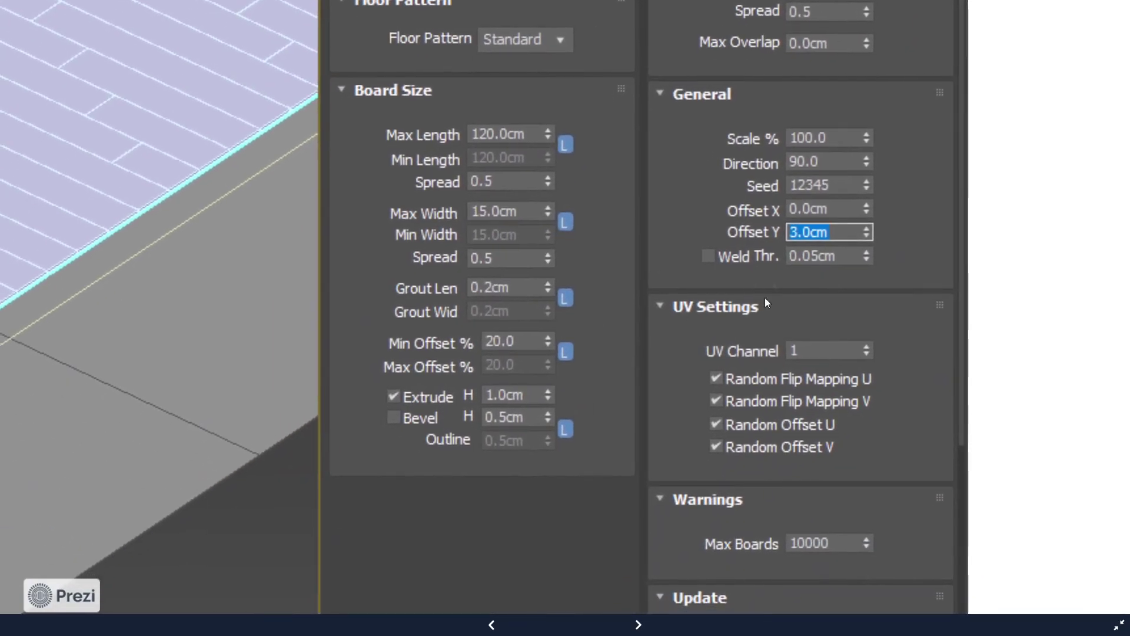
scroll(476, 154, up, 3)
drag(308, 42, 407, 57)
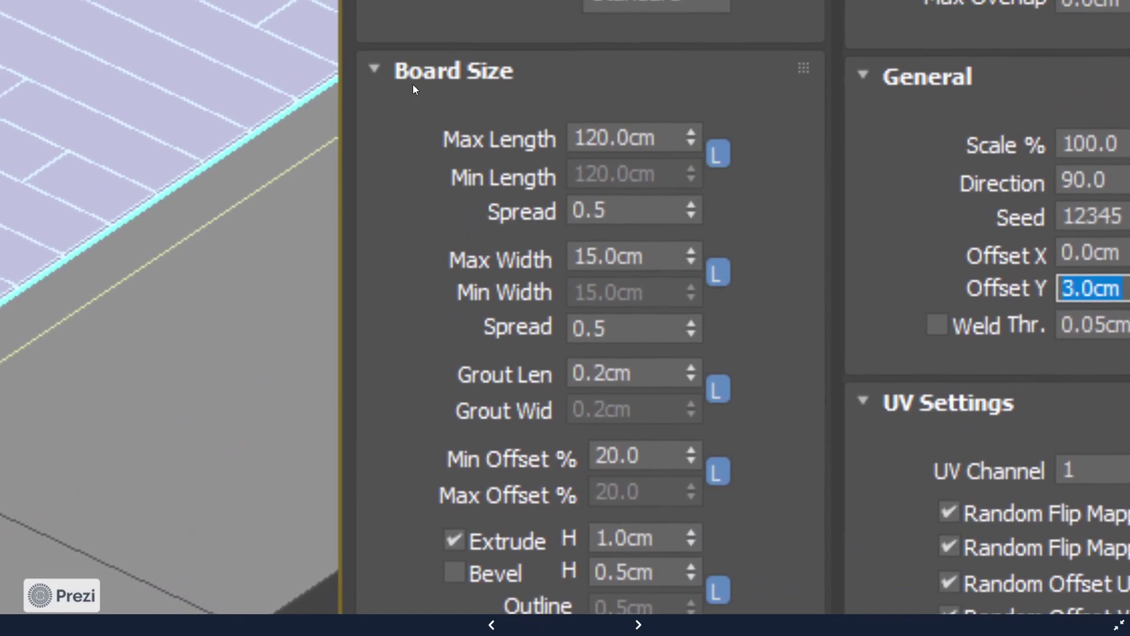
scroll(508, 156, up, 3)
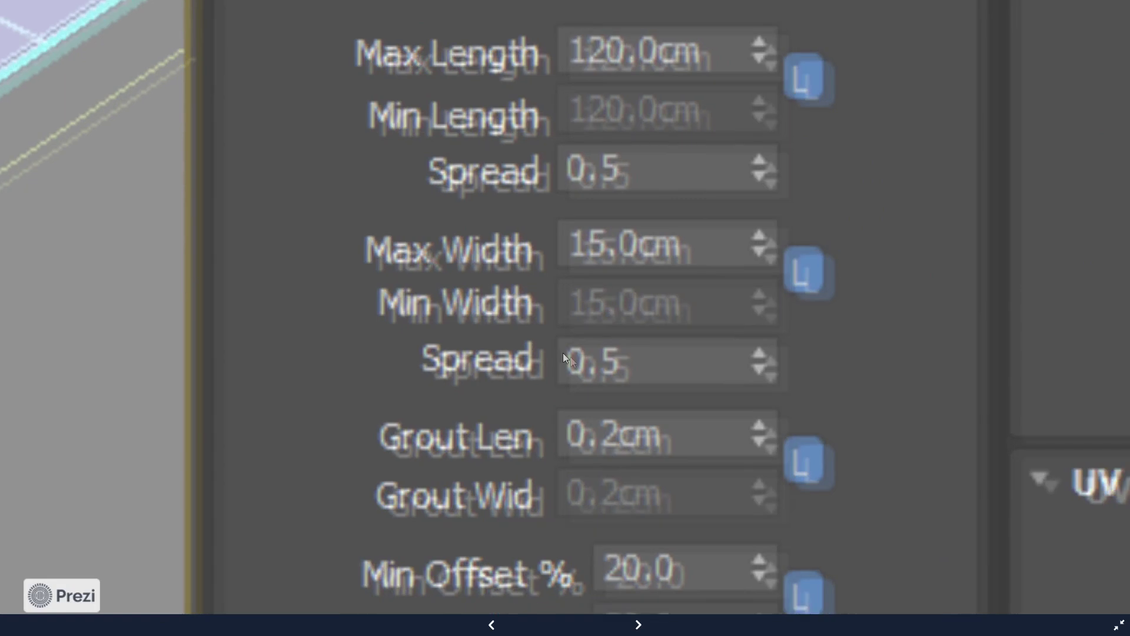
Step: Return to 3ds Max and set the floor boards' Max Length to 120 cm and Max Width to 15 cm
key(alt+Tab)
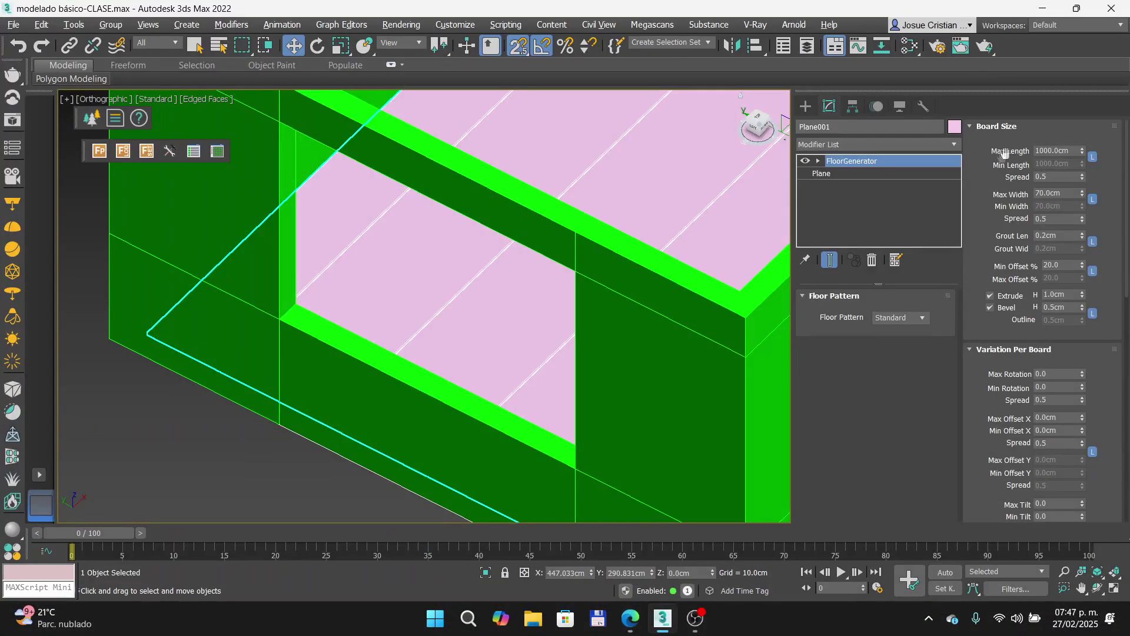
double_click(1063, 151)
text(120)
double_click(1058, 193)
text(15)
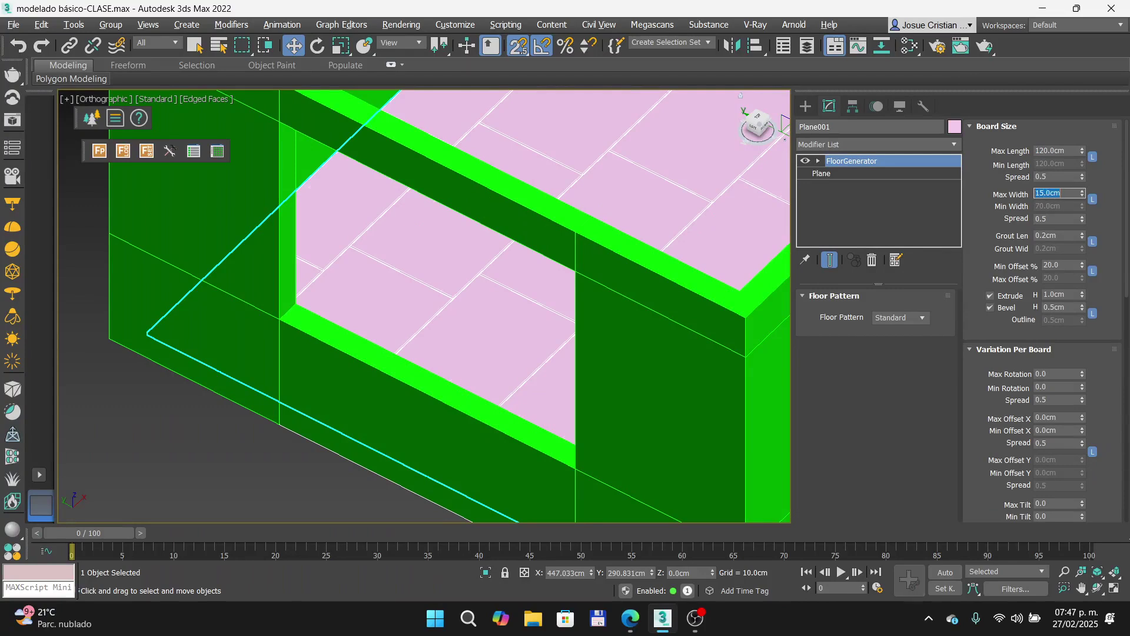
key(Return)
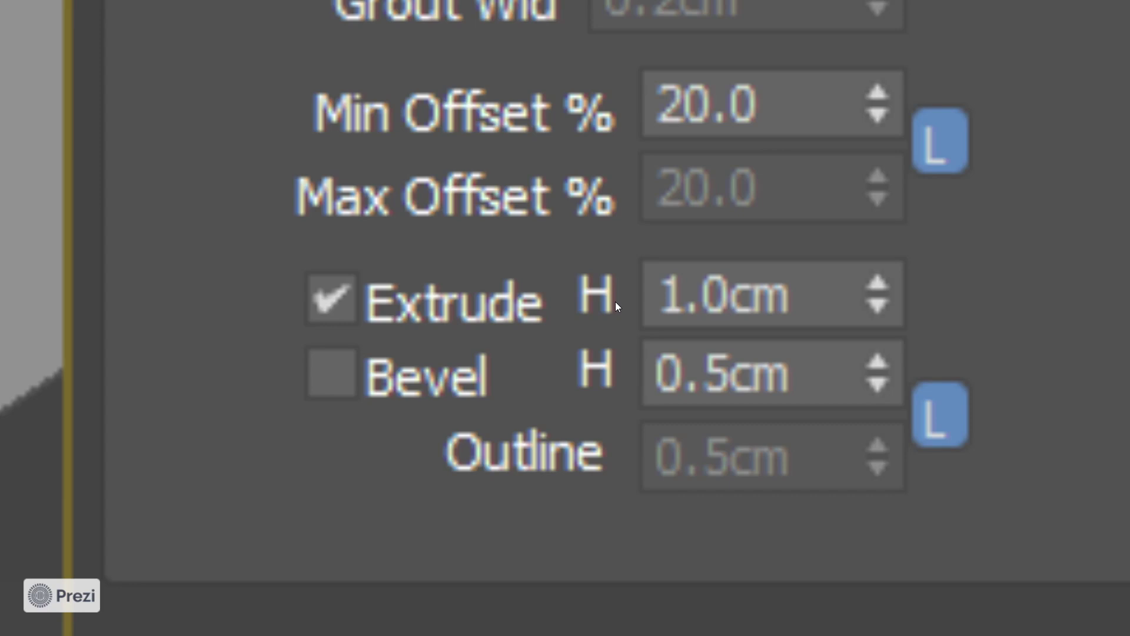
Step: Turn off Bevel for the FloorGenerator boards, examining the joints between boards close up
key(alt+Tab)
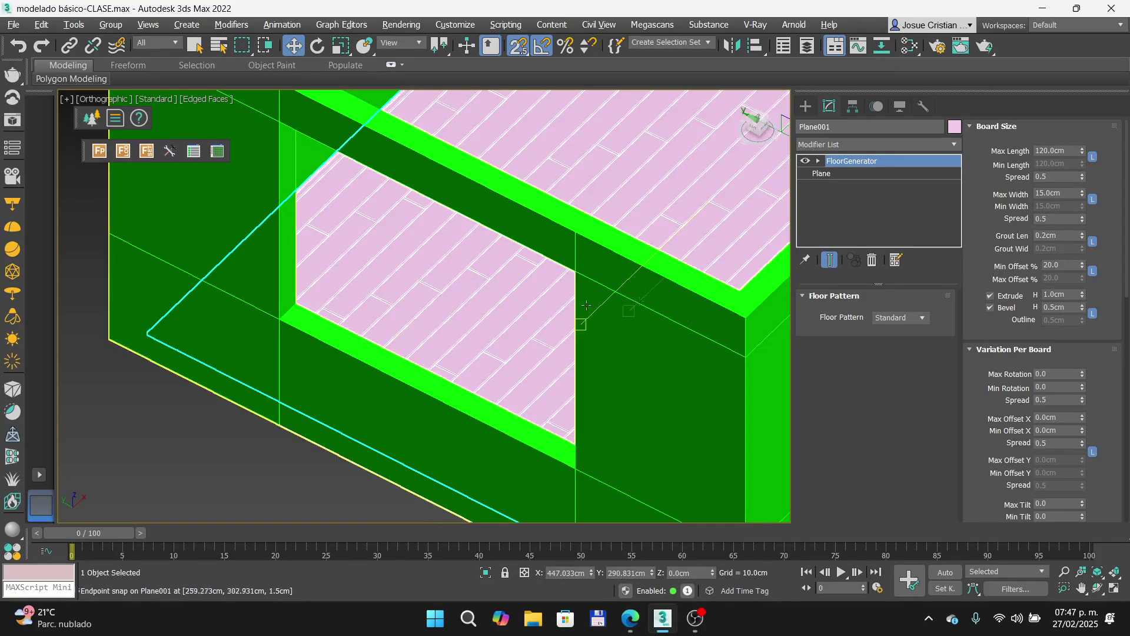
scroll(391, 235, up, 6)
scroll(338, 196, up, 4)
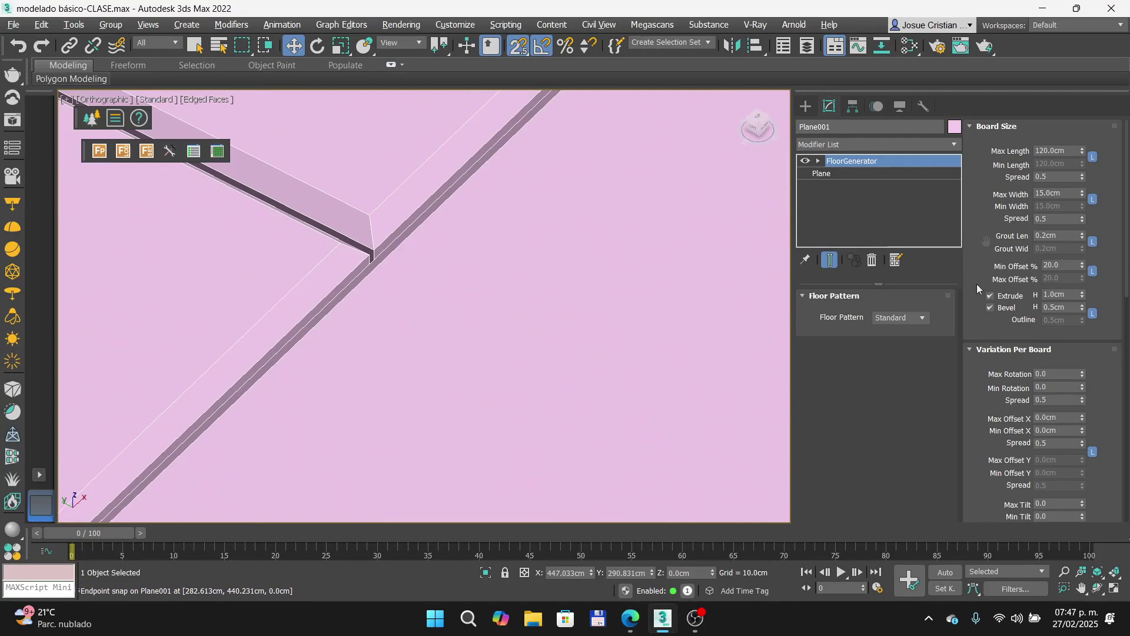
click(991, 308)
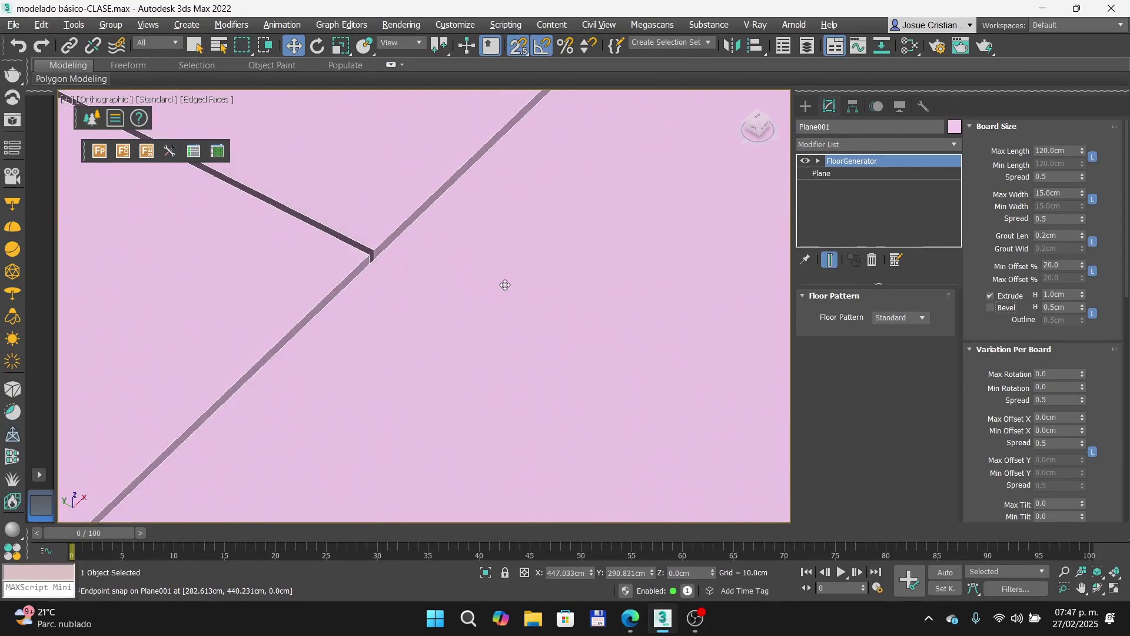
scroll(474, 267, down, 6)
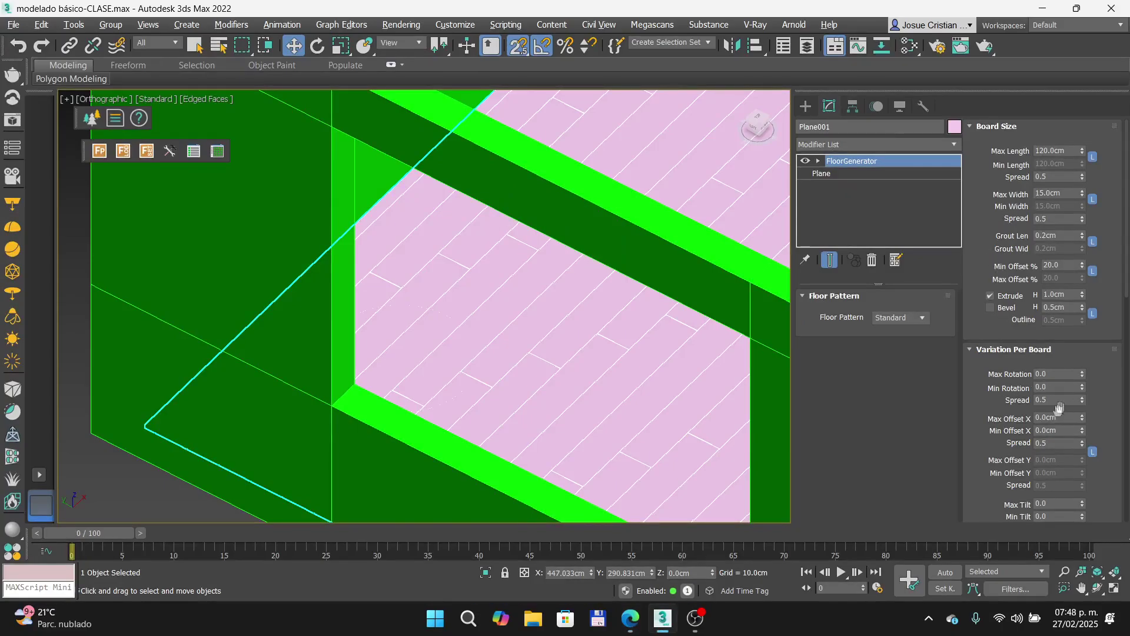
Step: Set the floor boards' Direction to 90 in the FloorGenerator General settings
scroll(1049, 450, down, 5)
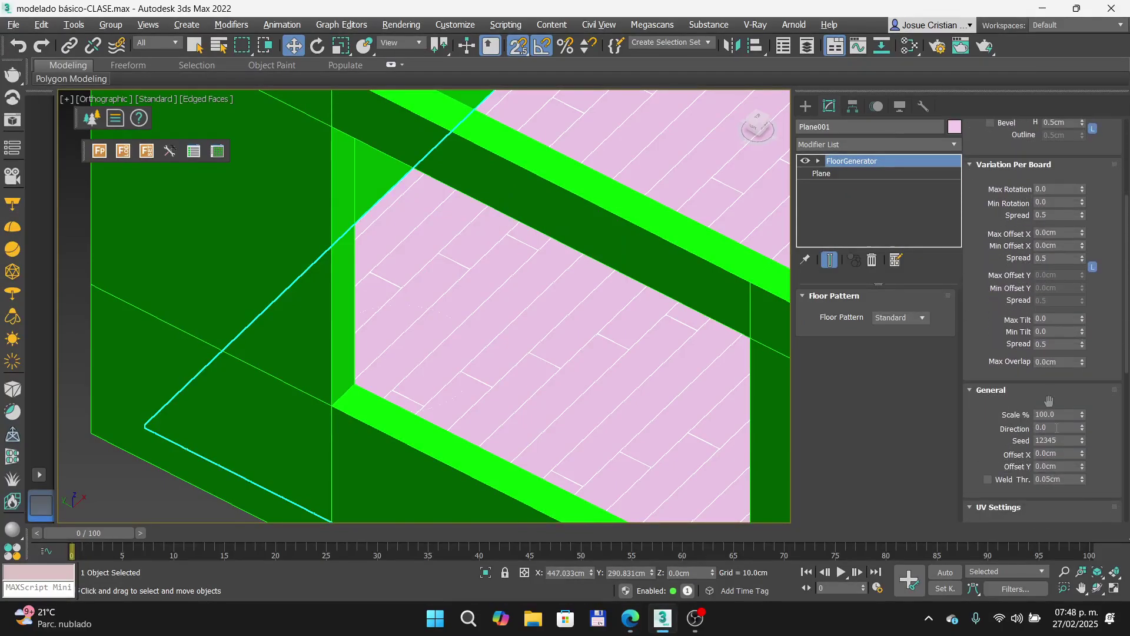
click(1056, 427)
text(90)
key(Return)
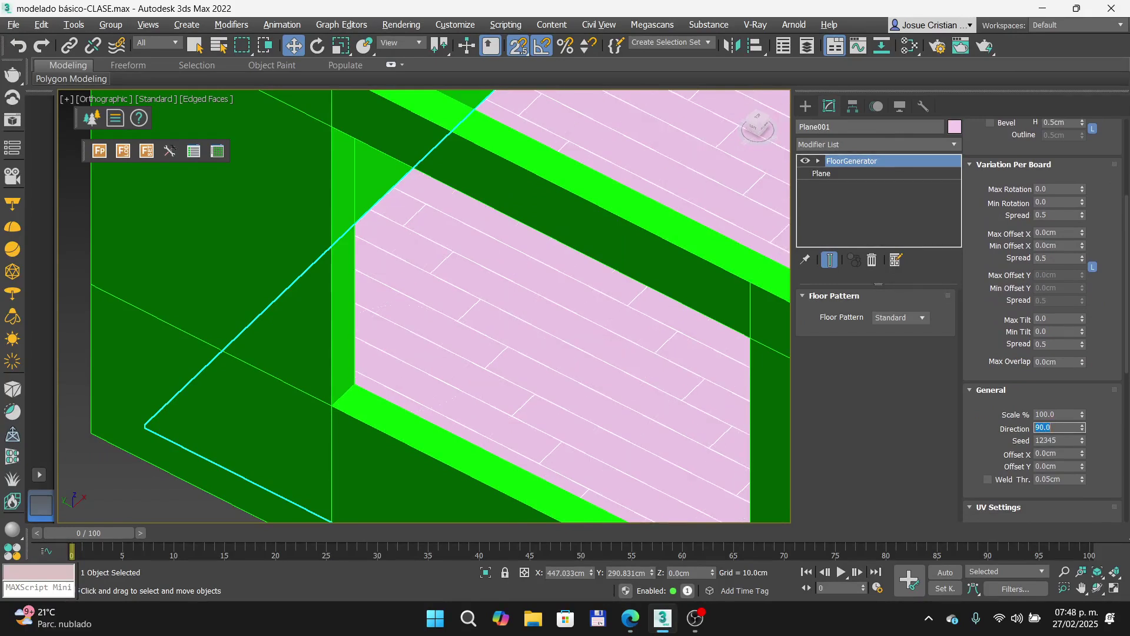
Step: Try a board Direction of 45 and restore it to 90
text(45)
key(Return)
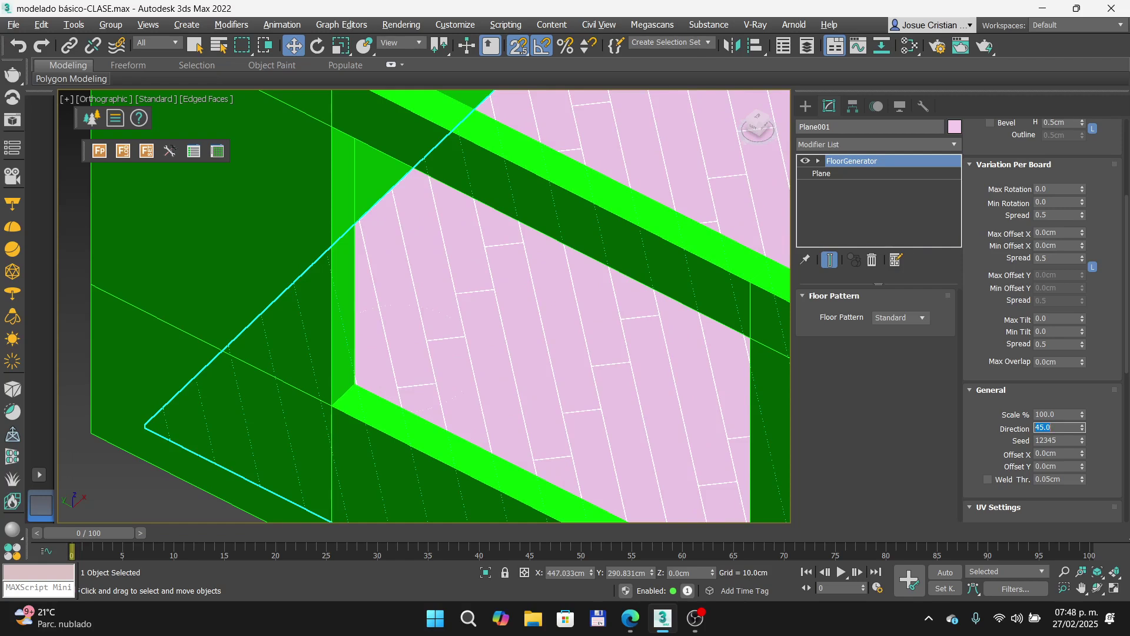
text(90)
key(Return)
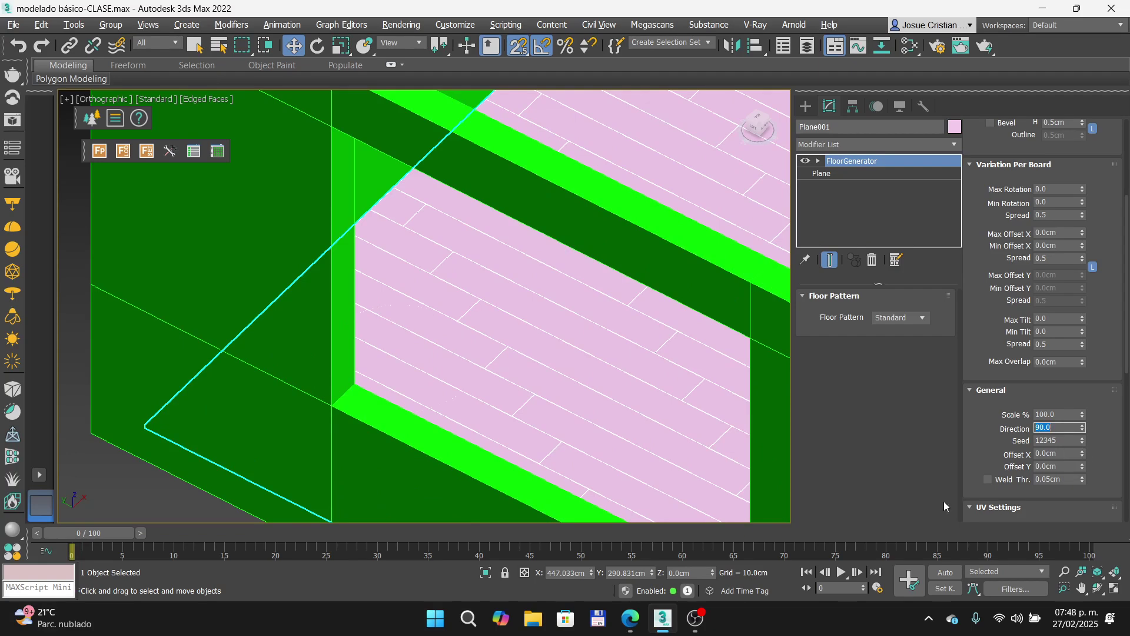
Step: Adjust the boards' Offset X and Offset Y in Top view, checking the cut boards along the room's edges
mouse_move(550, 305)
middle_down()
mouse_move(476, 260)
mouse_move(402, 353)
middle_up()
key(t)
scroll(470, 292, down, 4)
scroll(483, 139, up, 3)
middle_drag(482, 139, 418, 331)
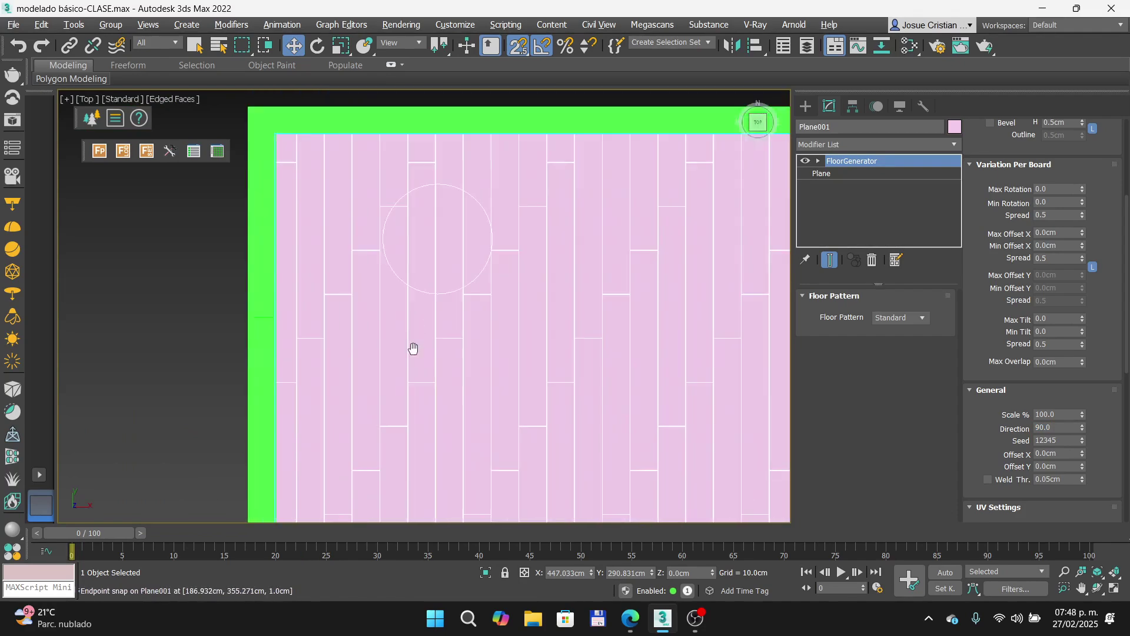
scroll(538, 214, down, 4)
scroll(475, 232, up, 4)
scroll(587, 206, down, 2)
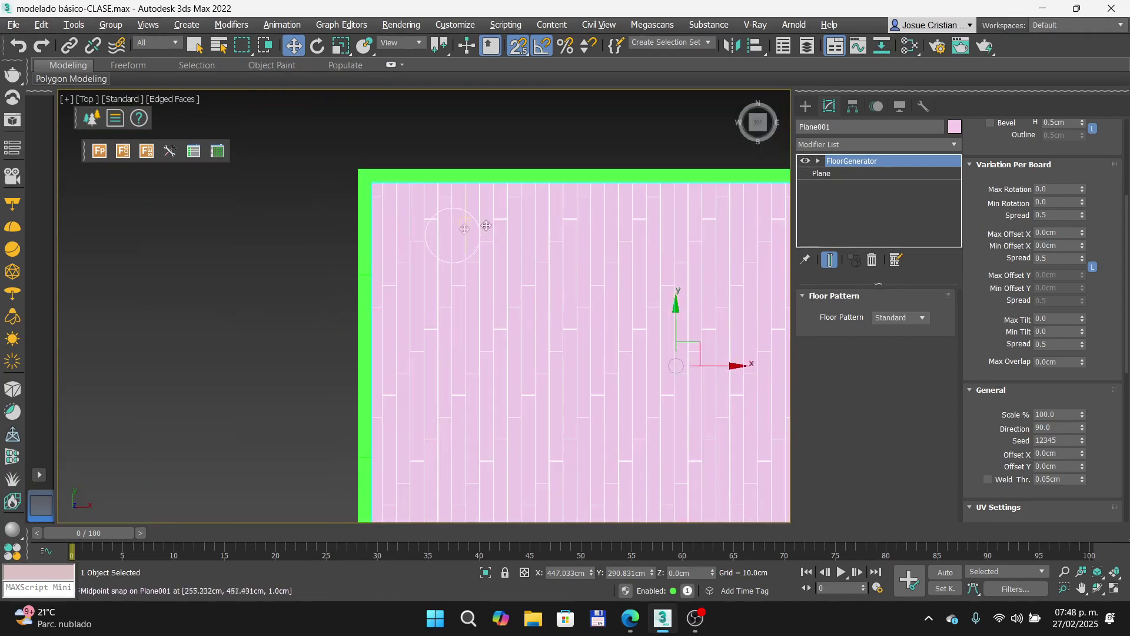
scroll(386, 193, up, 6)
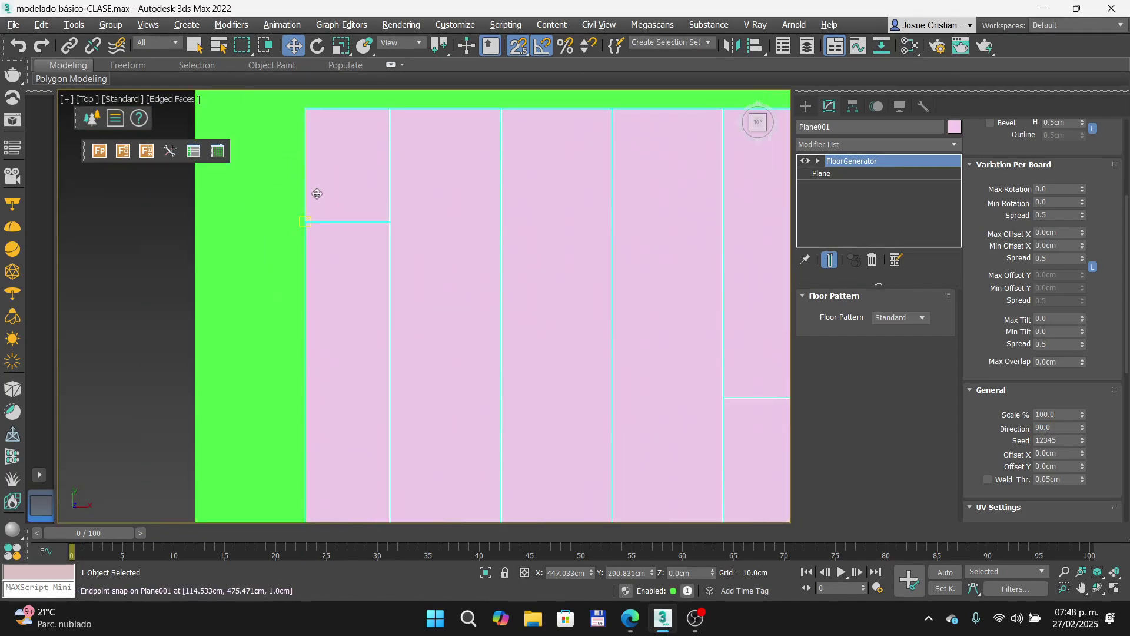
click(1056, 452)
drag(1082, 457, 1115, 383)
drag(1082, 467, 20, 243)
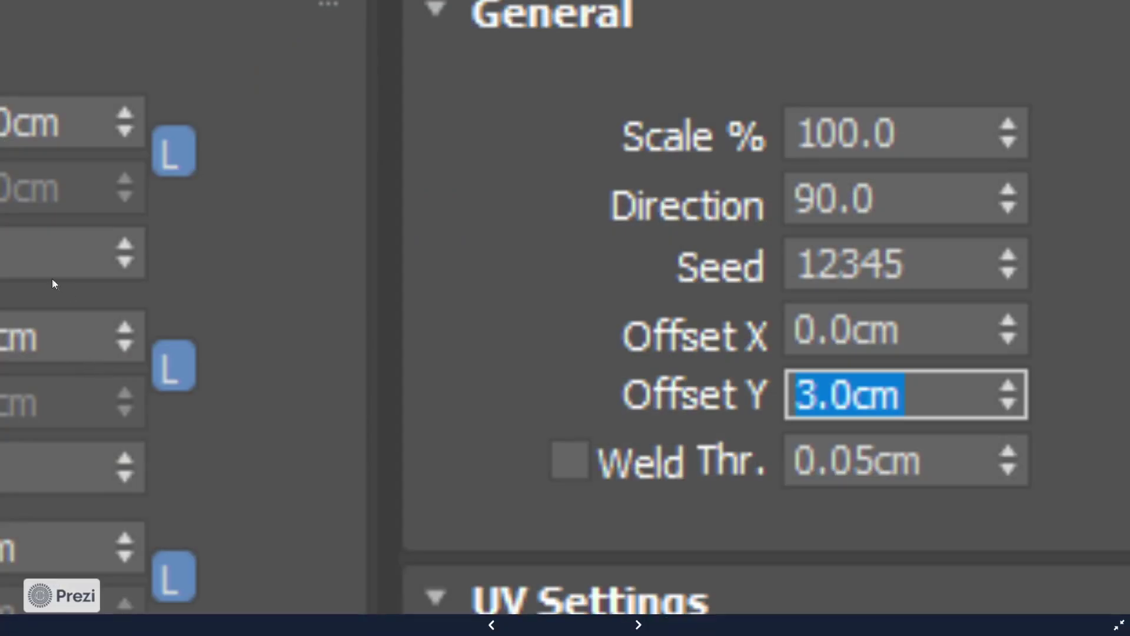
Step: Advance the Prezi presentation from the FloorGenerator offset settings to the Chamfer slide and review it
key(Right)
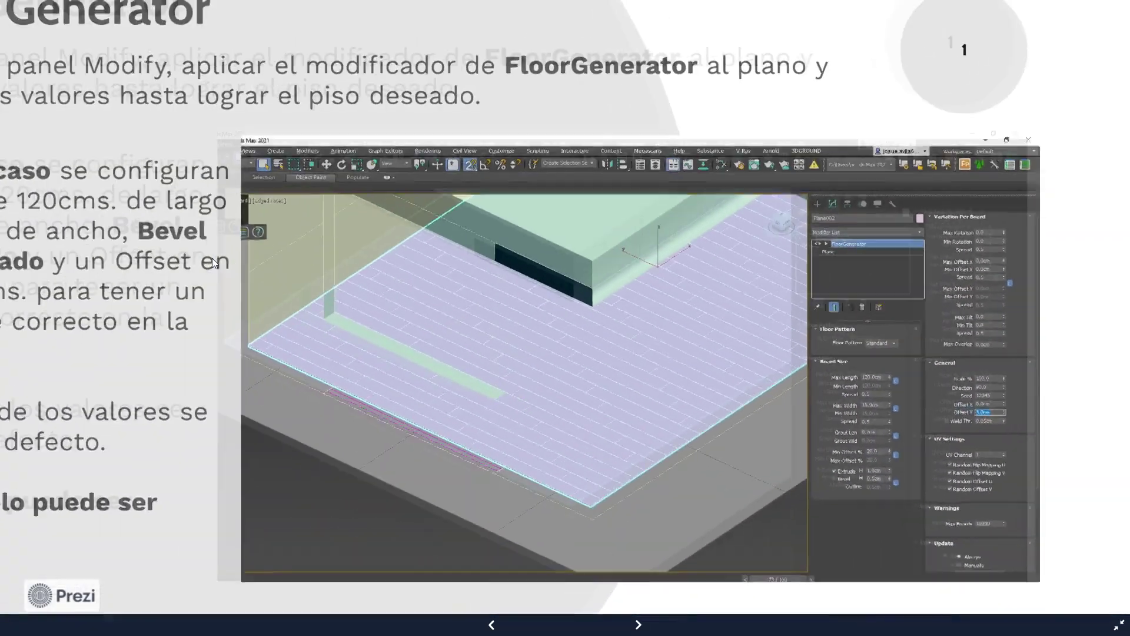
key(Right)
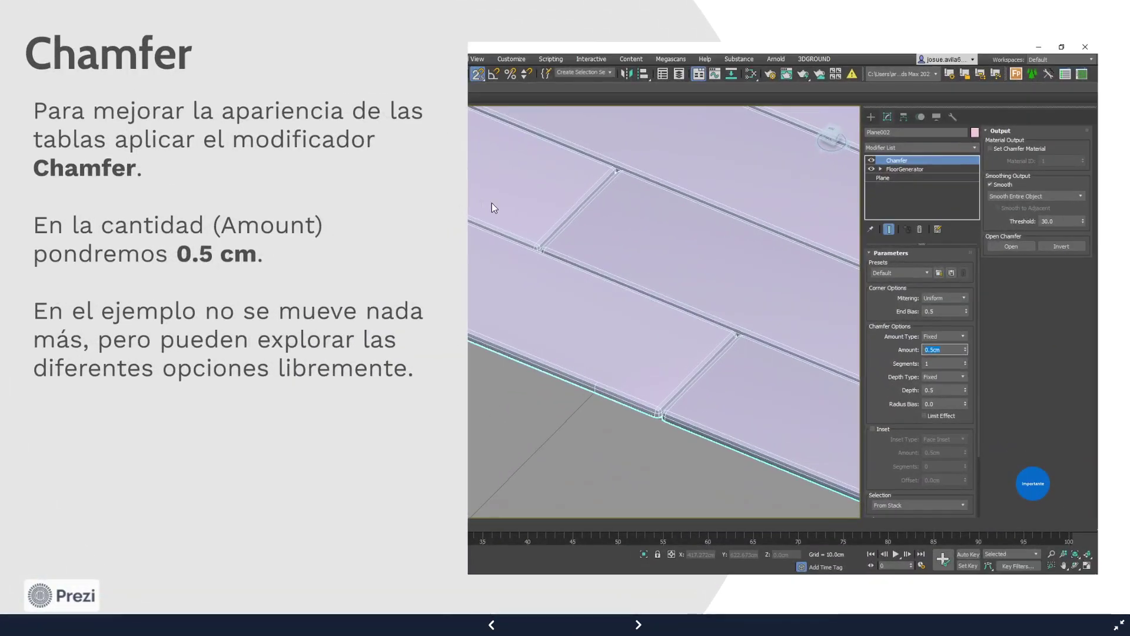
Step: Examine the Chamfer slide's close-ups of the modifier stack, the Amount setting and the chamfered board edges
key(Right)
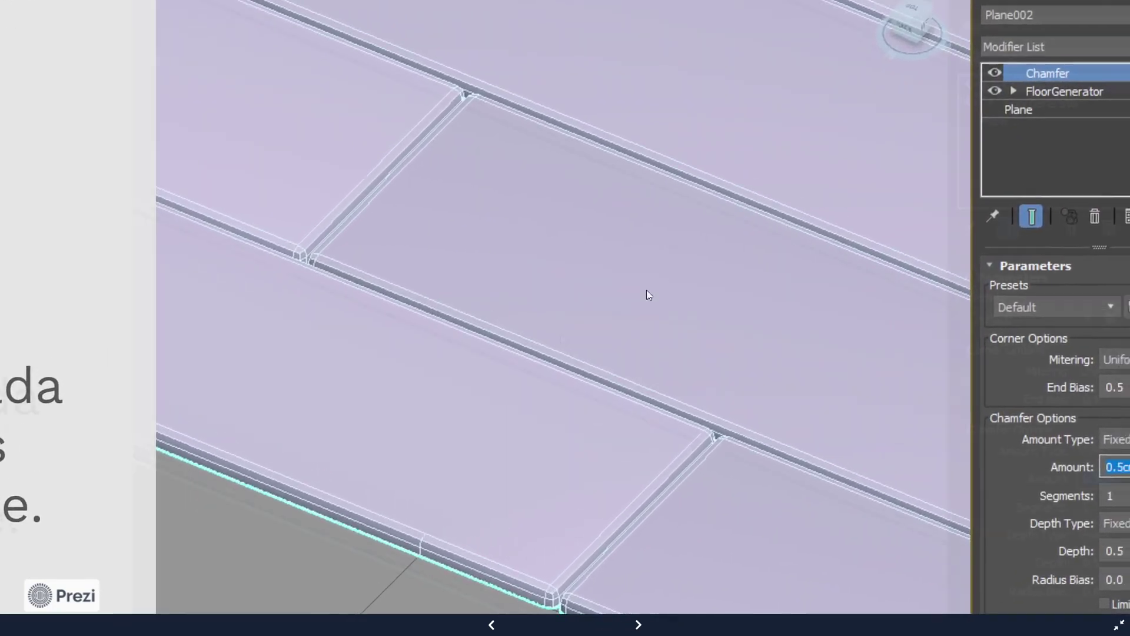
key(Right)
key(Right)
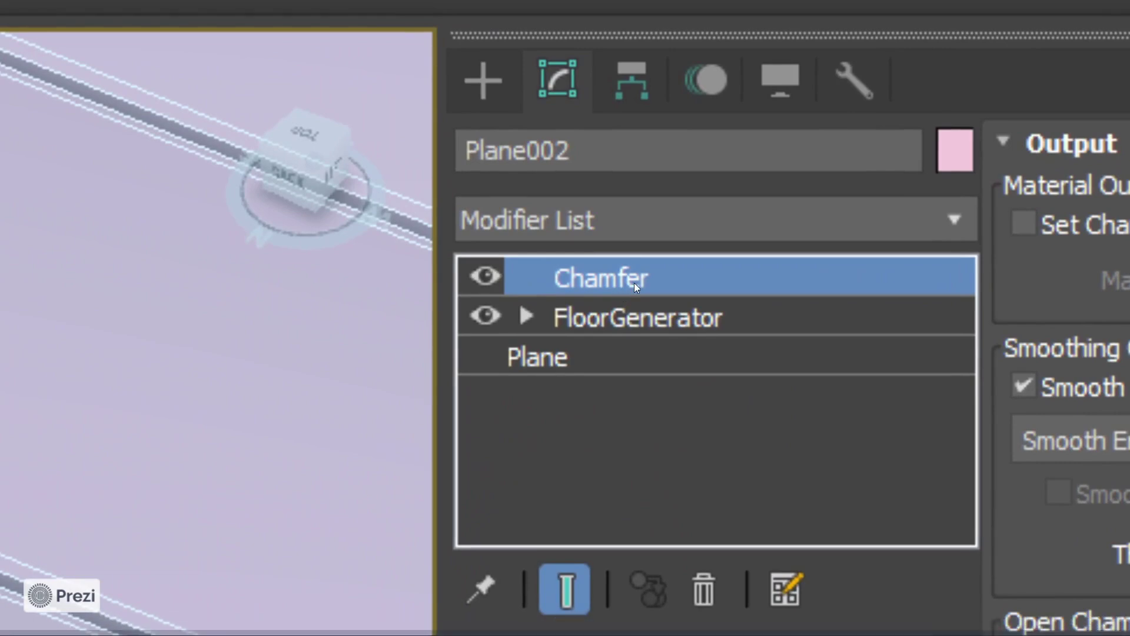
key(Right)
scroll(341, 218, up, 4)
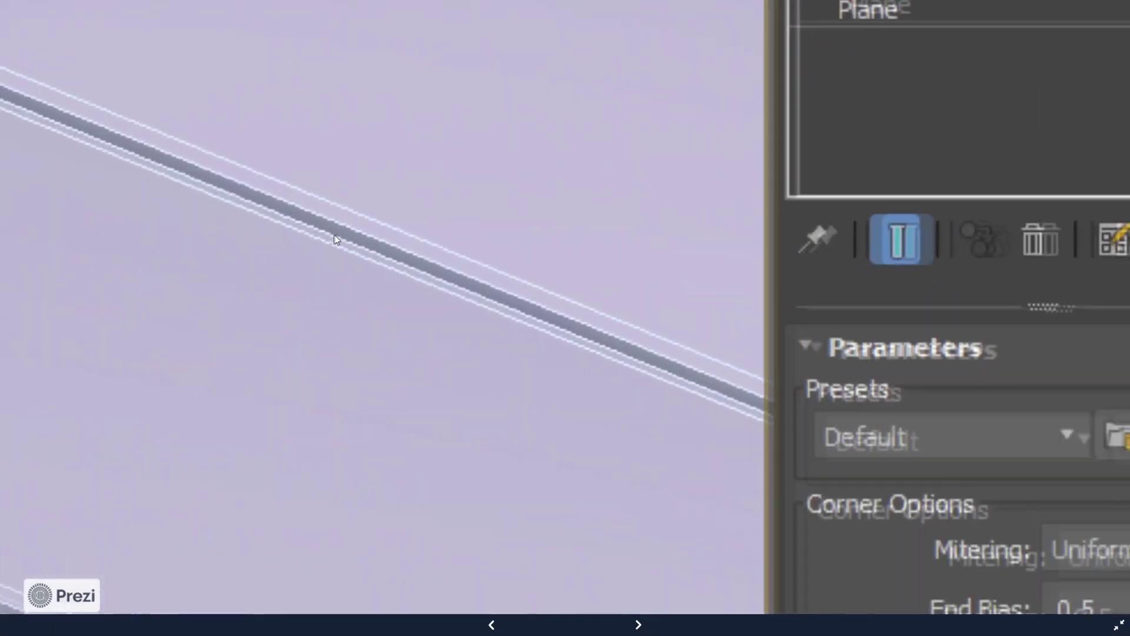
scroll(407, 325, down, 4)
drag(354, 474, 492, 270)
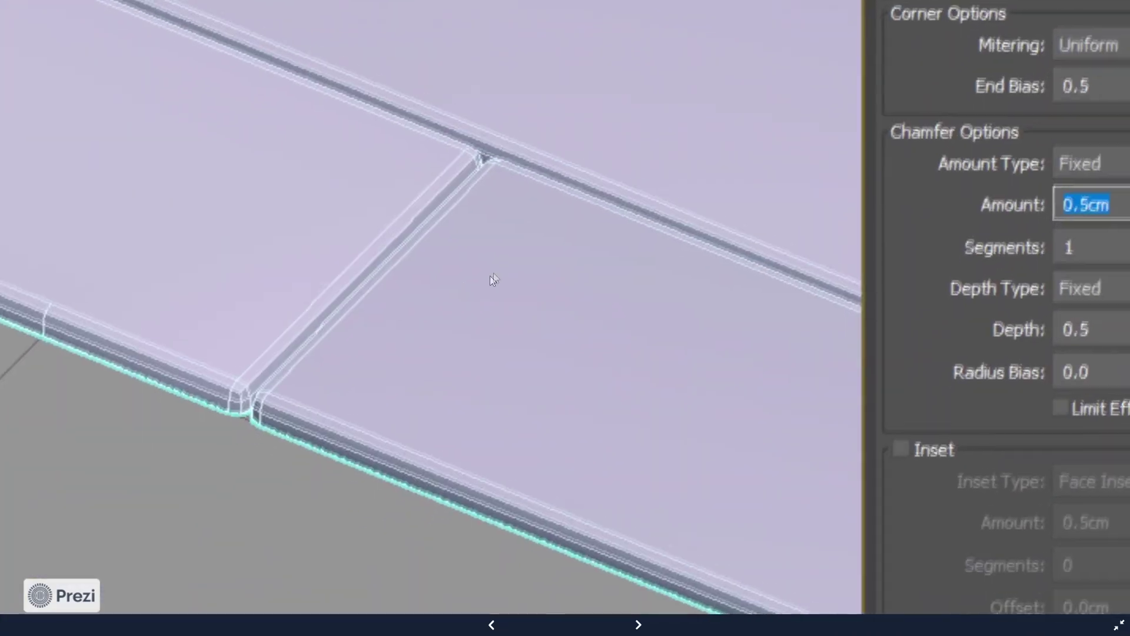
scroll(256, 407, up, 5)
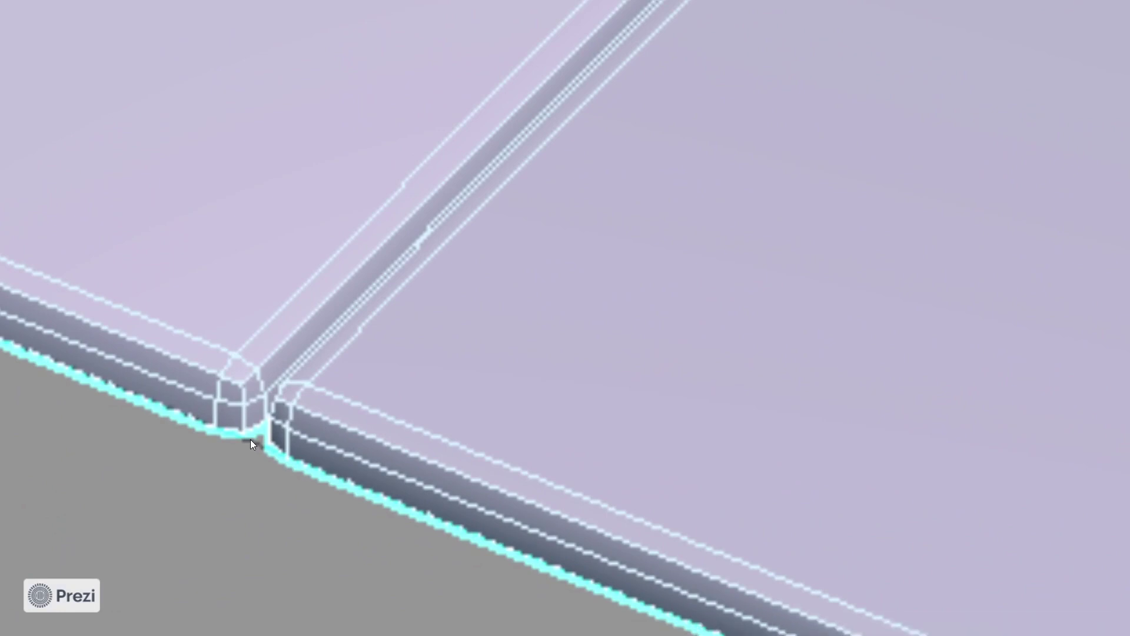
Step: Switch to 3ds Max and apply the Chamfer modifier to the bedroom floor plane above FloorGenerator
key(alt+Tab)
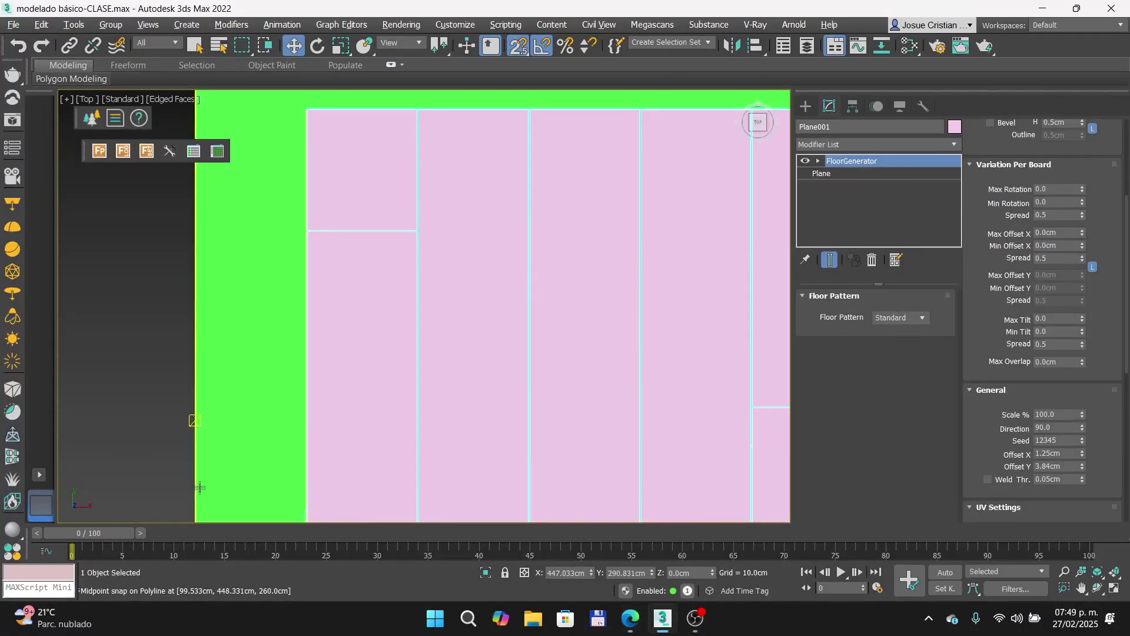
scroll(294, 311, down, 6)
alt+middle_drag(262, 343, 323, 292)
scroll(322, 292, down, 6)
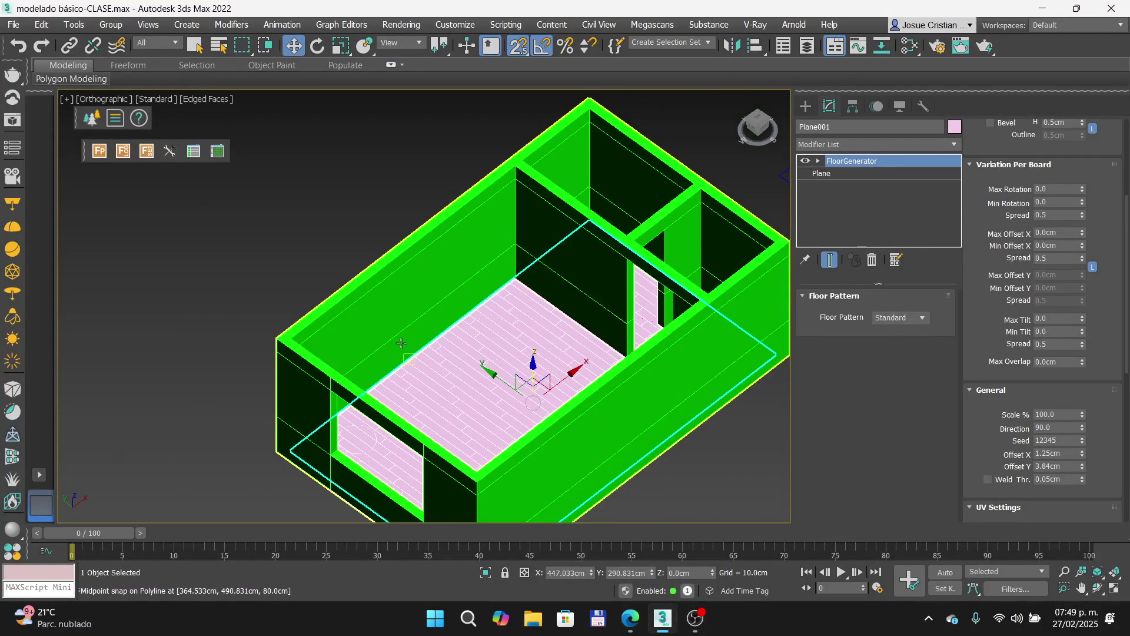
scroll(374, 395, up, 7)
middle_drag(376, 377, 376, 306)
click(949, 144)
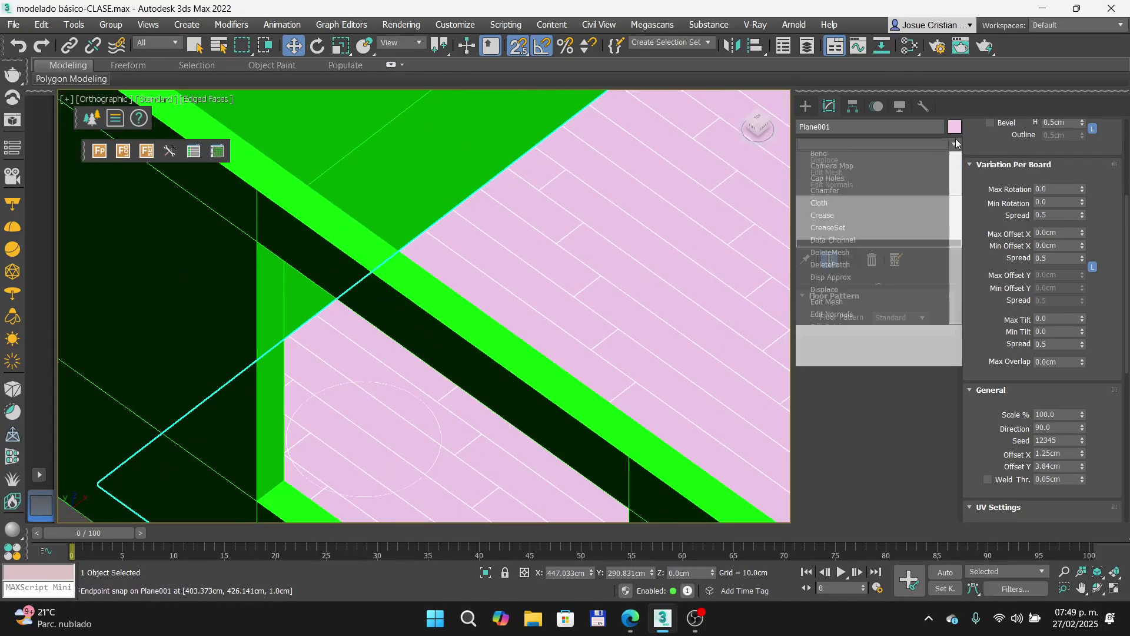
key(c)
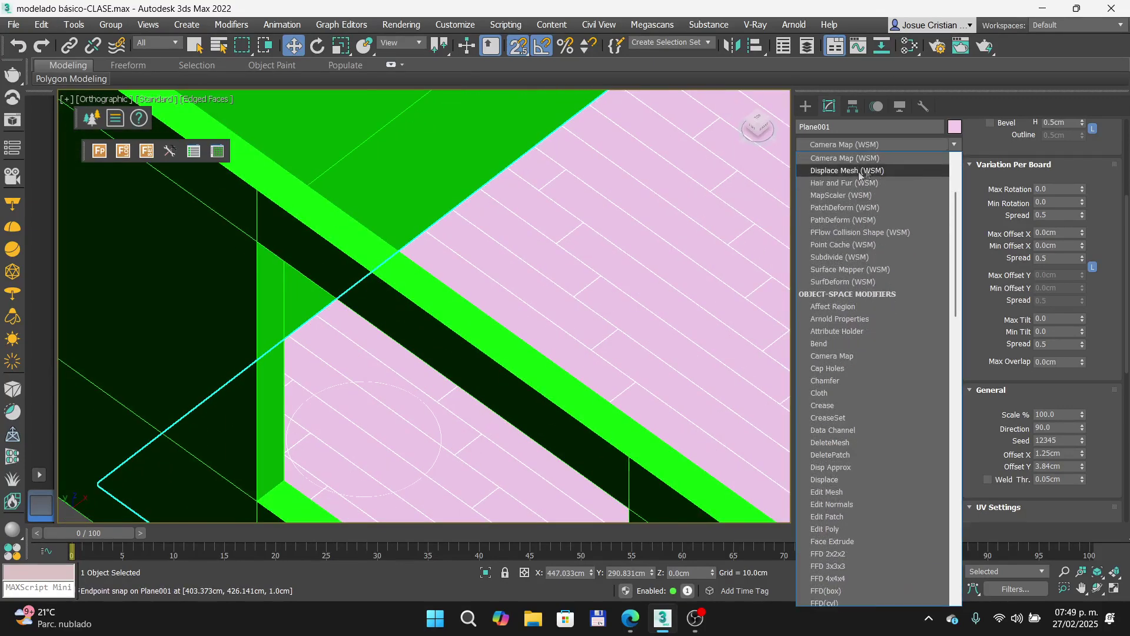
click(842, 380)
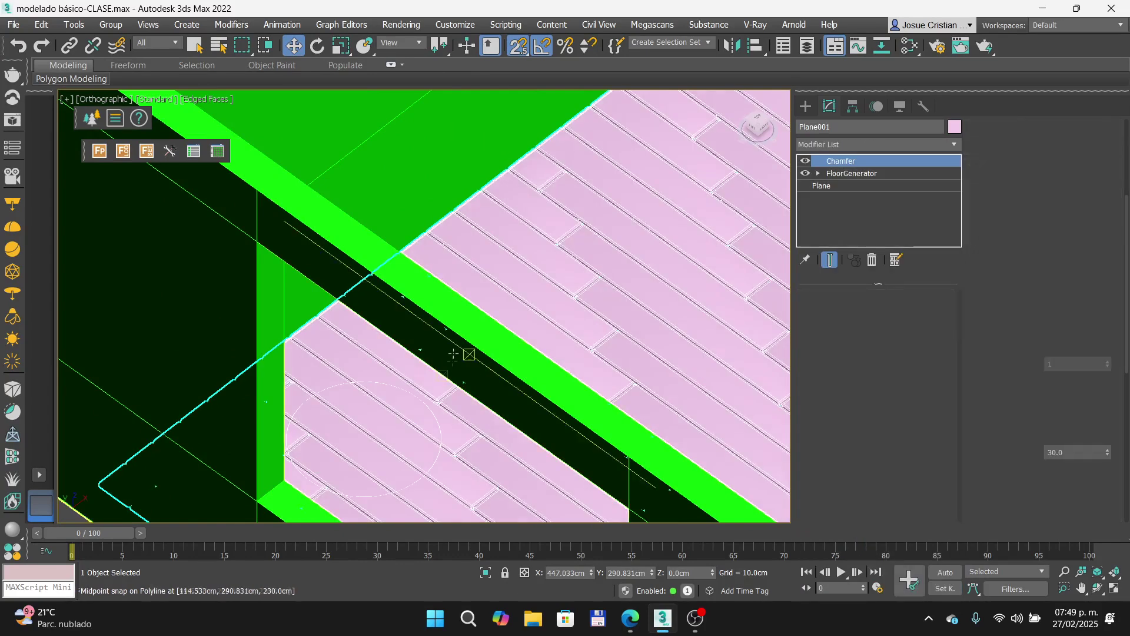
Step: Set the floor's Chamfer Amount to 0.5 cm and check the board corners up close
scroll(448, 347, up, 8)
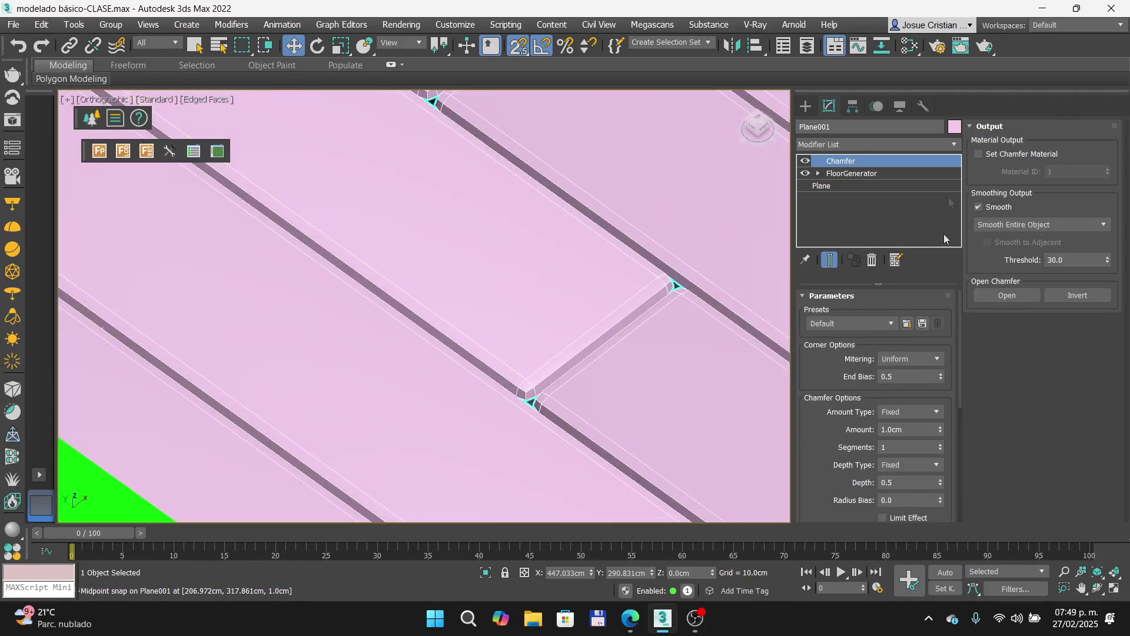
click(914, 436)
key(Return)
scroll(560, 424, up, 5)
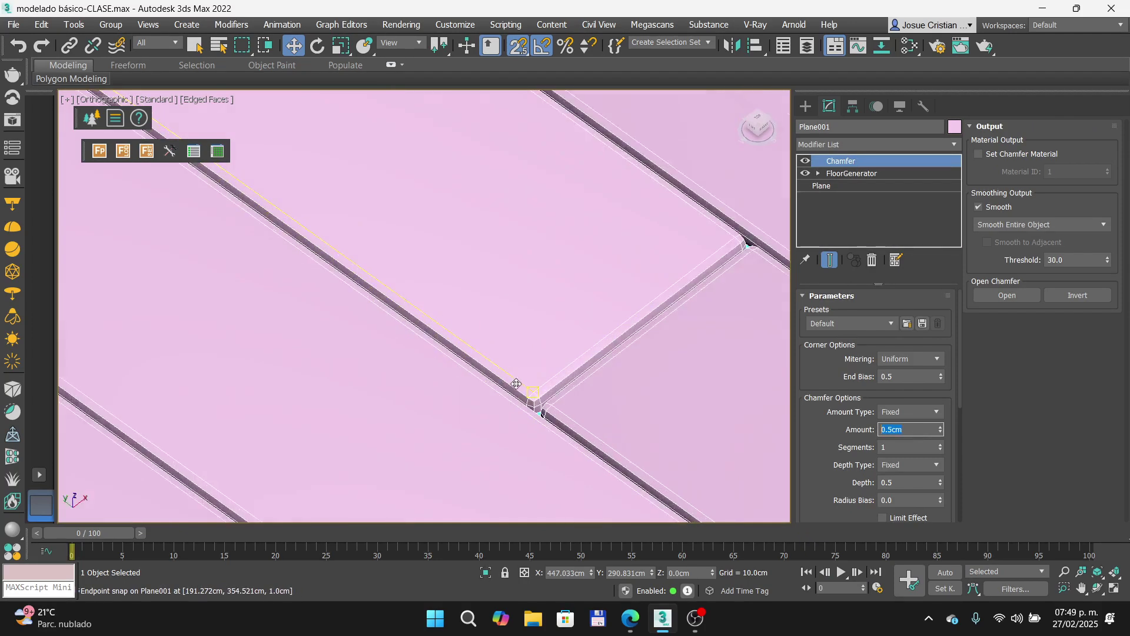
middle_drag(576, 447, 541, 344)
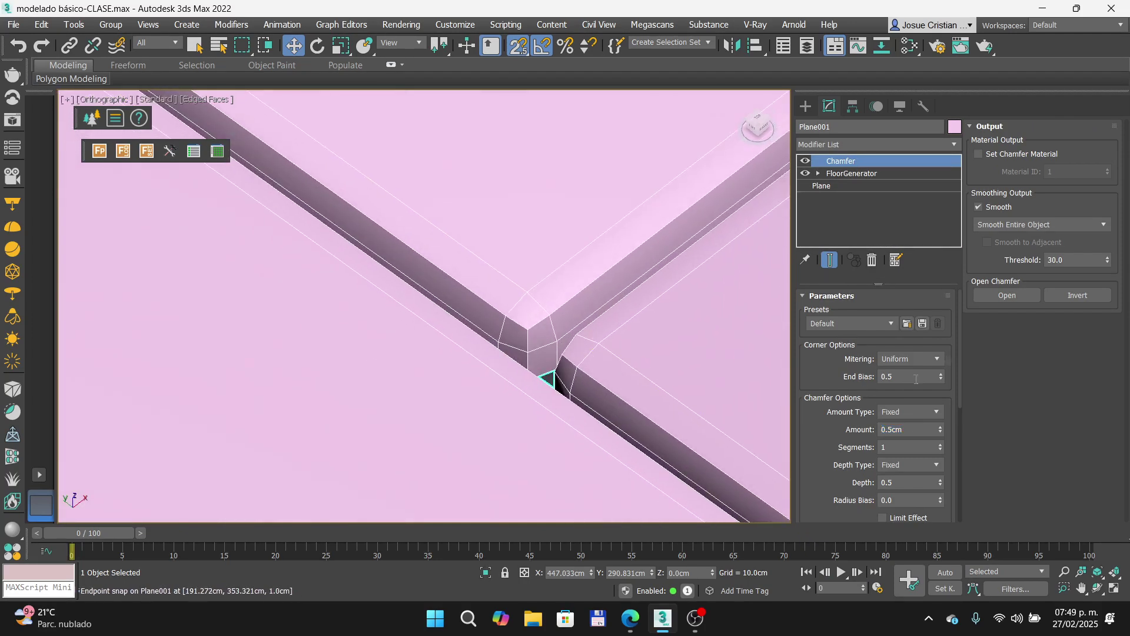
Step: Try 2 Chamfer Segments, restore the value to 1, and check the boards across the room
click(942, 445)
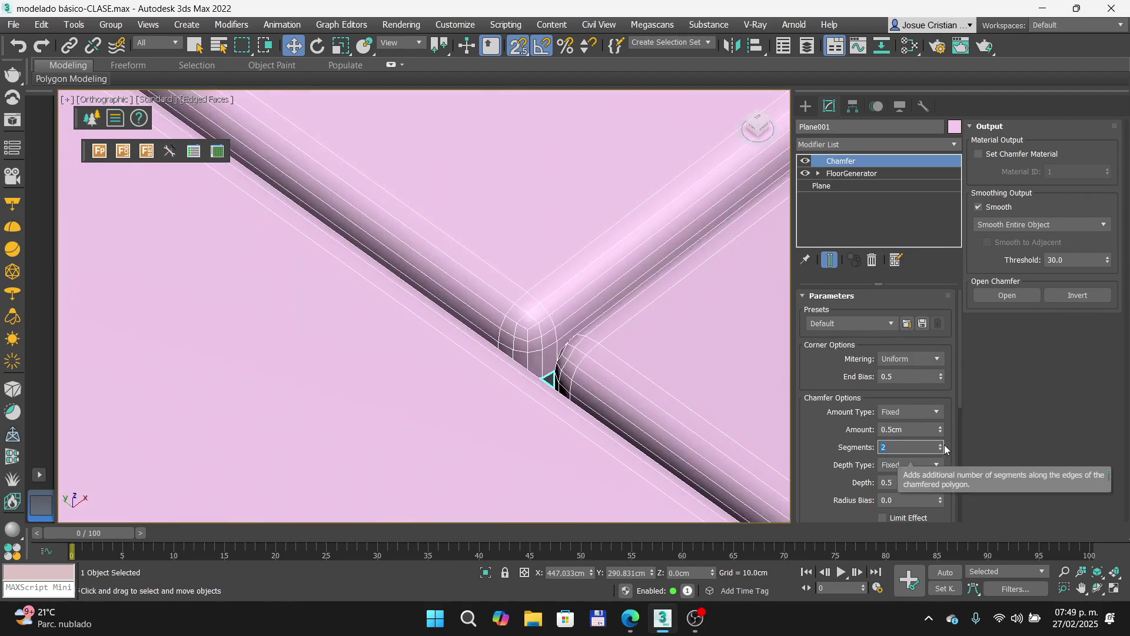
click(942, 451)
scroll(414, 371, down, 2)
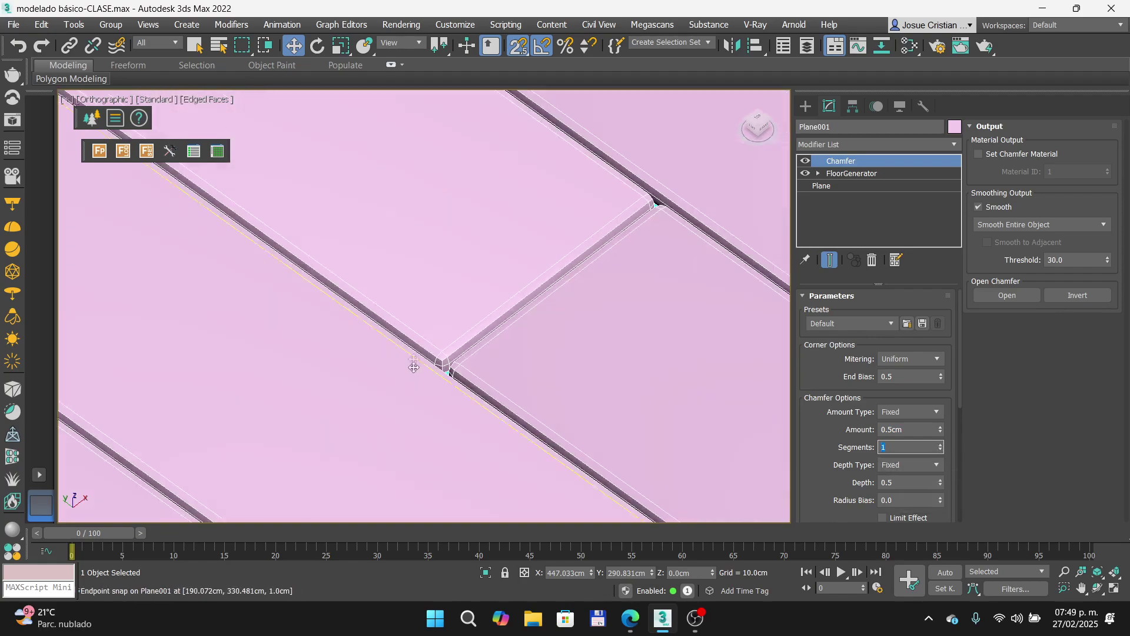
scroll(414, 371, down, 8)
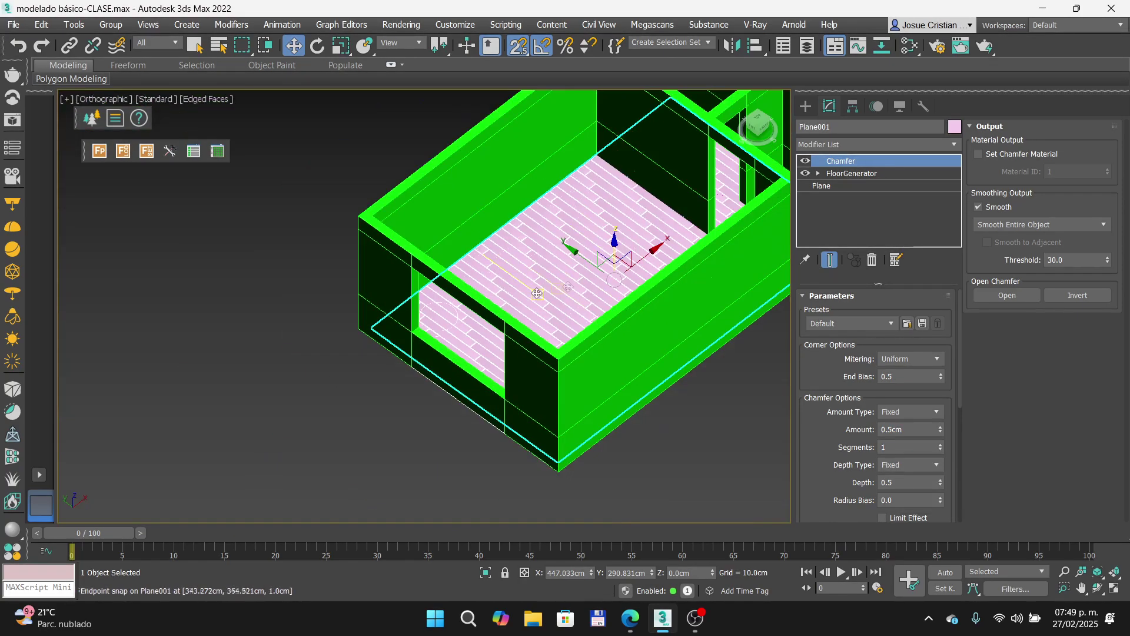
middle_drag(342, 350, 255, 352)
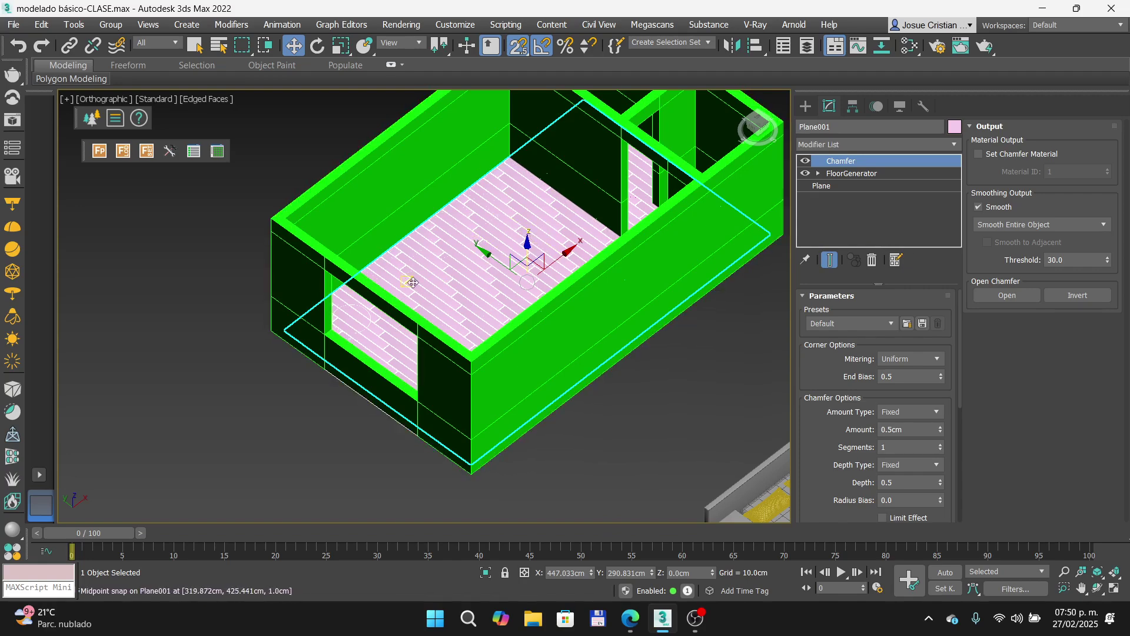
scroll(462, 268, up, 6)
scroll(467, 256, down, 2)
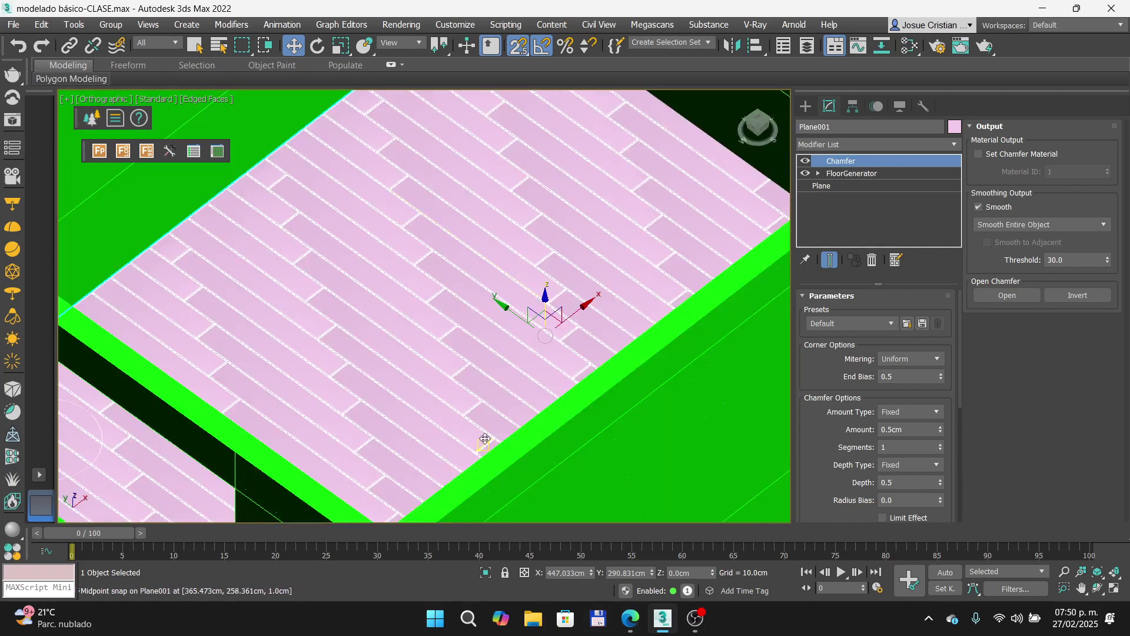
scroll(495, 388, down, 5)
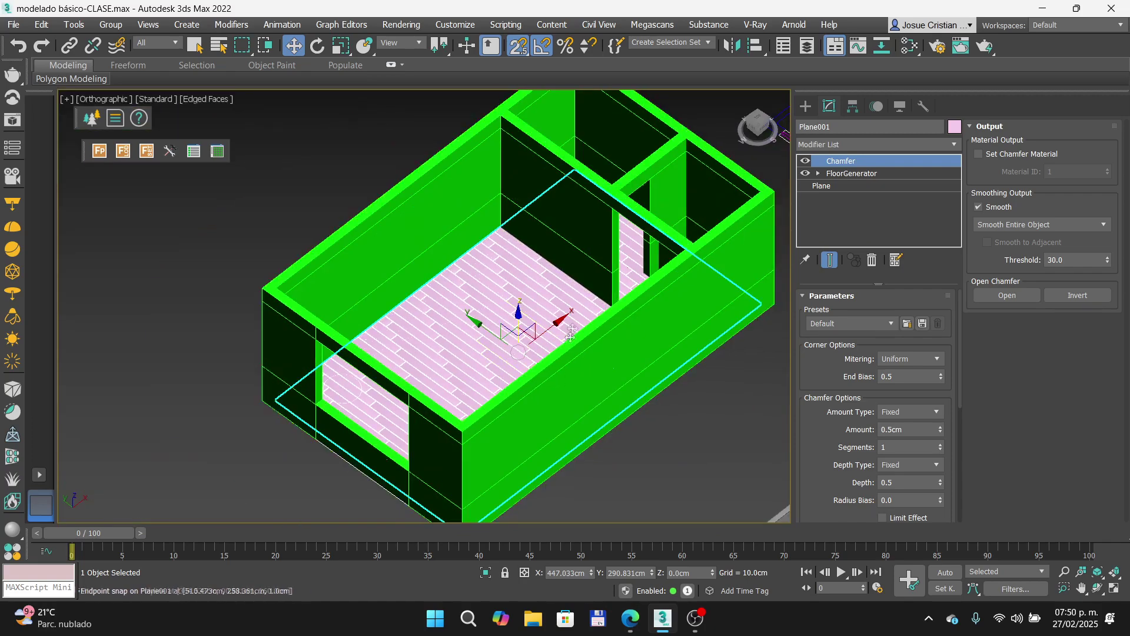
Step: Switch to the Prezi lesson and read the note on raising furniture 1.0 cm in Z, continuing to the Zoclo topic
key(alt+Tab)
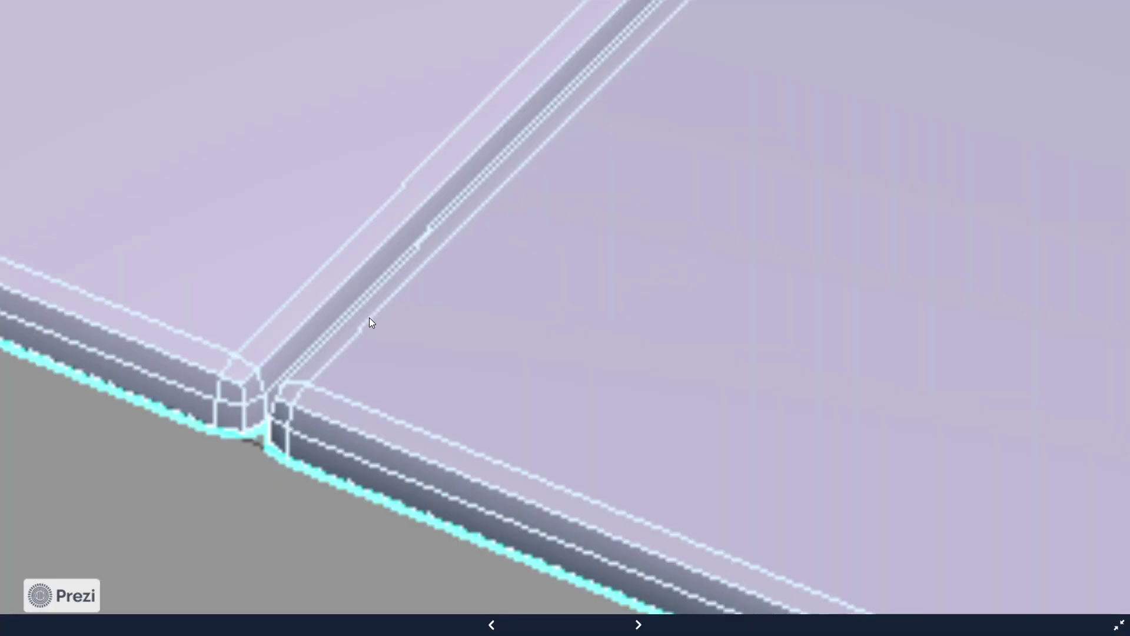
key(Right)
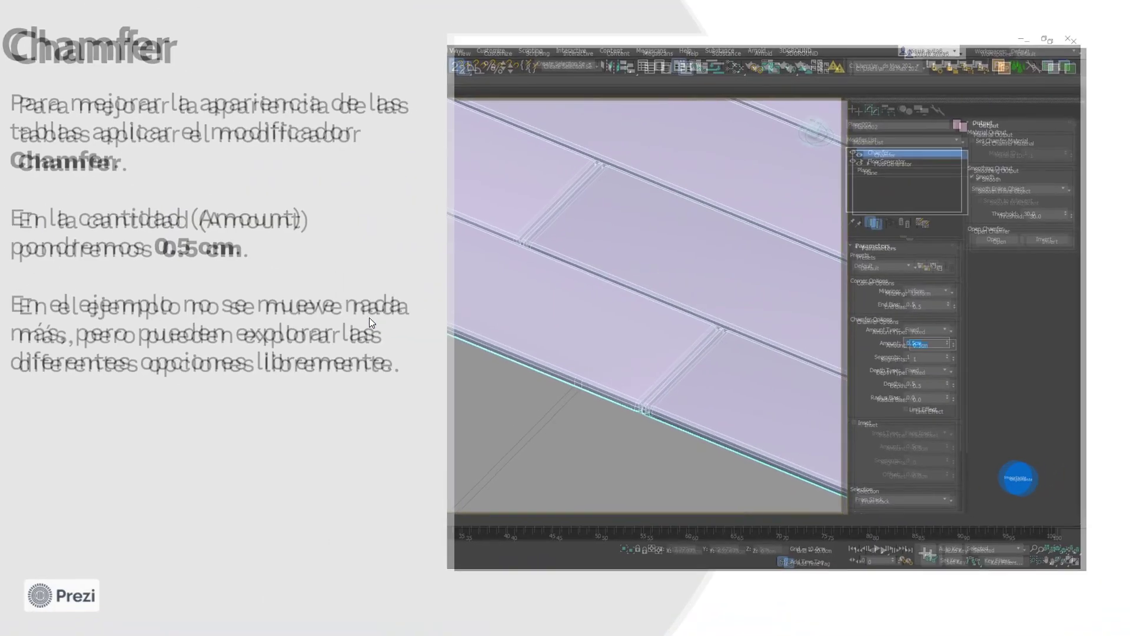
key(Right)
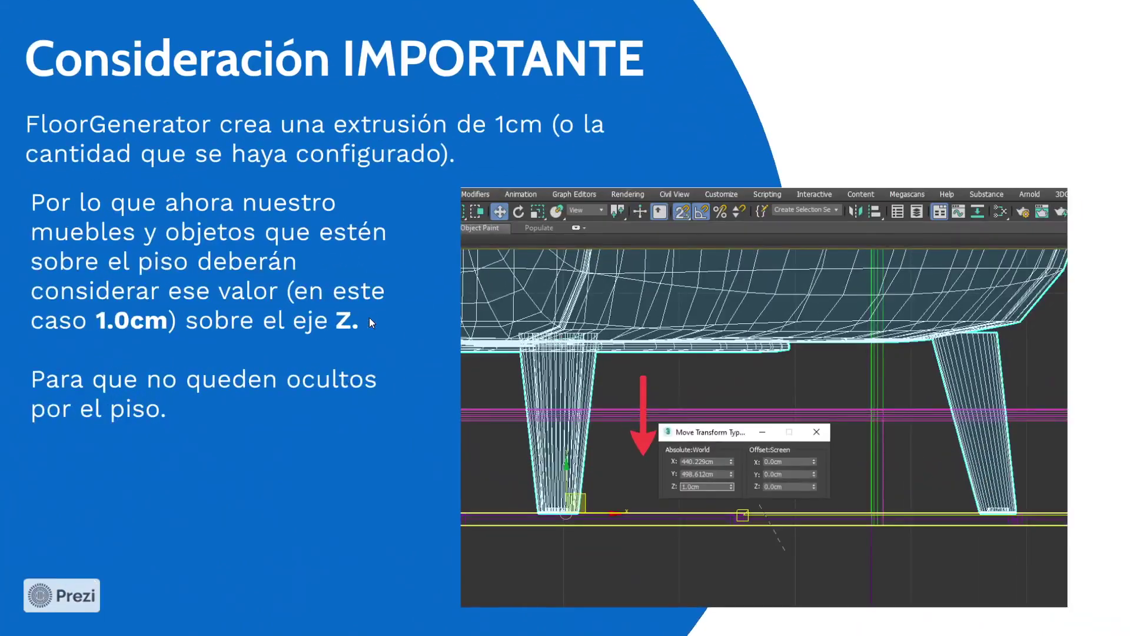
key(Right)
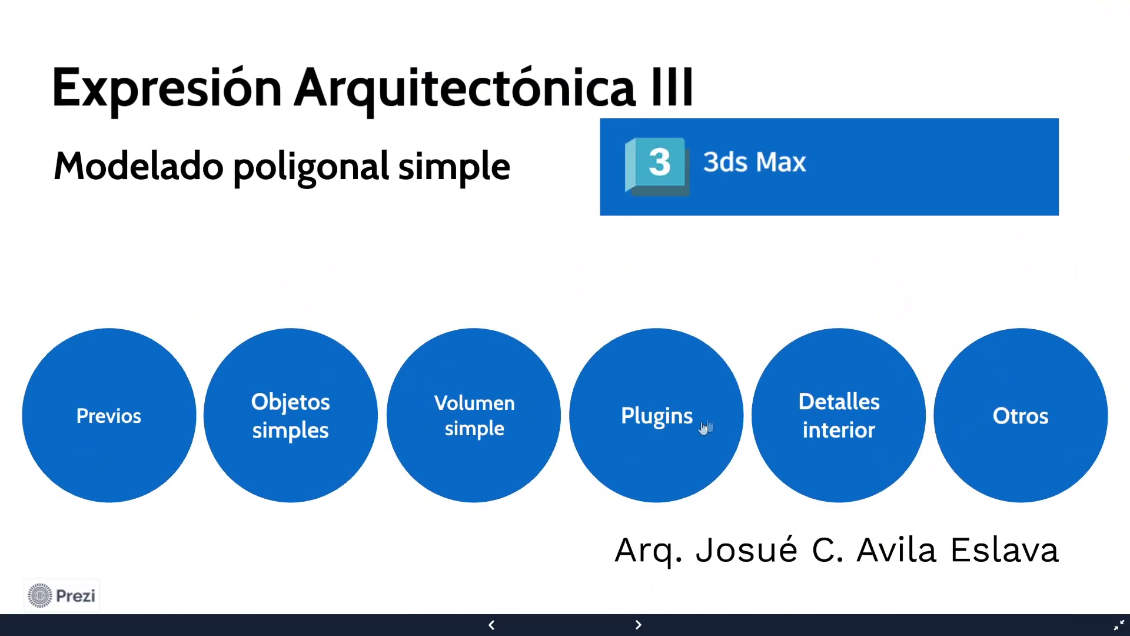
key(Right)
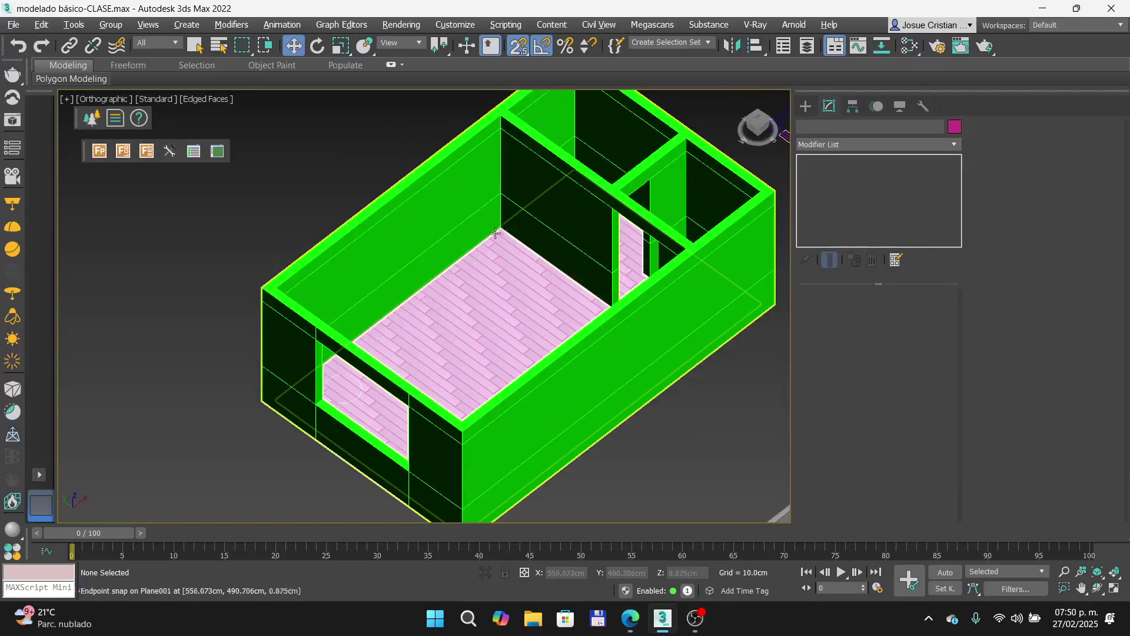
Step: Hide the floor plane Plane001 through the Layer Explorer while working in Top view
scroll(492, 214, down, 5)
middle_drag(644, 259, 449, 256)
key(t)
middle_drag(554, 268, 332, 431)
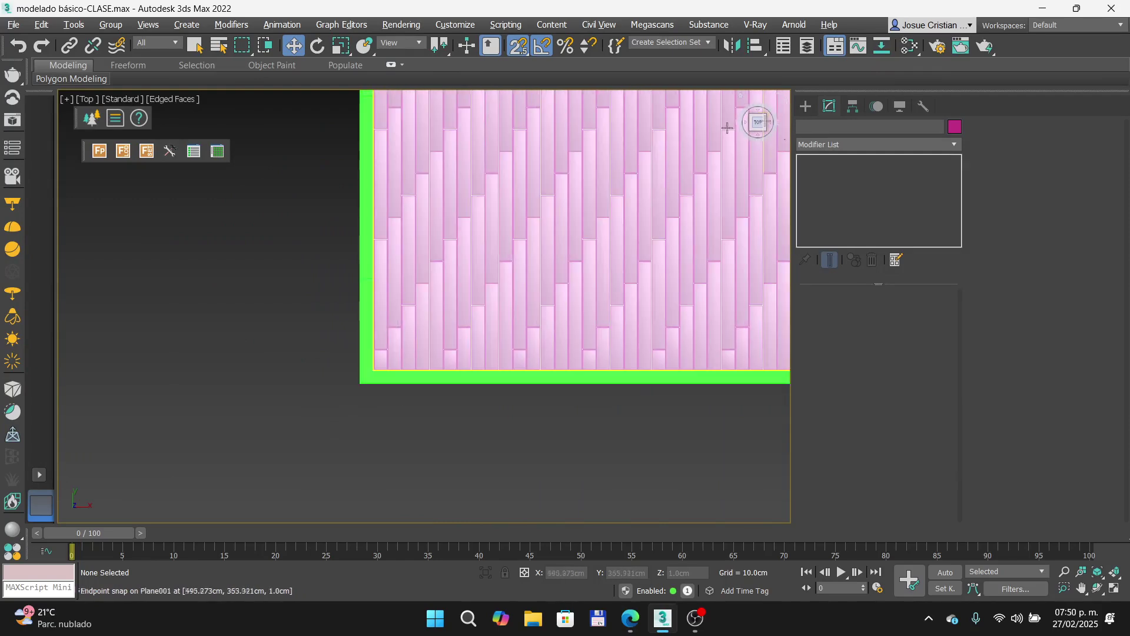
click(808, 48)
click(407, 192)
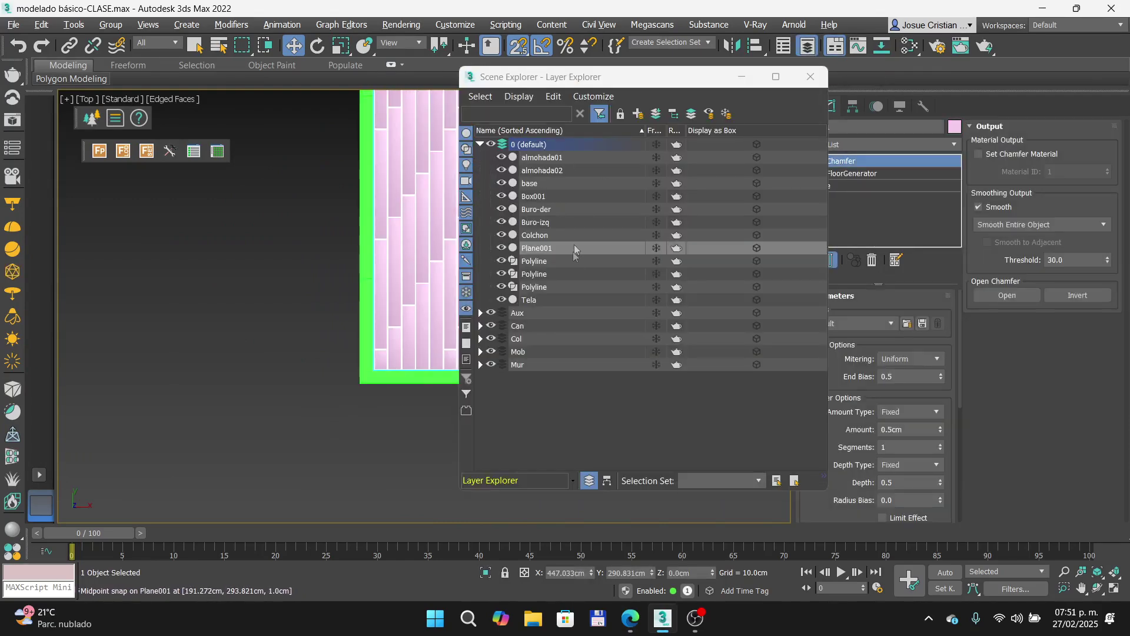
click(500, 249)
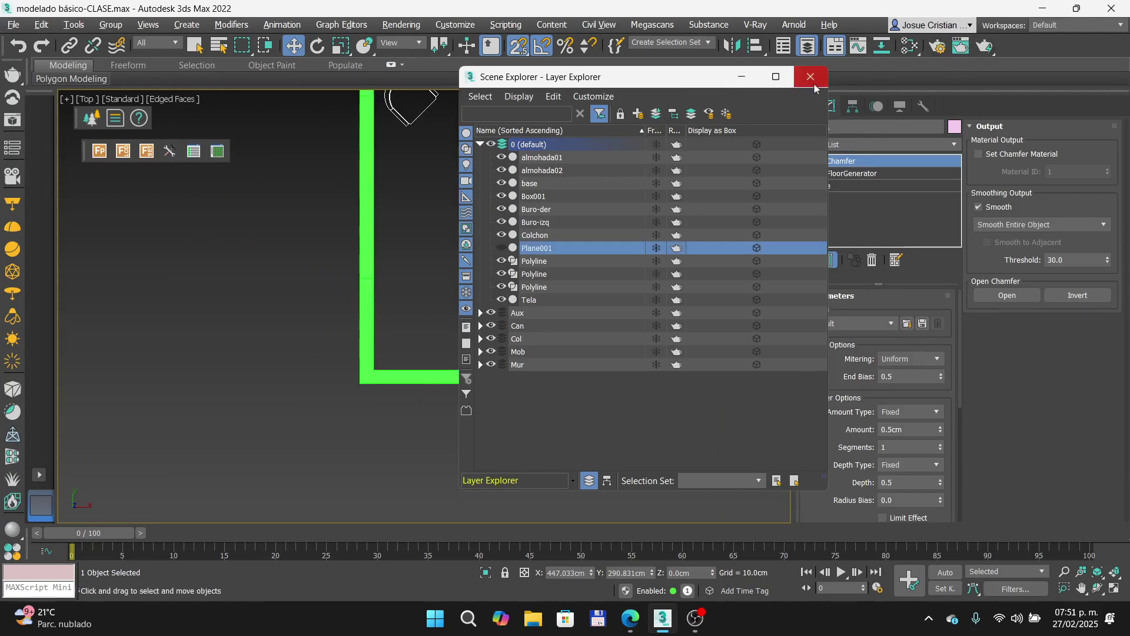
click(501, 252)
click(502, 252)
click(811, 77)
Step: Clear the selection, display the bedroom plan in Wireframe, and bring up the object creation options
click(393, 303)
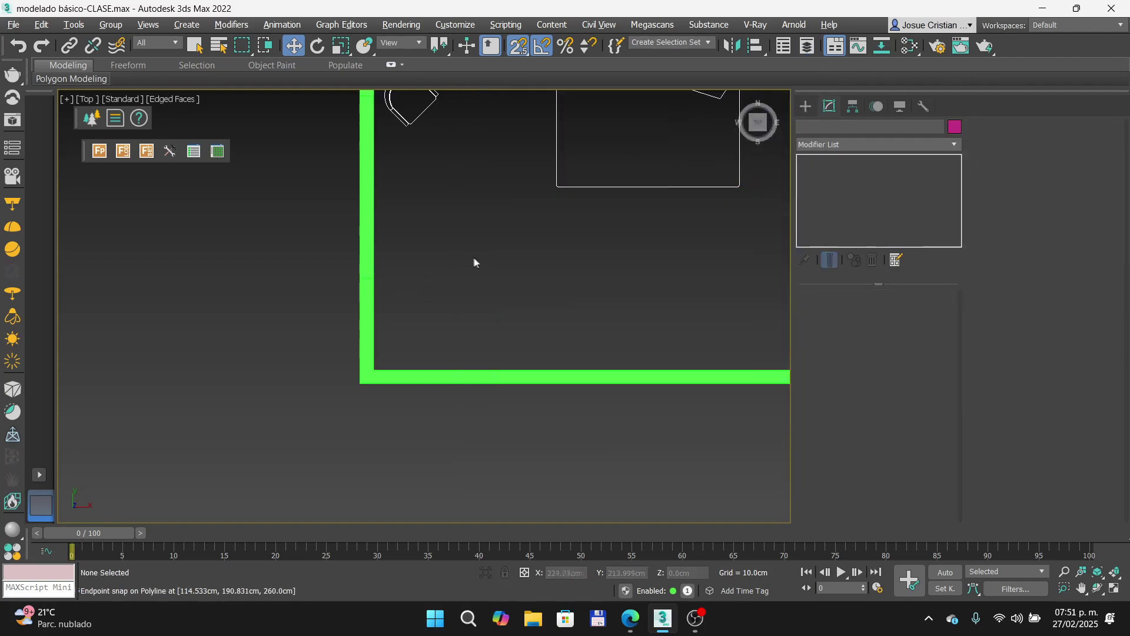
scroll(416, 282, down, 5)
scroll(422, 291, up, 5)
key(F3)
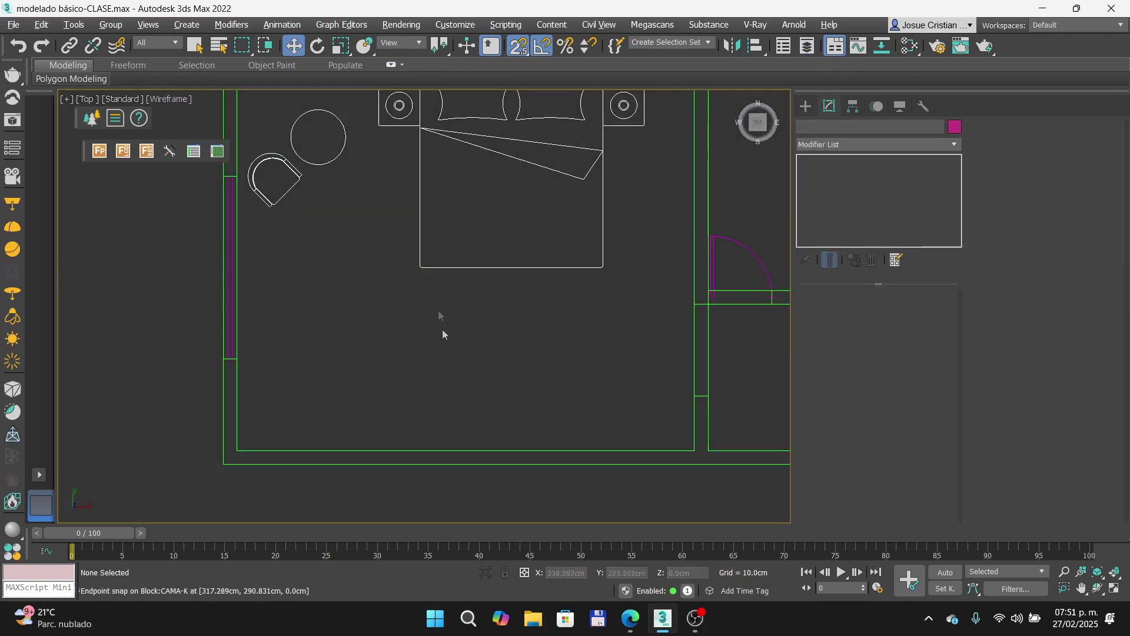
click(806, 106)
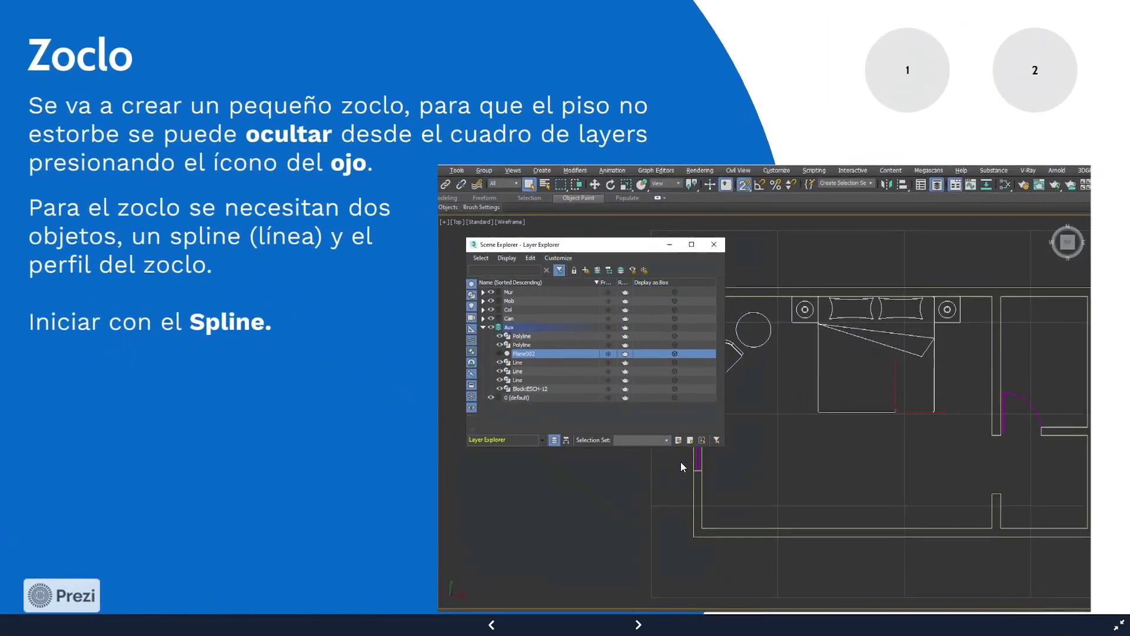
Step: Review the Prezi lesson's Line slide on tracing the room's interior with Snap 2.5 and converting vertices to Corner
key(Right)
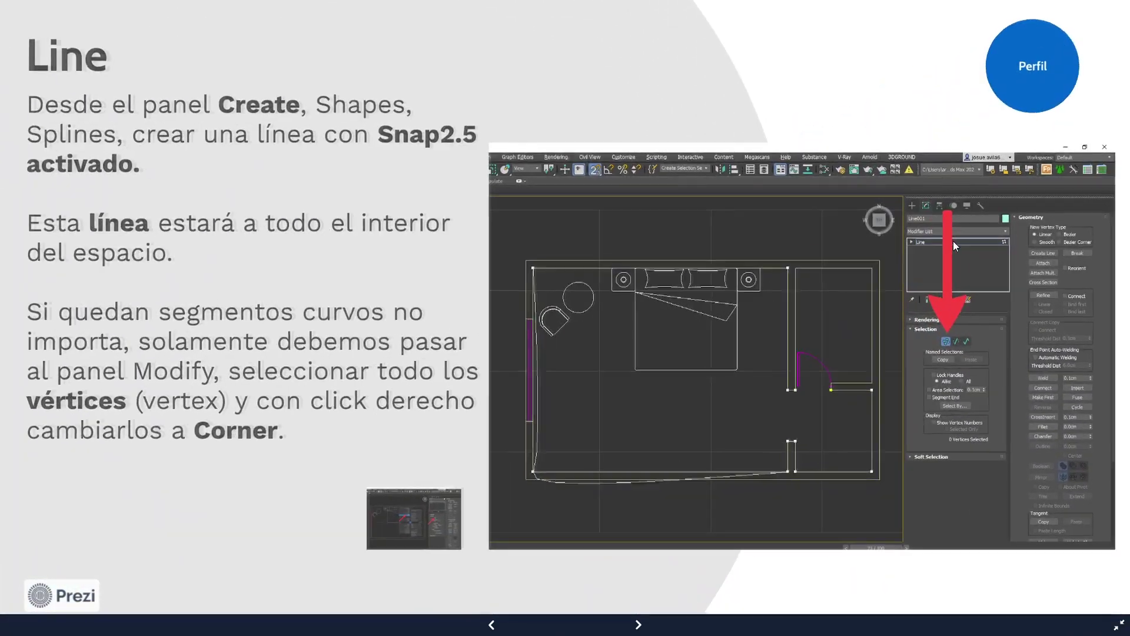
scroll(953, 233, up, 3)
scroll(953, 234, down, 2)
key(Right)
key(Right)
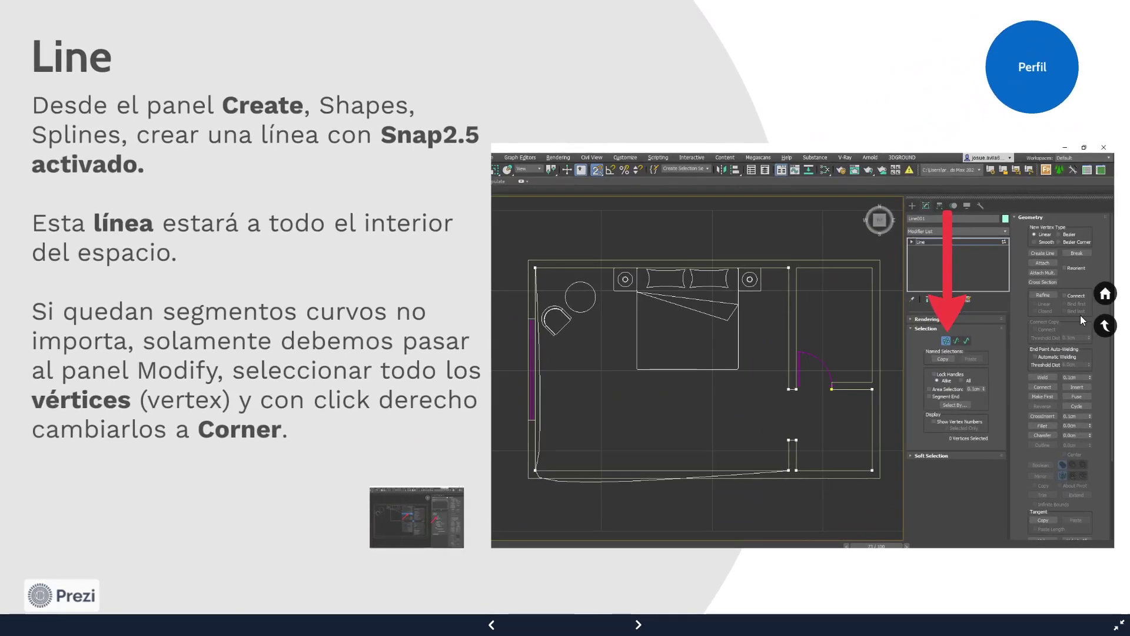
Step: Return to 3ds Max and start a Line spline over the bedroom plan with snapping active
key(alt+Tab)
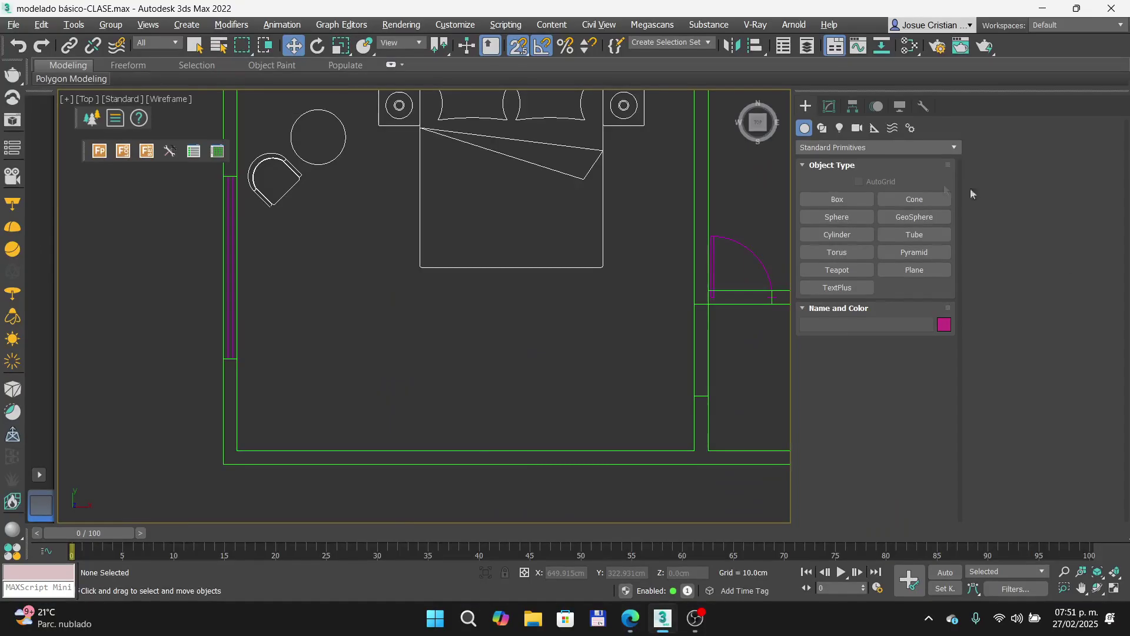
click(823, 129)
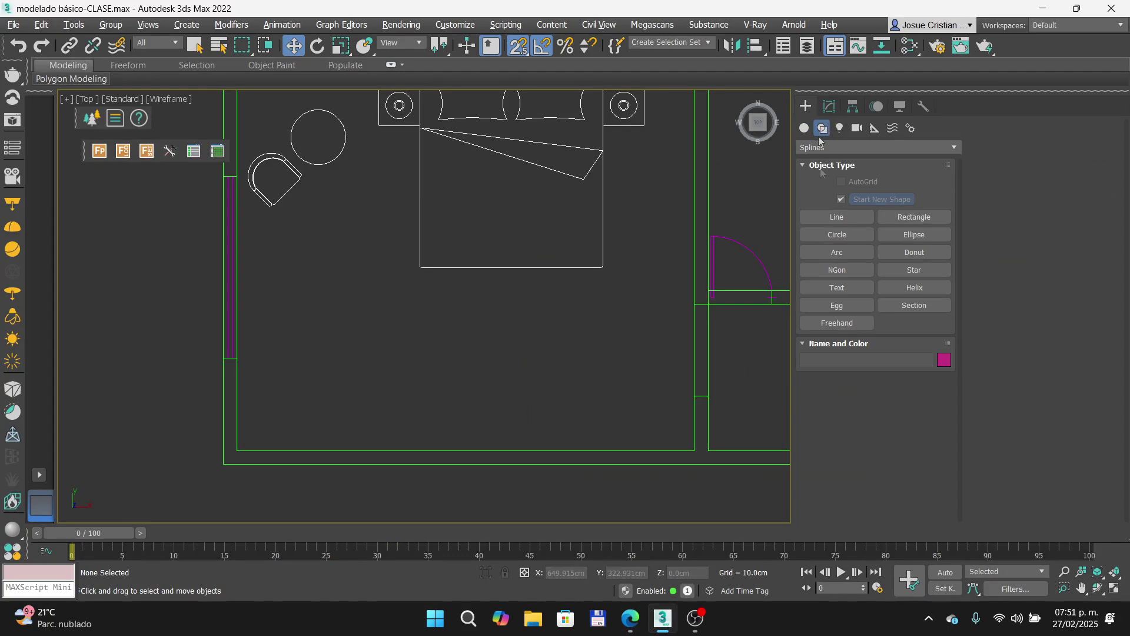
click(836, 218)
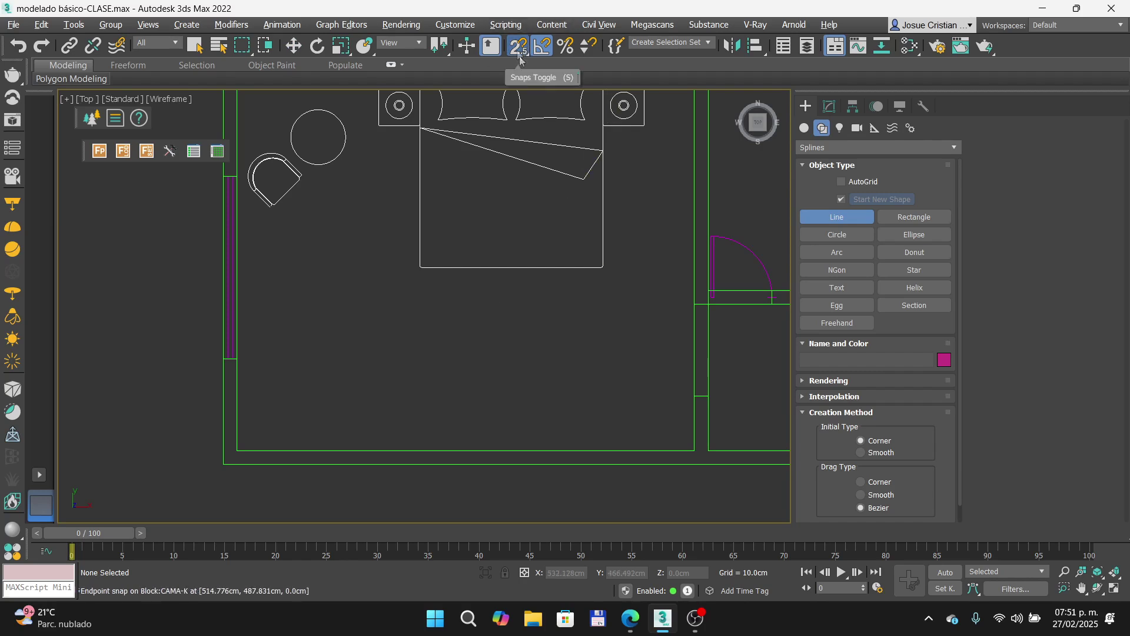
middle_drag(437, 175, 457, 244)
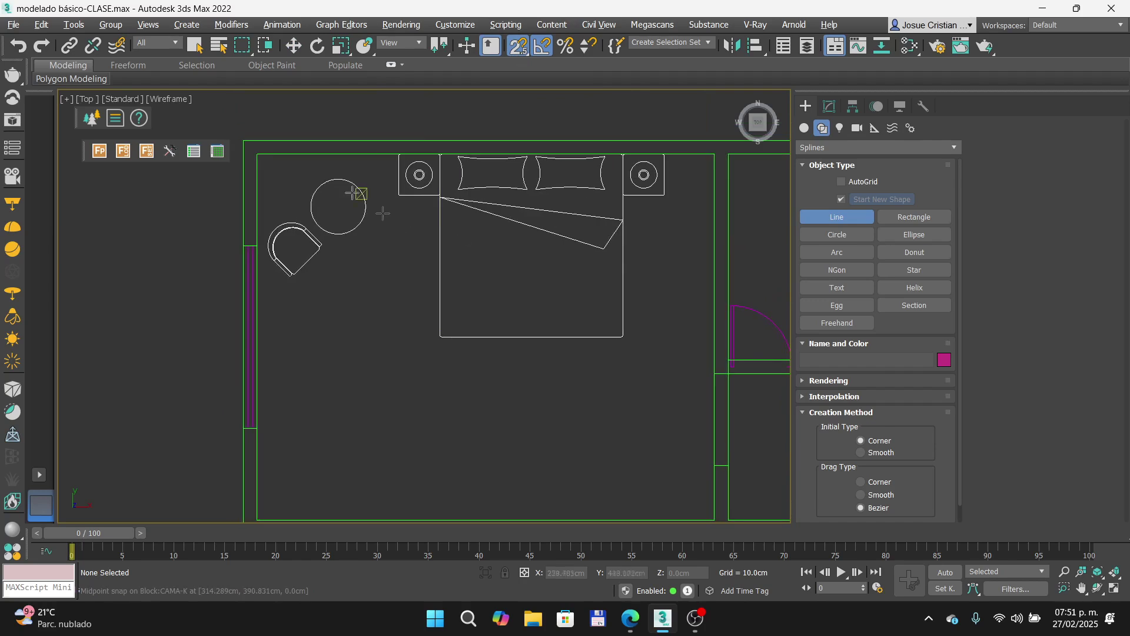
click(257, 154)
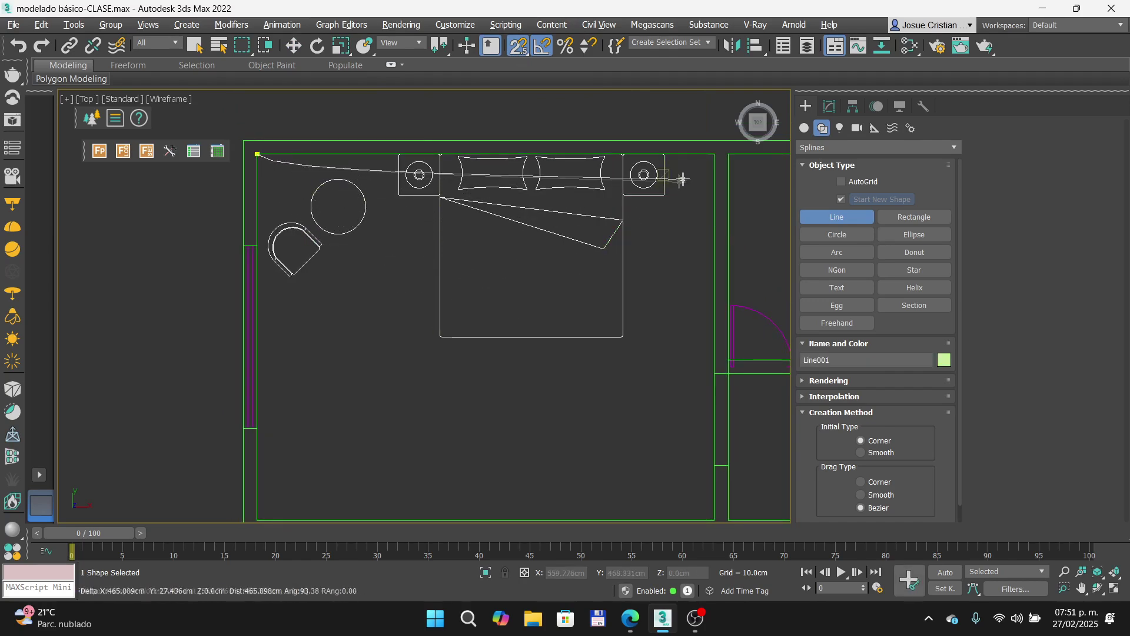
click(714, 154)
middle_drag(666, 311, 561, 202)
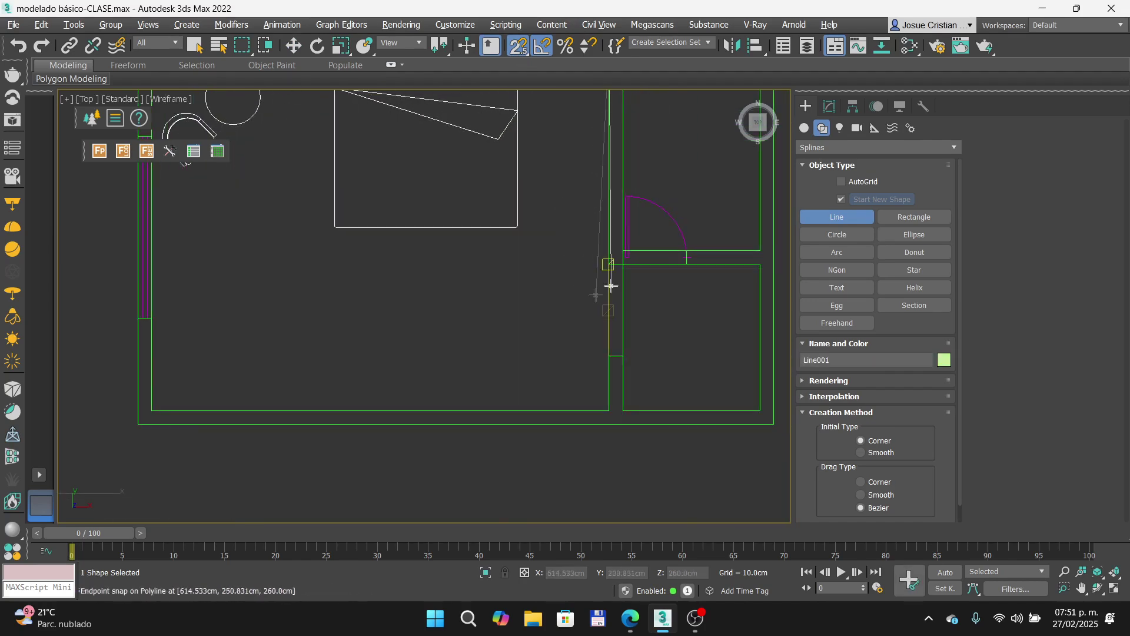
click(605, 264)
drag(759, 264, 753, 309)
click(760, 410)
click(623, 410)
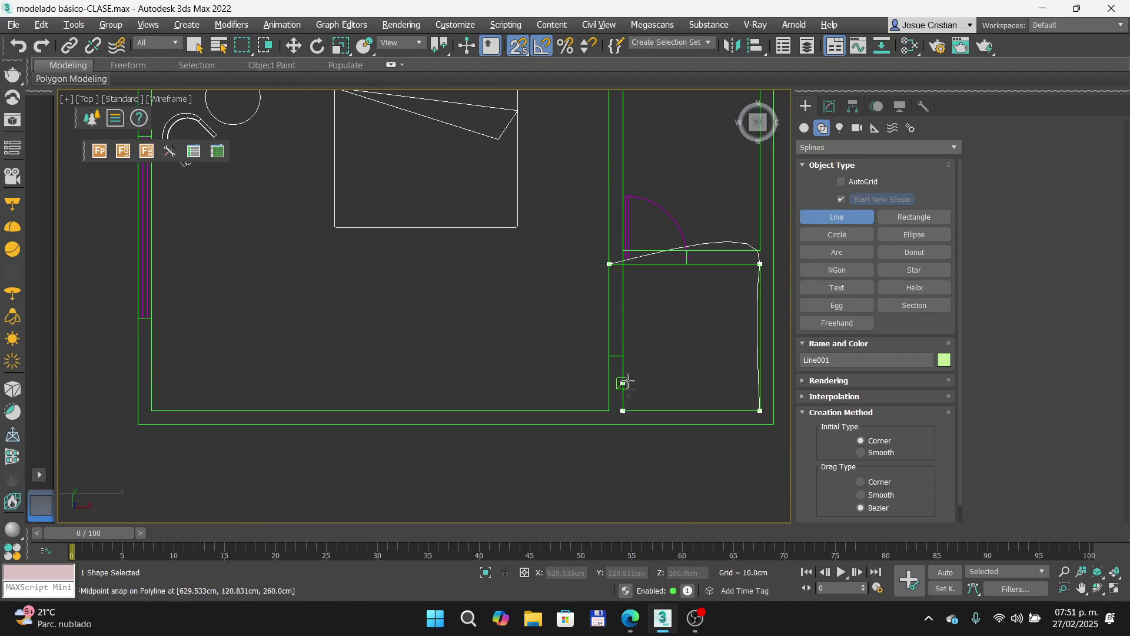
click(608, 358)
drag(605, 416, 577, 400)
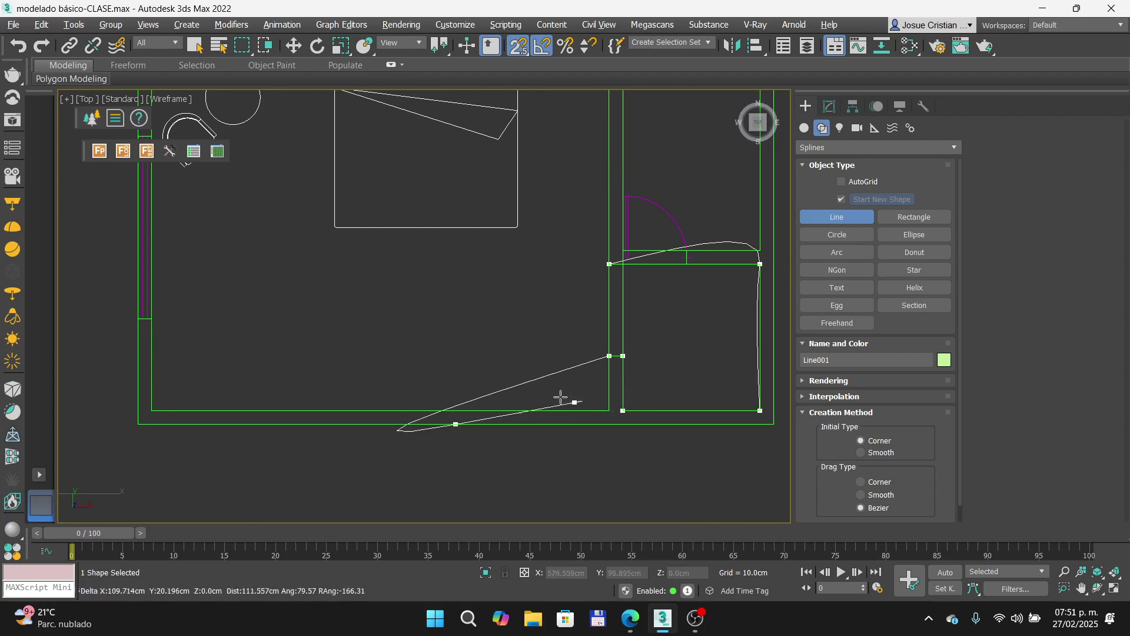
drag(151, 406, 179, 394)
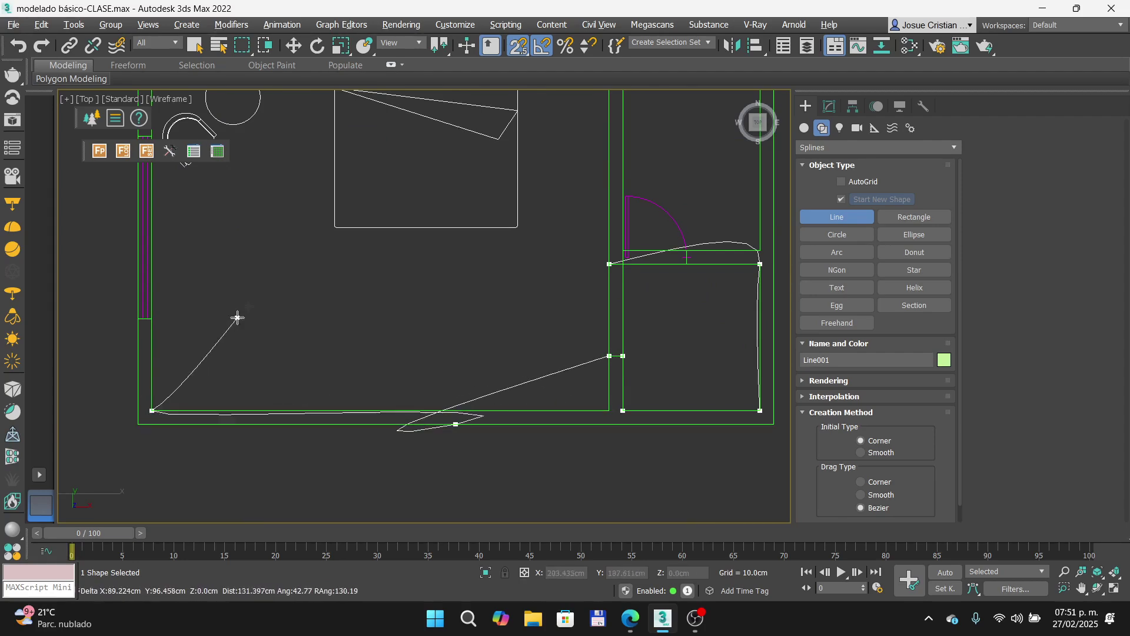
middle_drag(241, 268, 265, 406)
scroll(278, 292, down, 3)
right_click(280, 293)
key(Delete)
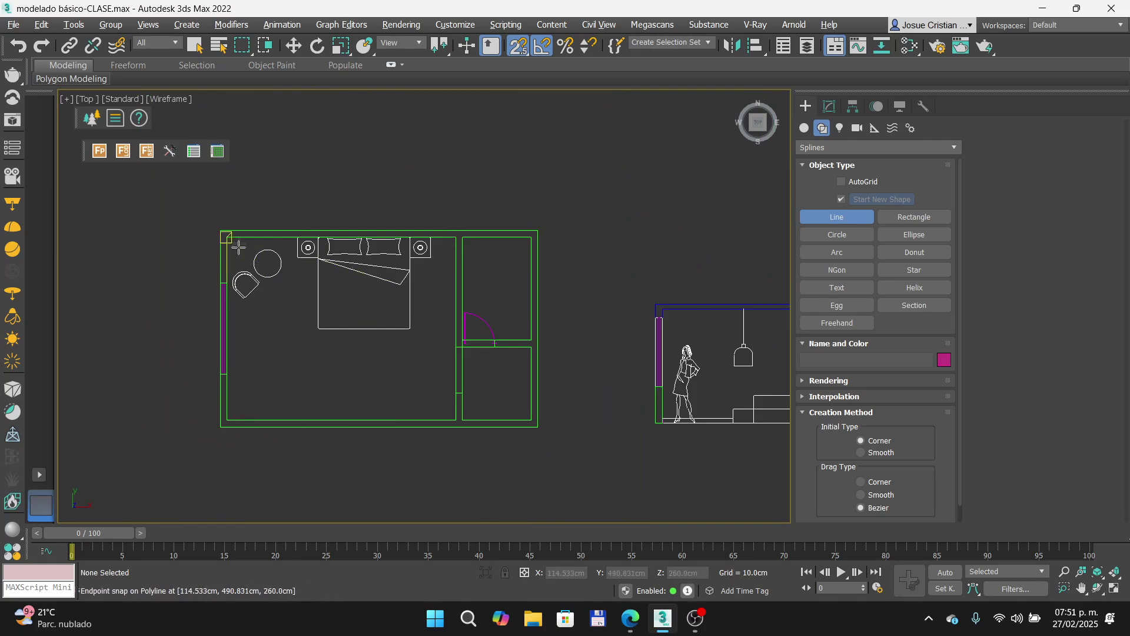
Step: Trace a snapped line along the bedroom's interior wall behind the bed and around the small entrance area's corners to the wall stub
drag(229, 239, 245, 247)
scroll(353, 254, up, 2)
click(498, 230)
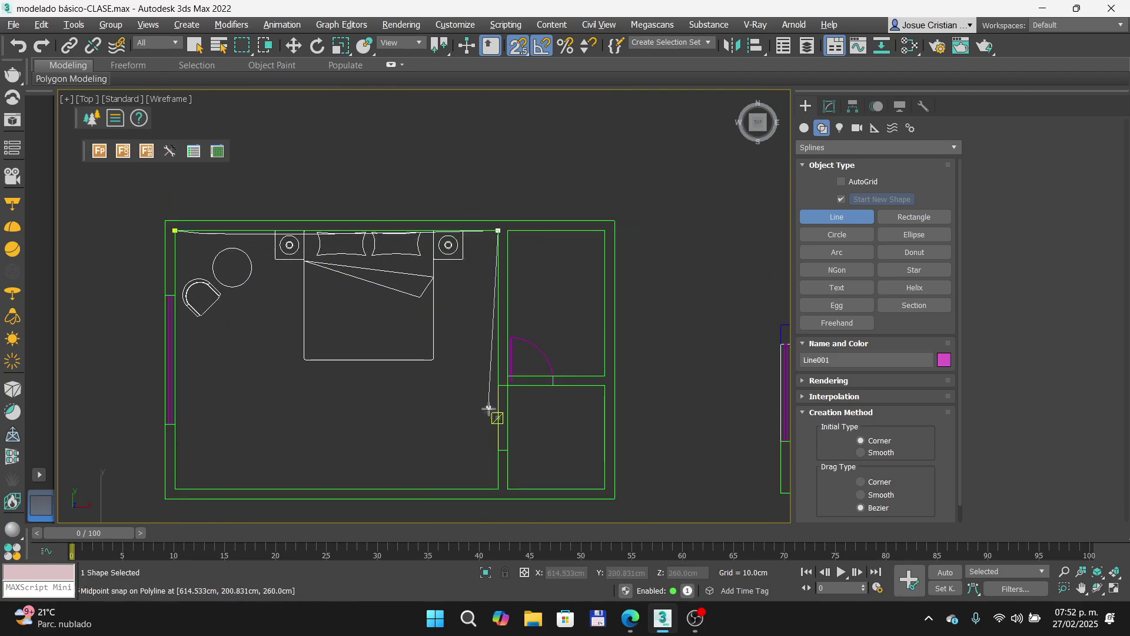
scroll(496, 410, up, 4)
click(503, 358)
click(718, 359)
middle_drag(717, 360, 703, 207)
click(702, 412)
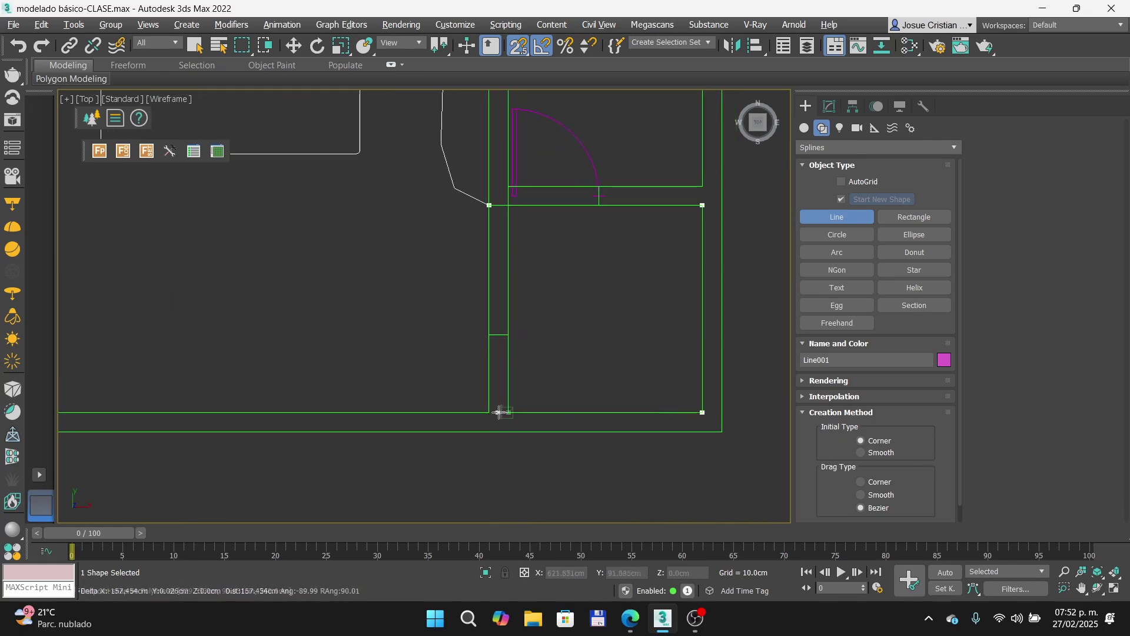
click(509, 412)
click(509, 334)
click(489, 335)
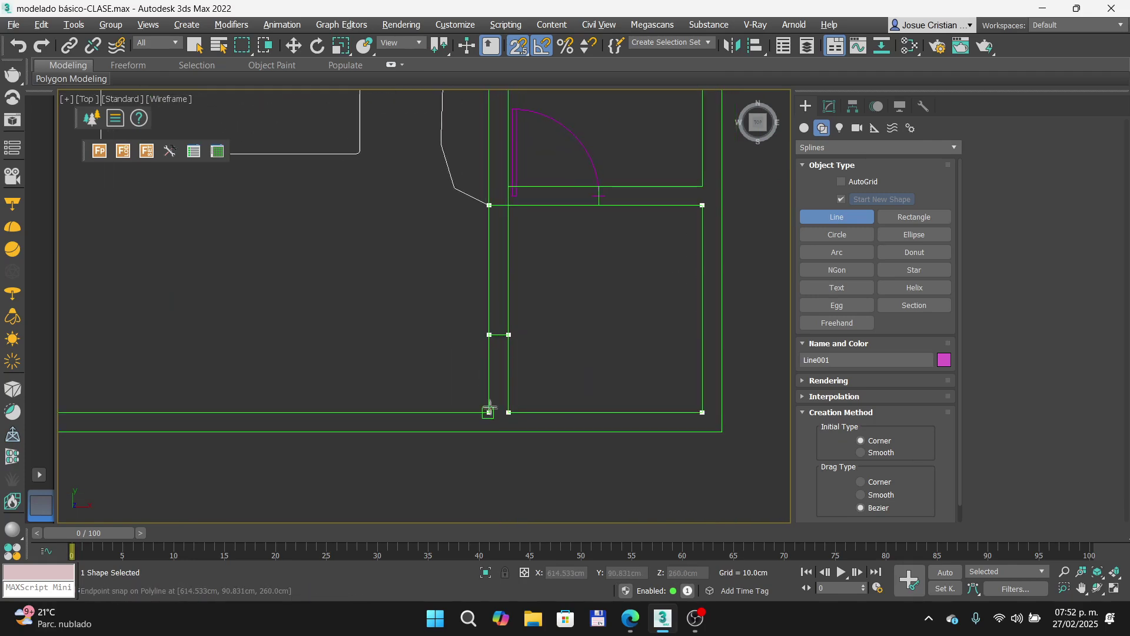
Step: Continue the line through the bedroom's remaining two window-side corners and close the spline at its starting point
scroll(525, 362, down, 3)
scroll(311, 369, up, 3)
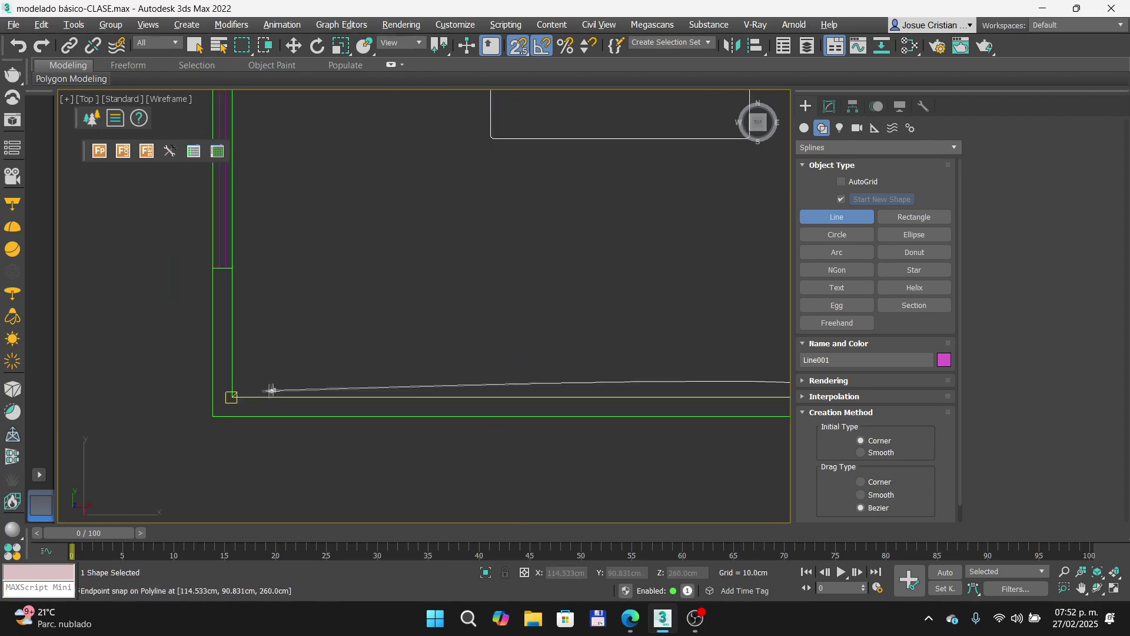
click(232, 395)
scroll(270, 383, down, 2)
middle_drag(275, 317, 277, 359)
click(255, 173)
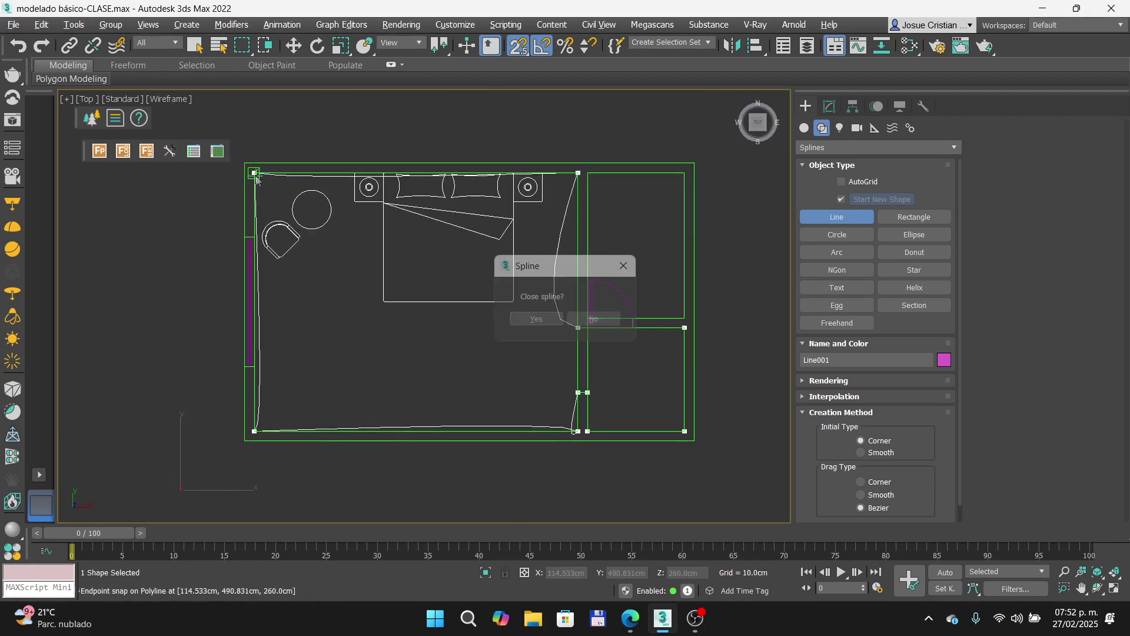
click(536, 318)
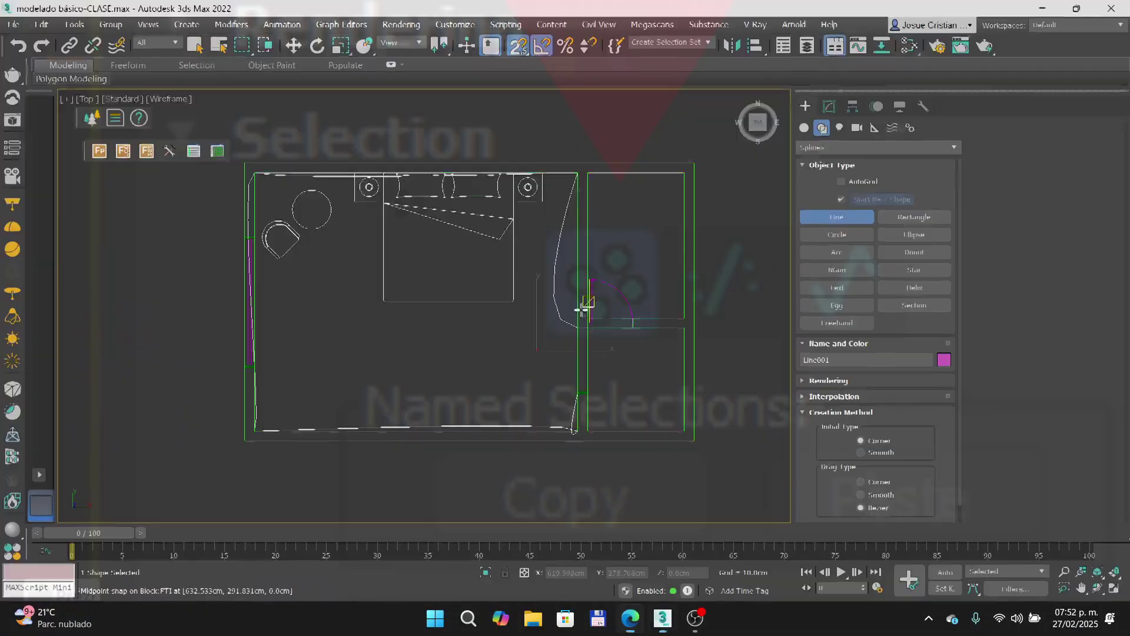
Step: Convert all vertices of the traced room spline to Corner and leave vertex editing
click(830, 107)
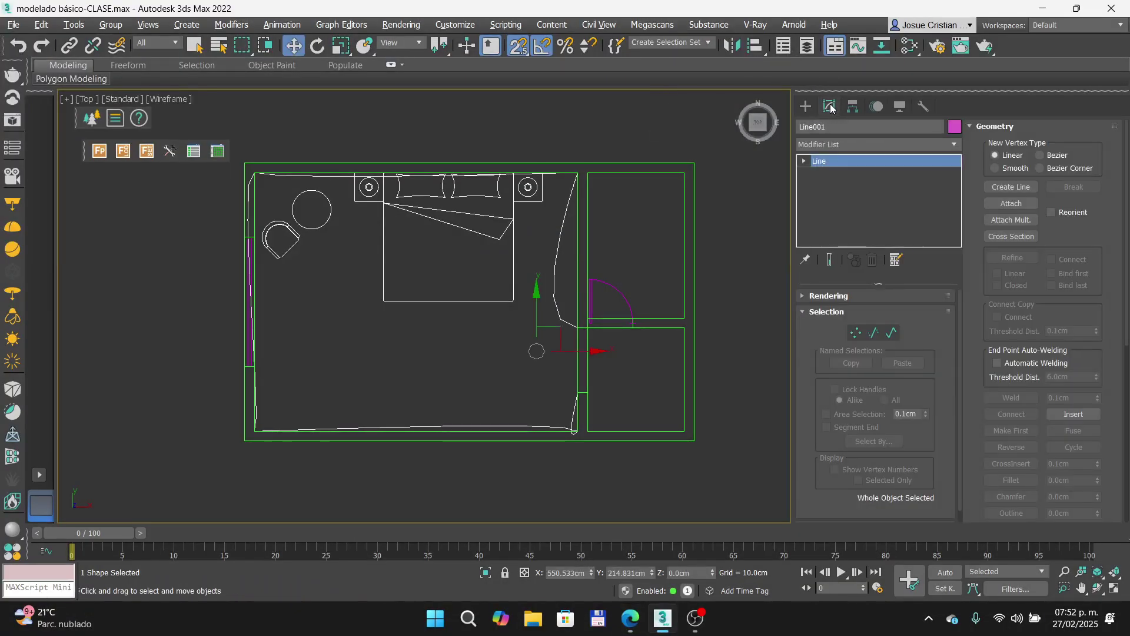
click(855, 333)
drag(692, 148, 472, 325)
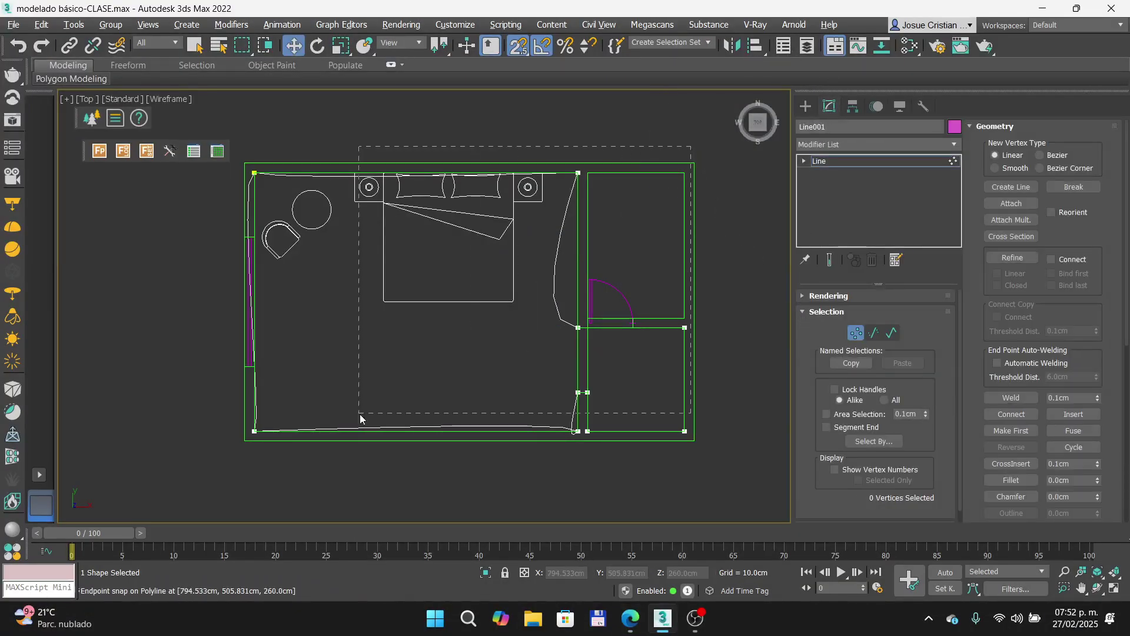
drag(136, 467, 137, 466)
drag(195, 437, 200, 461)
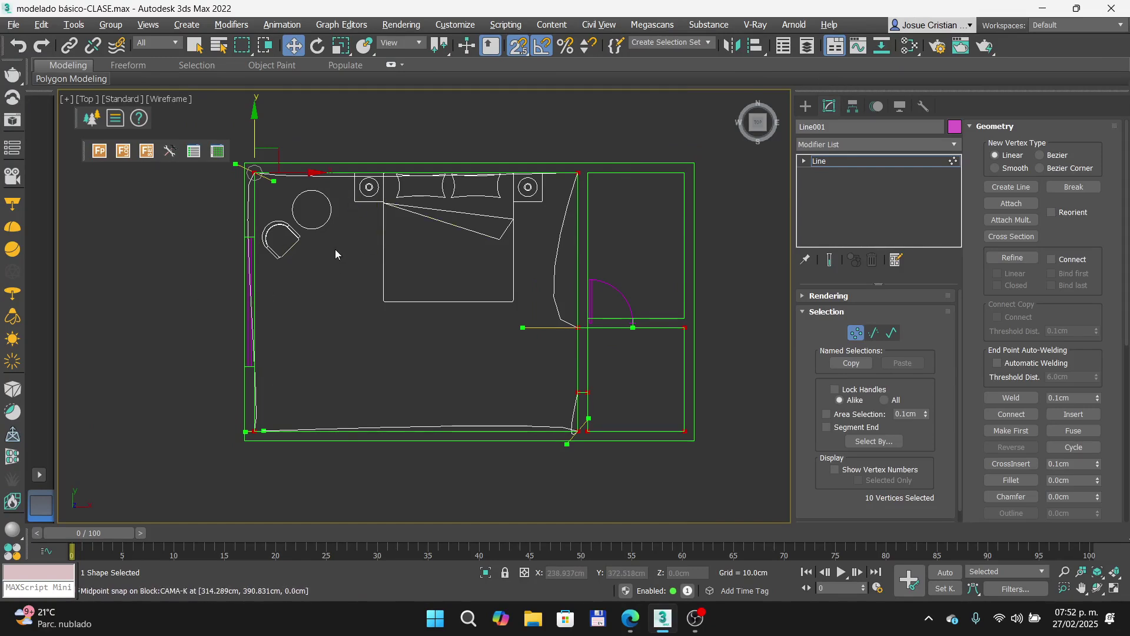
click(856, 334)
click(857, 333)
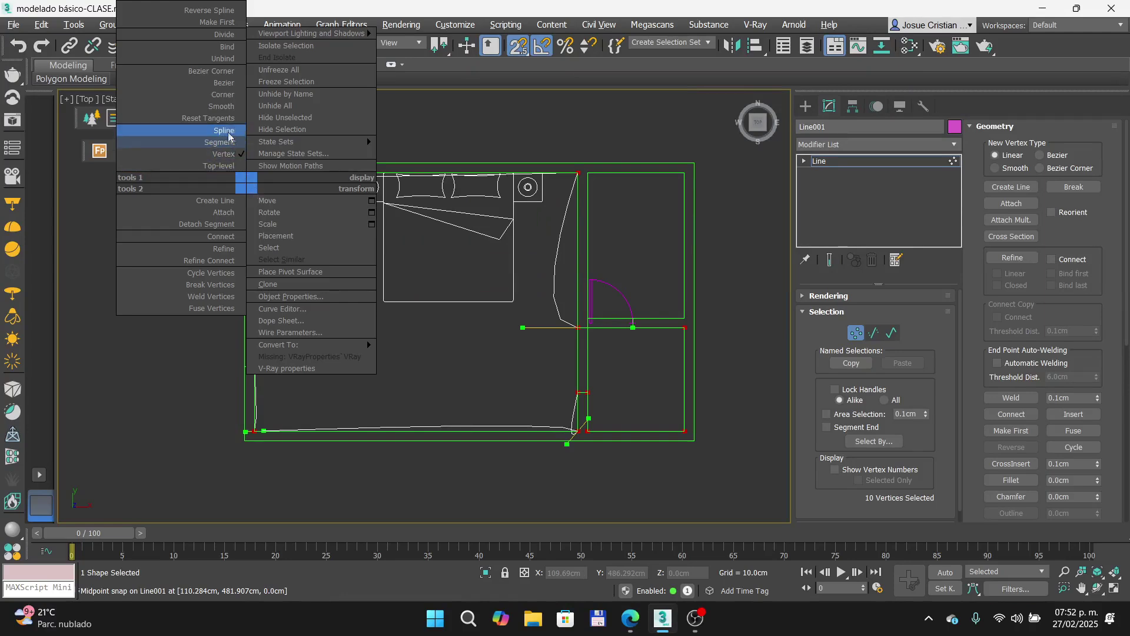
click(223, 95)
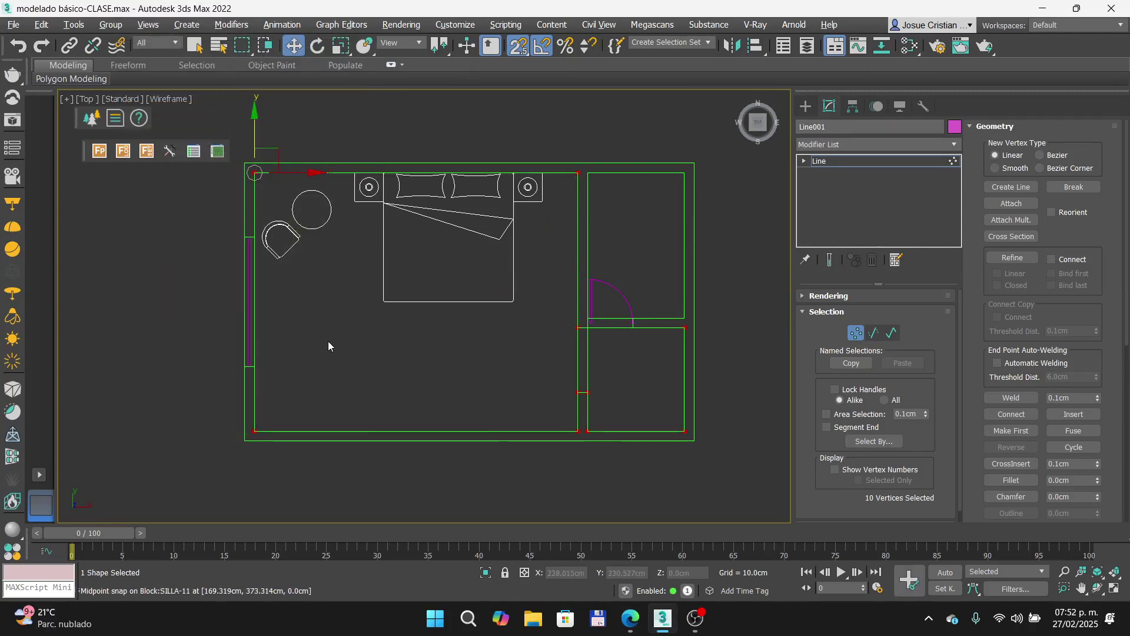
click(856, 333)
alt+middle_drag(565, 351, 581, 313)
Step: Switch to the Prezi lesson and read the Perfil and Sweep slides on the baseboard profile and custom section
key(alt+Tab)
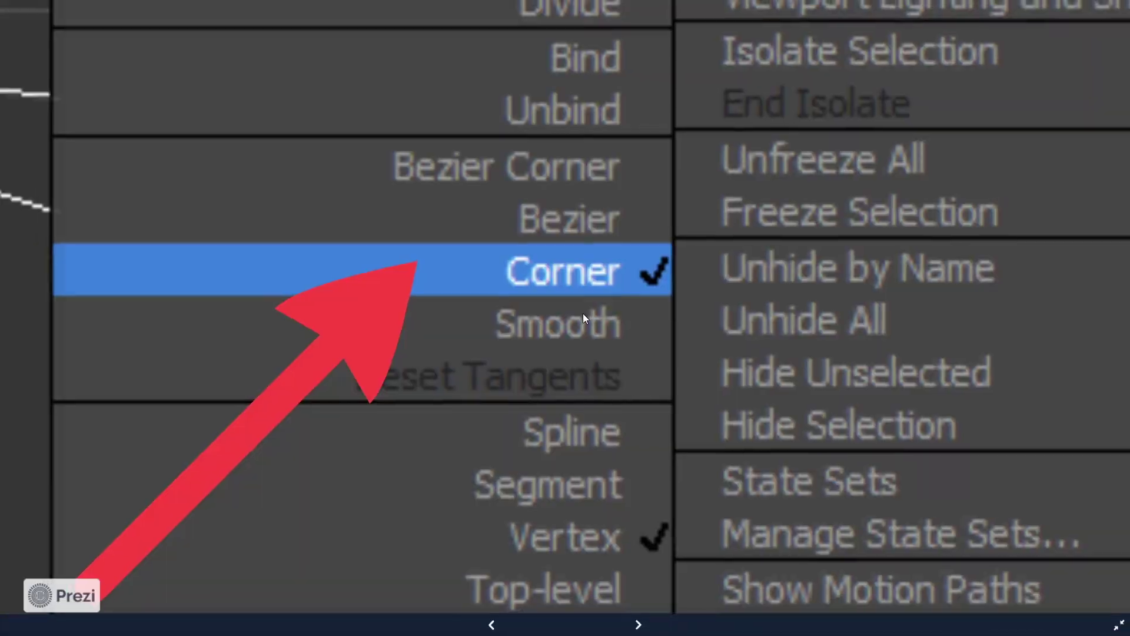
key(Right)
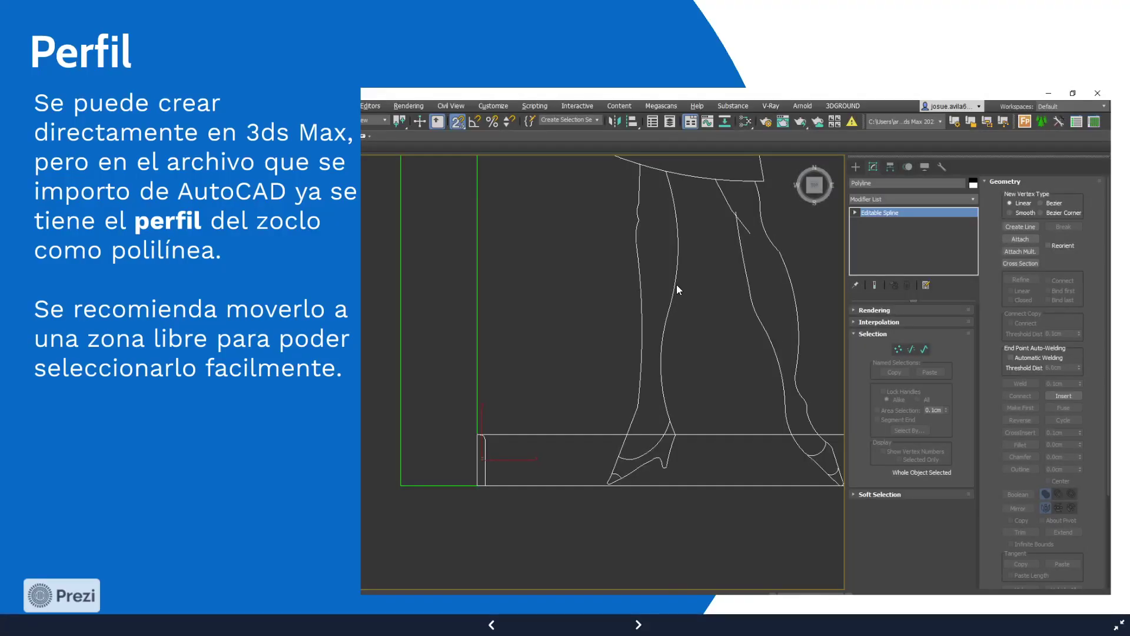
key(Right)
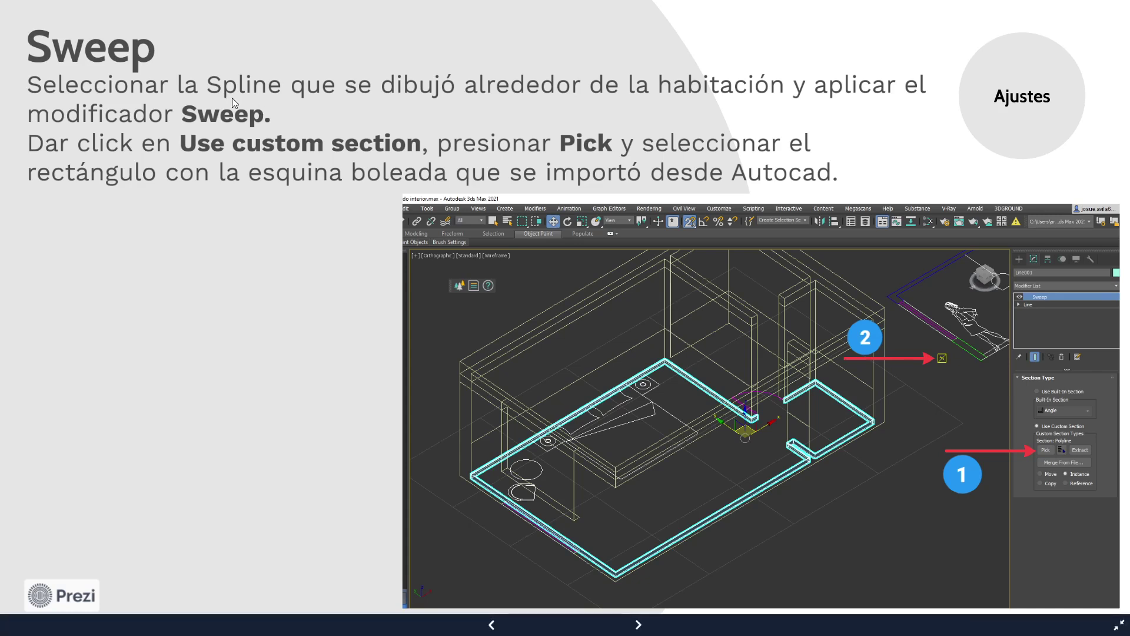
scroll(878, 251, up, 3)
drag(1068, 316, 497, 202)
scroll(877, 263, up, 4)
scroll(465, 153, up, 5)
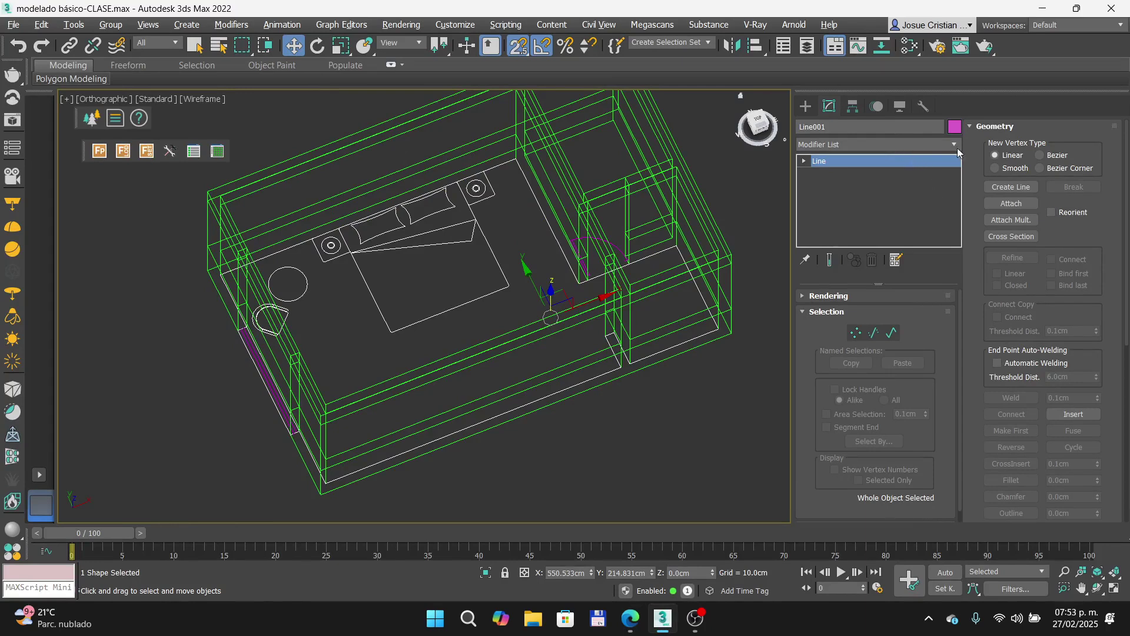
Step: Apply the Sweep modifier to the room's traced spline
click(954, 145)
scroll(860, 337, down, 5)
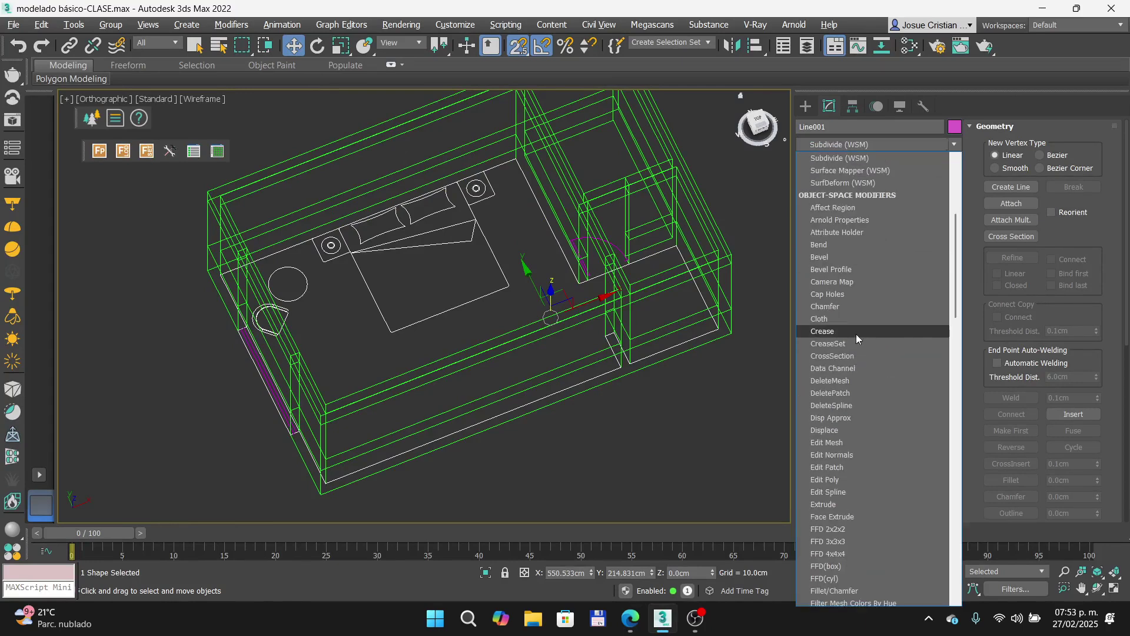
scroll(843, 509, down, 10)
scroll(839, 513, down, 9)
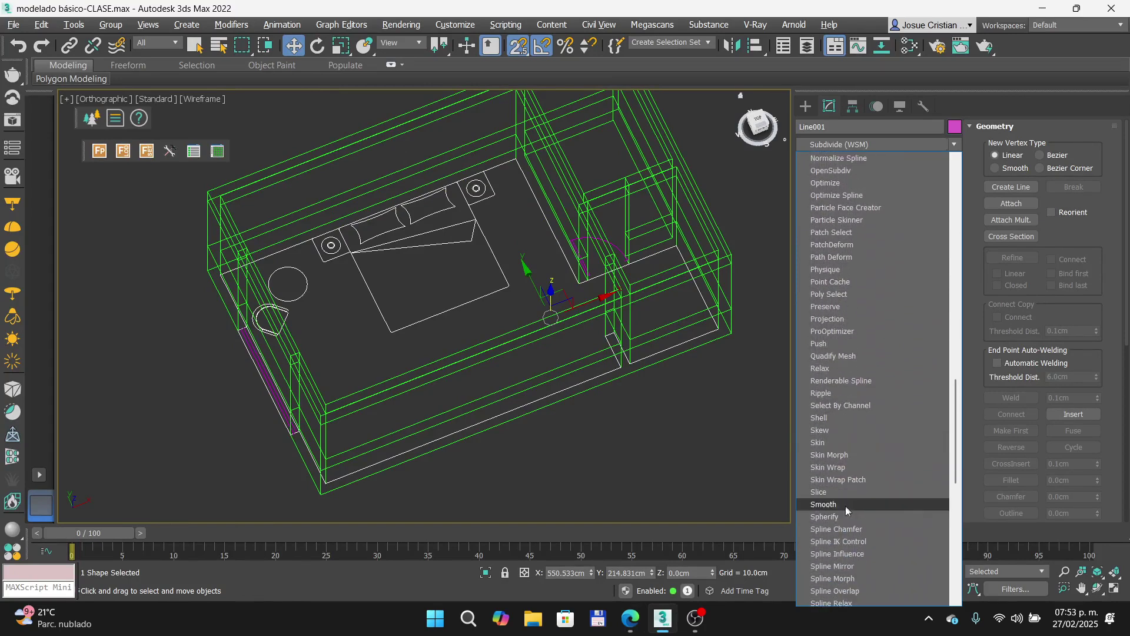
scroll(851, 500, down, 2)
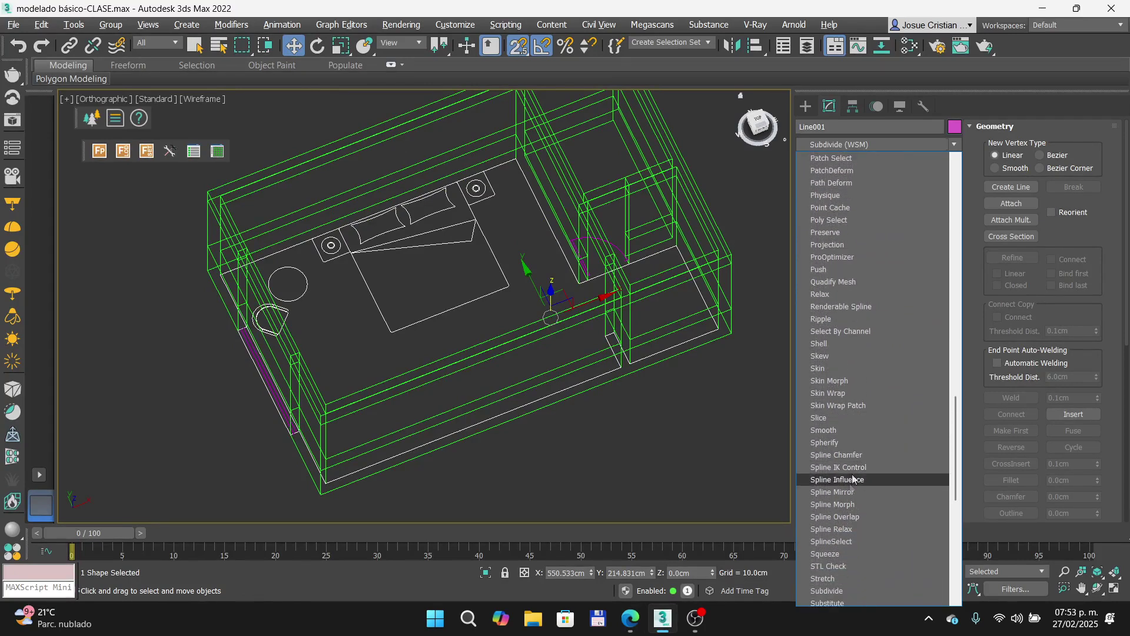
scroll(839, 568, down, 3)
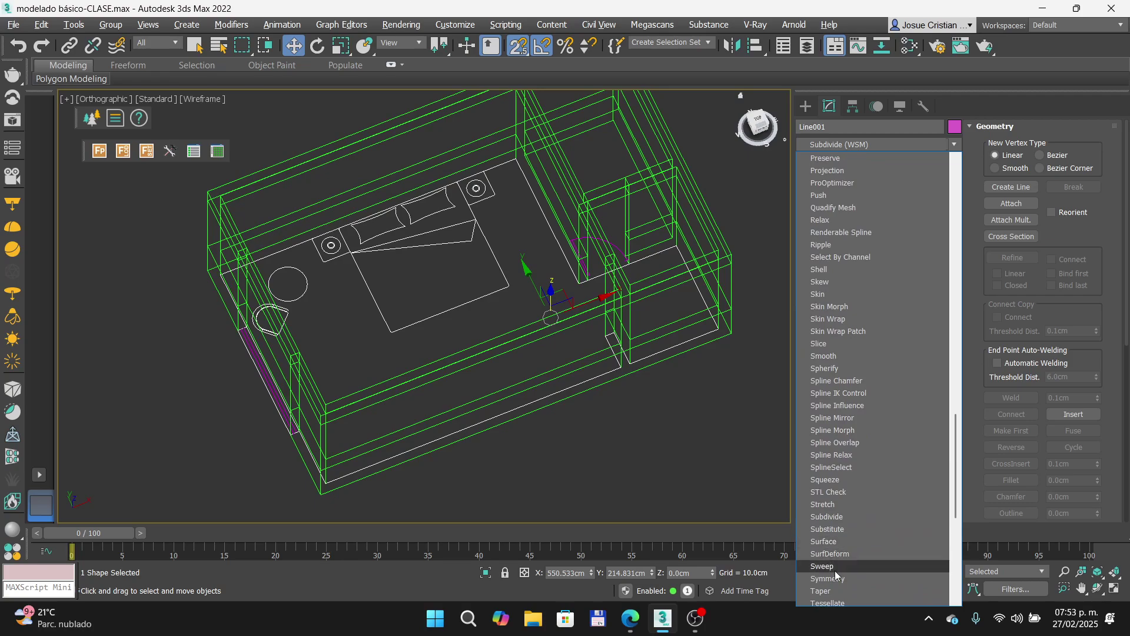
click(835, 569)
Step: Examine the swept baseboard around the bedroom in shaded and wireframe display, up close at the room's corner
alt+middle_drag(392, 352, 420, 336)
scroll(412, 324, up, 8)
key(F3)
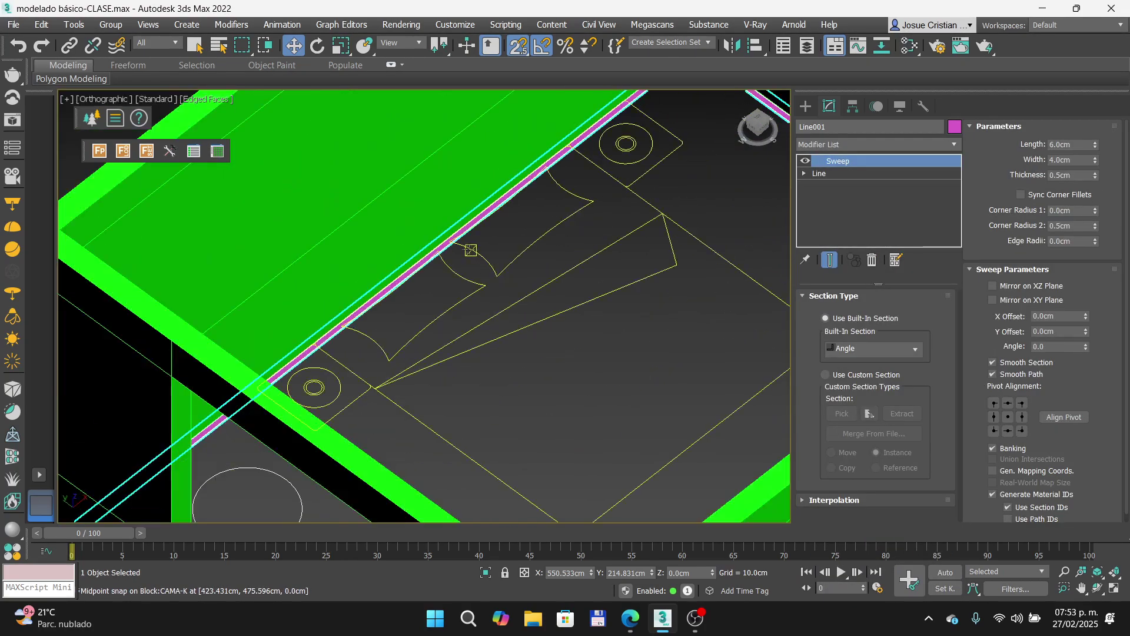
scroll(383, 295, down, 5)
key(F3)
scroll(100, 309, up, 6)
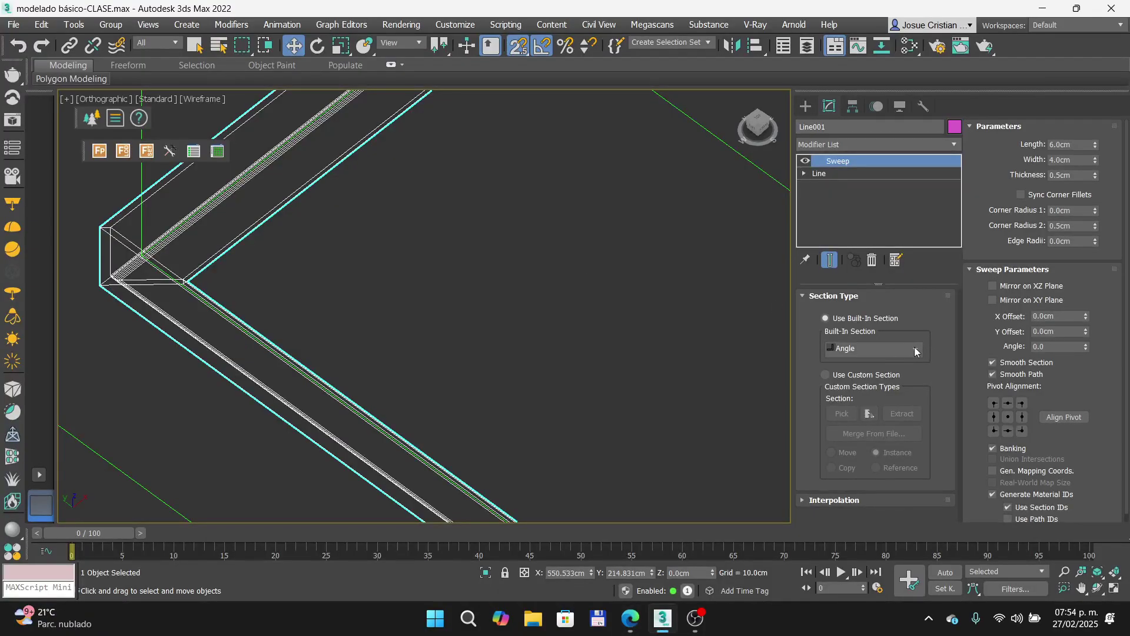
Step: Try the Bar, Channel, Cylinder and Tee built-in sections on the room's sweep
click(916, 349)
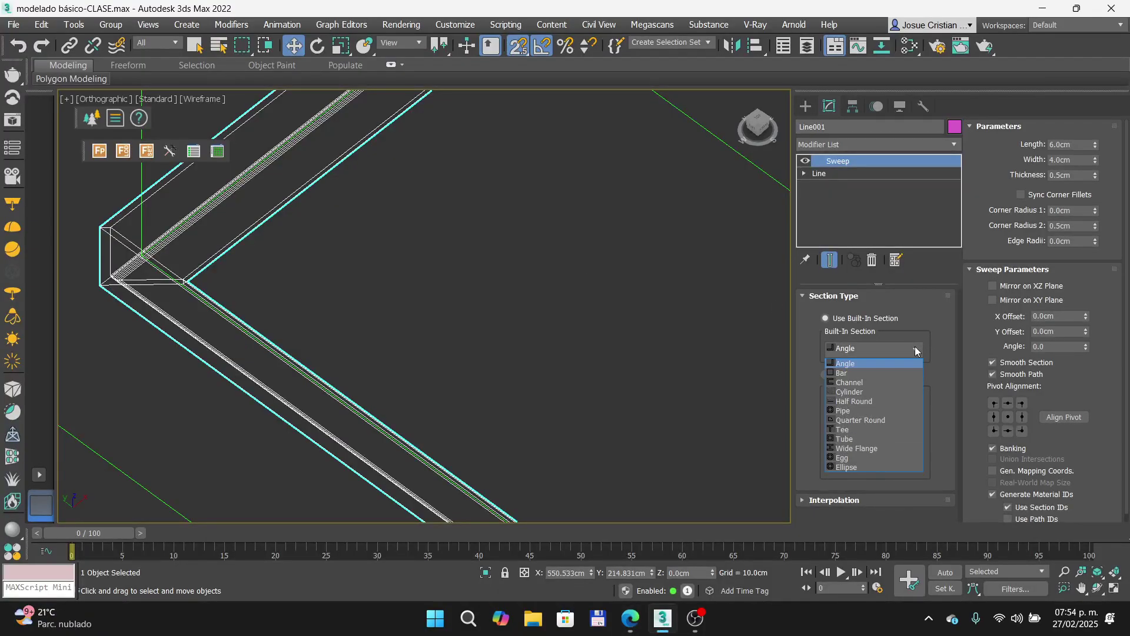
click(878, 374)
click(878, 349)
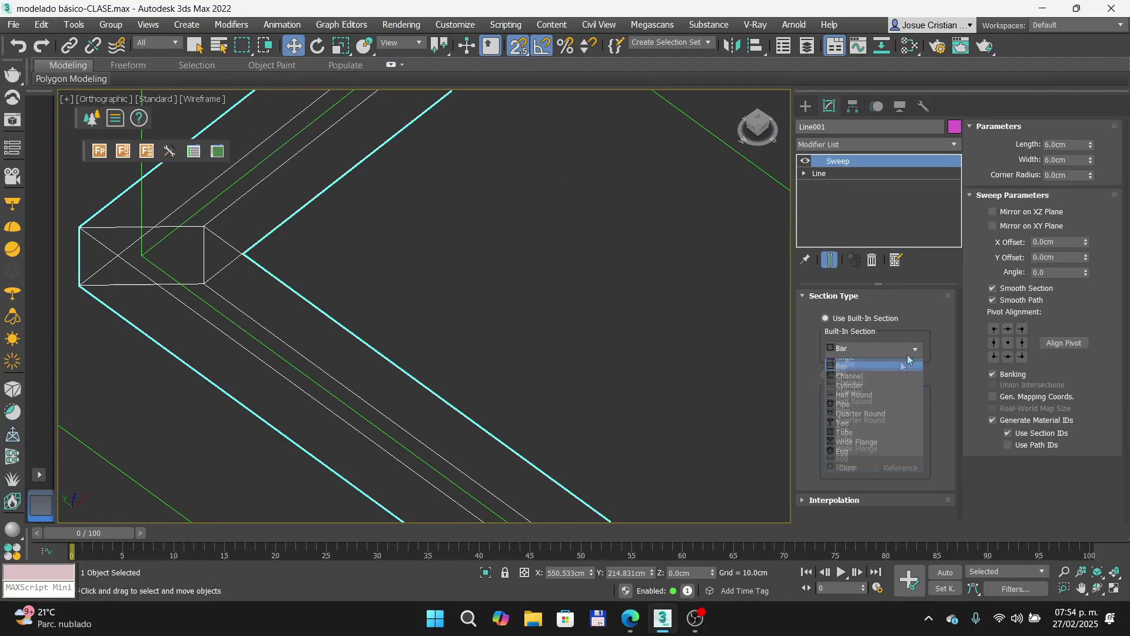
click(877, 383)
click(923, 349)
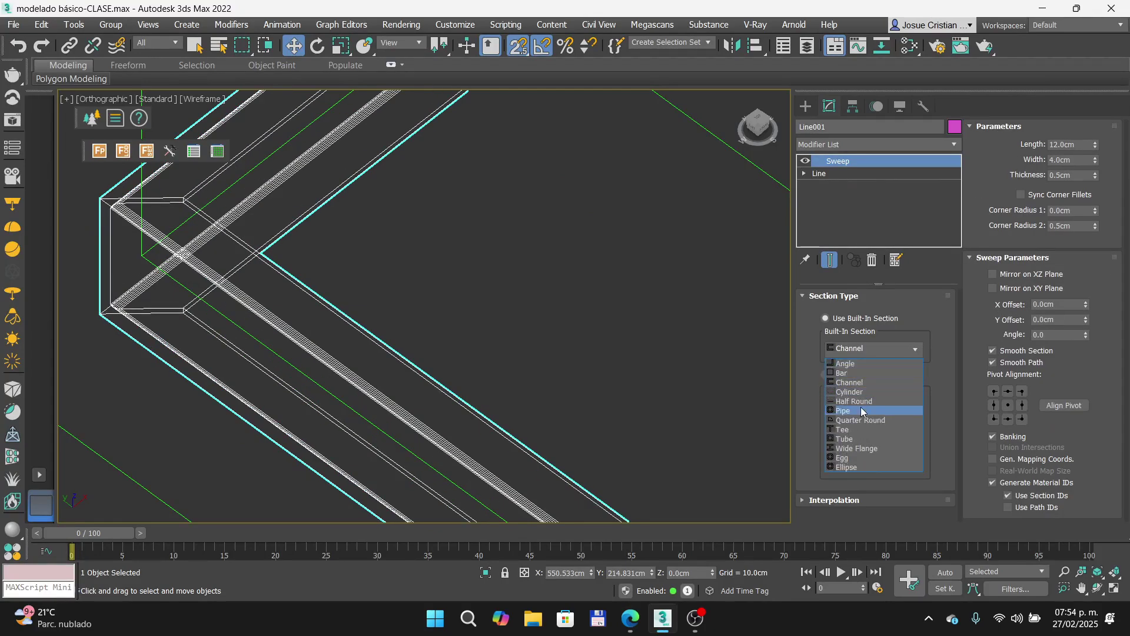
click(871, 393)
click(920, 350)
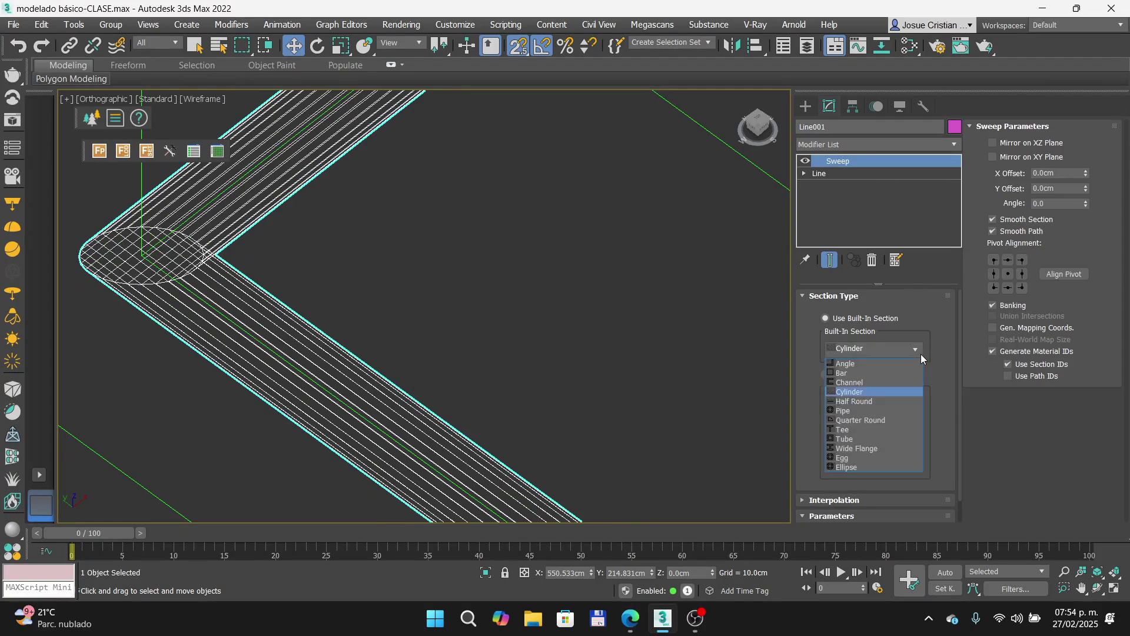
click(869, 429)
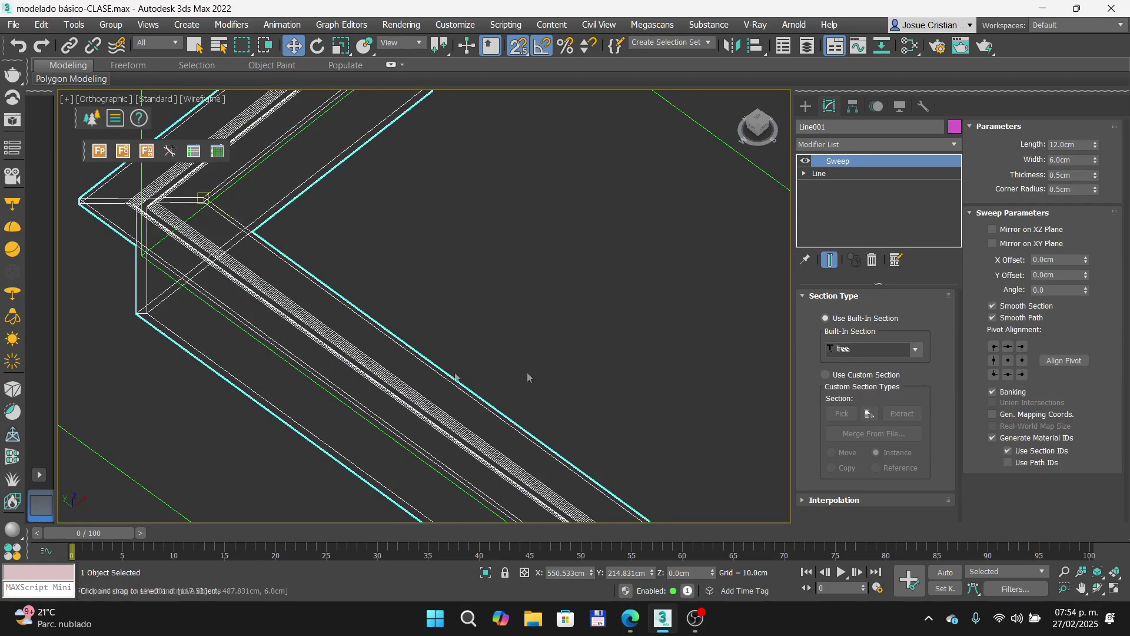
scroll(412, 380, down, 3)
scroll(348, 354, up, 4)
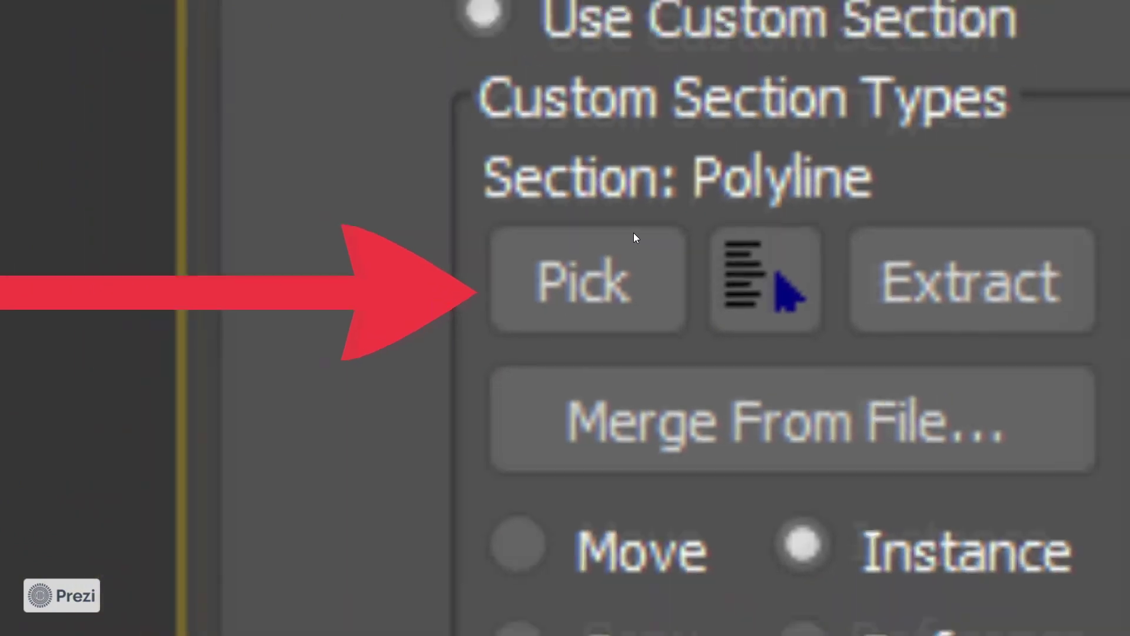
Step: Switch to the Prezi lesson and read the Ajustes slide, examining the baseboard's position against the wall line up close
key(Right)
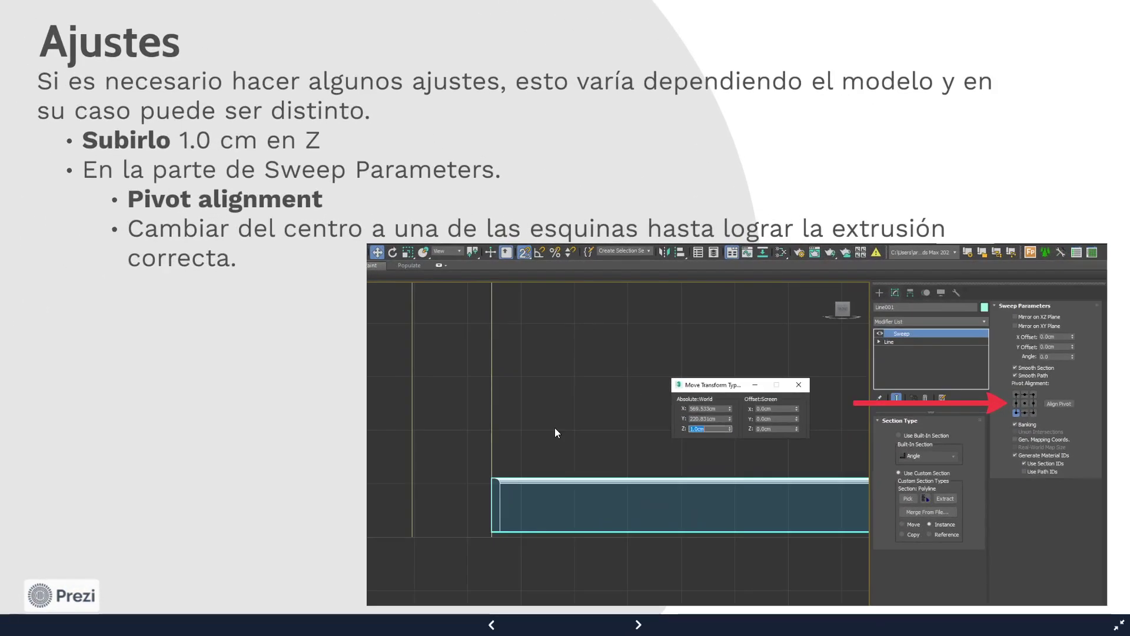
scroll(507, 524, up, 8)
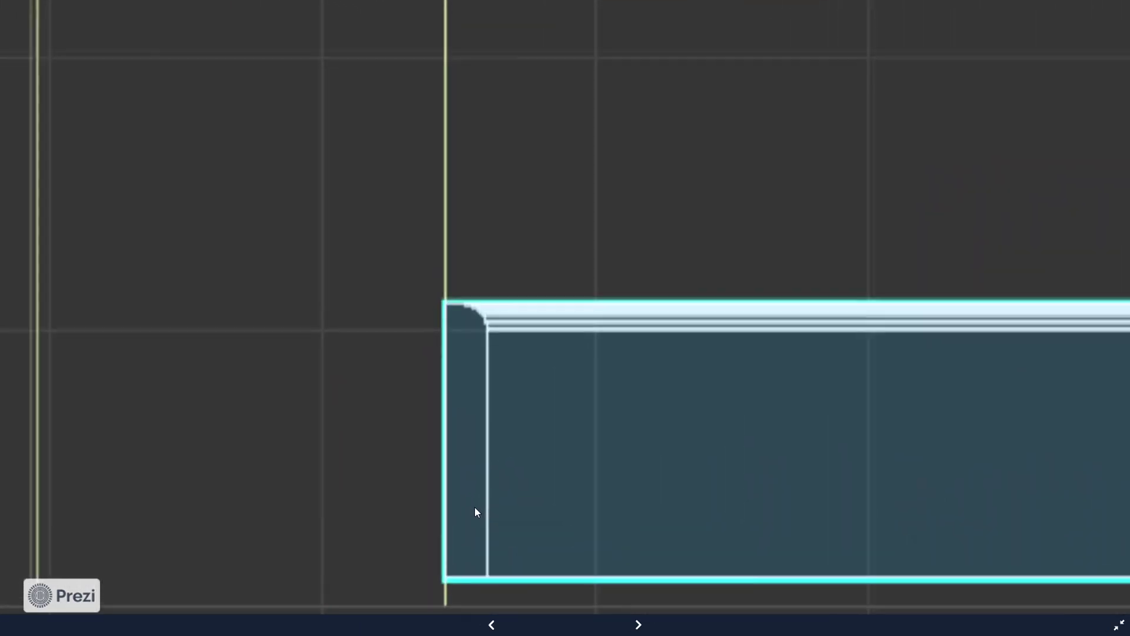
drag(475, 507, 494, 324)
scroll(470, 365, up, 2)
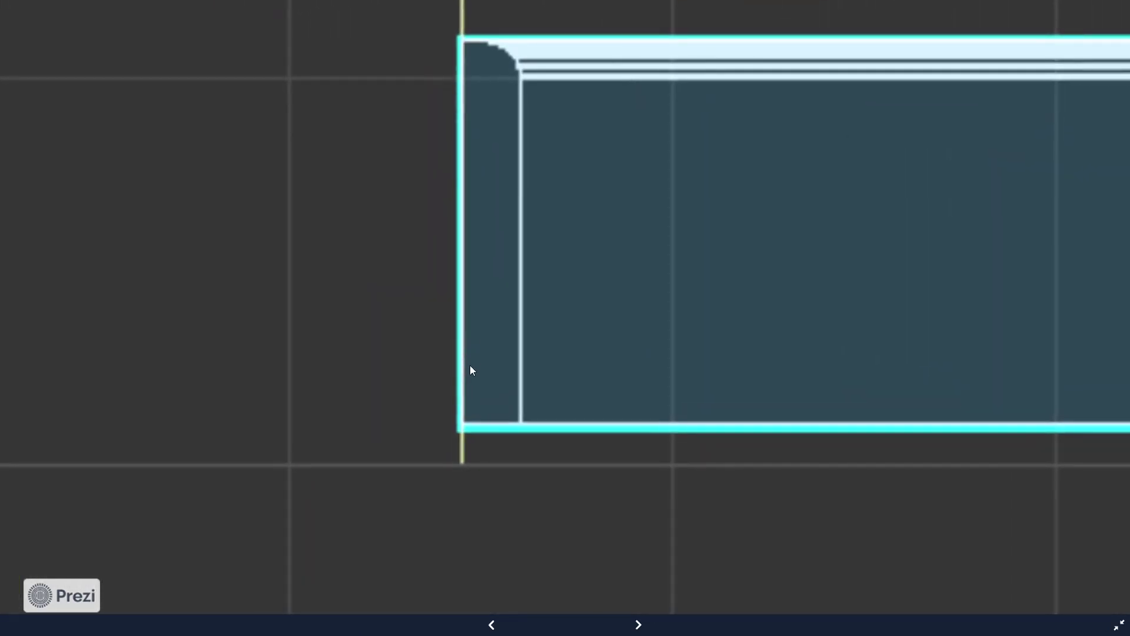
scroll(499, 334, down, 1)
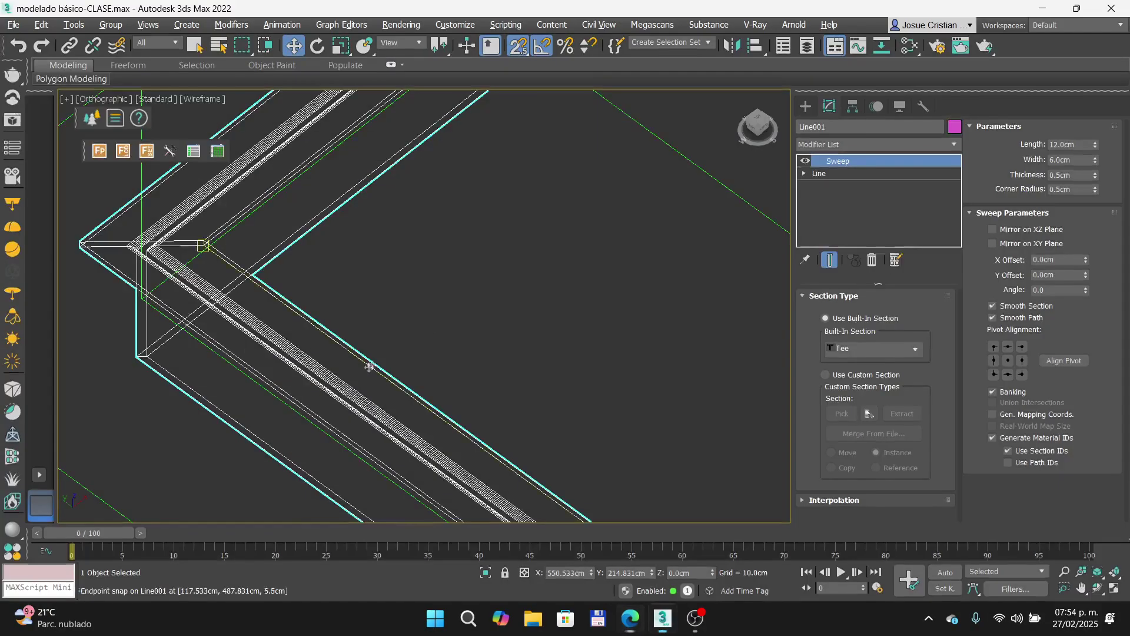
Step: In 3ds Max, set the sweep to use a custom section and pick the baseboard profile polyline at the room's corner
click(826, 375)
scroll(538, 358, down, 10)
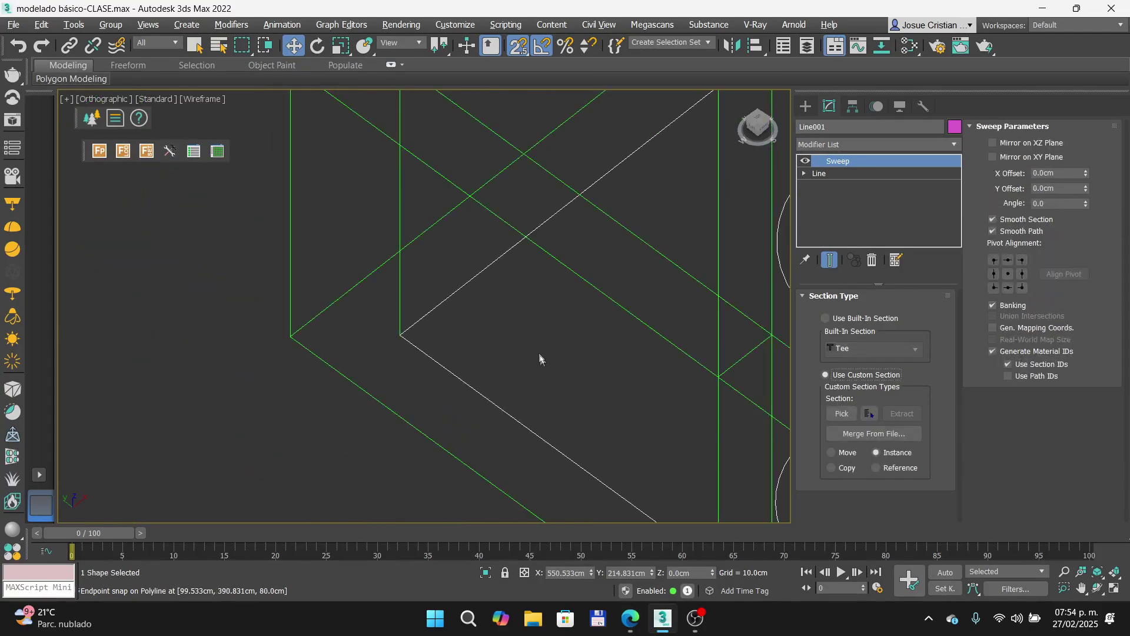
scroll(311, 304, up, 10)
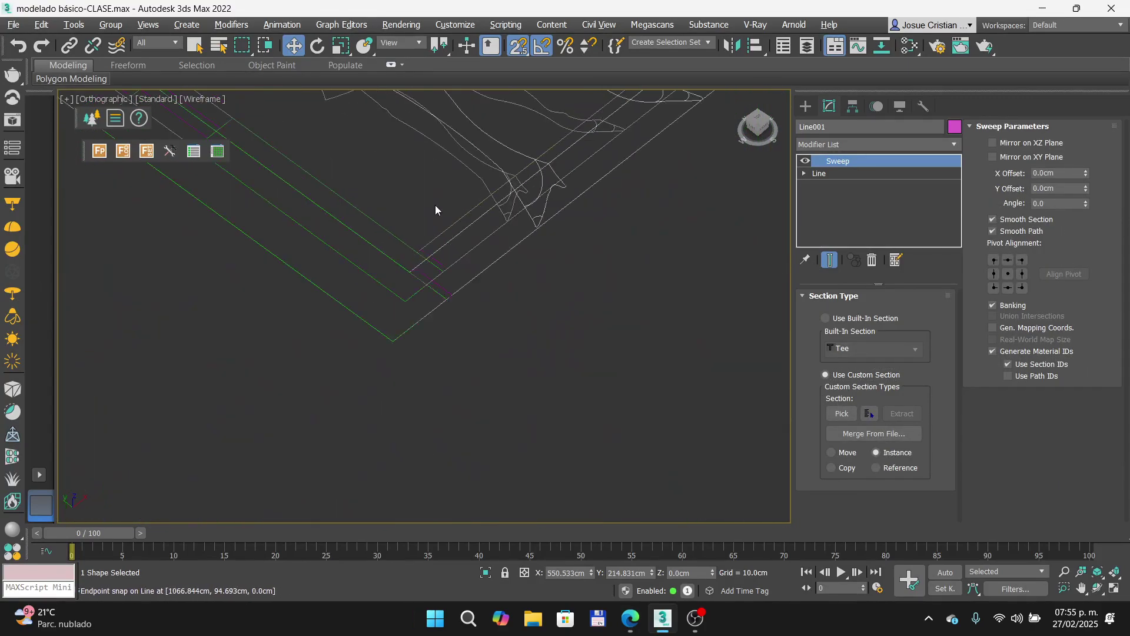
click(842, 413)
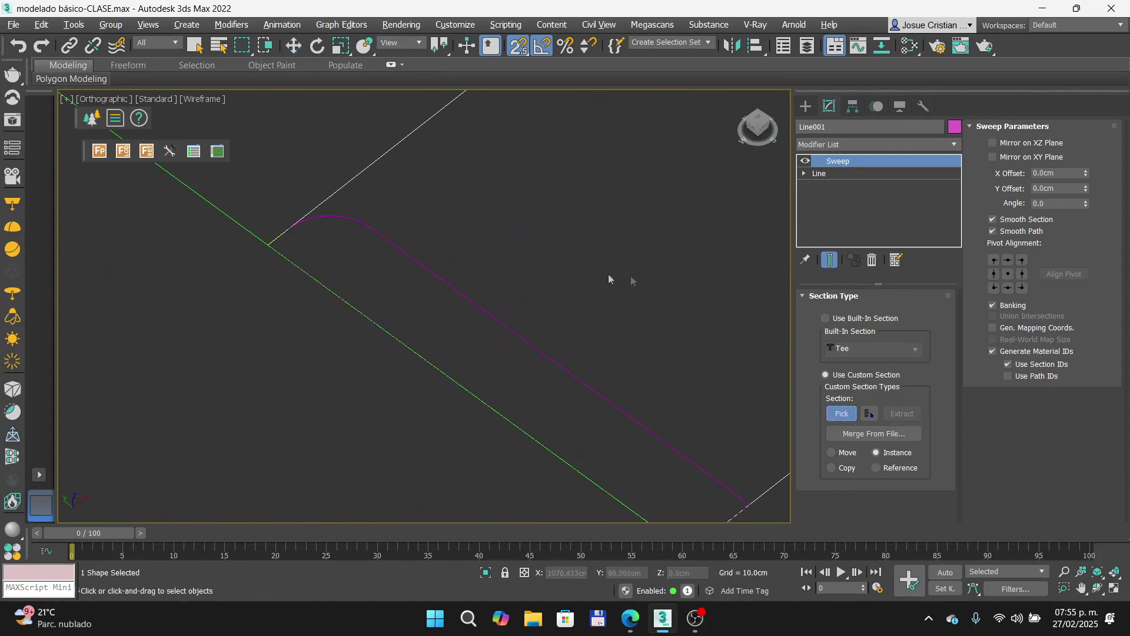
click(504, 324)
Step: Inspect the swept baseboard profile along the bed wall and into the room's corner in shaded display
scroll(515, 282, down, 10)
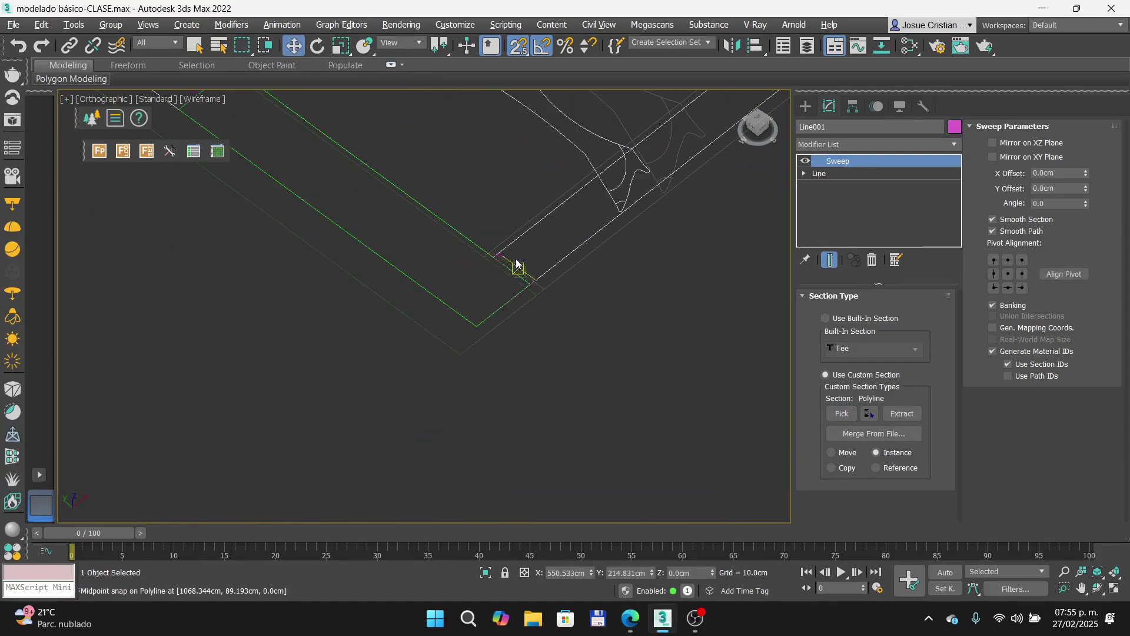
scroll(277, 272, up, 12)
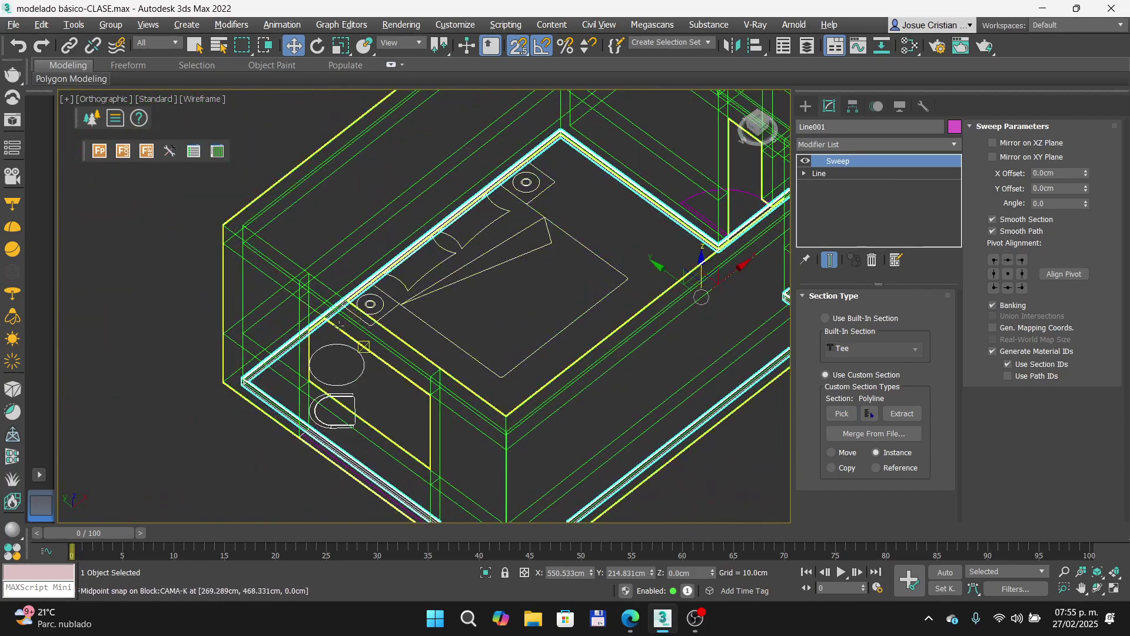
scroll(256, 287, down, 5)
middle_drag(323, 302, 194, 386)
scroll(203, 377, down, 2)
key(F3)
middle_drag(426, 212, 210, 331)
drag(211, 331, 26, 492)
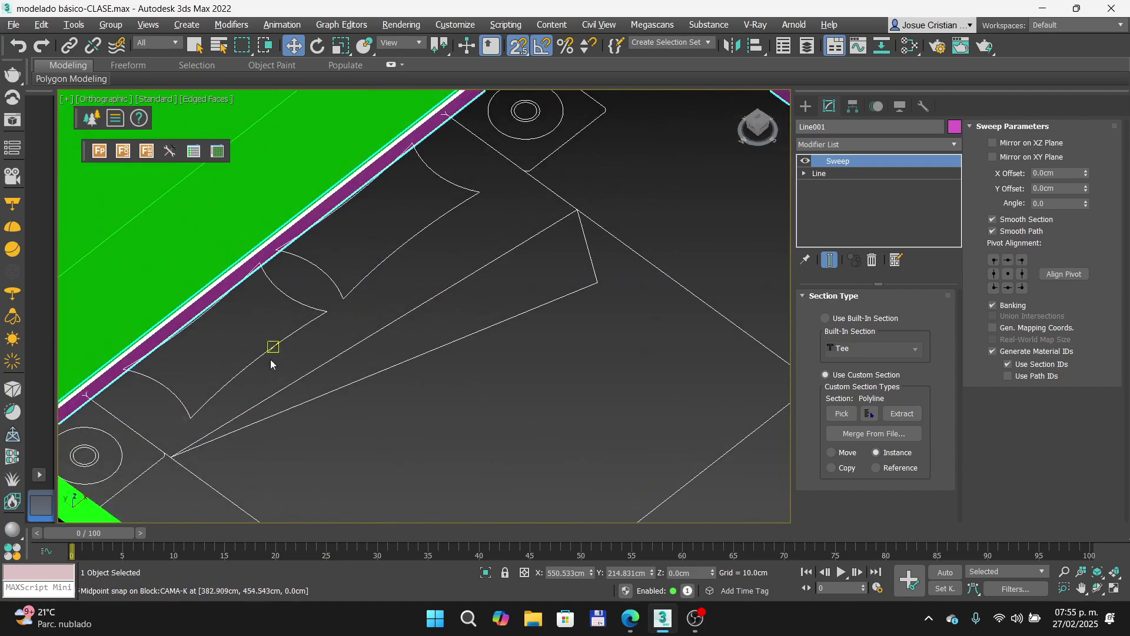
scroll(358, 255, down, 3)
scroll(484, 133, up, 10)
scroll(412, 313, down, 6)
middle_drag(379, 356, 524, 214)
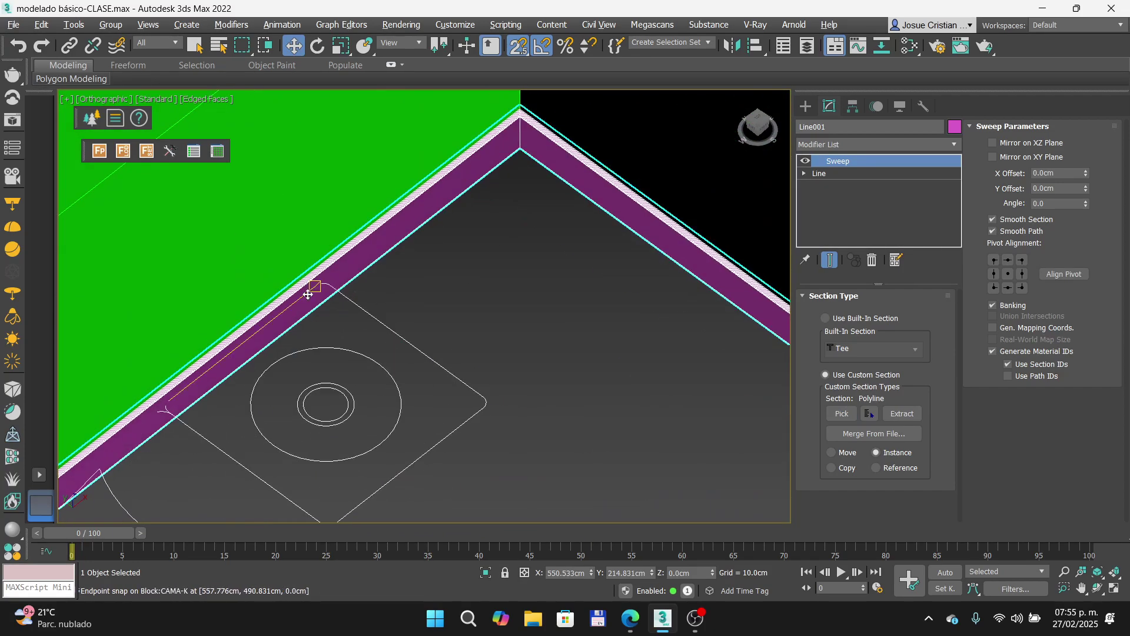
Step: Examine the baseboard's end against the wall base in the front wireframe view
key(f)
scroll(318, 278, down, 1)
scroll(319, 319, up, 3)
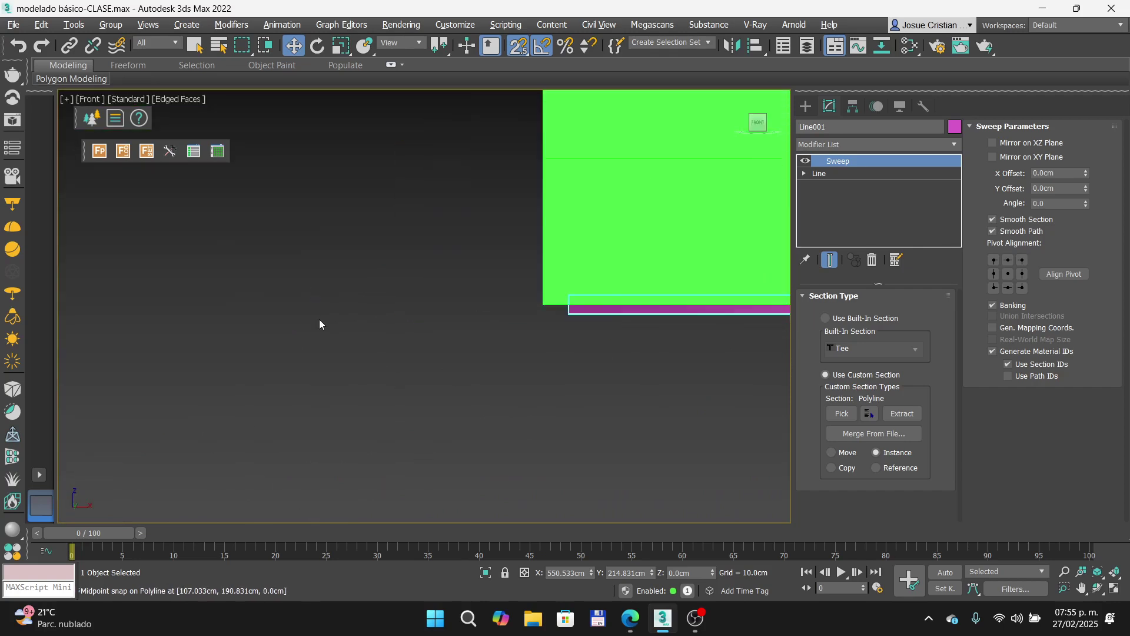
key(F3)
scroll(574, 297, up, 6)
middle_drag(611, 334, 329, 331)
scroll(331, 332, down, 2)
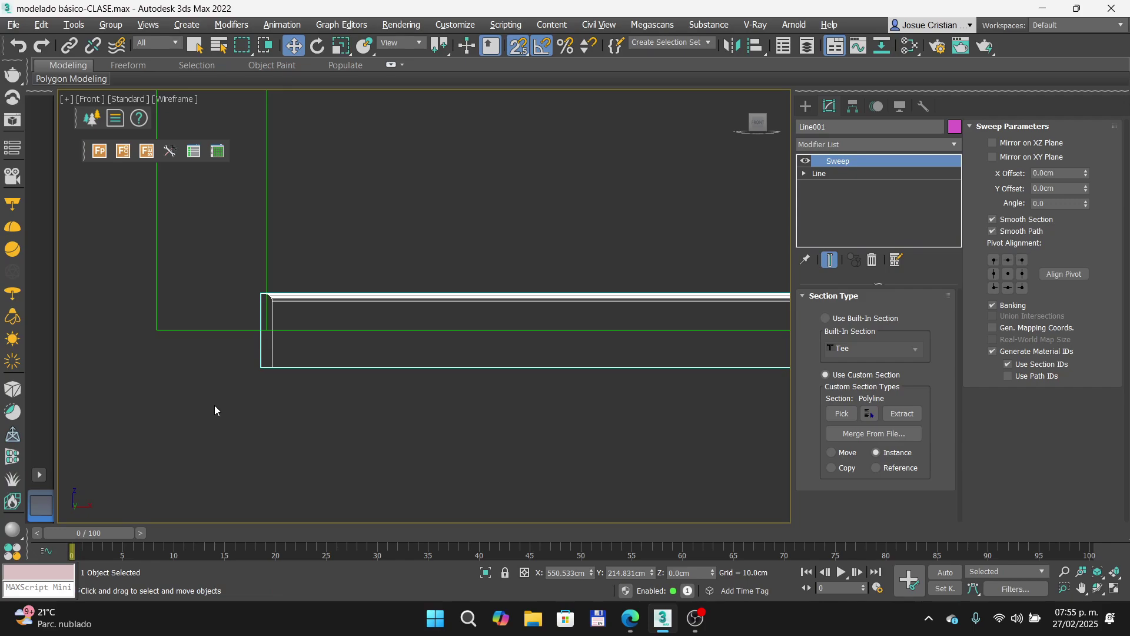
Step: Check the Prezi lesson's adjustment example, return to 3ds Max and set the sweep's pivot alignment to the section's bottom-left corner
key(alt+Tab)
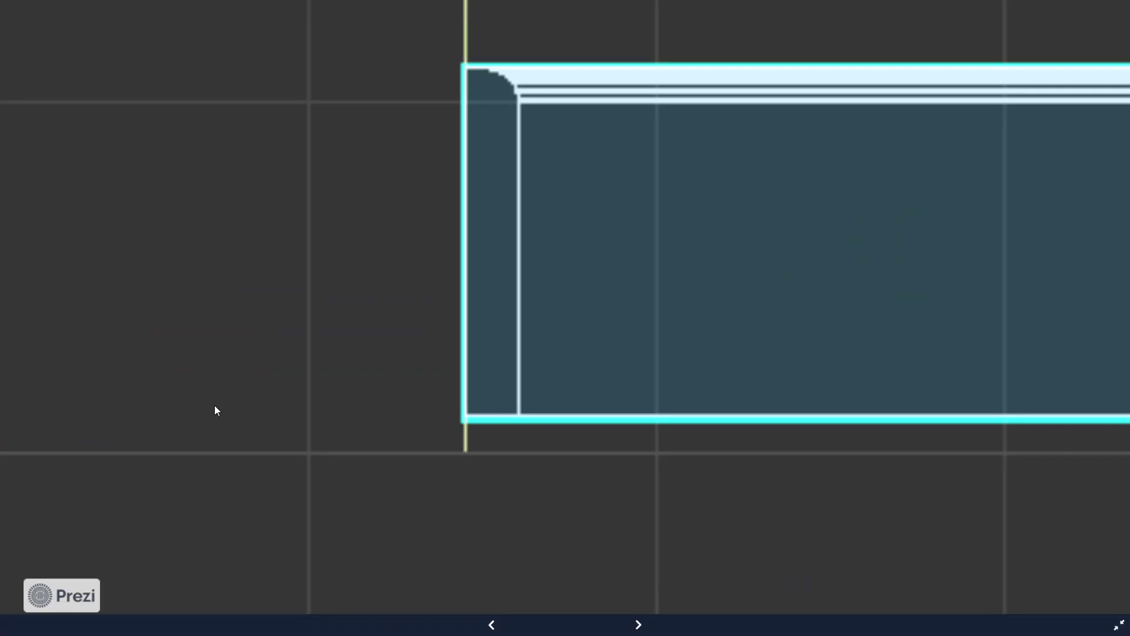
scroll(336, 370, down, 2)
scroll(284, 396, down, 5)
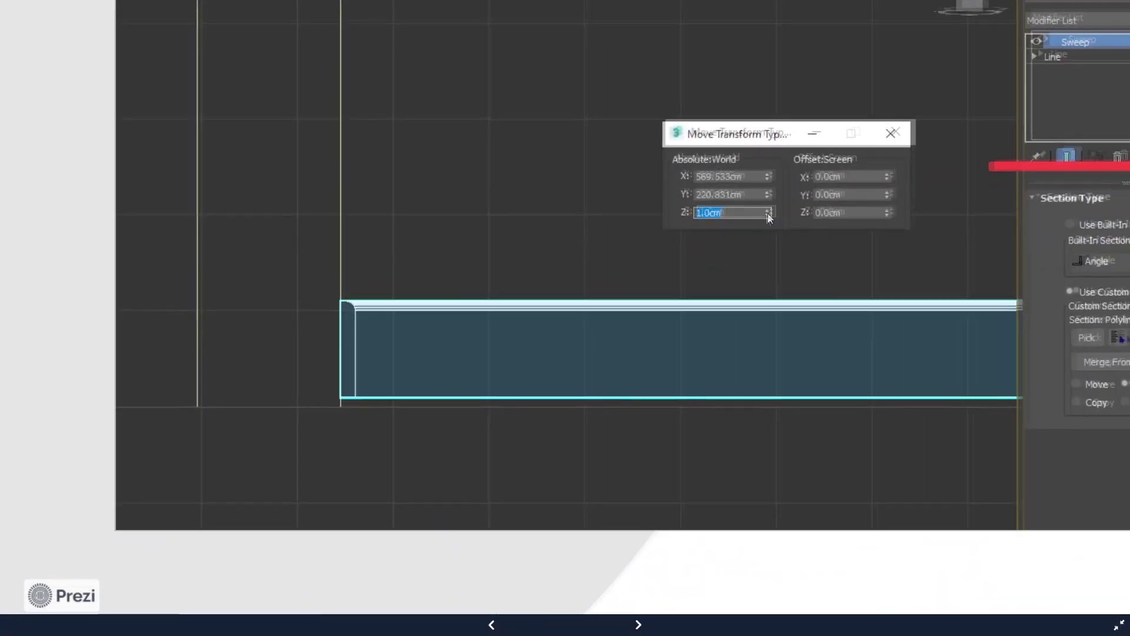
scroll(723, 248, up, 4)
scroll(783, 306, up, 3)
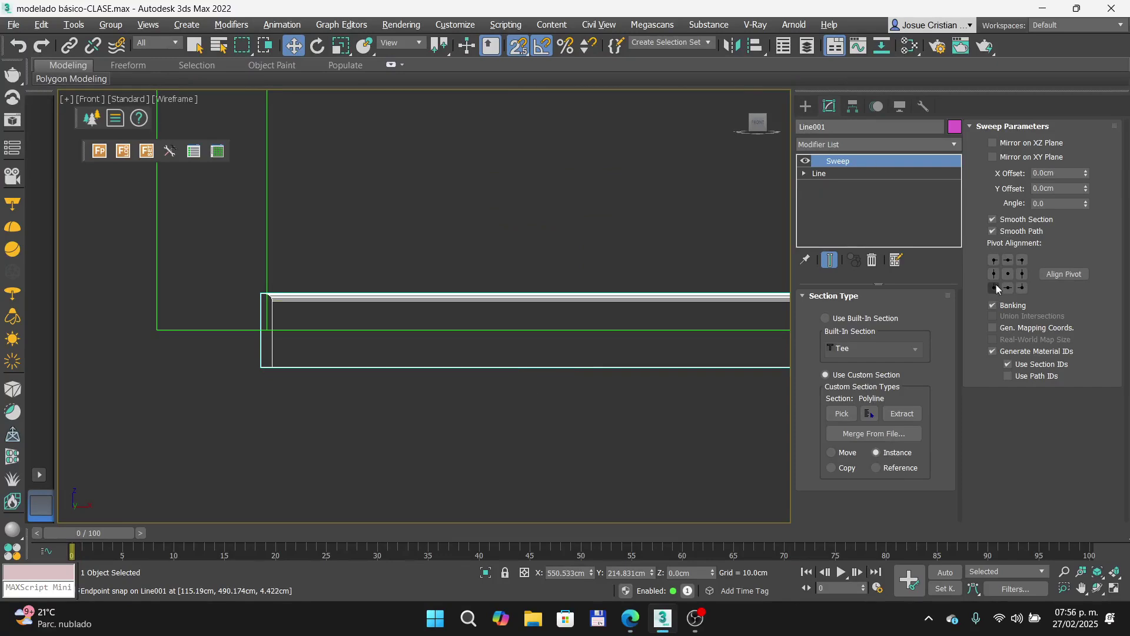
click(994, 288)
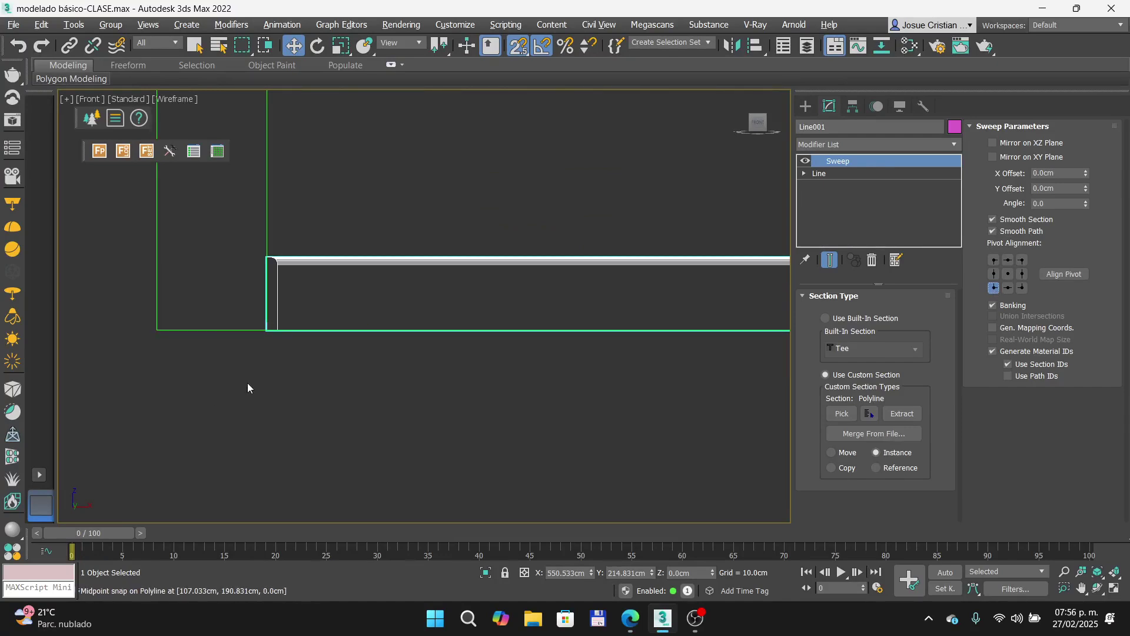
scroll(245, 270, up, 5)
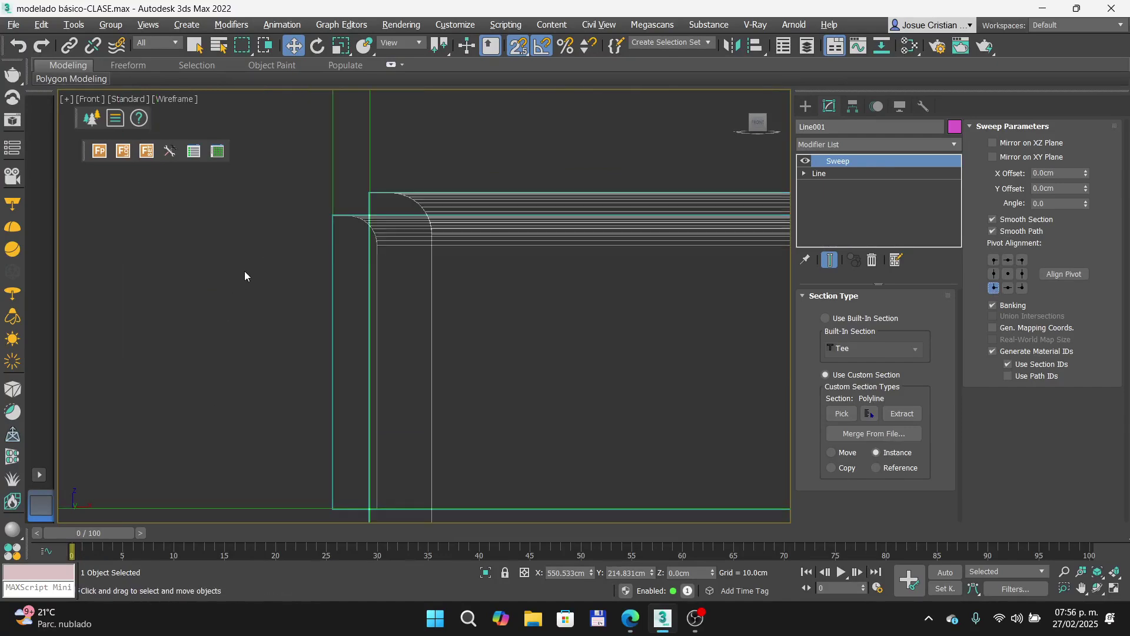
Step: Try mirroring the sweep section on the XZ plane and on the XY plane, restoring the original orientation each time
click(994, 143)
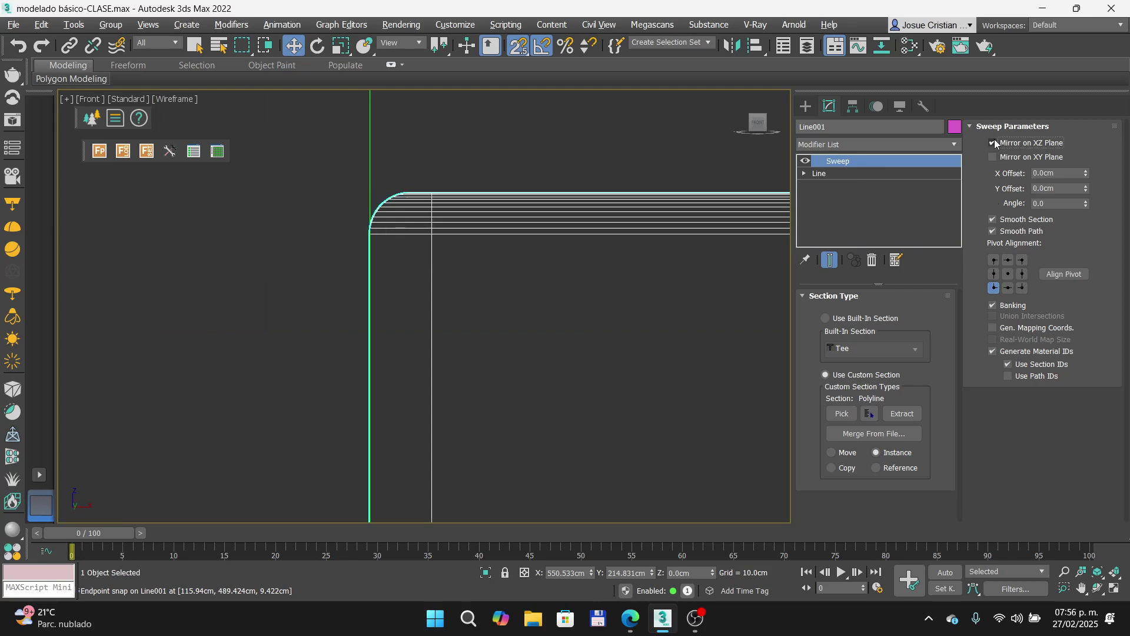
click(993, 143)
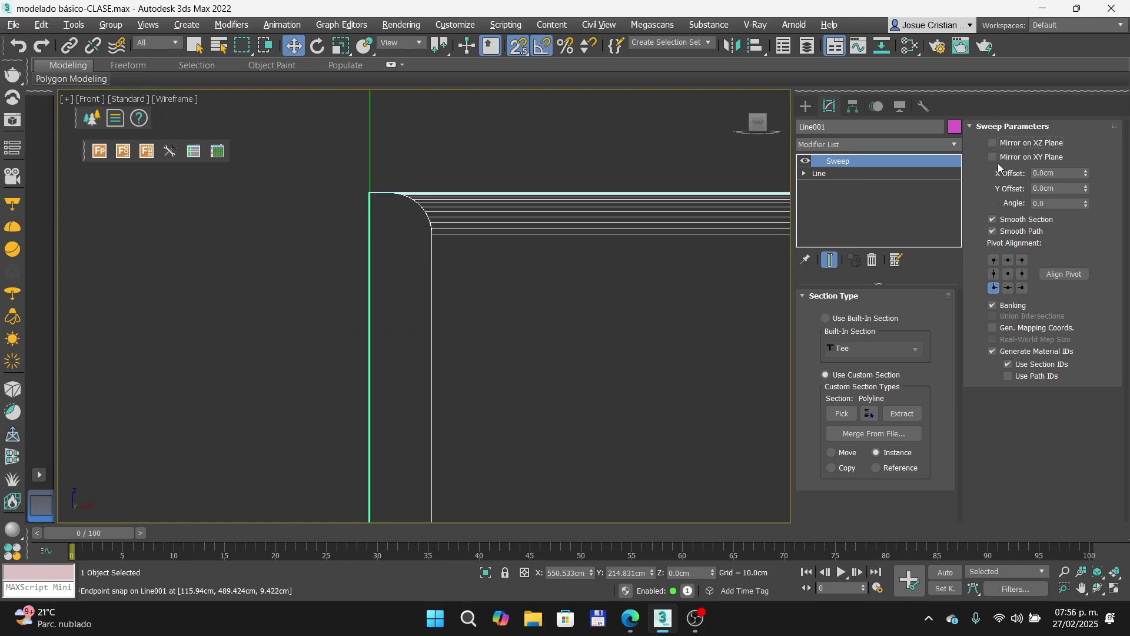
click(993, 157)
scroll(557, 352, up, 4)
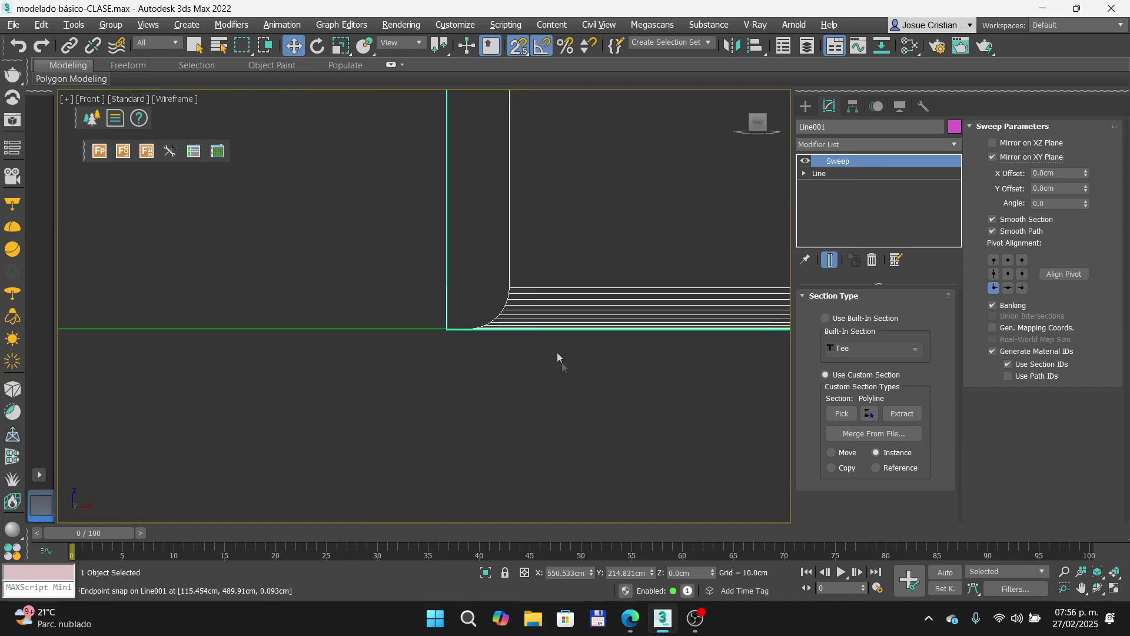
click(994, 157)
scroll(560, 247, down, 5)
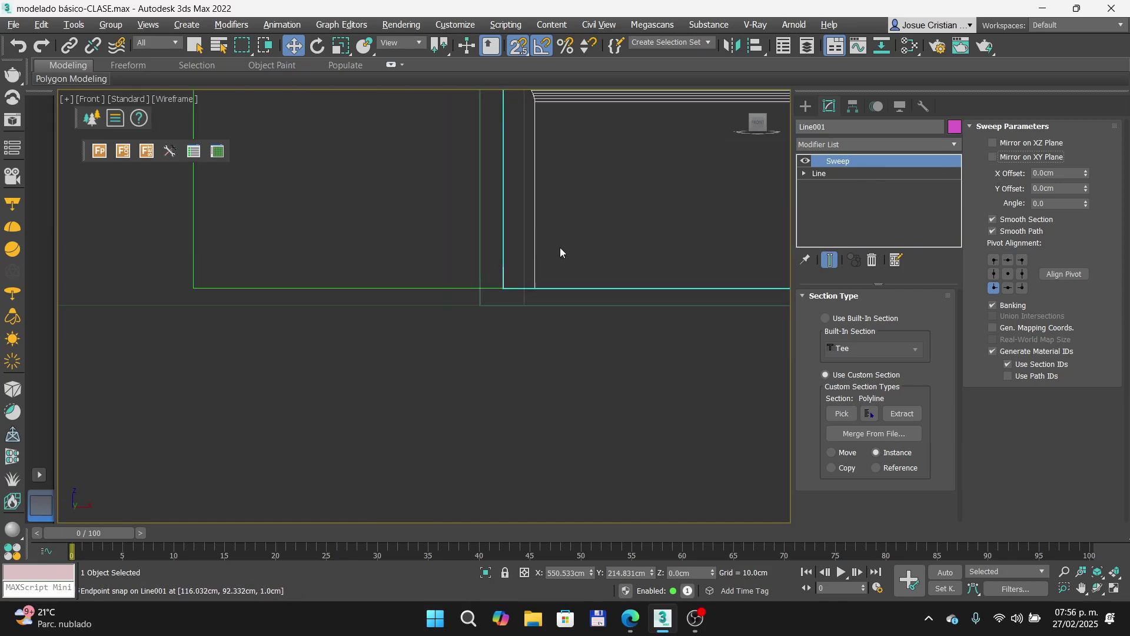
Step: Inspect the realigned baseboard against the walls in the front view and in an orbited shaded view
scroll(439, 251, up, 3)
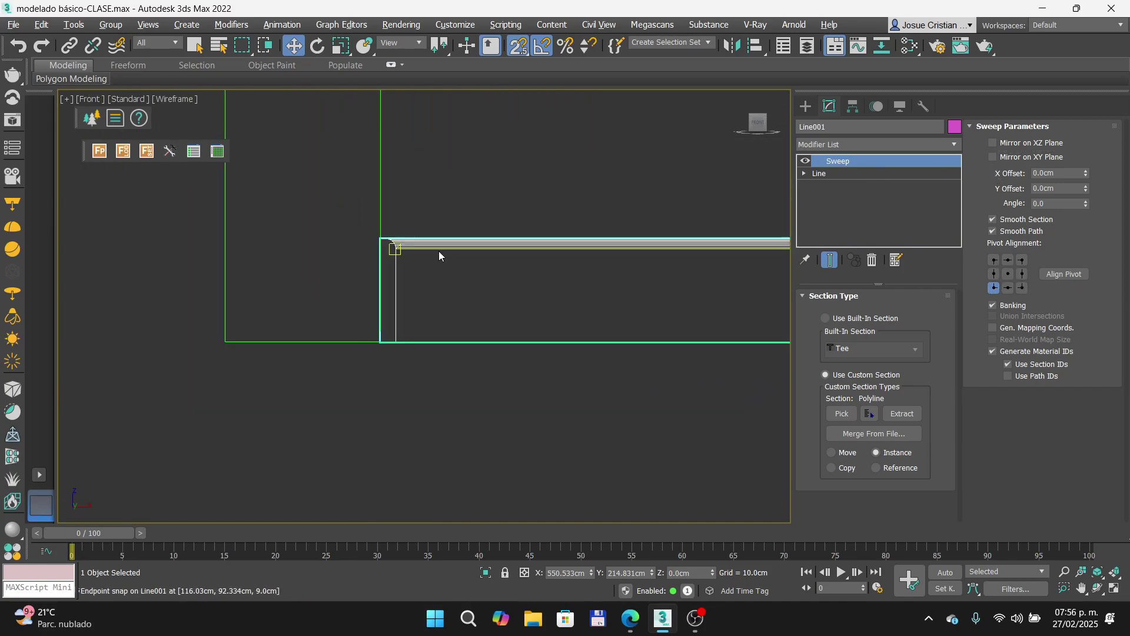
alt+middle_drag(440, 250, 476, 273)
scroll(468, 268, down, 3)
scroll(476, 273, down, 5)
key(F3)
scroll(586, 200, up, 8)
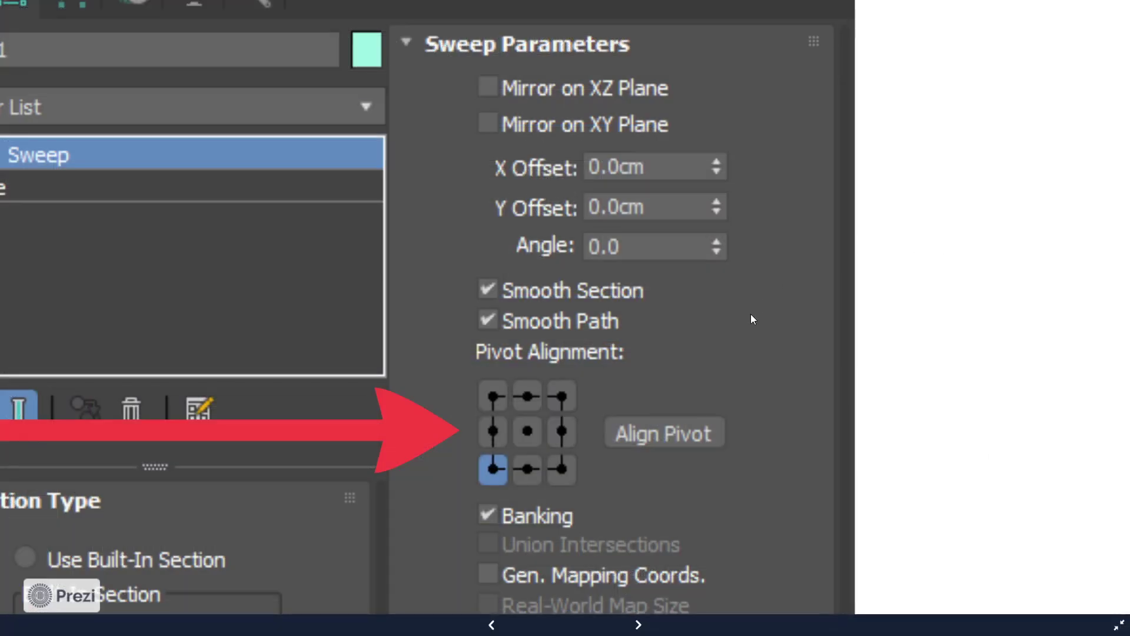
Step: Switch to the Prezi lesson and advance past the Ajustes slide to the topic overview
key(Right)
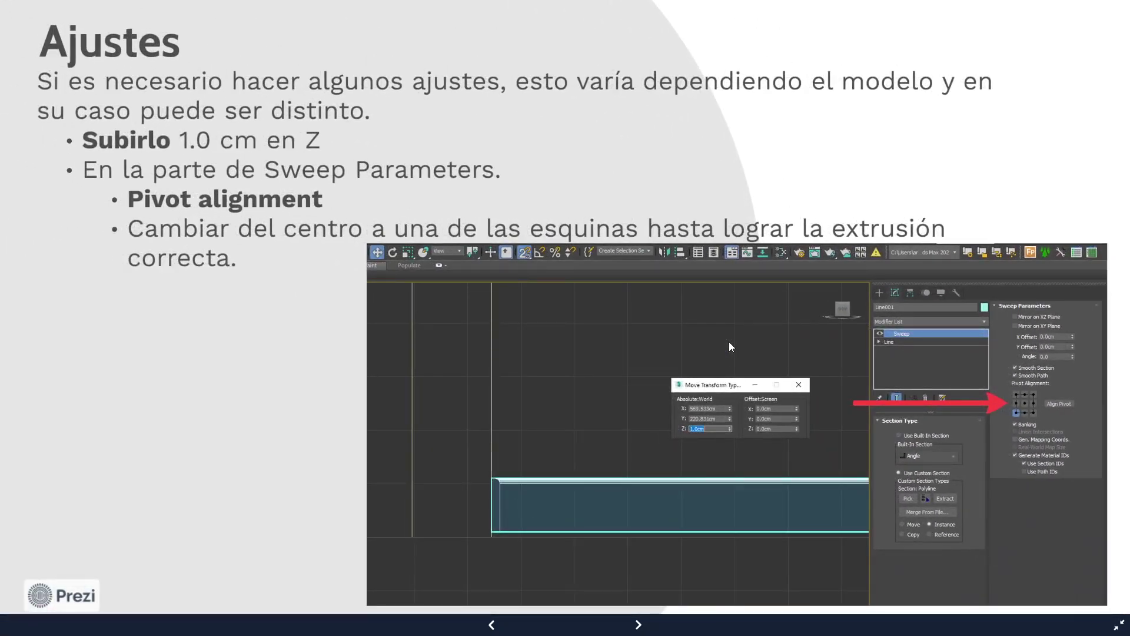
key(Right)
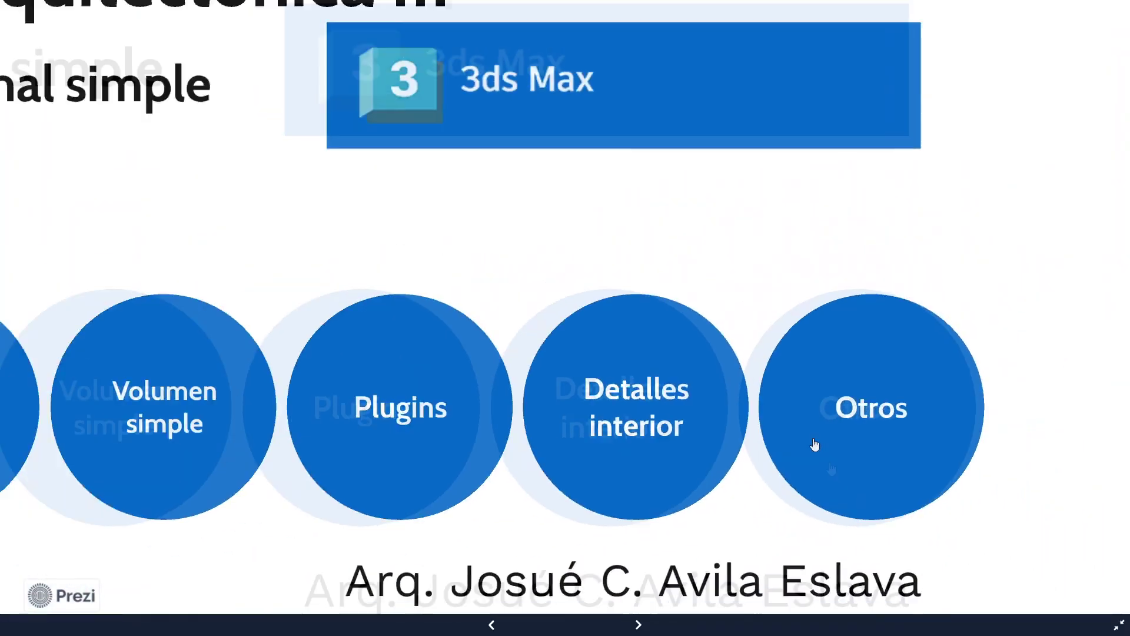